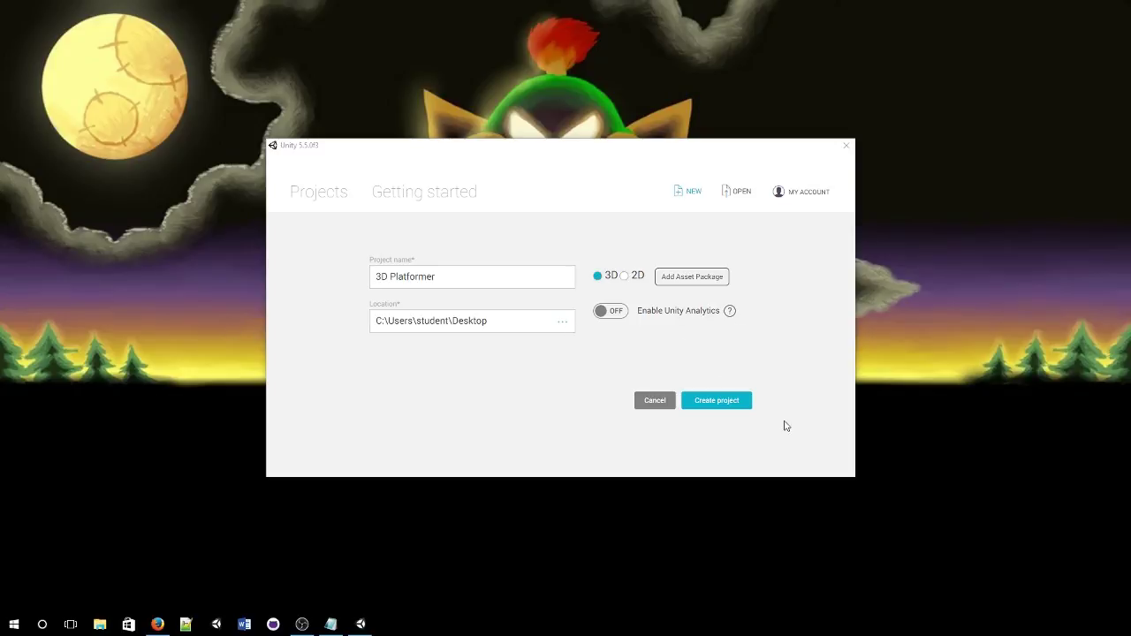
- Create the new 3D project named 3D Platformer from Unity Hub
click(718, 400)
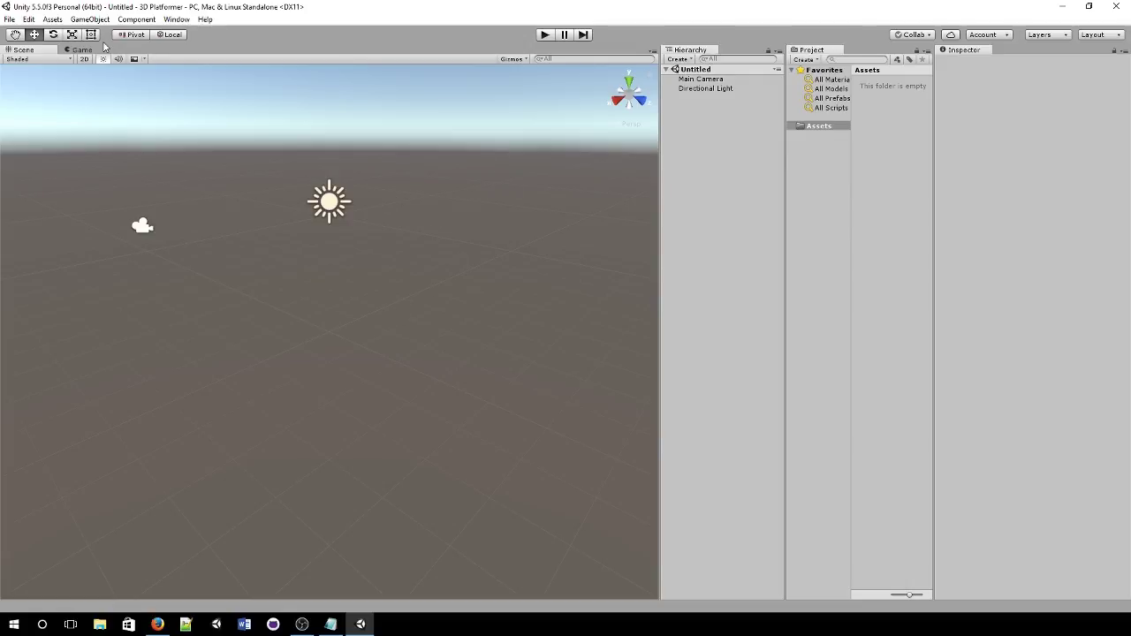
- Dock the Game view below the Scene view and enlarge it
drag(82, 50, 154, 437)
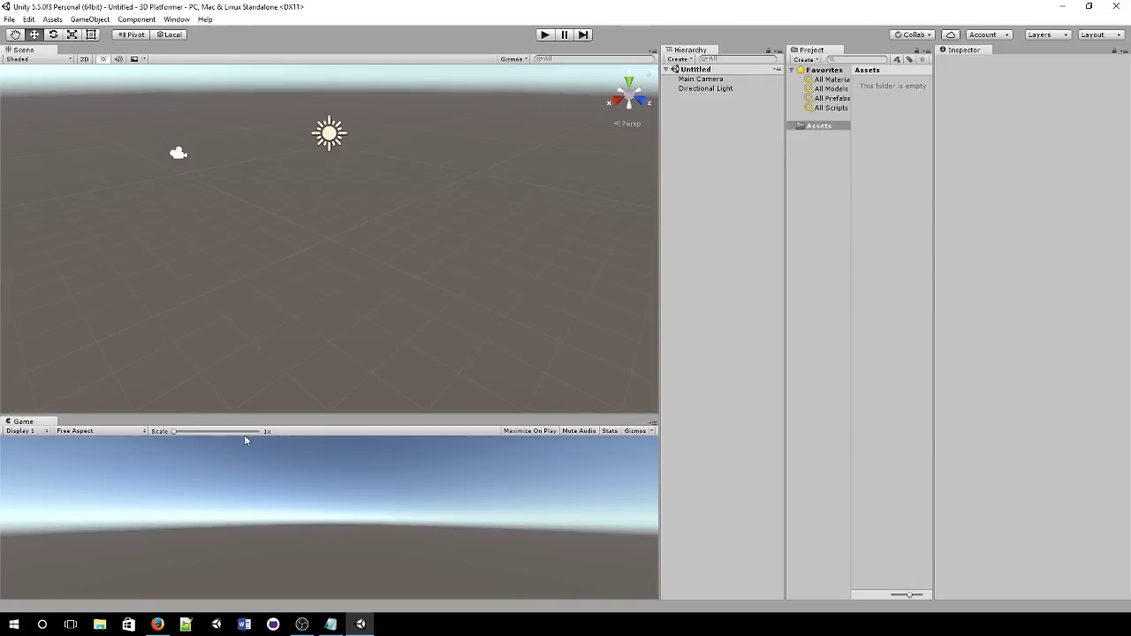
drag(307, 415, 303, 385)
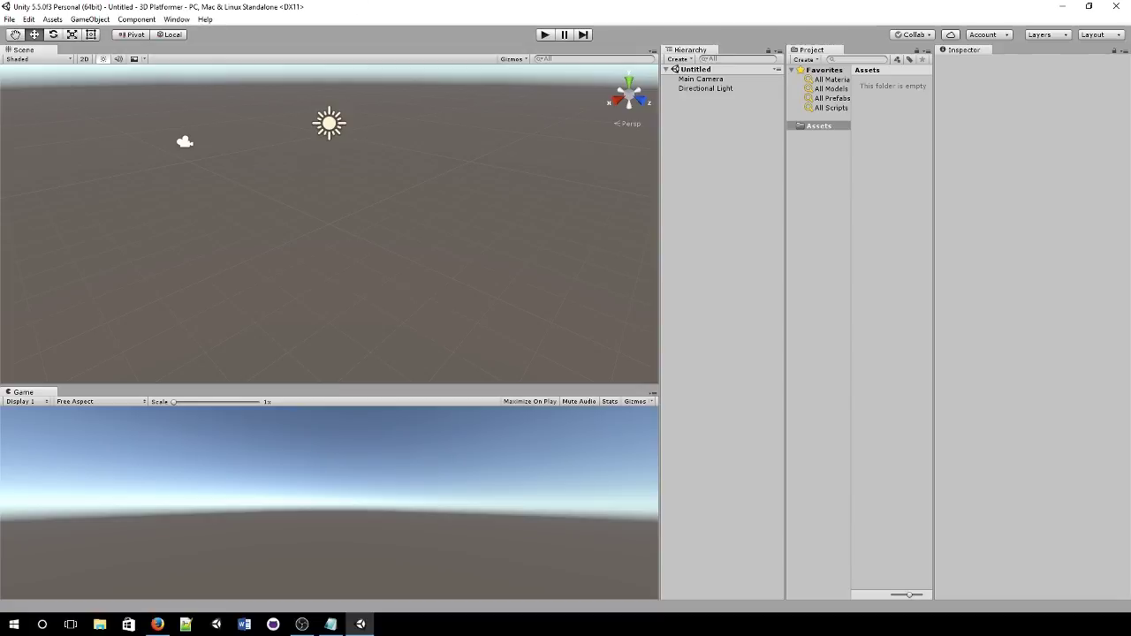
key(alt+Tab)
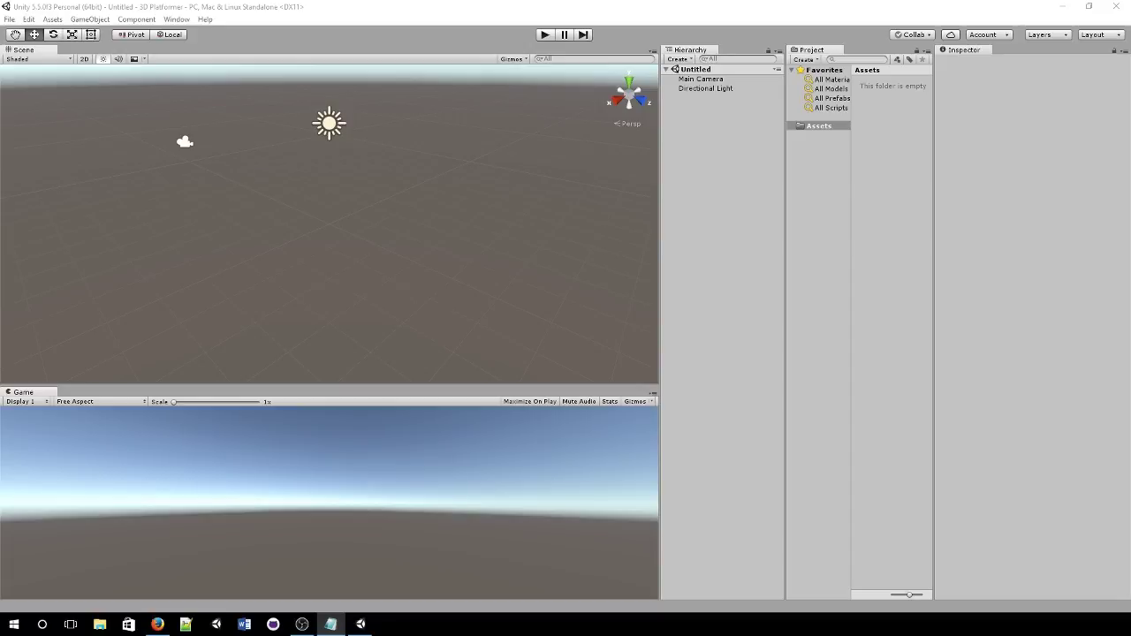
- Add a 3D cube to the scene from the GameObject menu
click(397, 229)
click(82, 22)
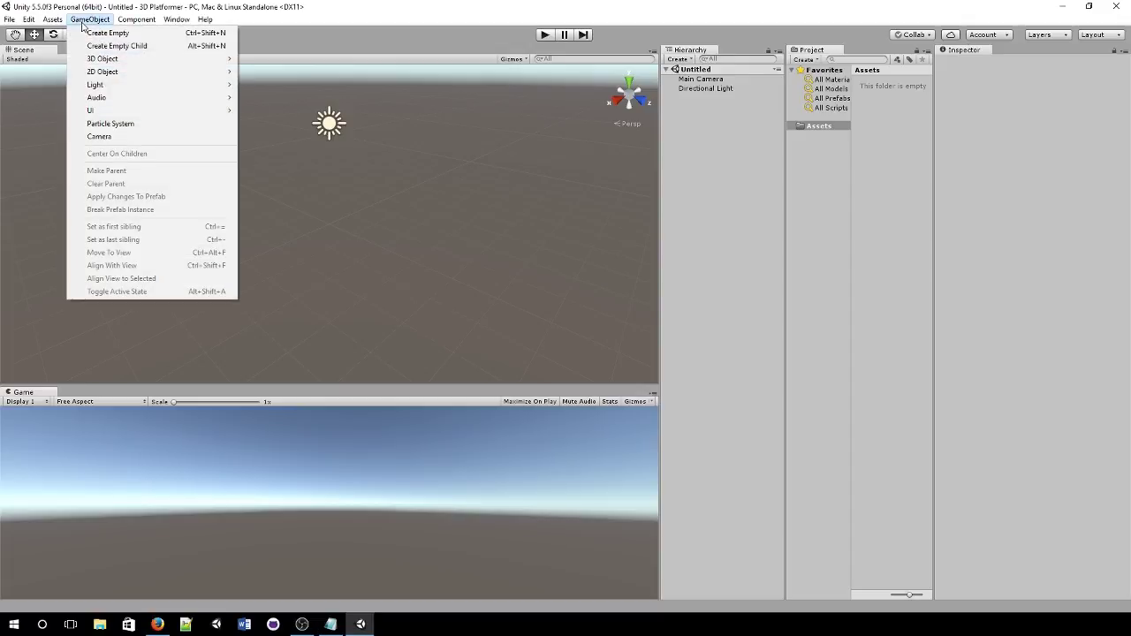
mouse_move(116, 59)
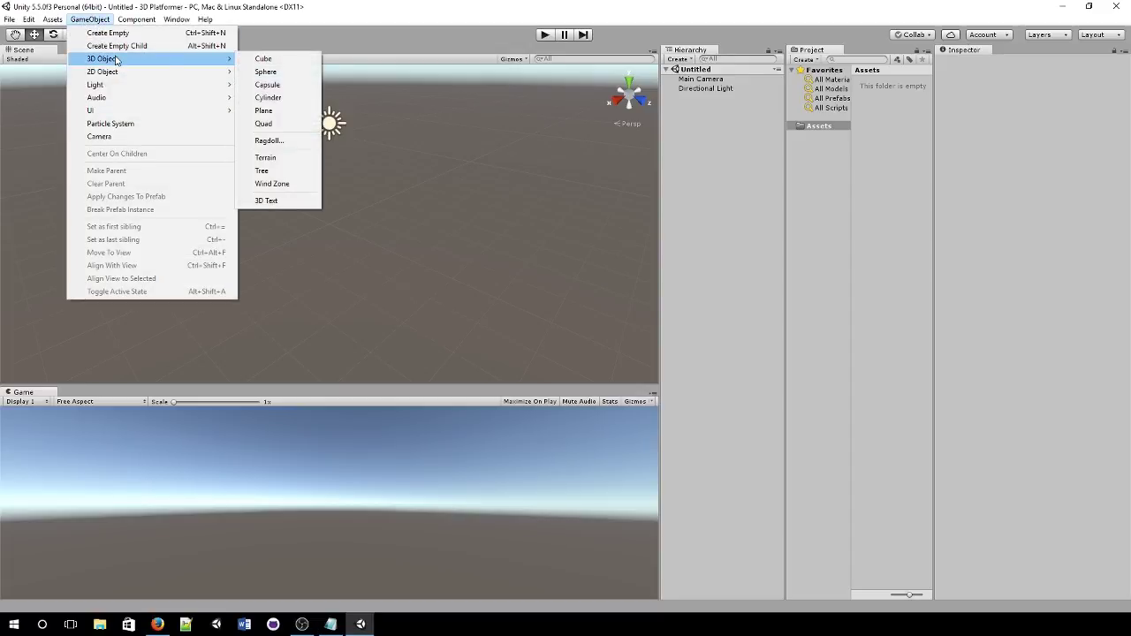
click(263, 58)
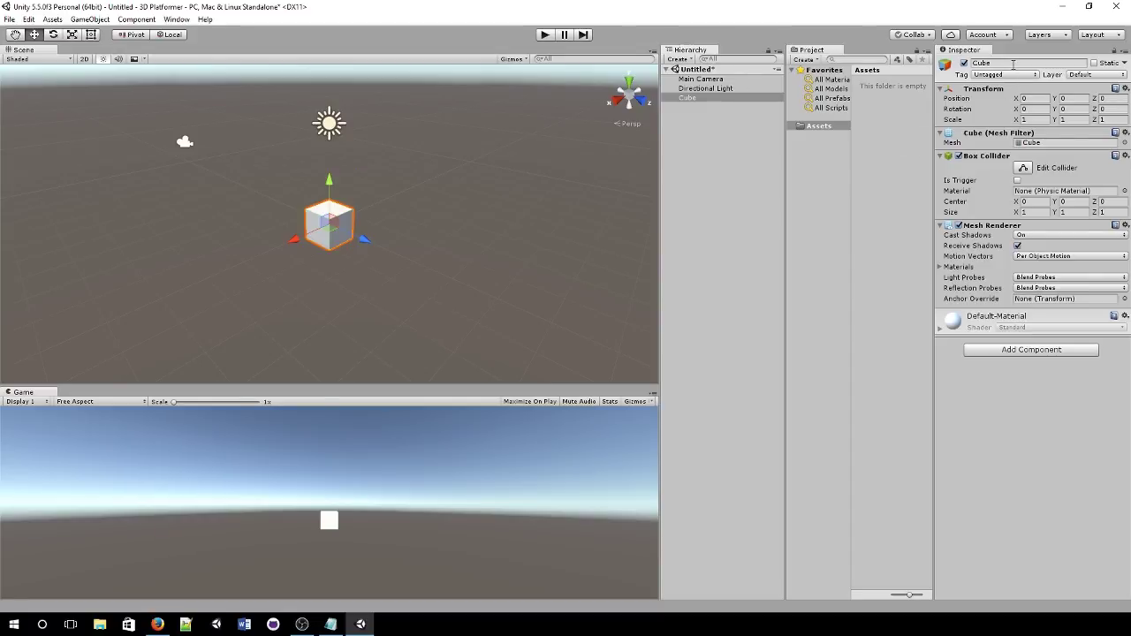
- Rename the cube to Player in the Inspector
click(1013, 63)
key(End)
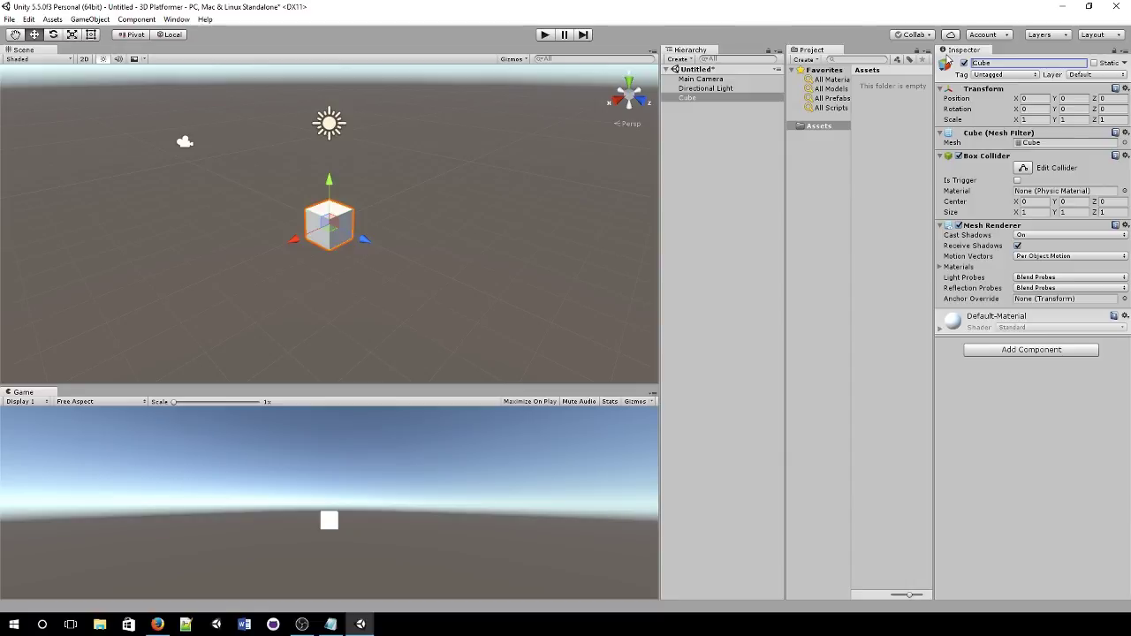
drag(1008, 63, 972, 65)
text(Player)
key(Return)
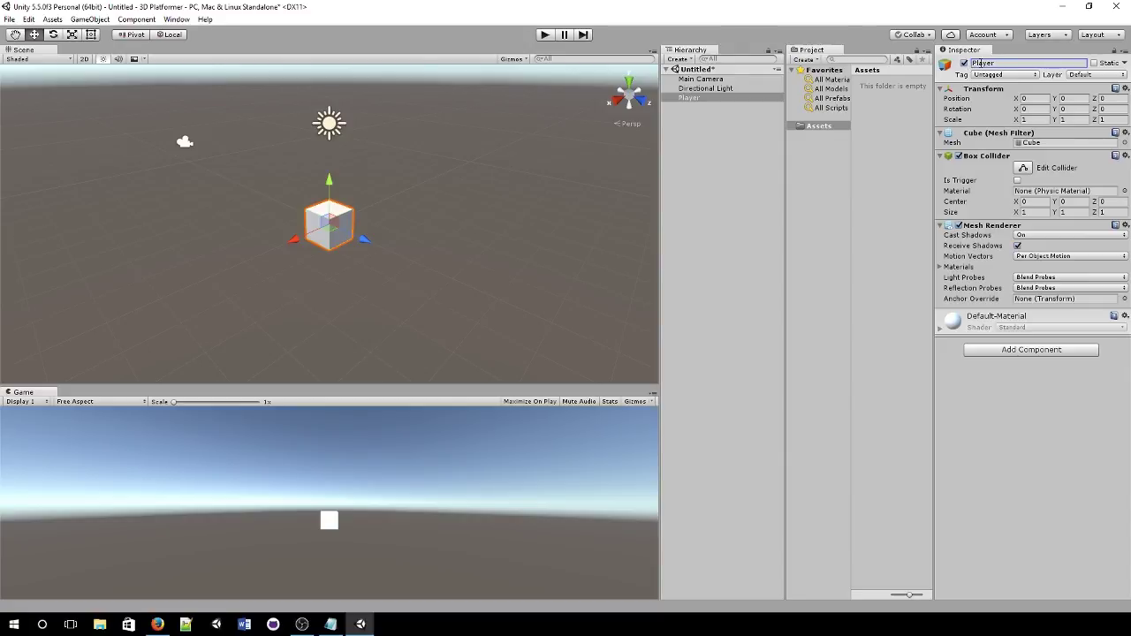
click(336, 292)
click(90, 20)
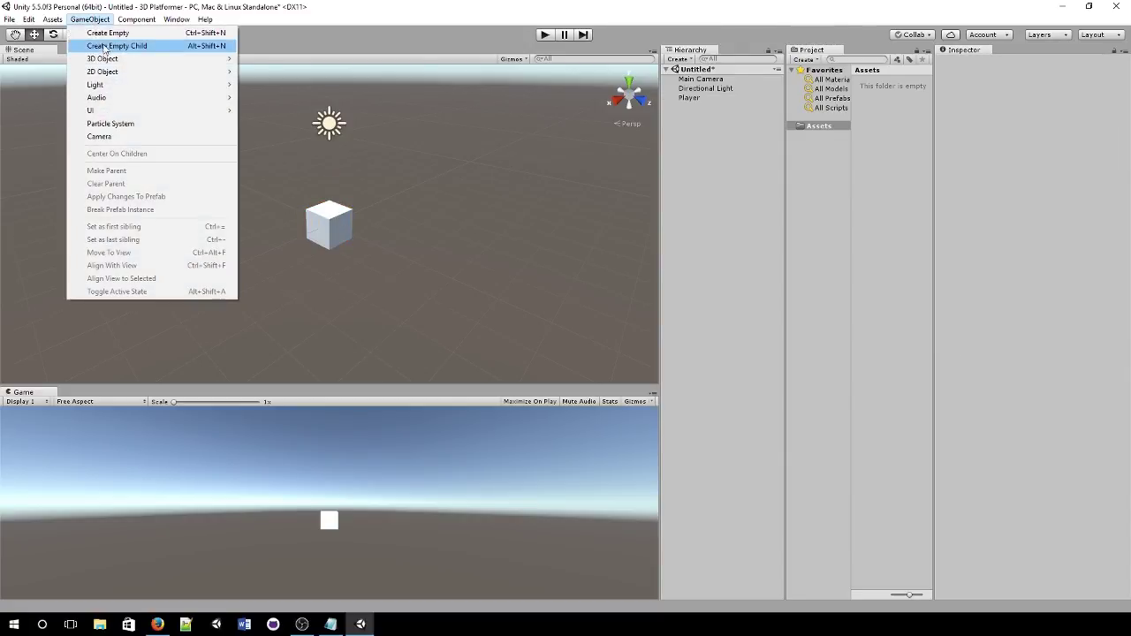
- Add a second cube scaled 10 × 0.5 × 10 and raise the Player above it
mouse_move(211, 60)
click(261, 59)
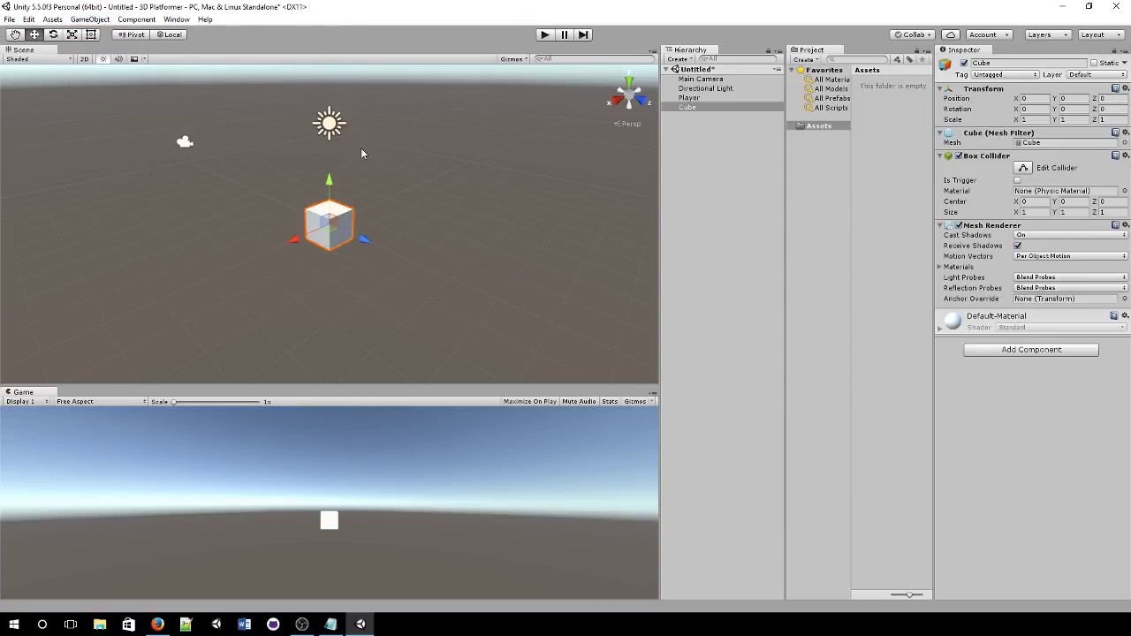
click(1042, 118)
text(10)
click(1110, 120)
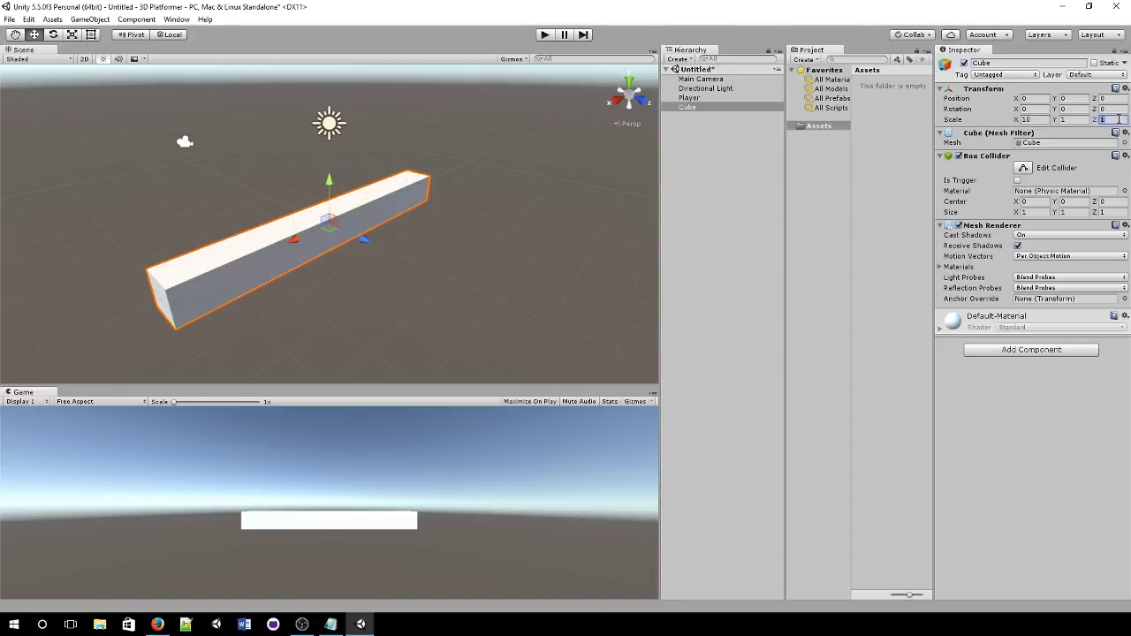
text(10)
click(1075, 119)
text(0.5)
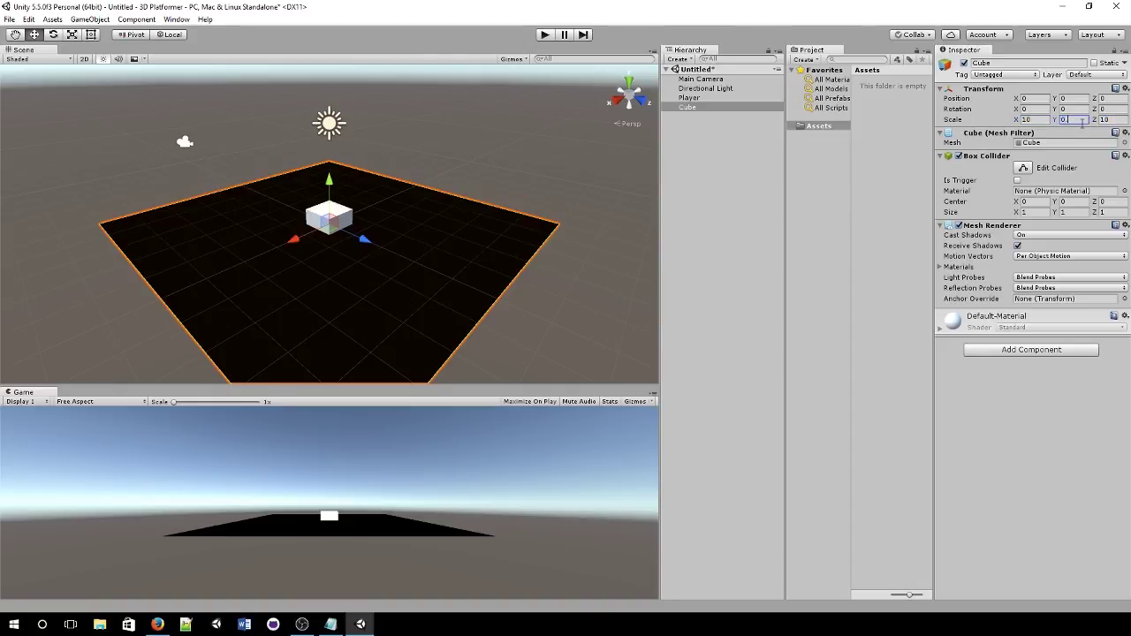
click(346, 218)
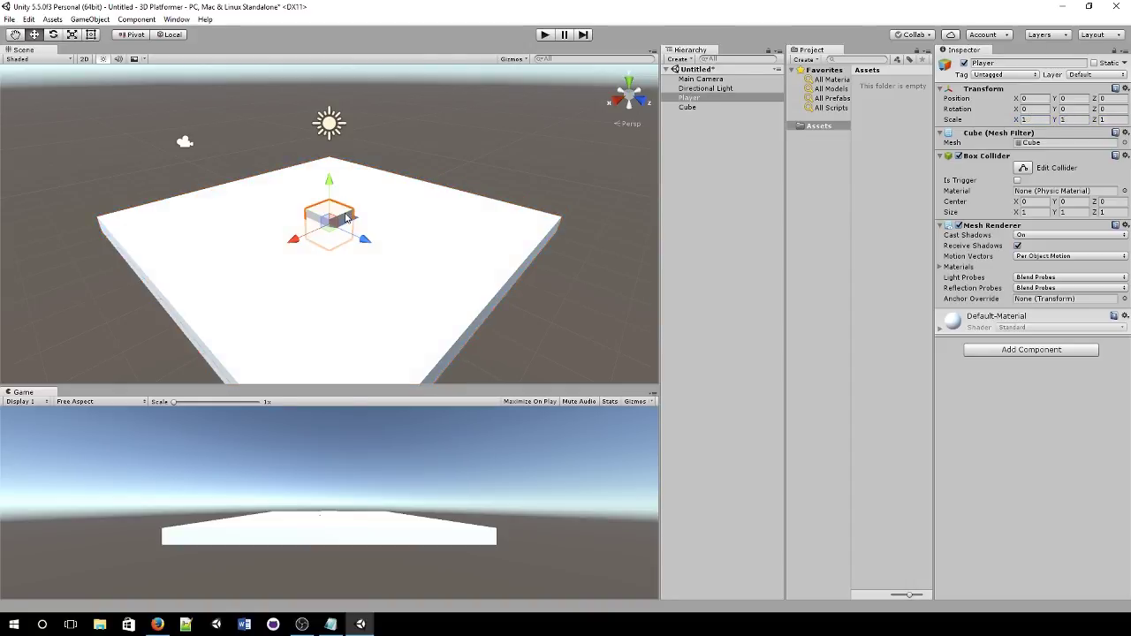
drag(329, 182, 334, 163)
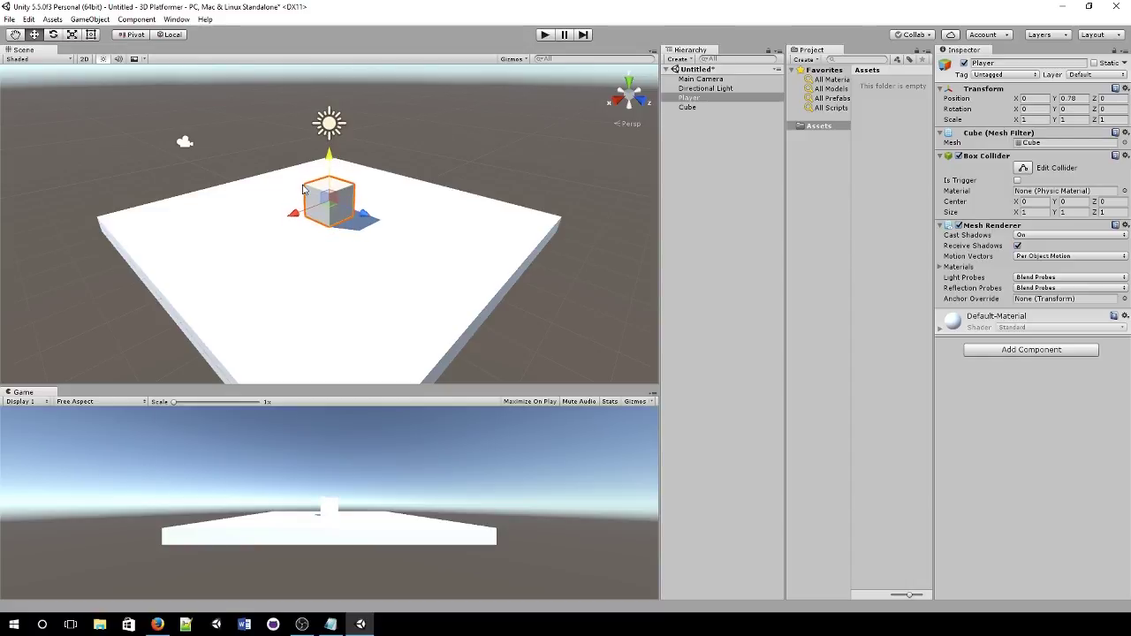
- Rename the flat cube to Platform
click(698, 107)
right_click(699, 108)
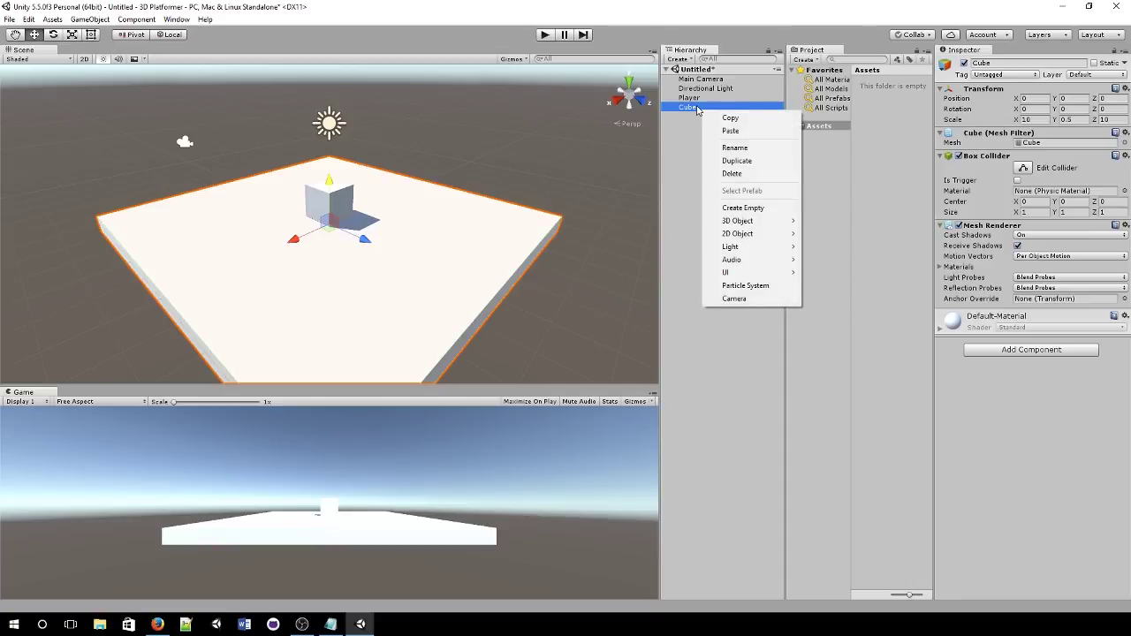
click(741, 156)
text(Platfo)
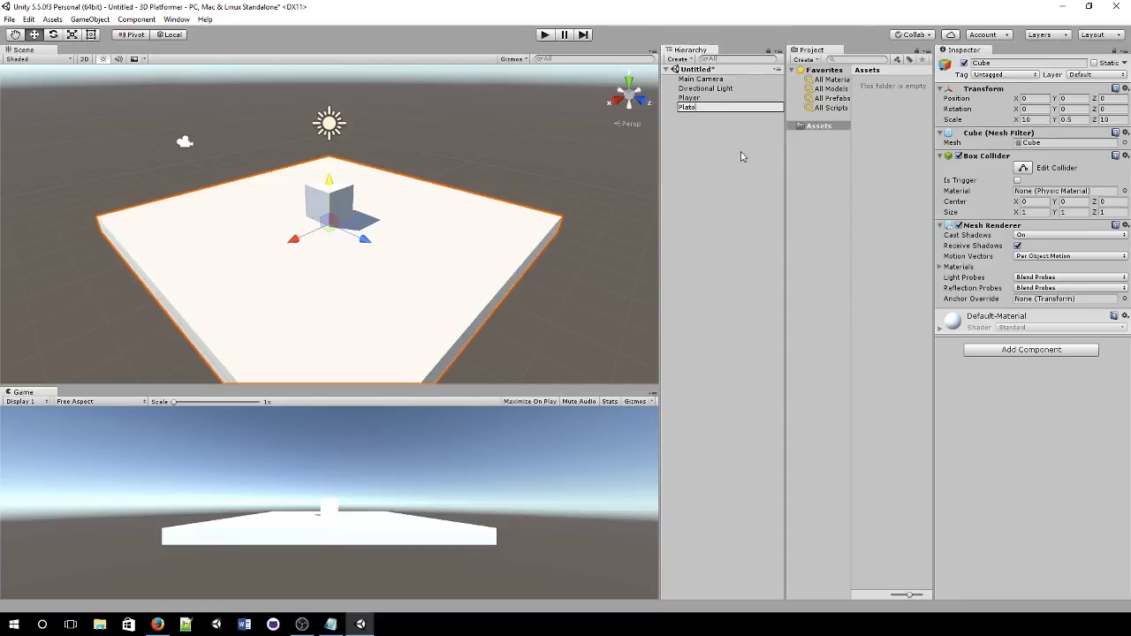
text(rm)
key(Return)
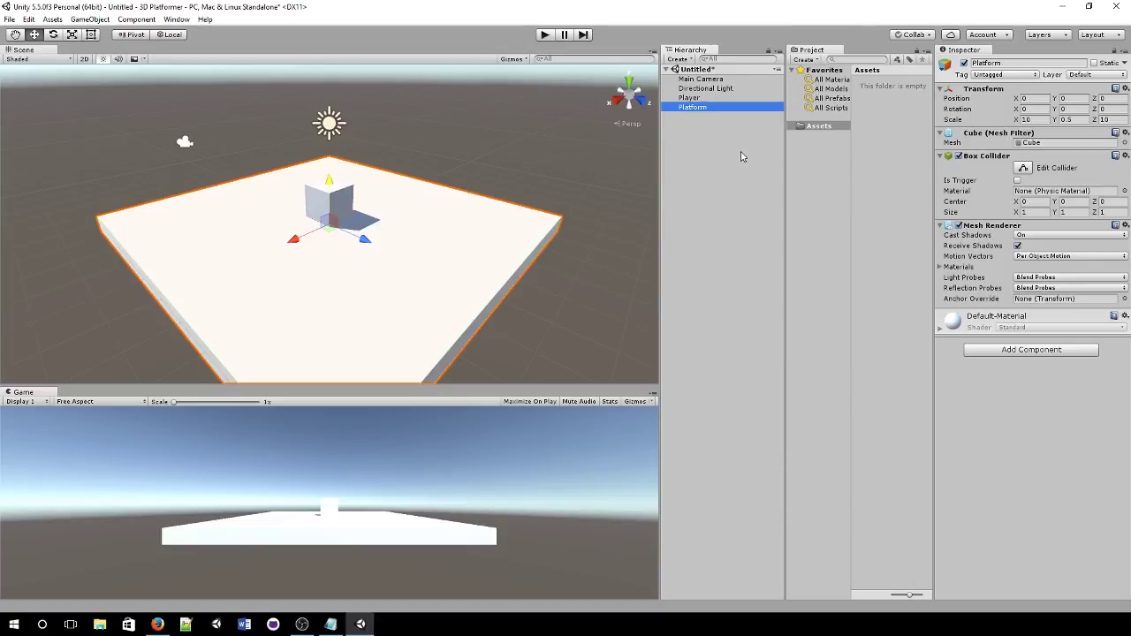
click(310, 203)
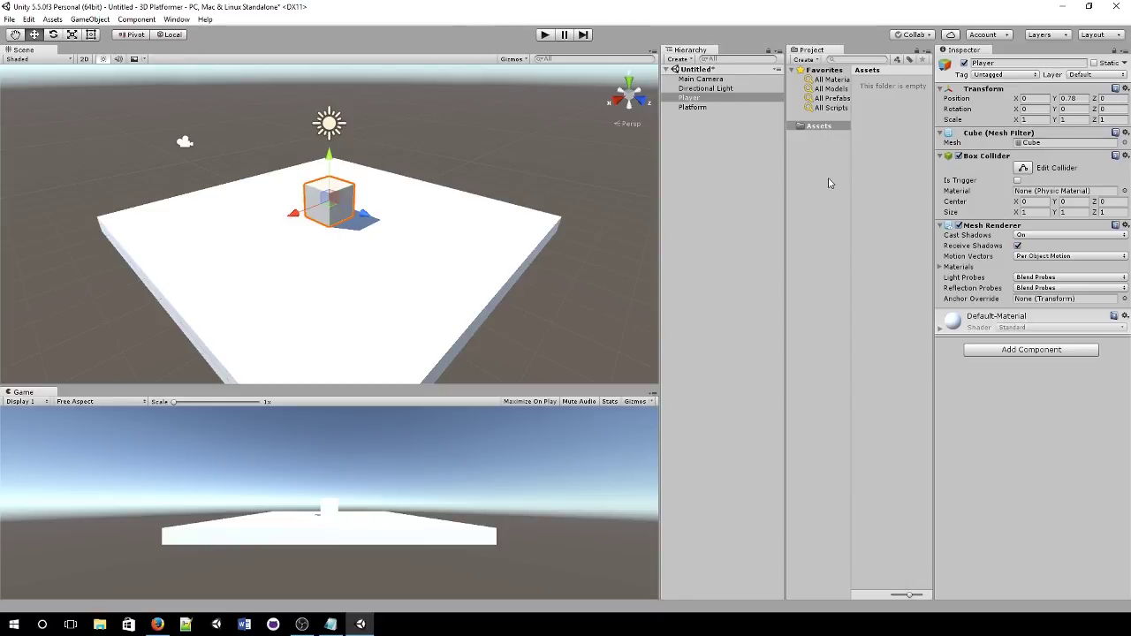
- Create a C# script named PlayerMovement in the Assets folder
right_click(887, 184)
mouse_move(910, 188)
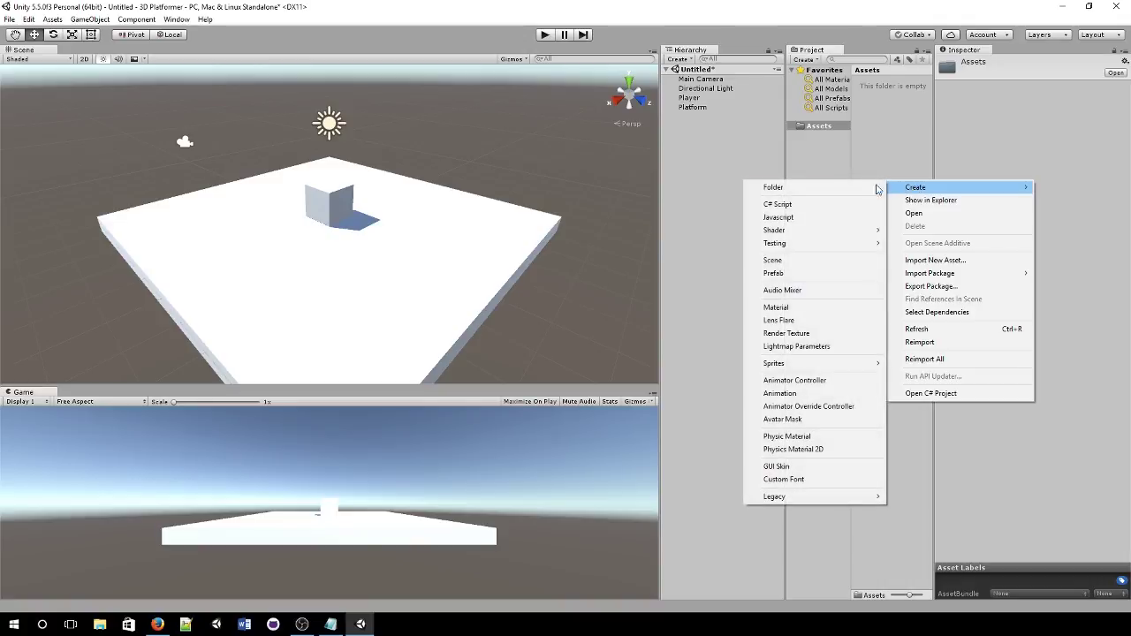
click(832, 205)
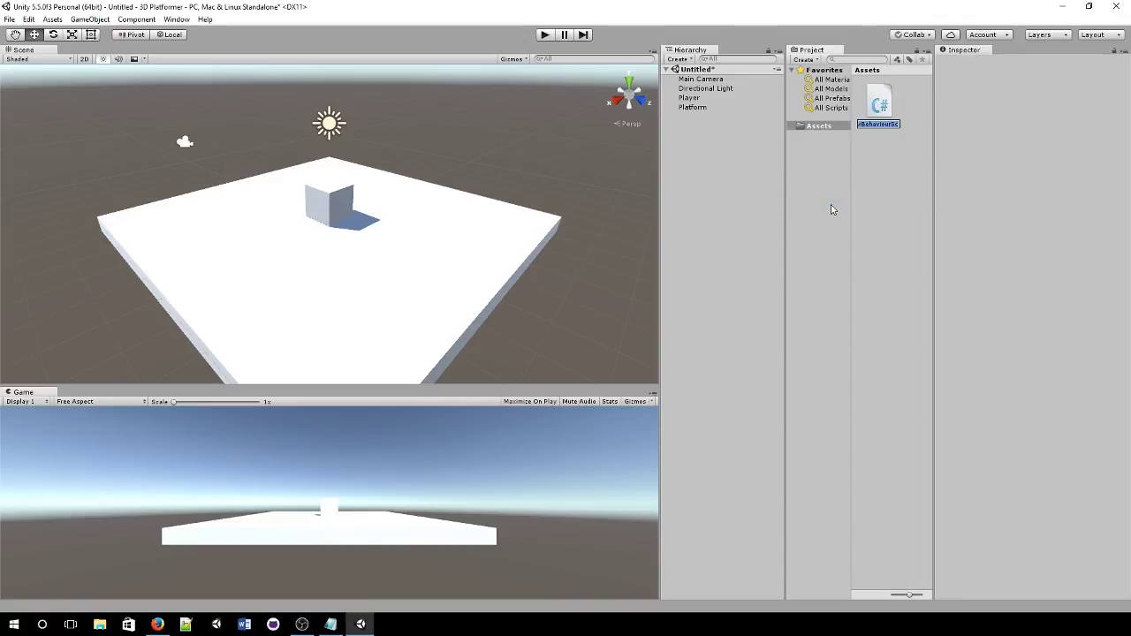
text(PlayerMovement)
key(Return)
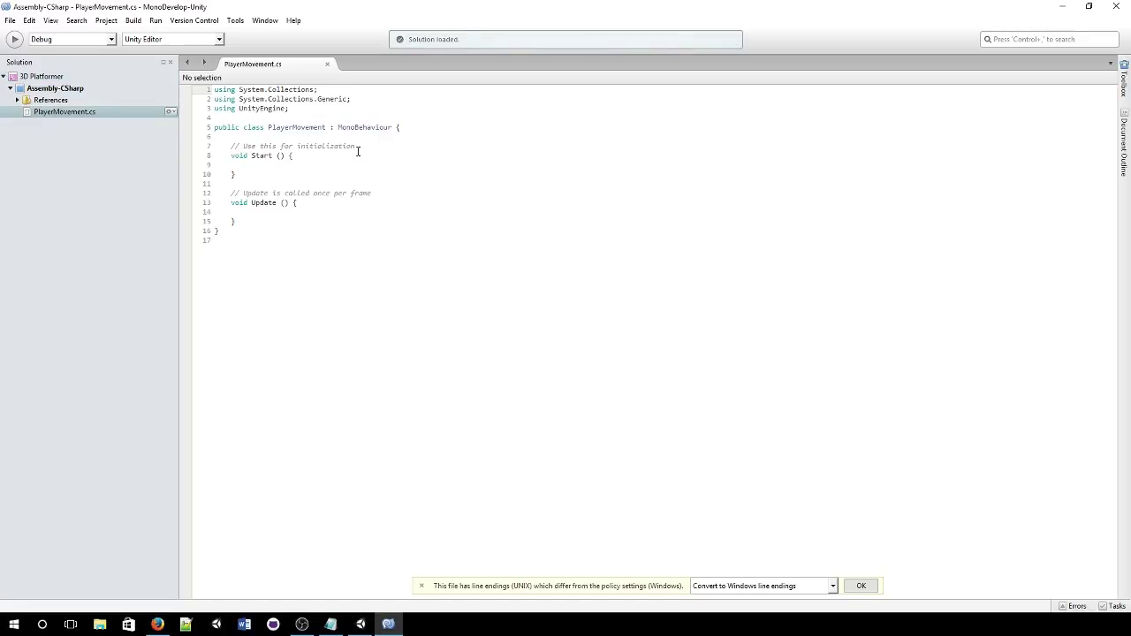
- Declare a private Rigidbody rb field in the PlayerMovement class
click(427, 127)
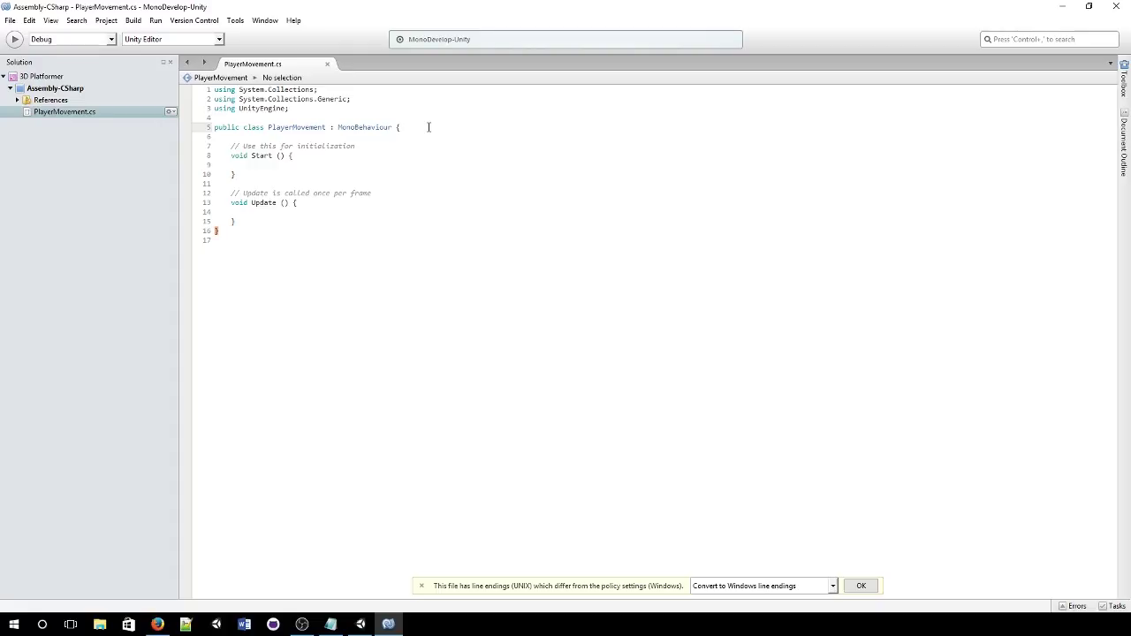
key(Return)
key(Return)
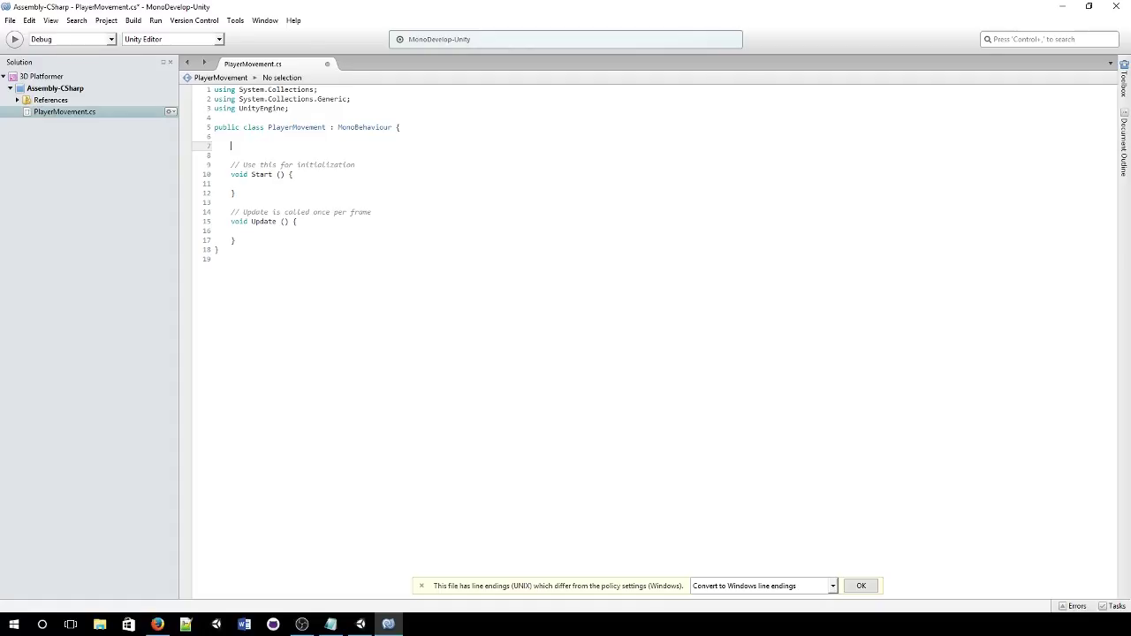
text(priva)
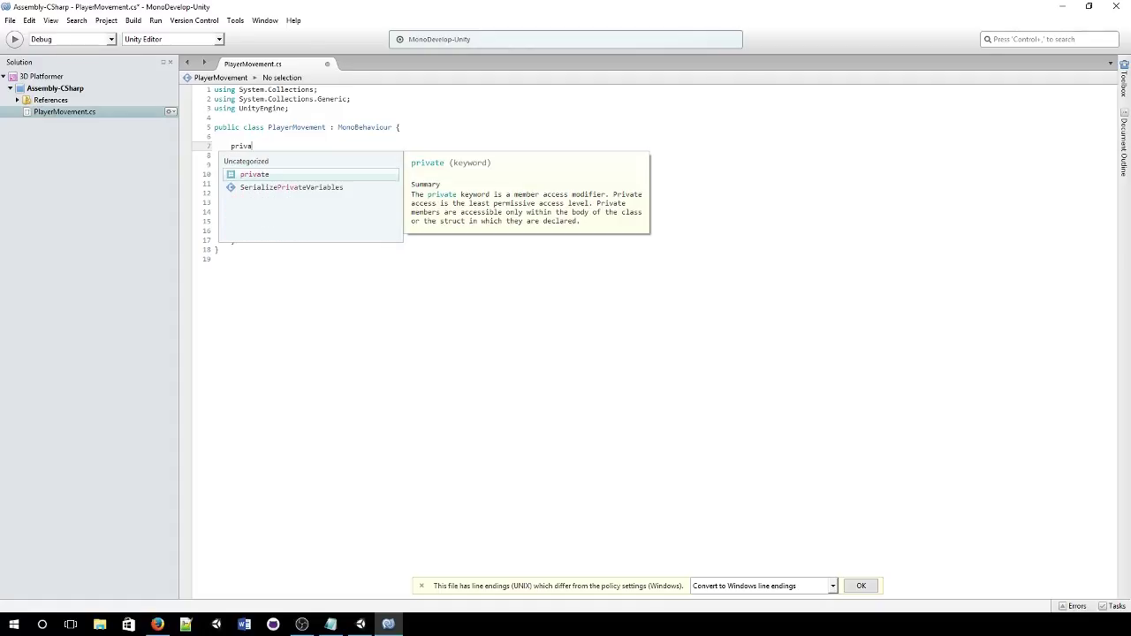
text(te Rigi)
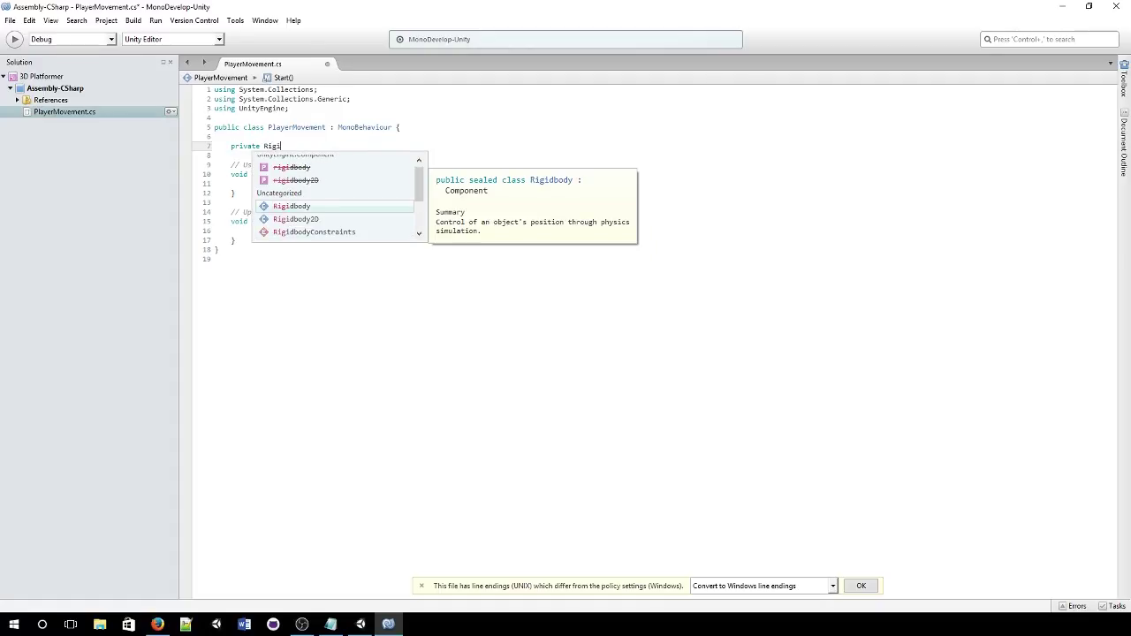
key(Return)
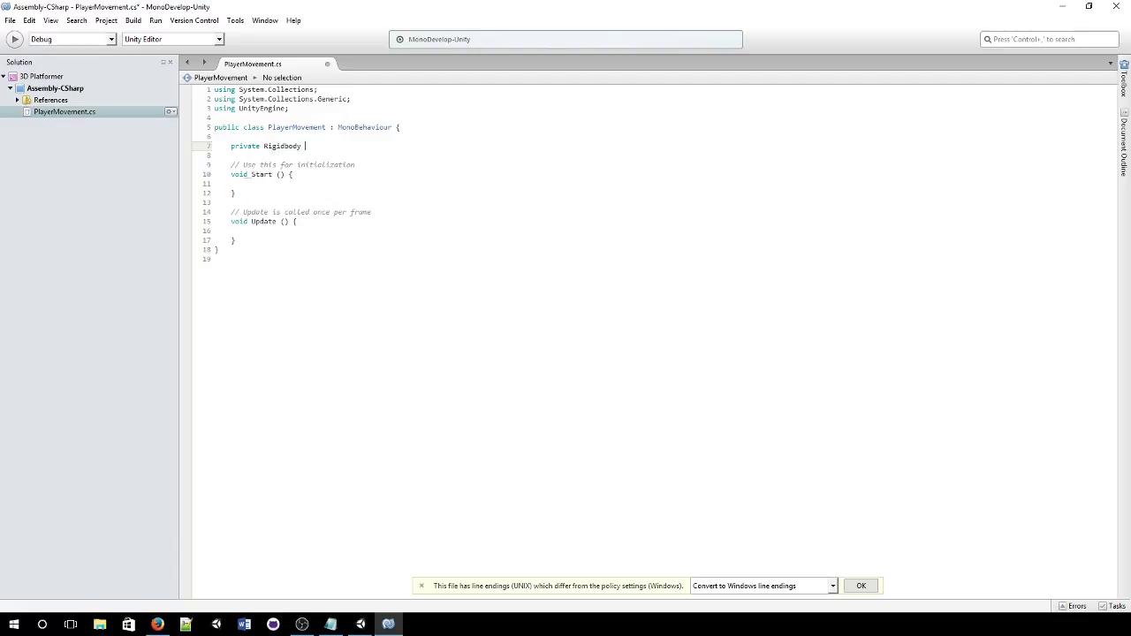
text(rb;)
- Assign rb = GetComponent<Rigidbody>(); in Start and add a line after the rb field
click(310, 188)
ctrl+scroll(319, 181, up, 5)
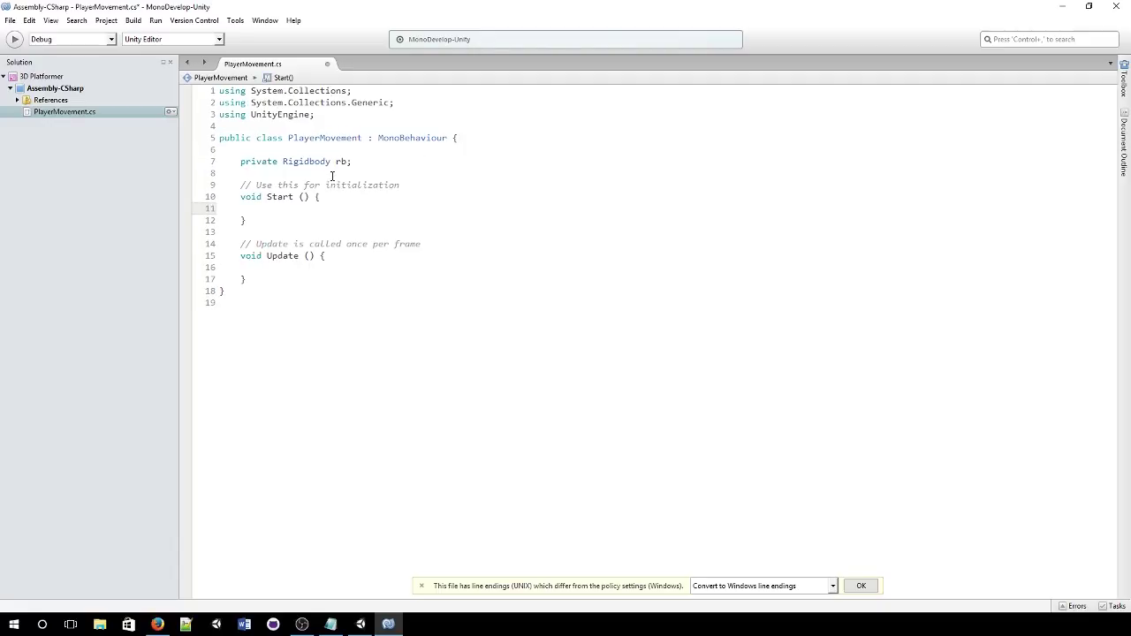
ctrl+scroll(341, 198, down, 2)
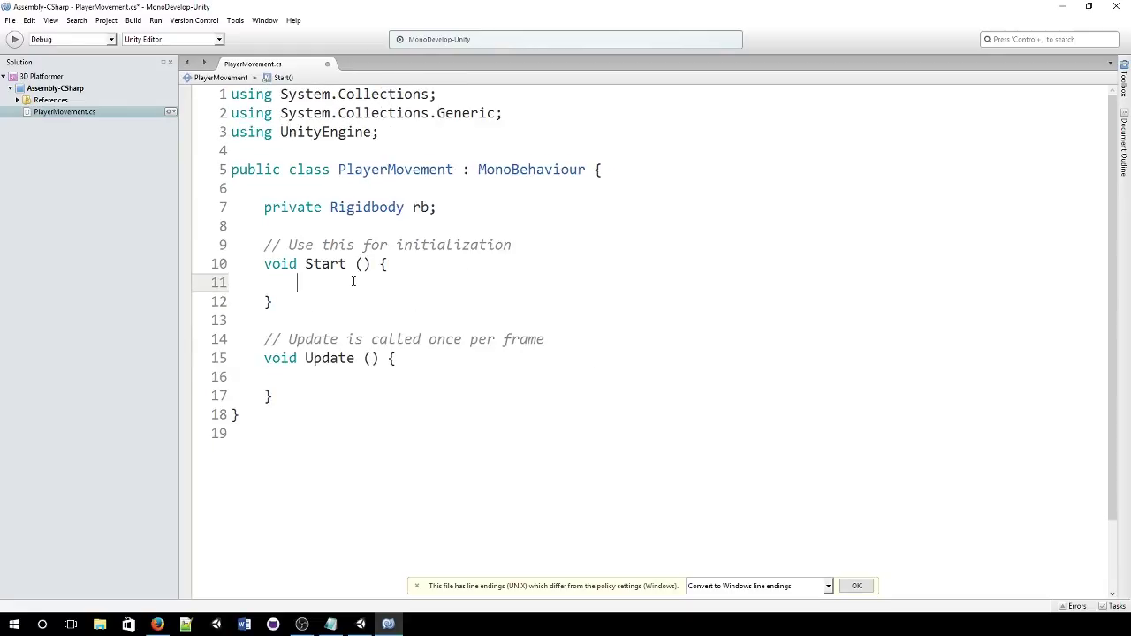
text(rb = GetComponent<Rigi)
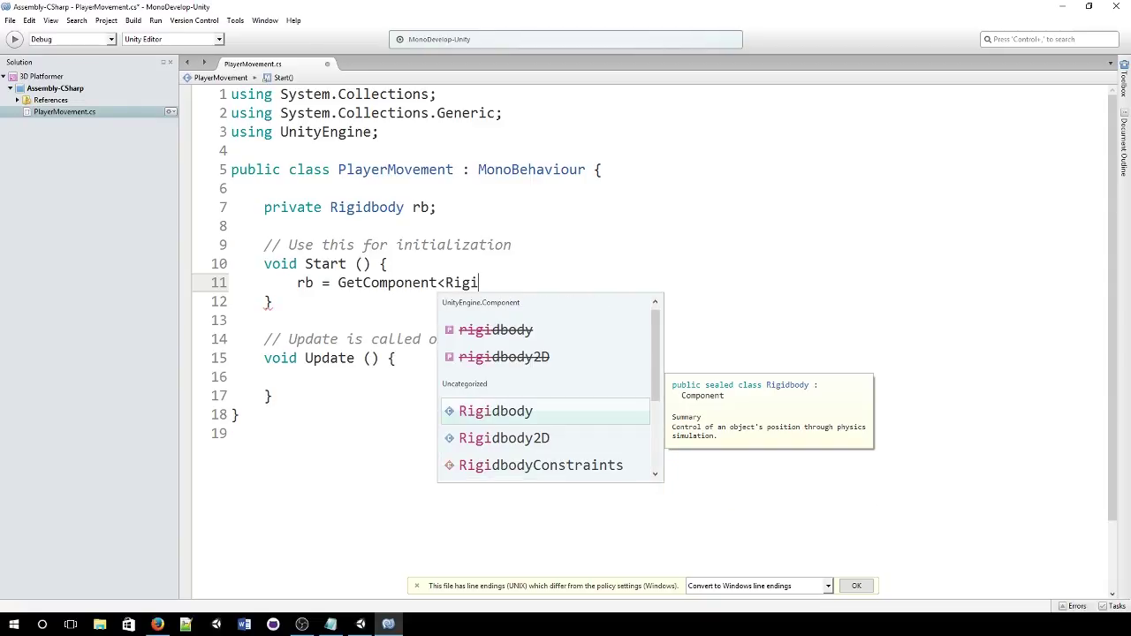
text(dbody>())
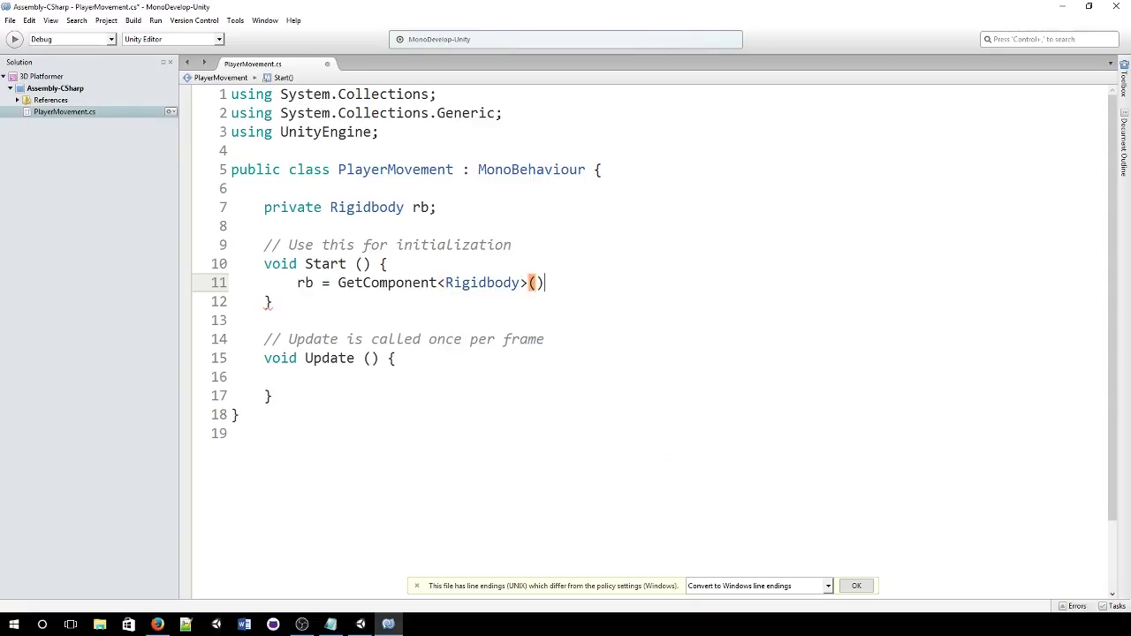
text(;)
click(468, 204)
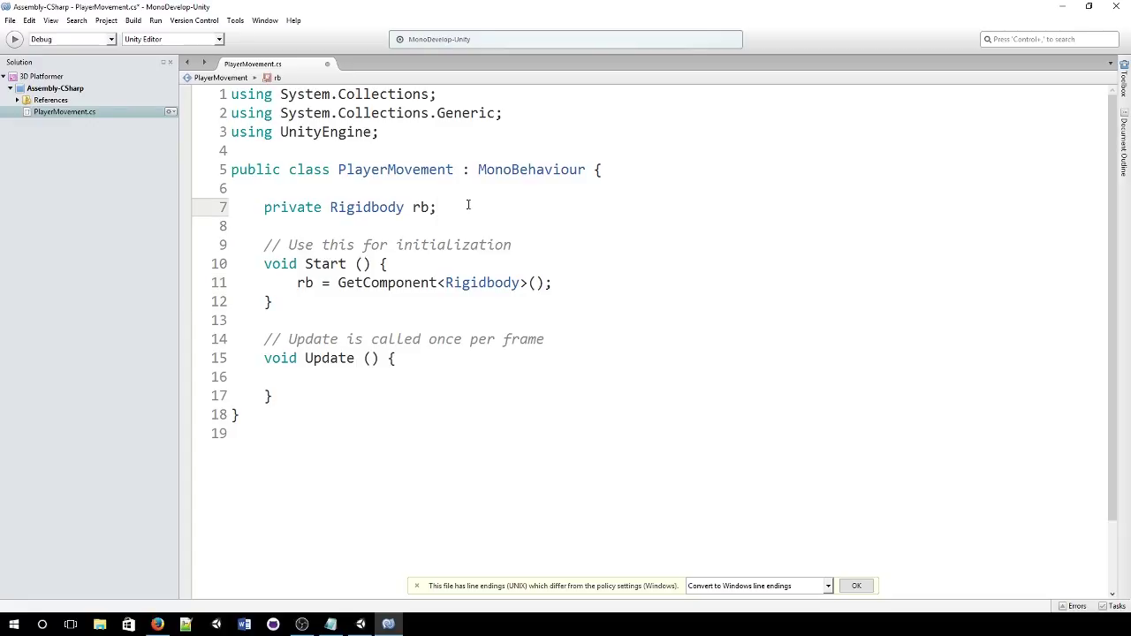
key(Return)
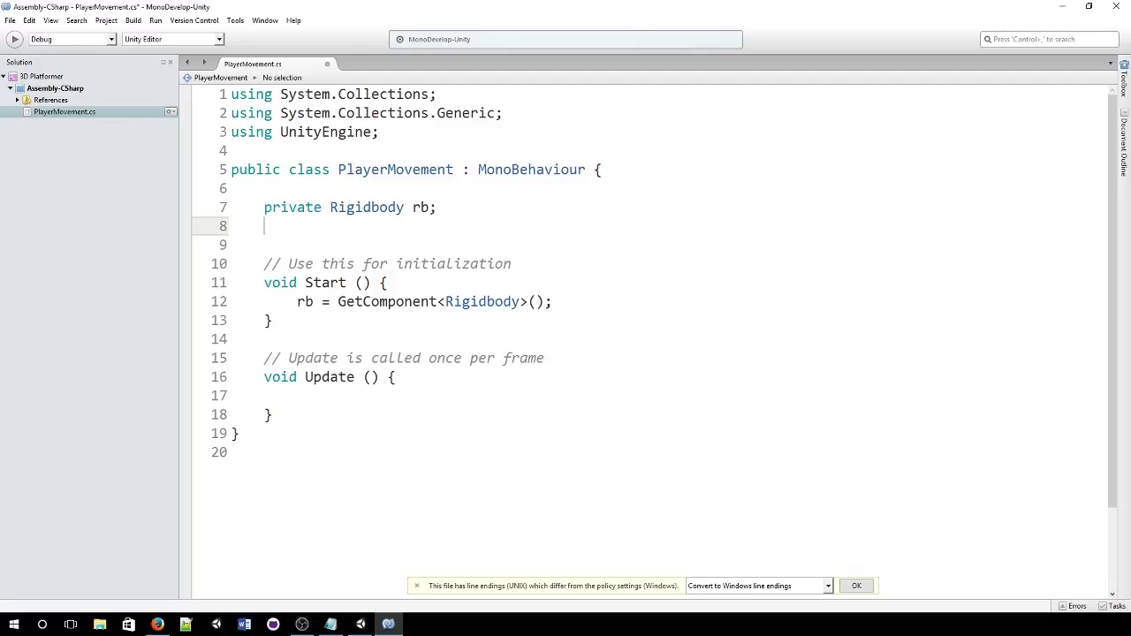
- Declare public float speed; and public float jumpSpeed; fields
text(public c)
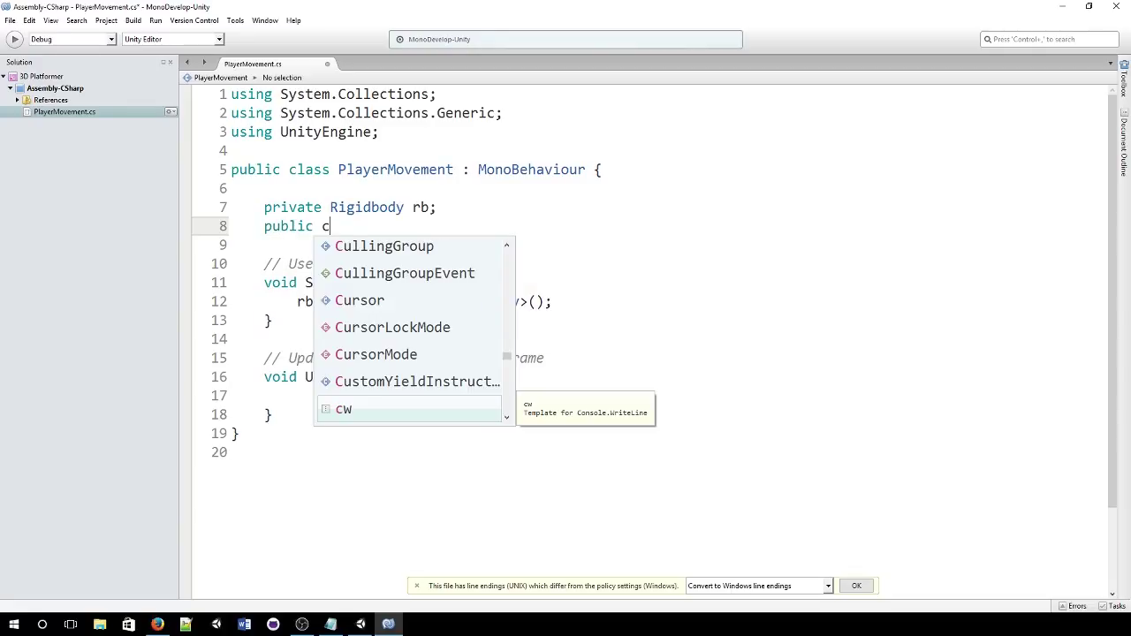
key(BackSpace)
text(f)
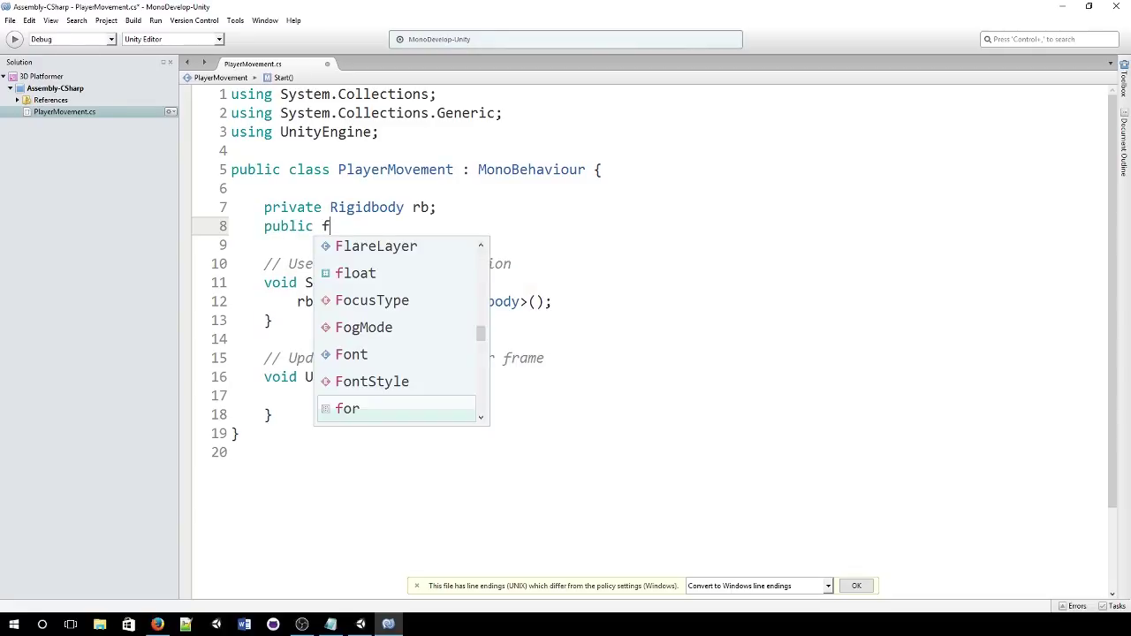
text(loat speed;)
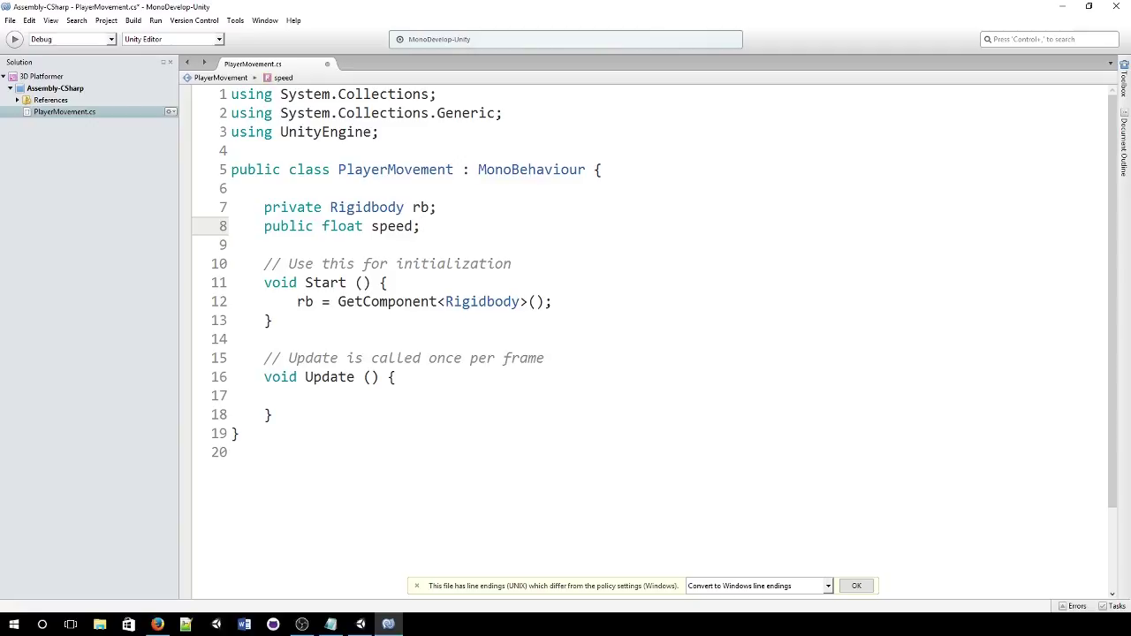
key(Return)
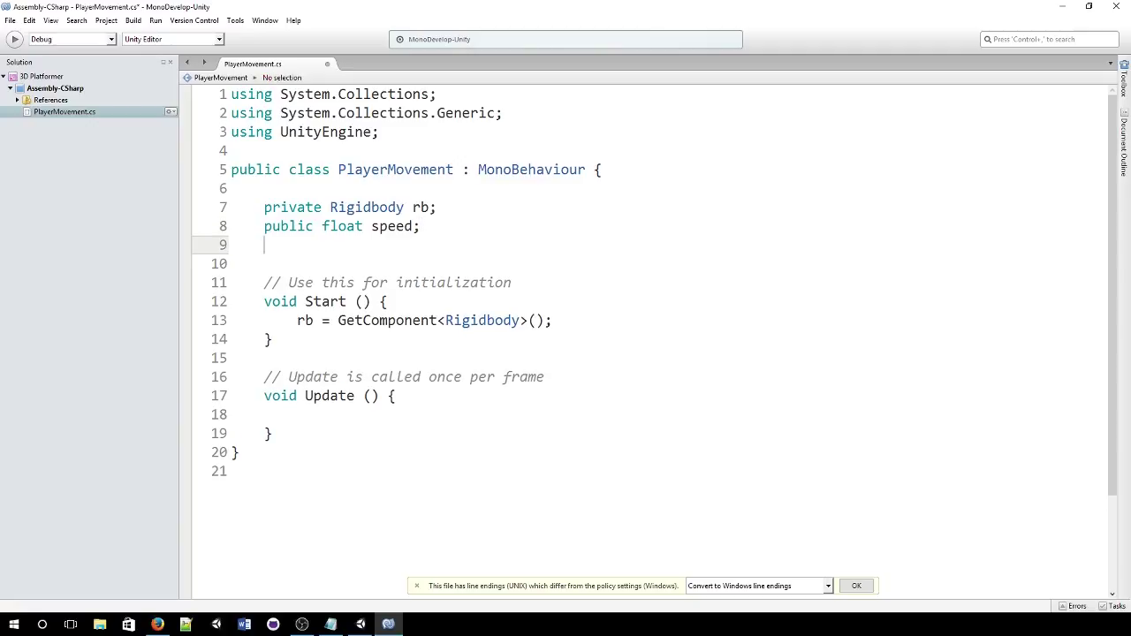
text(publi)
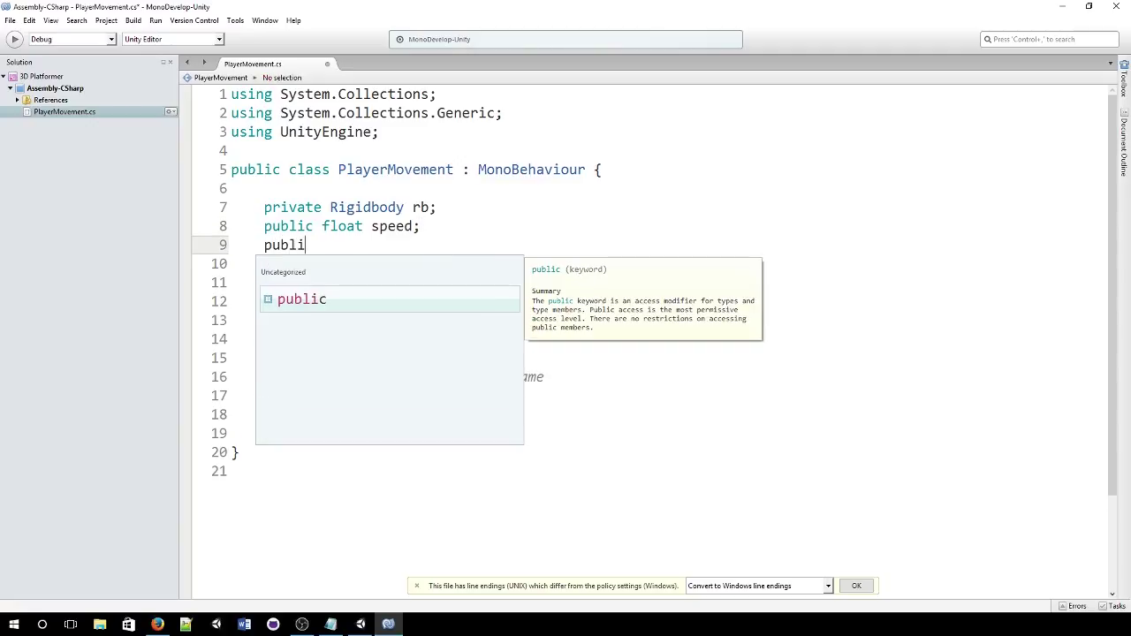
text(c float ju)
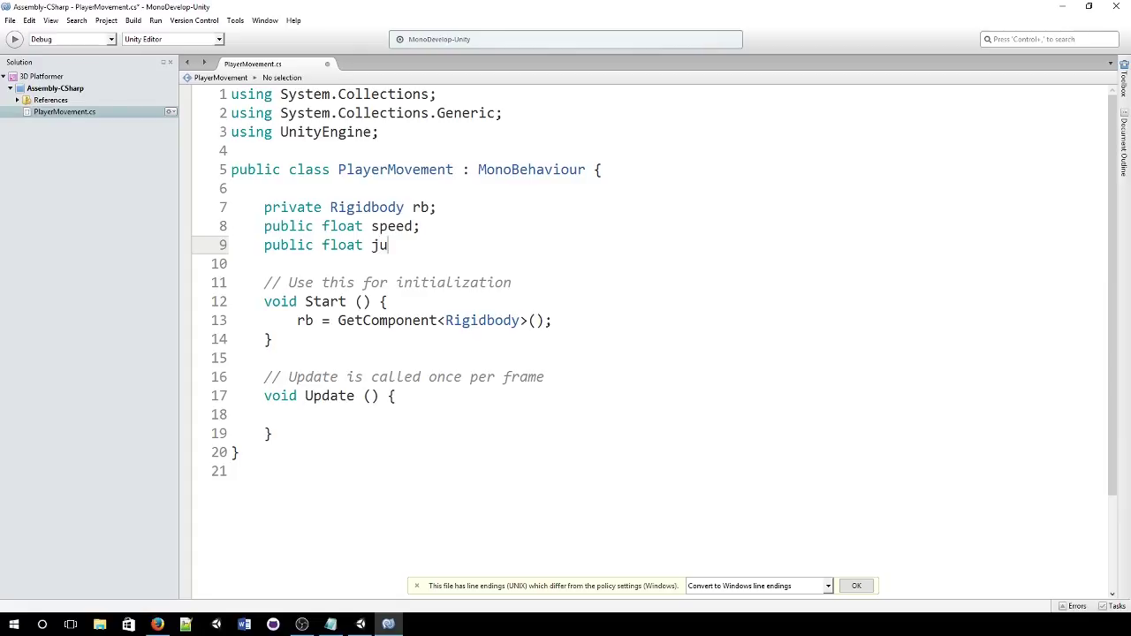
text(mpSpeed;)
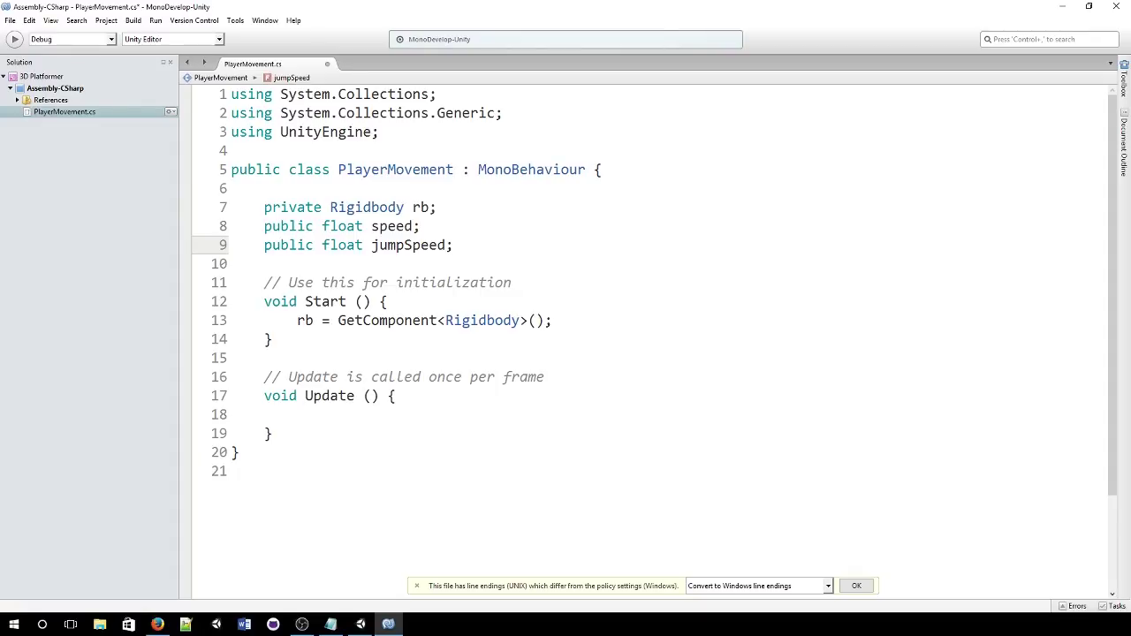
- Rename Update to FixedUpdate and begin its body with rb.Add
click(425, 415)
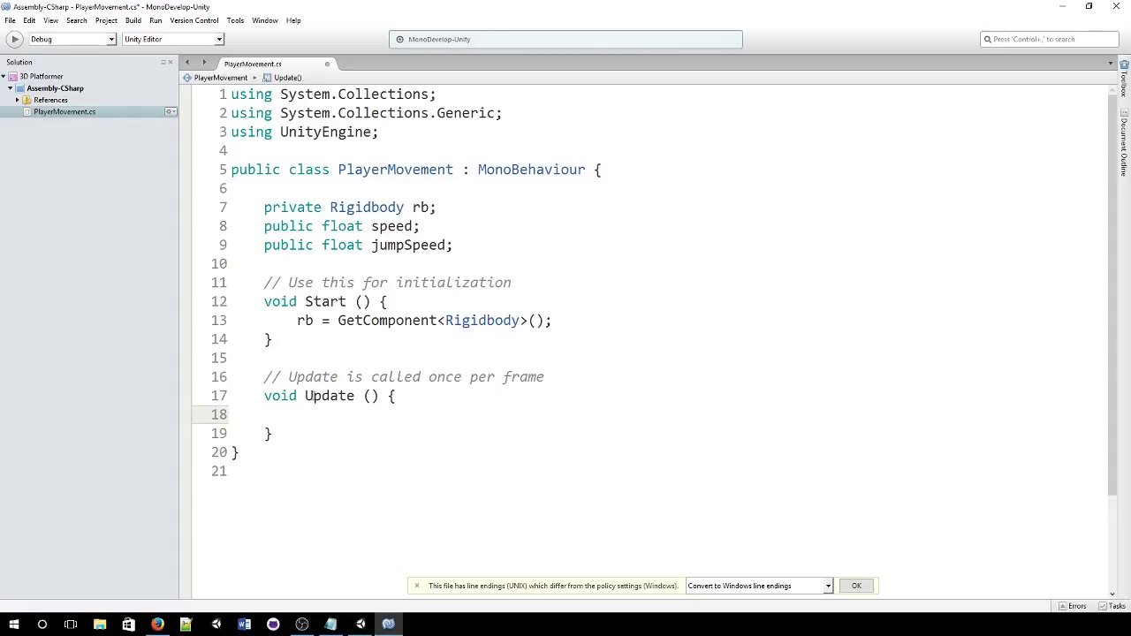
click(307, 397)
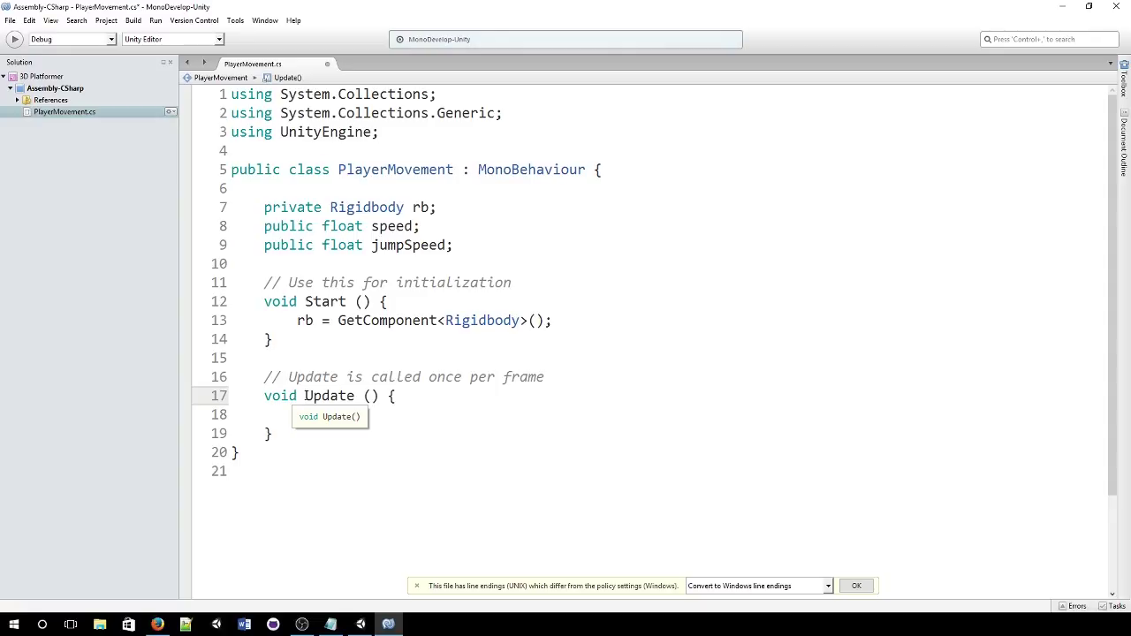
text(Fie)
key(BackSpace)
text(xed)
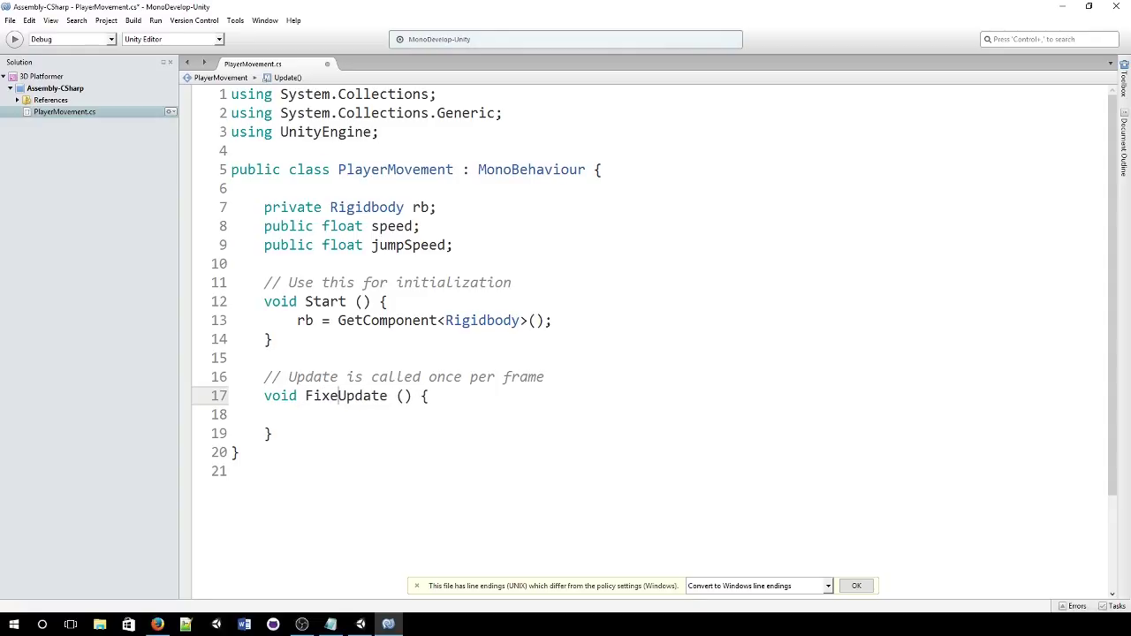
click(368, 415)
scroll(366, 406, down, 1)
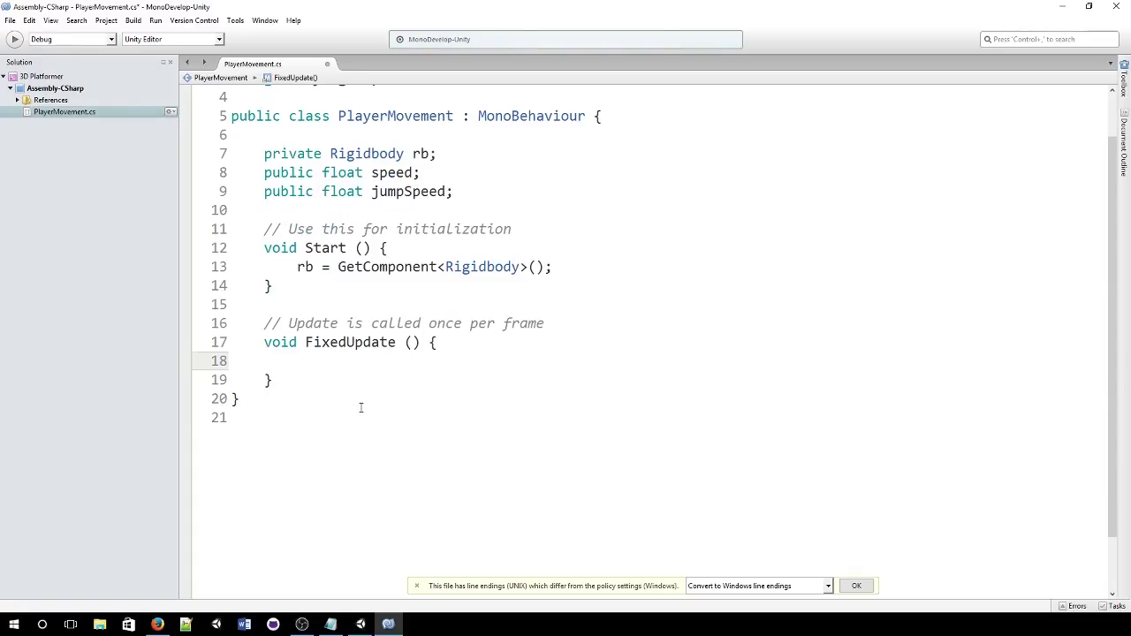
scroll(358, 406, up, 1)
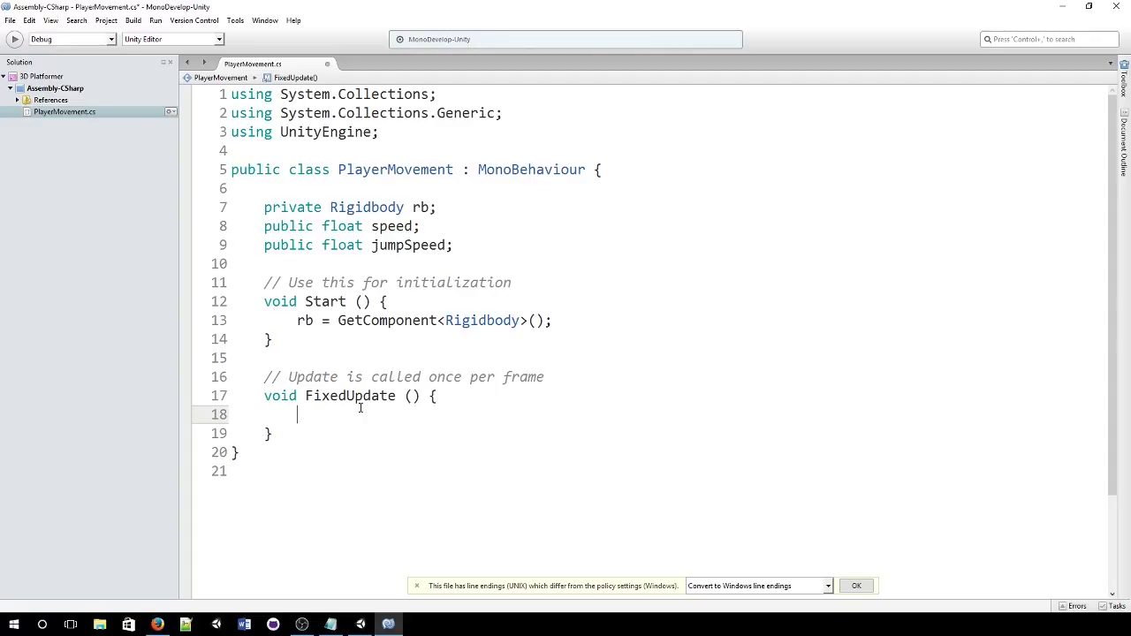
text(rb)
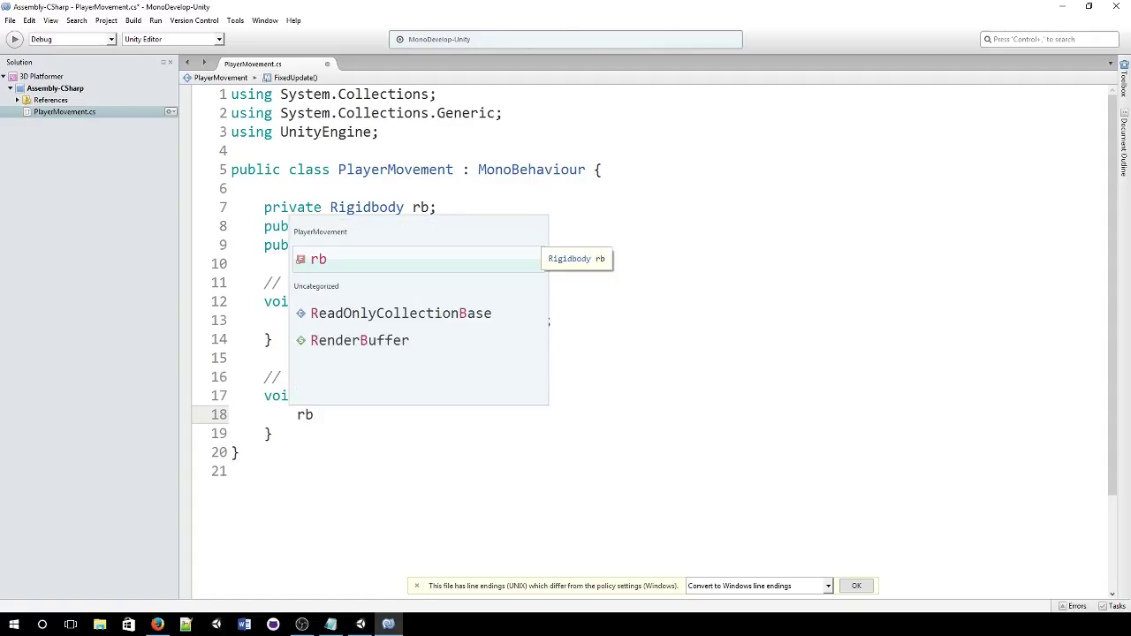
text(.Add)
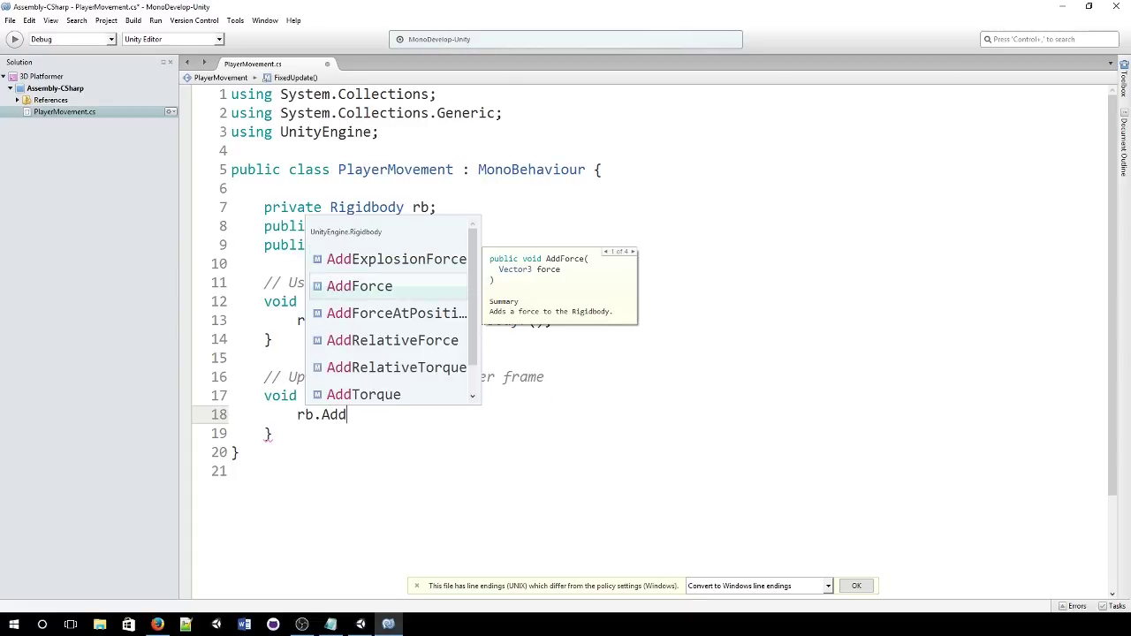
- Write rb.AddForce(new Vector3(Input.GetAxis("Horizontal"), 0f, Input.GetAxis("Vertical")) * speed
key(Return)
text(()
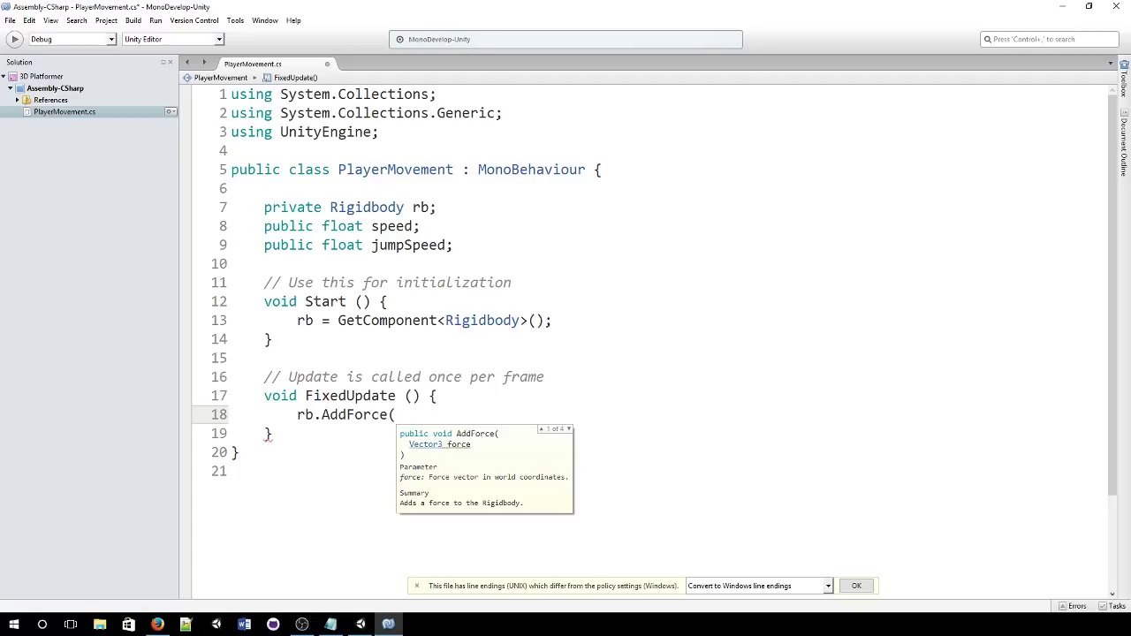
text(new)
key(Return)
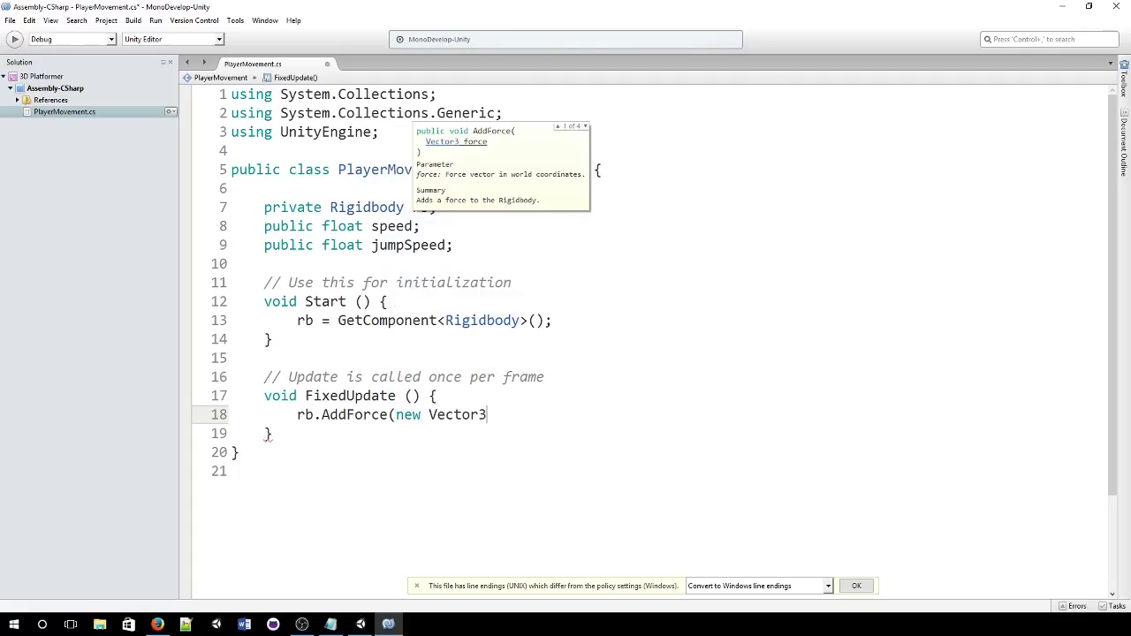
text(()
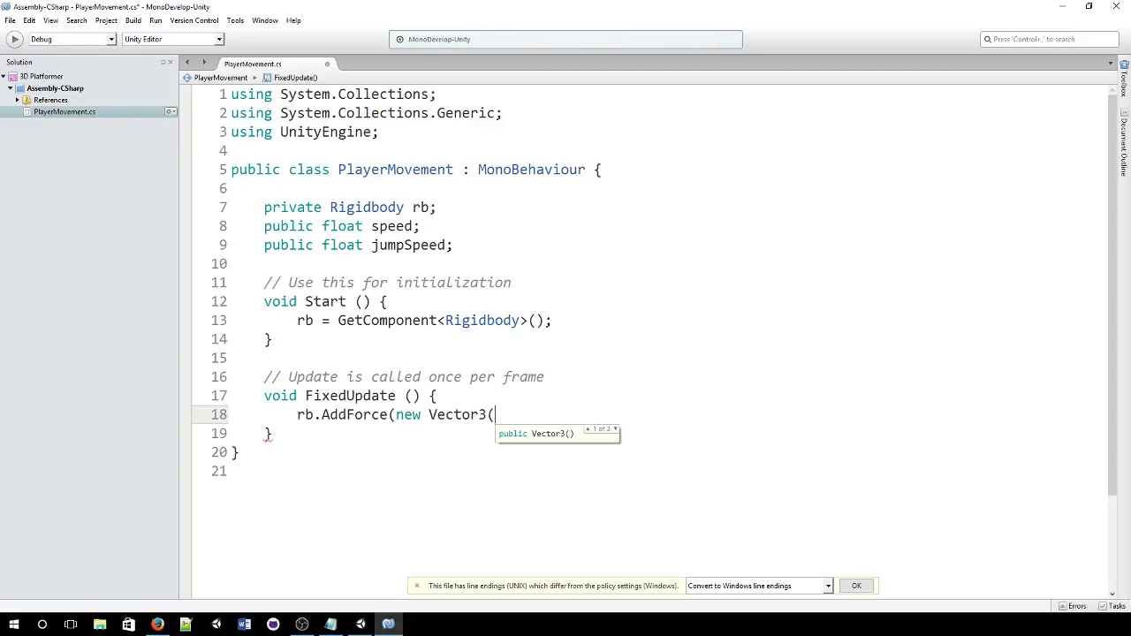
text(Input)
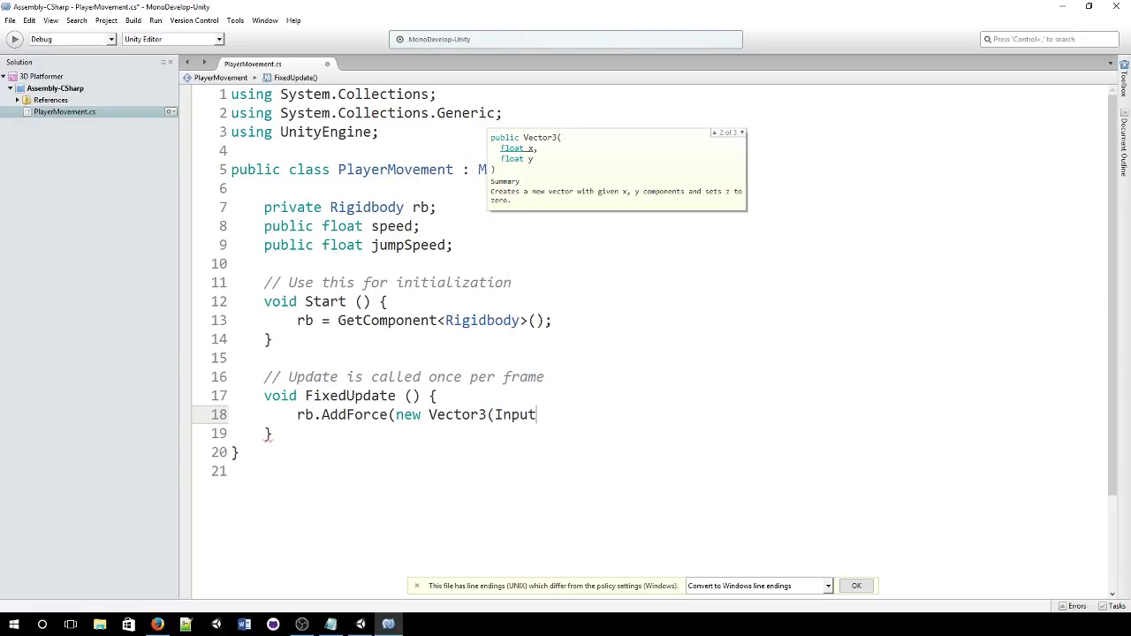
text(.Get)
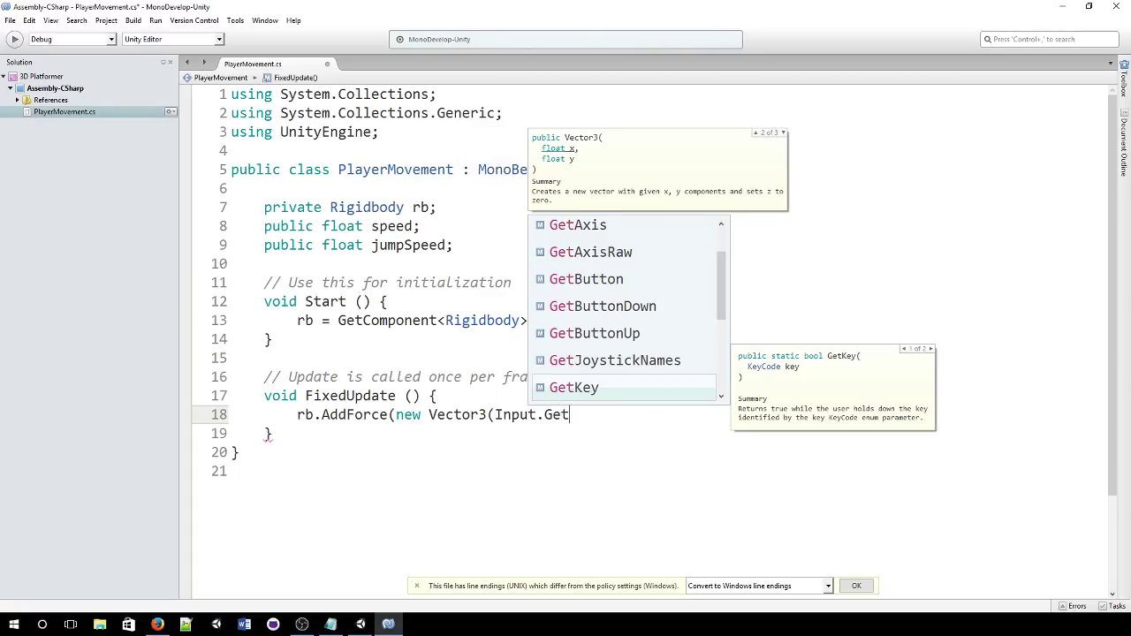
text(Axis)
key(Return)
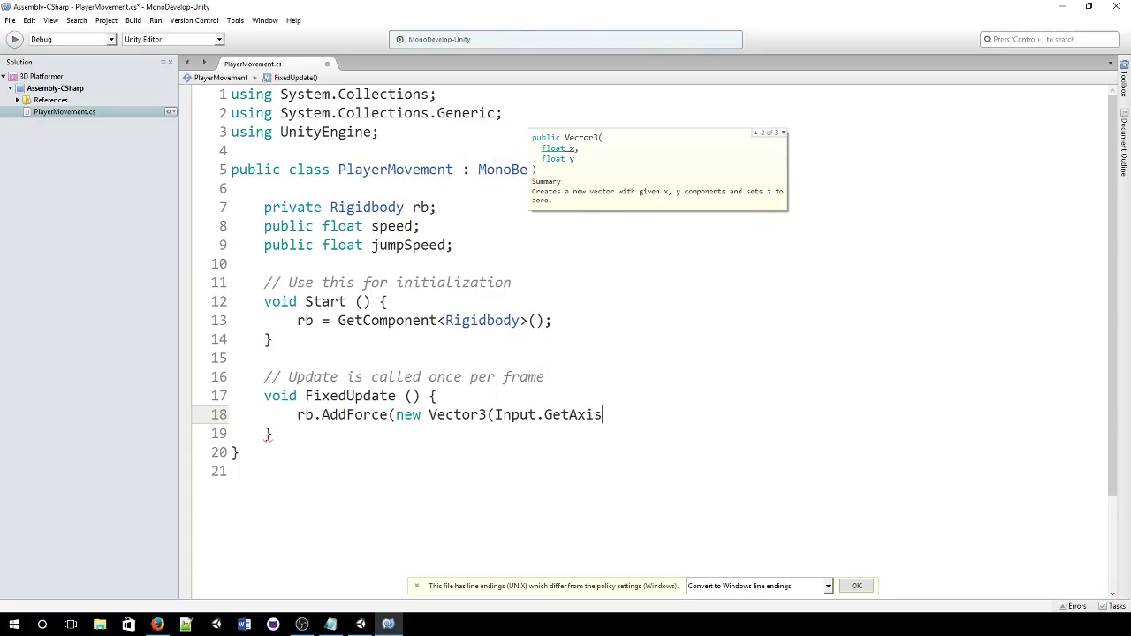
text(("Horiz)
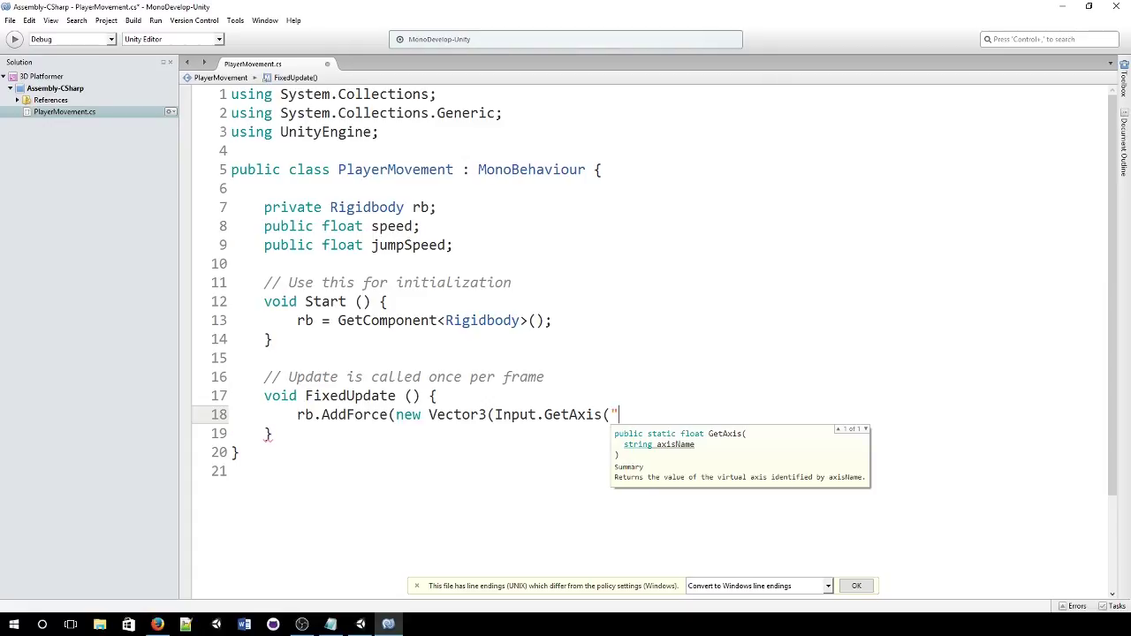
text(ontal"))
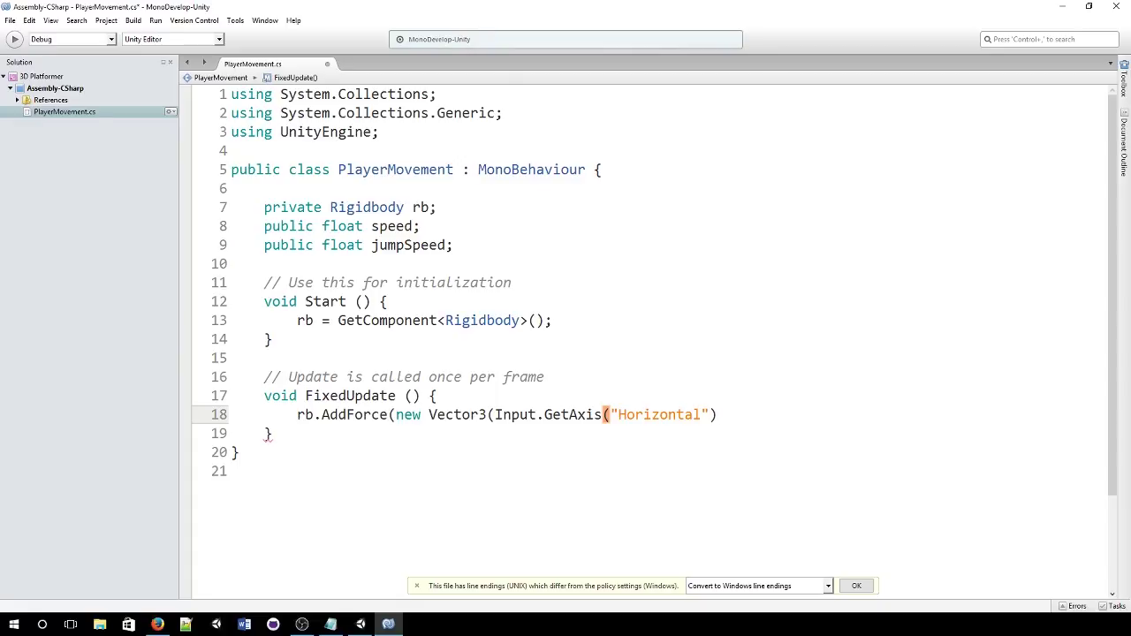
text(, 0f)
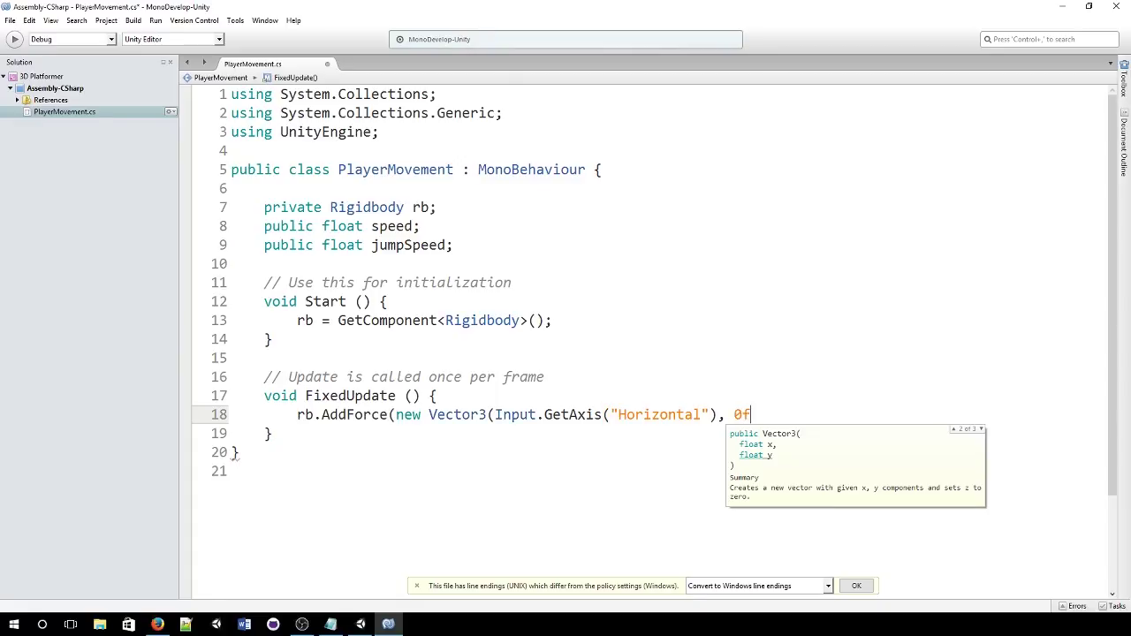
text(,)
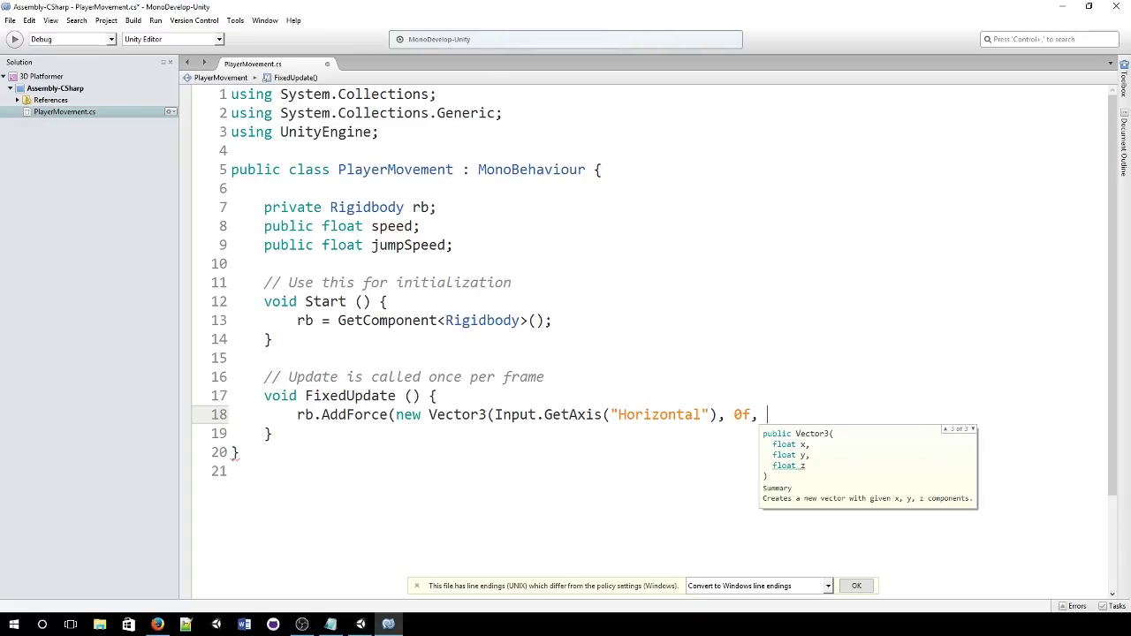
text(Input)
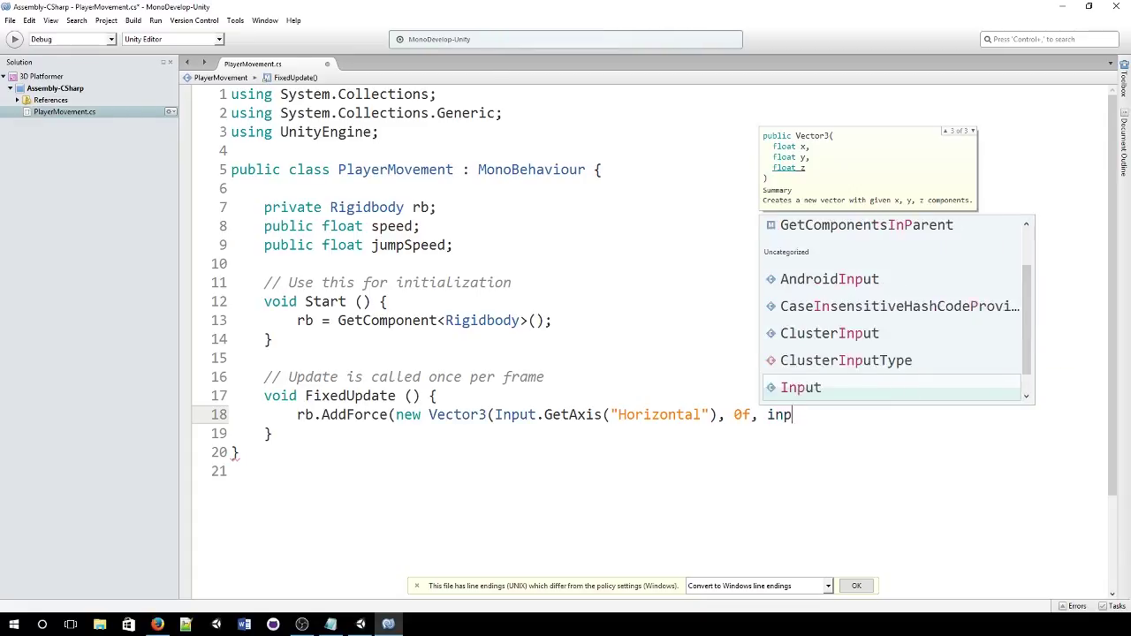
text(.get)
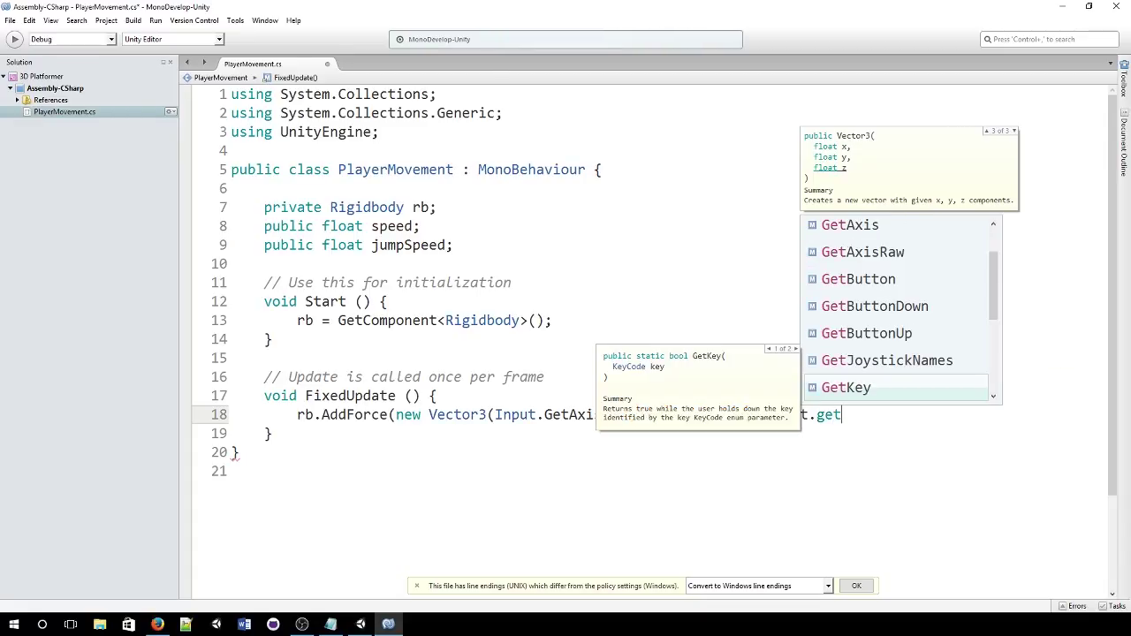
text(as)
key(Return)
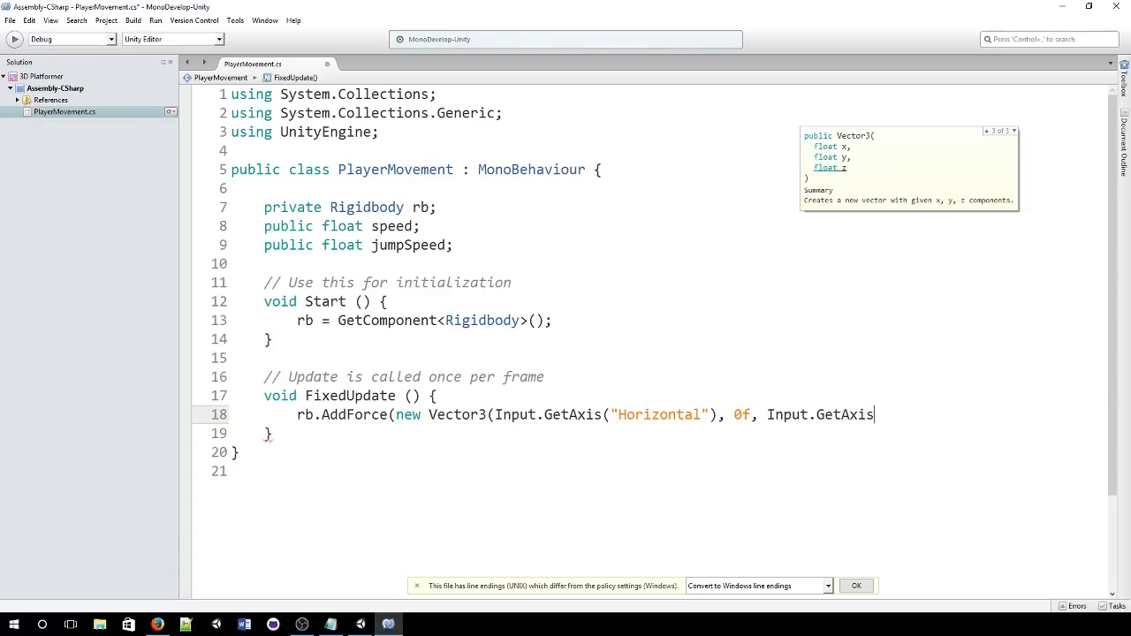
text((")
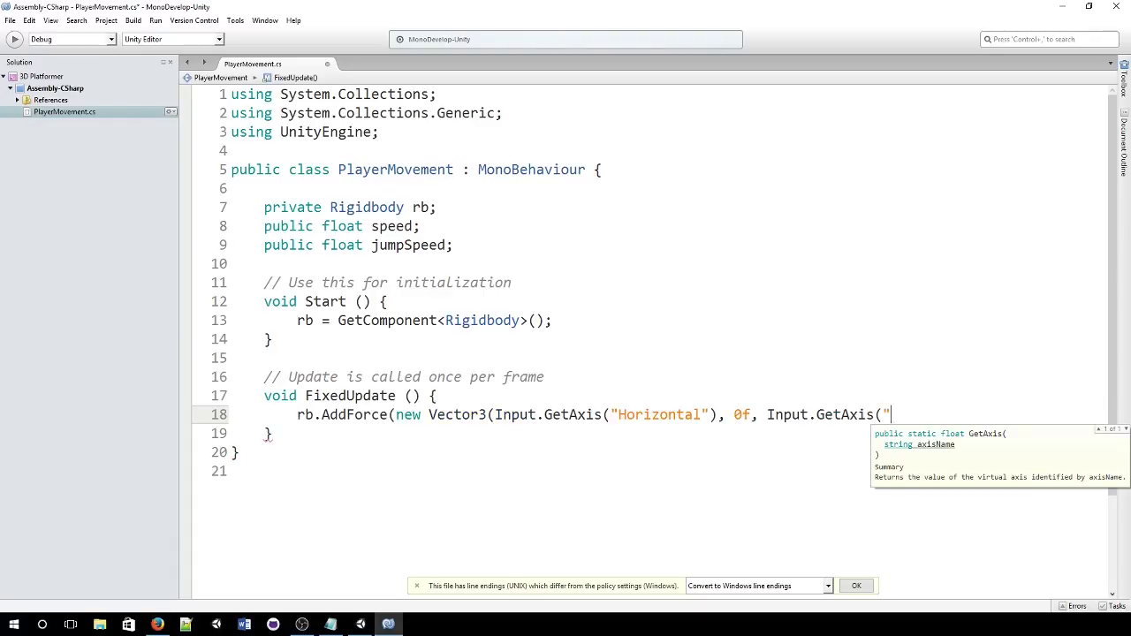
text(Vertical"))
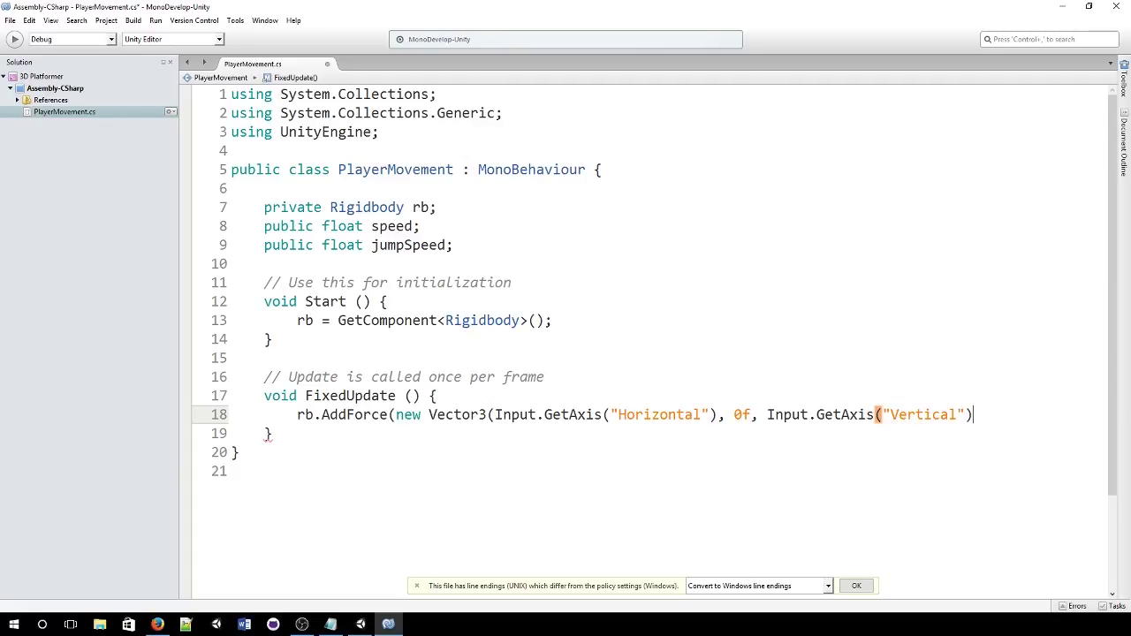
text() * speed)
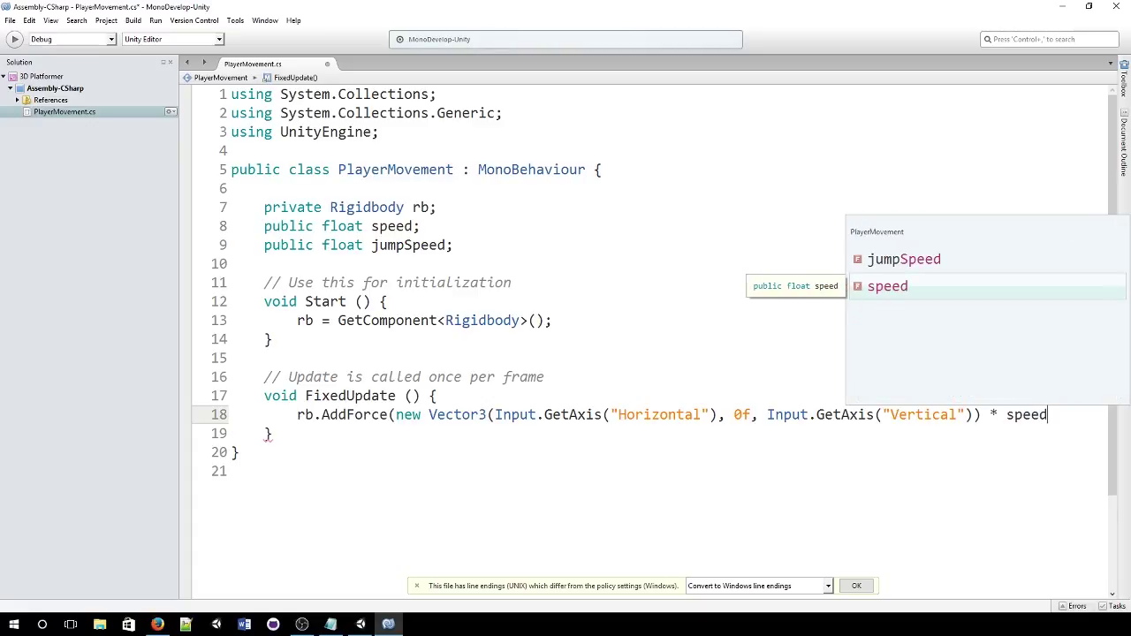
text(,)
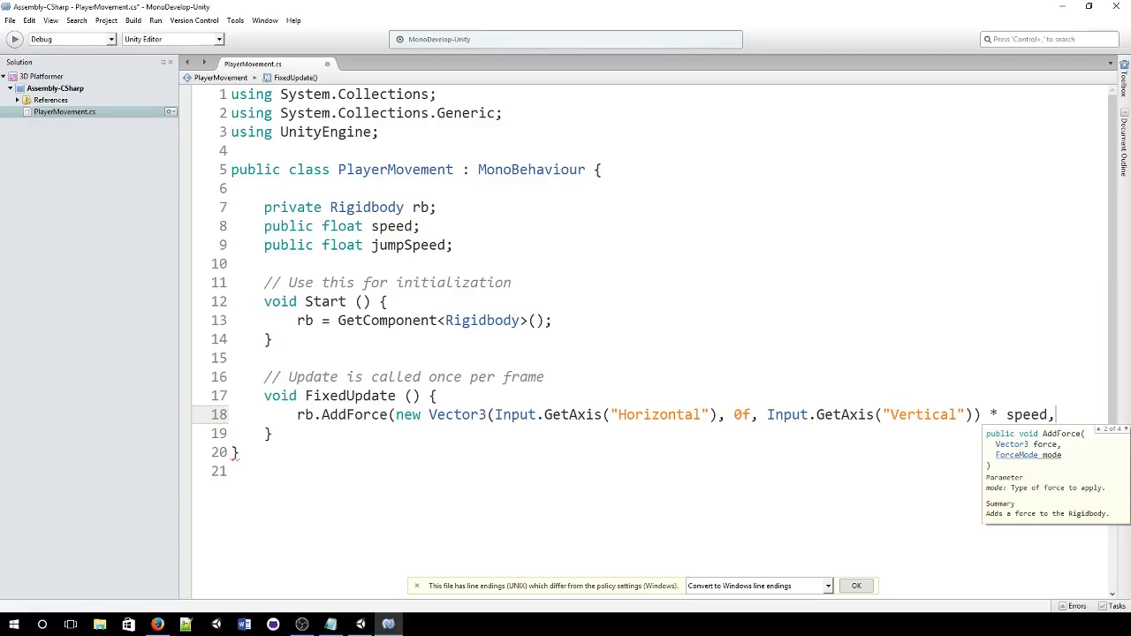
- Replace the trailing comma with * Time.deltaTime, ForceMode.VelocityChange); to close AddForce
key(BackSpace)
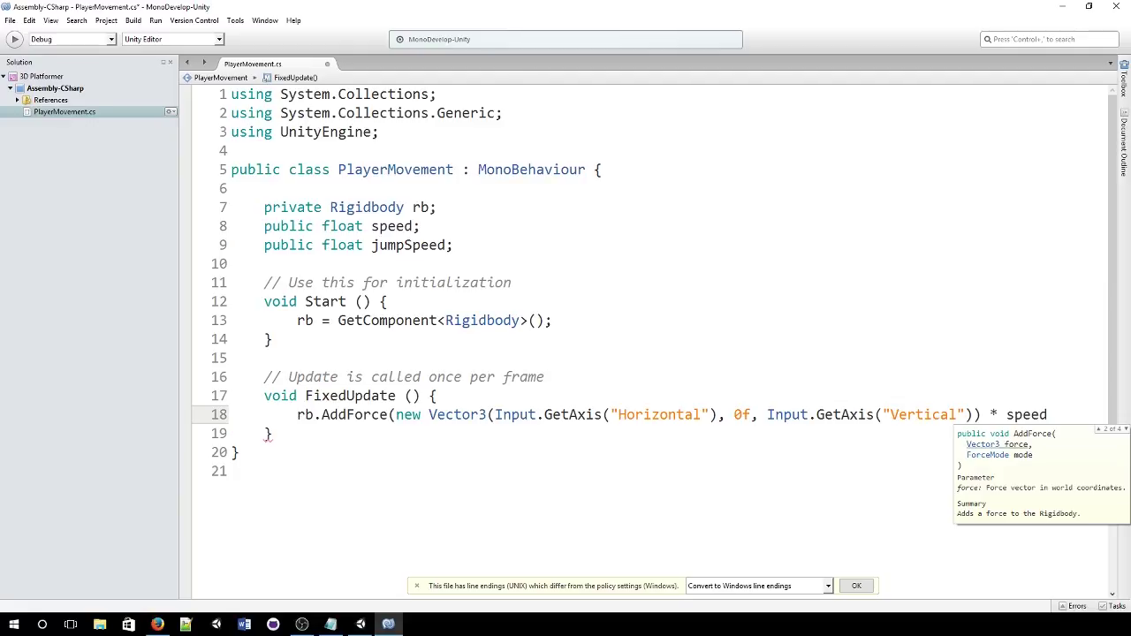
text(* )
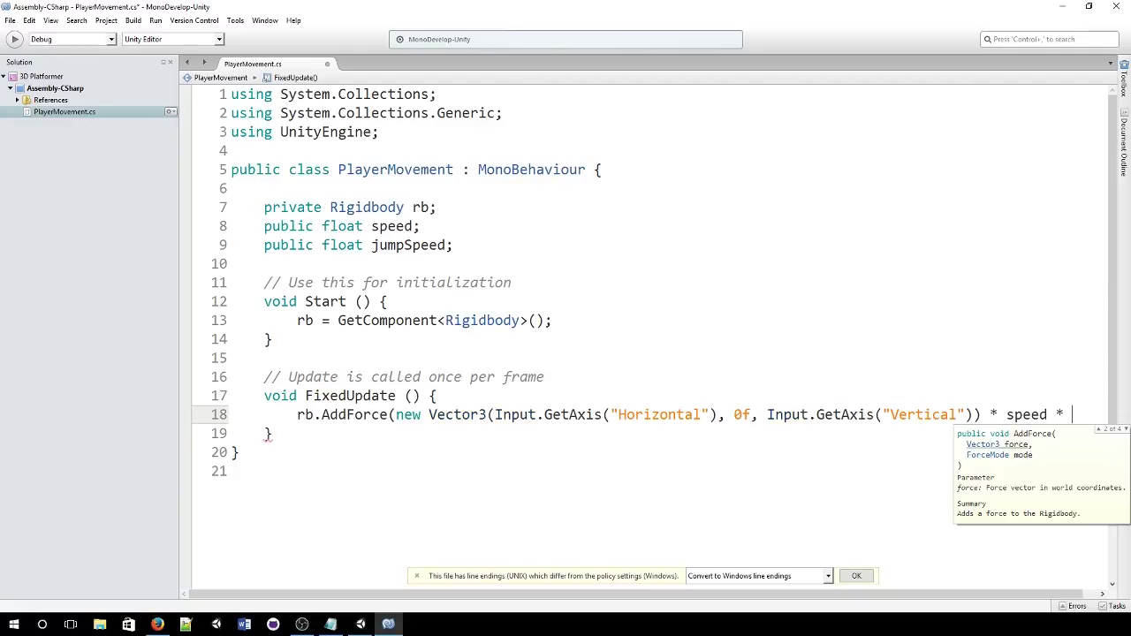
text(time.deltaTime)
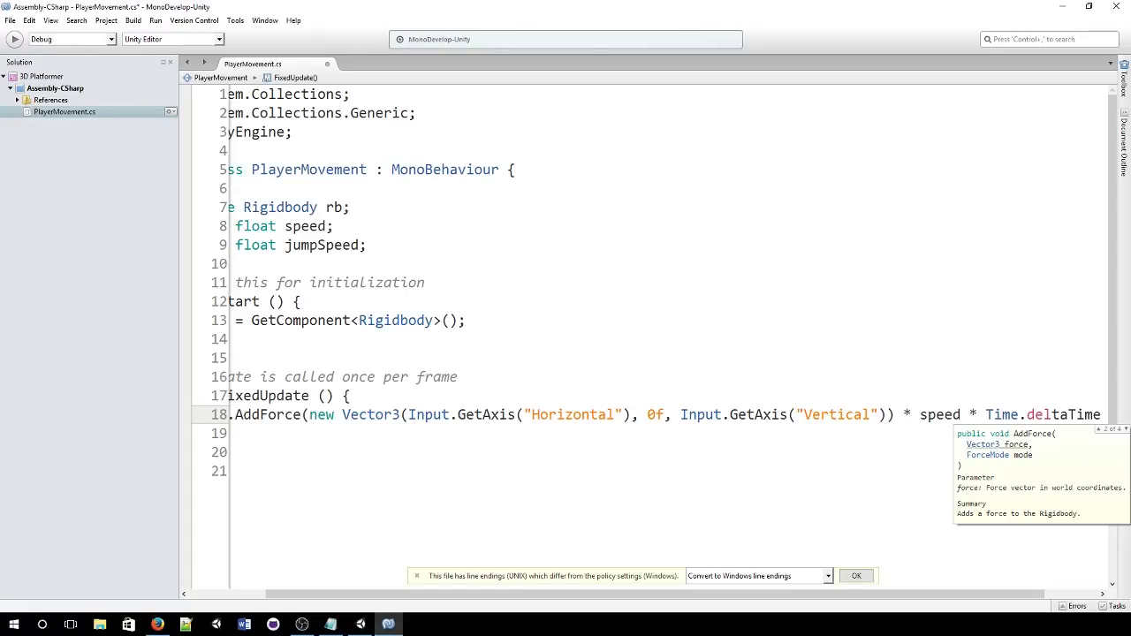
text(, )
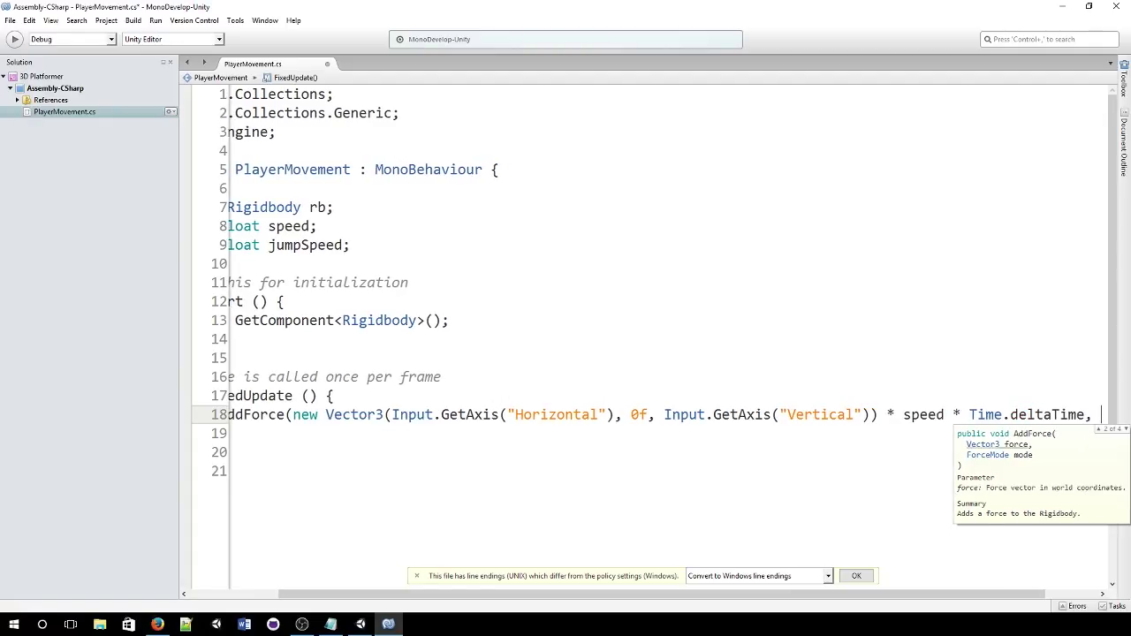
text(Force)
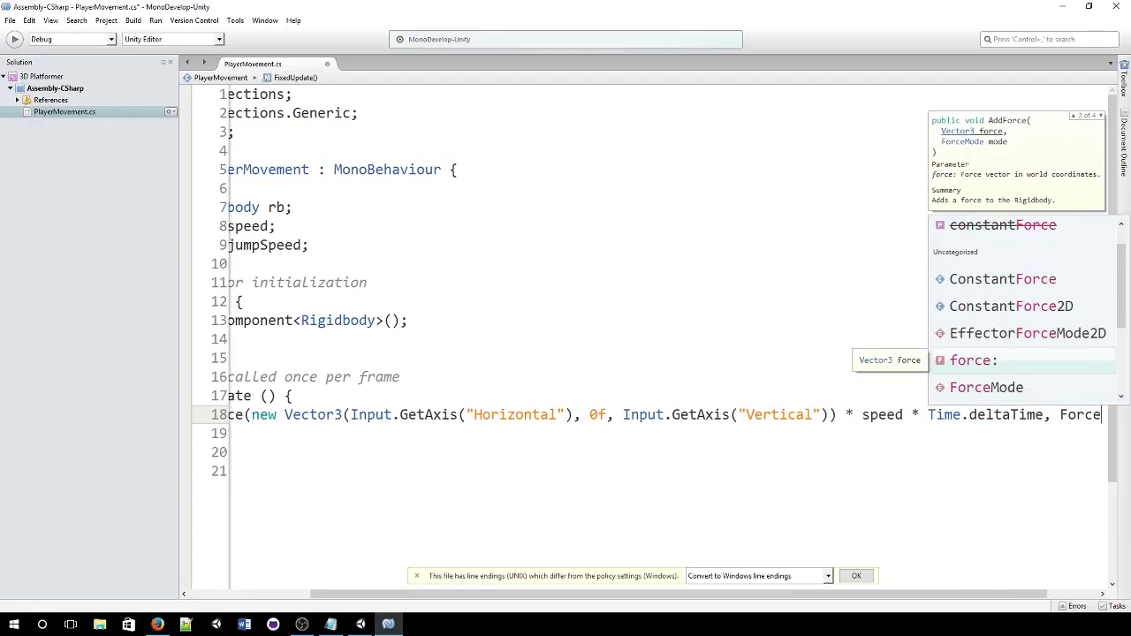
text(Mode.)
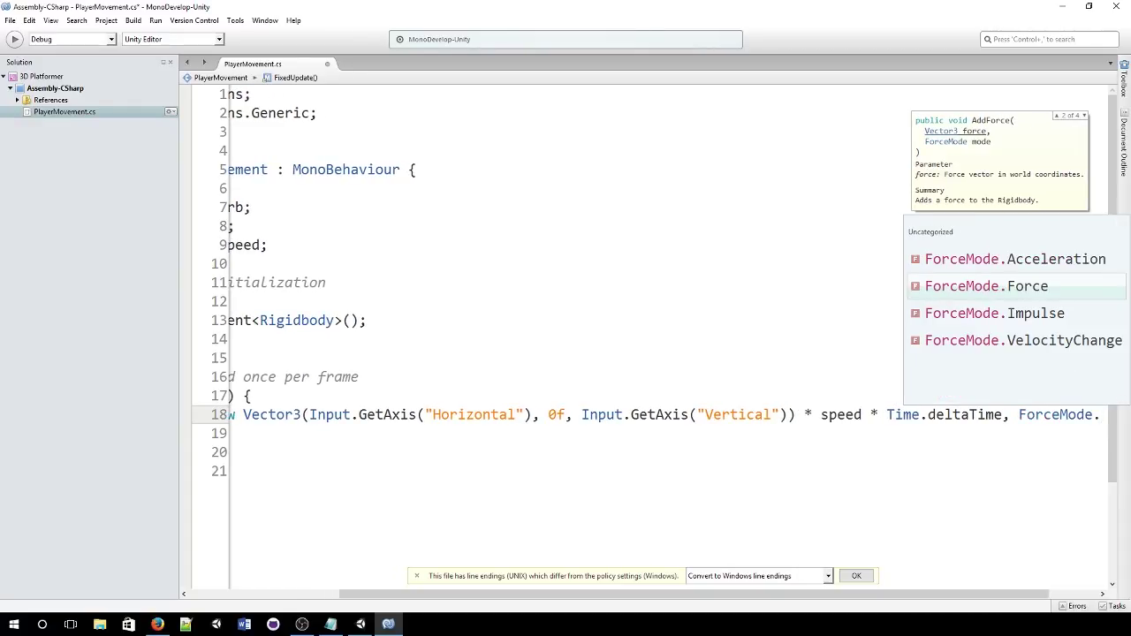
text(VelocityChange)
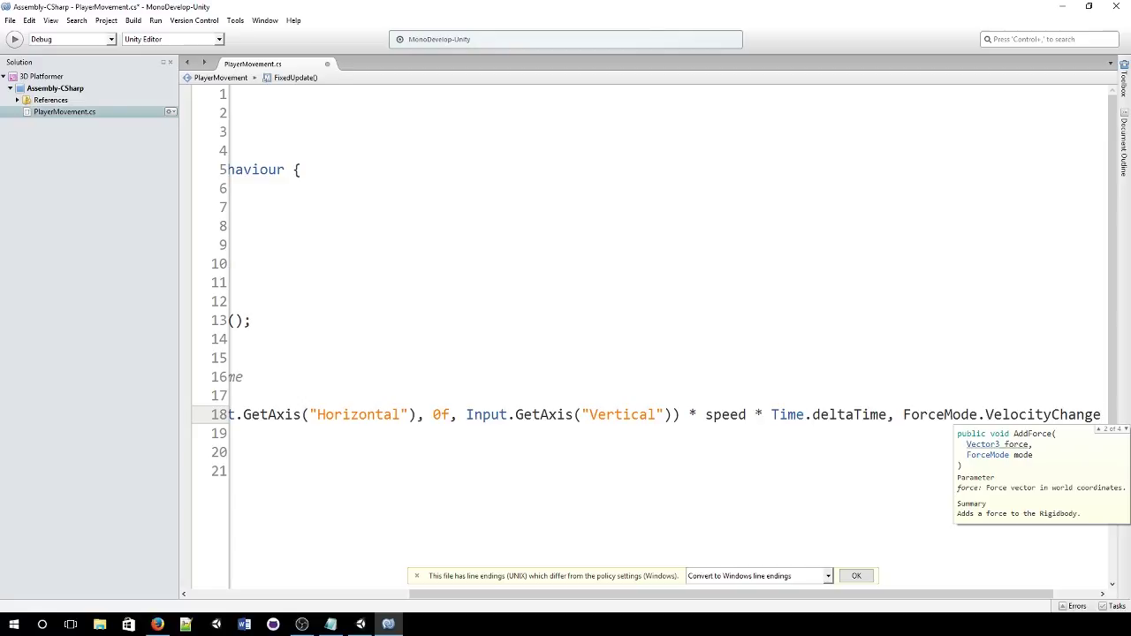
text())
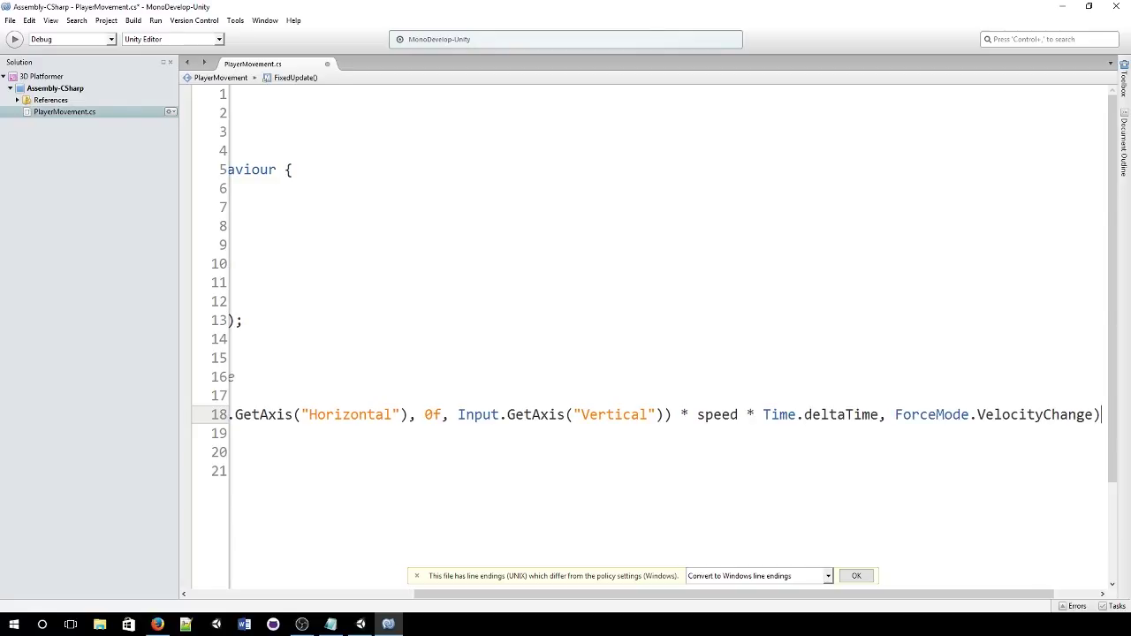
text(;)
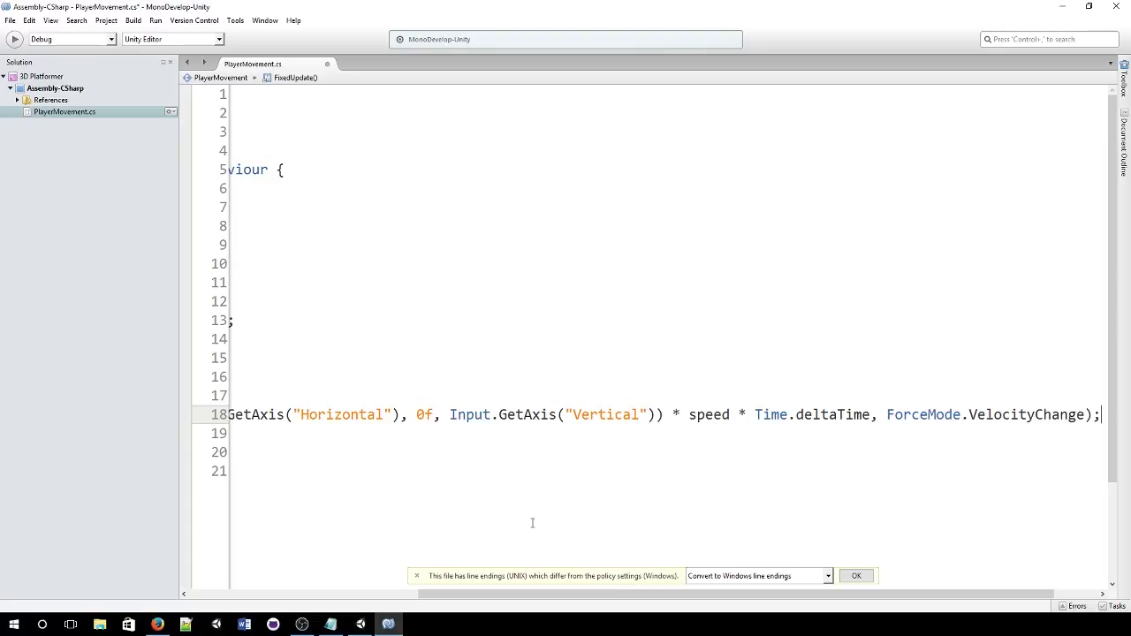
- Add an empty line after the AddForce call, save PlayerMovement.cs, and return to Unity
key(Up)
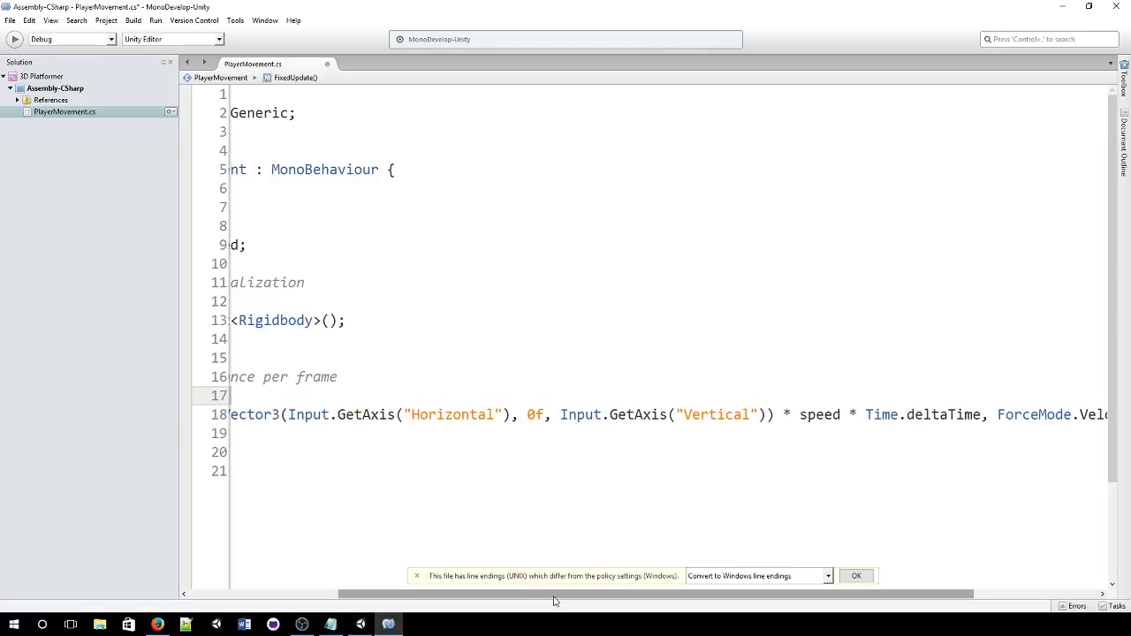
drag(557, 595, 732, 597)
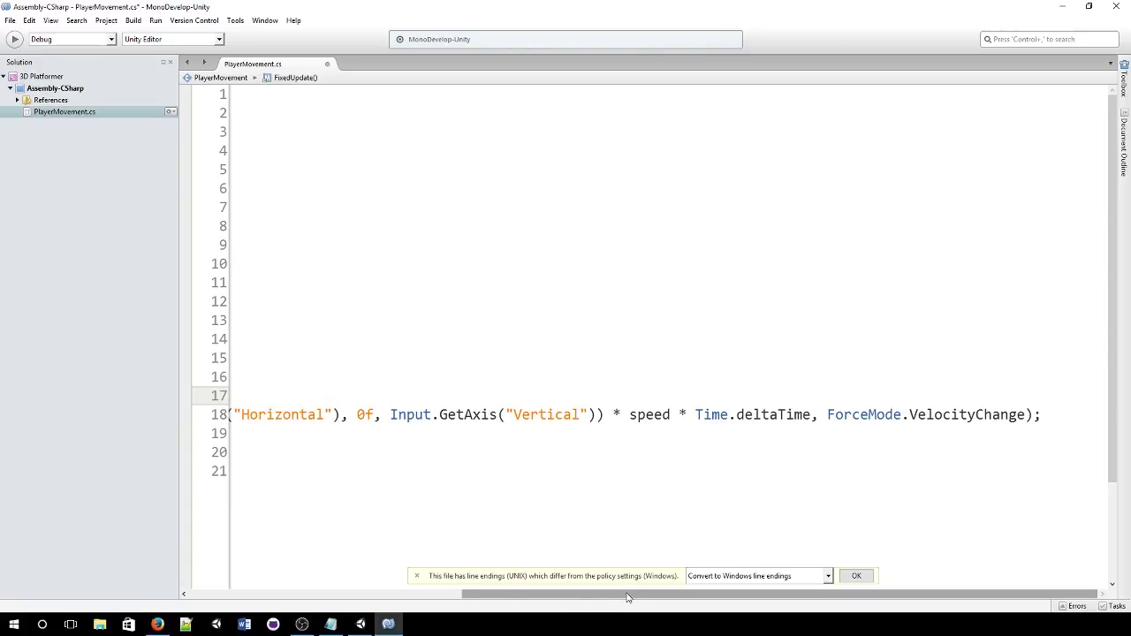
drag(607, 595, 638, 594)
click(1072, 418)
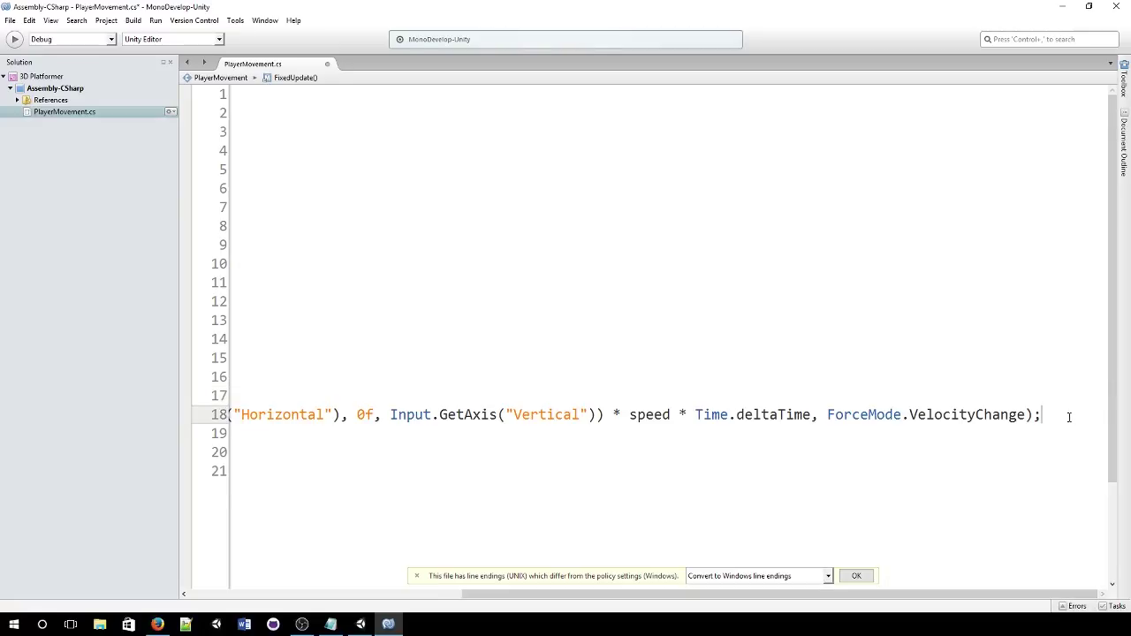
key(Return)
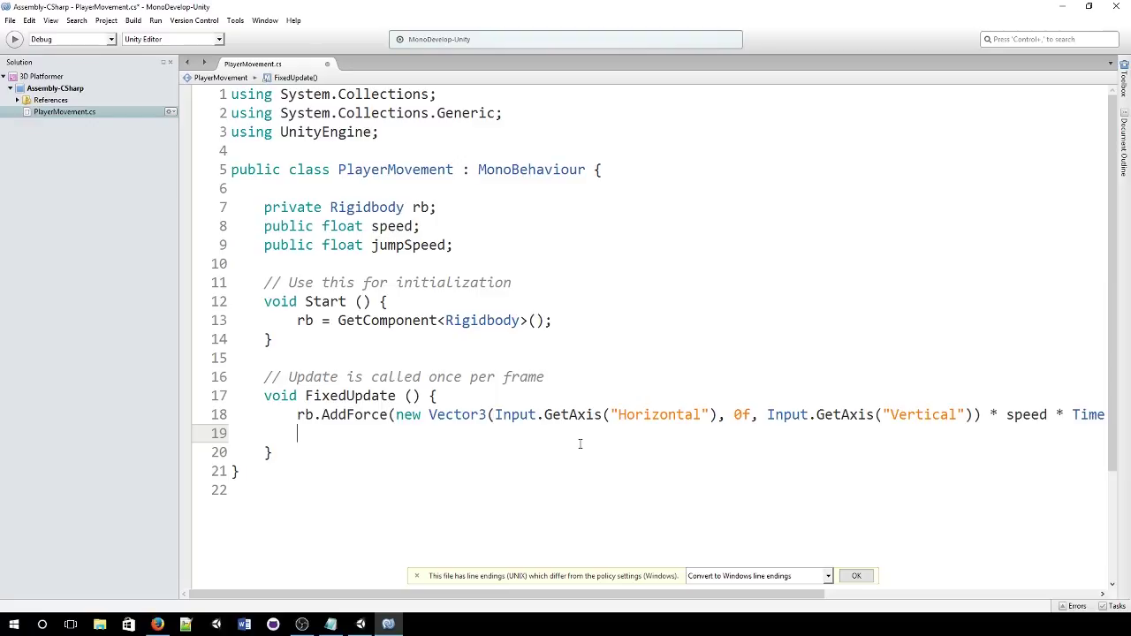
key(ctrl+s)
click(361, 625)
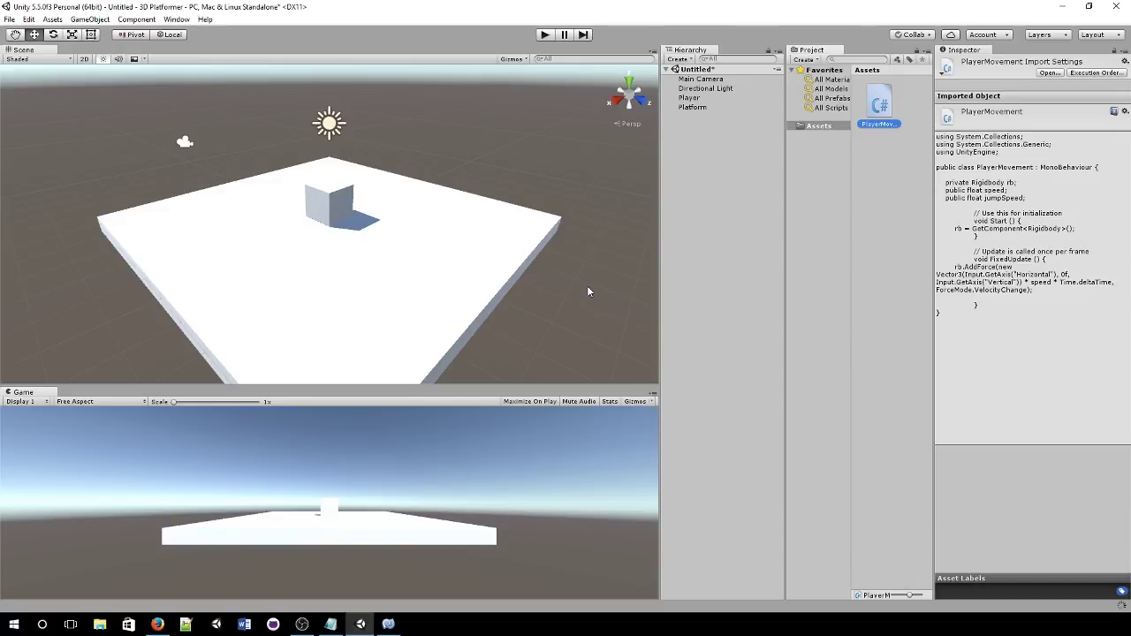
- Attach the Player Movement script to Player with Speed 10 and run the game
click(690, 98)
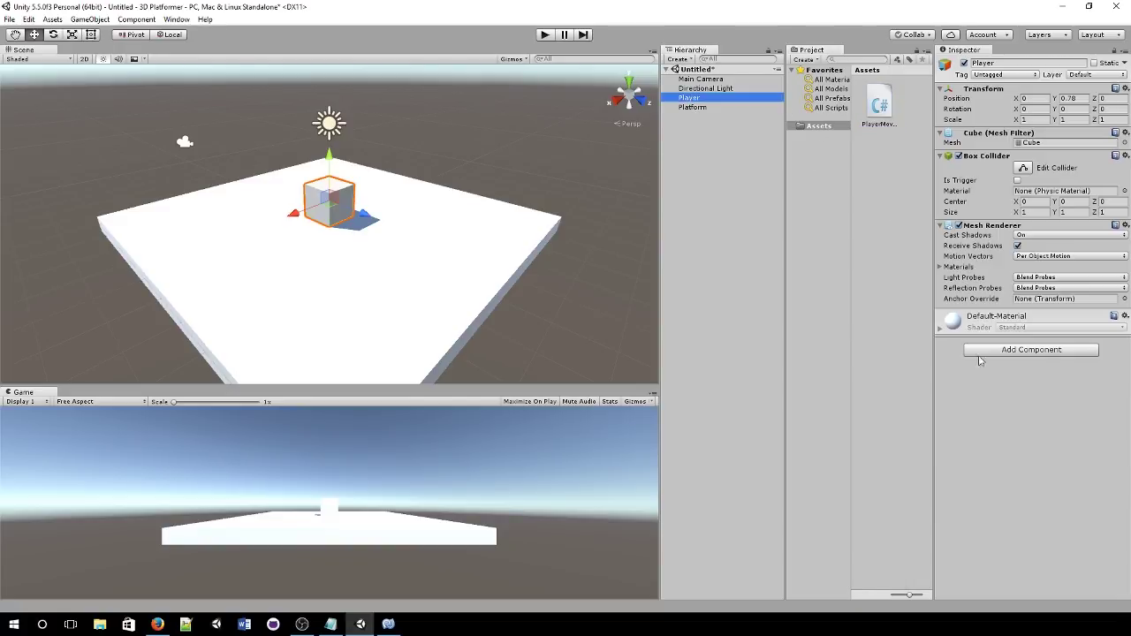
click(1005, 350)
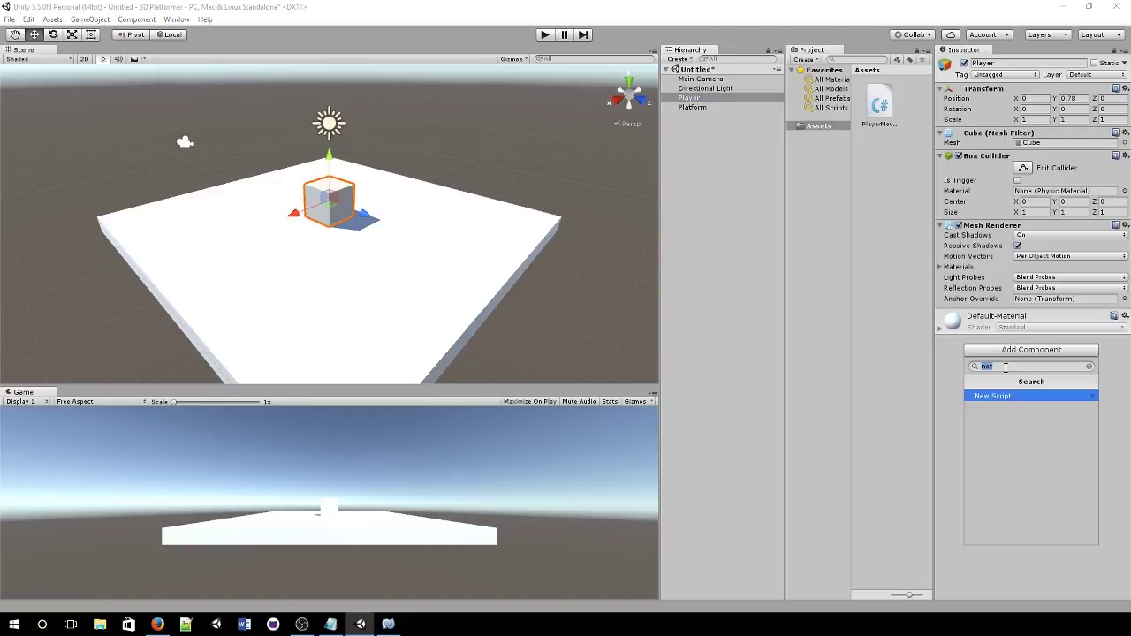
key(BackSpace)
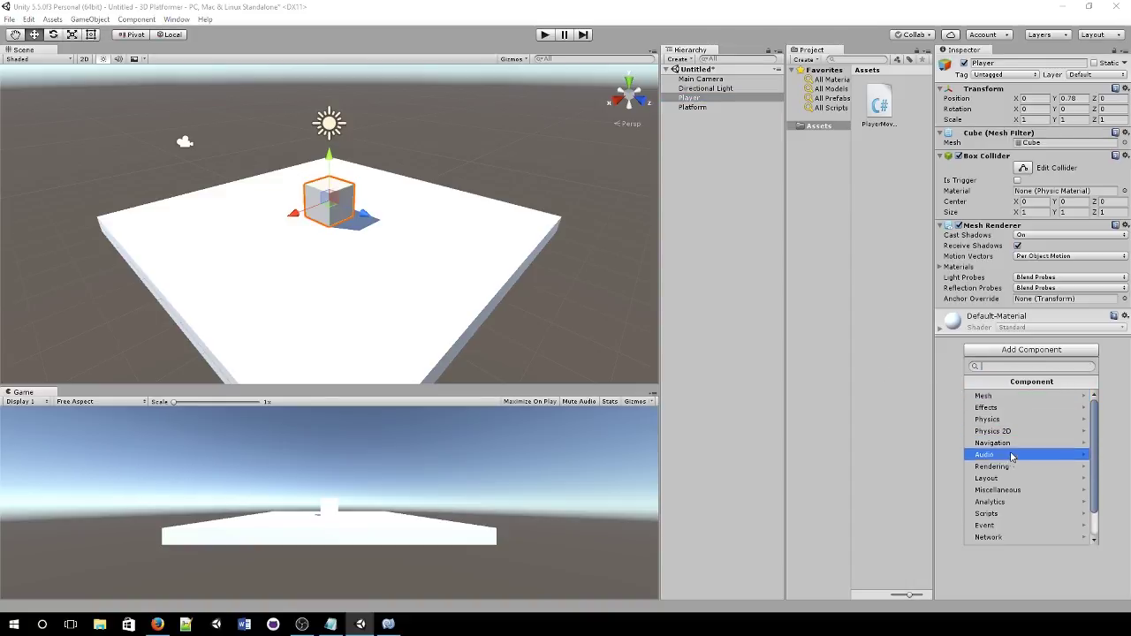
click(999, 514)
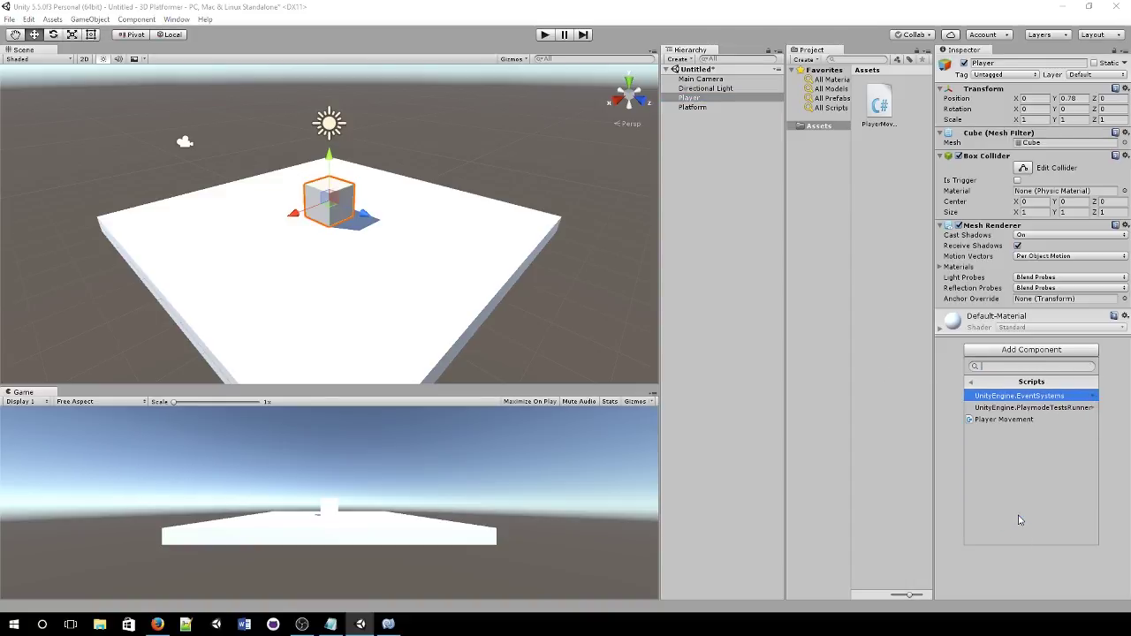
click(1024, 422)
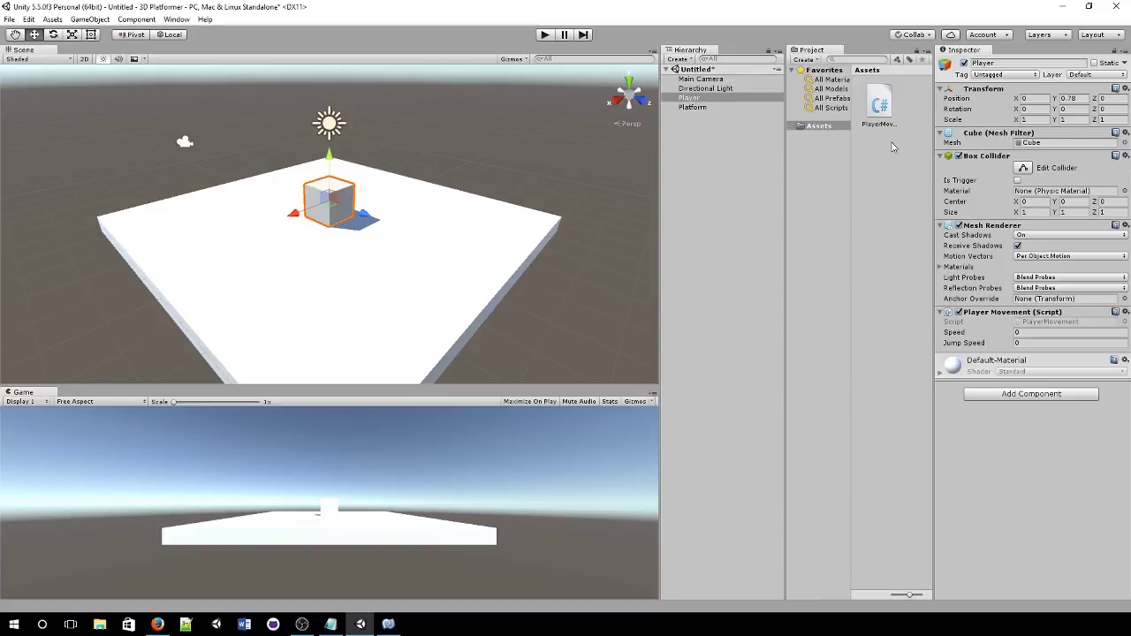
click(1037, 332)
text(10)
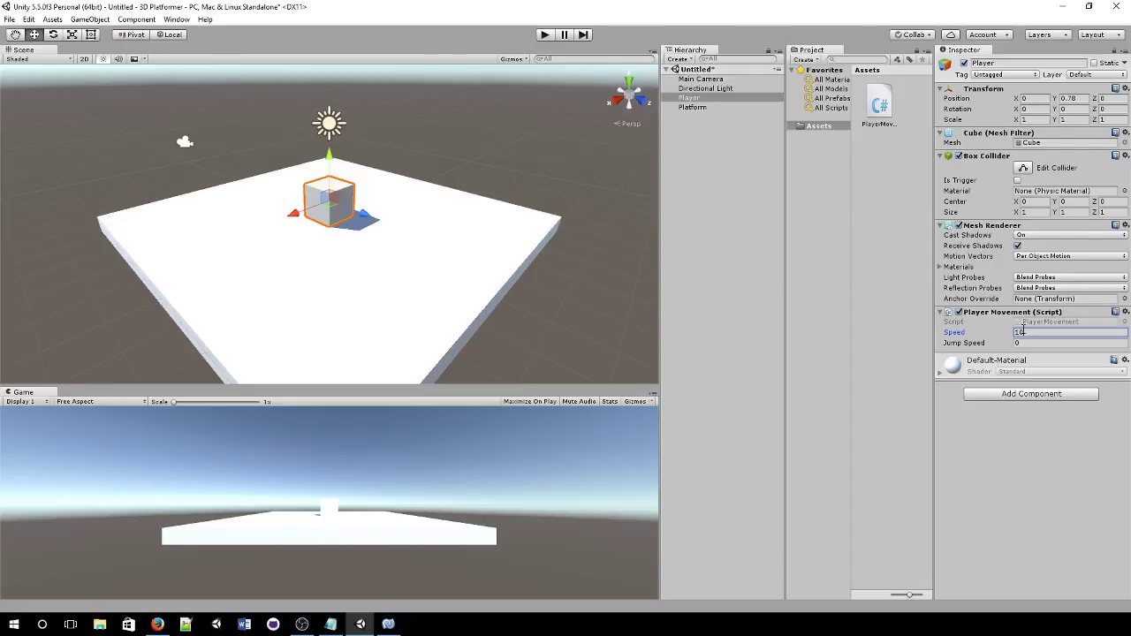
click(543, 36)
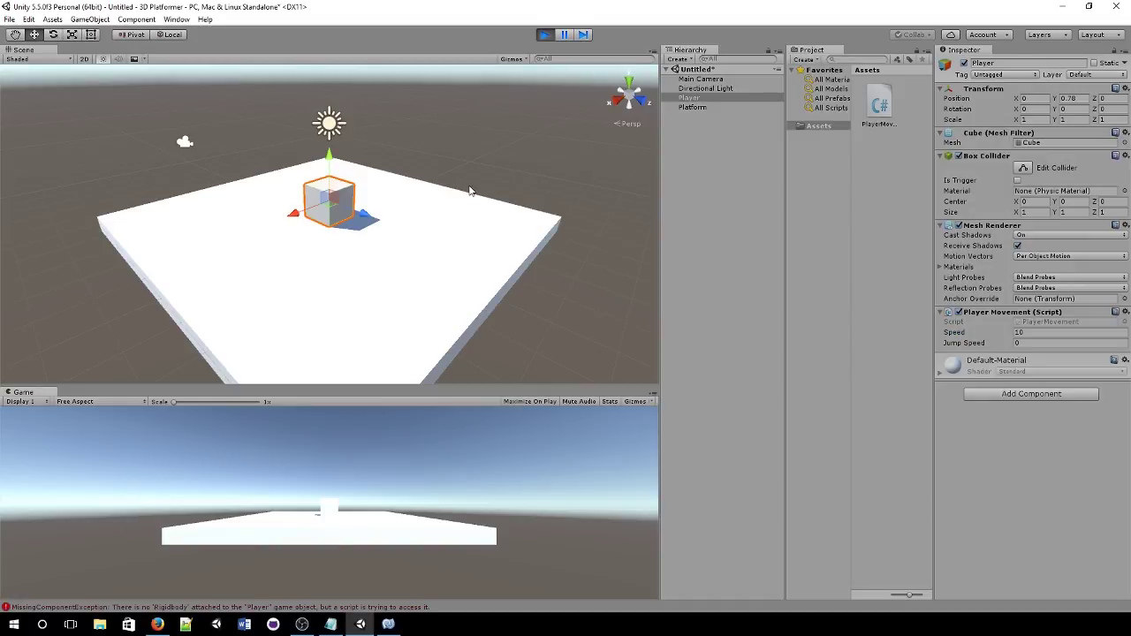
- Stop the game and add a Rigidbody with Drag 1 to Player
click(542, 35)
click(1064, 395)
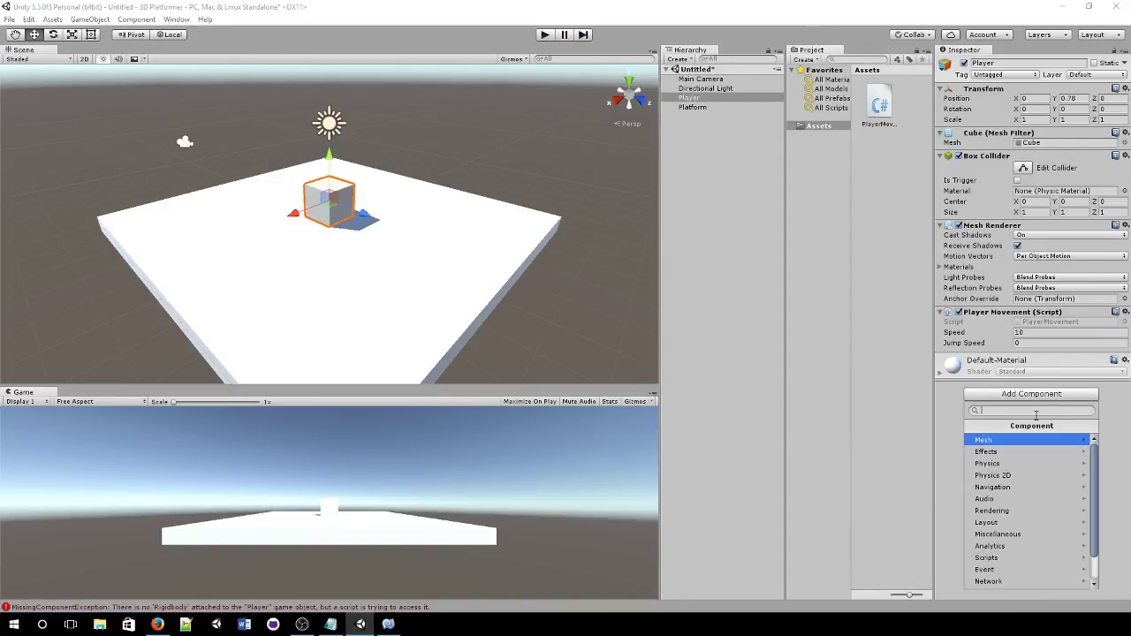
text(rigi)
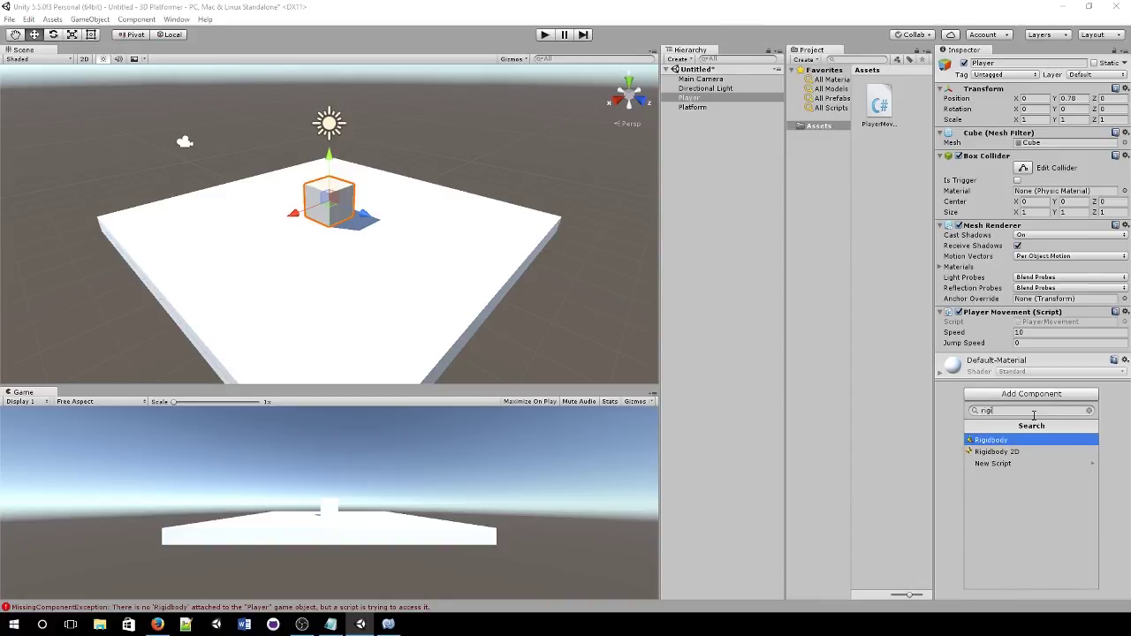
click(1029, 440)
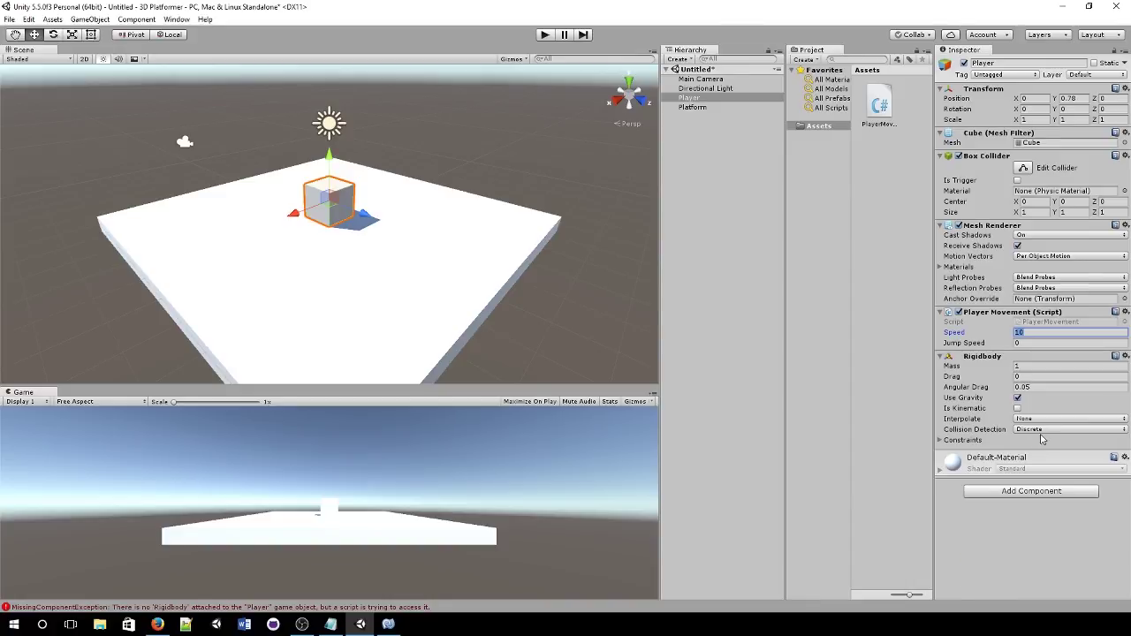
click(1039, 376)
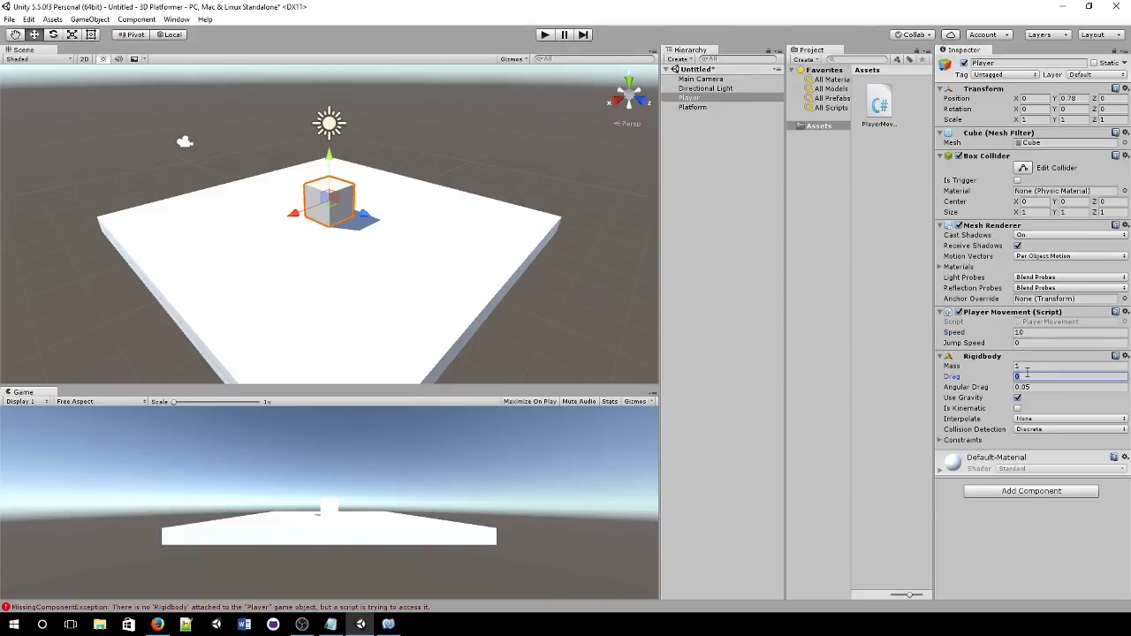
text(1)
- Play-test moving the cube with WASD, watching it tumble, then stop
click(546, 36)
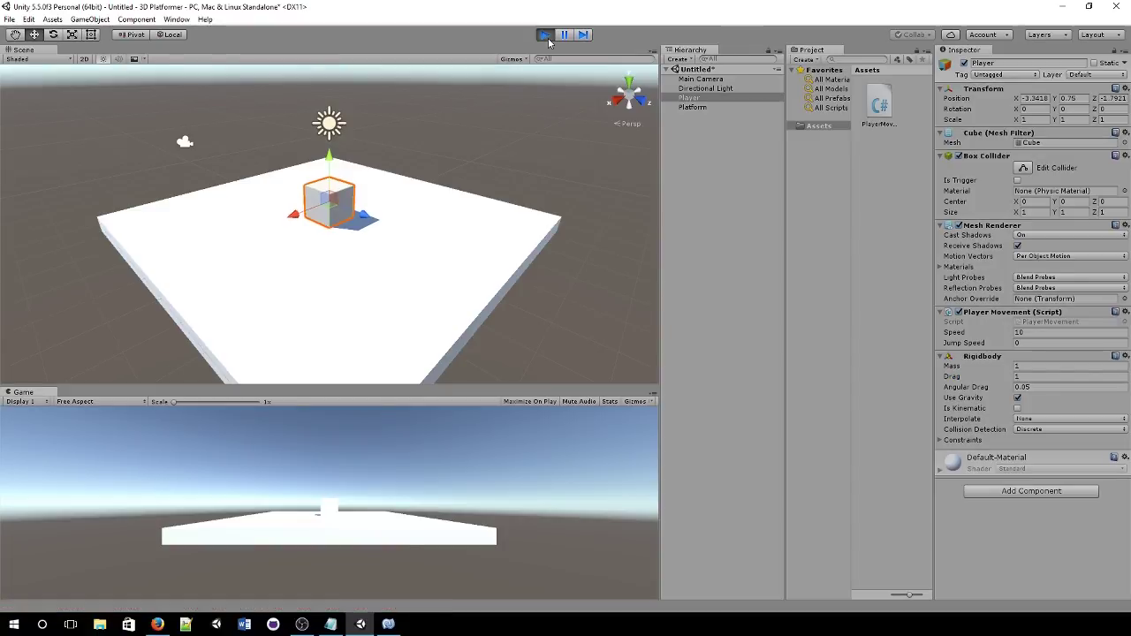
key(d)
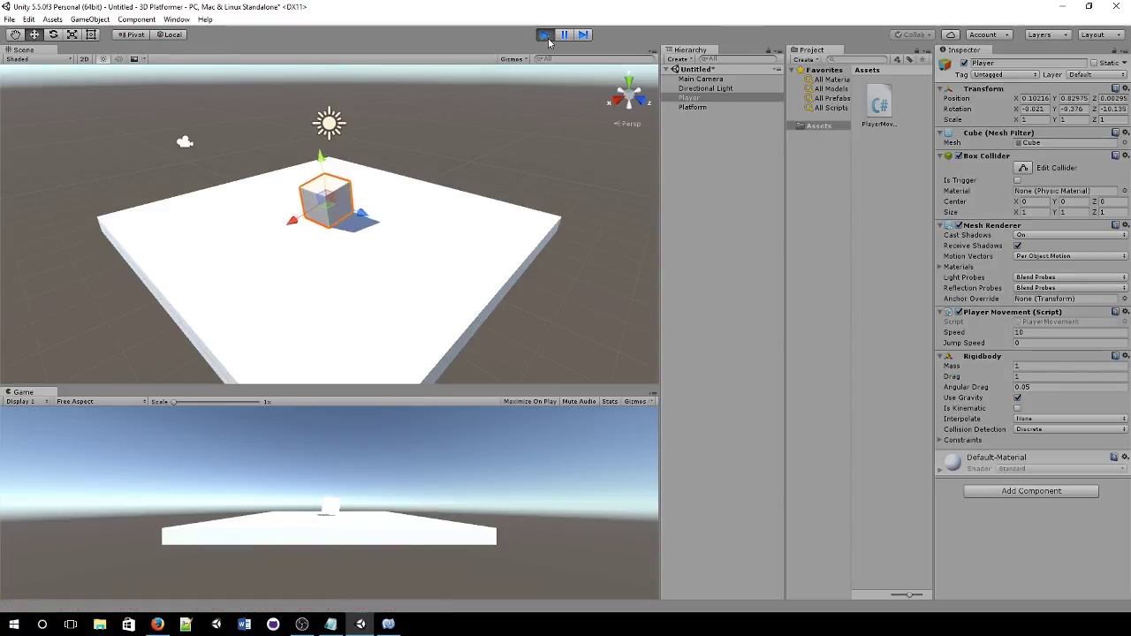
key(d)
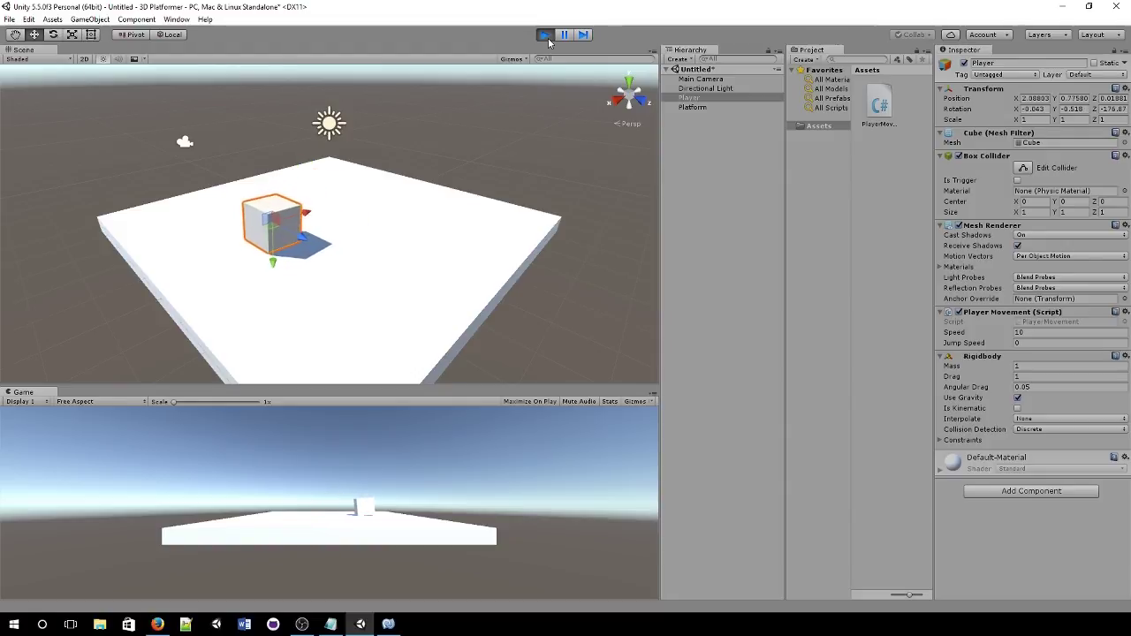
key(a)
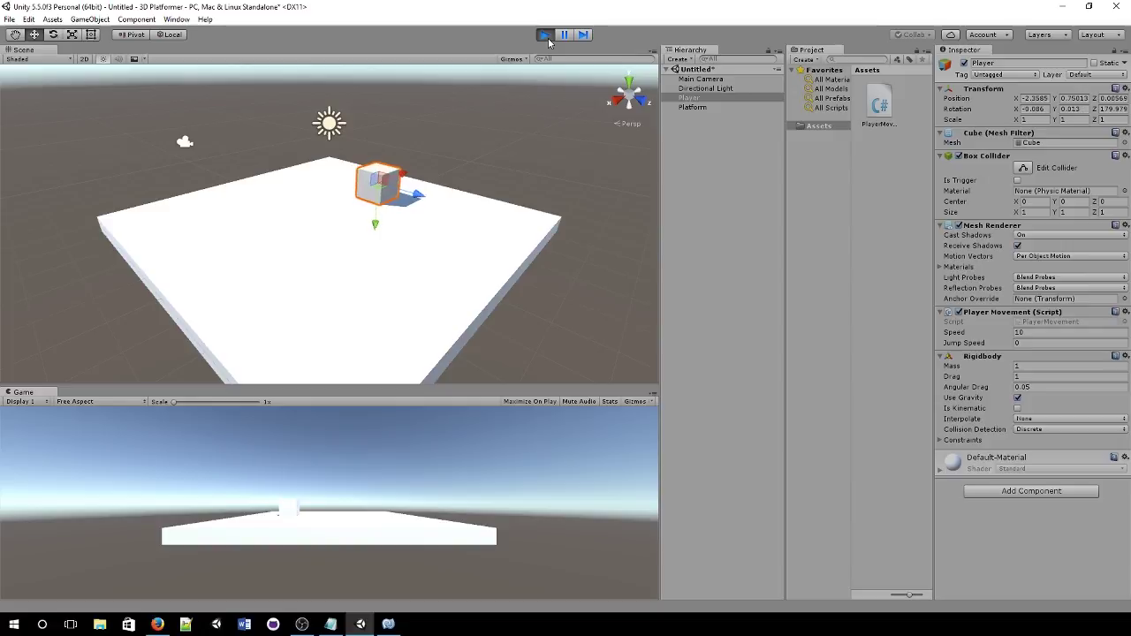
key(s)
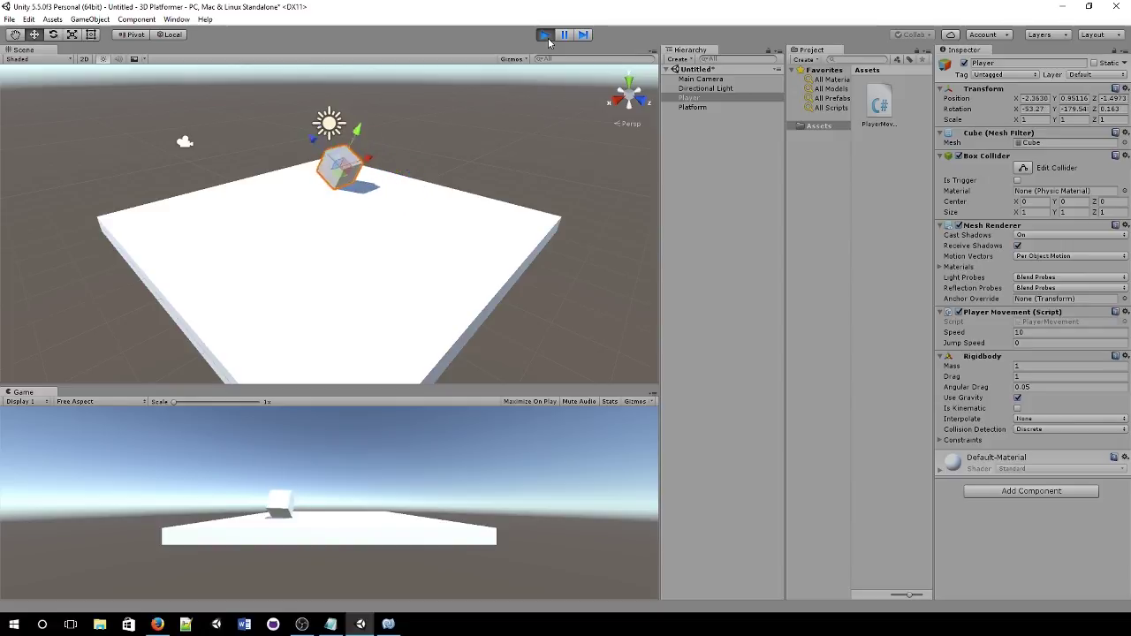
key(d)
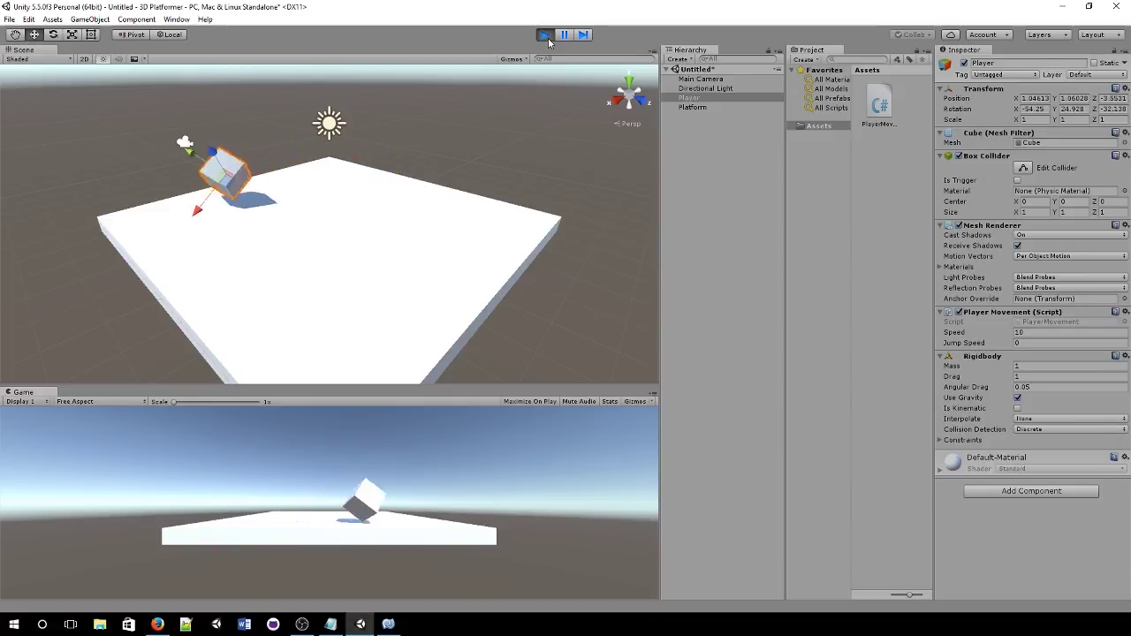
key(a)
key(w)
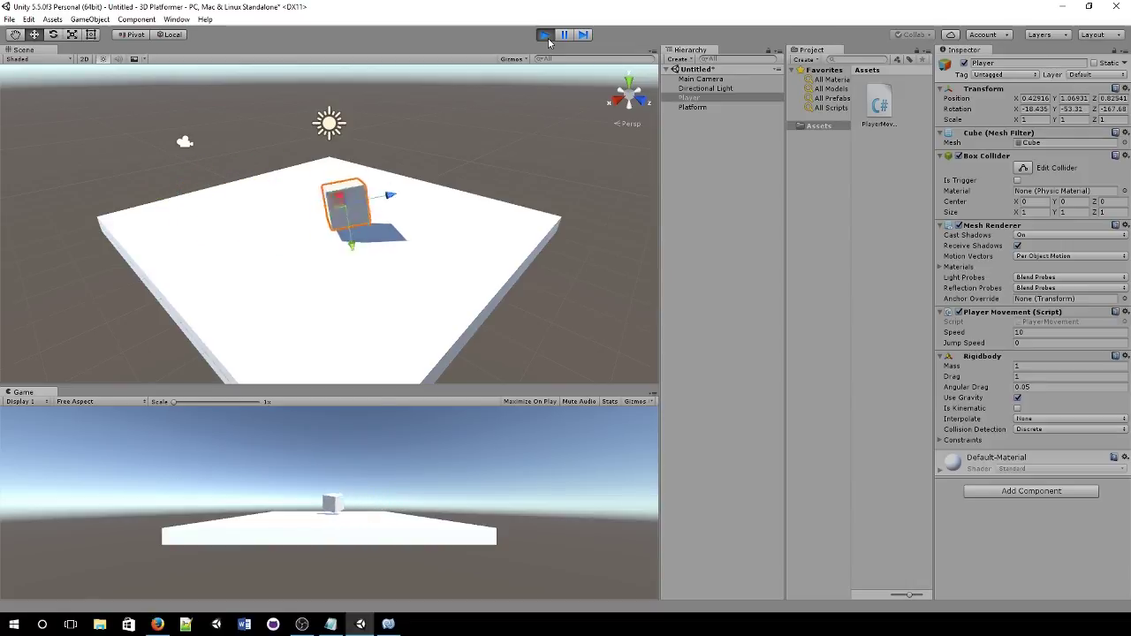
click(548, 39)
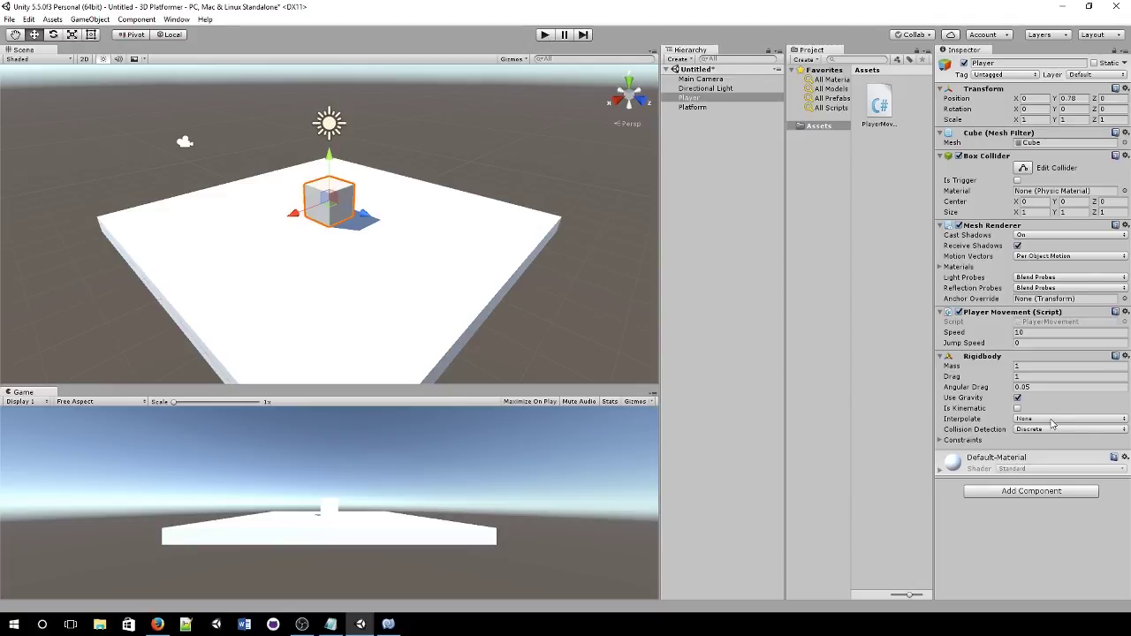
- Freeze the Rigidbody's rotation on X, Y and Z in Constraints
click(942, 441)
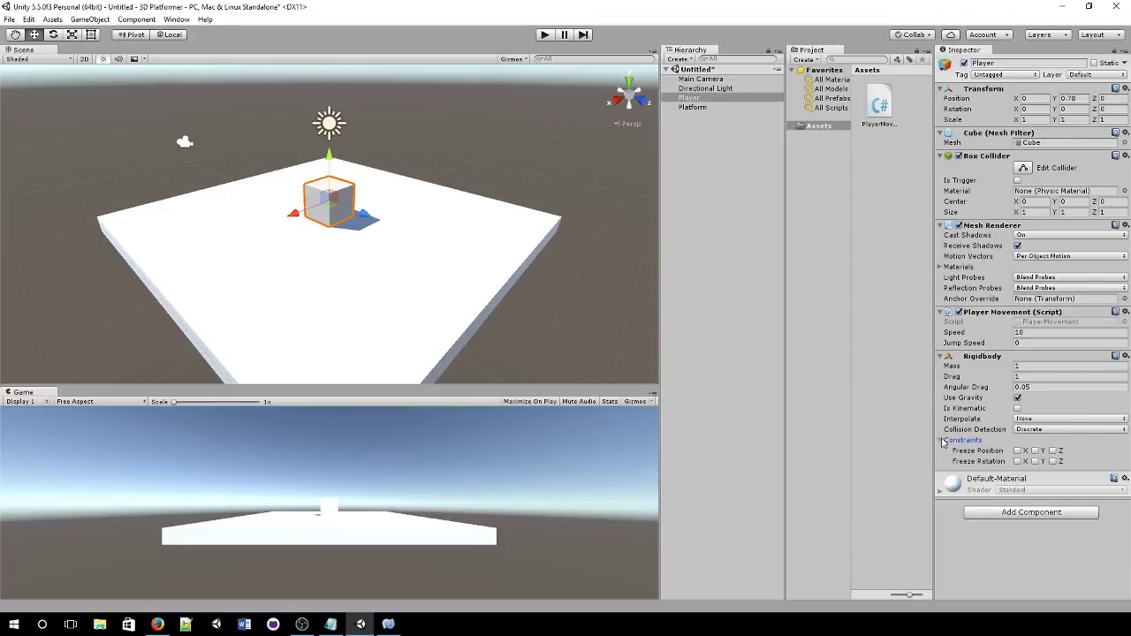
click(1018, 462)
click(1036, 461)
click(1054, 462)
- Play-test sliding the cube sideways without tumbling, then stop
click(552, 36)
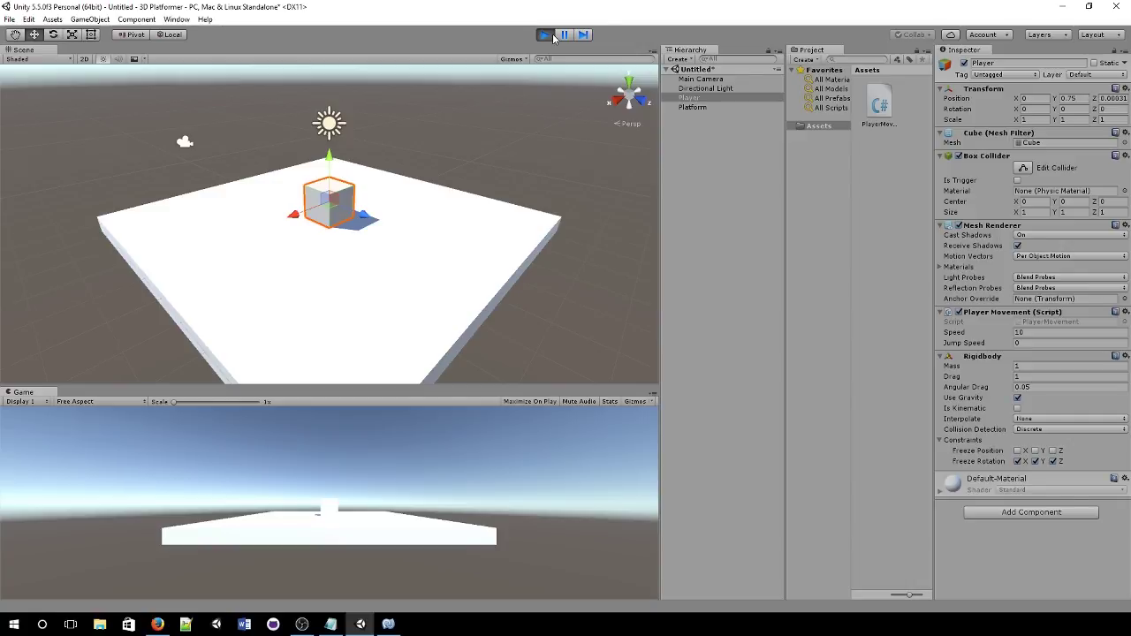
key(Left)
click(545, 35)
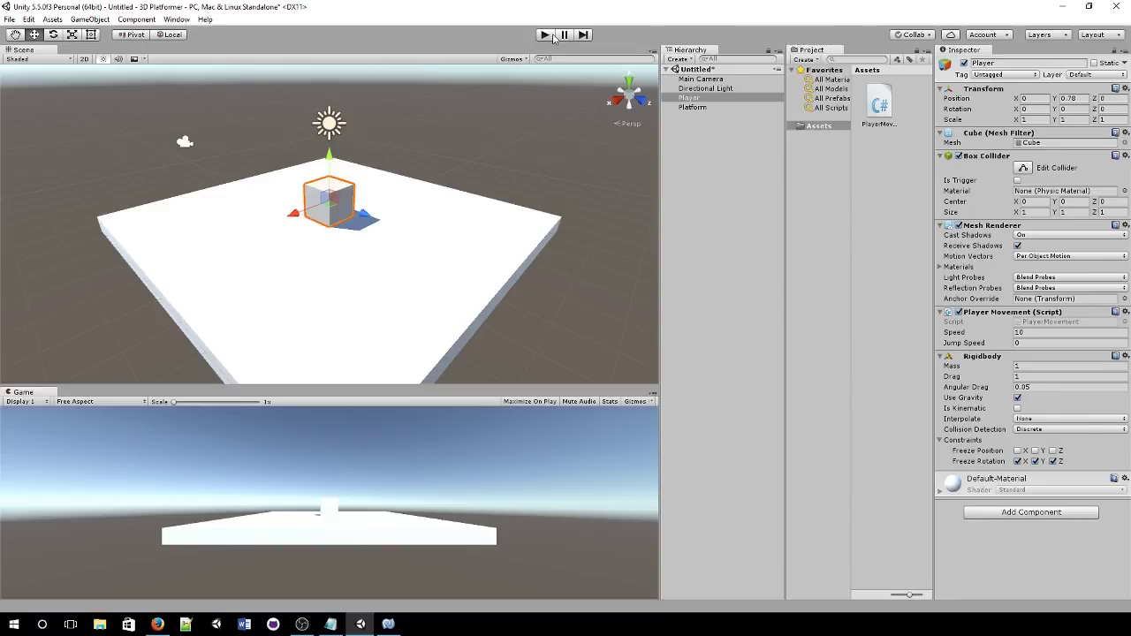
- Create a NoFriction physic material with Static and Dynamic Friction 0, then select Player
right_click(902, 196)
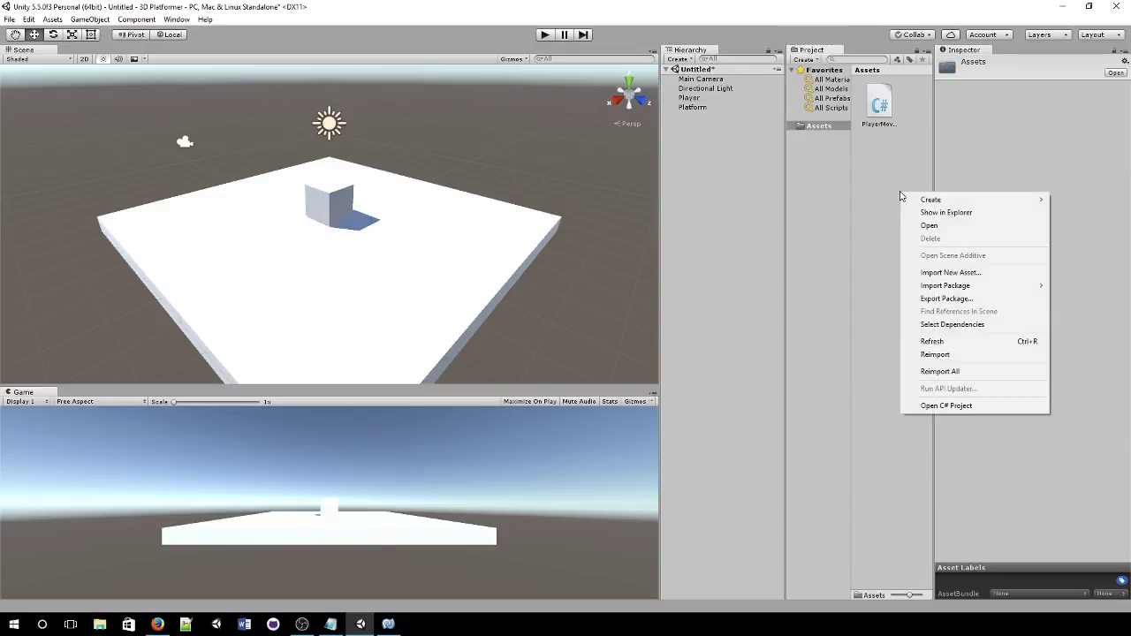
mouse_move(921, 201)
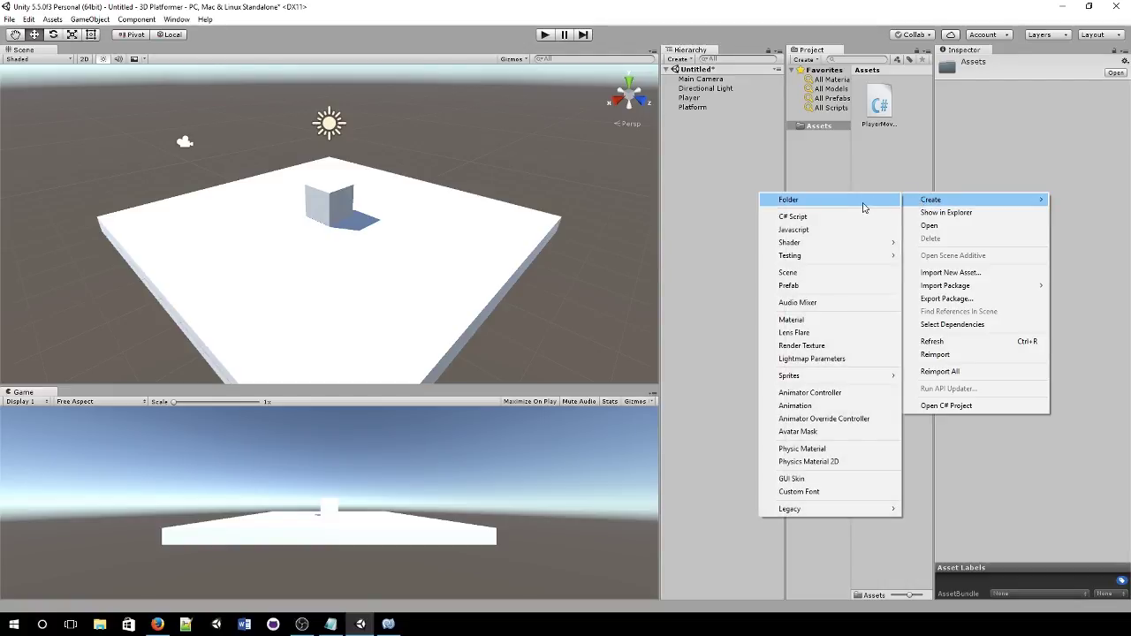
click(826, 449)
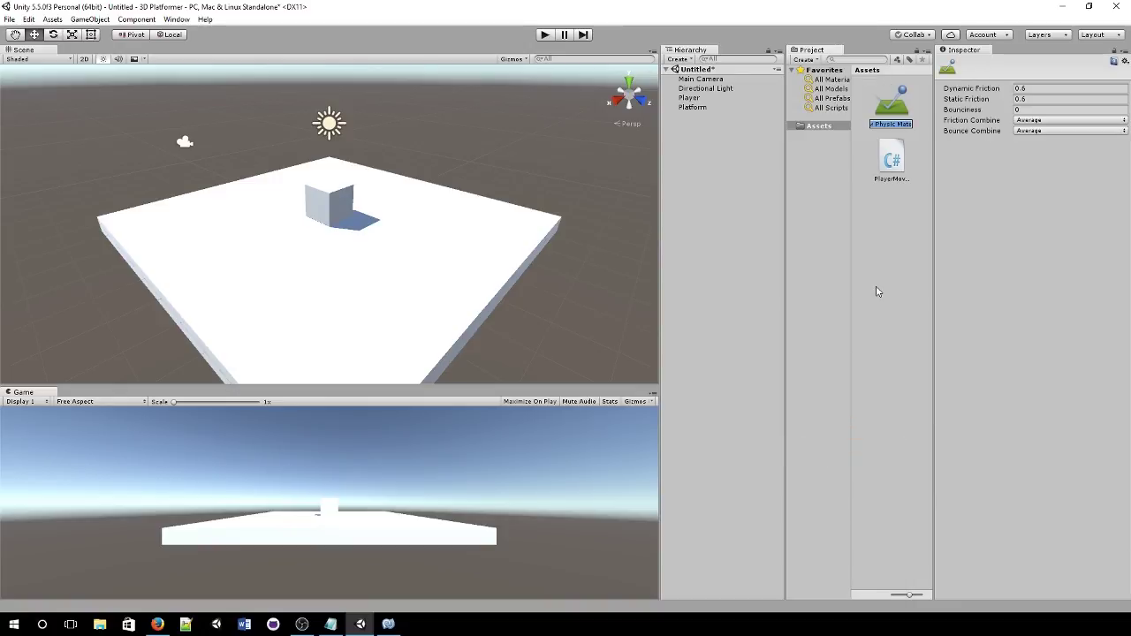
text(NoFriction)
click(1043, 98)
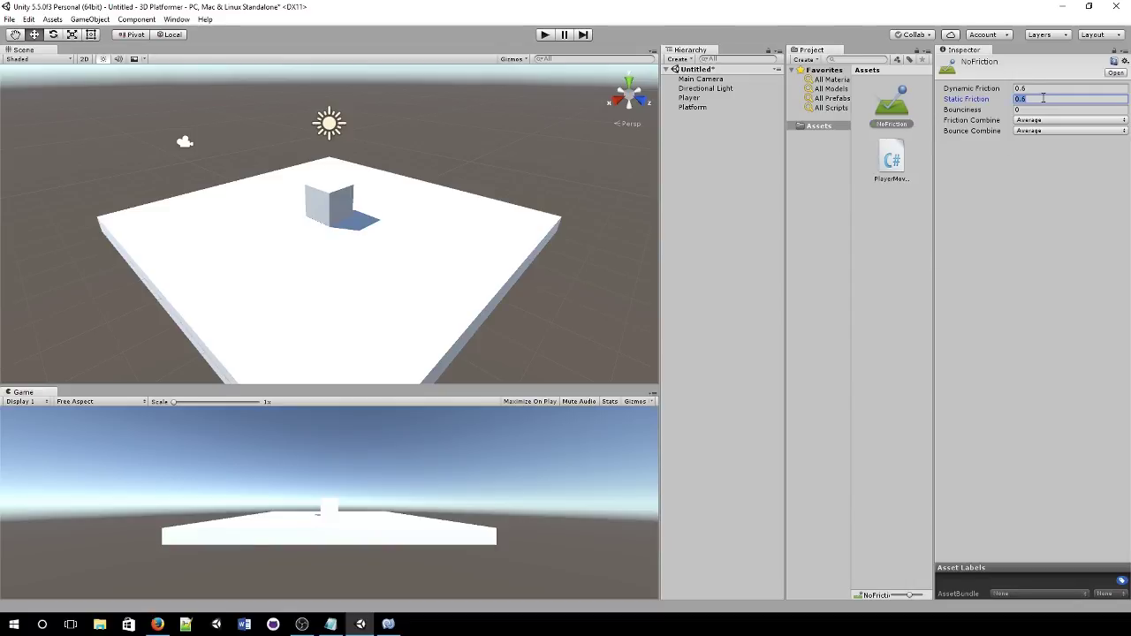
text(0)
click(1049, 88)
text(0)
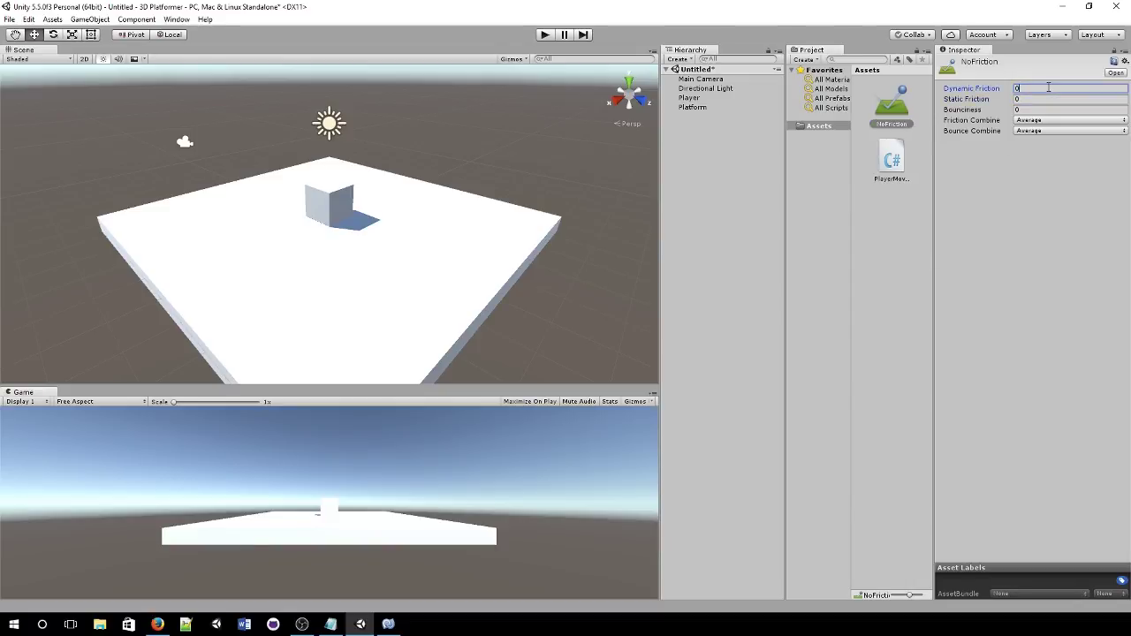
click(708, 98)
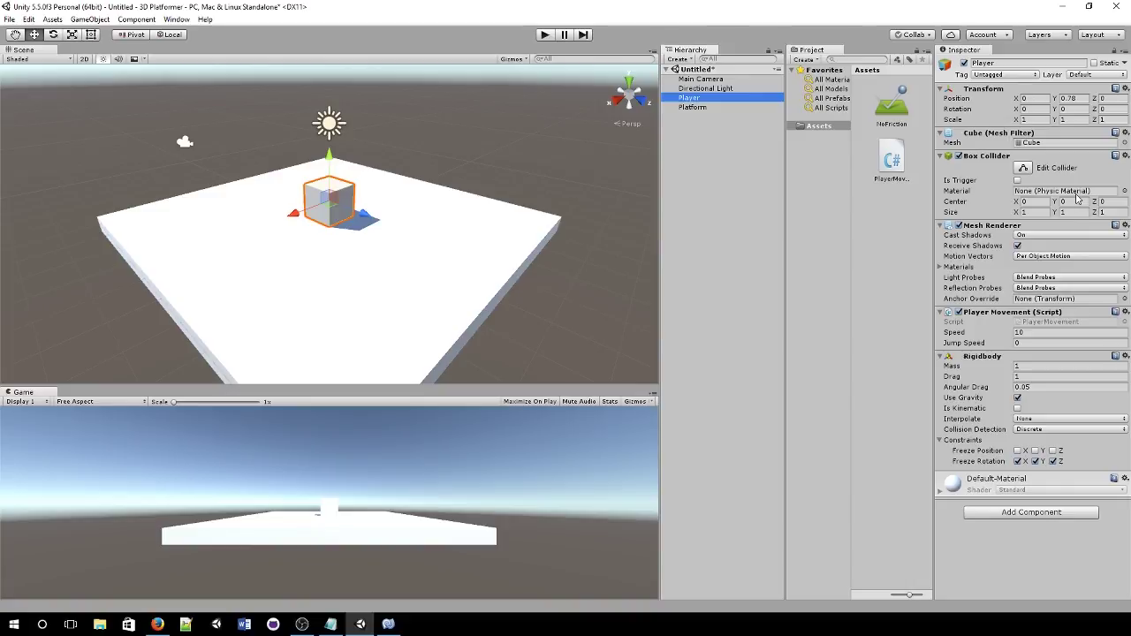
- Assign NoFriction to the Player's and Platform's Box Collider material
click(1124, 191)
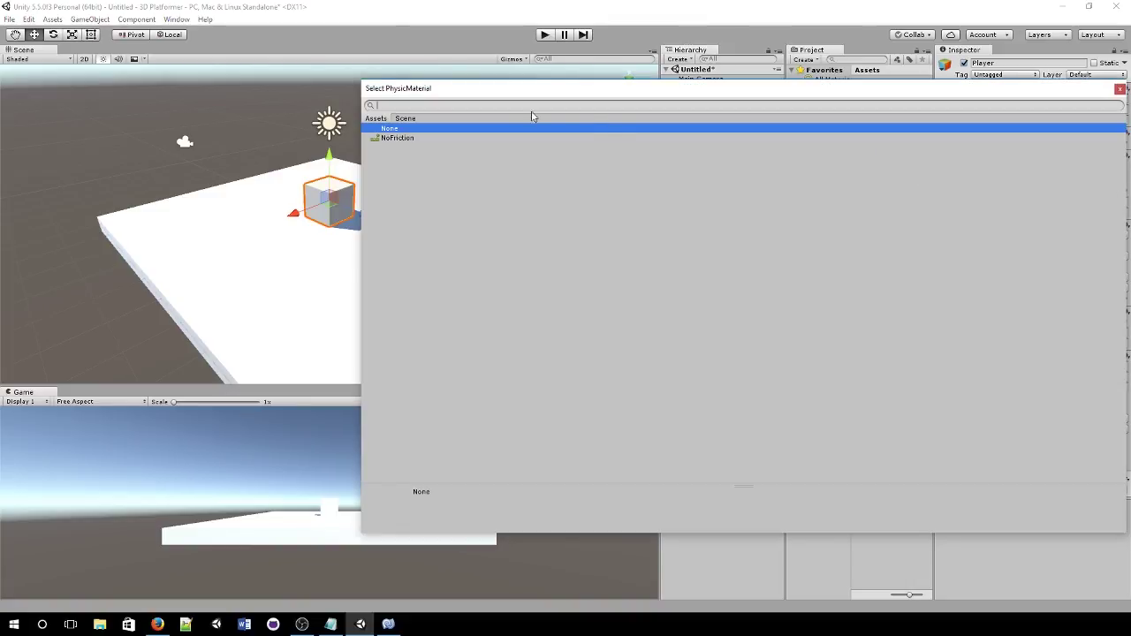
double_click(404, 139)
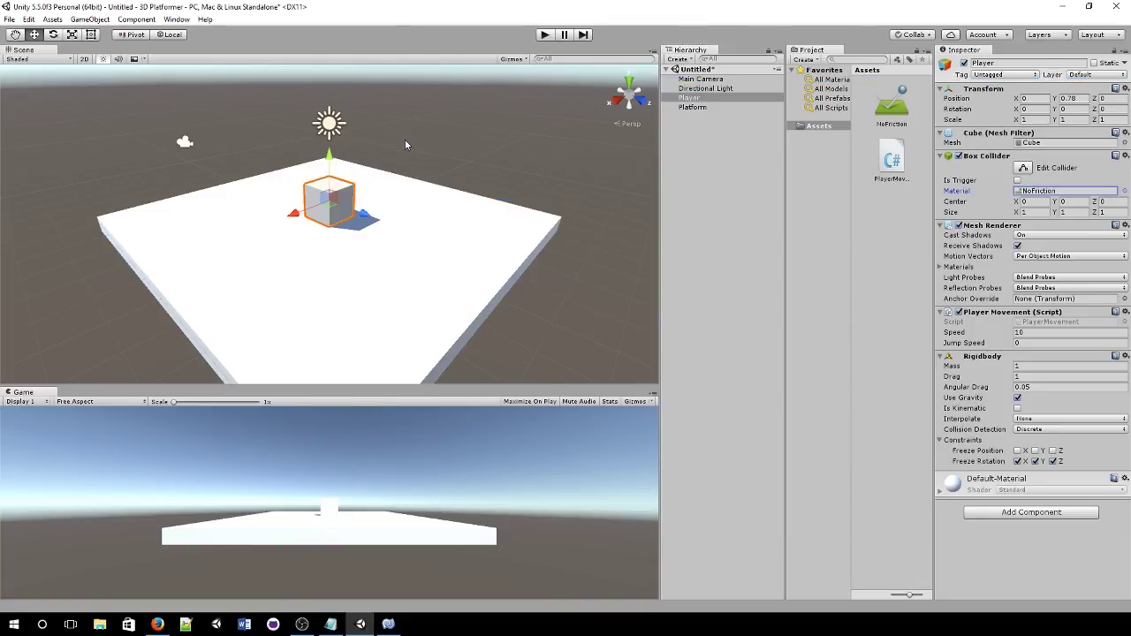
click(444, 266)
click(1121, 198)
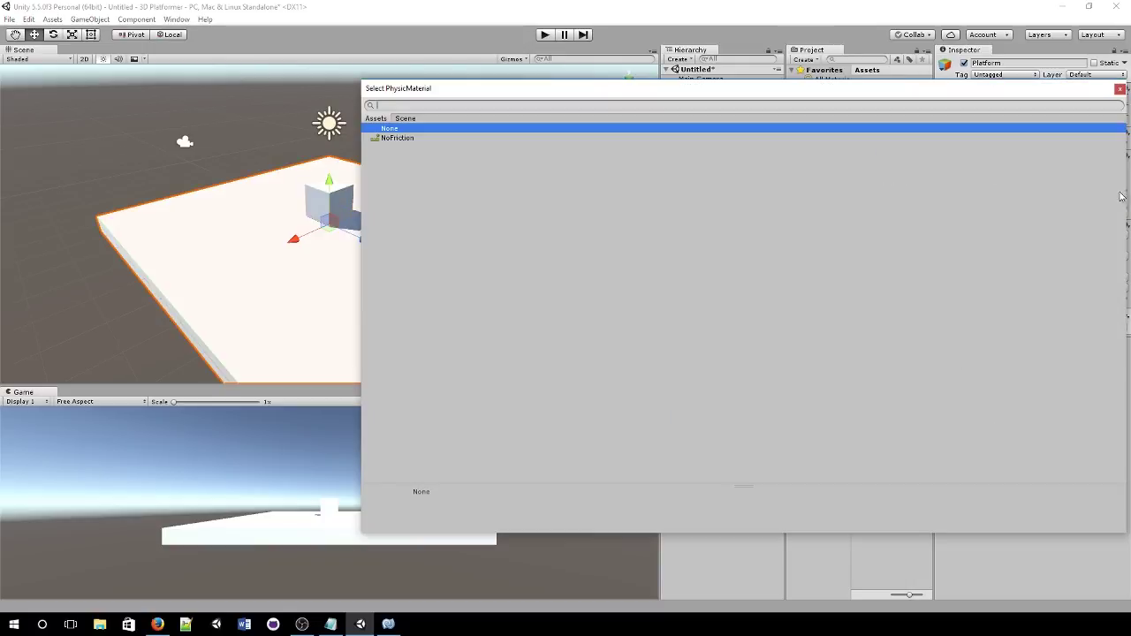
double_click(419, 138)
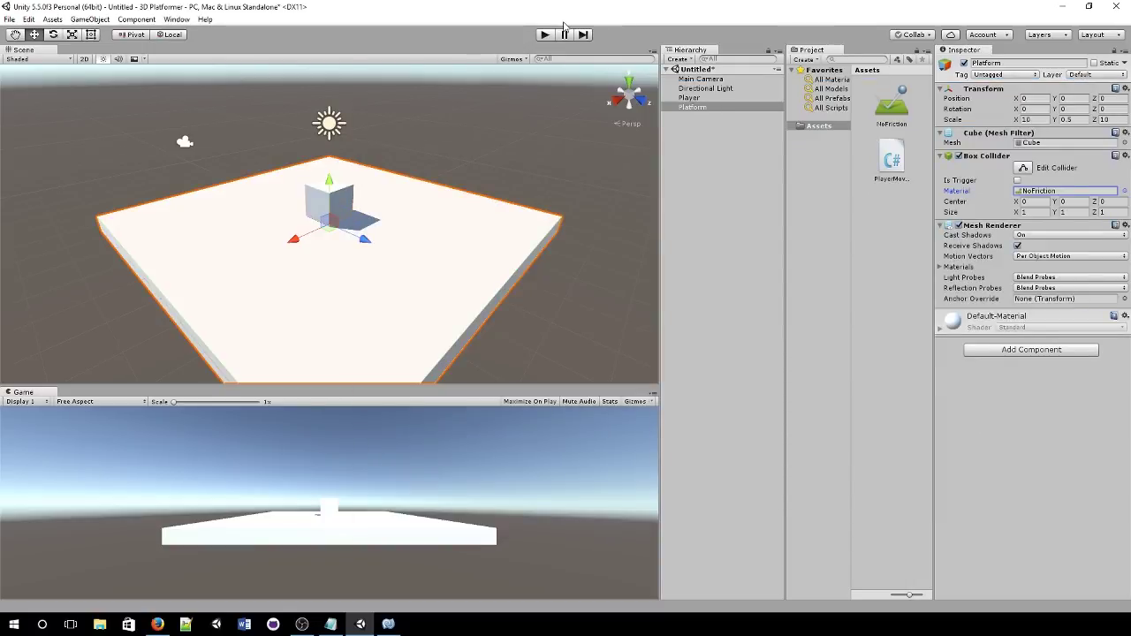
- Play-test the cube sliding smoothly around the platform, then stop
click(546, 35)
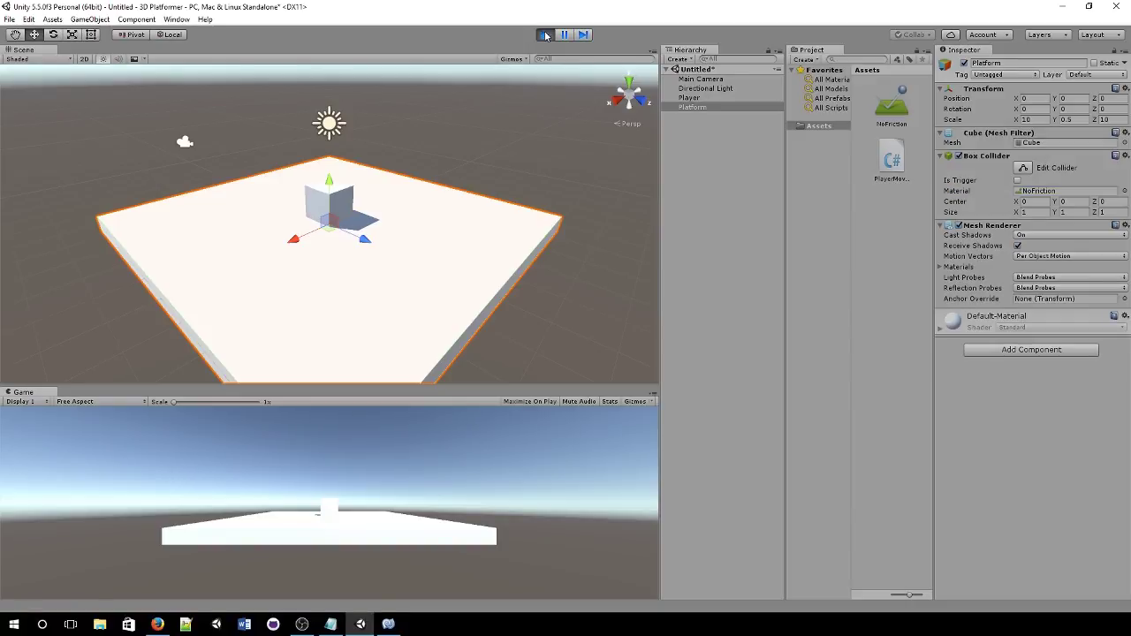
key(d)
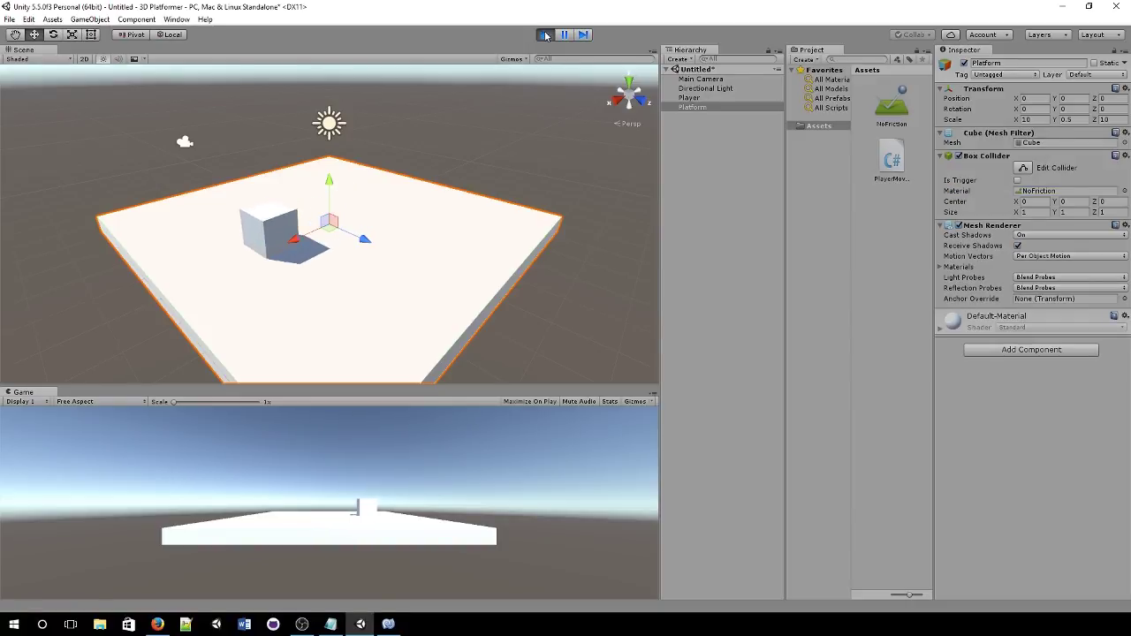
key(w)
key(a)
key(s)
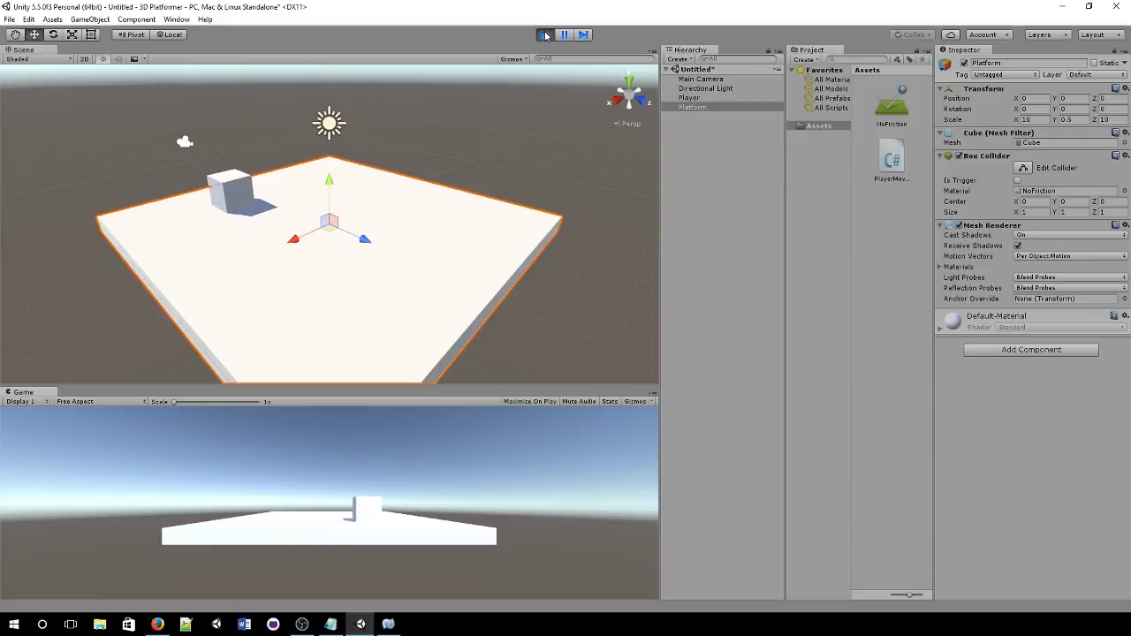
key(a)
key(d)
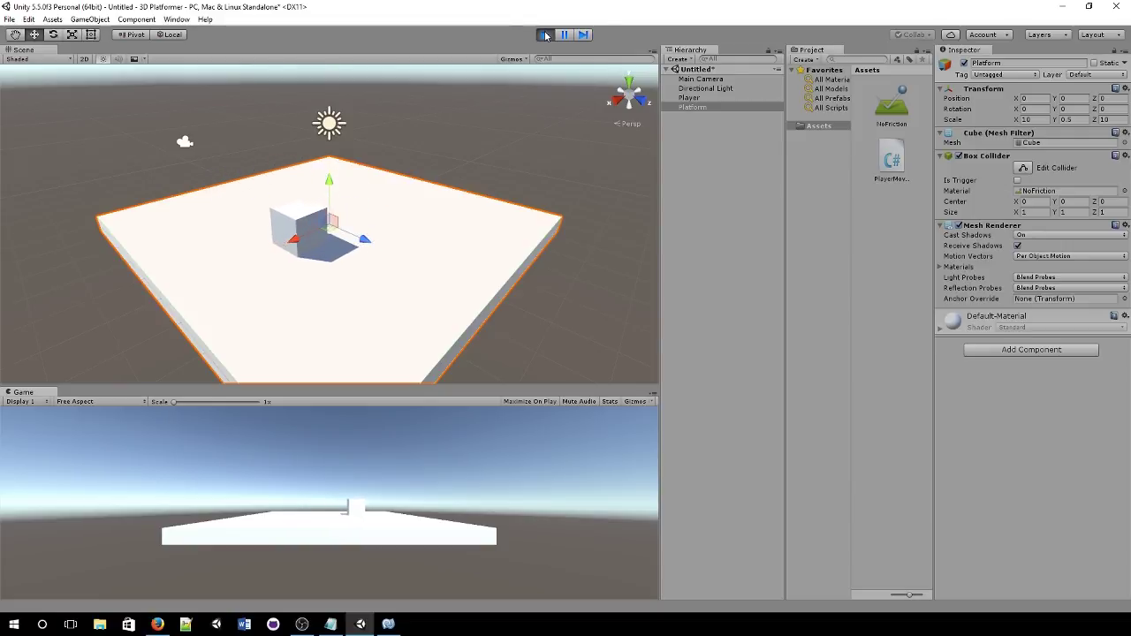
key(a)
key(a)
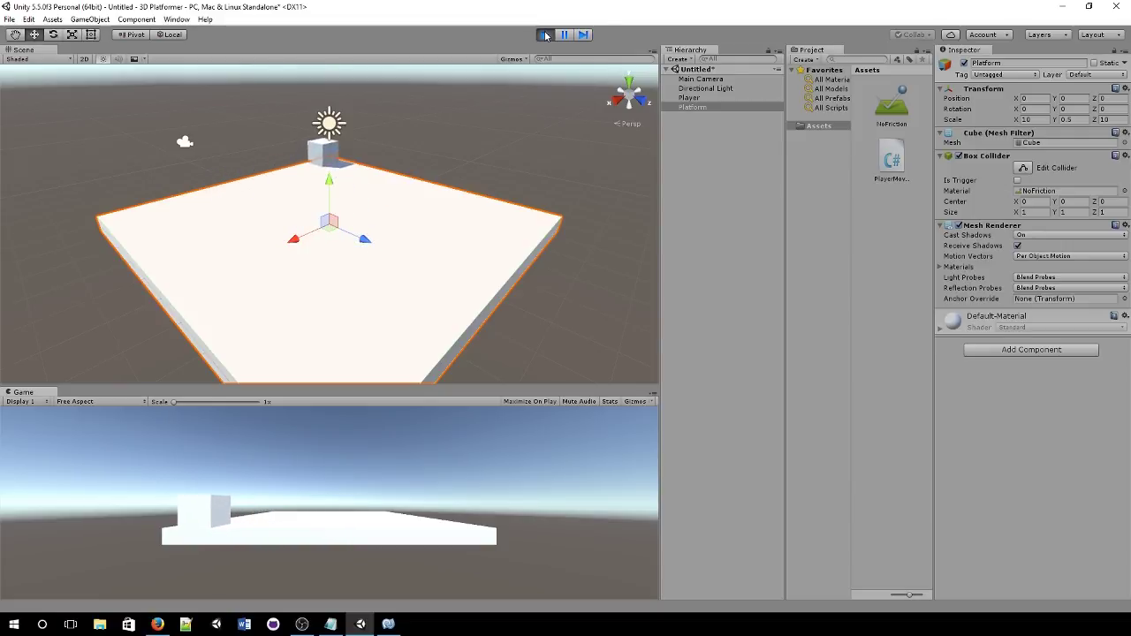
key(d)
click(545, 35)
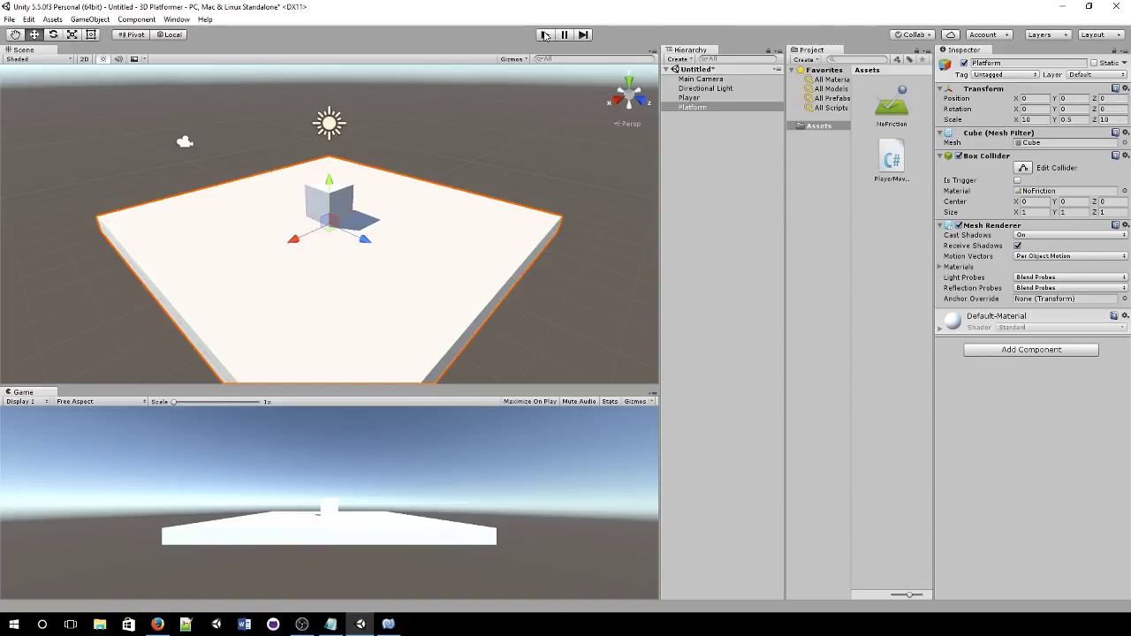
- Open the Lighting settings and turn off Auto lighting baking
click(177, 20)
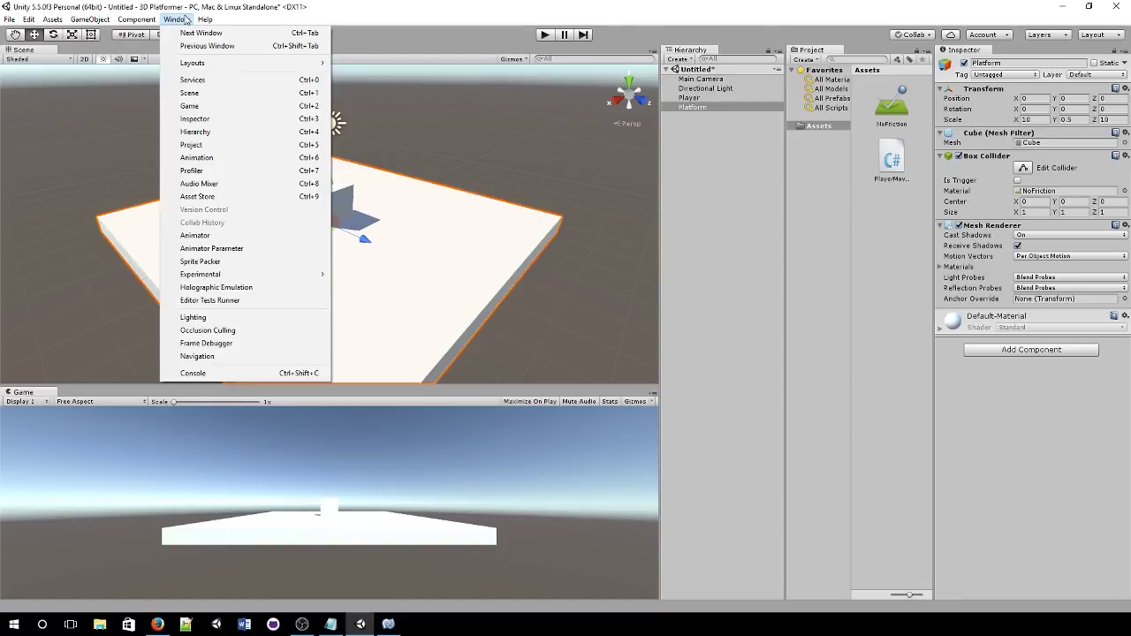
click(219, 317)
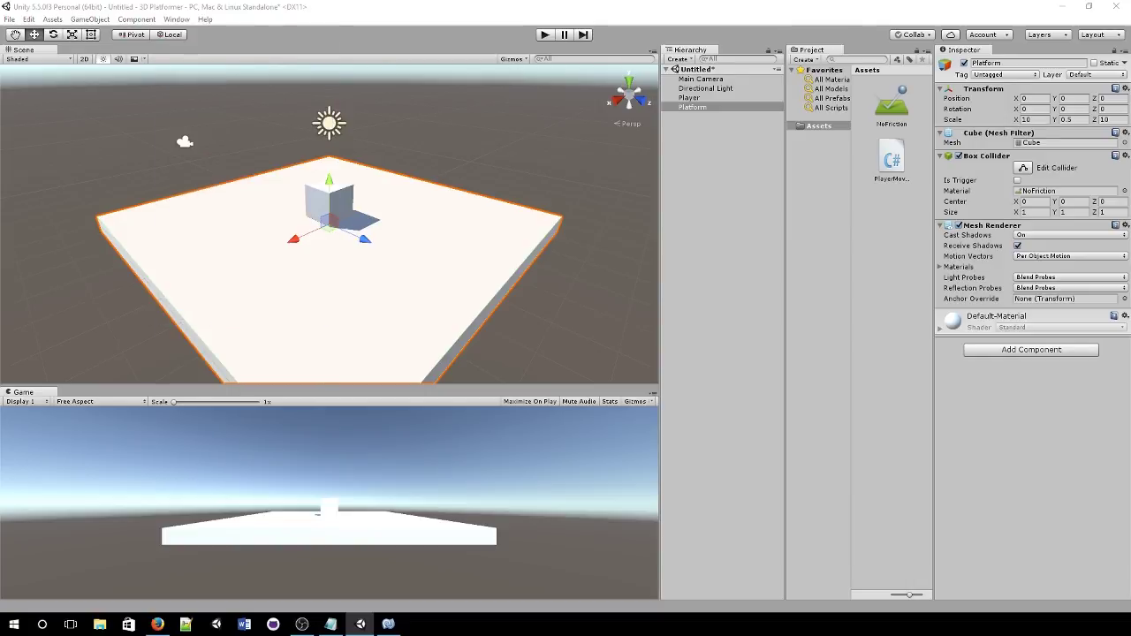
drag(319, 84, 388, 97)
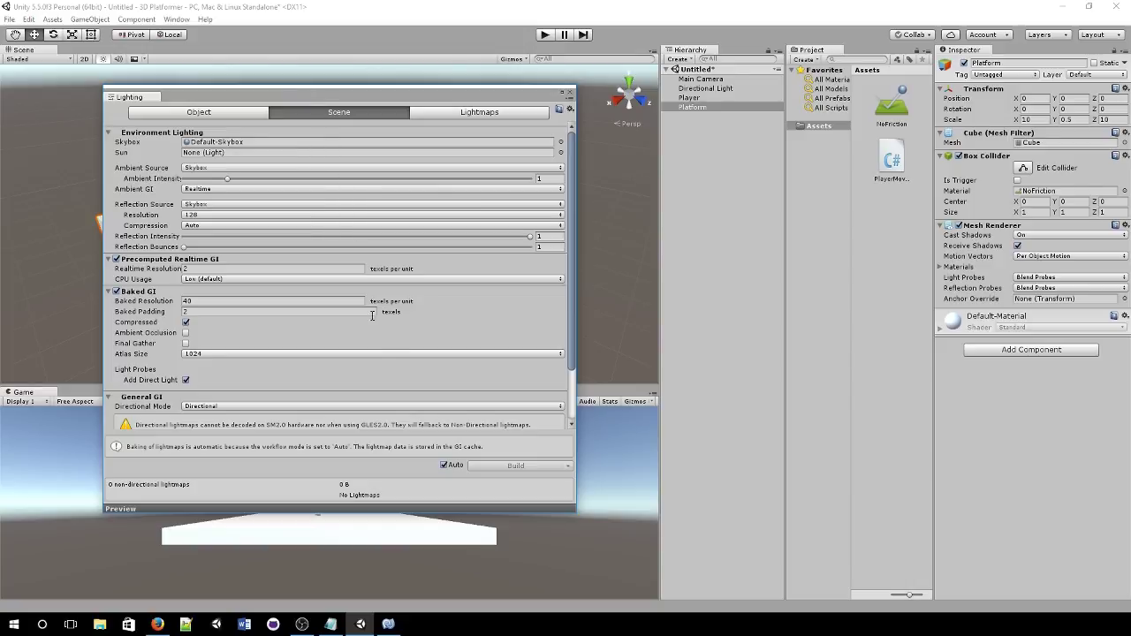
click(443, 466)
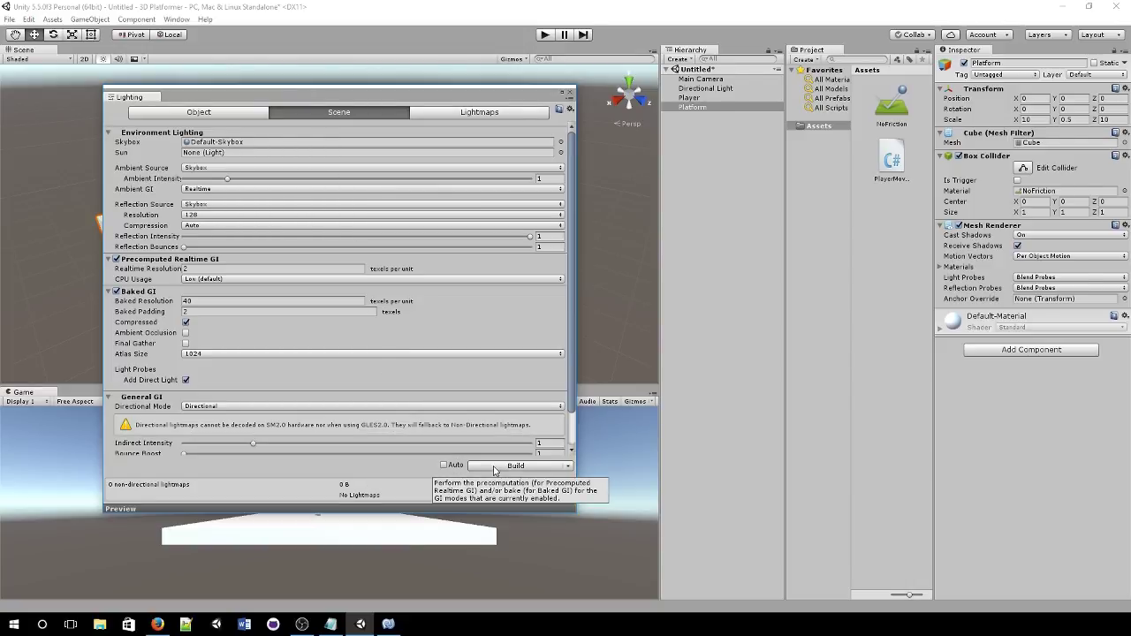
- Start a lighting Build and save the scene as Level 1
click(494, 466)
click(587, 335)
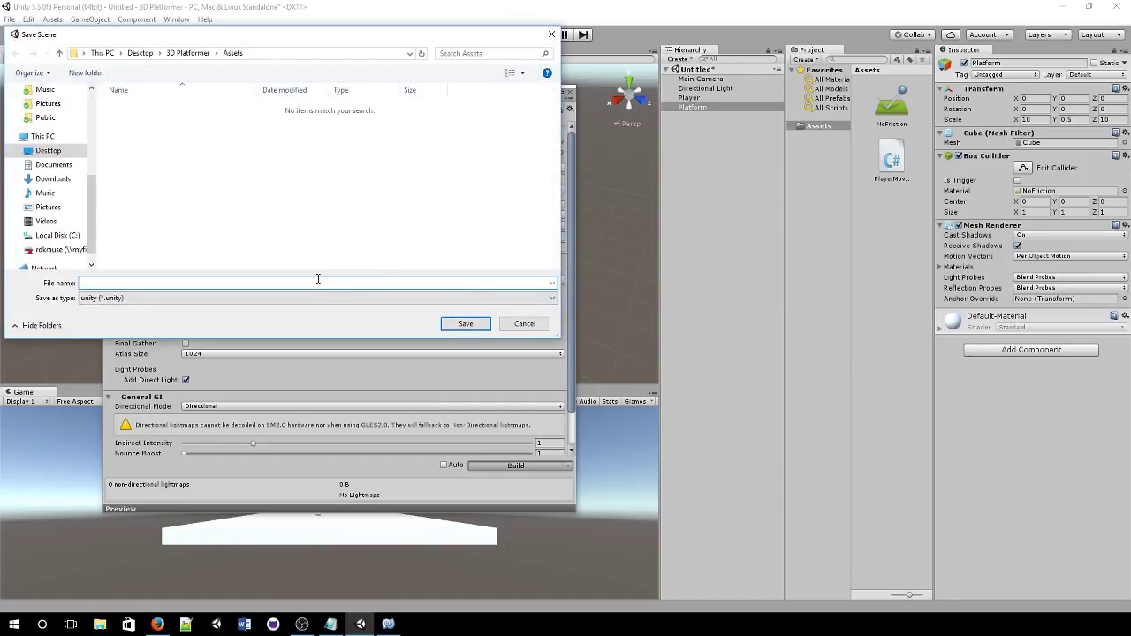
text(Level 1)
key(Return)
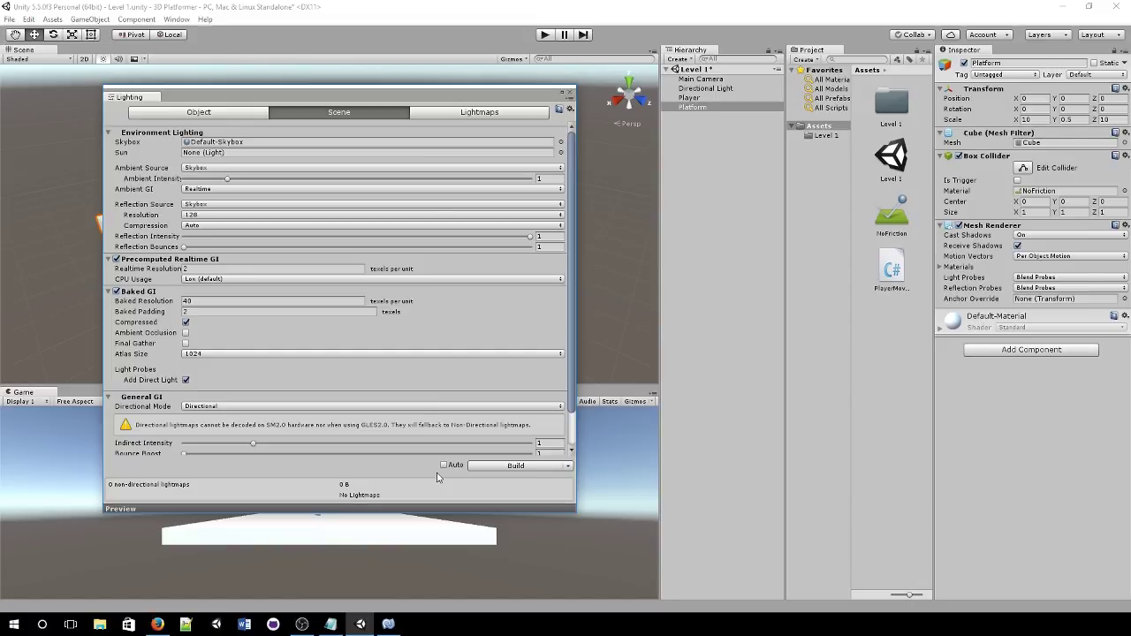
- Close Lighting, deselect Platform, play-test Level 1, and save with Ctrl+S
click(568, 93)
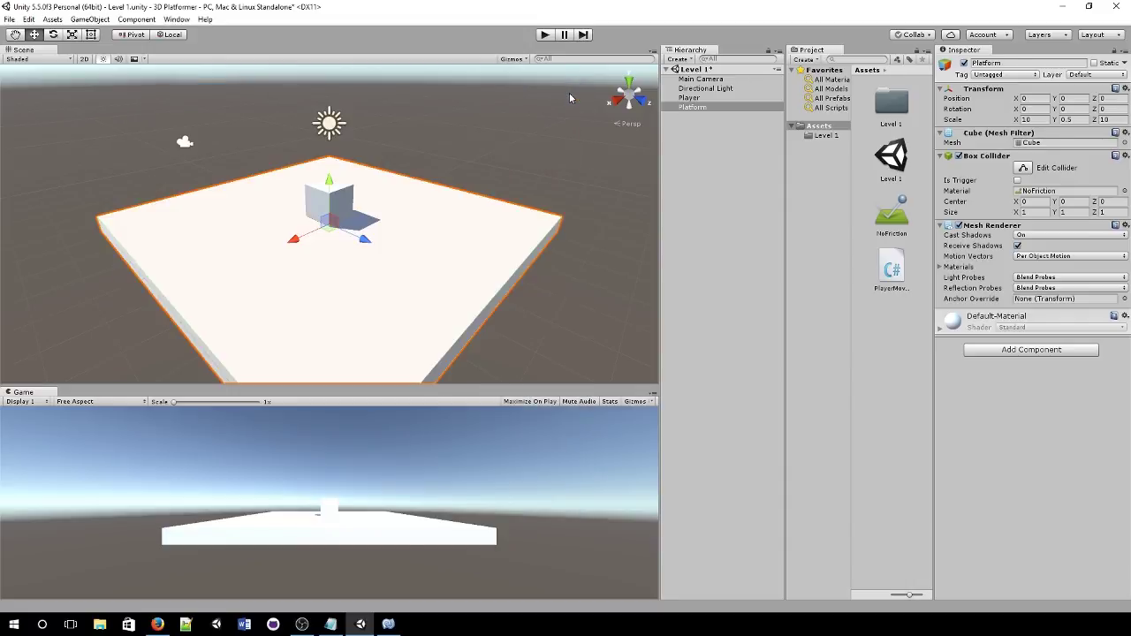
click(424, 153)
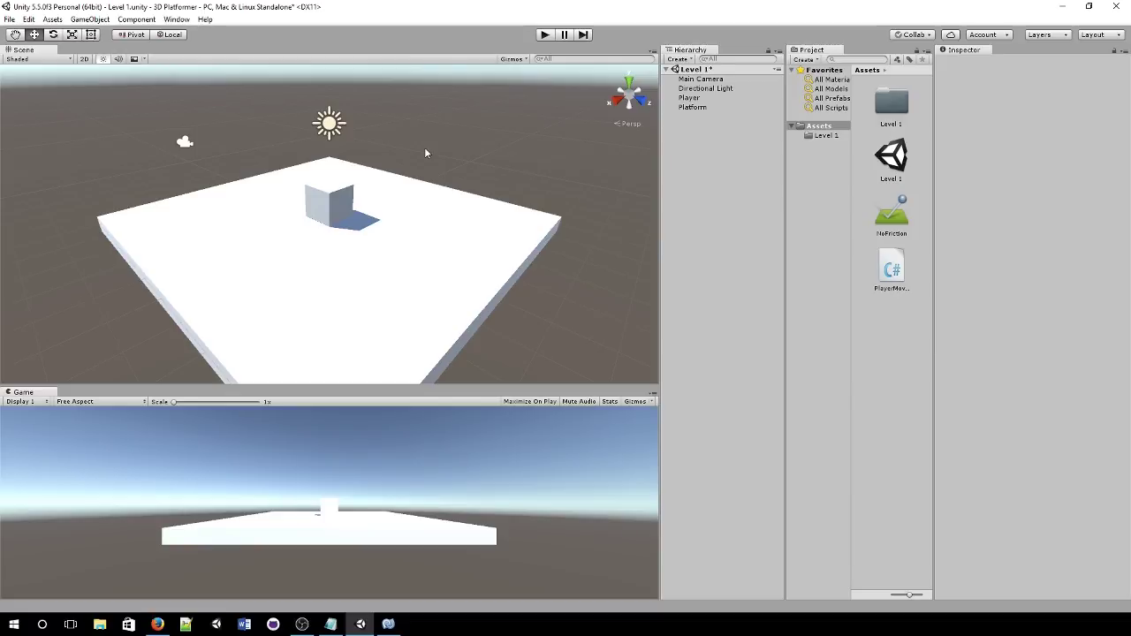
click(546, 34)
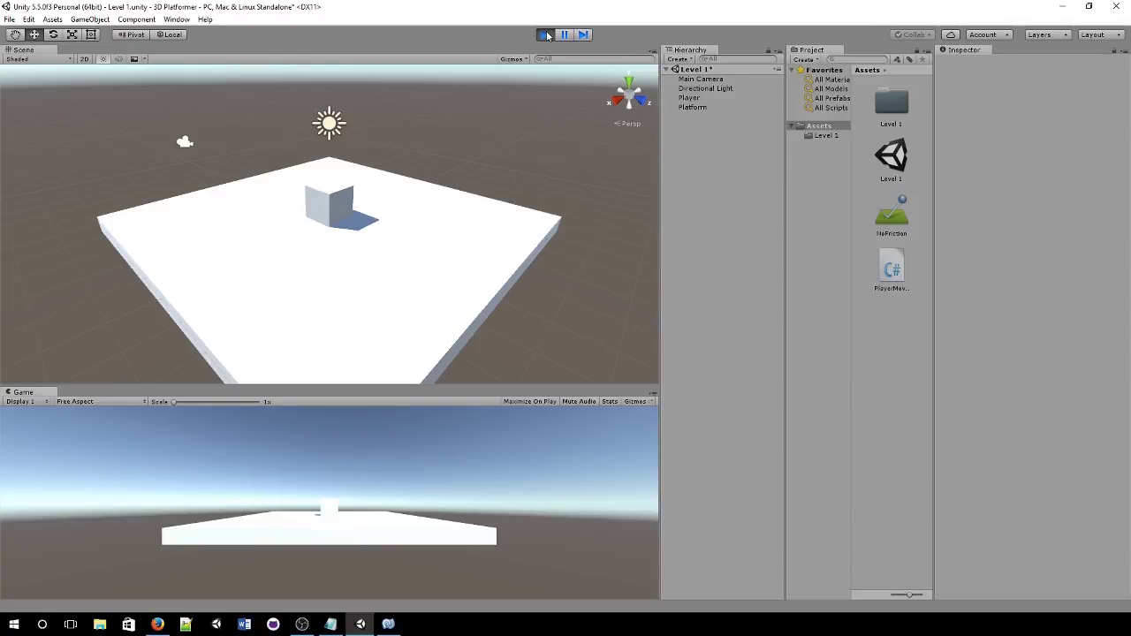
key(Right)
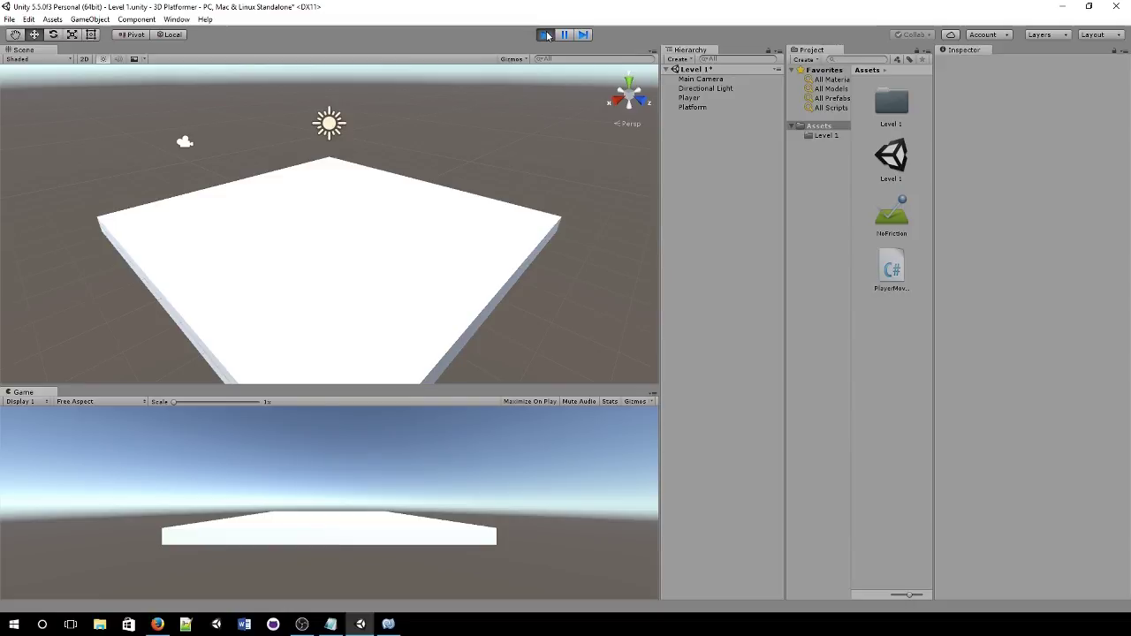
click(545, 34)
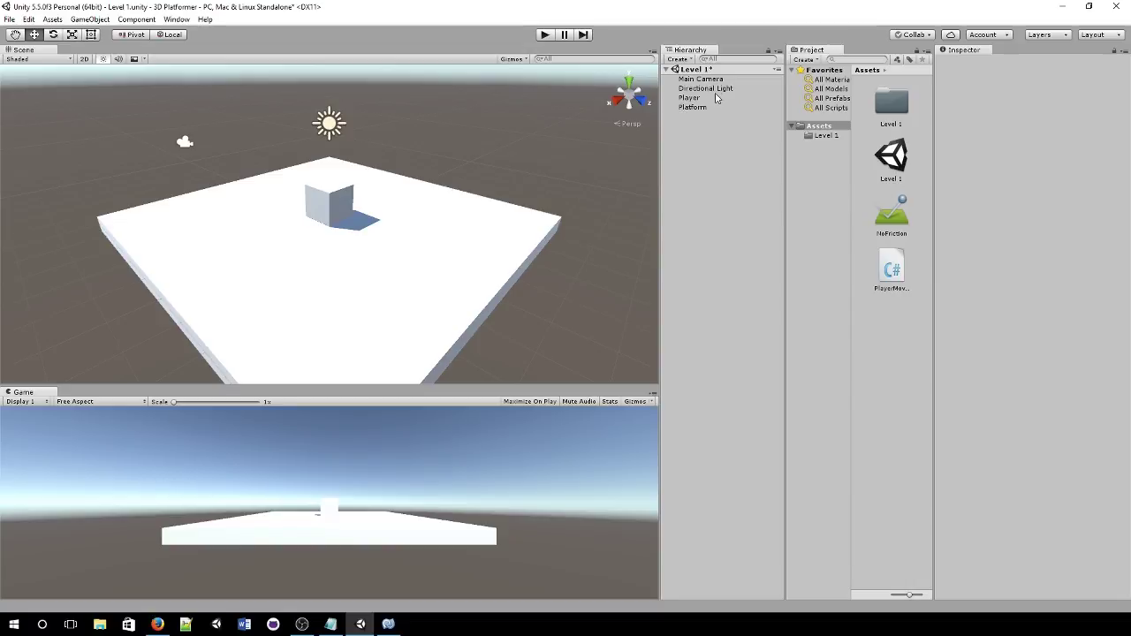
key(ctrl+s)
- Parent Main Camera under Player and play-test the following camera with arrow keys
click(707, 79)
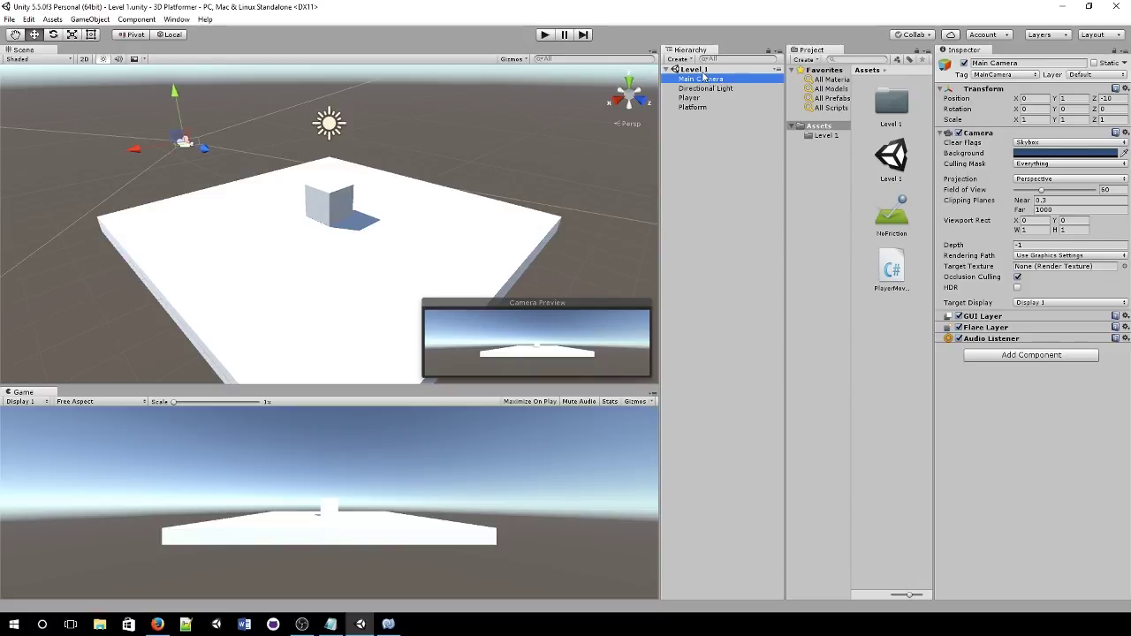
mouse_move(714, 79)
mouse_down()
mouse_move(720, 106)
mouse_move(717, 97)
mouse_up()
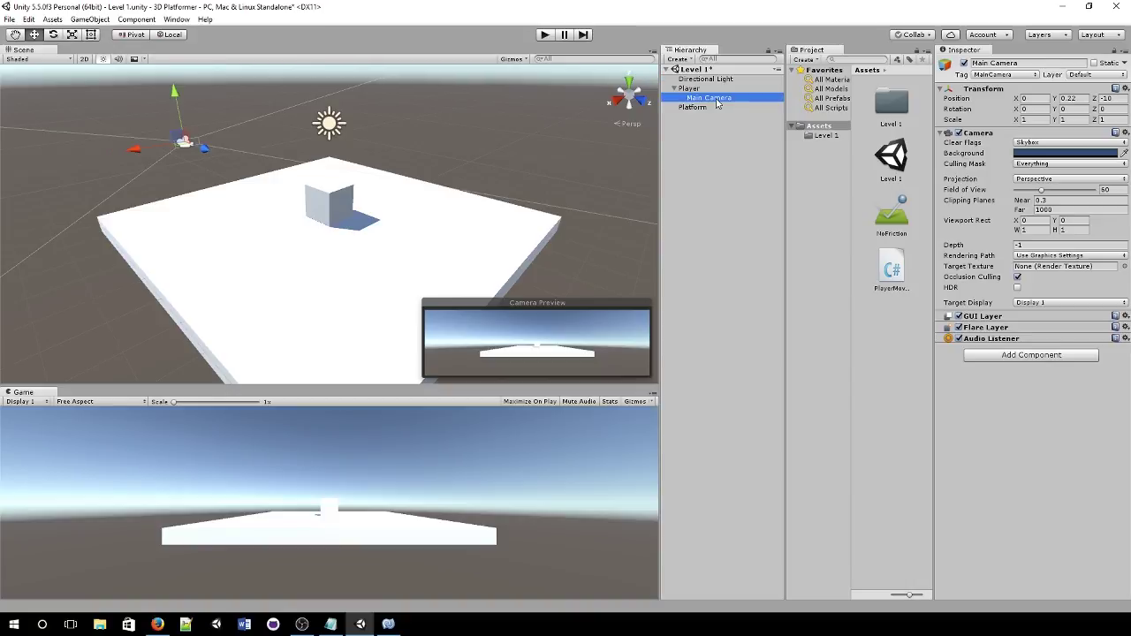
click(545, 34)
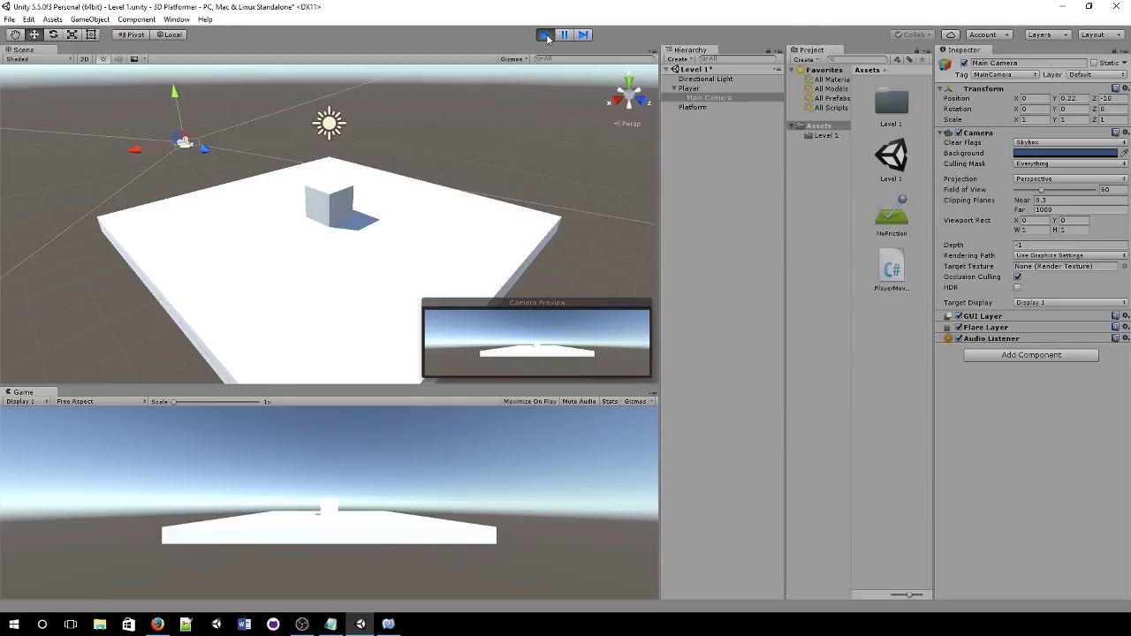
key(Down)
key(Up)
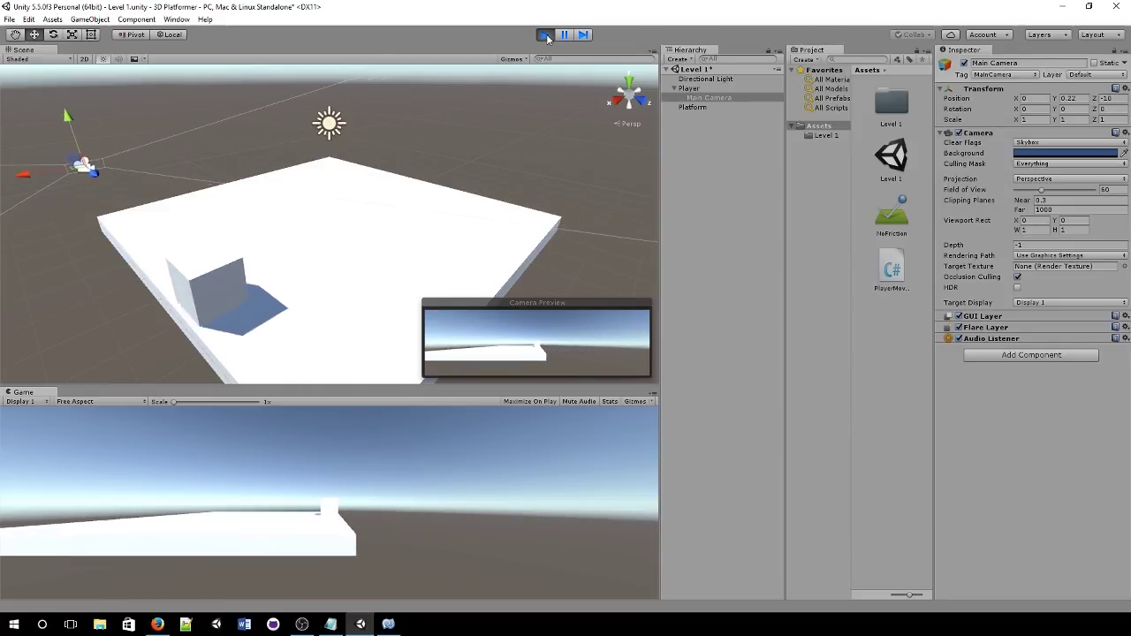
key(Down)
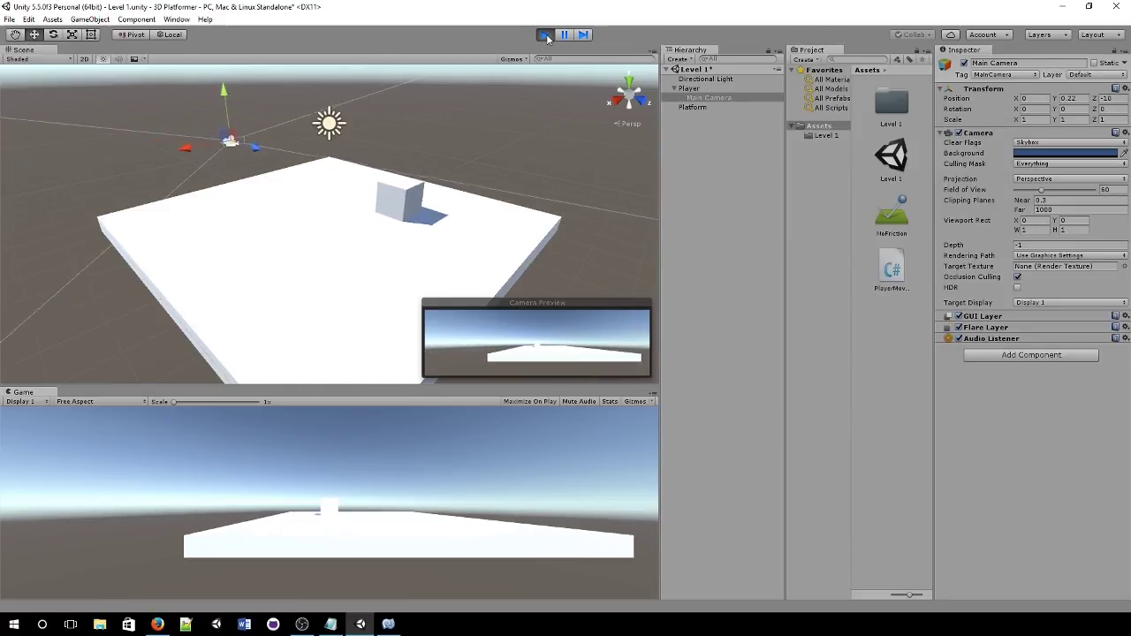
key(Right)
key(Left)
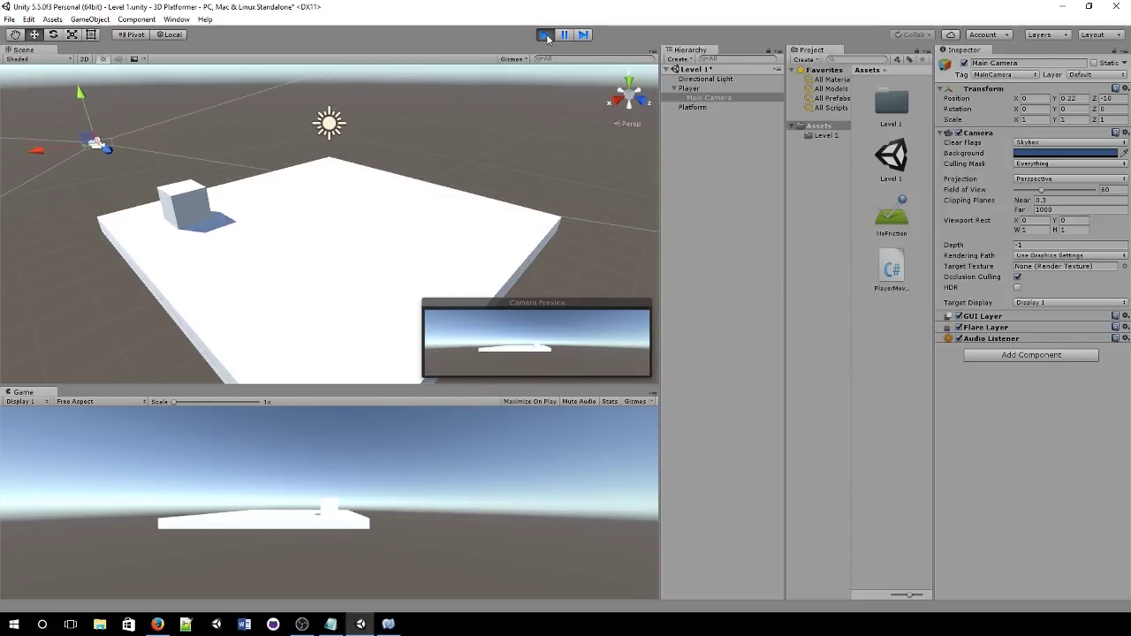
key(Right)
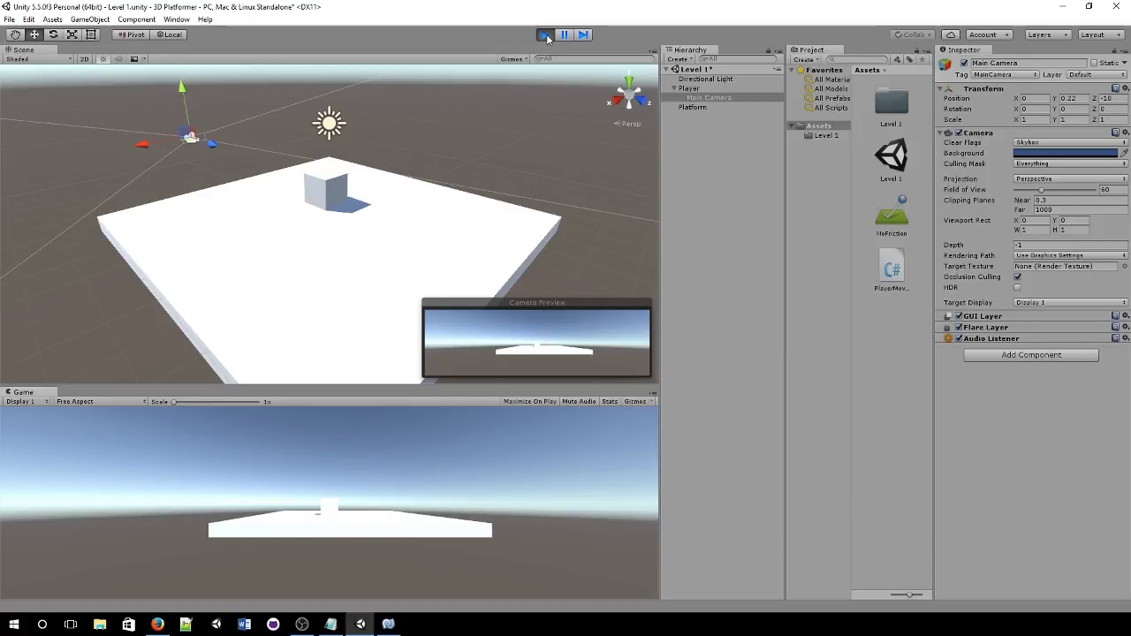
click(545, 36)
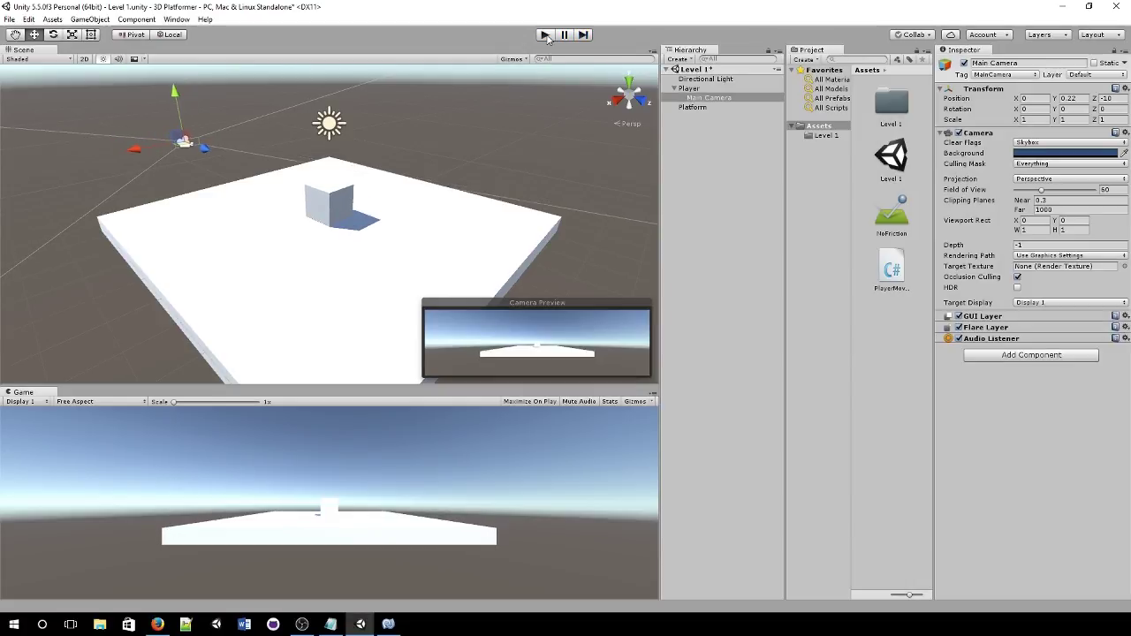
- Unfreeze the Player's X, Y and Z rotation and start another play test
click(712, 88)
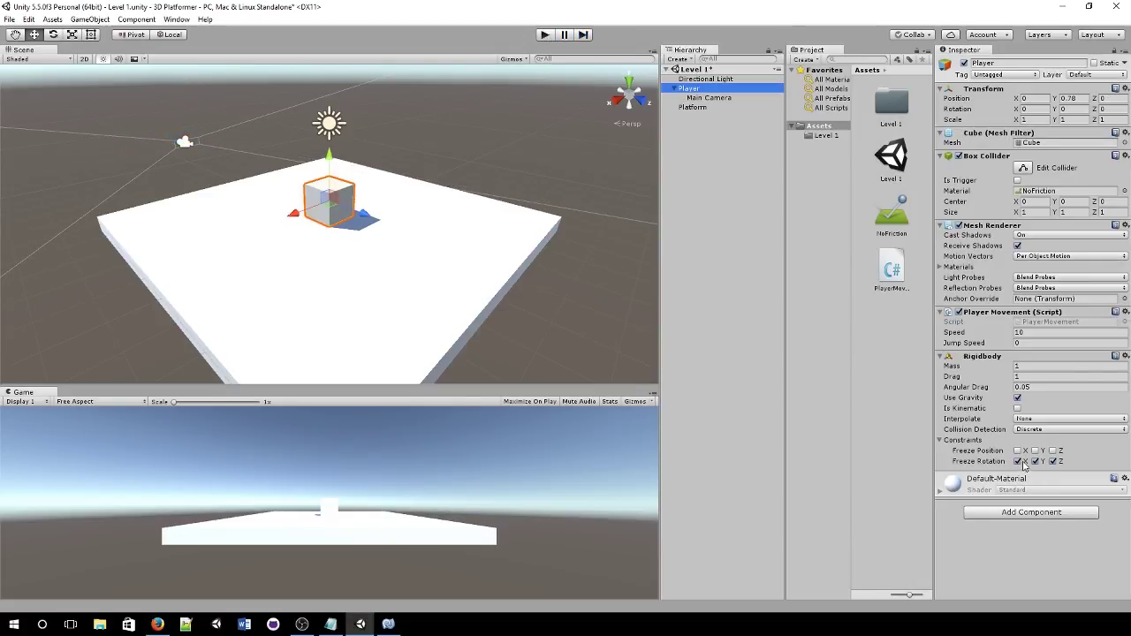
click(1017, 461)
click(1036, 461)
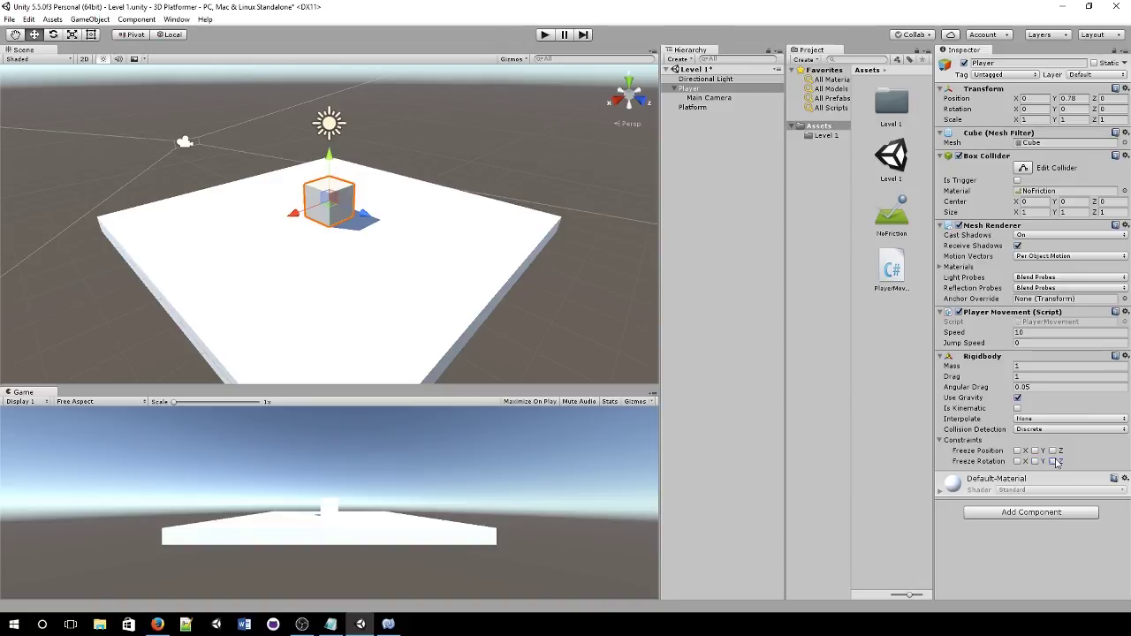
click(546, 34)
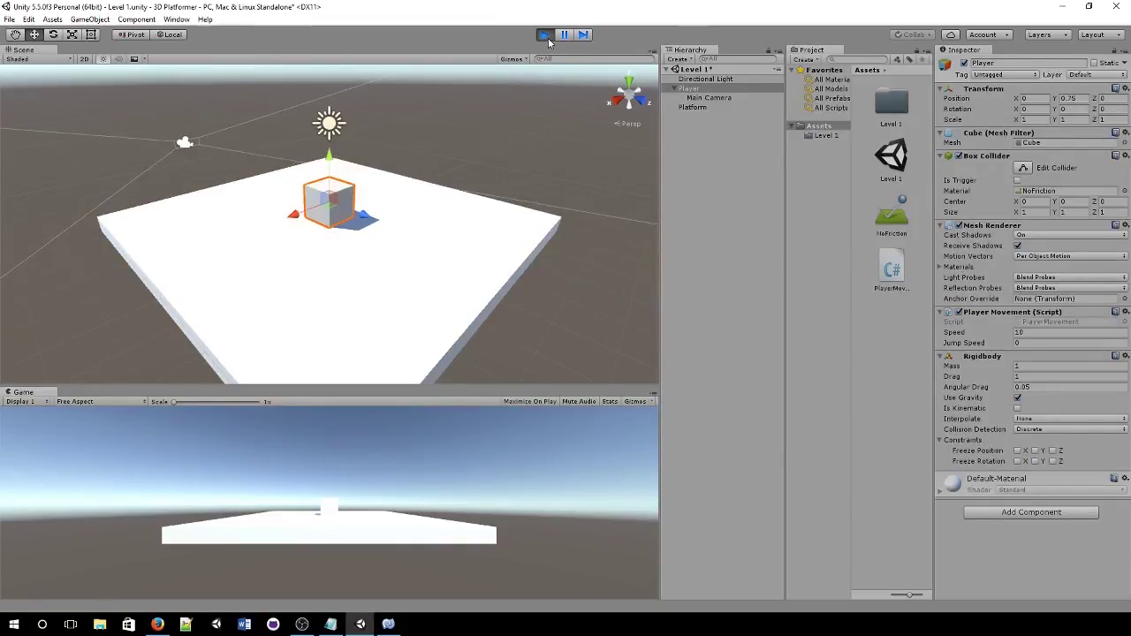
- Drive the unconstrained cube backward until it falls, then stop play mode
key(Down)
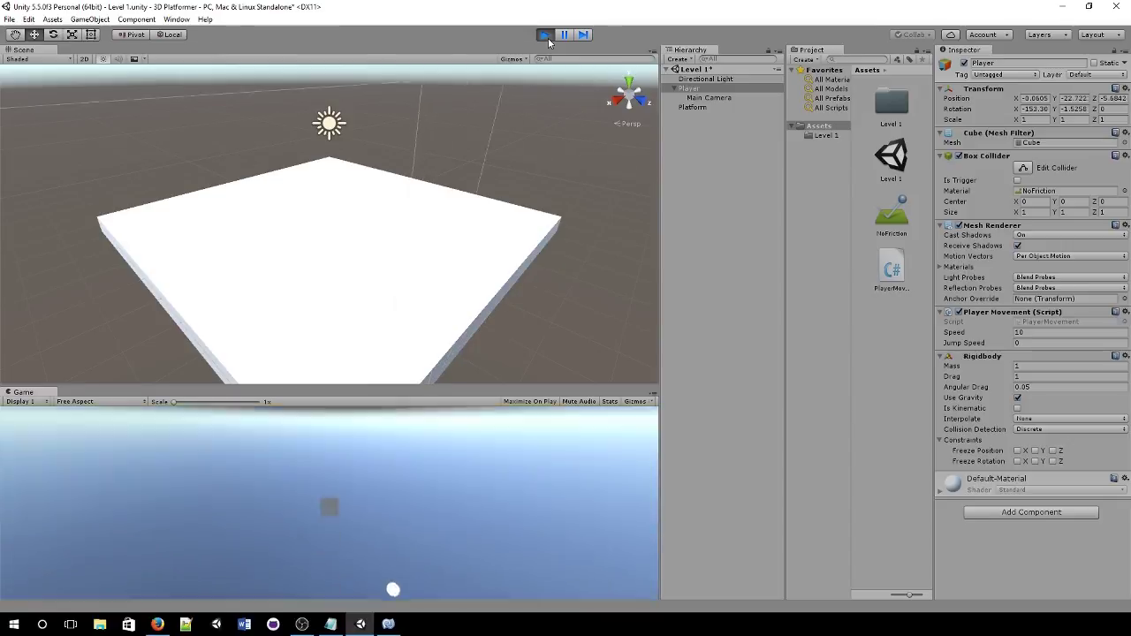
click(548, 38)
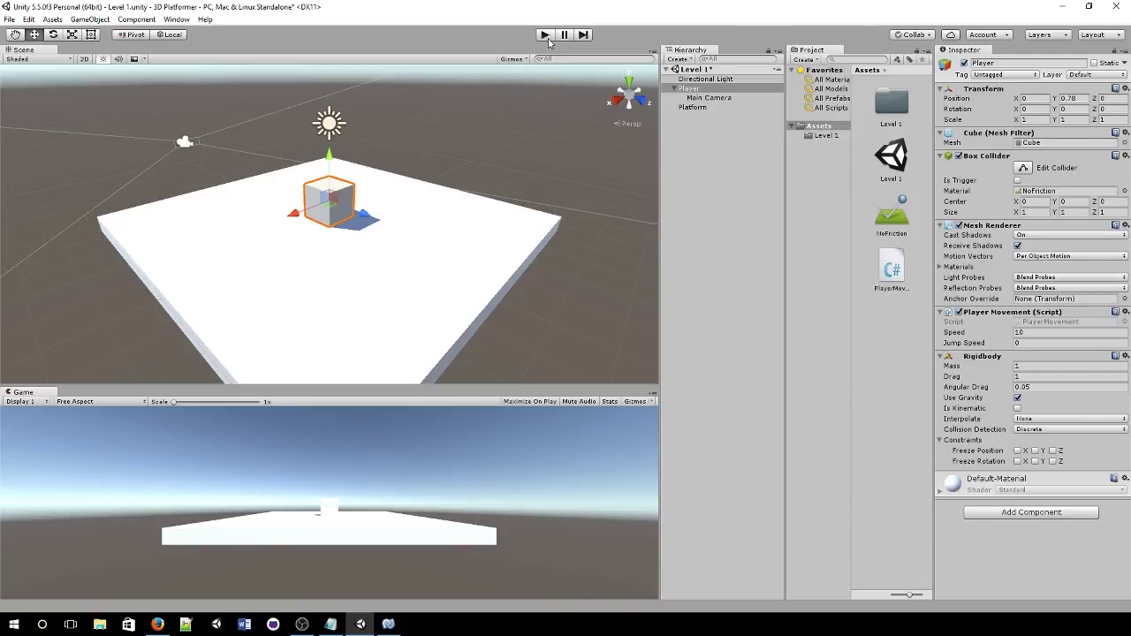
- Re-freeze the Player's Rigidbody rotation on X, Y and Z
click(1017, 461)
click(1035, 462)
click(1053, 462)
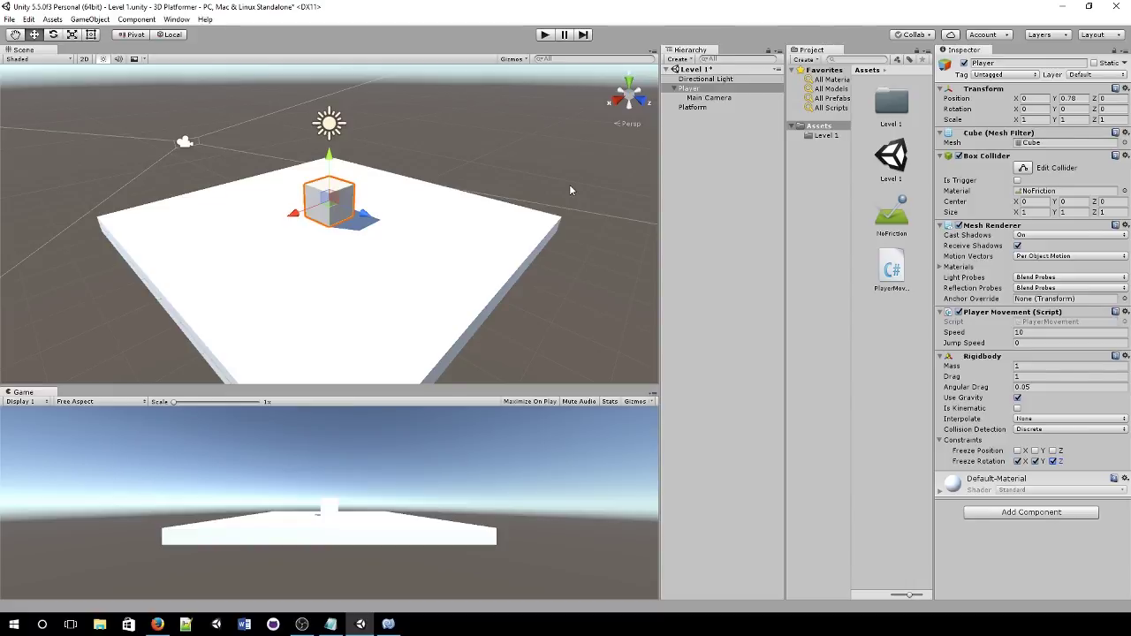
- Raise Main Camera's Position Y to about 1.71, then deselect it
click(712, 98)
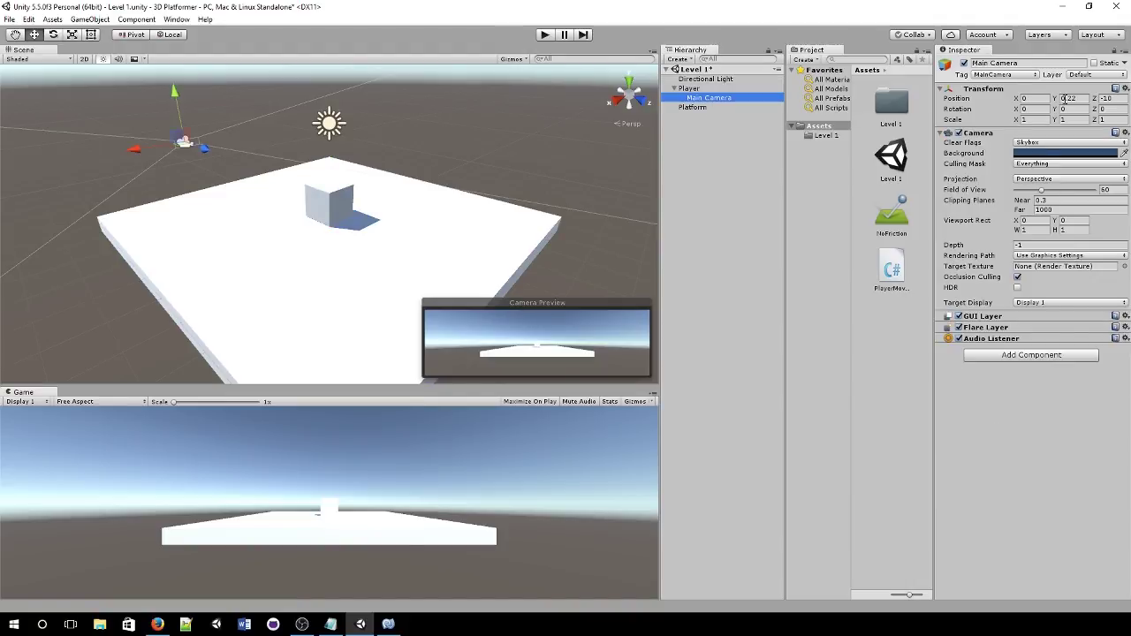
drag(1057, 99, 1094, 103)
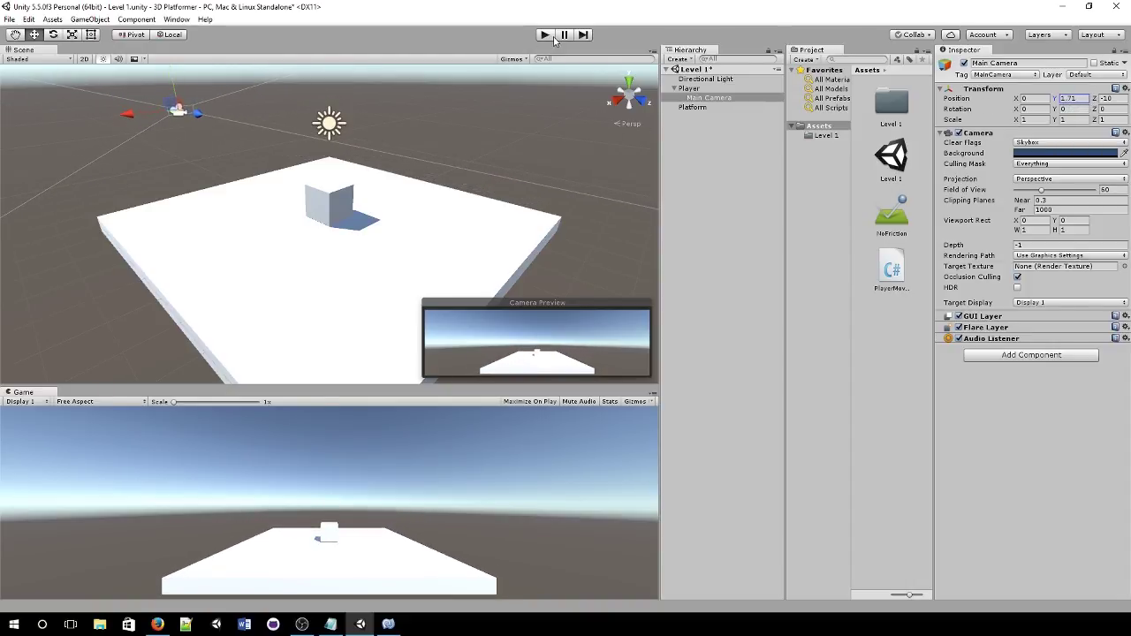
click(528, 160)
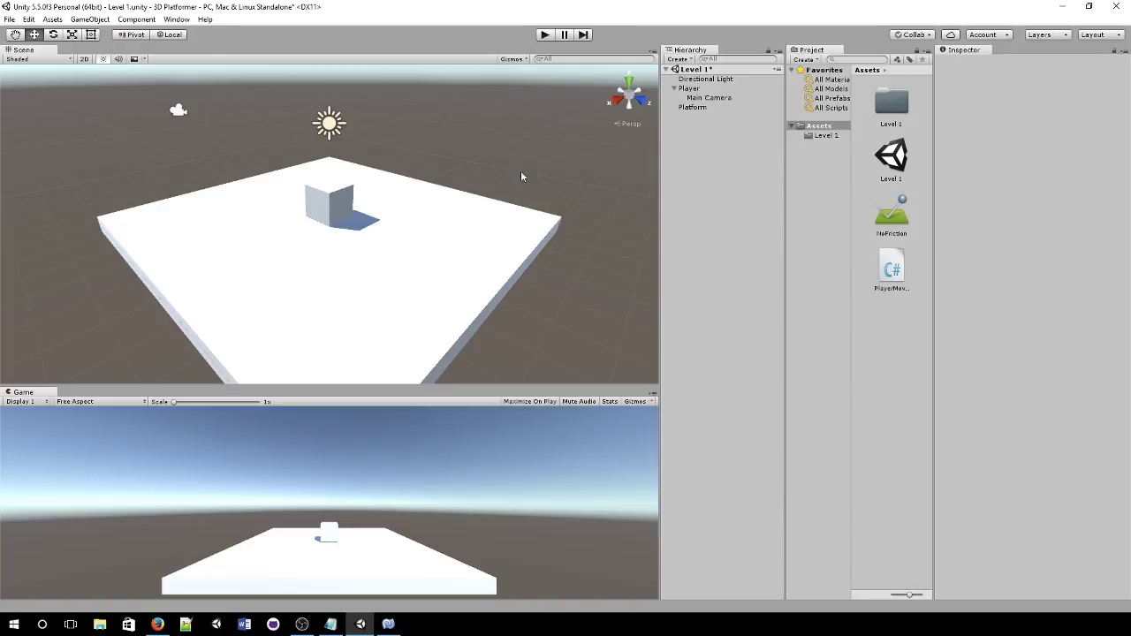
- On line 19 of FixedUpdate, add an if (Input.GetKeyDown(KeyCode.Space)) check with an empty braced body
click(391, 626)
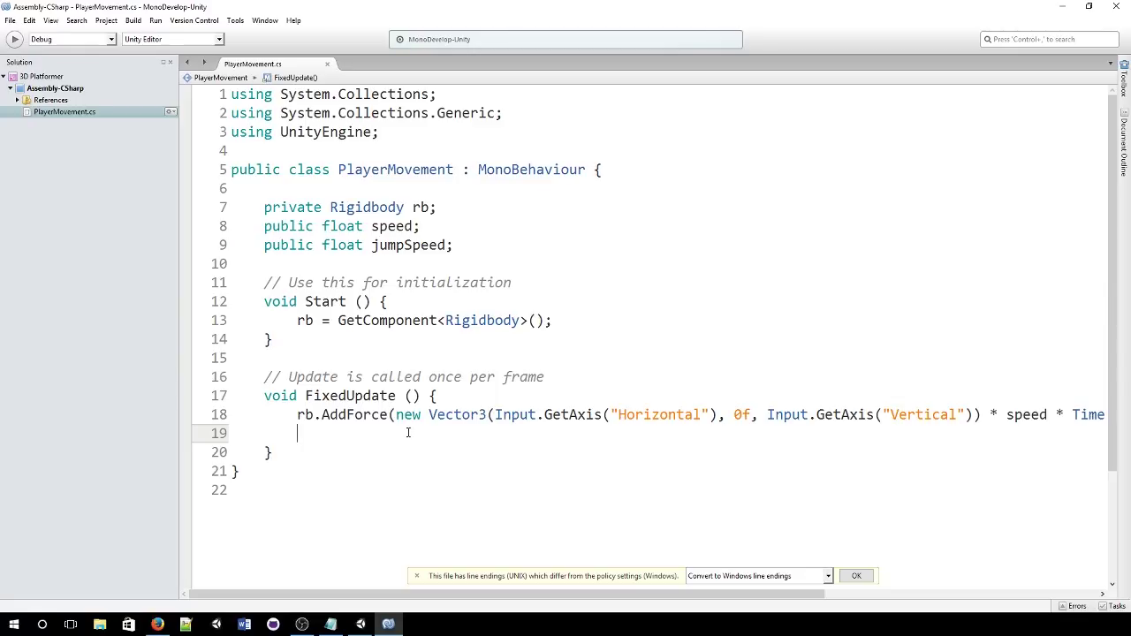
text(if (Input.)
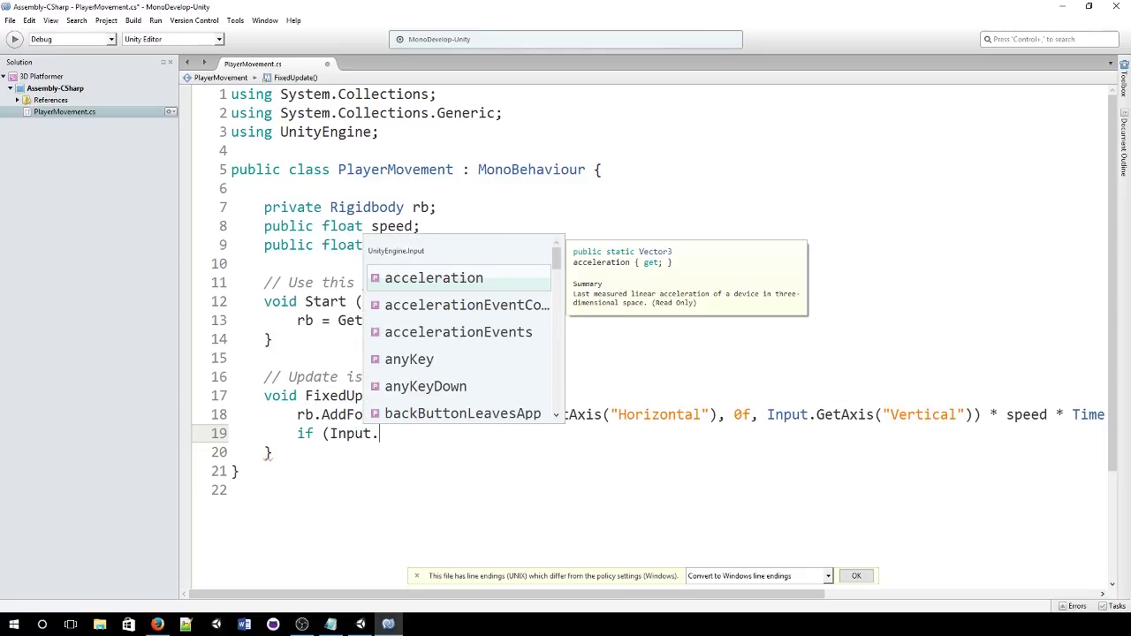
text(getkeydown)
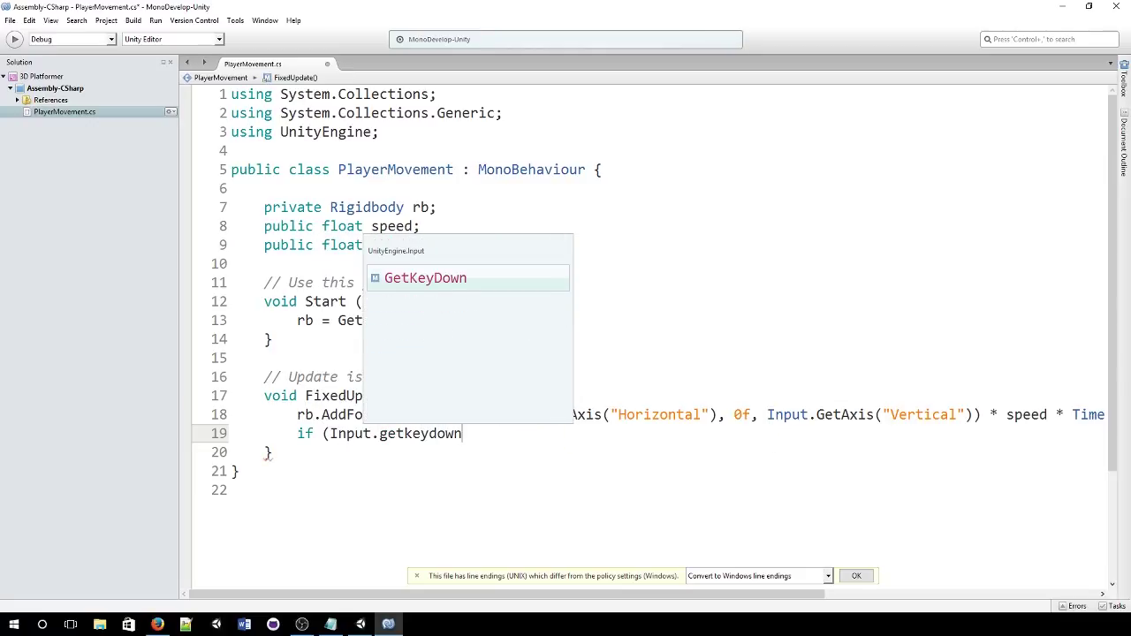
key(Return)
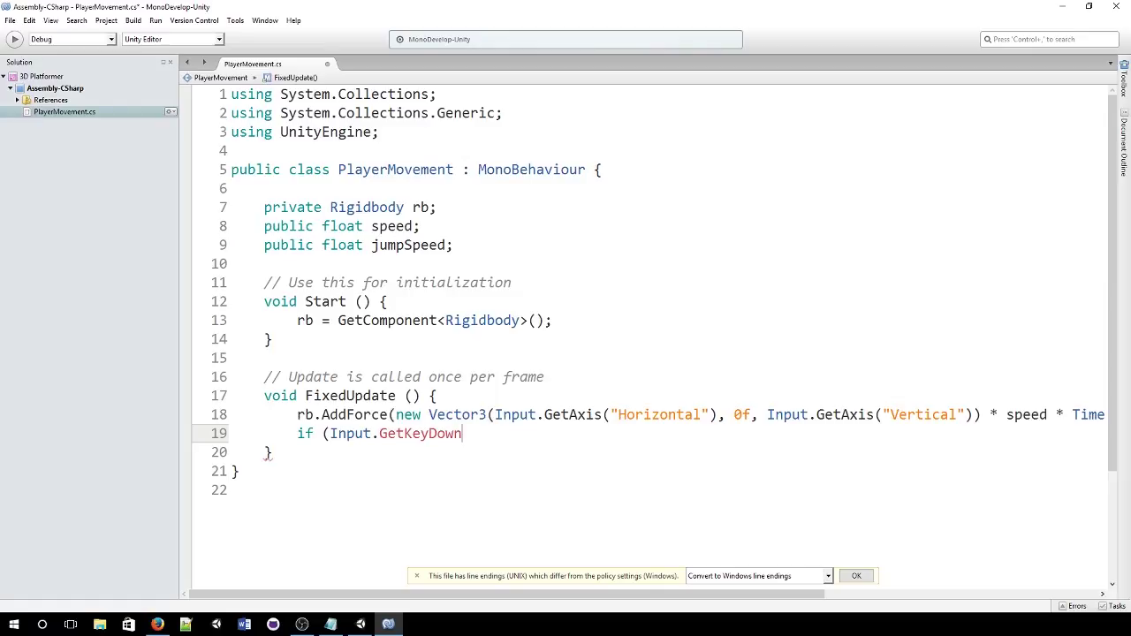
text((Ke)
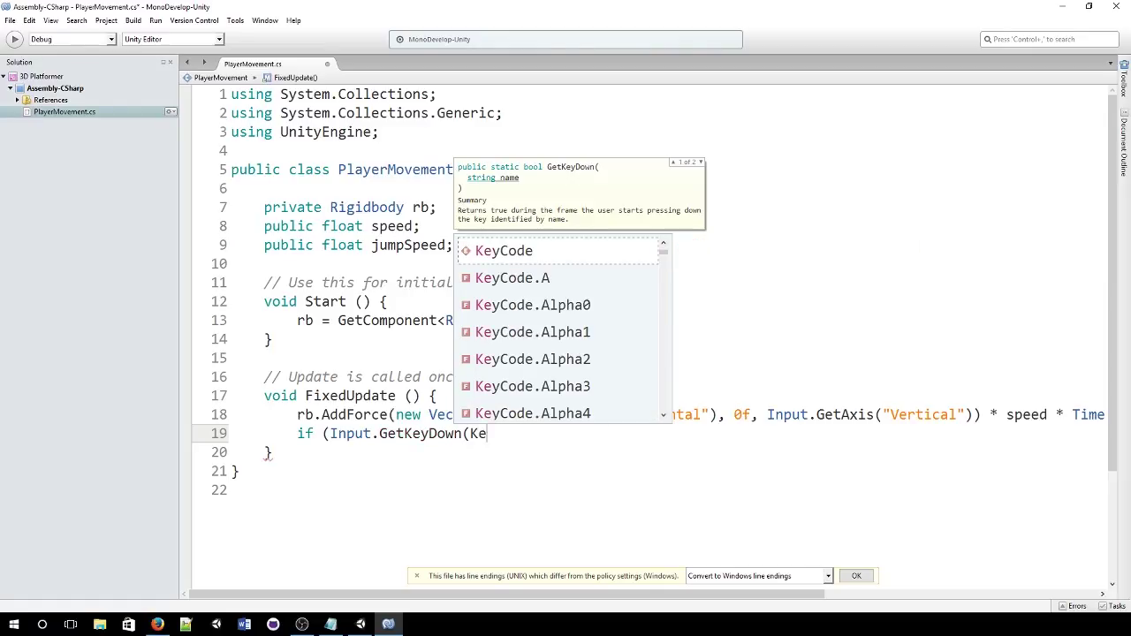
text(yCode)
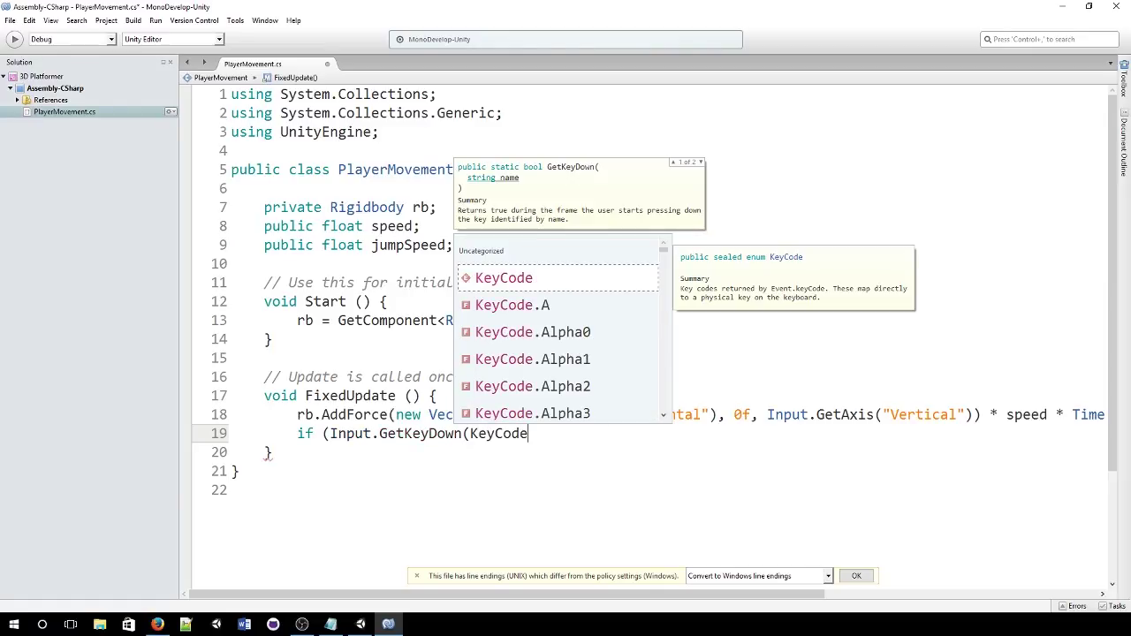
text(.Space)
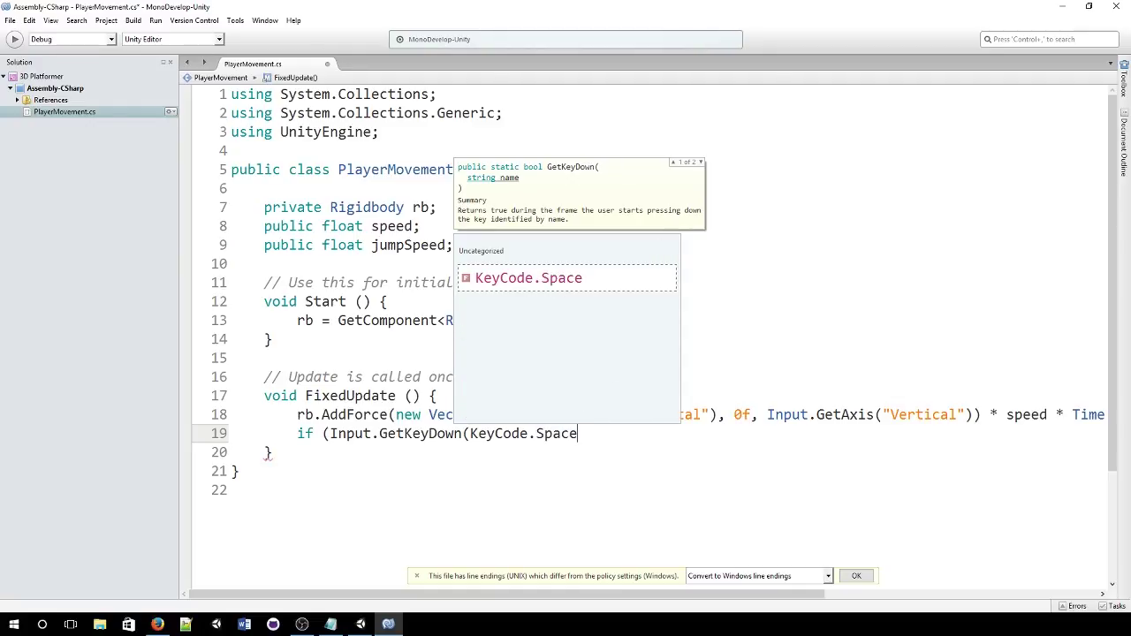
text())
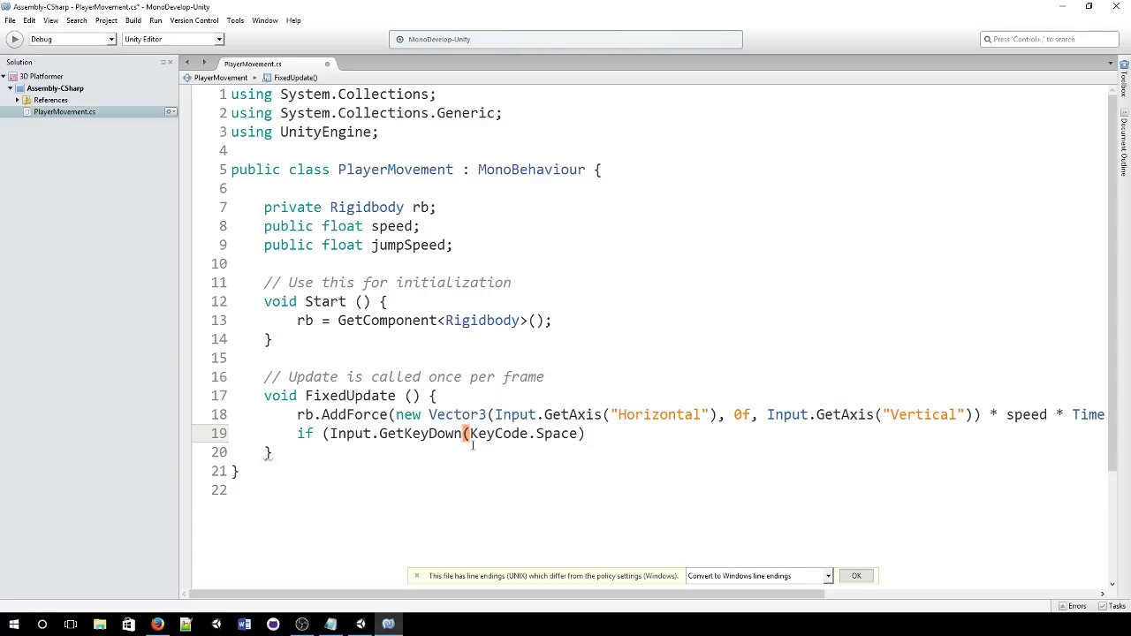
key(BackSpace)
key(BackSpace)
key(BackSpace)
key(BackSpace)
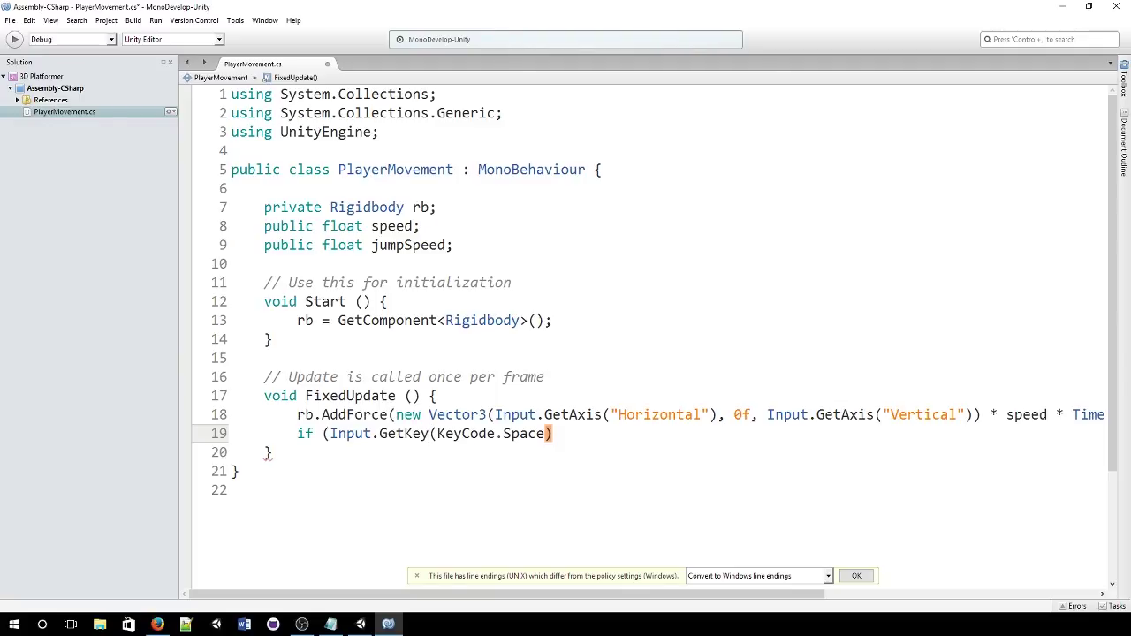
text(Up)
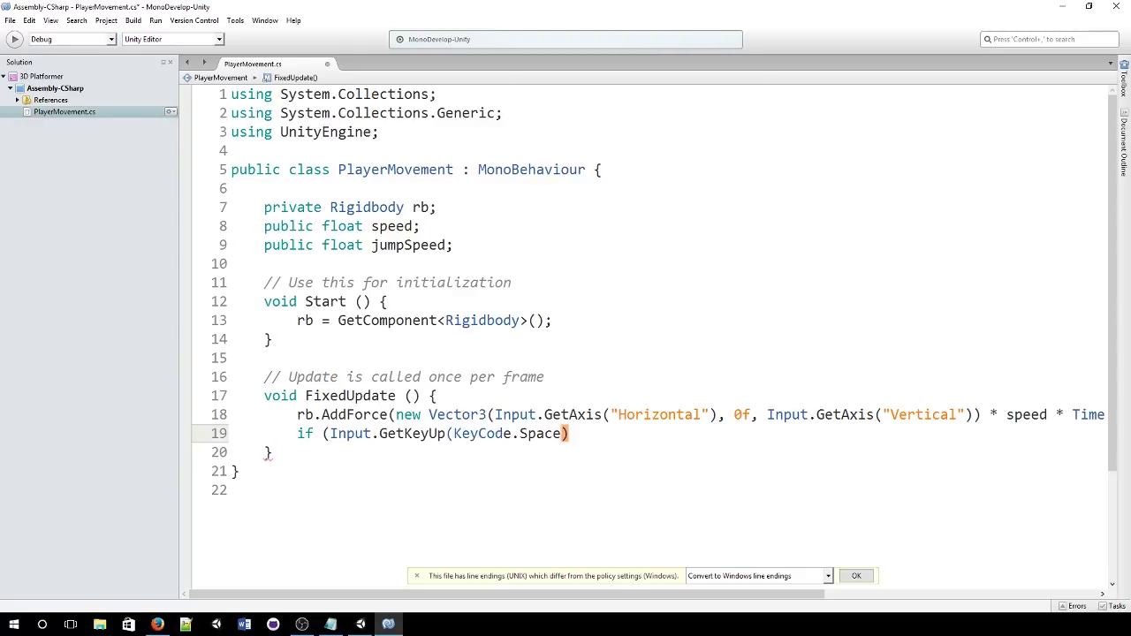
key(BackSpace)
key(BackSpace)
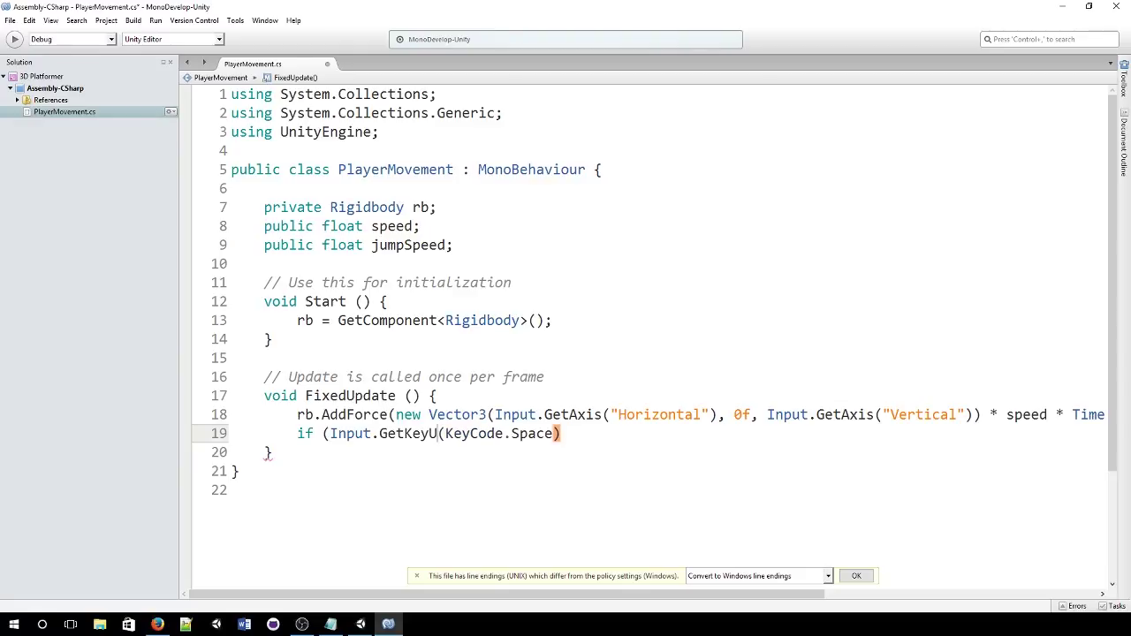
text(Down)
click(643, 429)
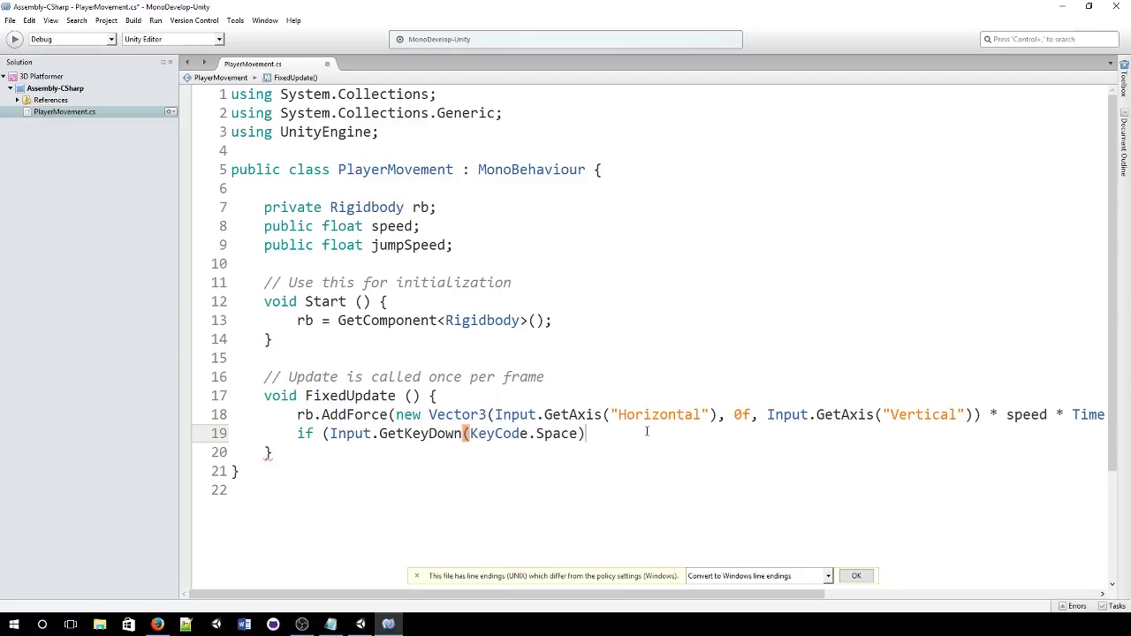
text(){)
key(Return)
key(Return)
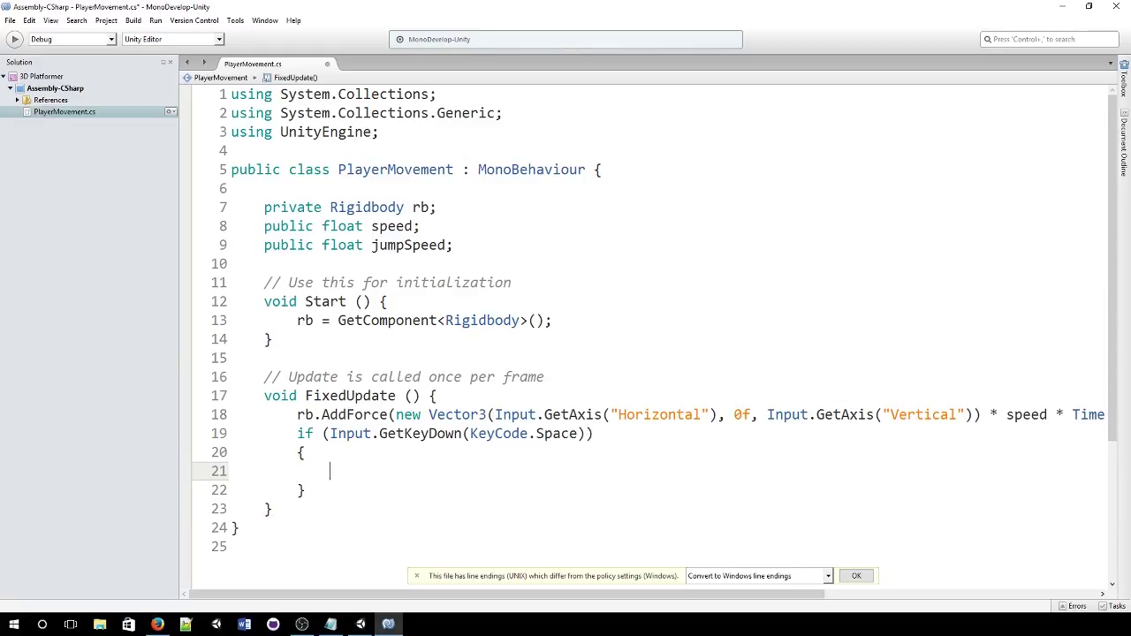
- Start line 21 as rb.AddForce(new Vector3(0f, jumpSpeed, 0f), ...) inside the Space-key check
text(rb.add)
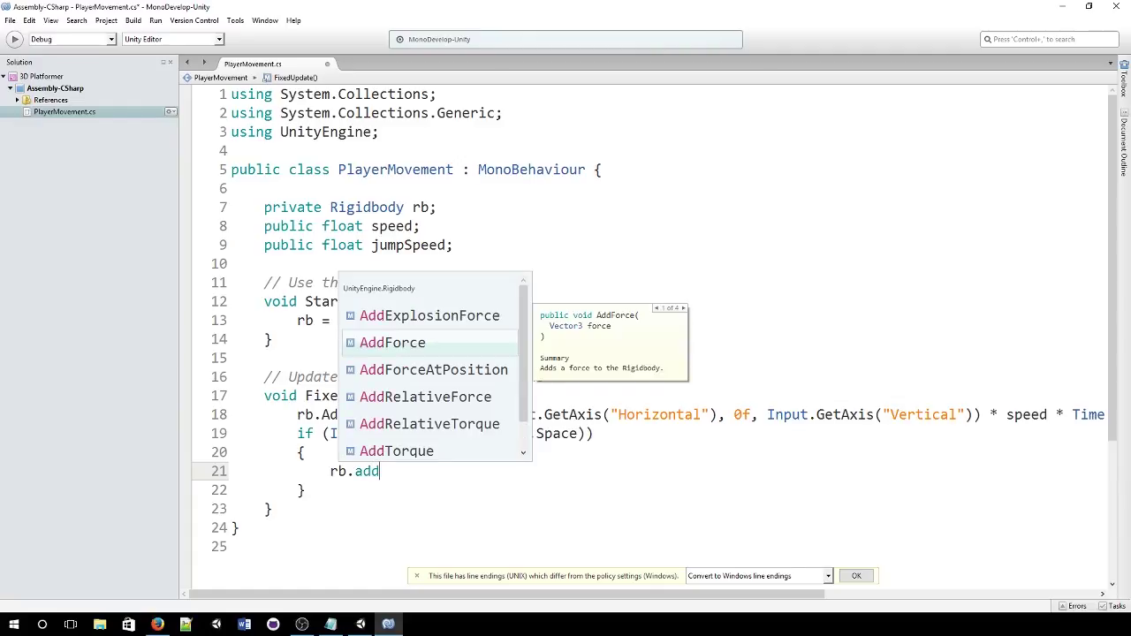
key(Return)
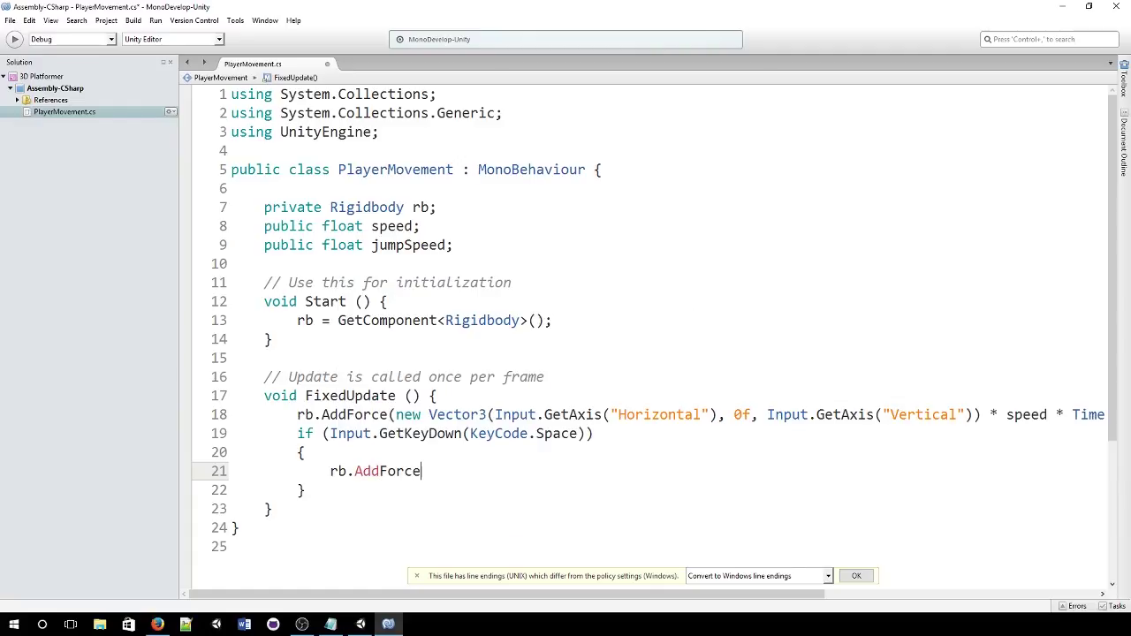
text(()
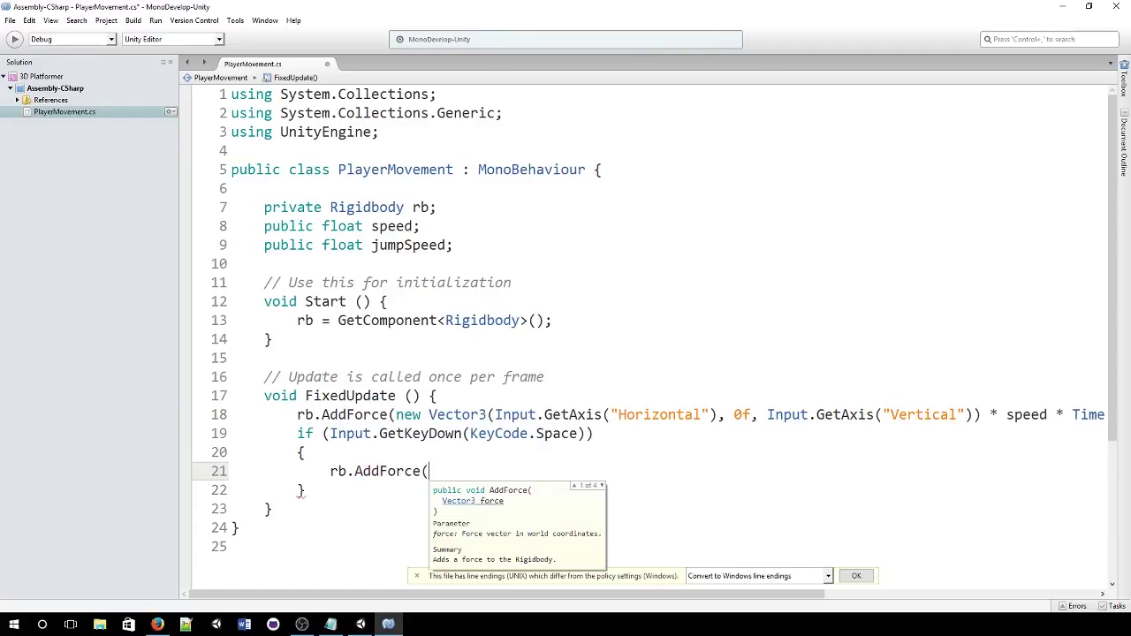
text(0f,)
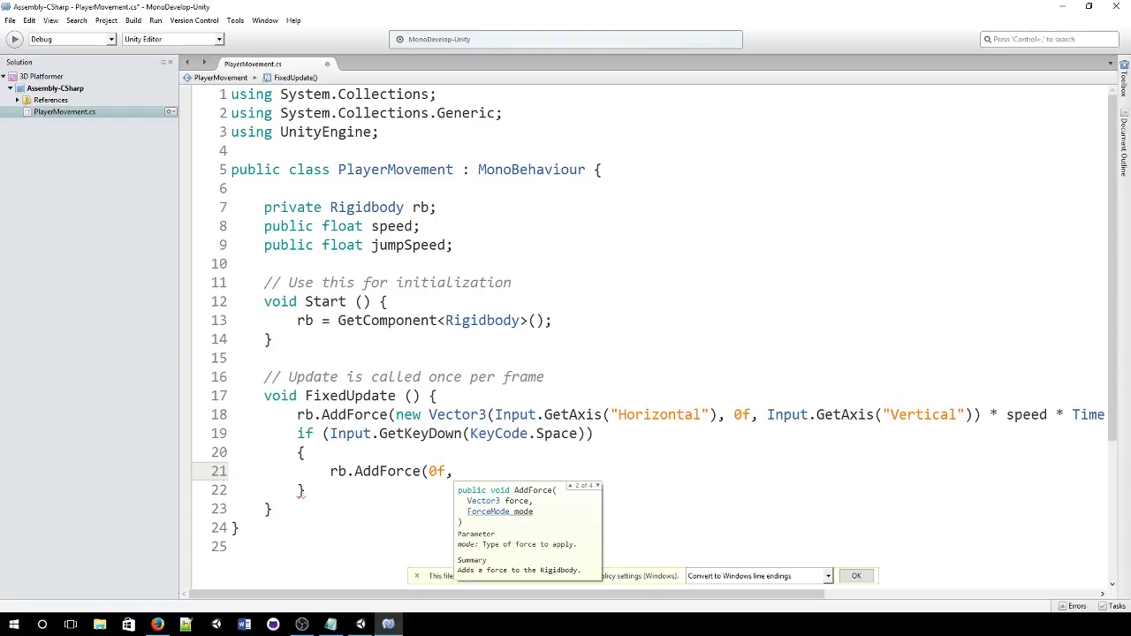
text( jump)
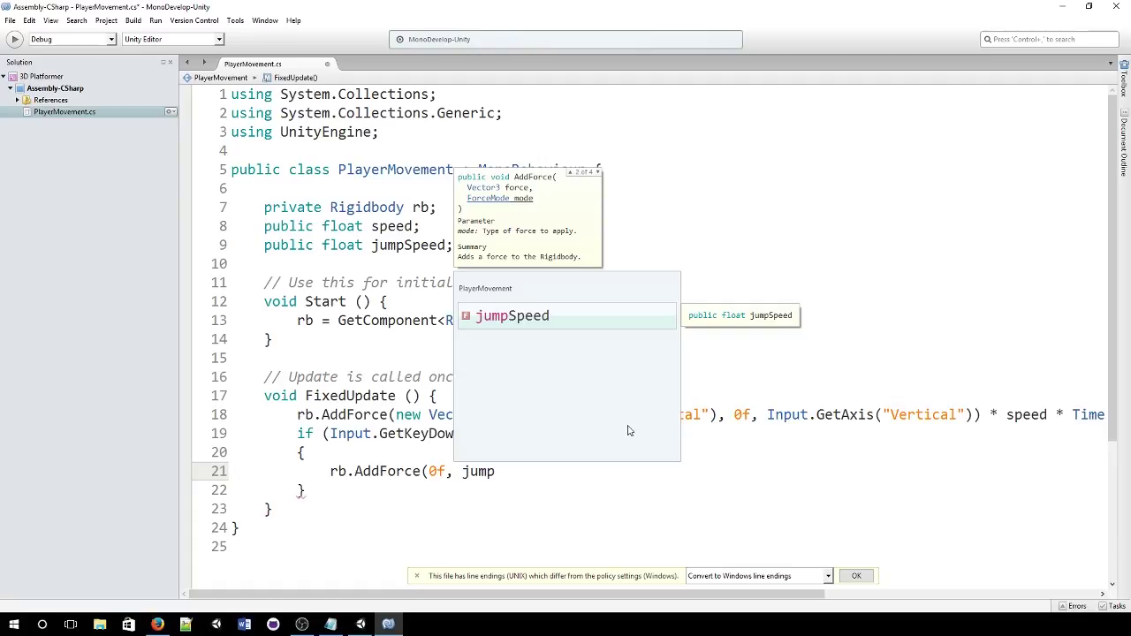
key(BackSpace)
key(BackSpace)
key(BackSpace)
key(BackSpace)
key(BackSpace)
key(BackSpace)
key(BackSpace)
key(BackSpace)
text(new)
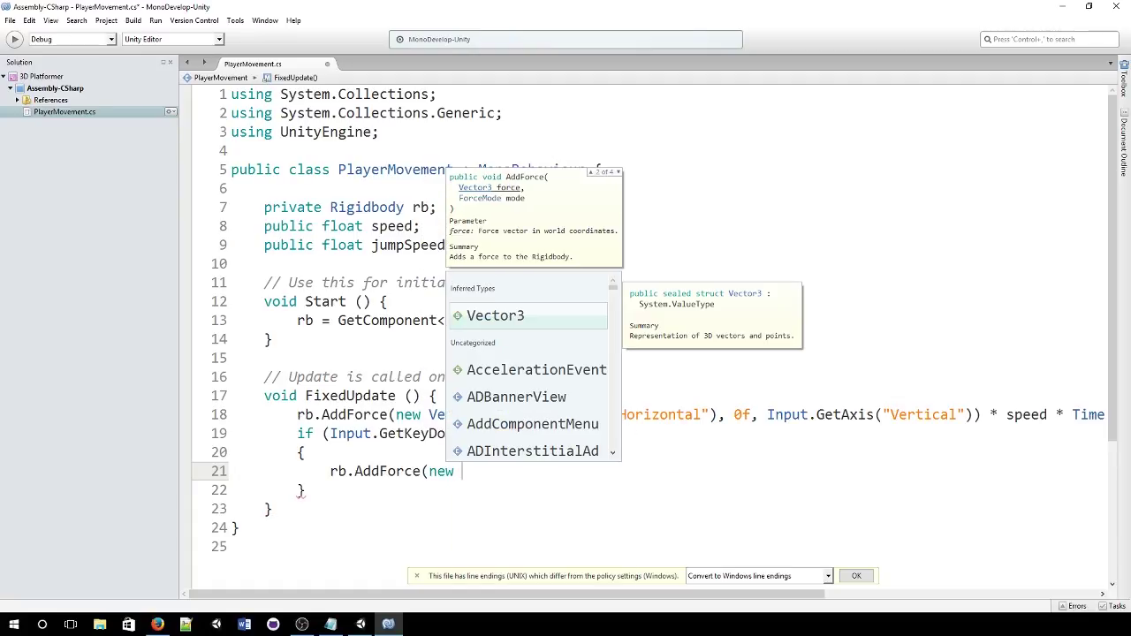
key(Return)
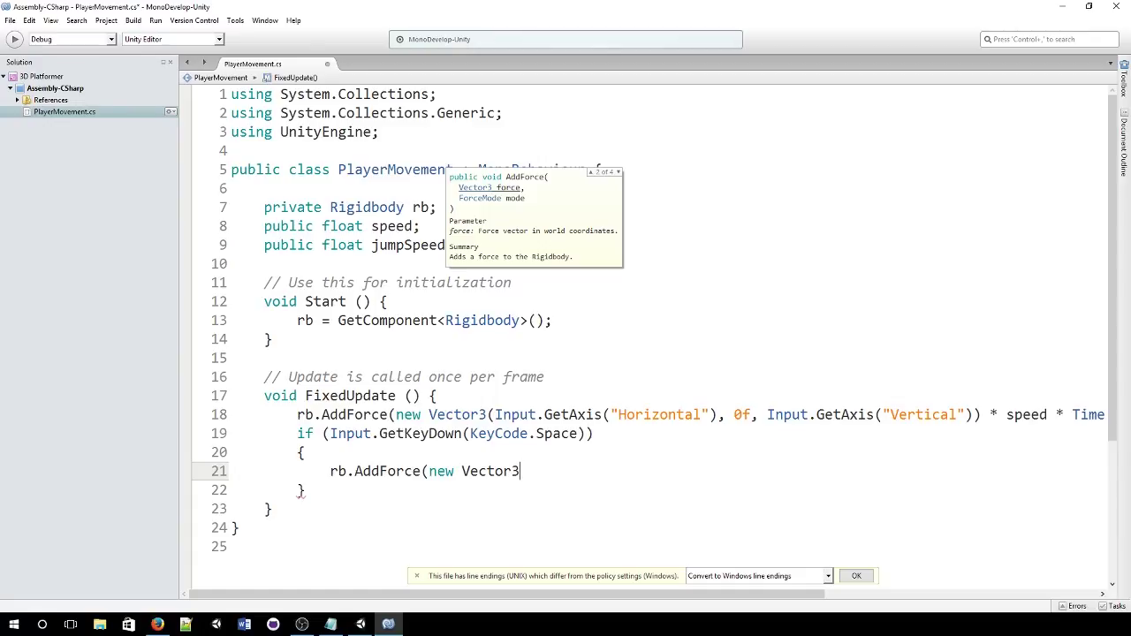
text(()
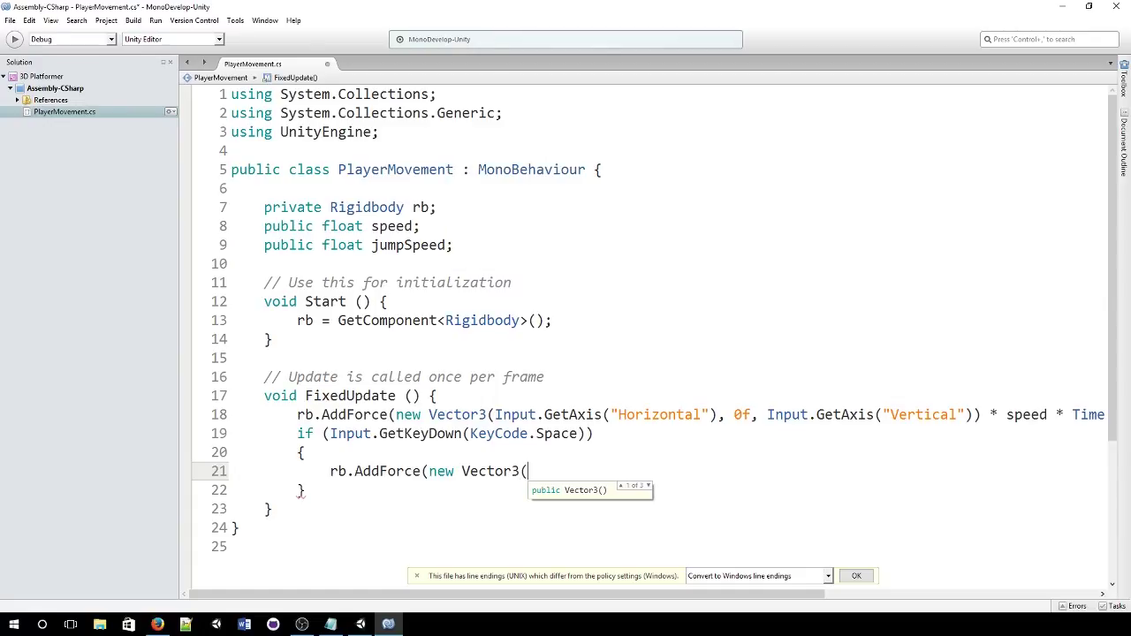
text(0f)
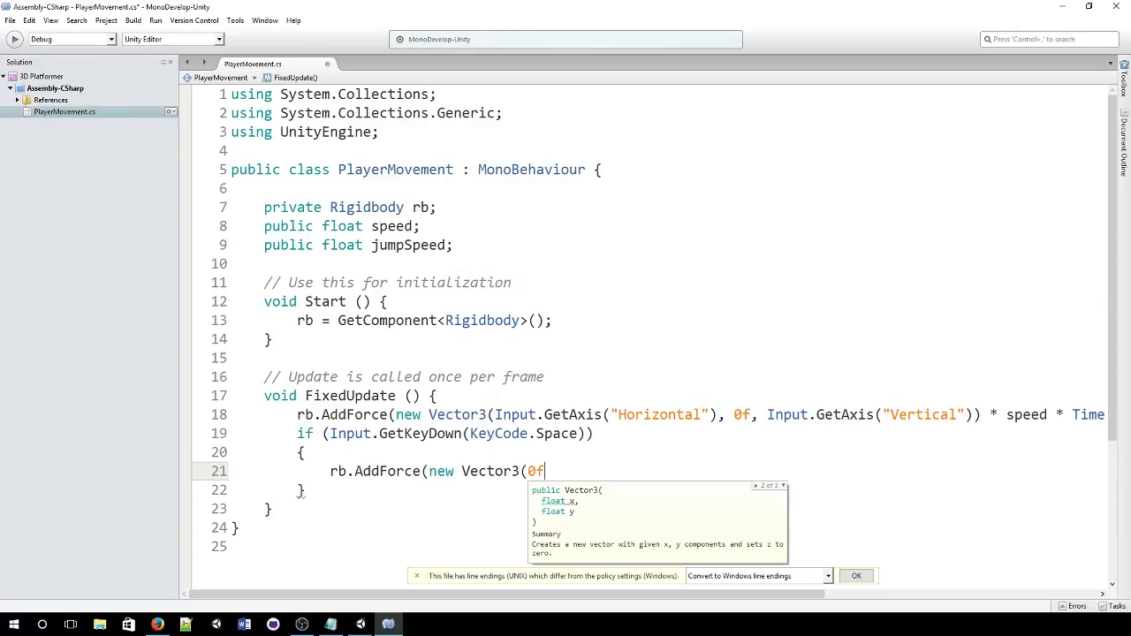
text(,)
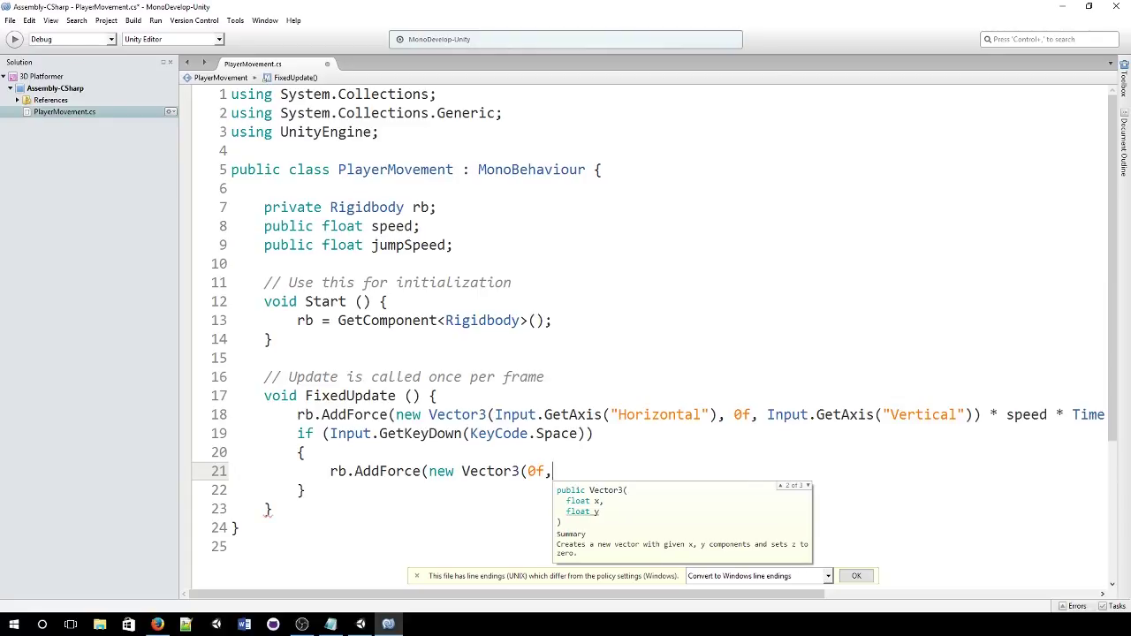
text( jump)
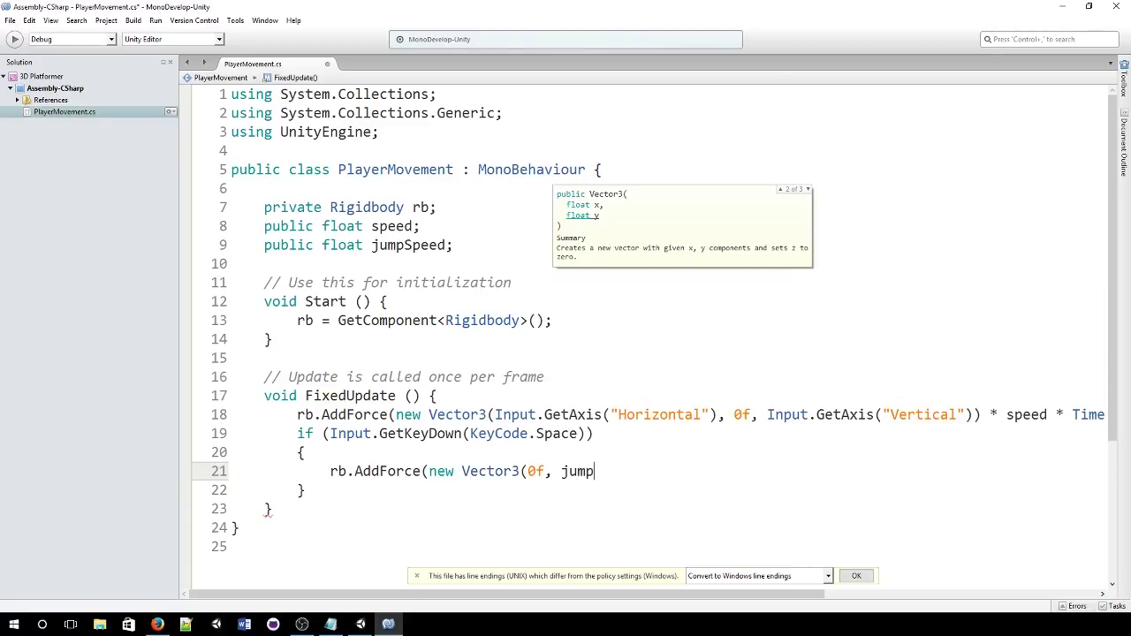
text(Speed, )
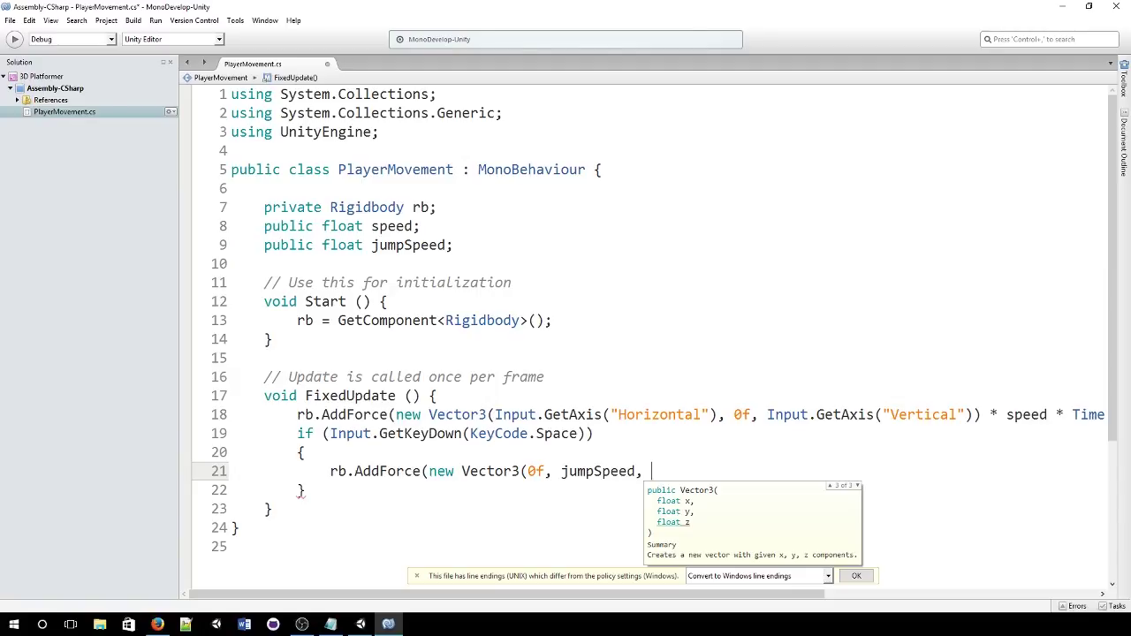
text(0f))
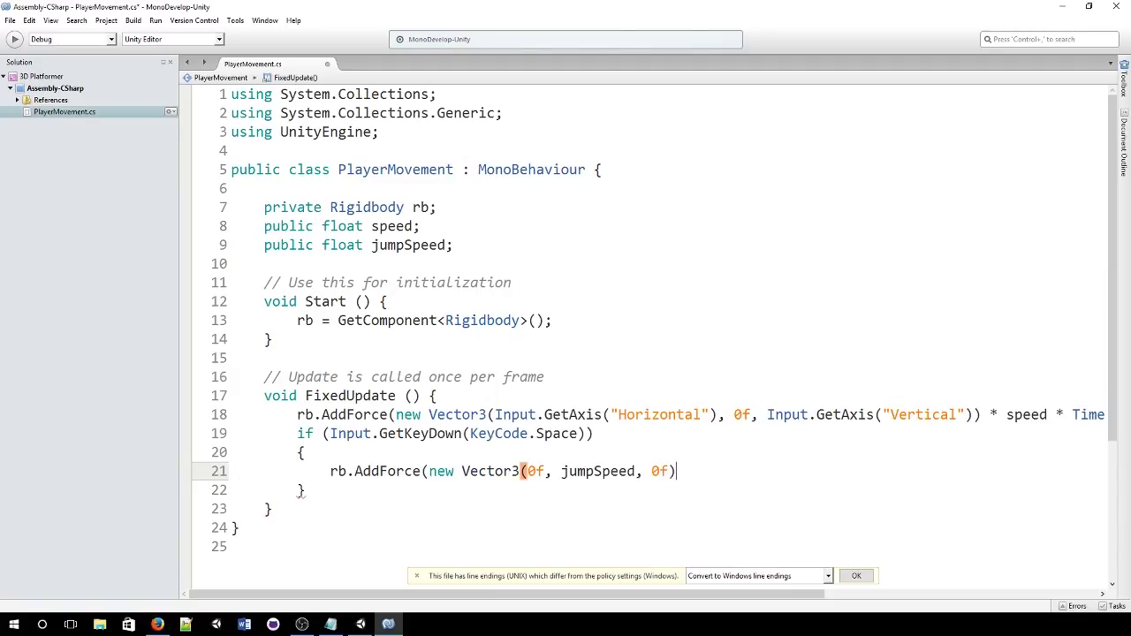
text(, F)
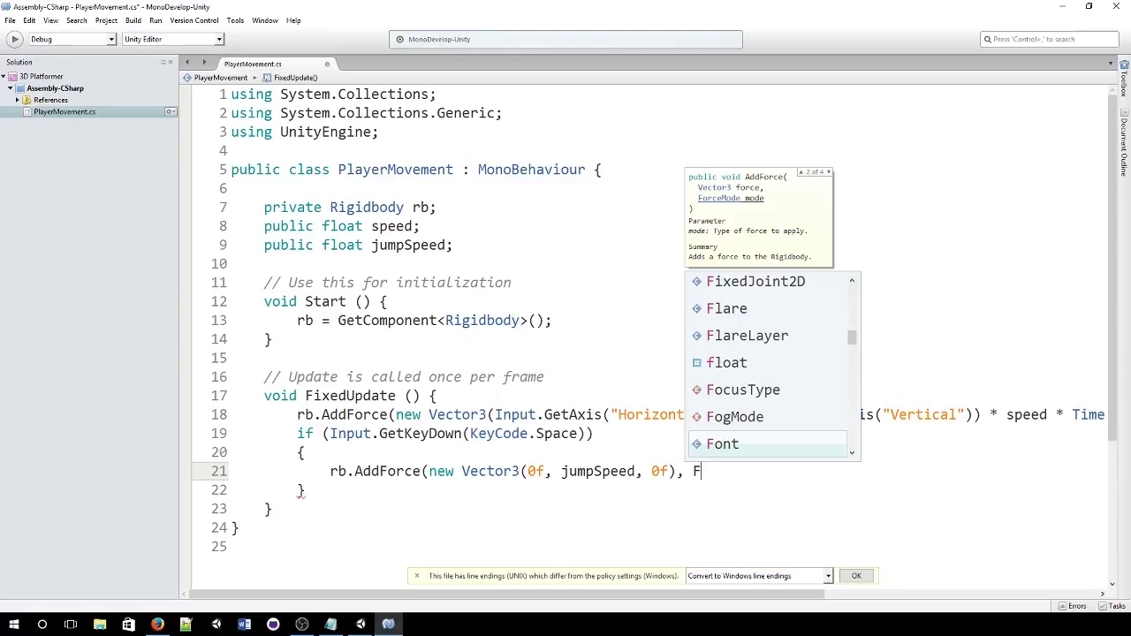
text(orc)
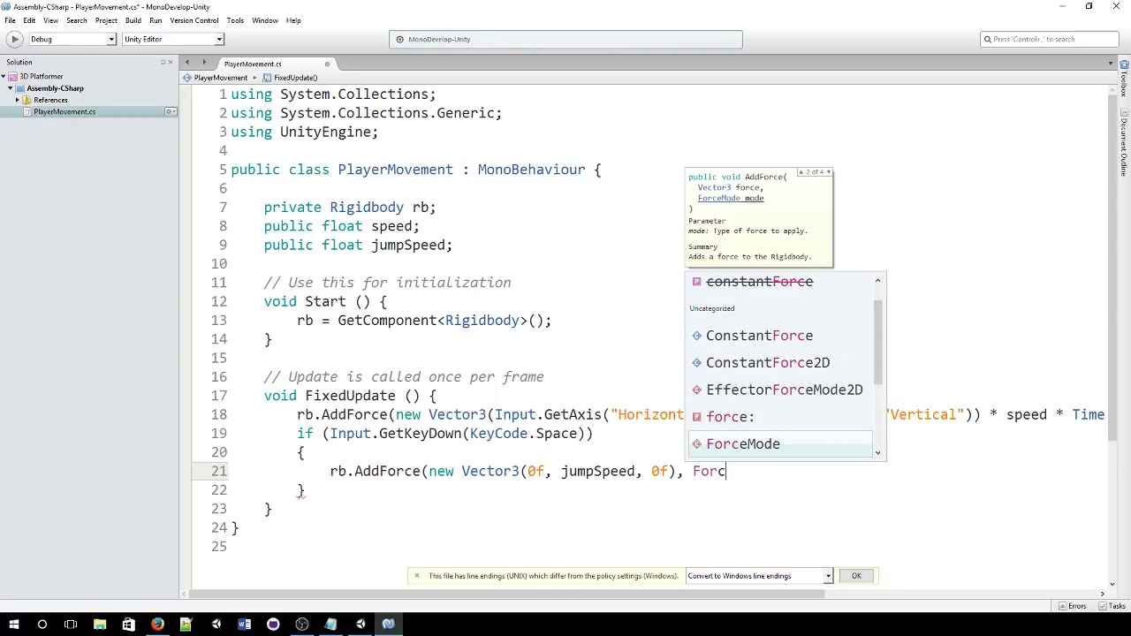
- Finish the AddForce call with ForceMode.Impulse and close the statement with a semicolon
key(Up)
key(Return)
key(BackSpace)
key(BackSpace)
key(BackSpace)
key(BackSpace)
key(BackSpace)
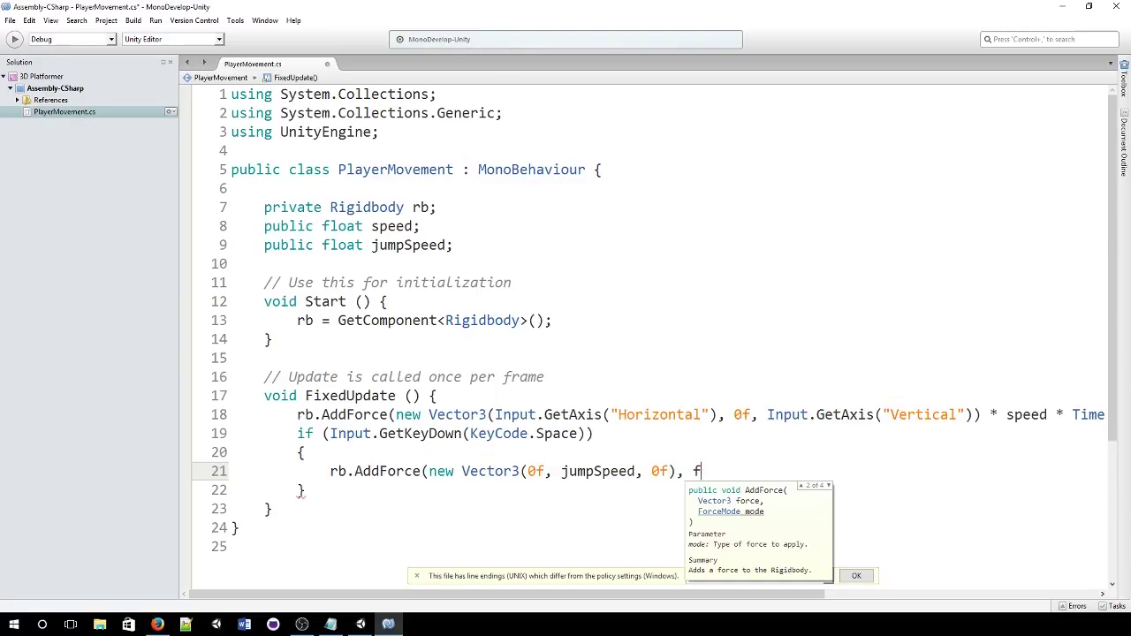
text(Forcem)
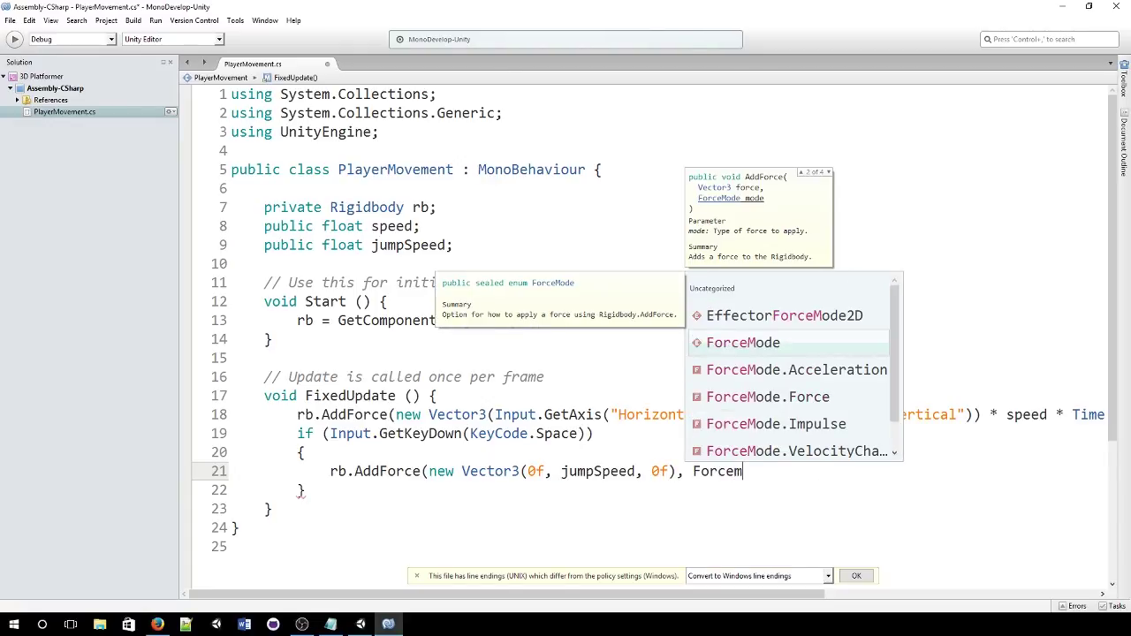
key(Return)
text(.Imp)
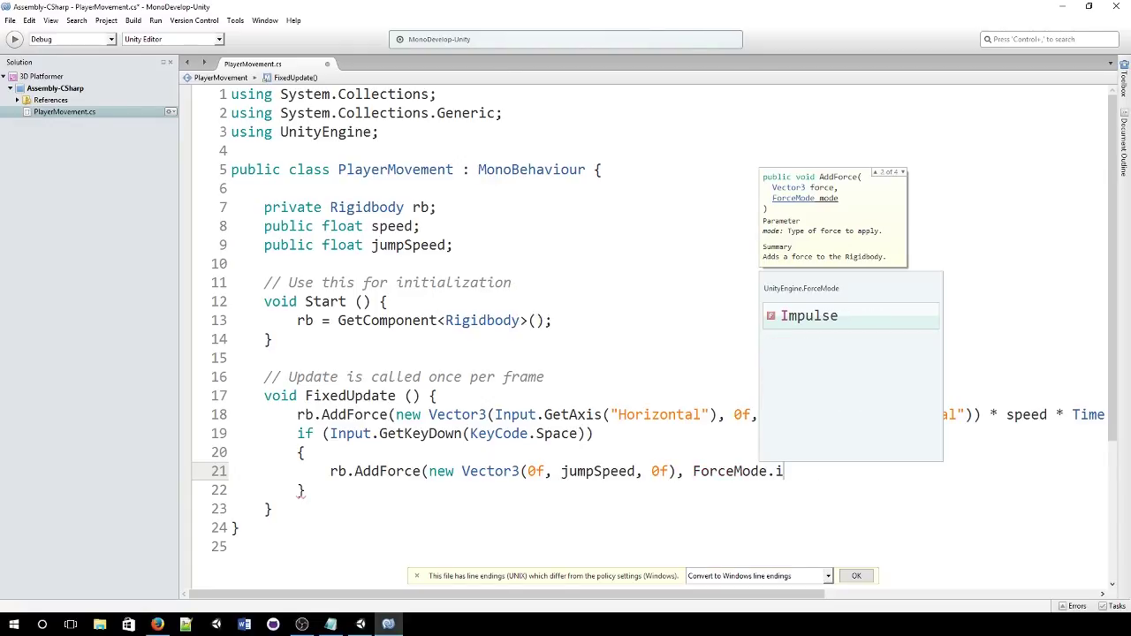
key(Return)
text())
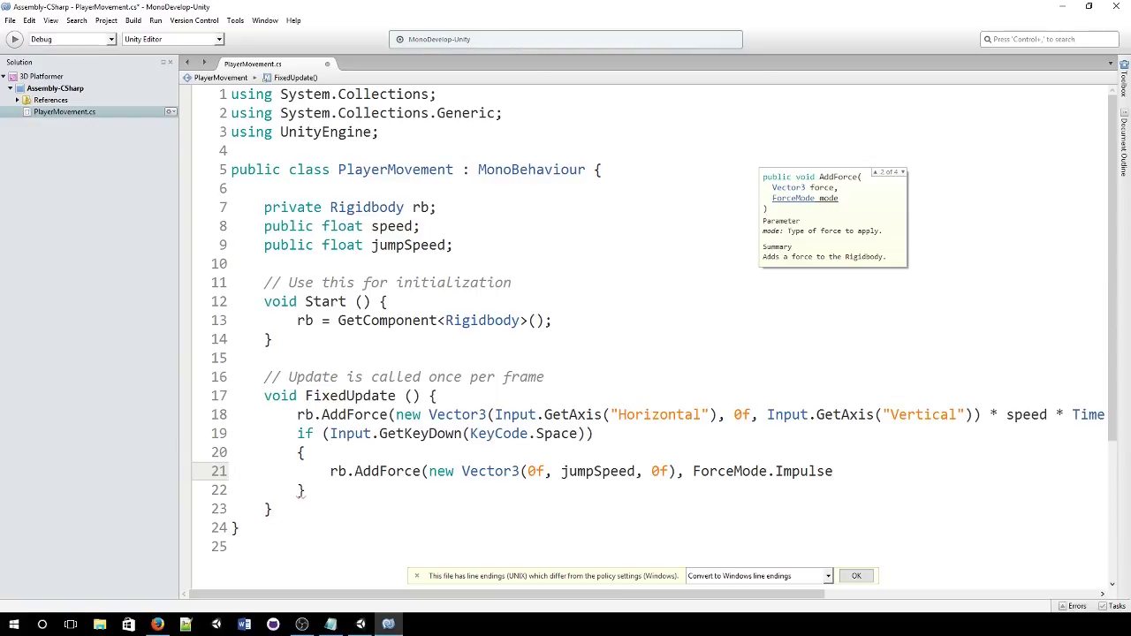
text(;)
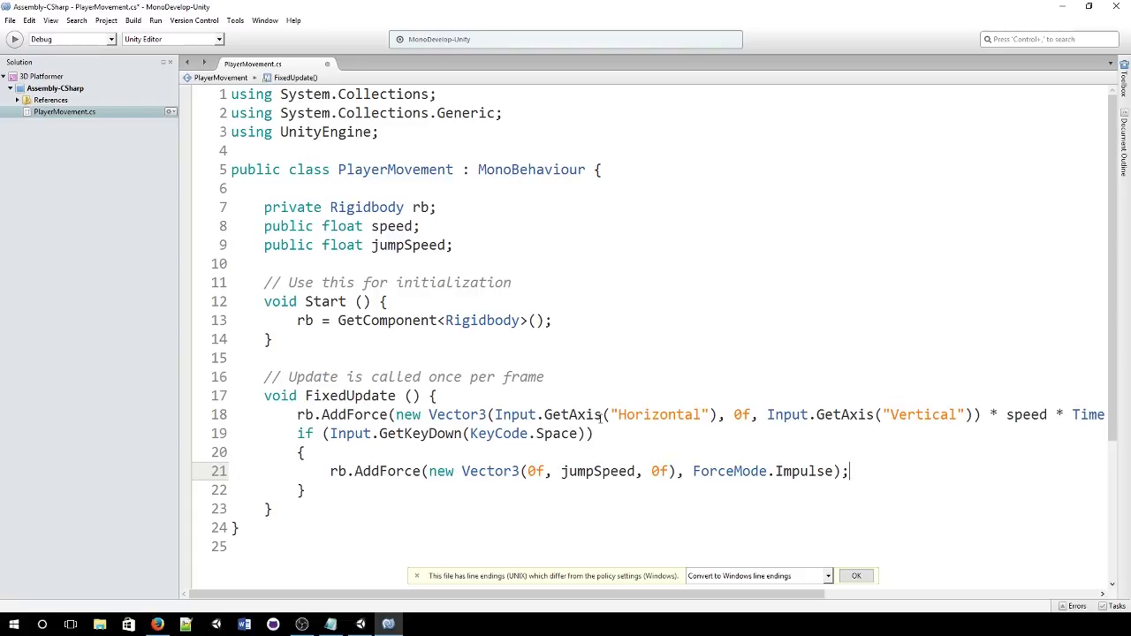
- Back in Unity, set the Player's Player Movement Jump Speed to 10
mouse_move(589, 416)
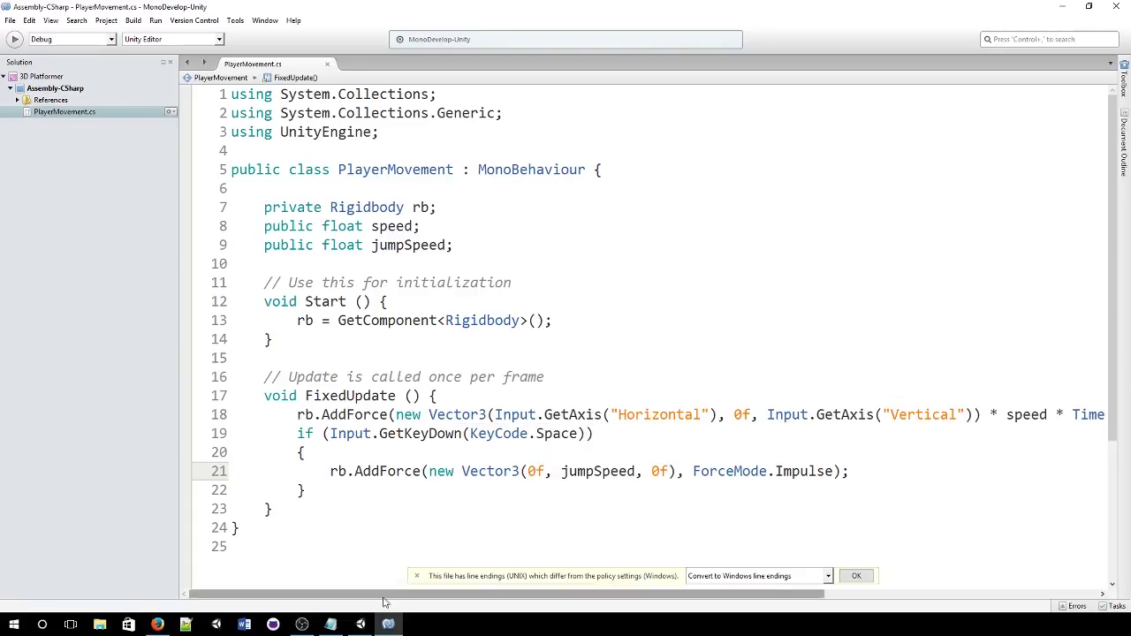
click(360, 625)
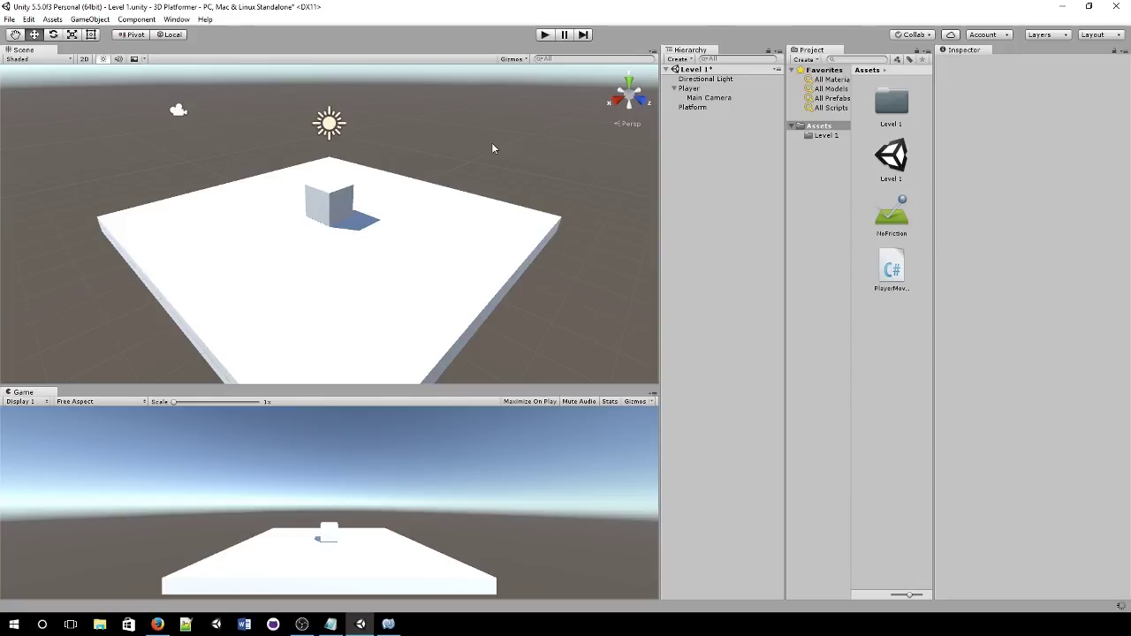
click(544, 35)
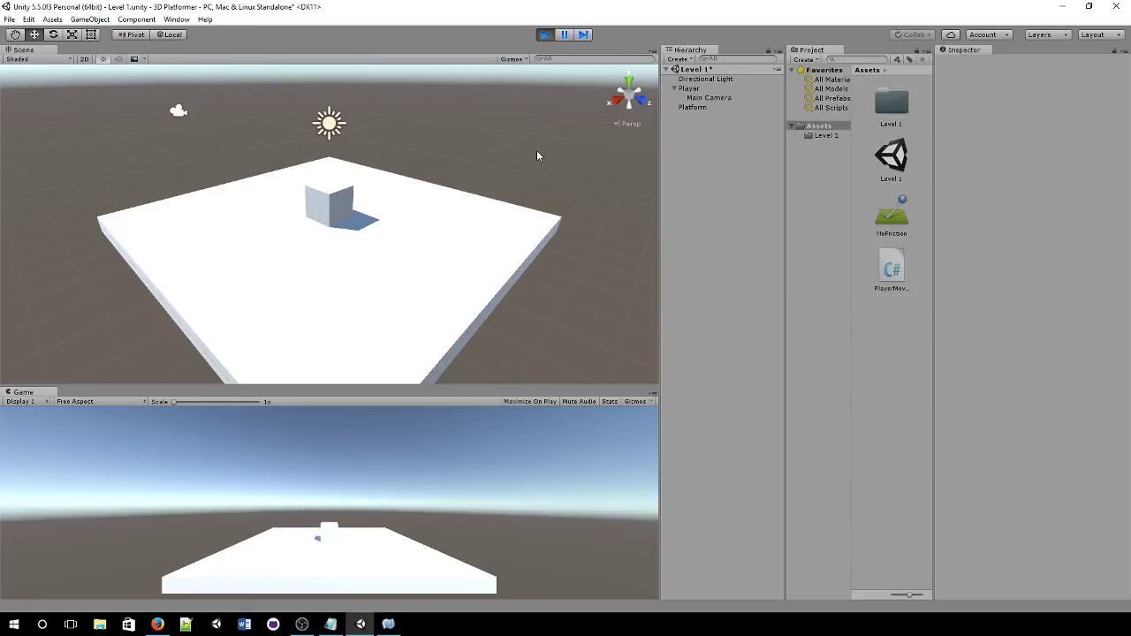
click(544, 35)
click(708, 90)
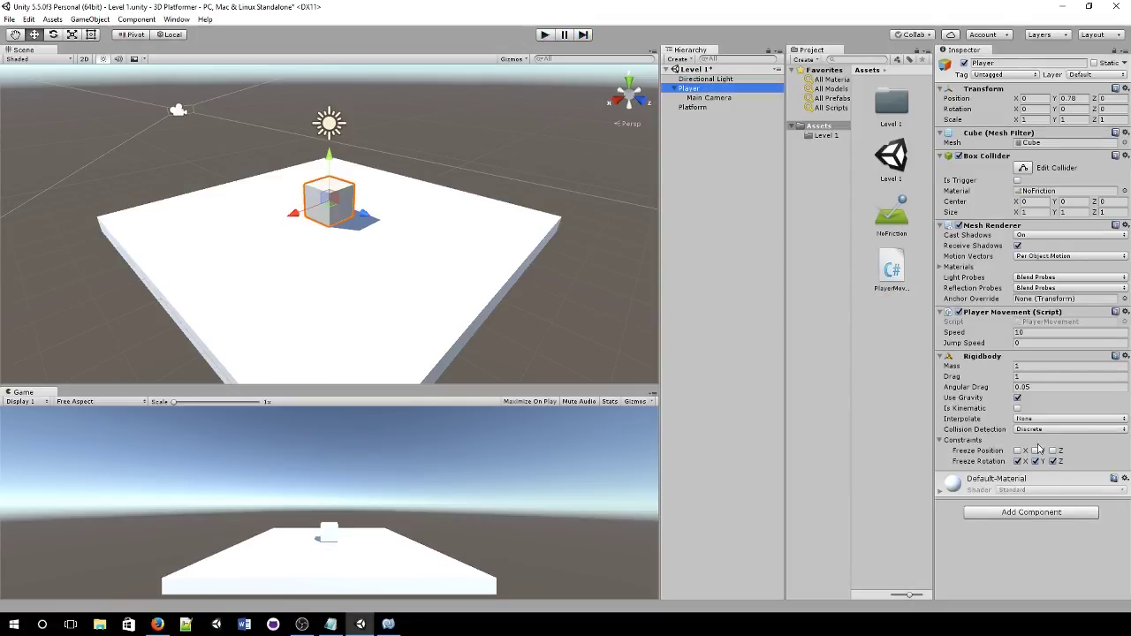
click(1028, 342)
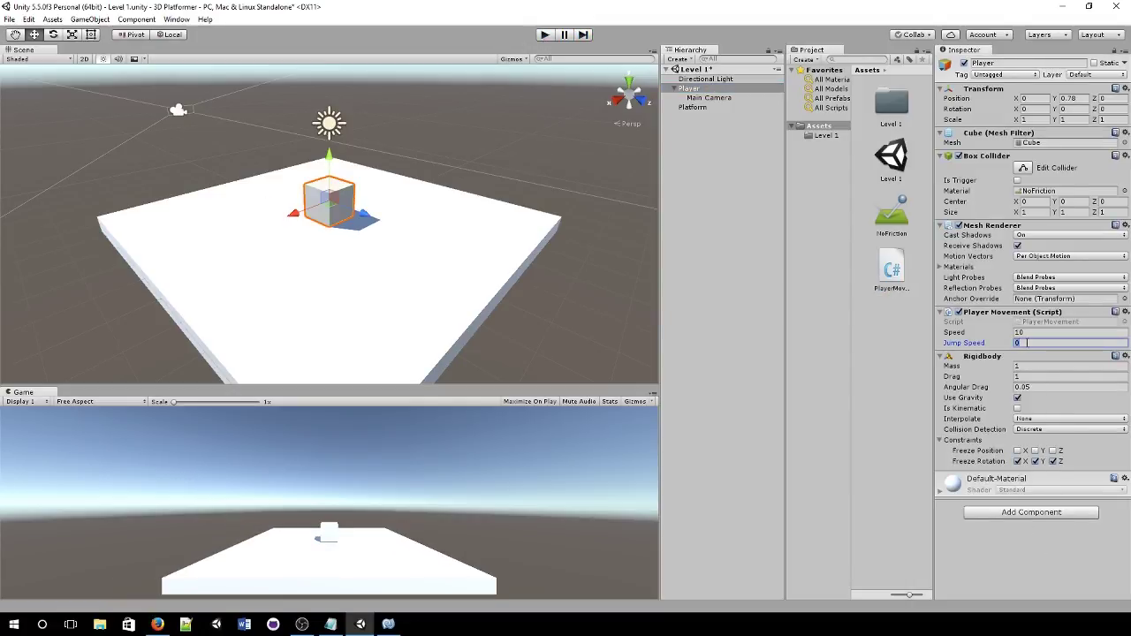
text(10)
click(541, 35)
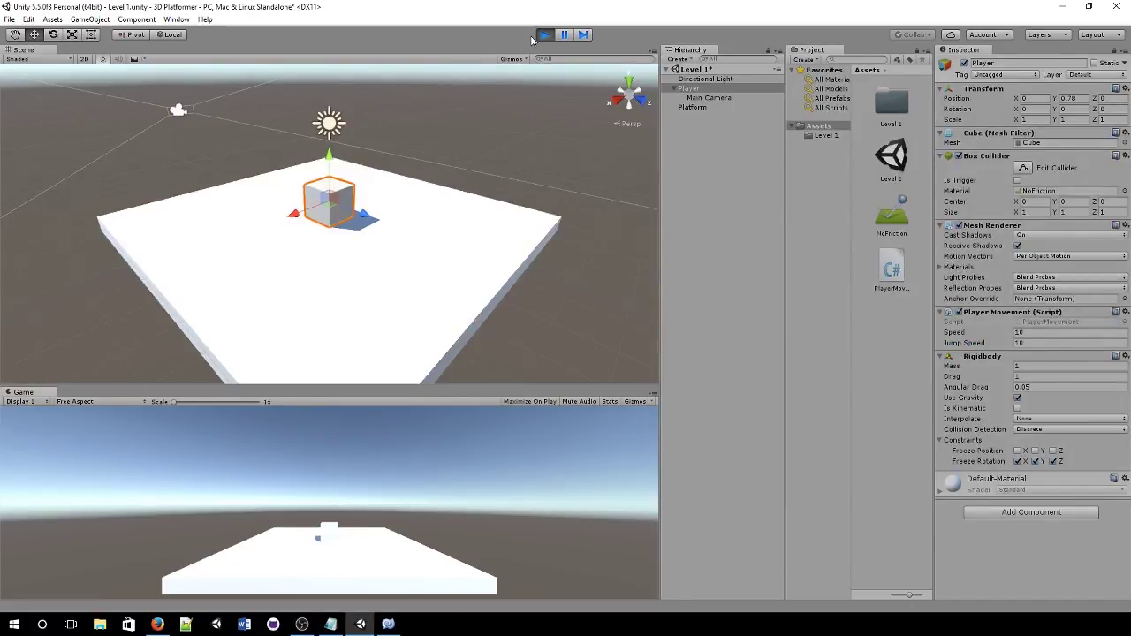
- Play-test jumping with Space and steering with A and D, then stop play mode
key(space)
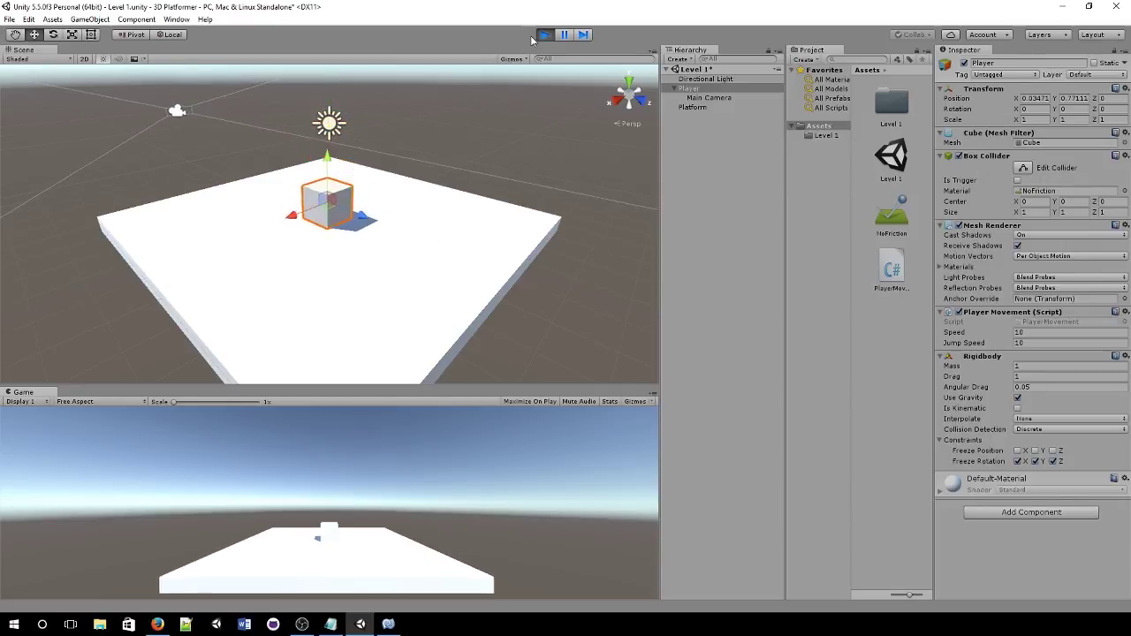
key(d)
key(space)
key(space)
key(a)
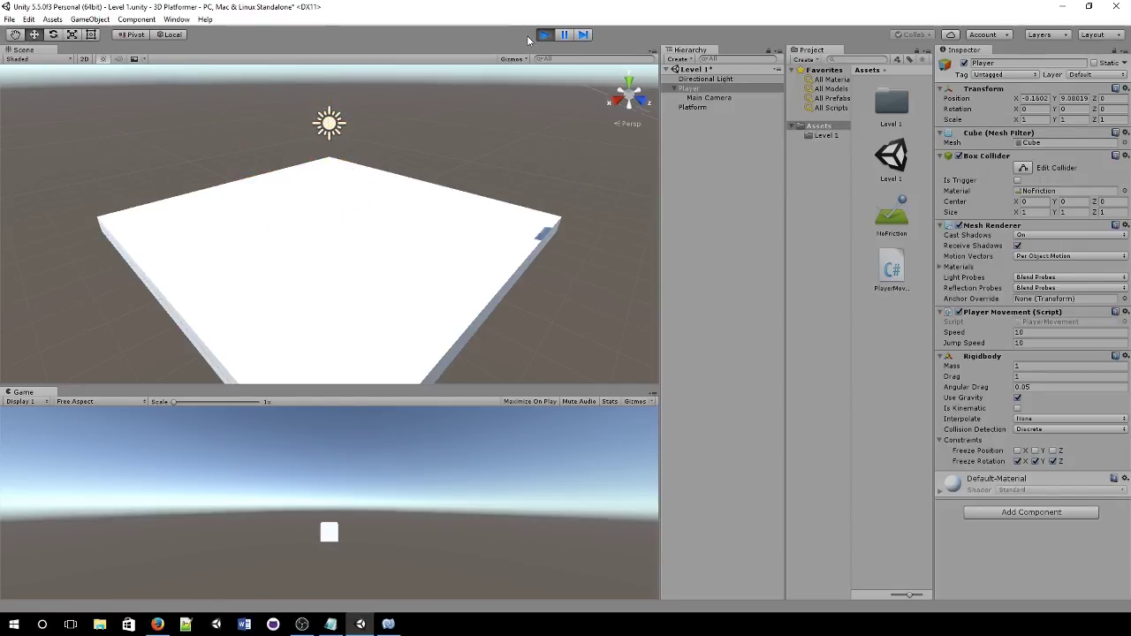
key(d)
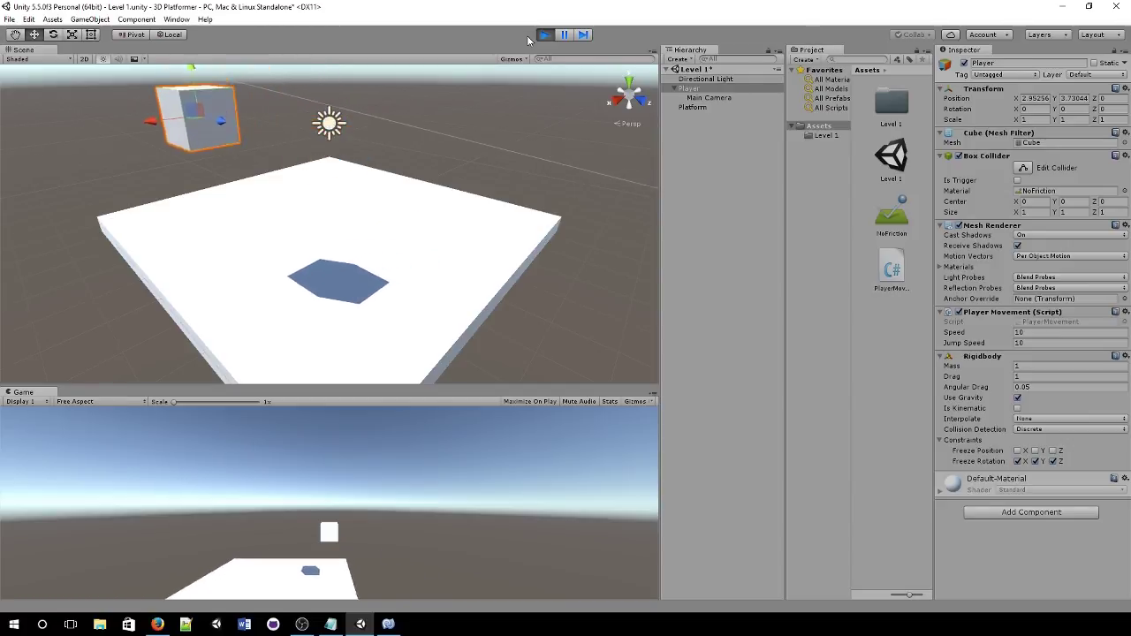
key(a)
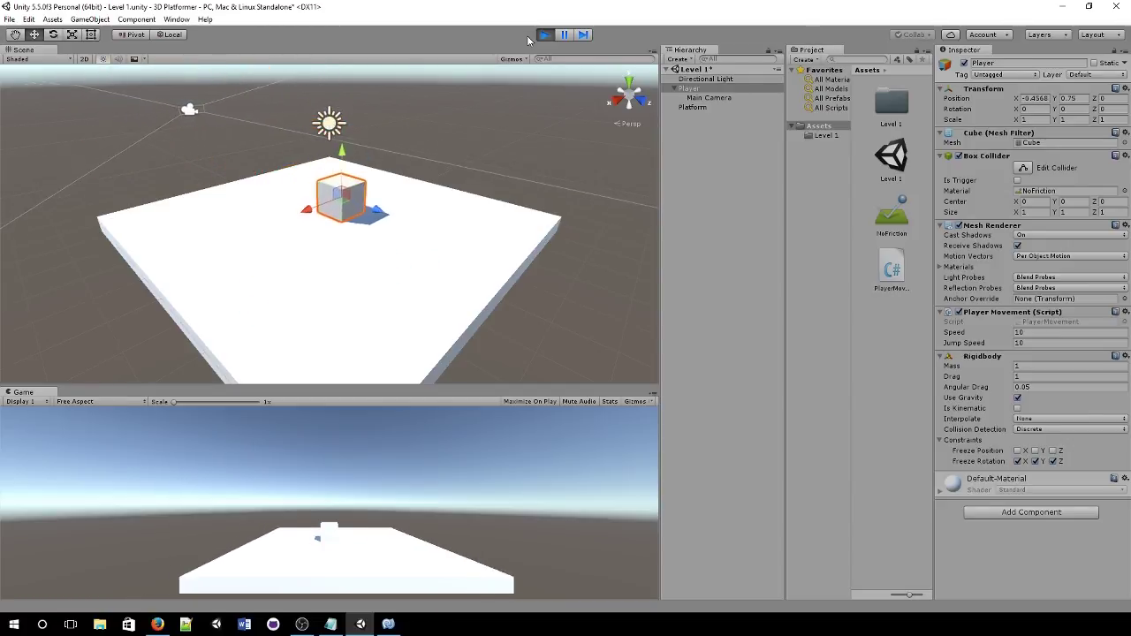
key(a)
click(544, 35)
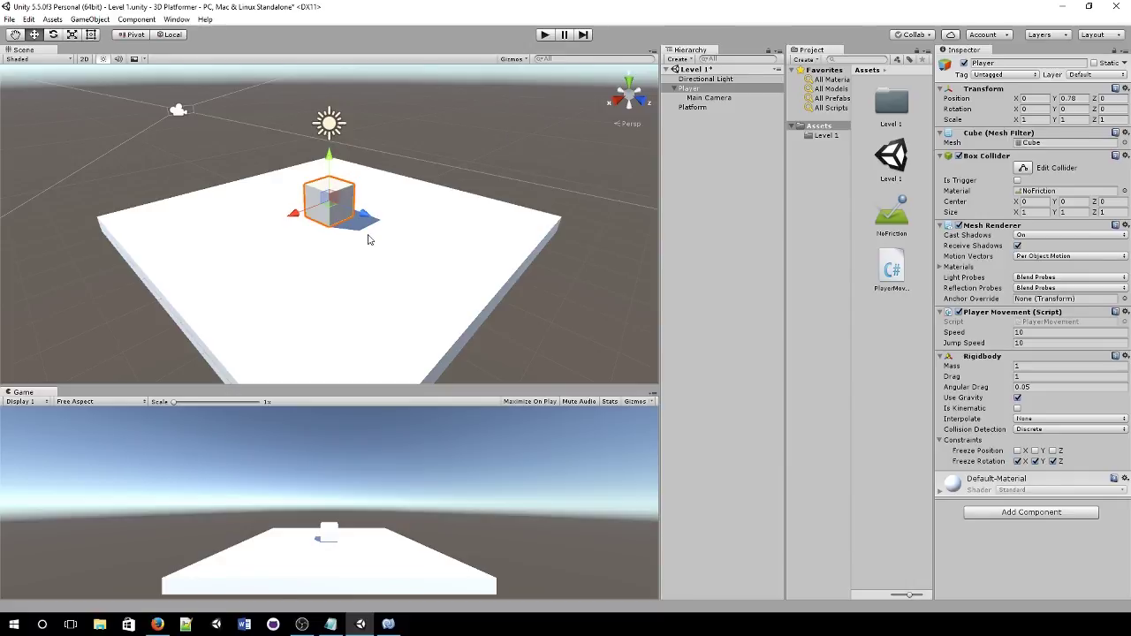
- Add a second Box Collider to the Player, mark it Is Trigger, and set Size Y to 1.2
key(f)
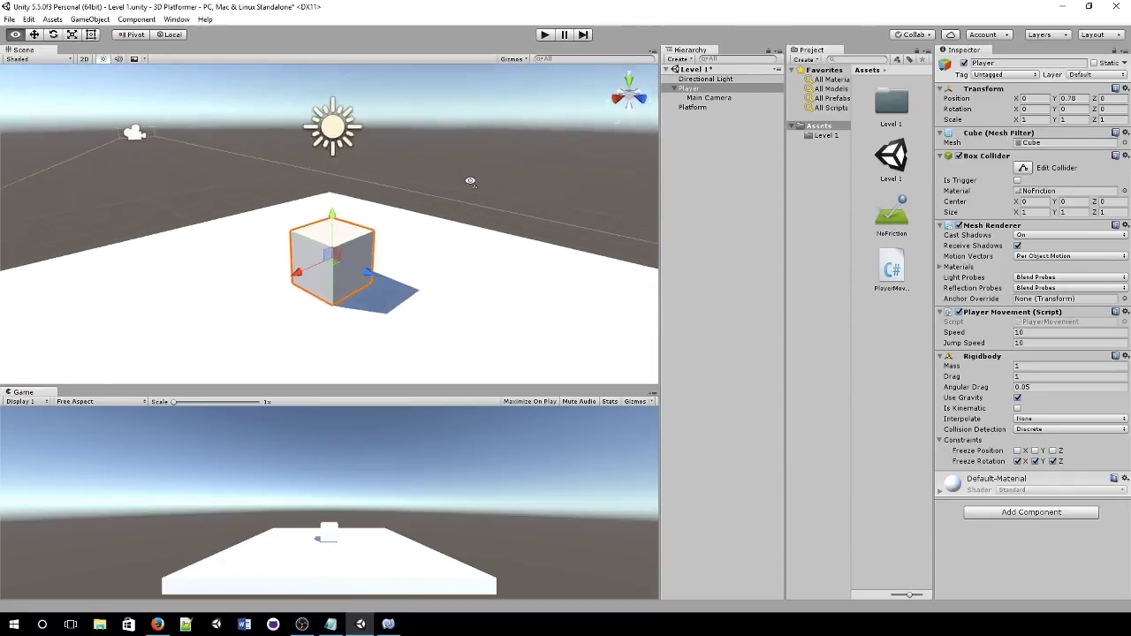
click(1056, 514)
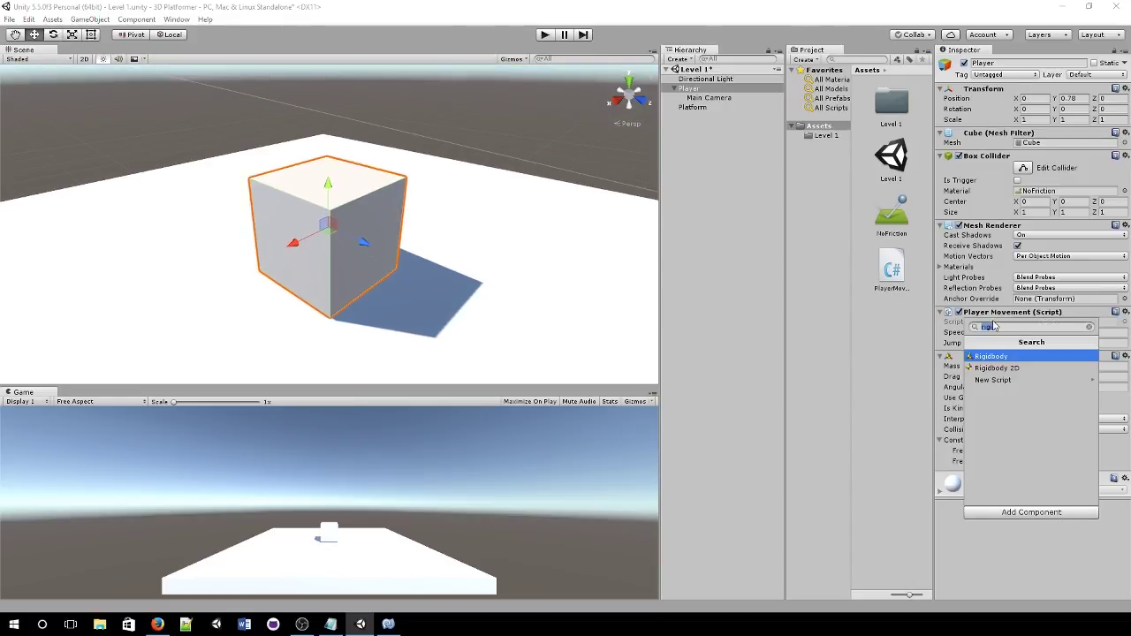
key(BackSpace)
text(box)
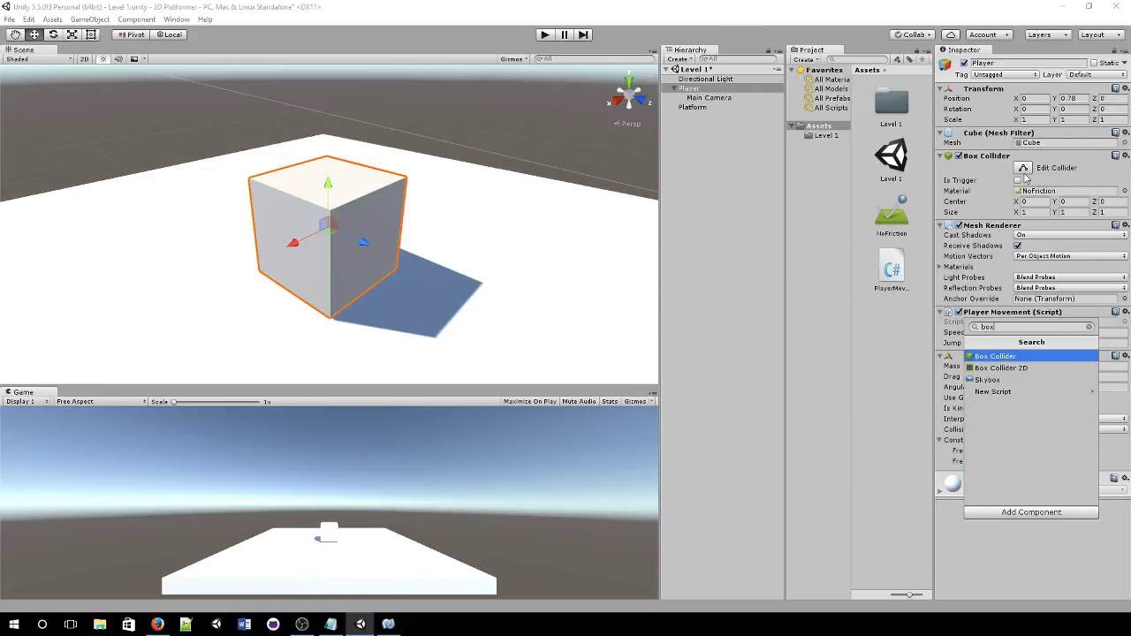
click(1006, 357)
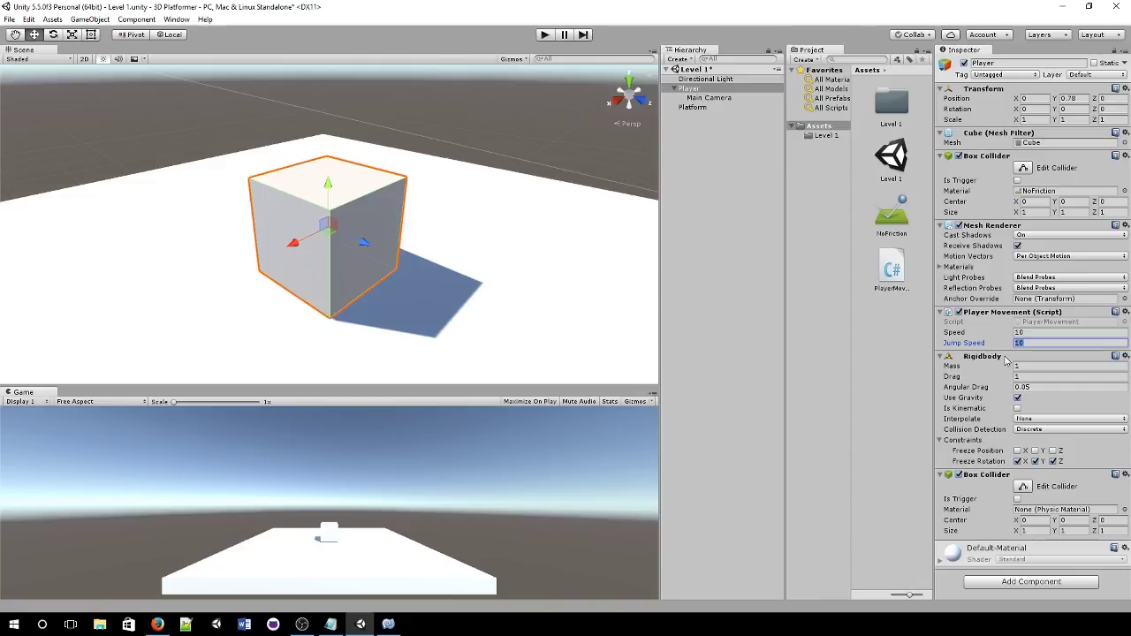
click(1018, 500)
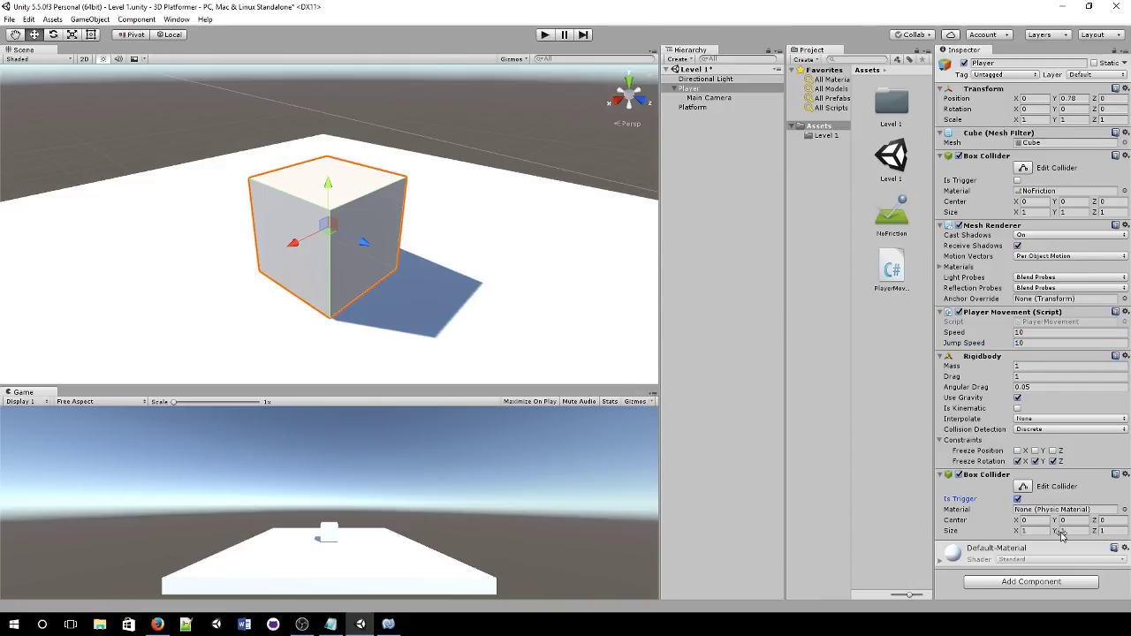
drag(1058, 537, 1060, 537)
text(1.2)
- Raise the Player cube above the platform to Y 4.514
alt+drag(274, 265, 411, 221)
drag(362, 189, 360, 86)
alt+drag(386, 208, 390, 150)
scroll(391, 150, down, 8)
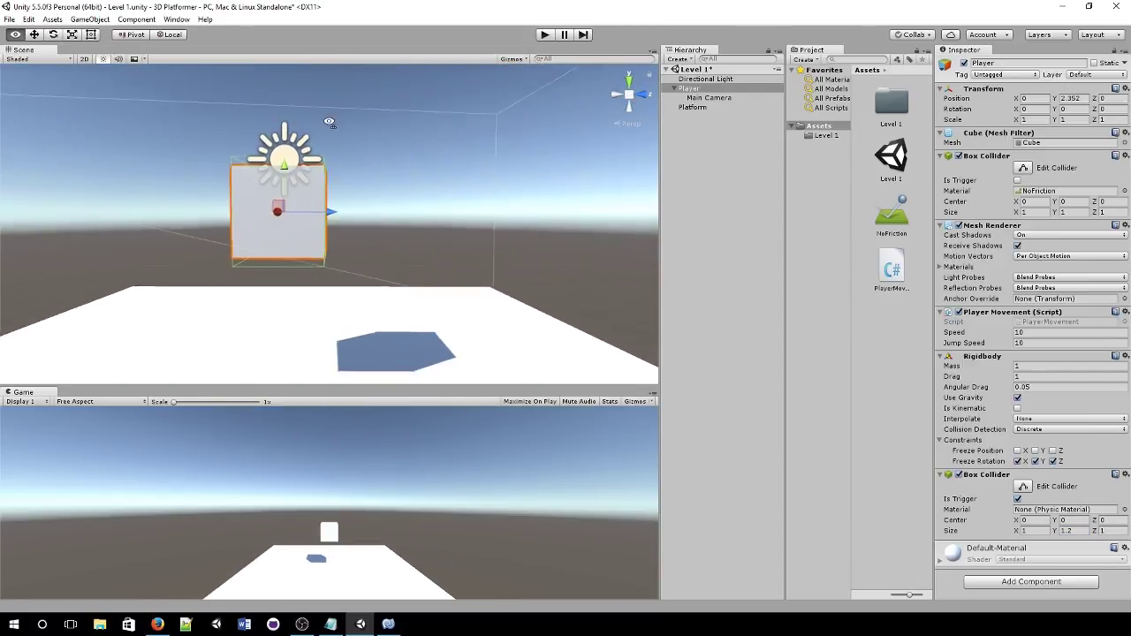
click(340, 155)
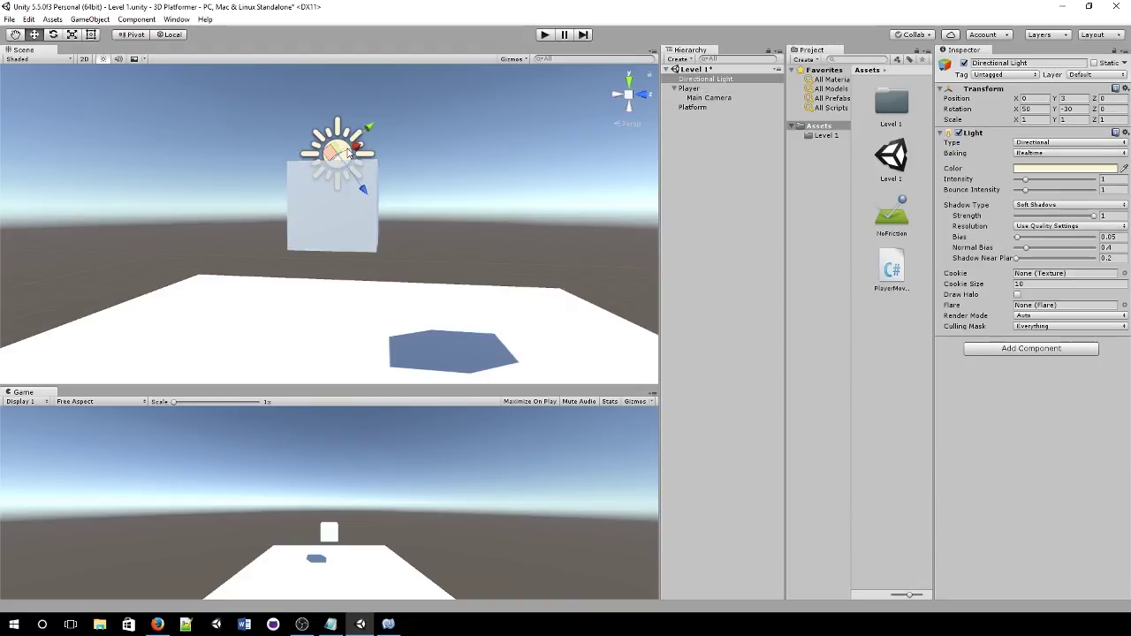
alt+drag(355, 152, 449, 194)
click(451, 195)
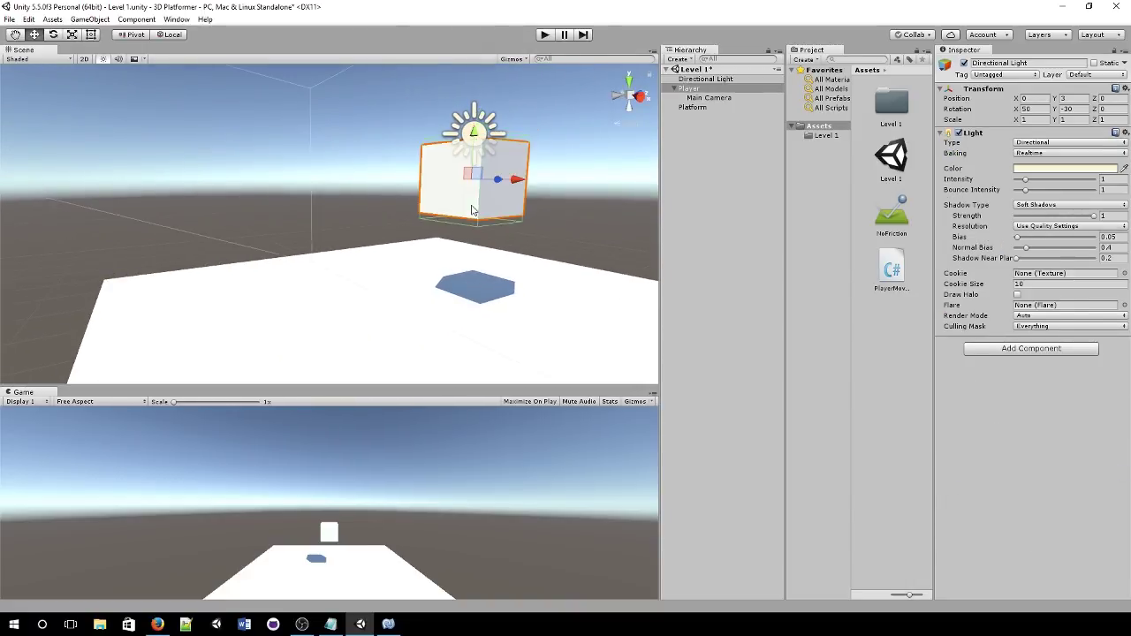
drag(482, 132, 500, 54)
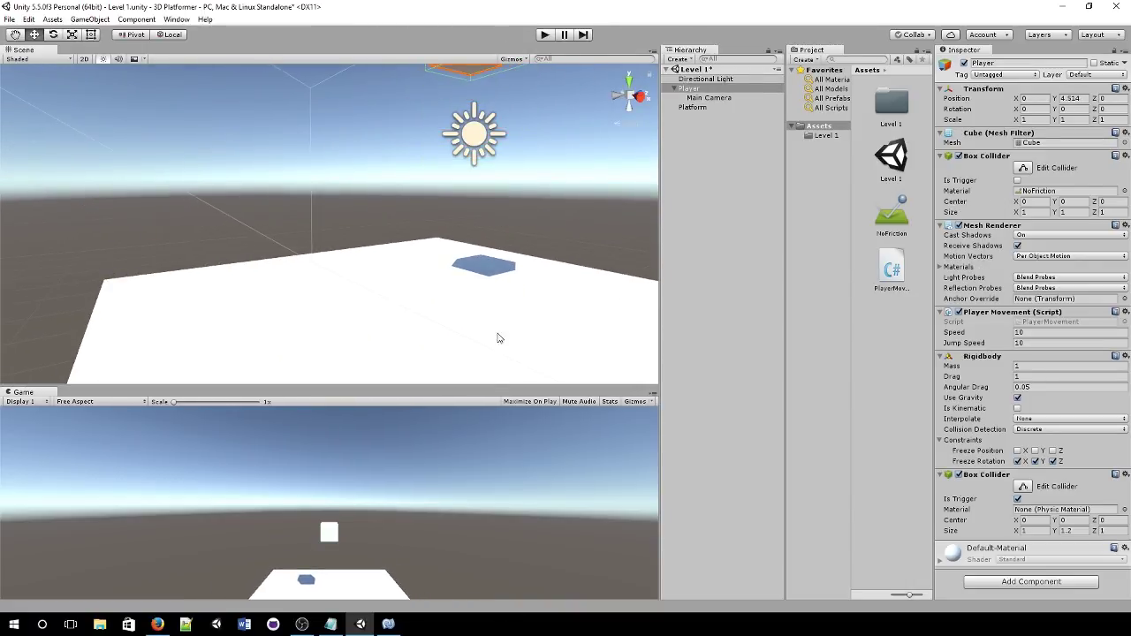
alt+drag(510, 281, 463, 198)
click(486, 253)
click(358, 222)
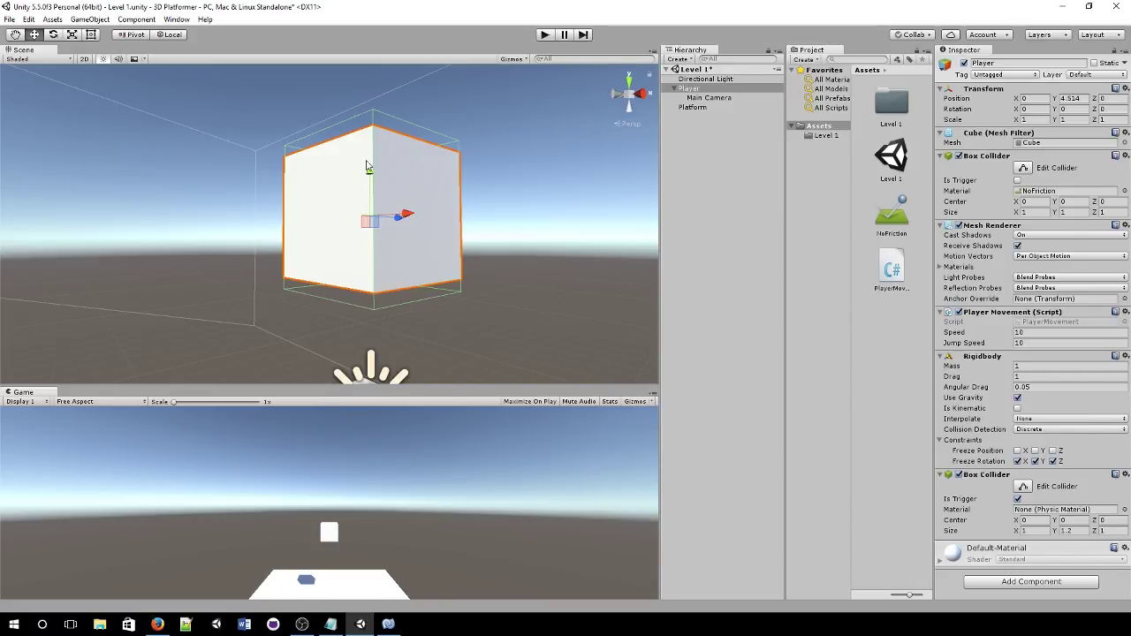
- Declare a private bool grounded below jumpSpeed and set grounded = false in Start()
click(386, 626)
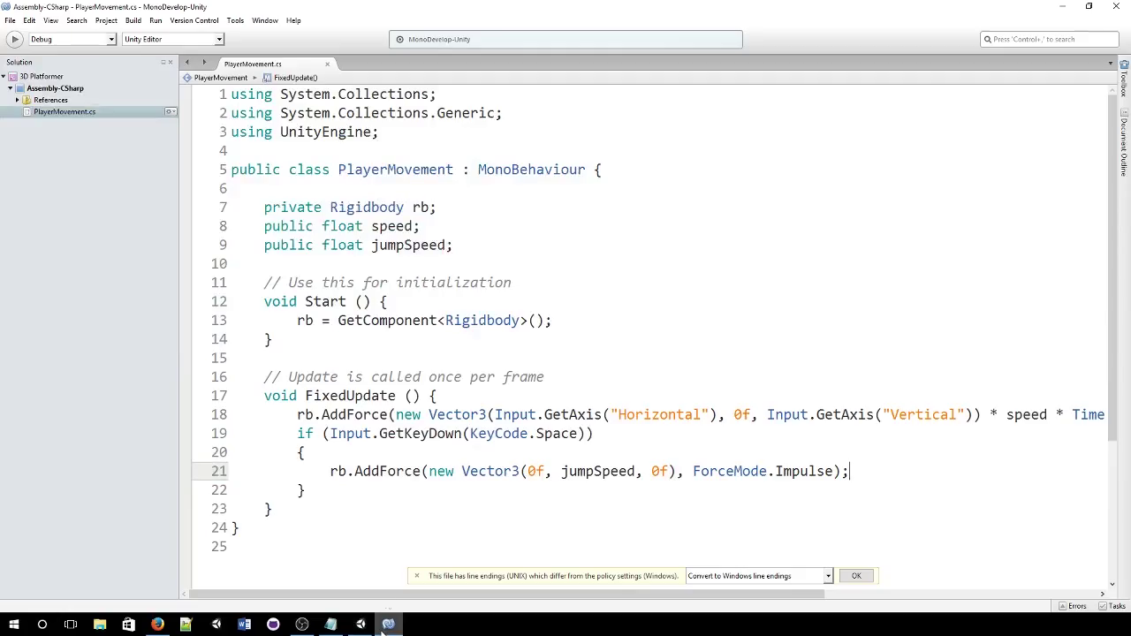
click(484, 249)
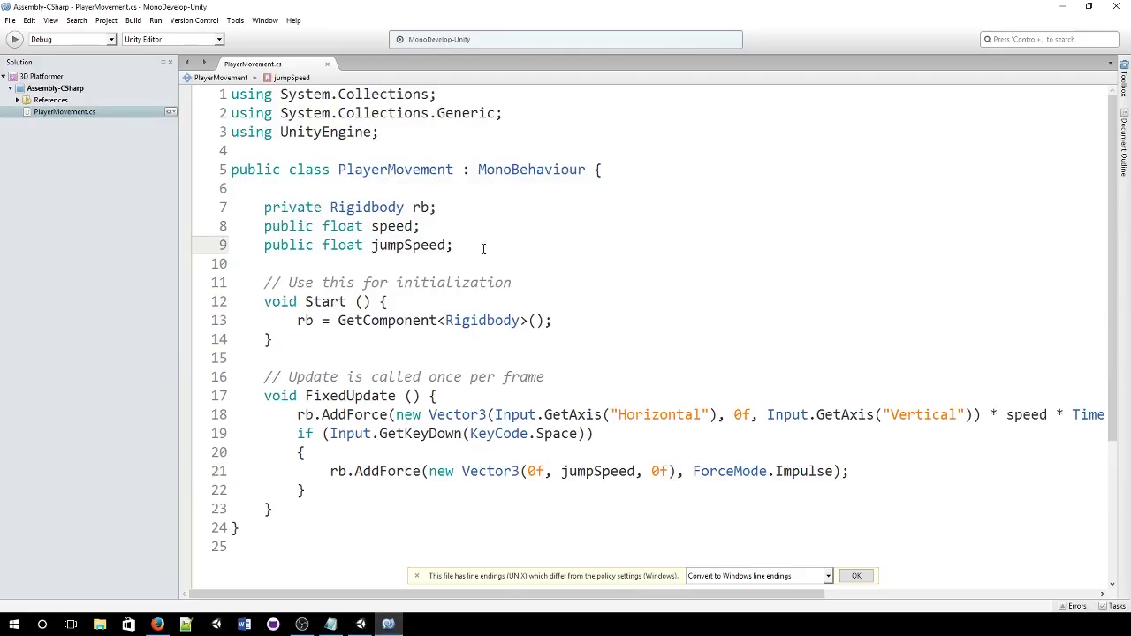
key(Return)
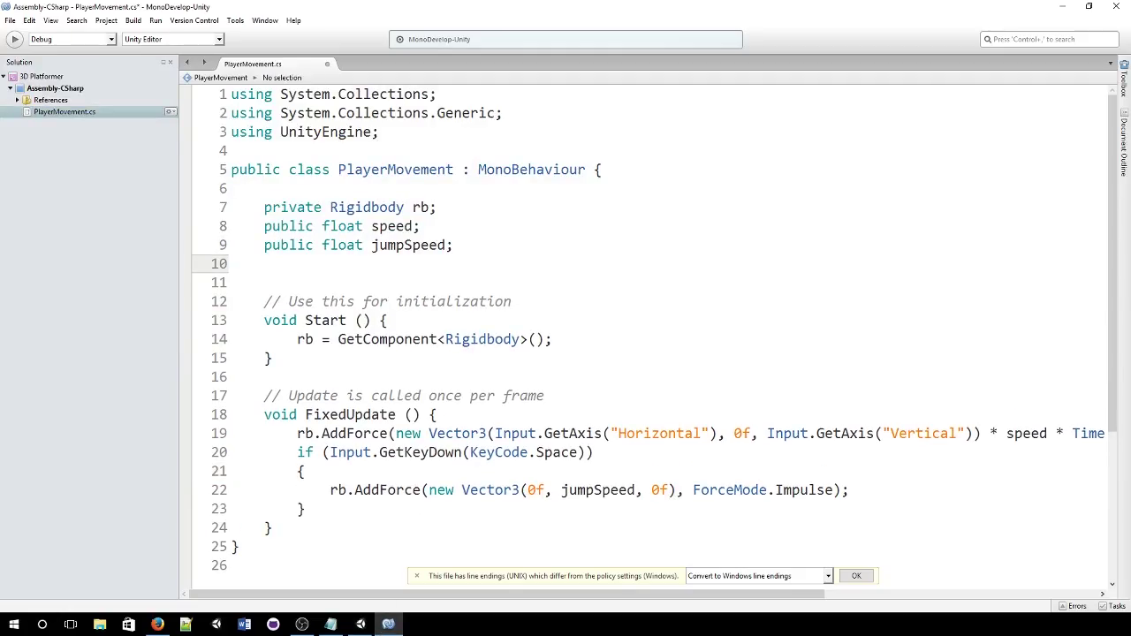
text(private bool)
text(grounded;)
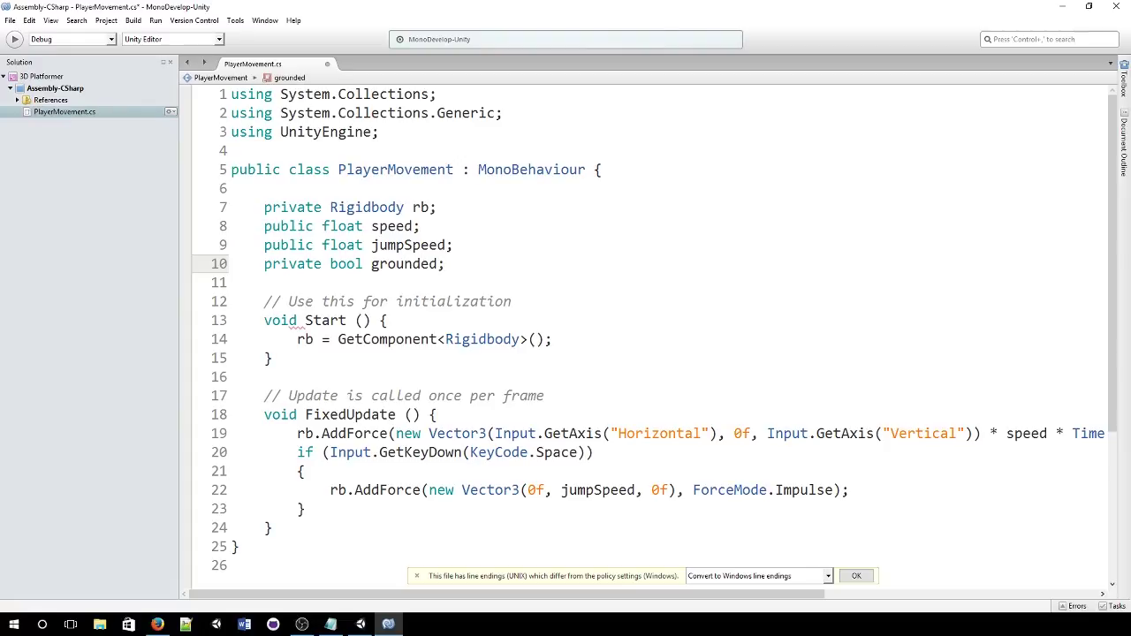
click(574, 351)
click(576, 342)
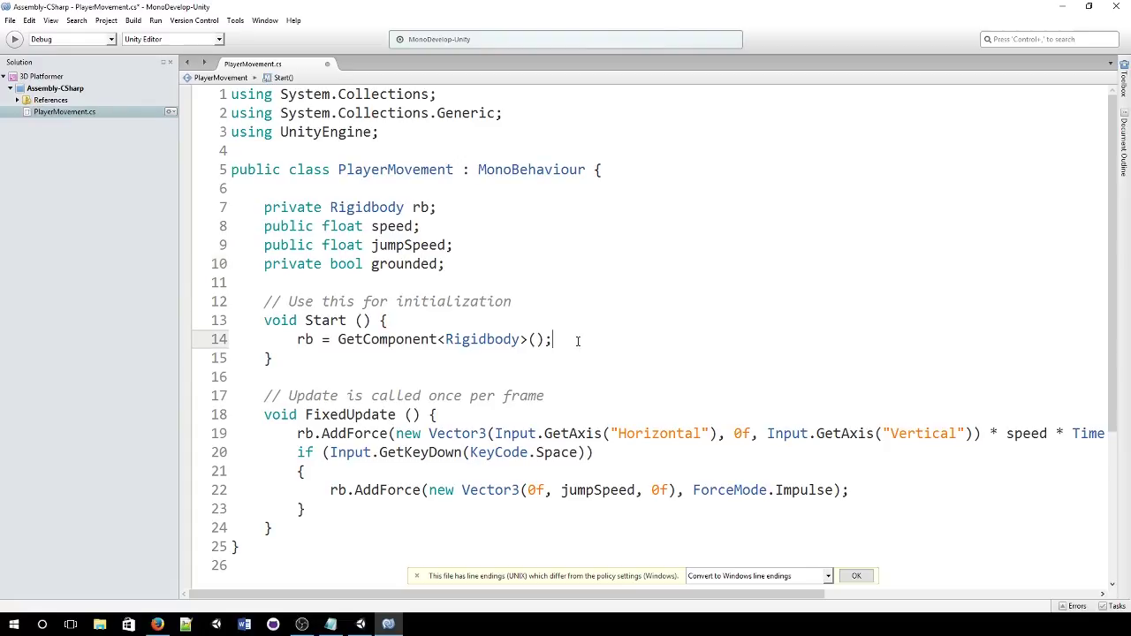
key(Return)
text(ground)
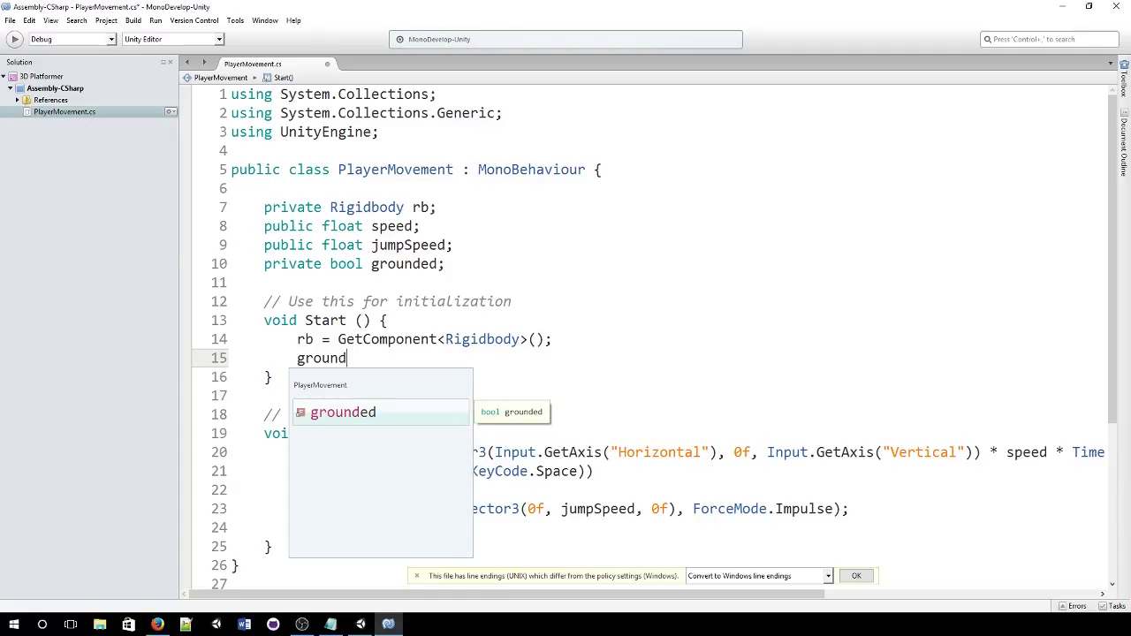
text(ed = false;)
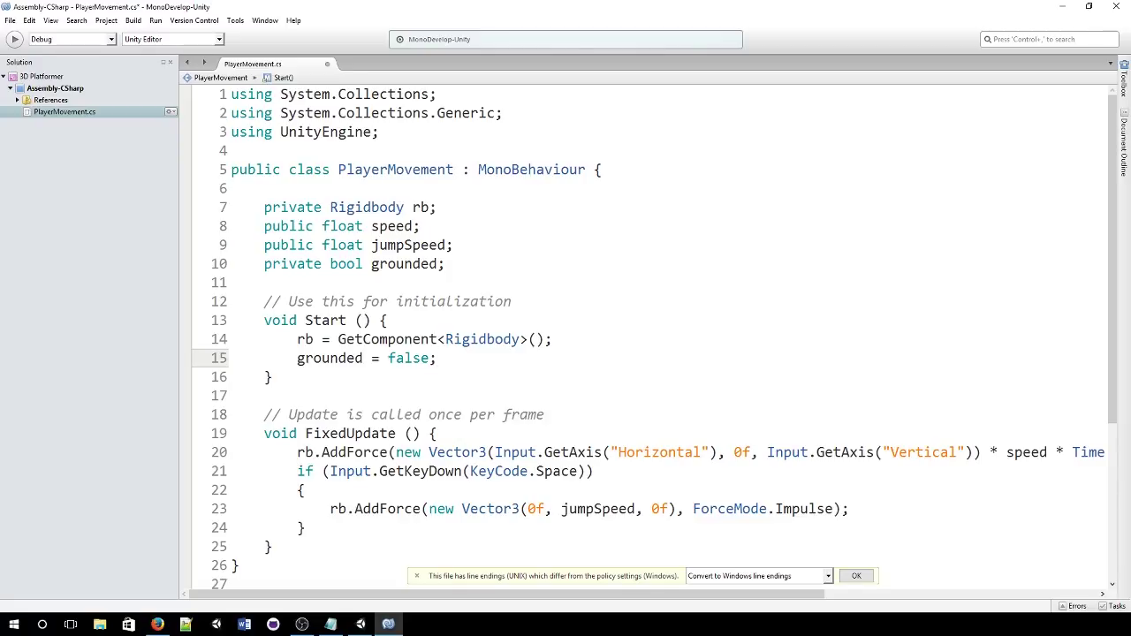
- Append && grounded == true to the Space jump condition and open blank lines after FixedUpdate
scroll(668, 388, down, 2)
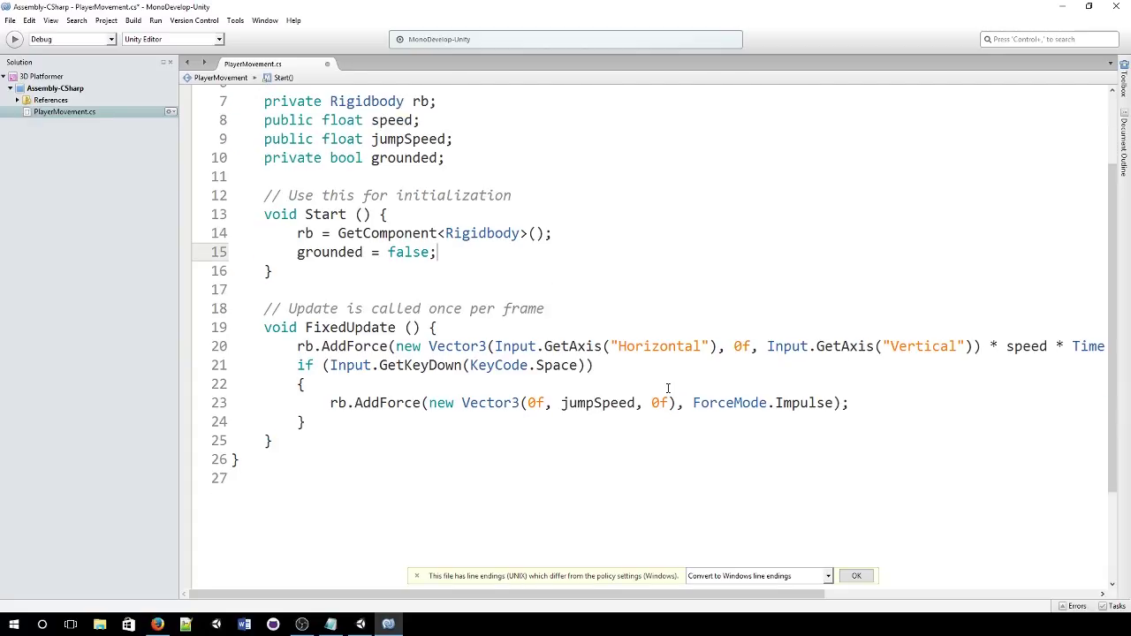
click(592, 365)
text(&& gro)
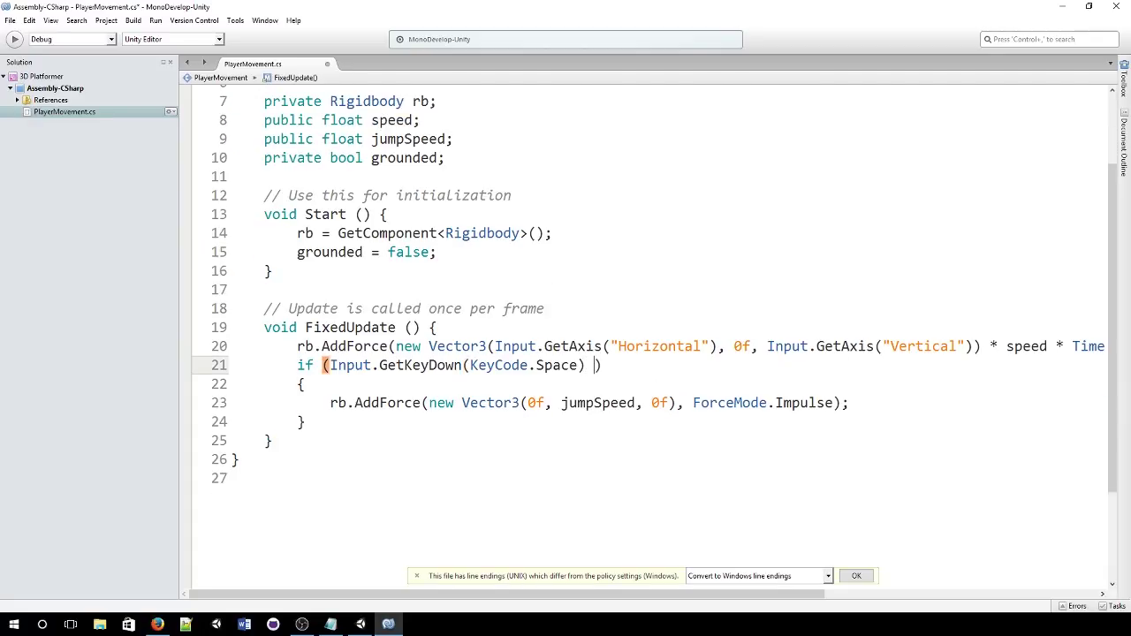
text(unded ==)
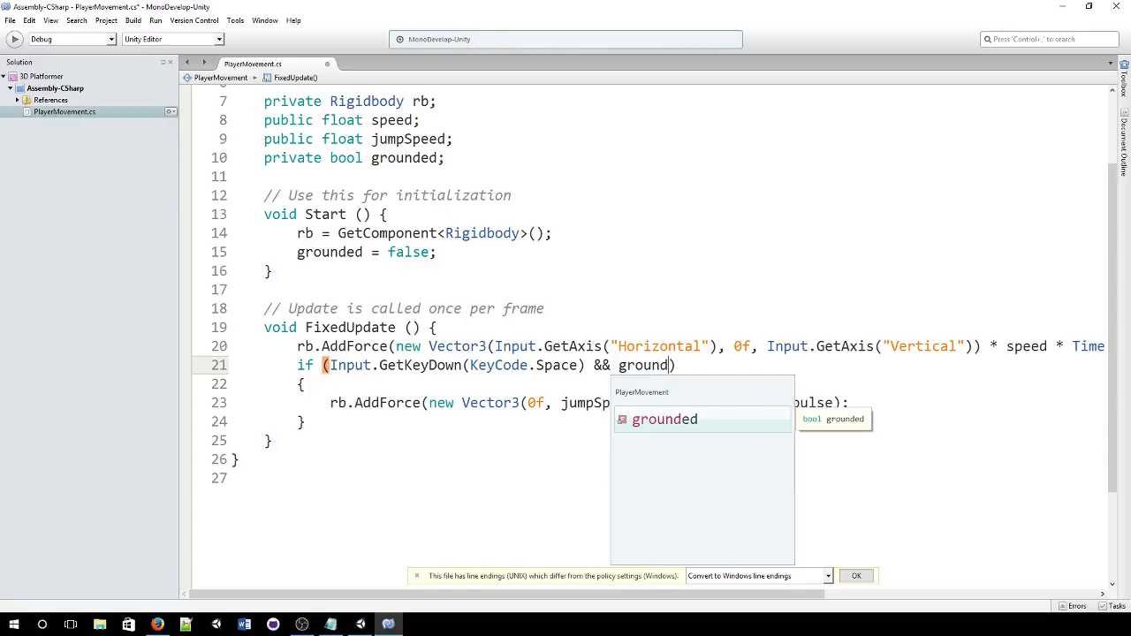
text( true)
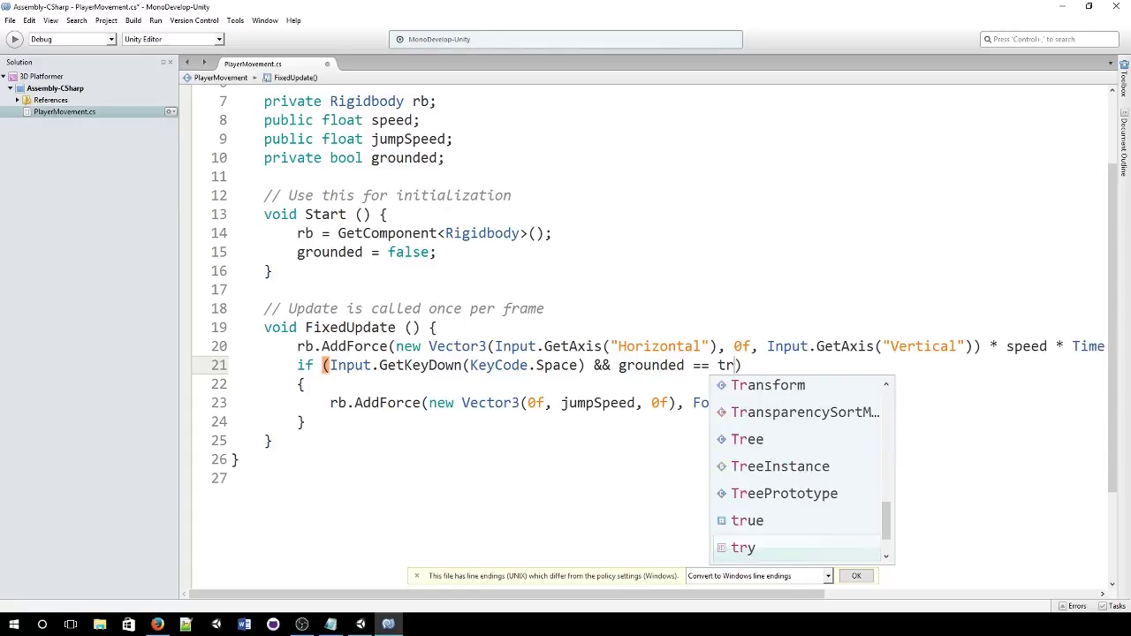
click(509, 387)
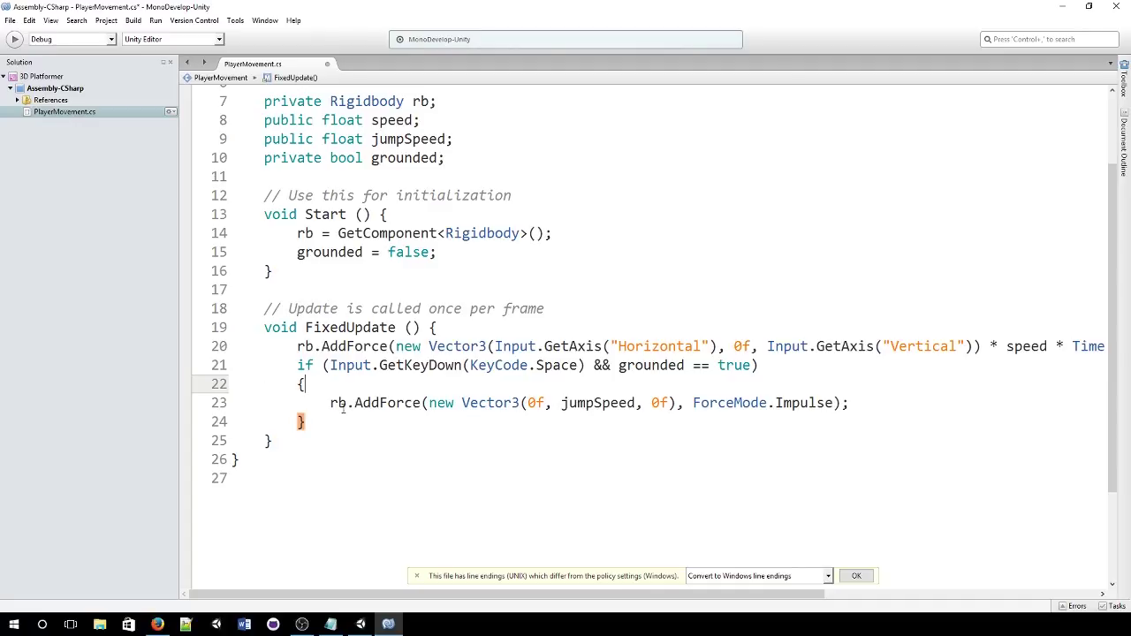
scroll(341, 420, down, 2)
click(360, 349)
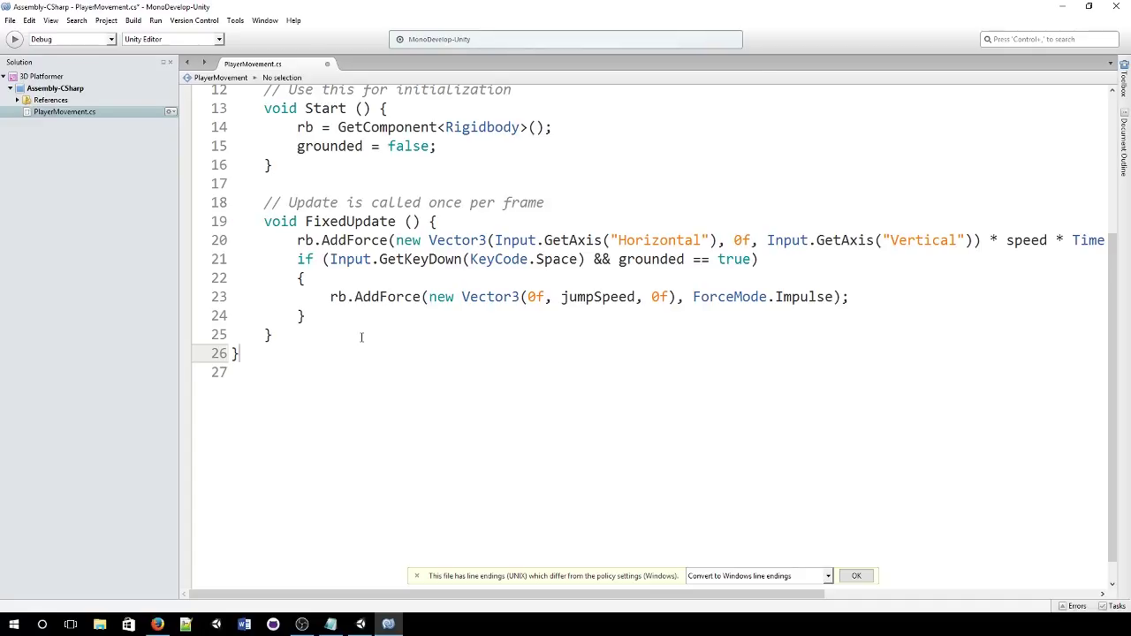
click(361, 337)
key(Return)
key(Return)
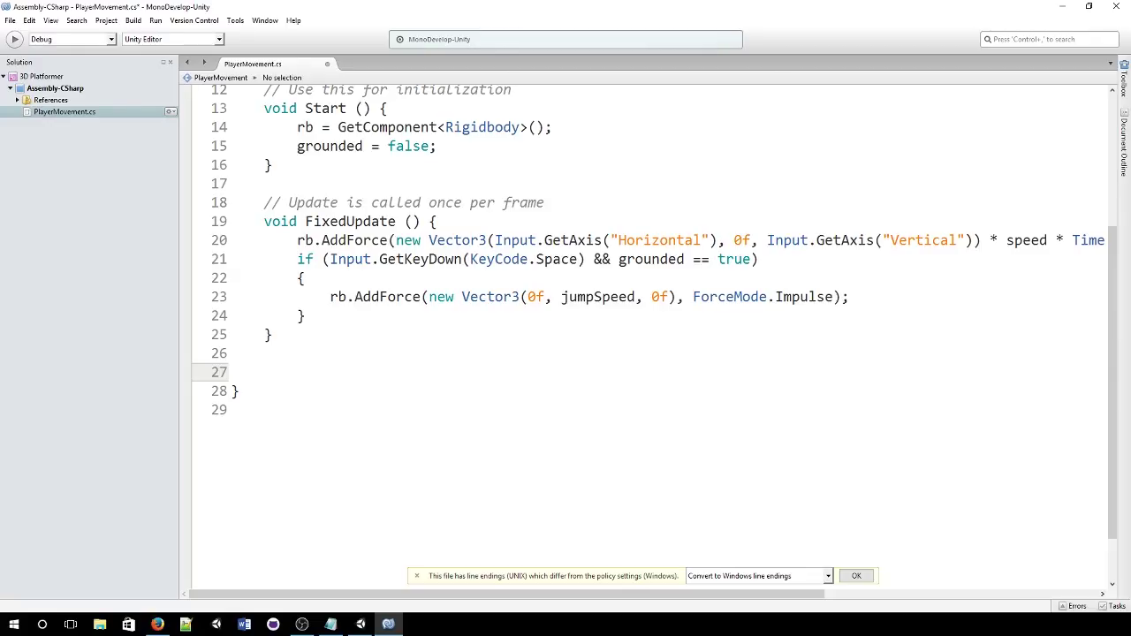
- Add an empty void OnTriggerEnter(Collider other) method below FixedUpdate
text(void)
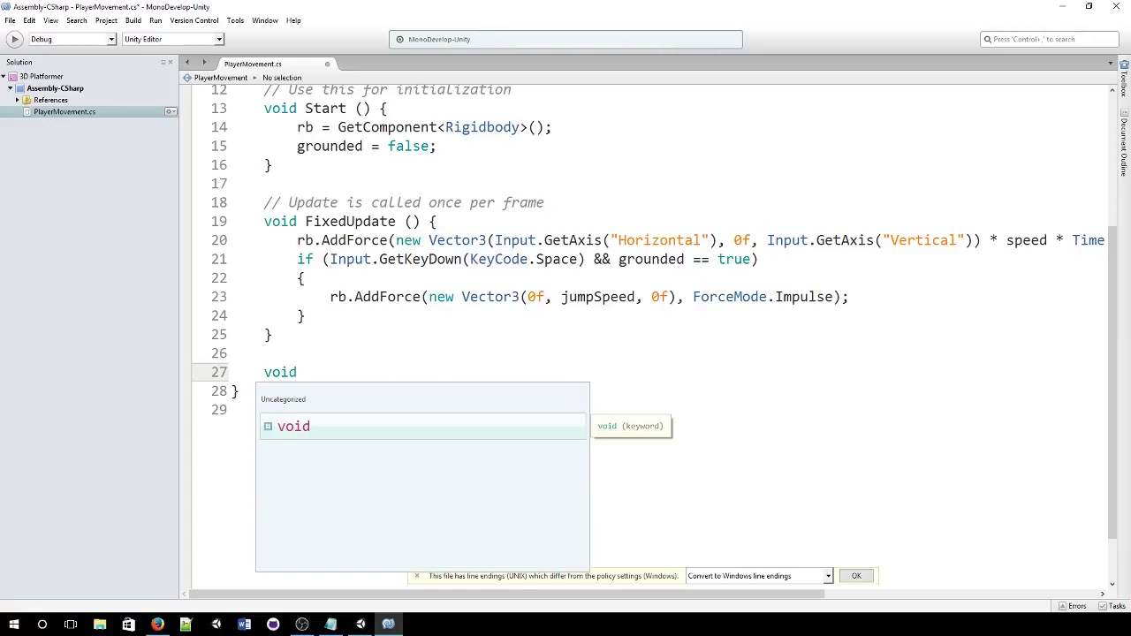
text( OnT)
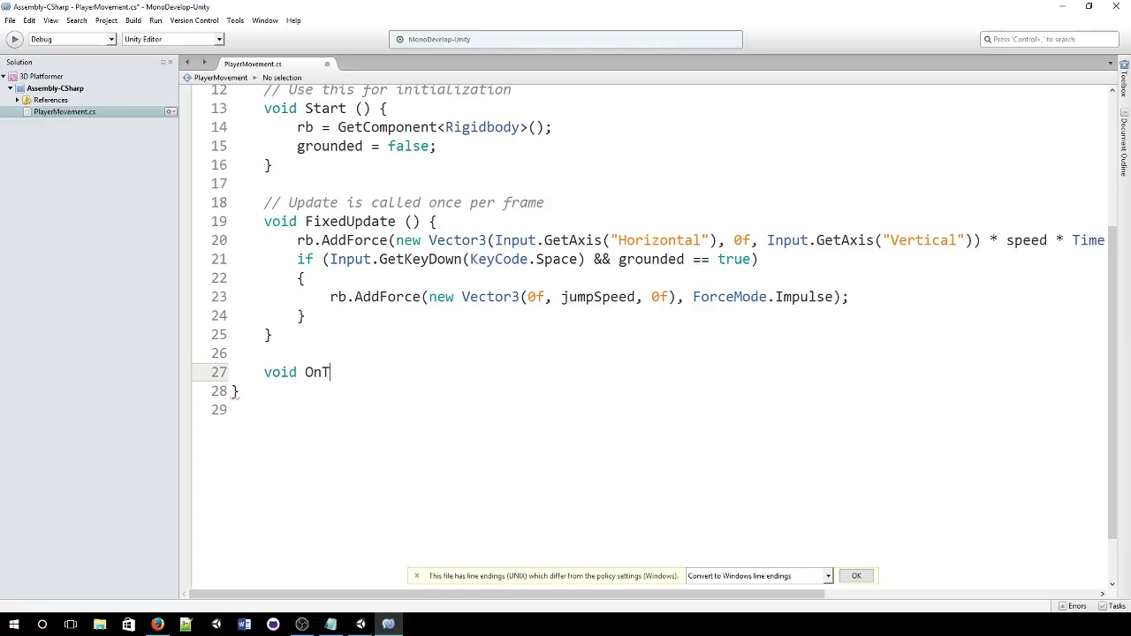
text(riggerEnter)
text(()
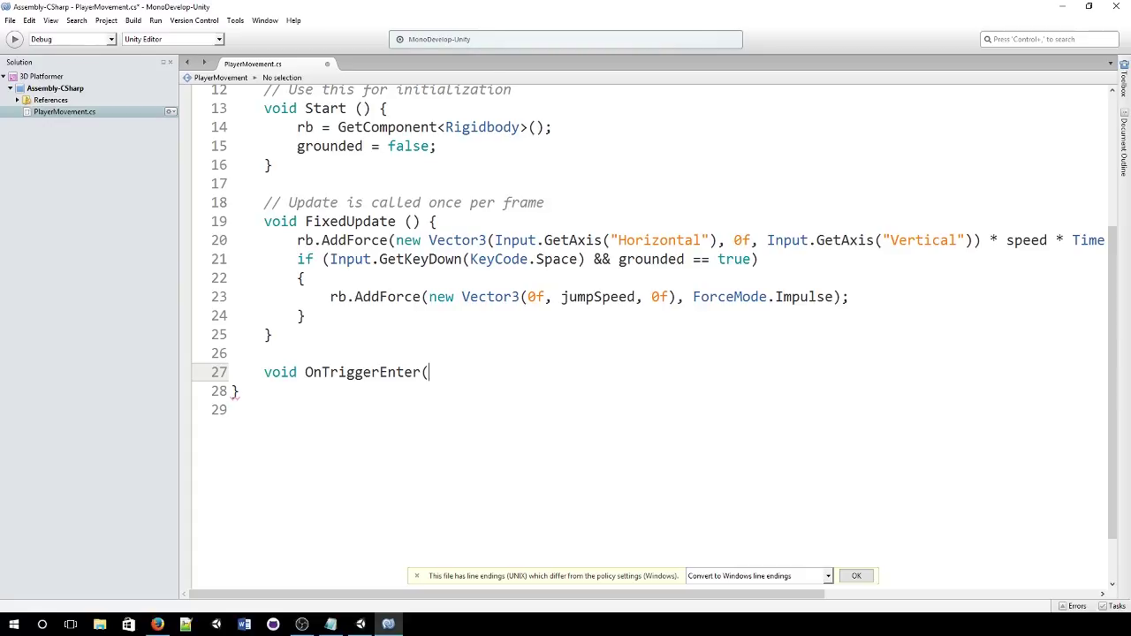
text(Collider)
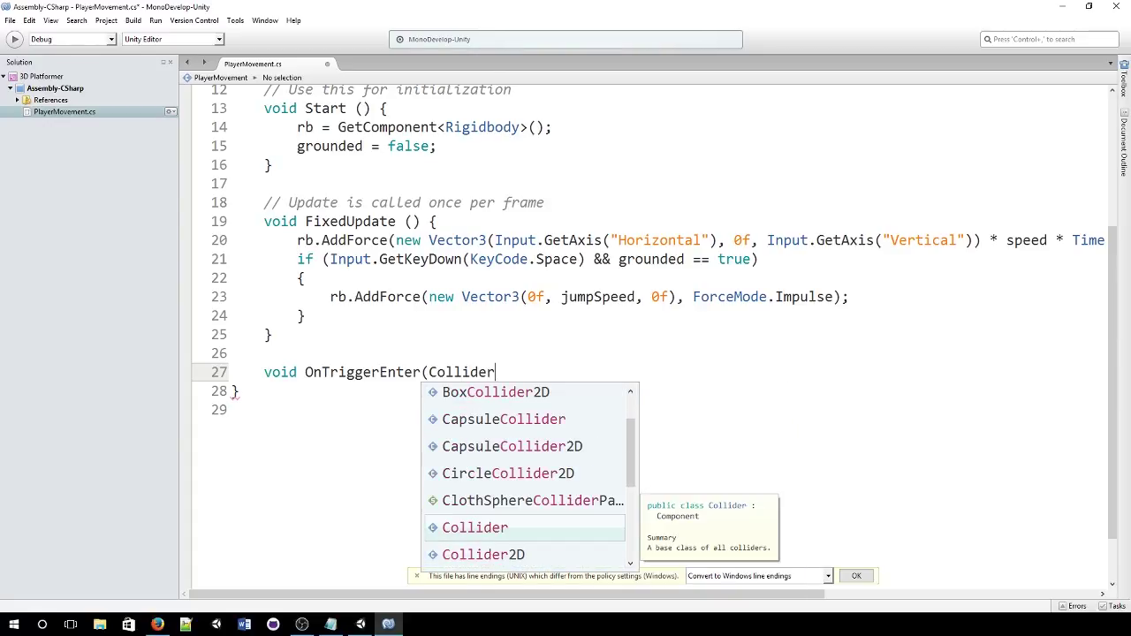
text( other))
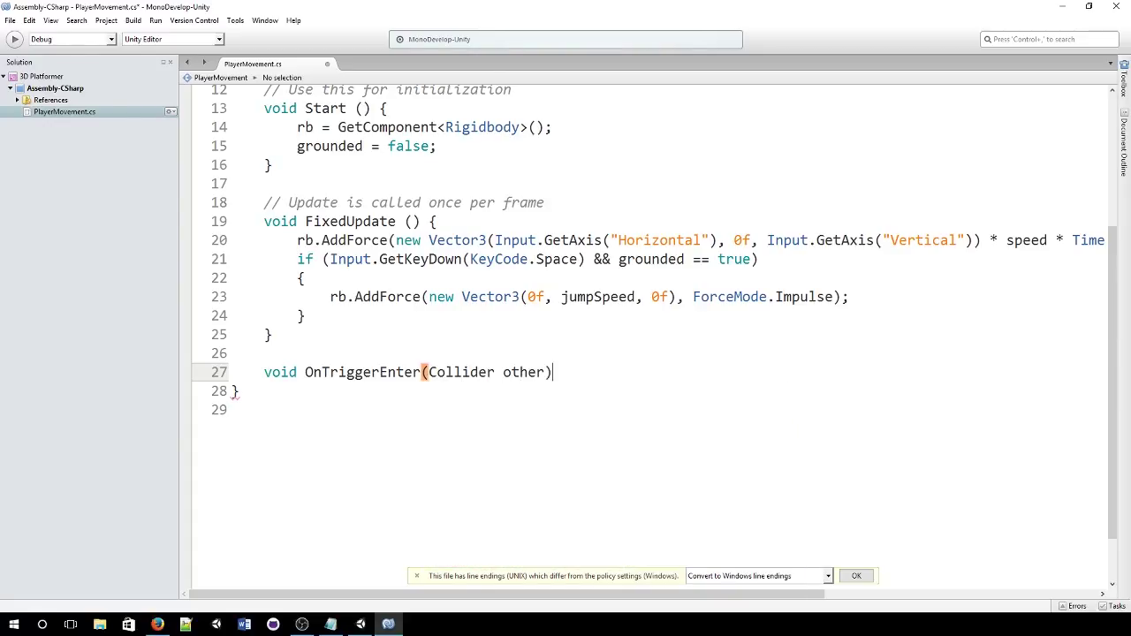
text({)
key(Return)
key(Return)
text(})
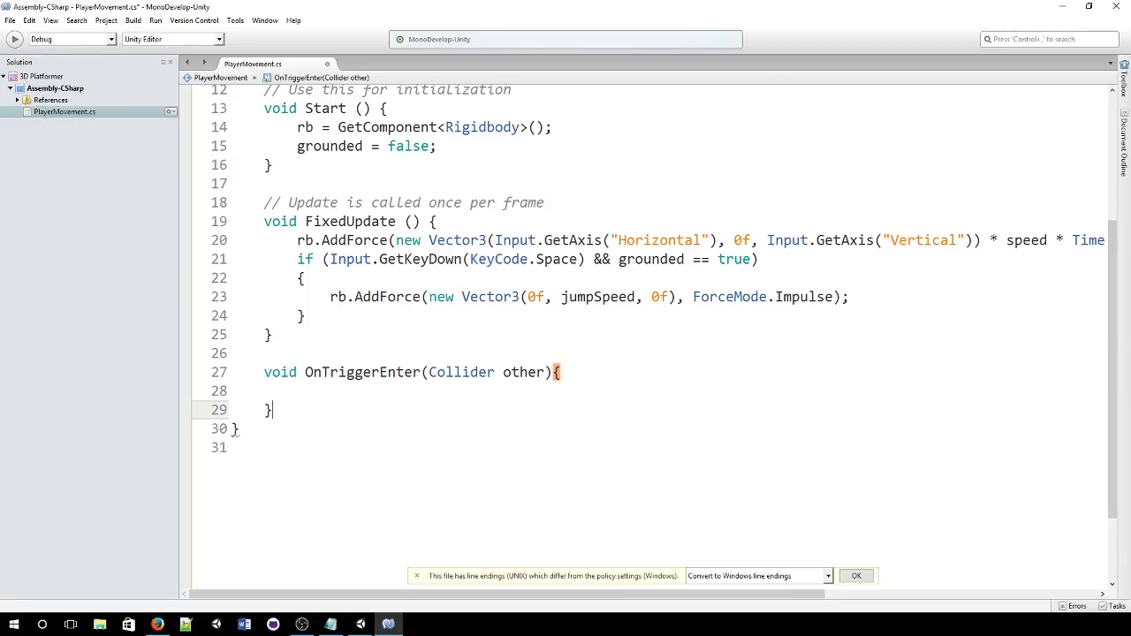
- Inside it, add an empty if (other.transform.position.y <= transform.position.y) block
click(298, 390)
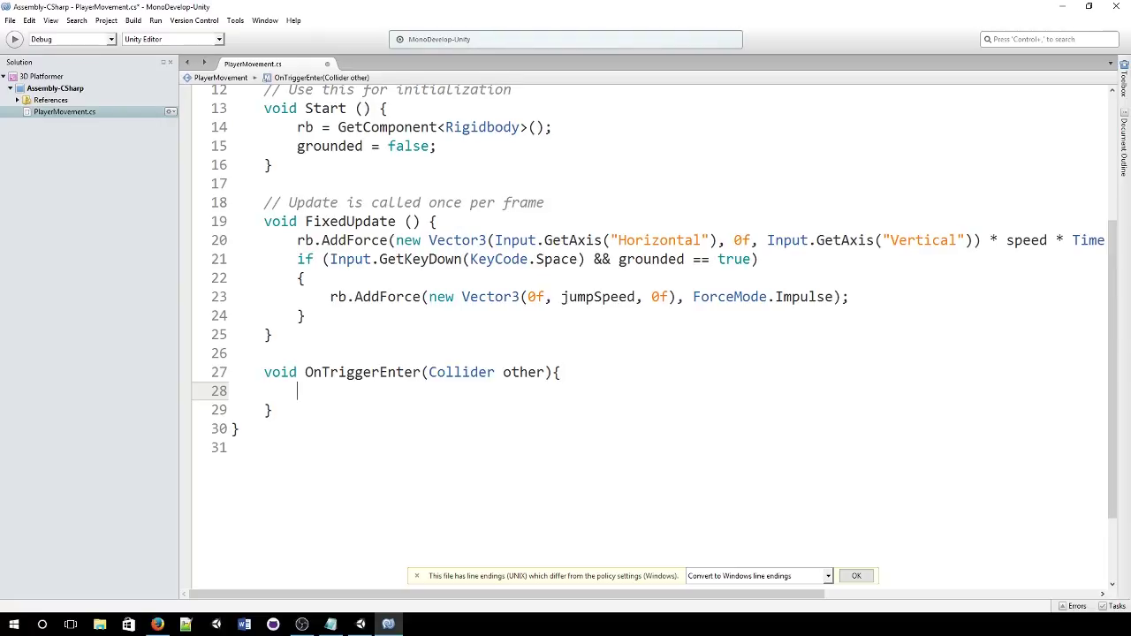
text(()
key(BackSpace)
text(if (other)
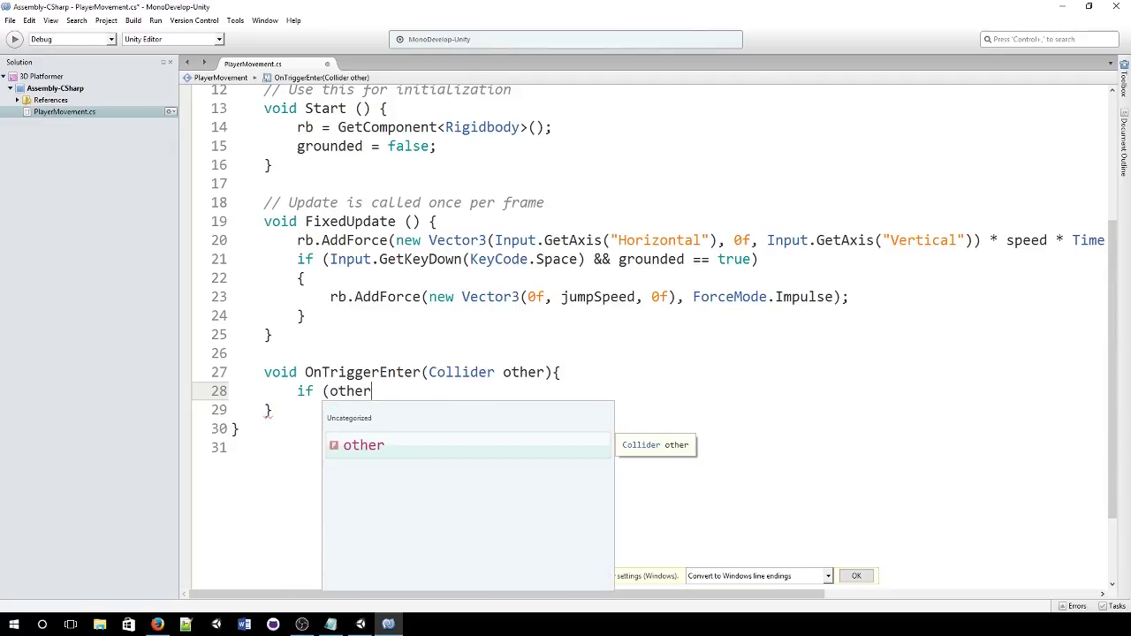
text(.transform)
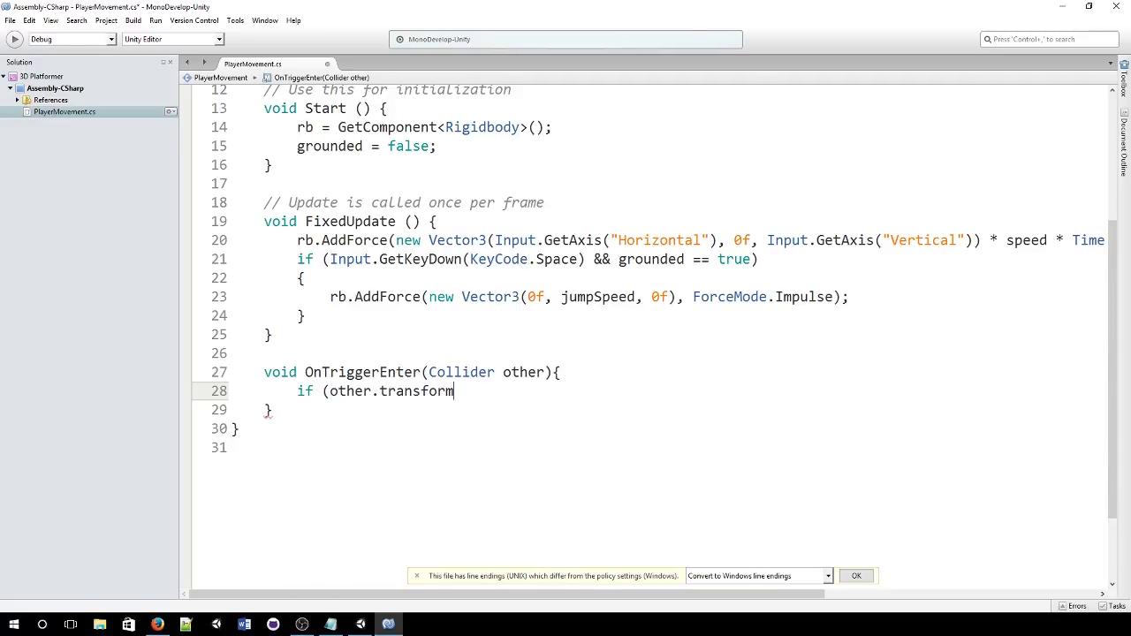
text(.position.y <= transform)
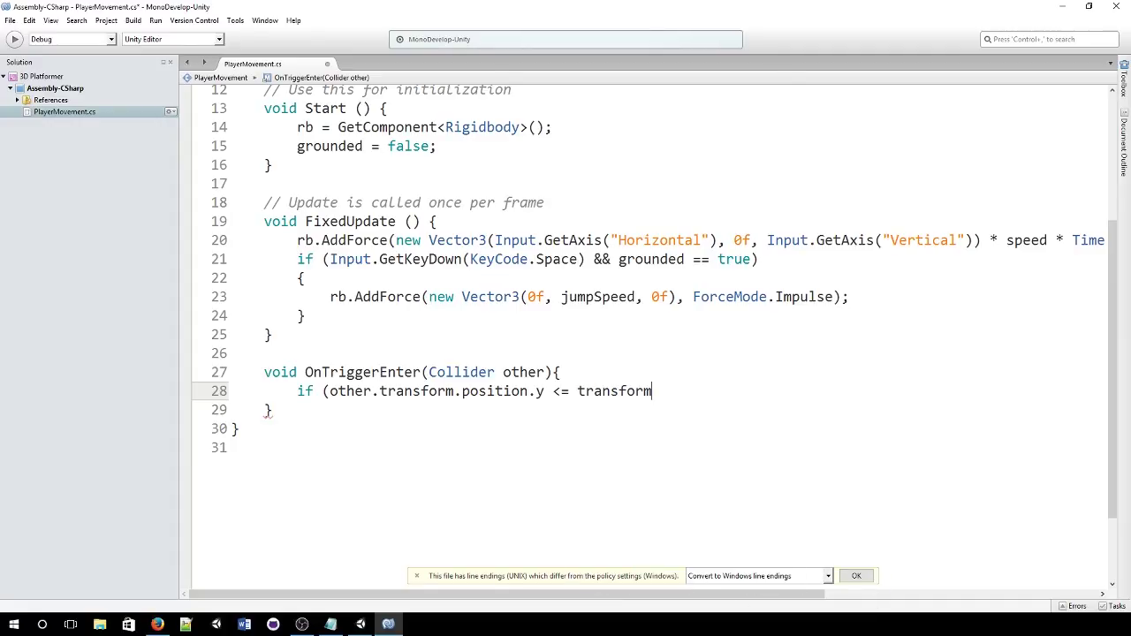
text(.po)
key(Return)
text(.y)
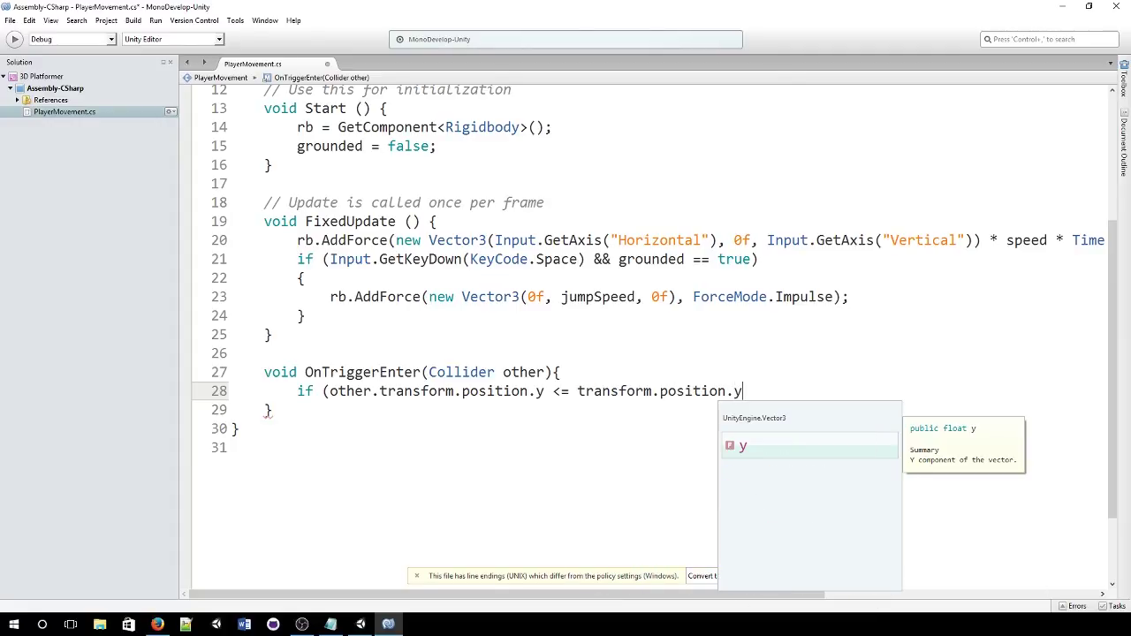
text(){)
key(Return)
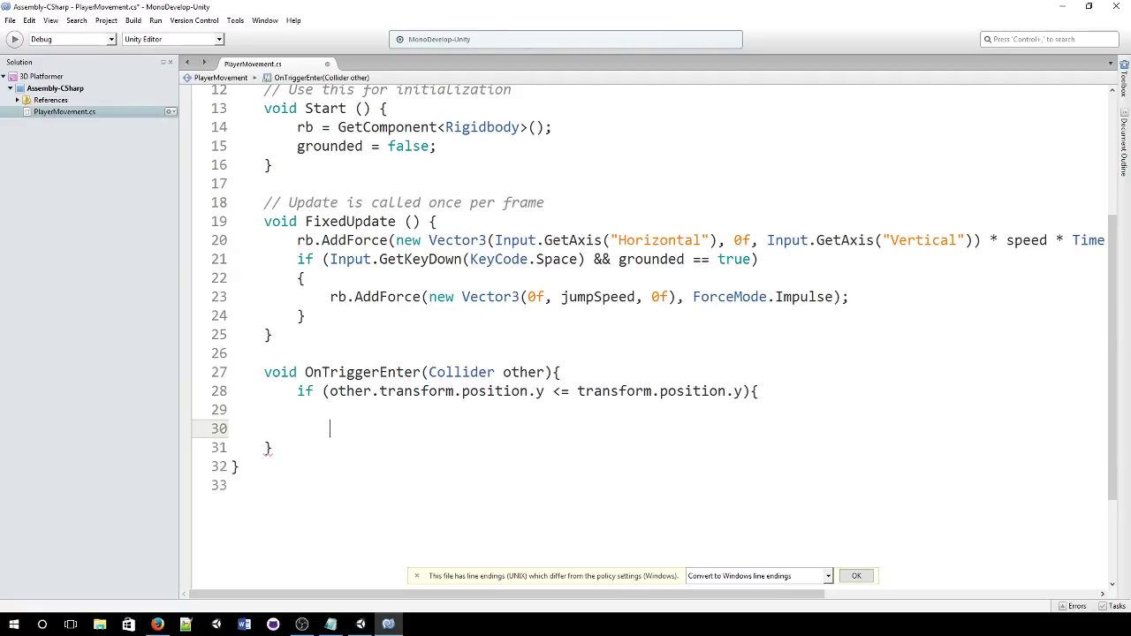
text(})
key(Up)
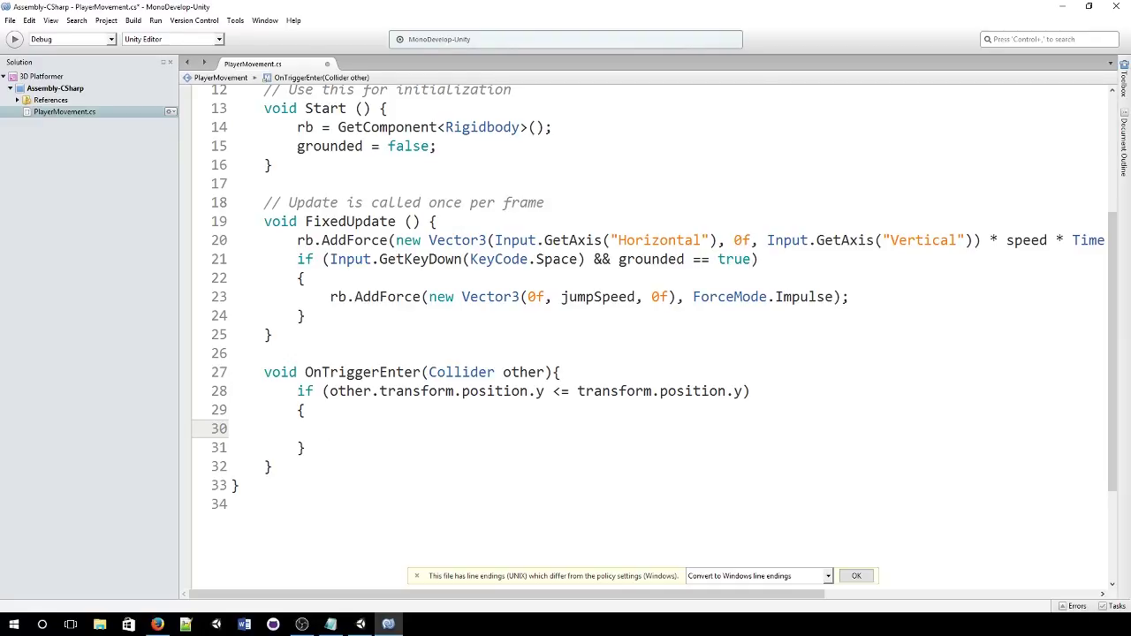
- Set grounded = true inside OnTriggerEnter's if block and open blank lines below the method
text(grounded = true;)
click(356, 452)
click(352, 467)
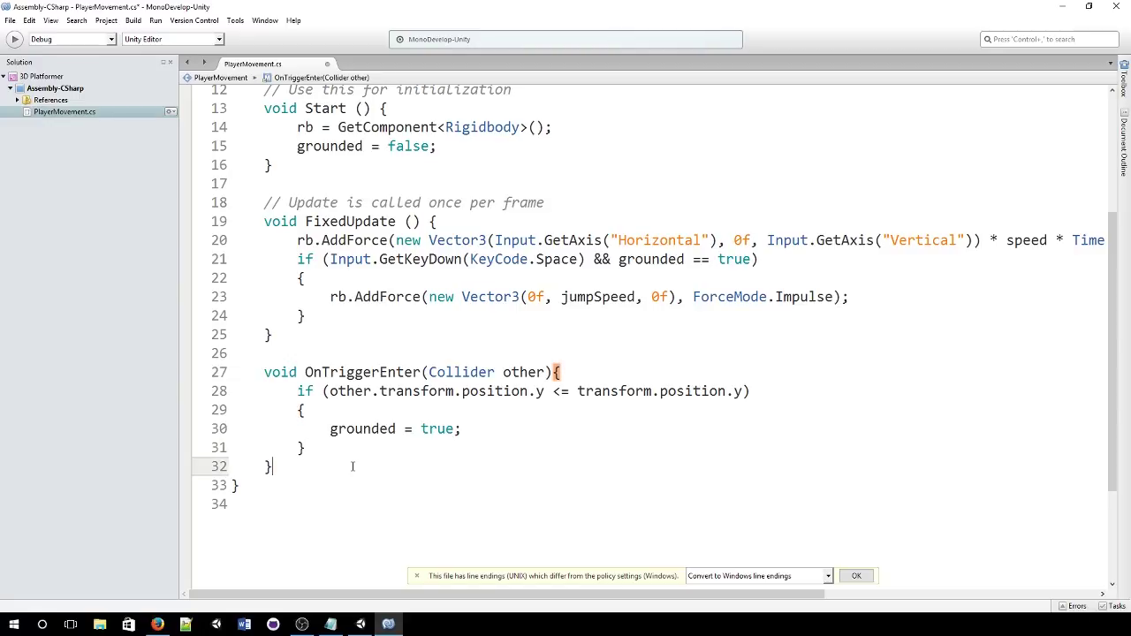
key(Return)
key(Return)
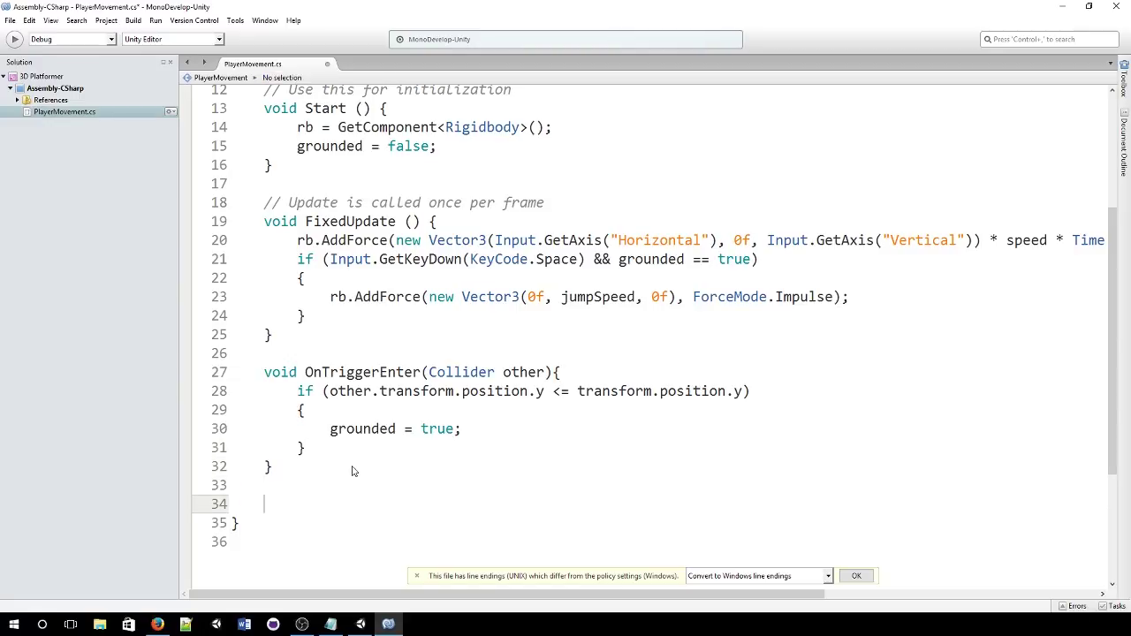
- Add an OnTriggerExit(Collider other) method setting grounded = false and save PlayerMovement.cs
text(void OnTriggerExit(Collider o)
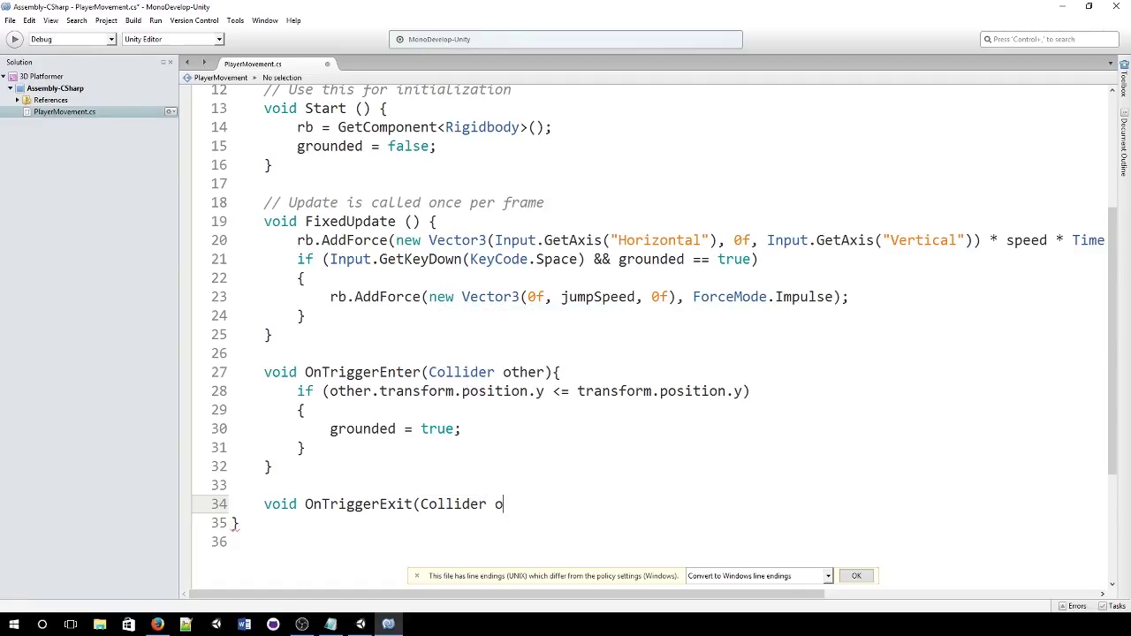
text(ther){)
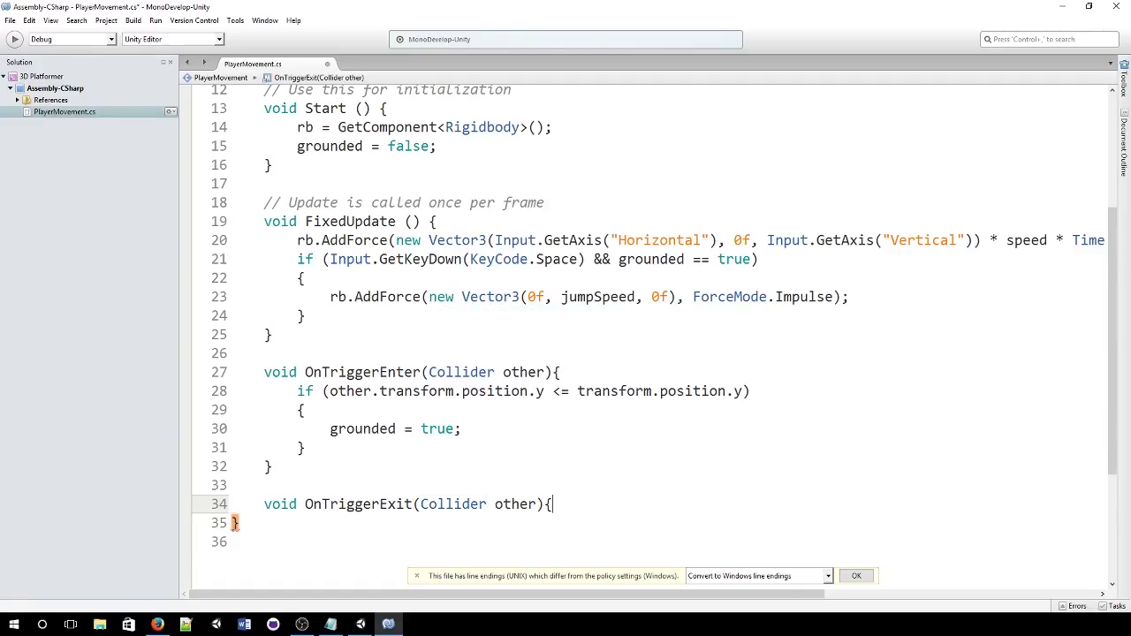
key(Return)
text({)
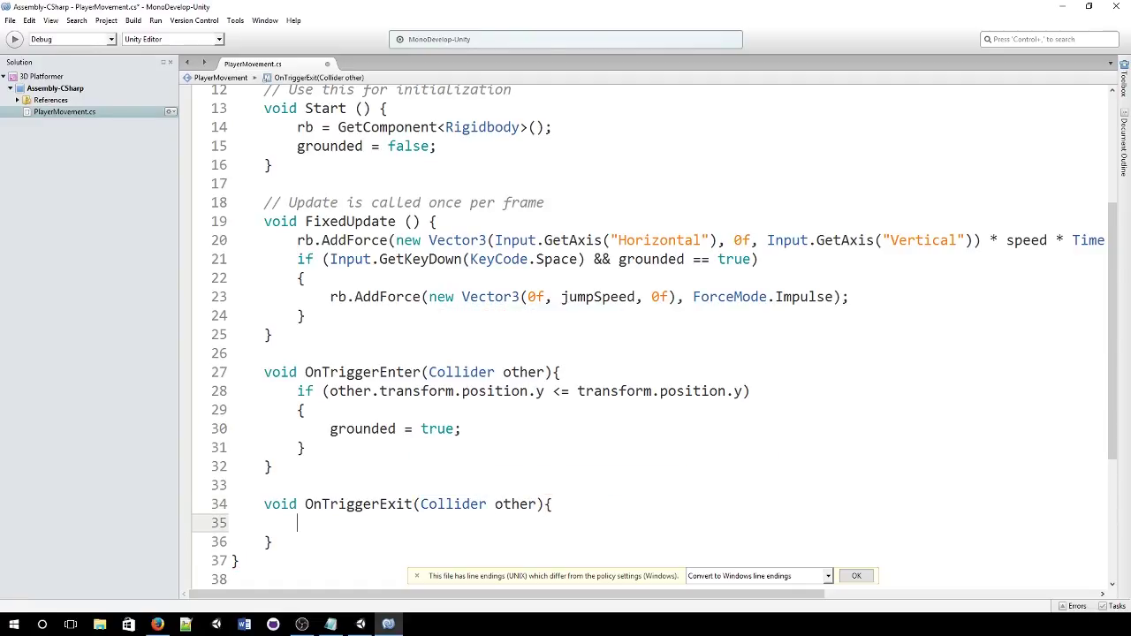
text(ground)
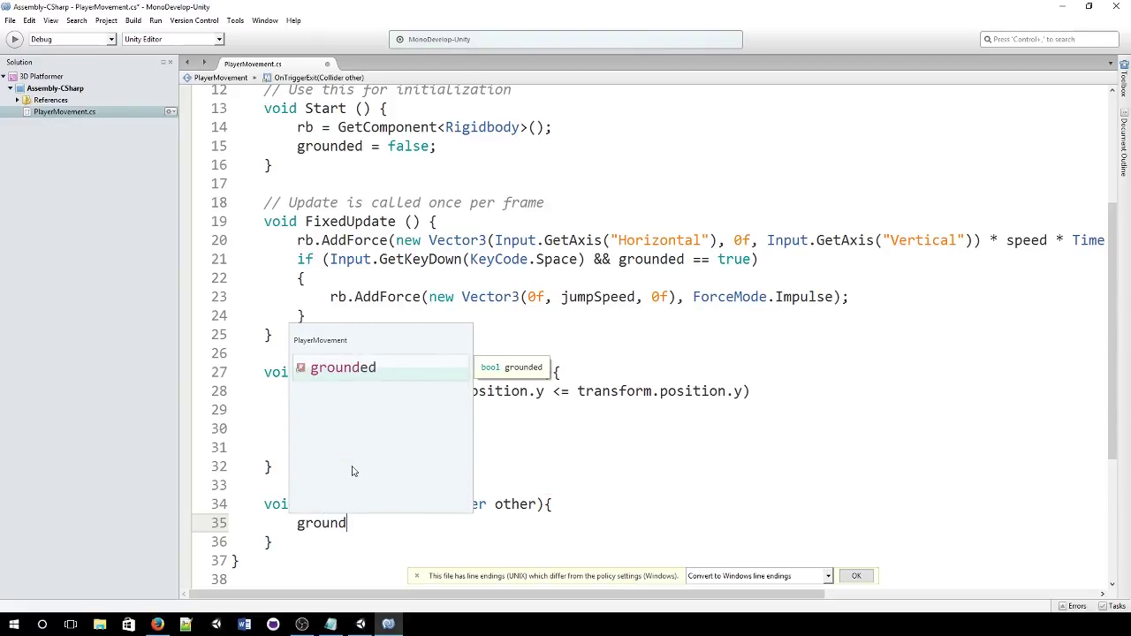
text(ed = false;)
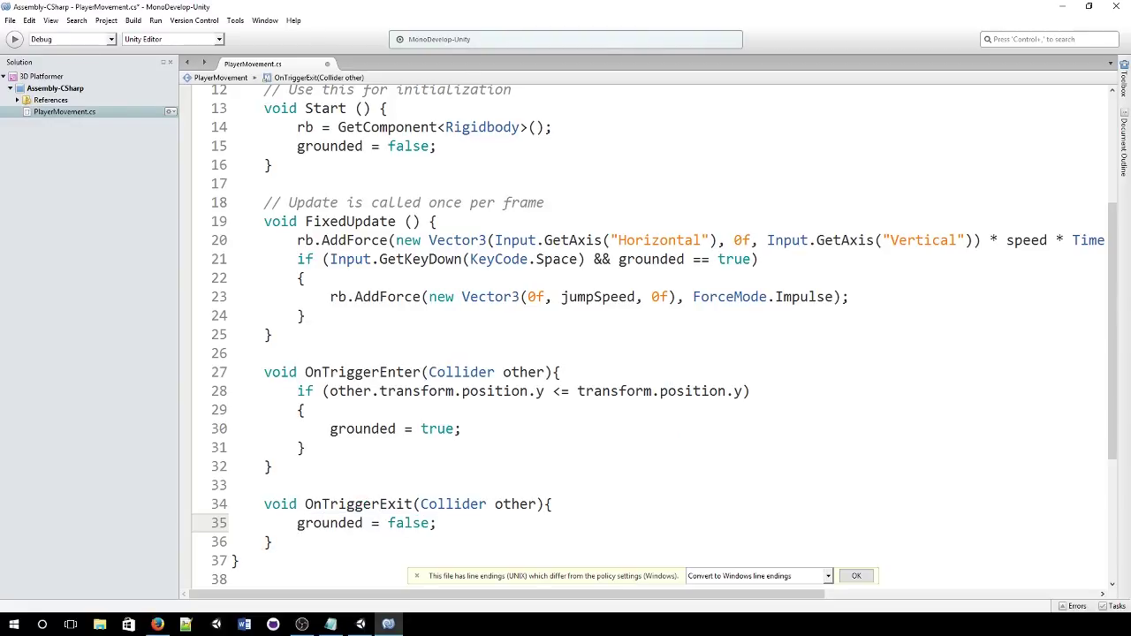
key(ctrl+s)
- Play-test the level in Unity, making the player cube jump five times with Space, then stop
click(361, 625)
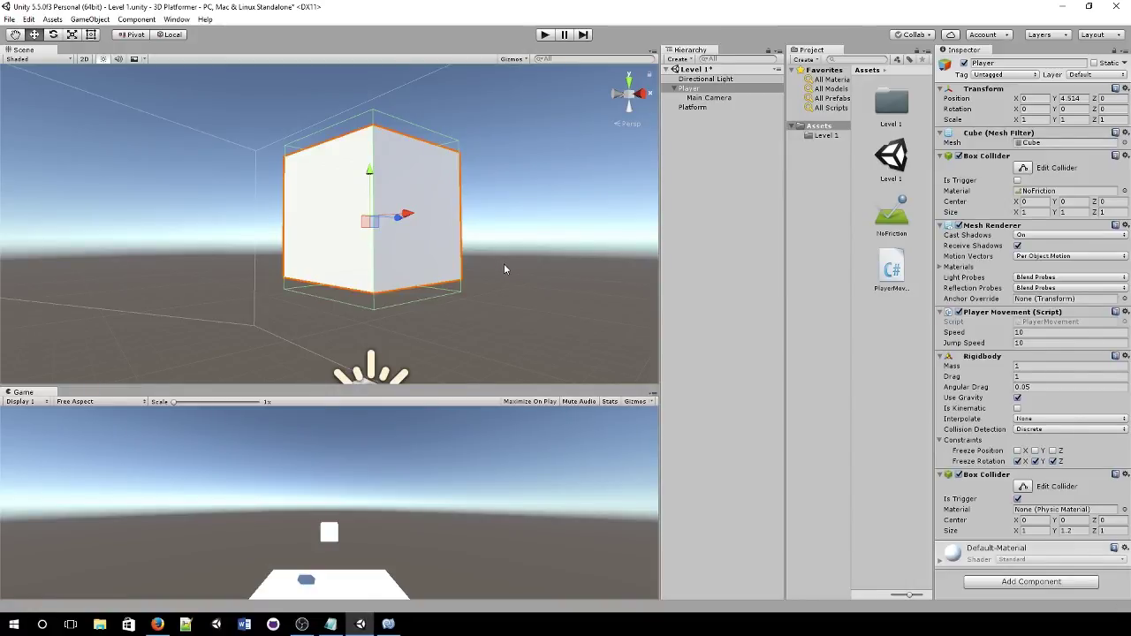
click(543, 35)
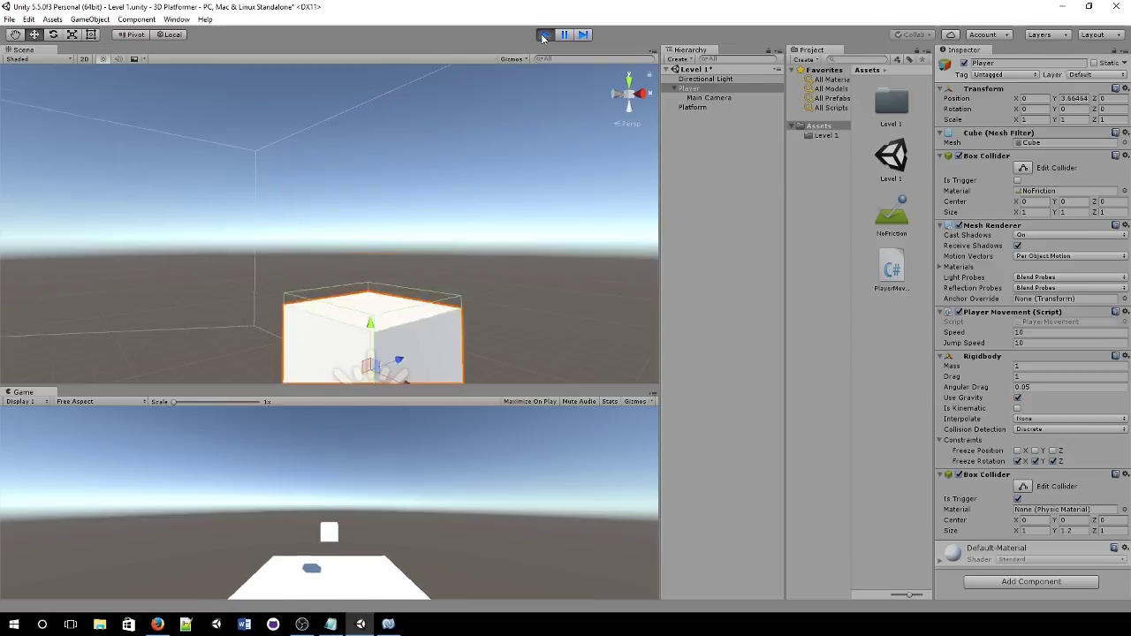
key(space)
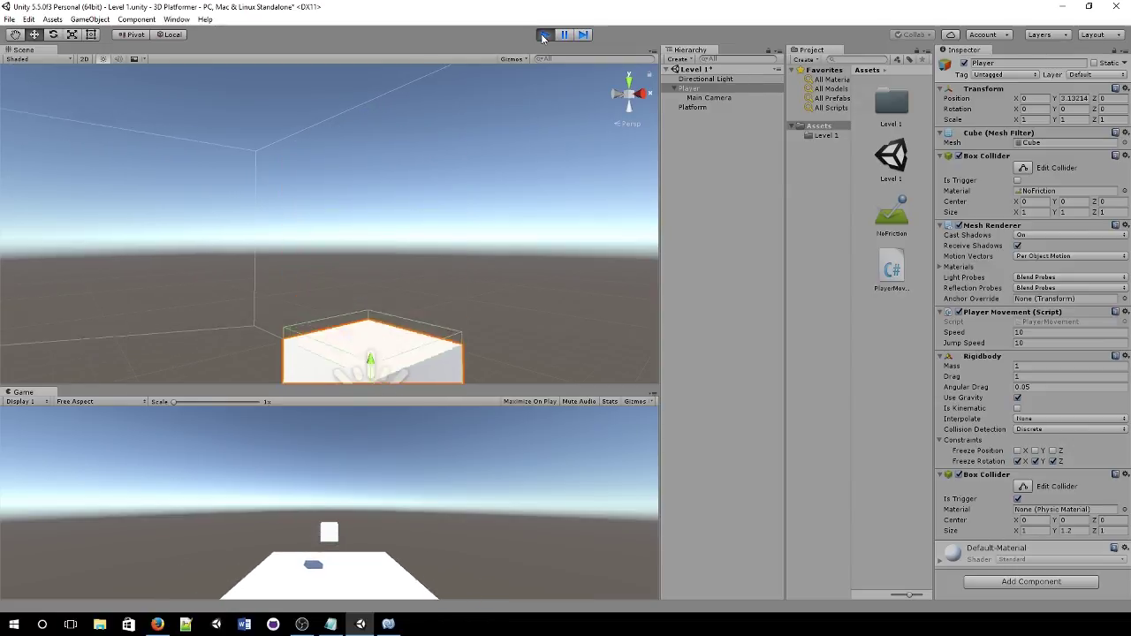
key(space)
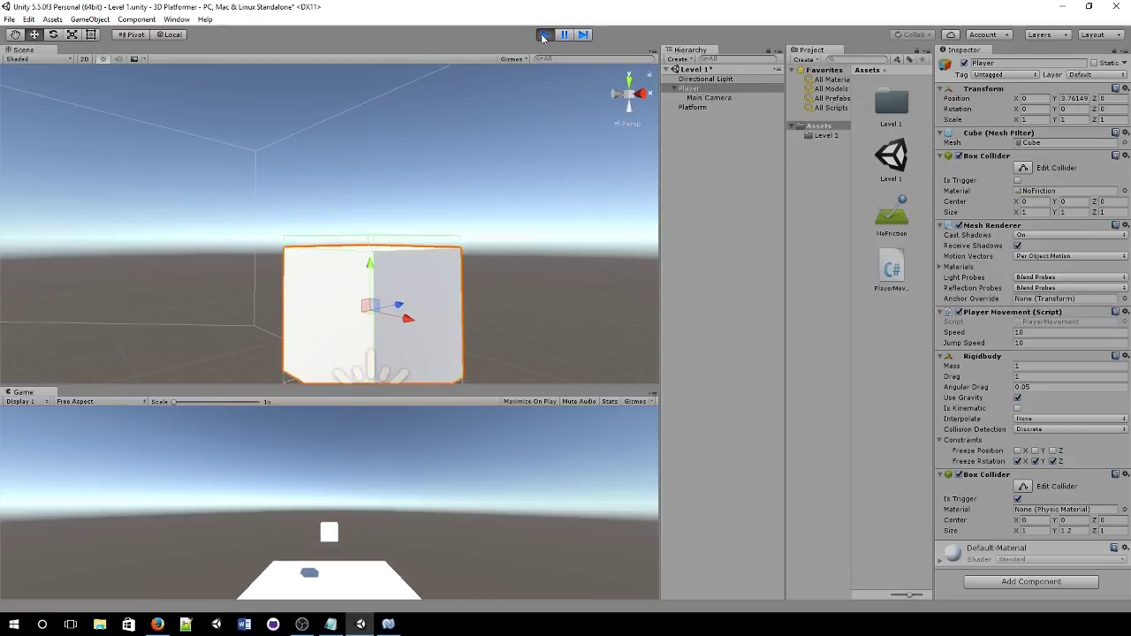
key(space)
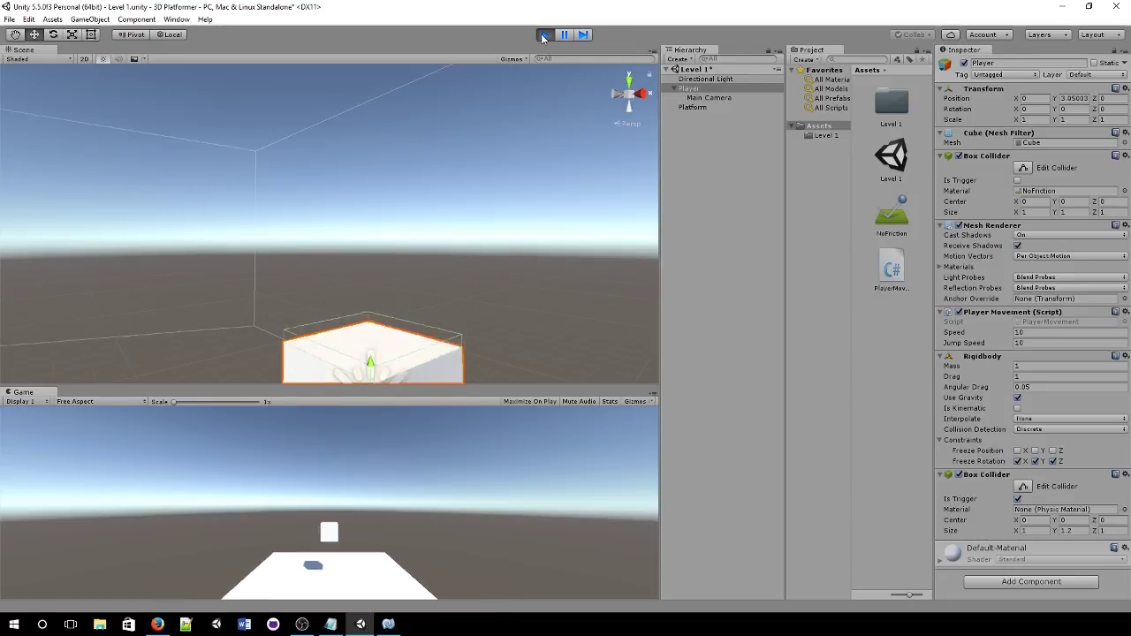
key(space)
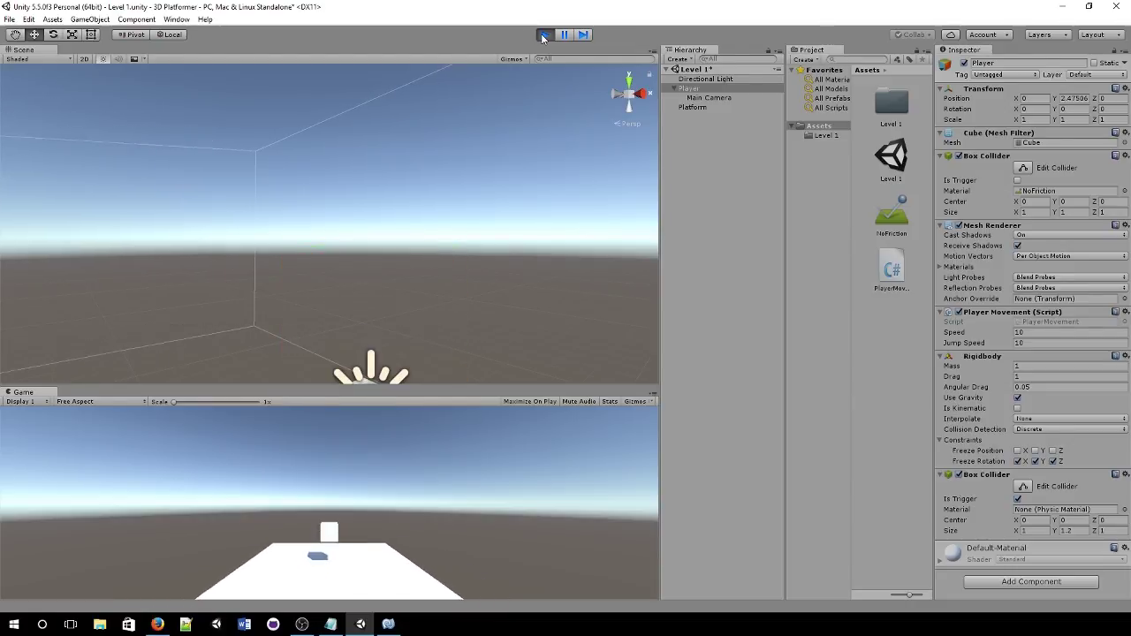
key(space)
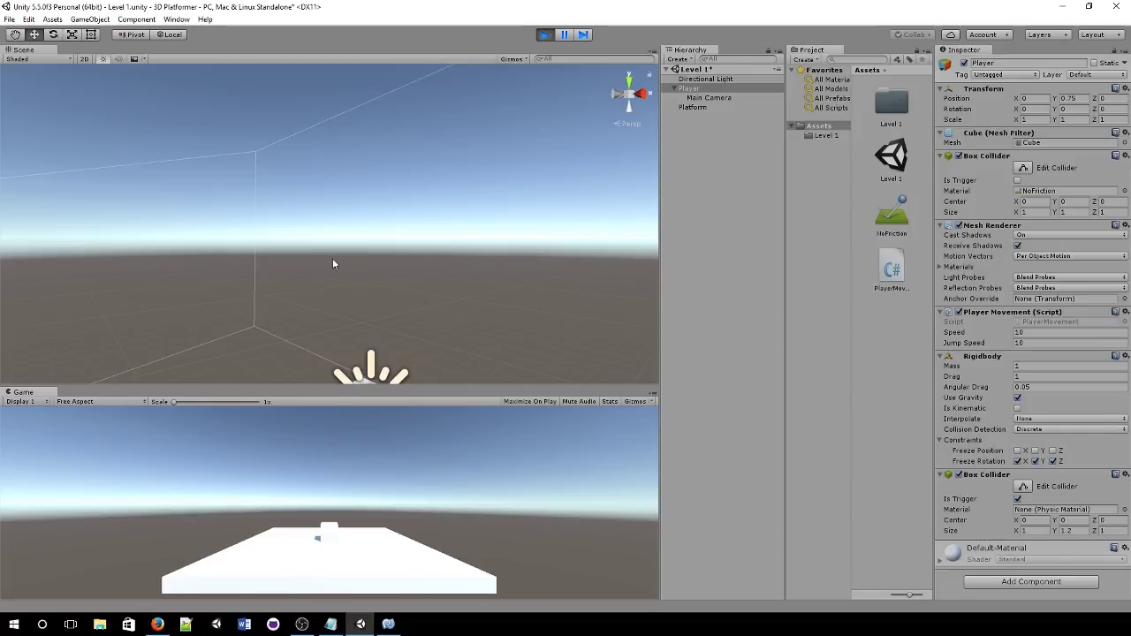
click(546, 36)
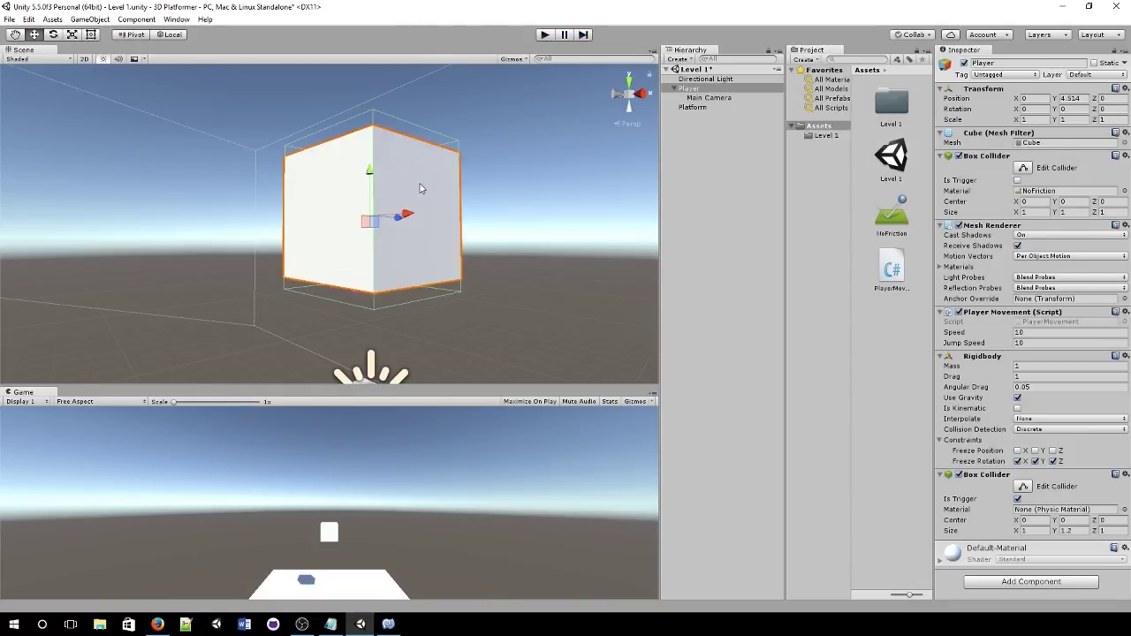
- Lower the player cube down onto the first platform
scroll(421, 188, down, 6)
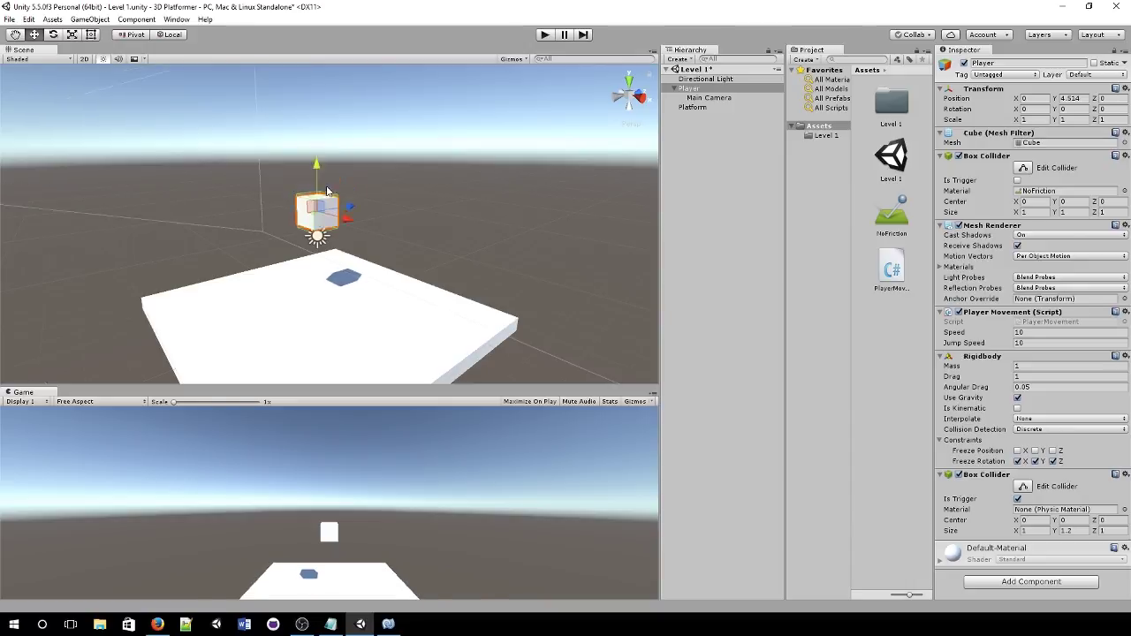
drag(327, 191, 325, 273)
alt+drag(371, 310, 458, 325)
click(422, 333)
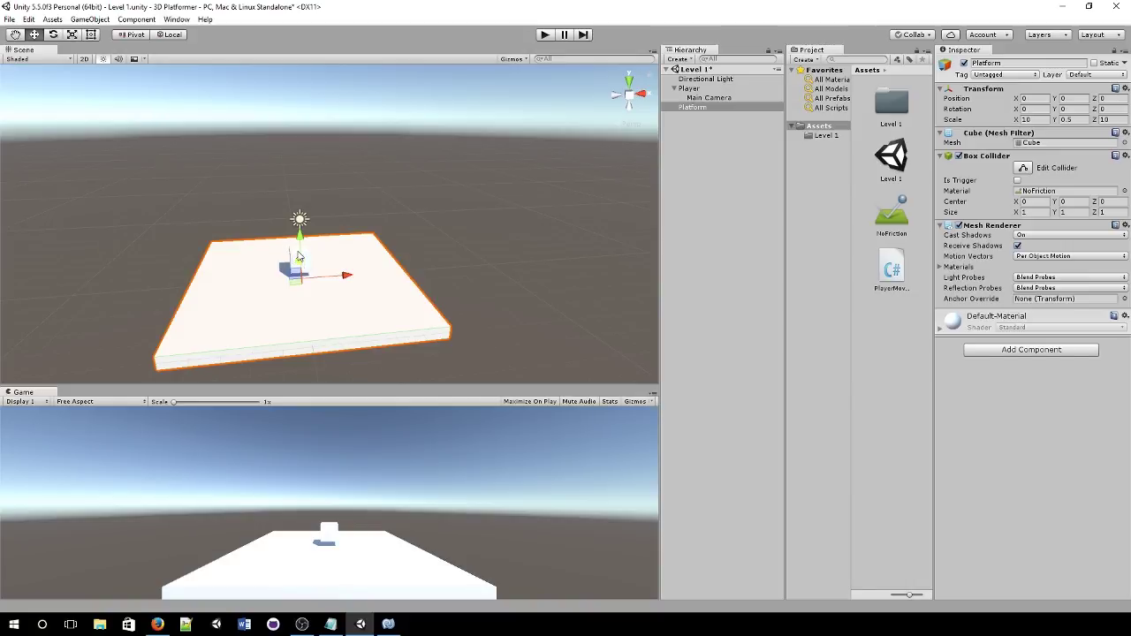
click(296, 257)
- Duplicate the Platform and move Platform (1) forward along Z to 15.2
alt+drag(358, 344, 258, 328)
click(257, 328)
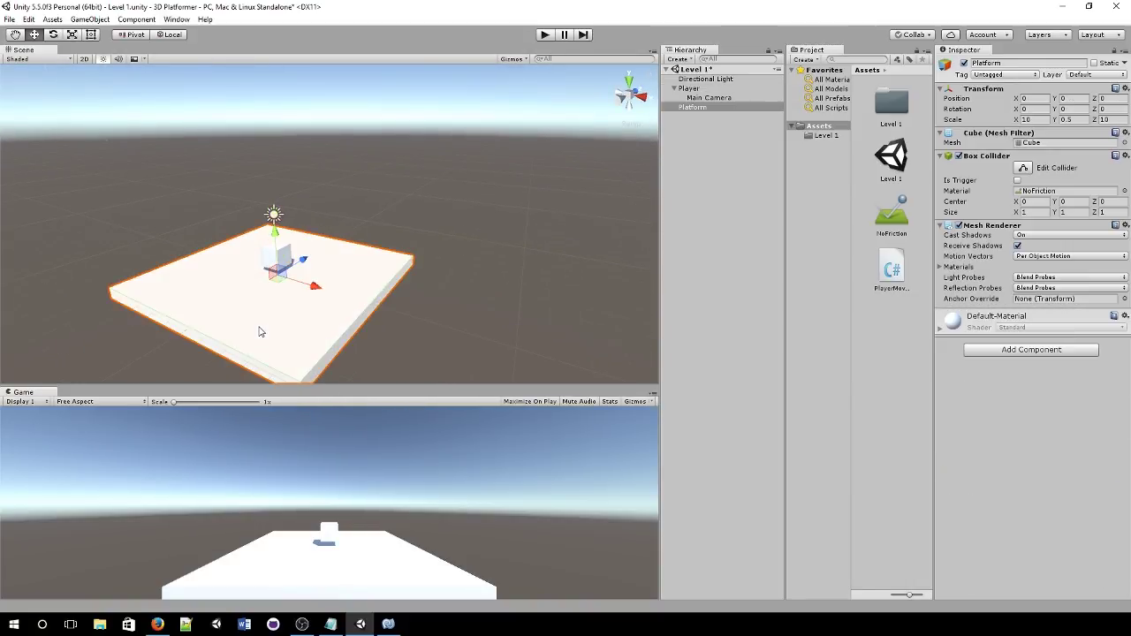
right_click(701, 109)
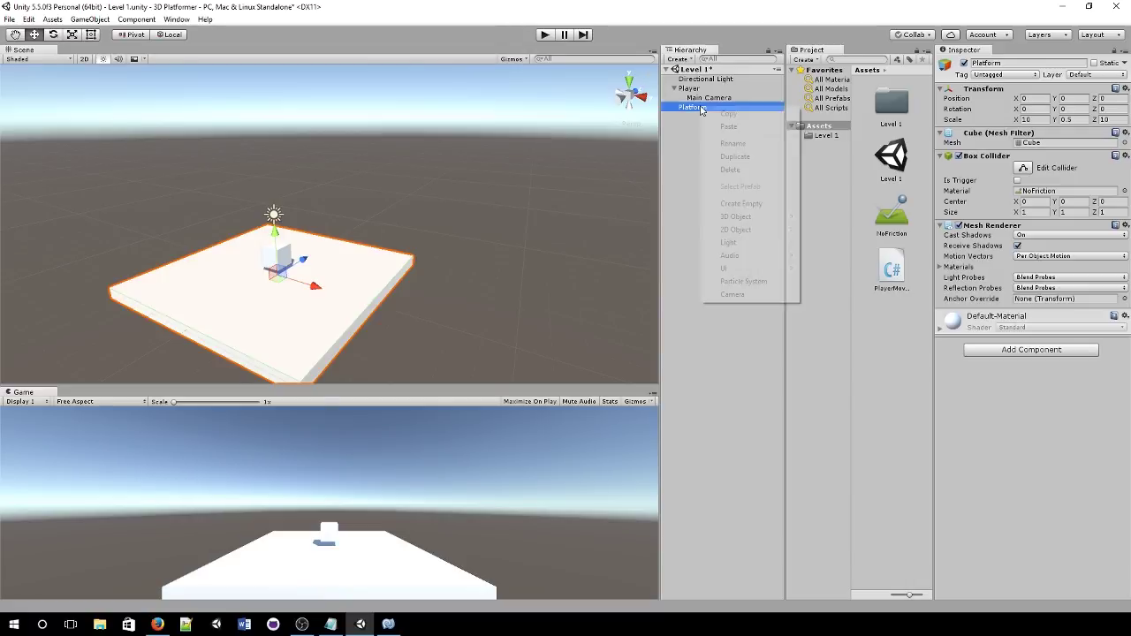
click(731, 156)
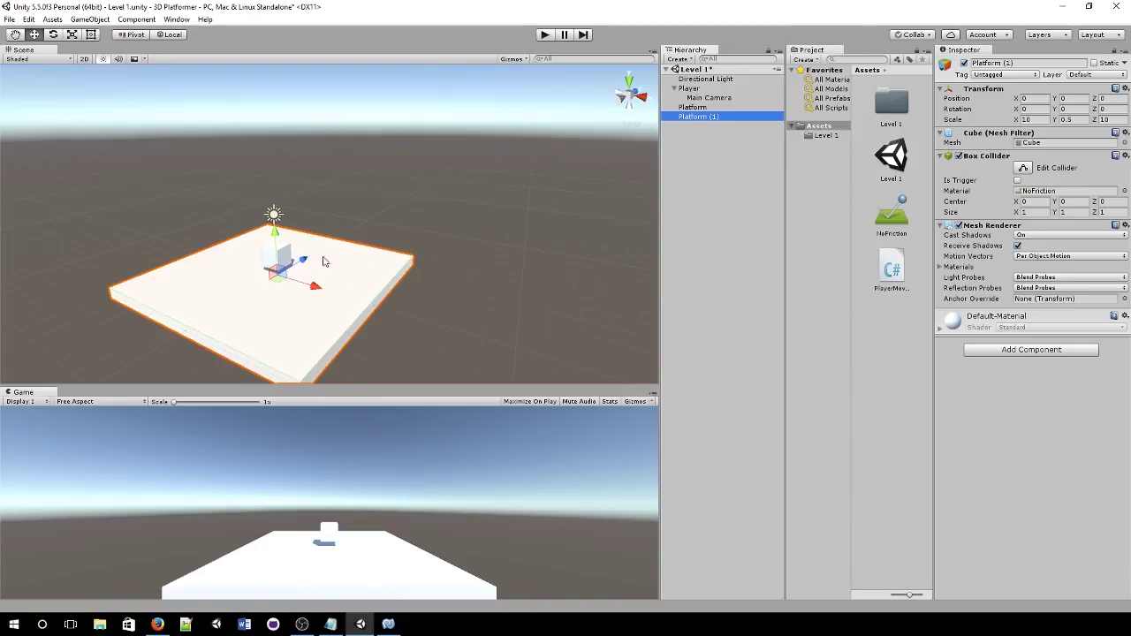
drag(303, 260, 502, 144)
- Play-test both platforms using W, Space, S and D to move the player, then stop
click(545, 36)
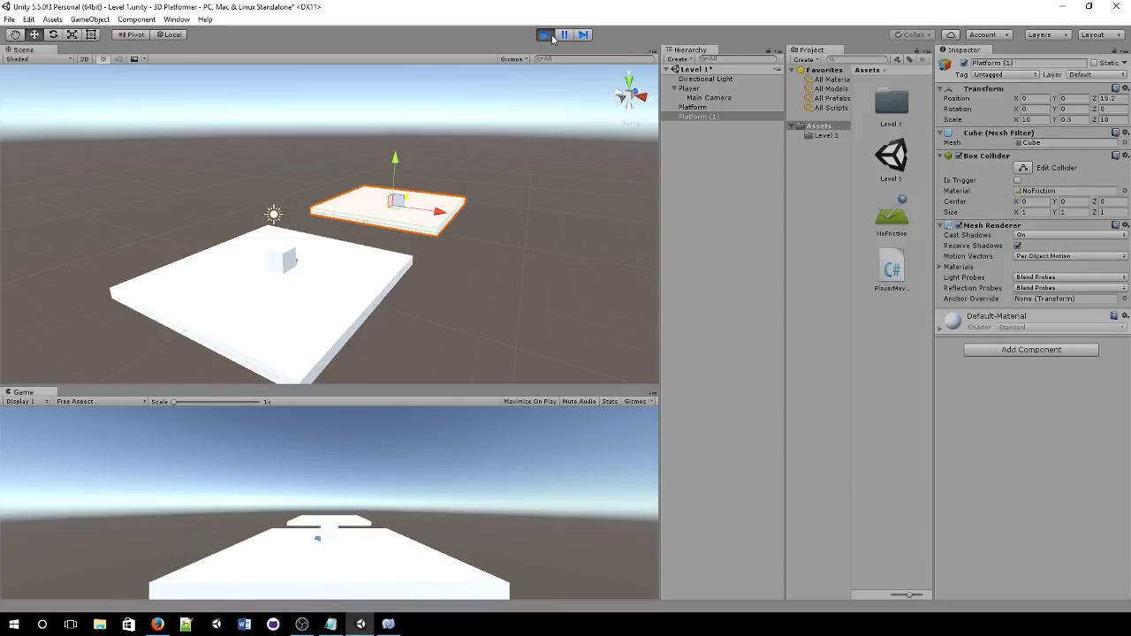
key(w)
key(space)
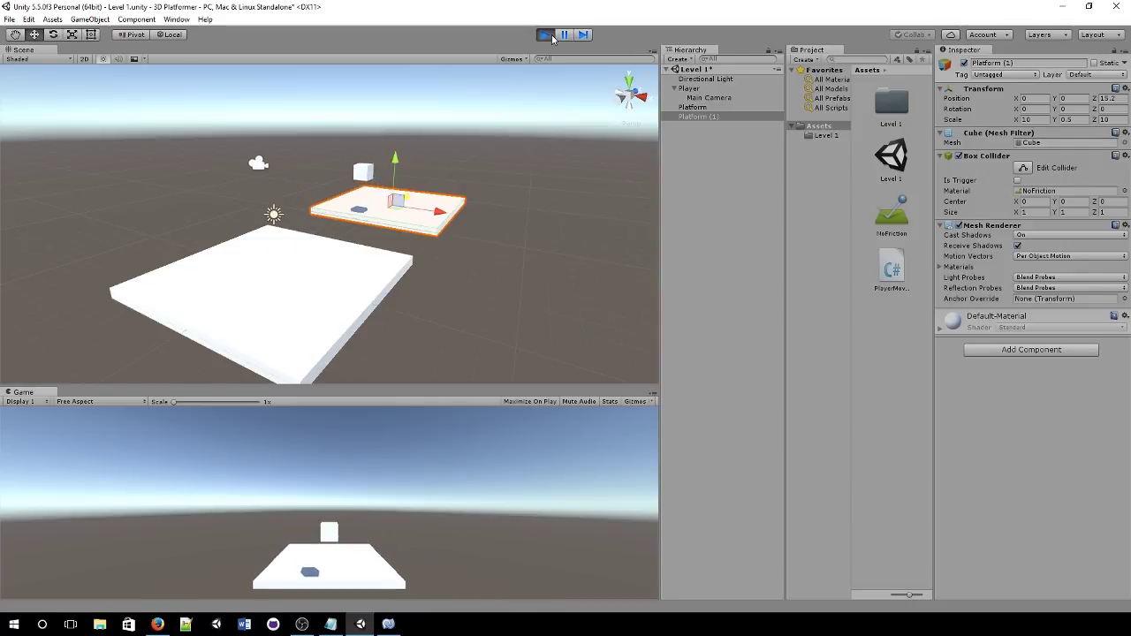
key(s)
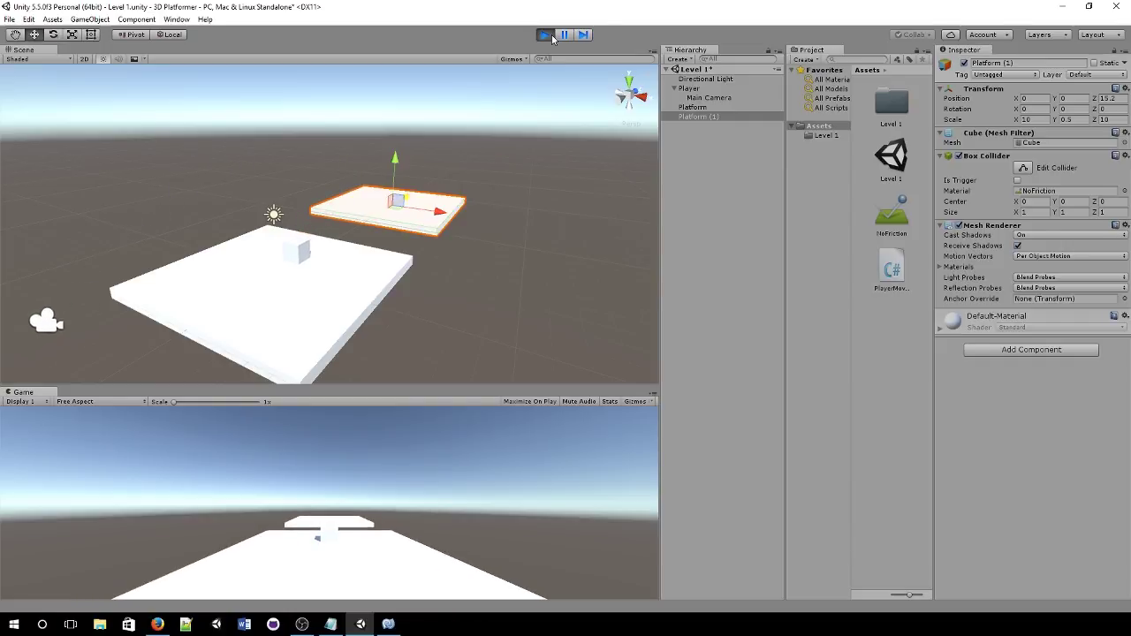
key(d)
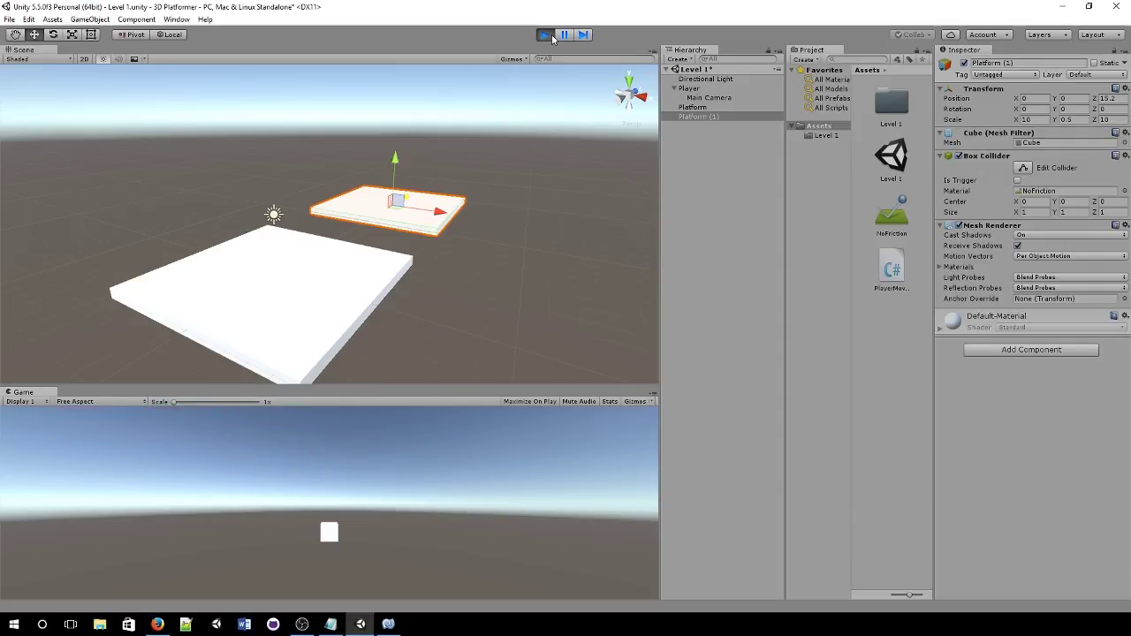
click(545, 35)
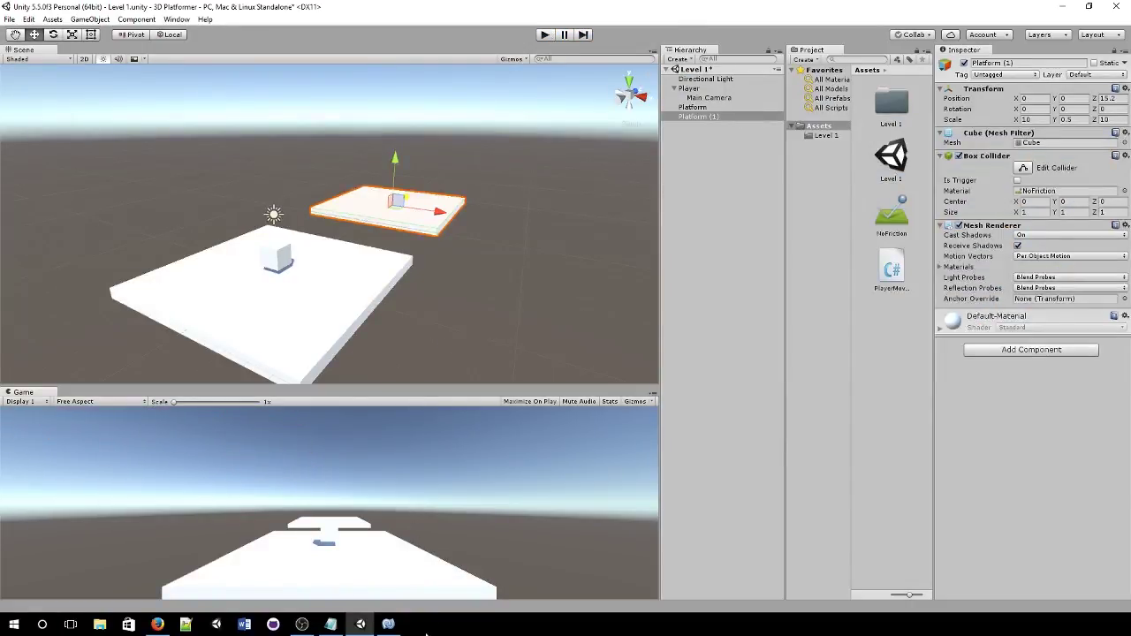
- Insert 'using UnityEngine.SceneManagement;' below the UnityEngine import using autocomplete
click(389, 625)
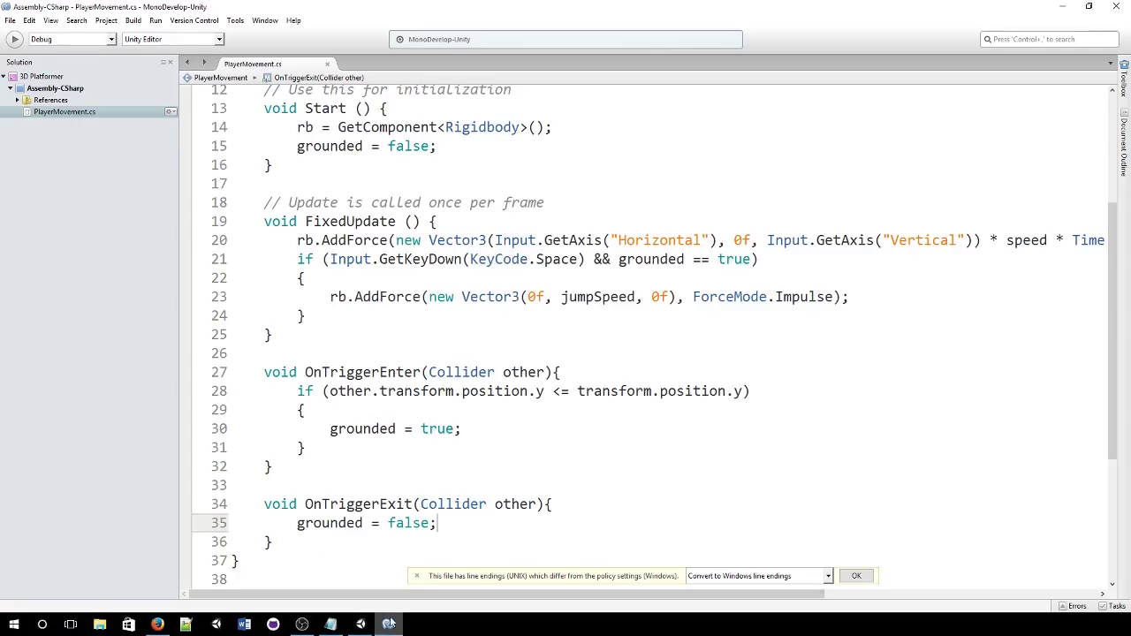
scroll(506, 421, up, 4)
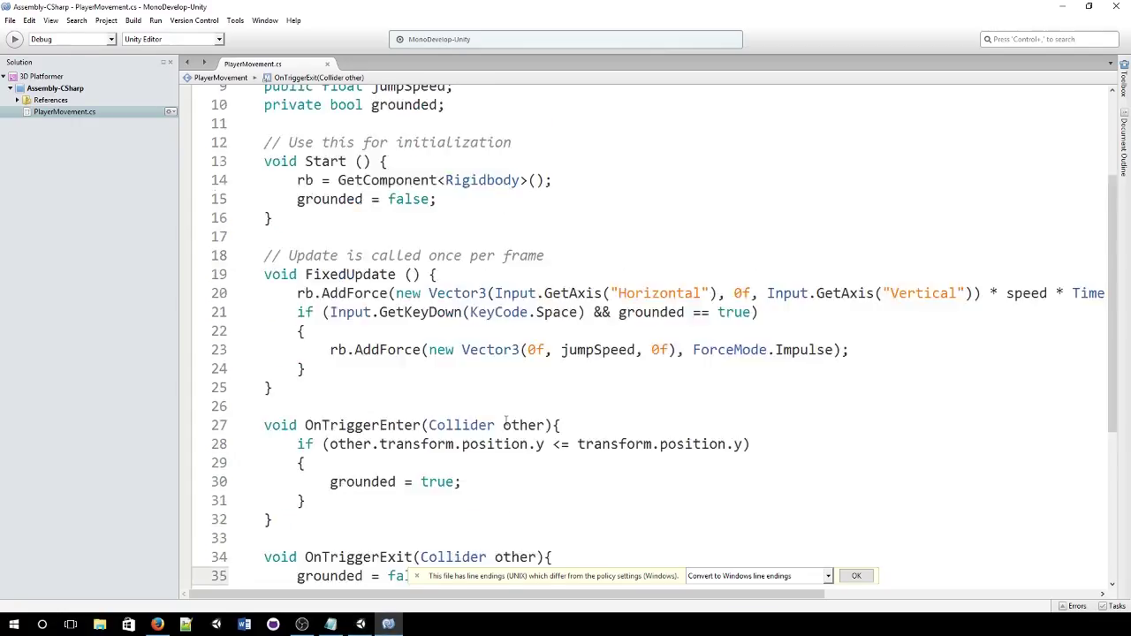
click(423, 131)
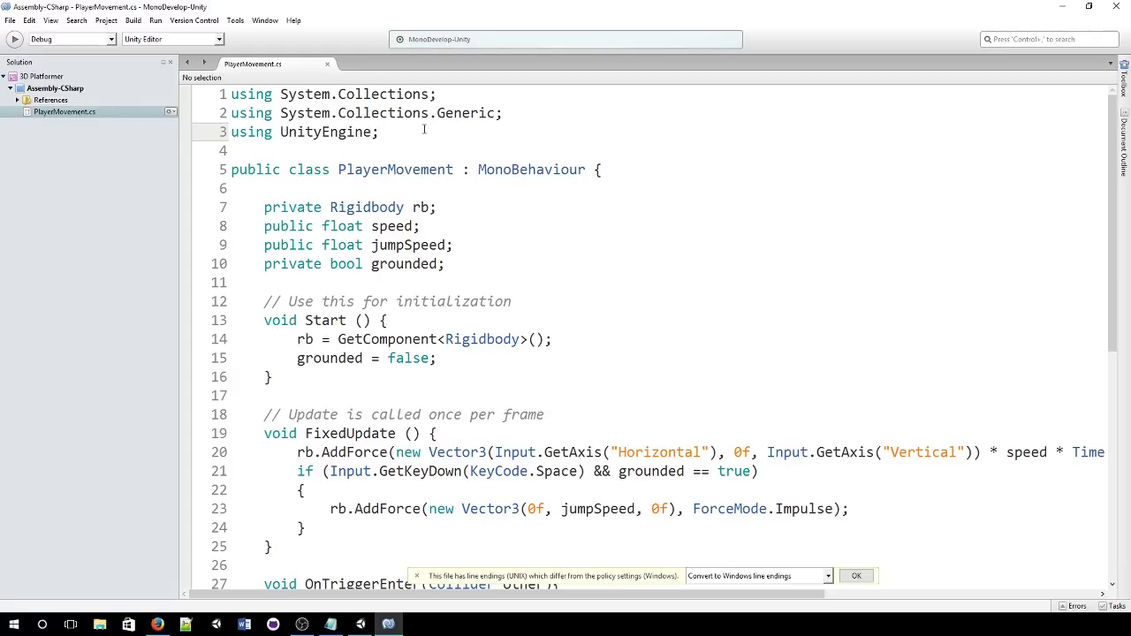
key(Return)
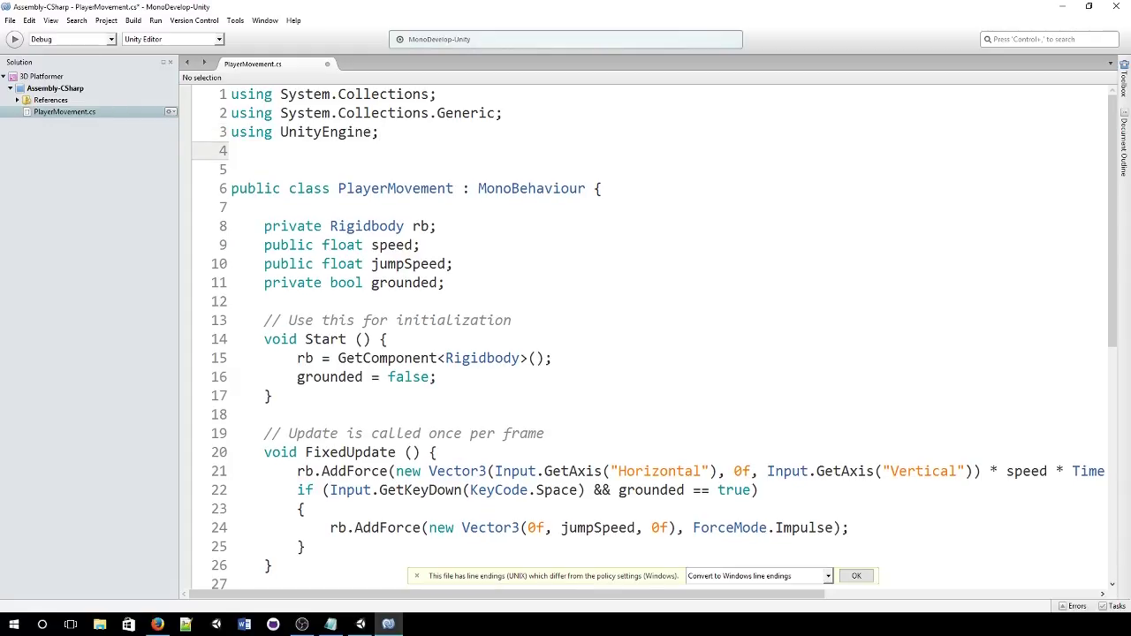
text(using )
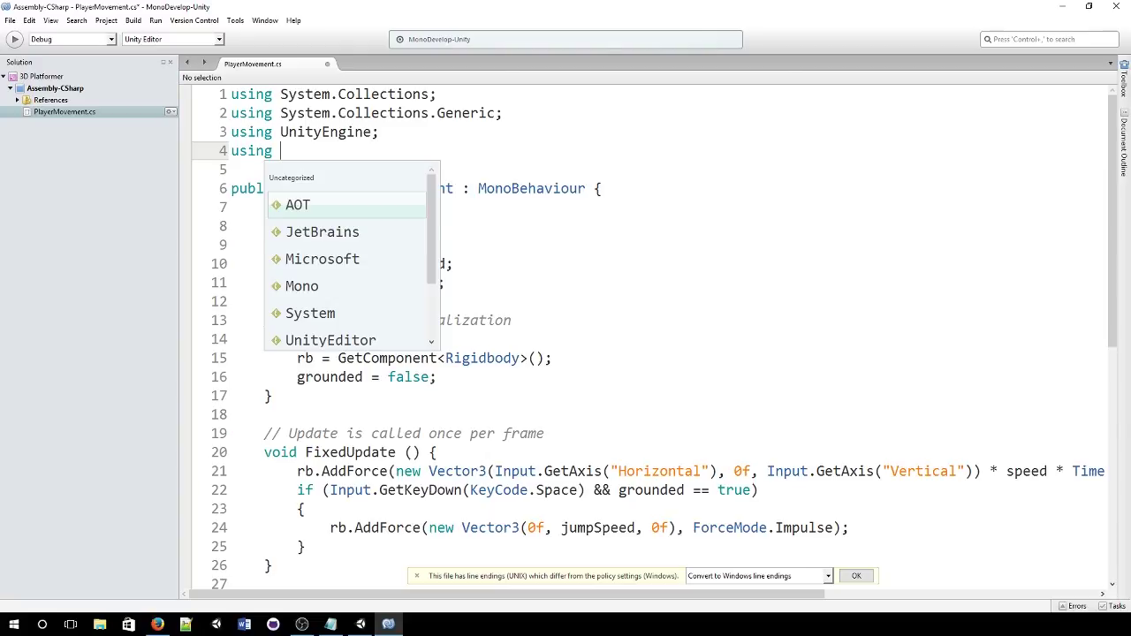
text(UnityEn)
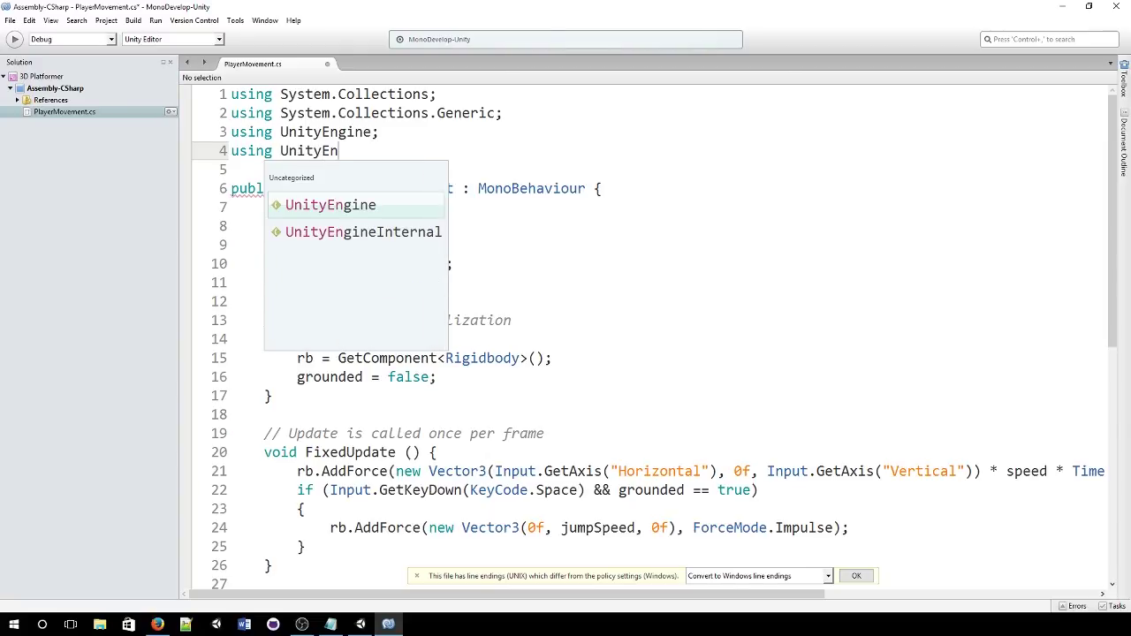
key(Tab)
text(.Sc)
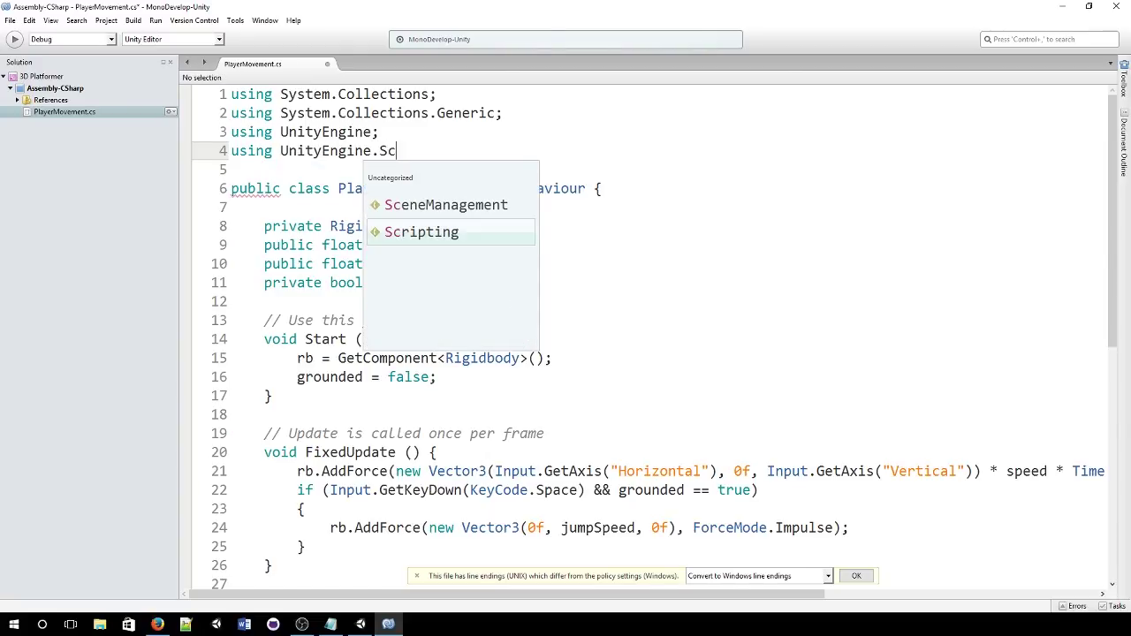
text(ene)
key(Tab)
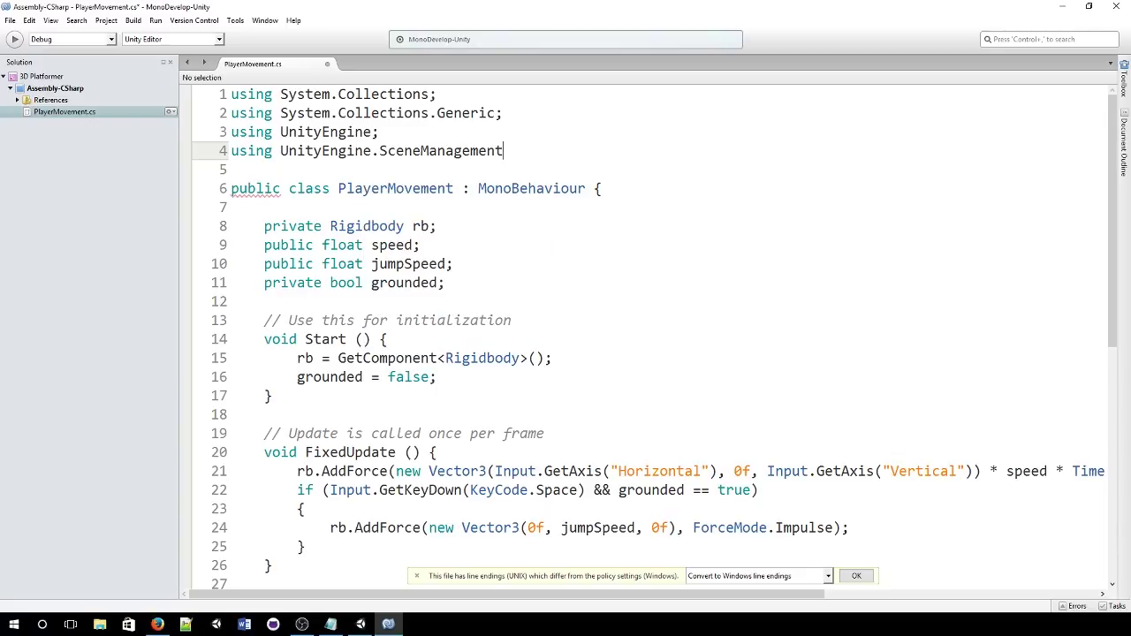
text(;)
drag(536, 151, 225, 151)
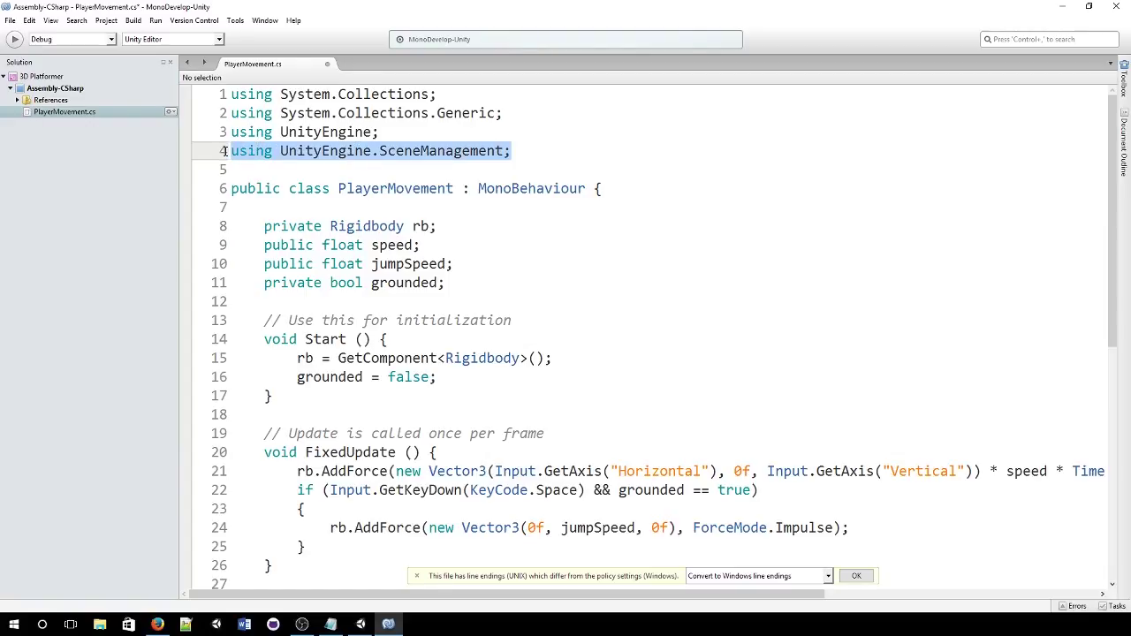
click(577, 151)
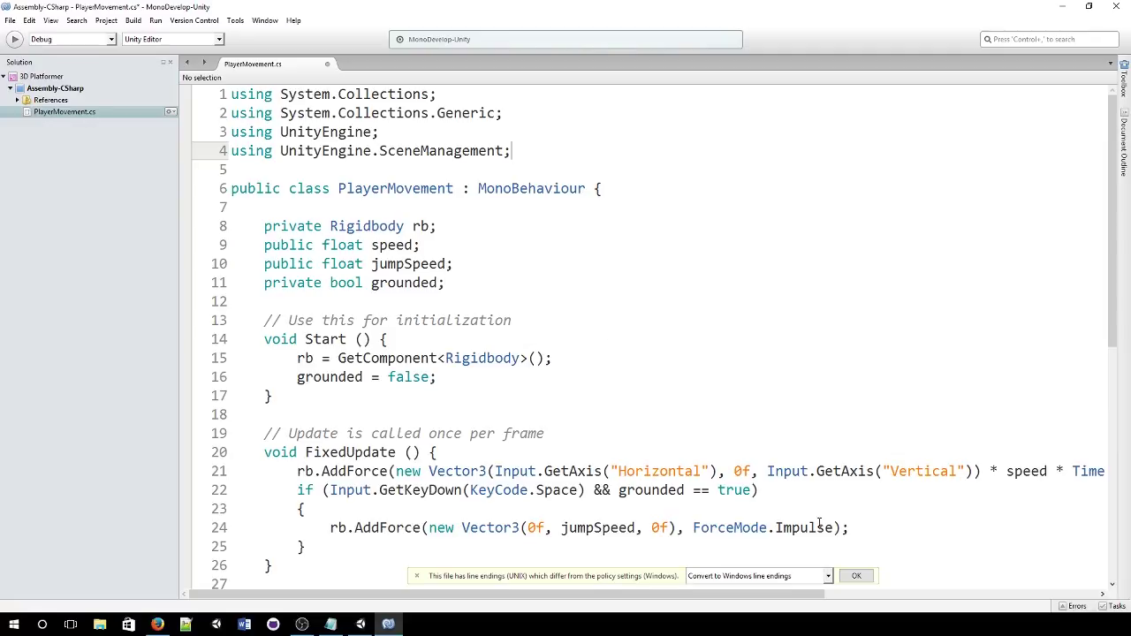
- Below the jump code in FixedUpdate, open an if (transform.position.y <= -5) block
click(347, 553)
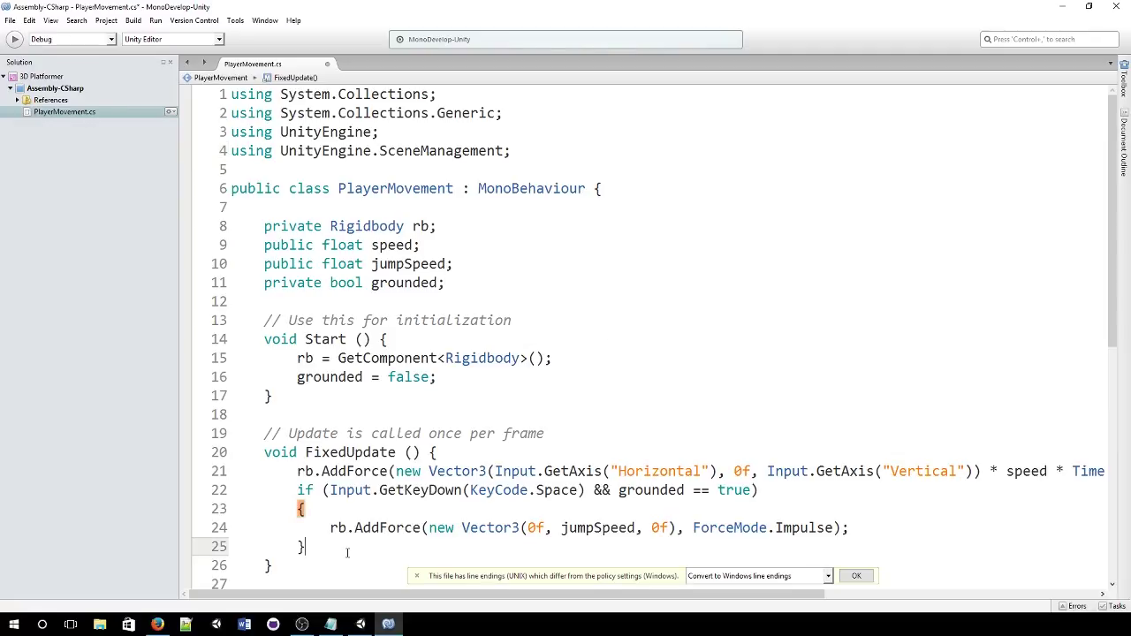
key(Return)
text(if ()
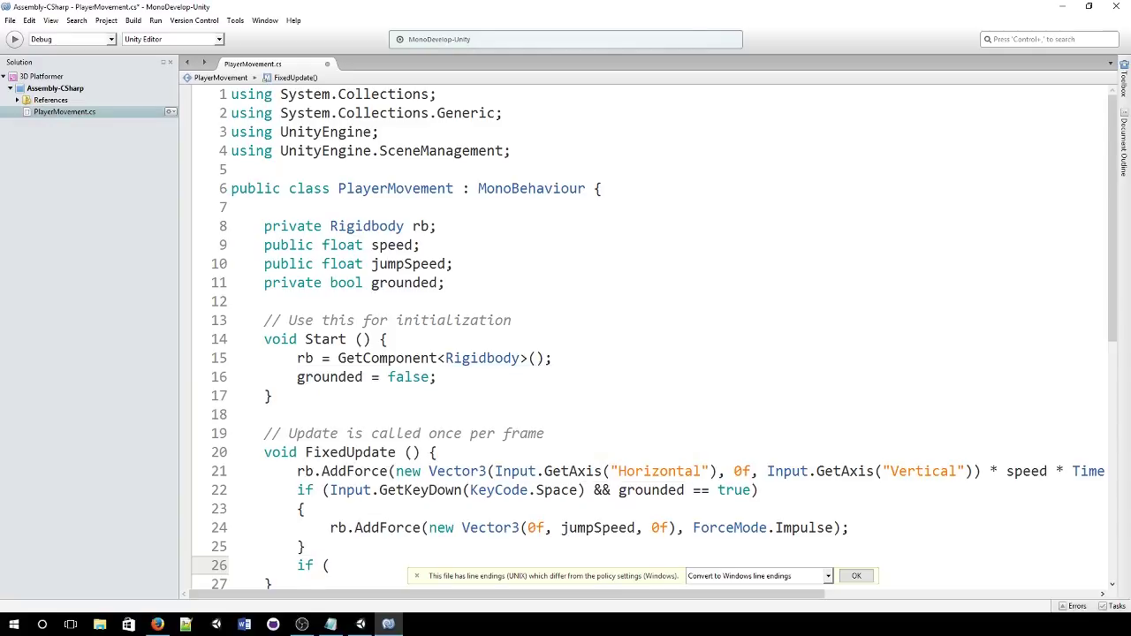
text(trans)
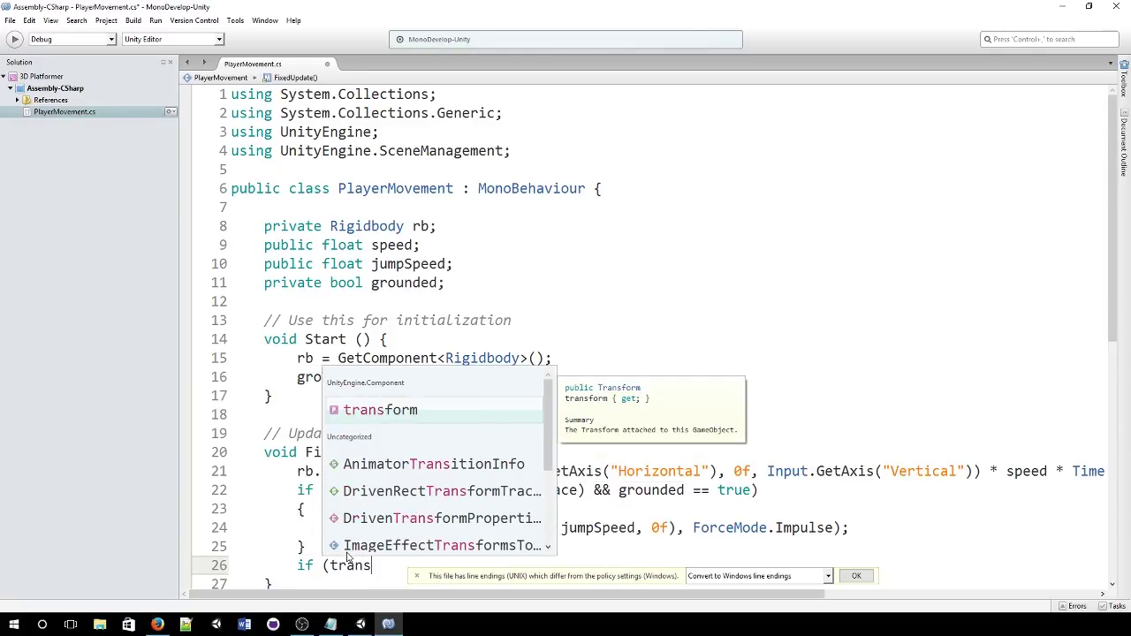
text(form.pos)
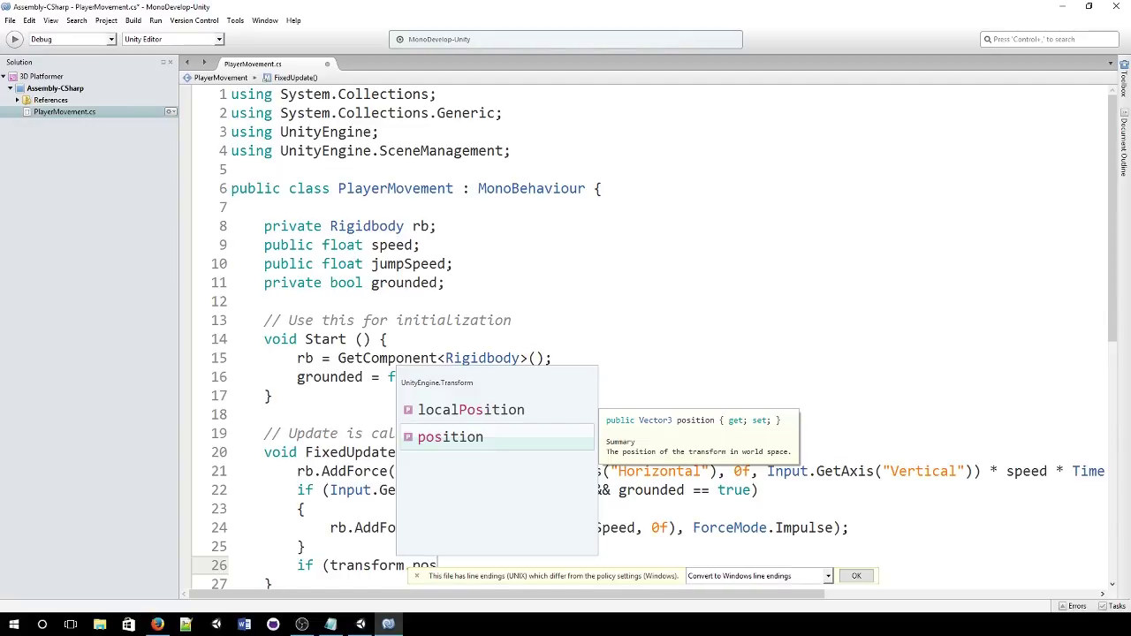
key(Return)
text(.y)
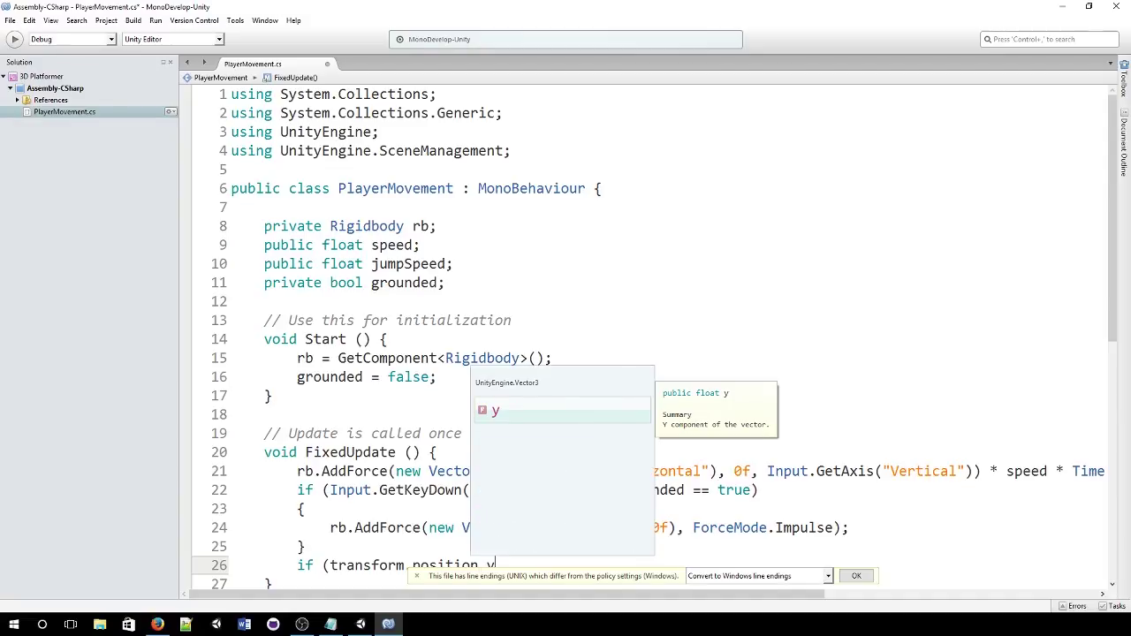
text( <=)
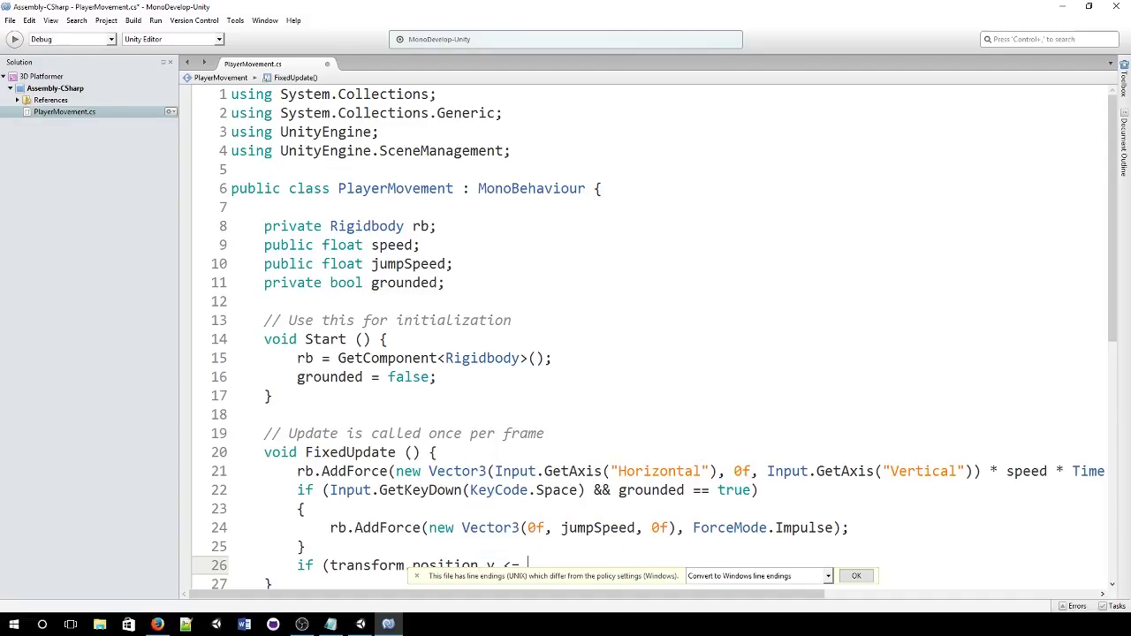
scroll(497, 517, down, 3)
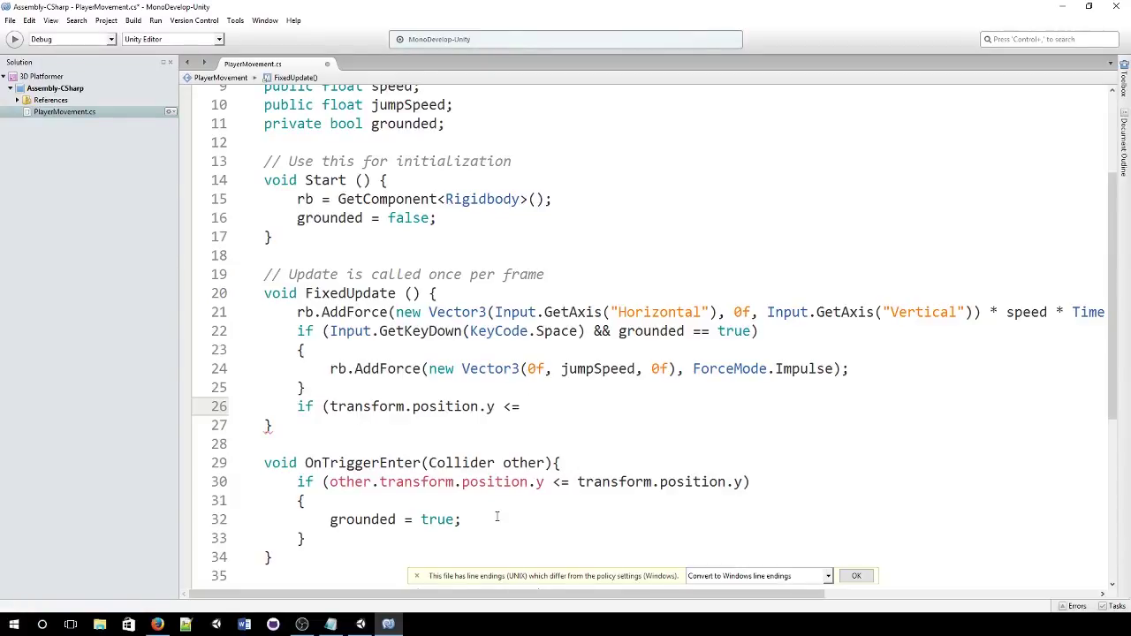
text(-5){)
key(Return)
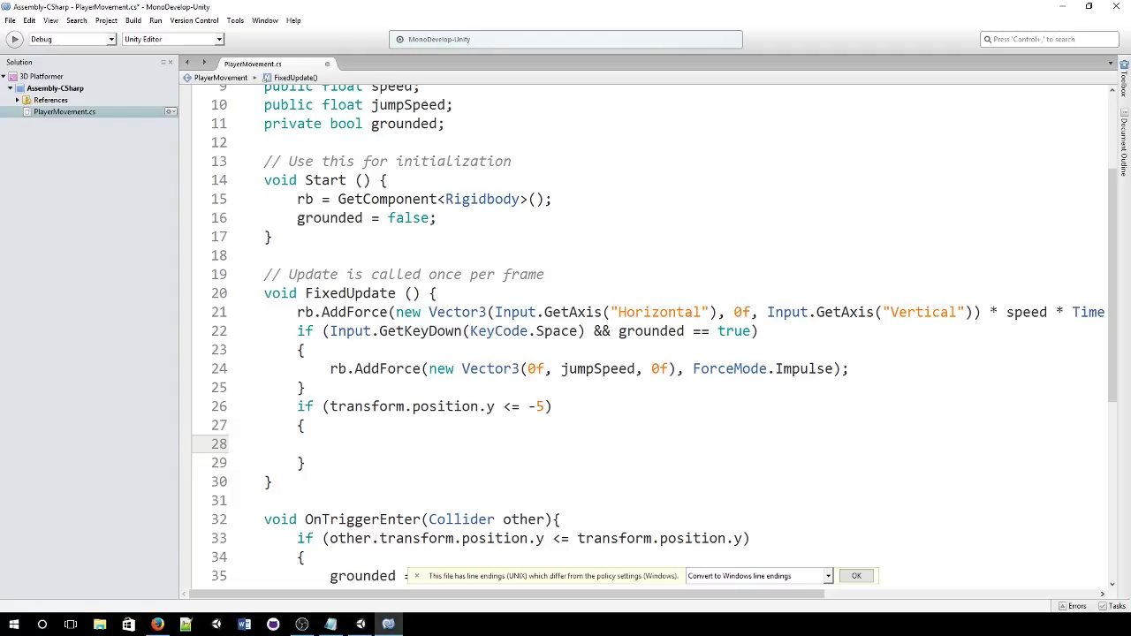
- Start the fall-check body with a SceneManager.LoadScene( call
text(Sceneman)
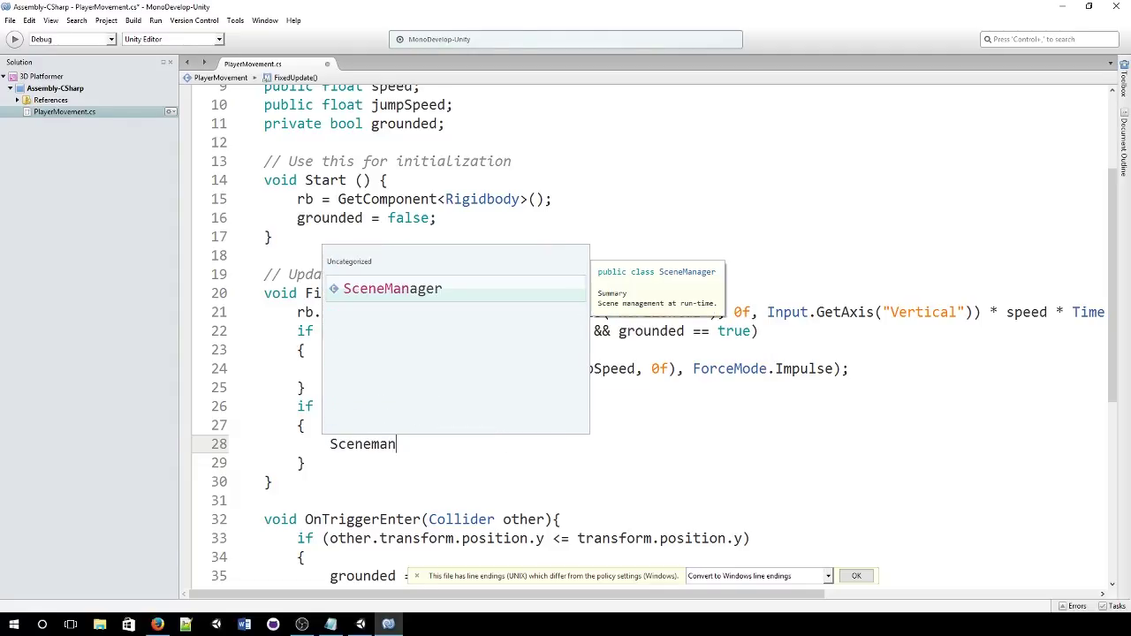
key(Return)
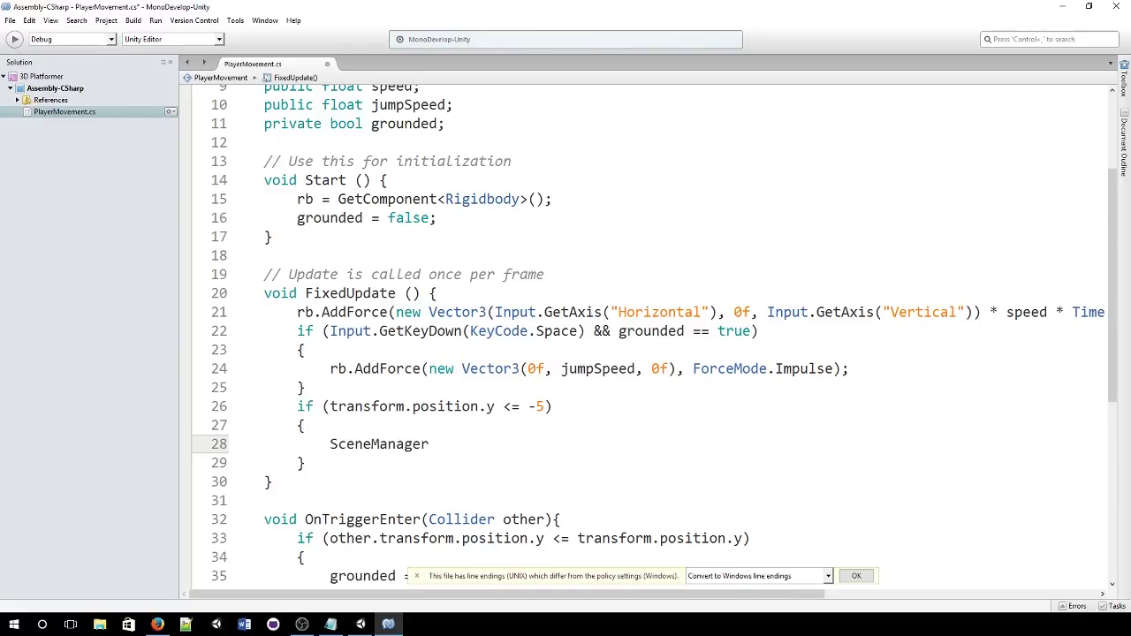
text(.L)
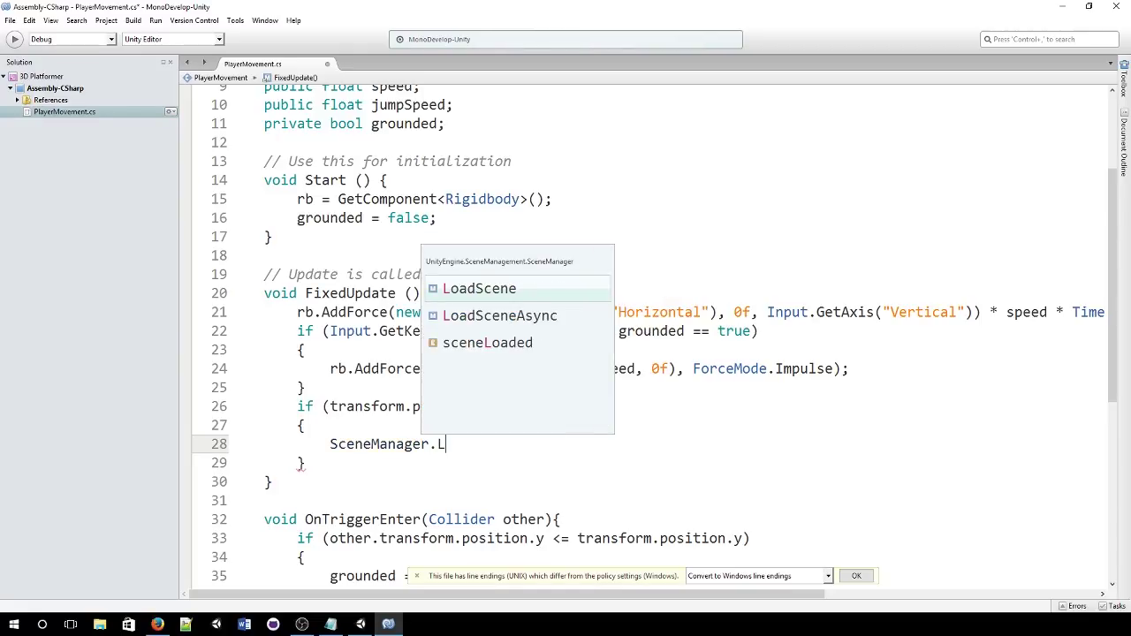
text(oad)
key(Return)
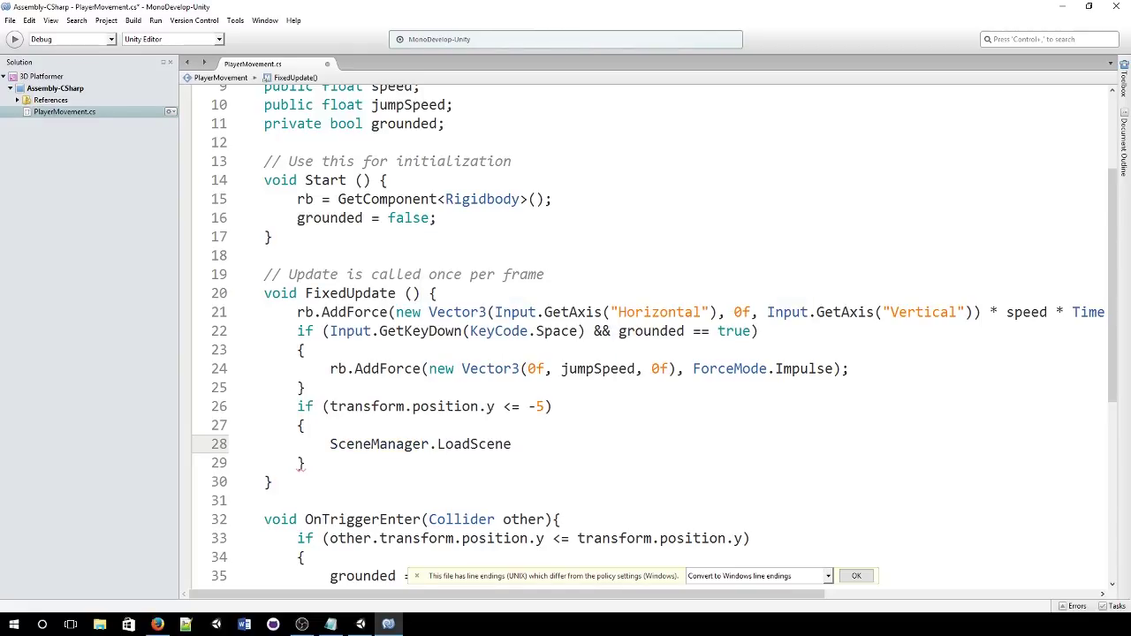
text(()
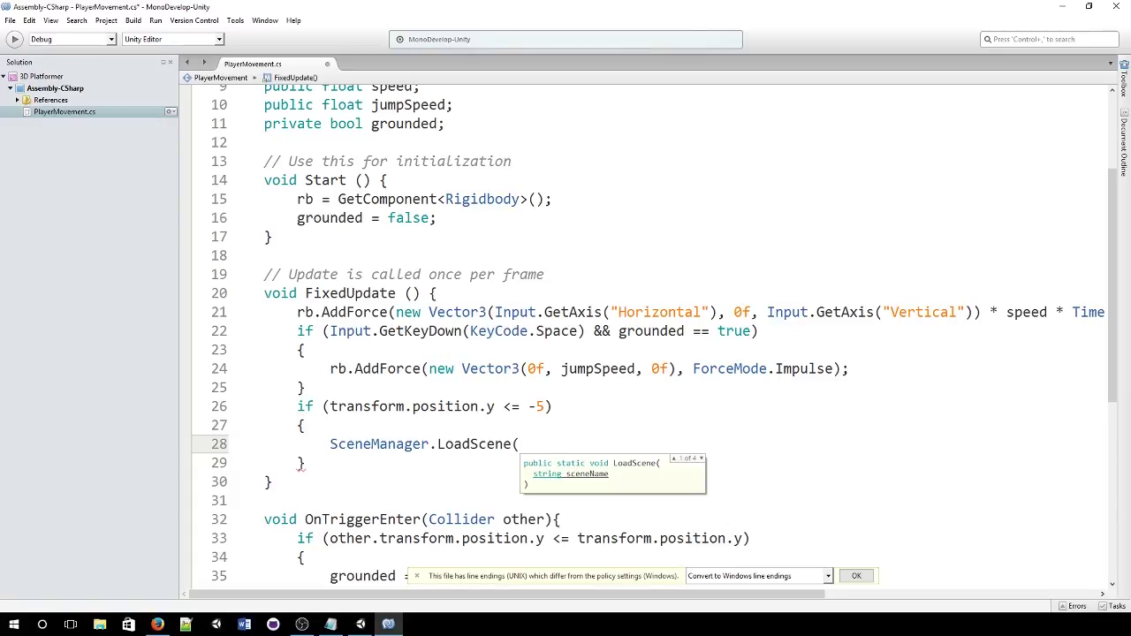
- Pass SceneManager.GetActiveScene().name as the argument and save PlayerMovement.cs
text(Sceneman)
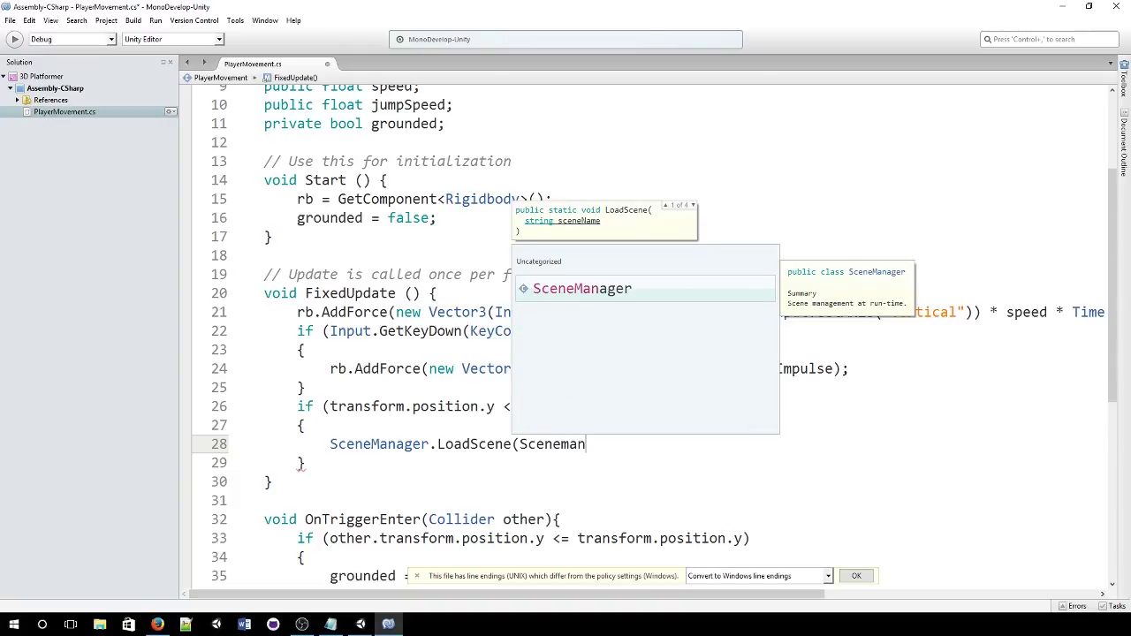
key(Return)
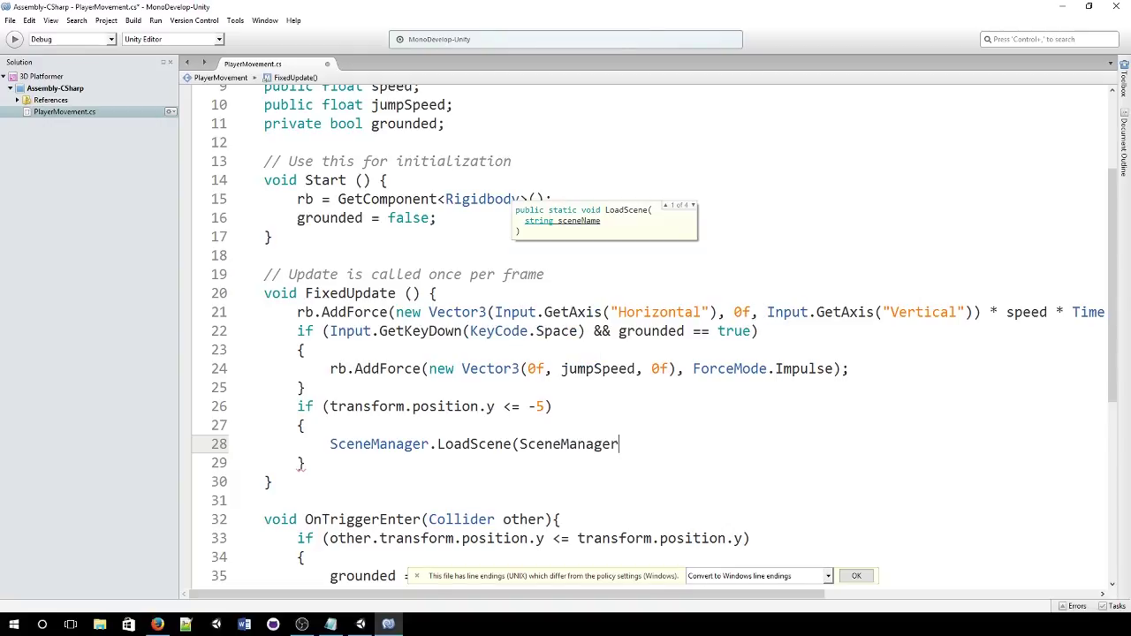
text(.Get)
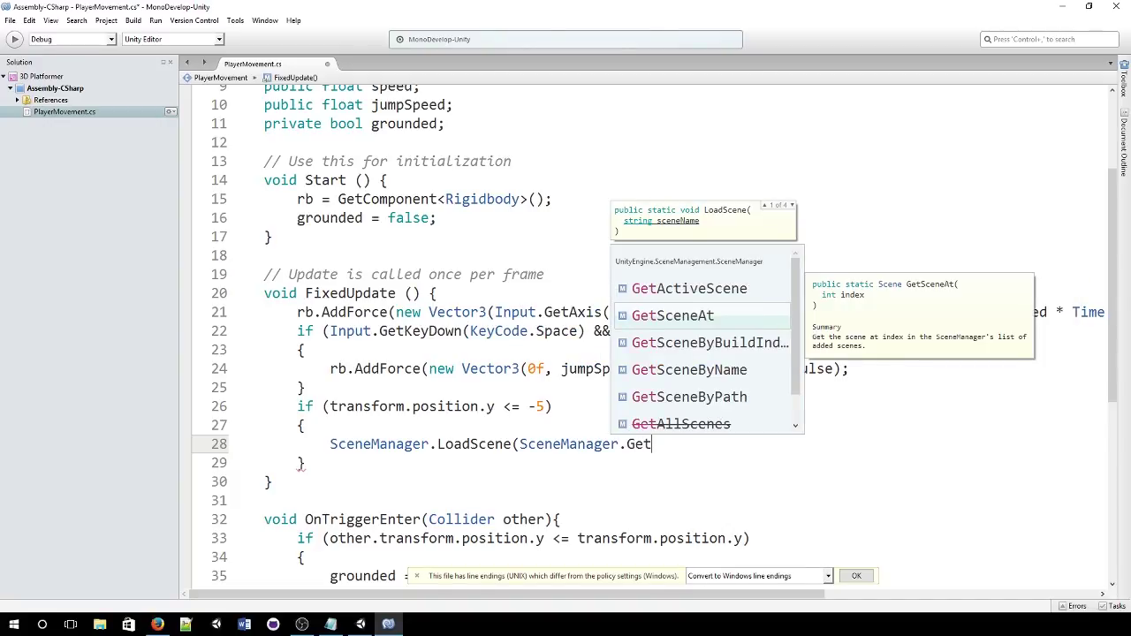
text(ac)
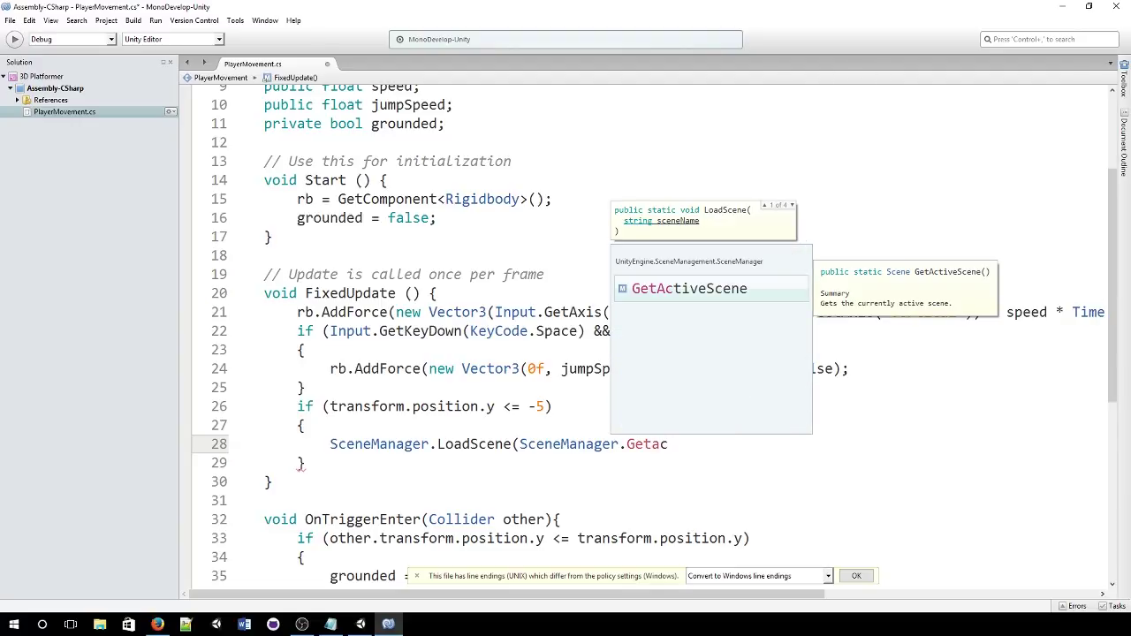
key(Return)
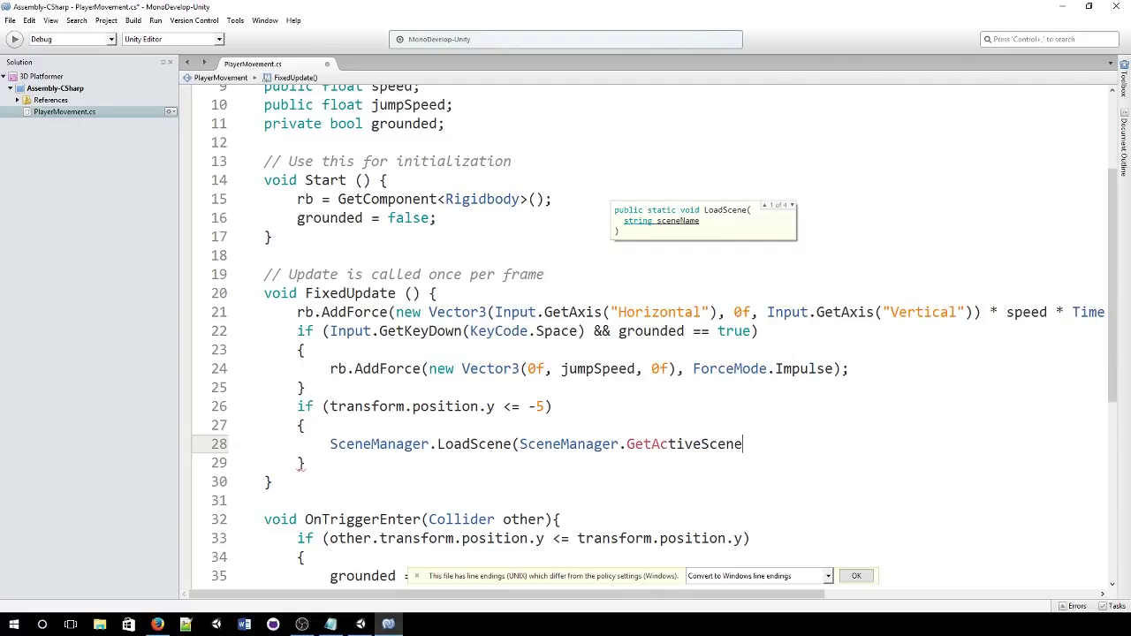
text(())
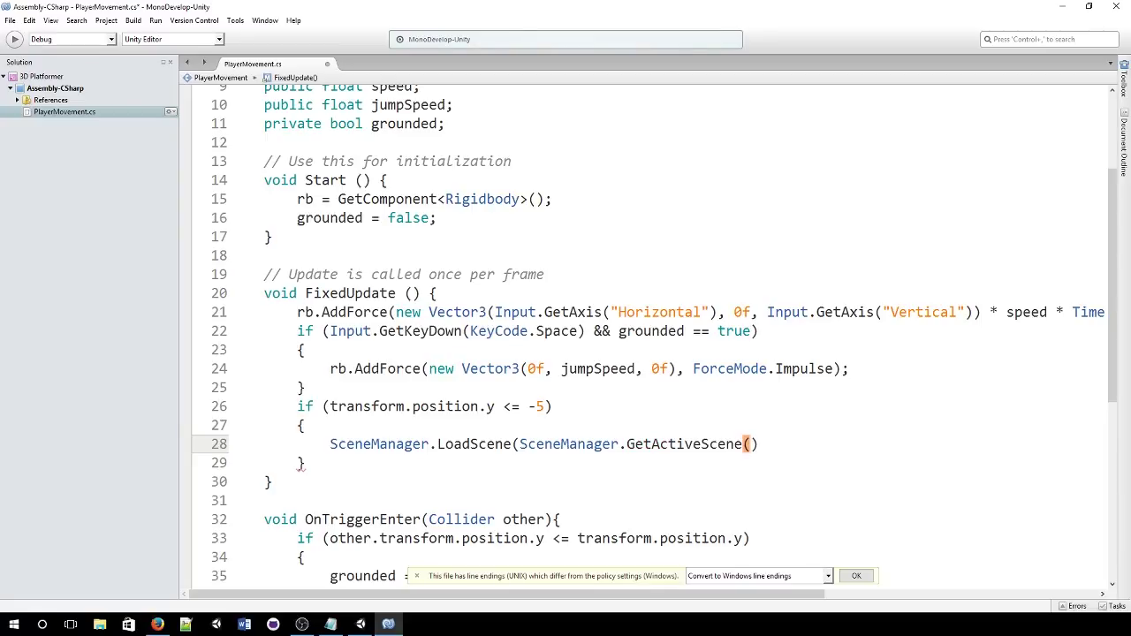
text(.nema)
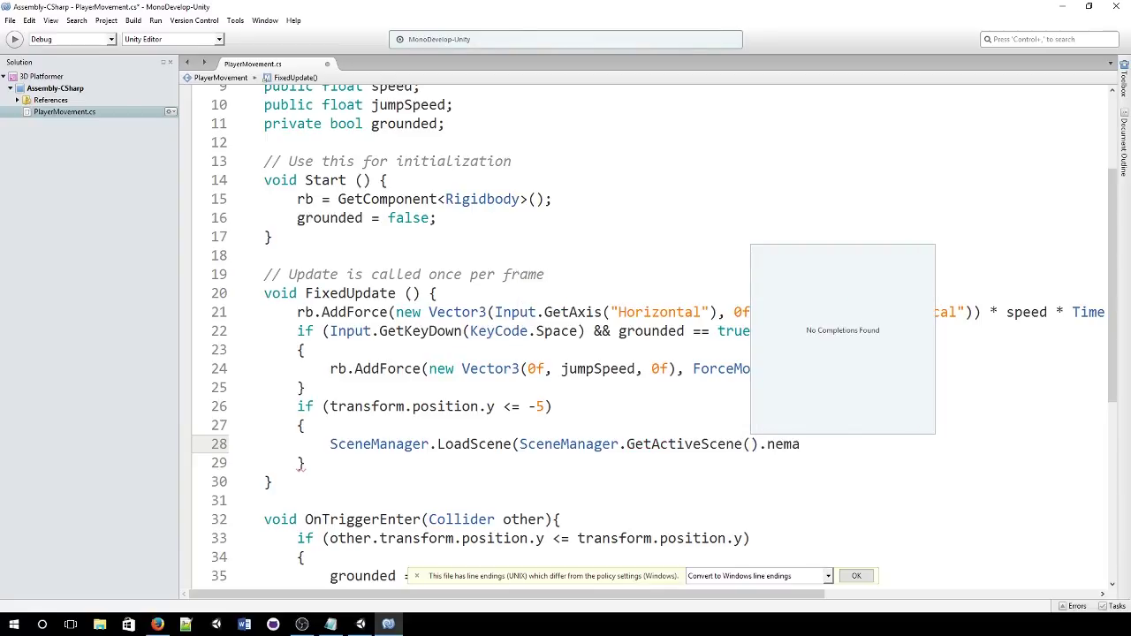
key(BackSpace)
key(BackSpace)
key(BackSpace)
text(ame)
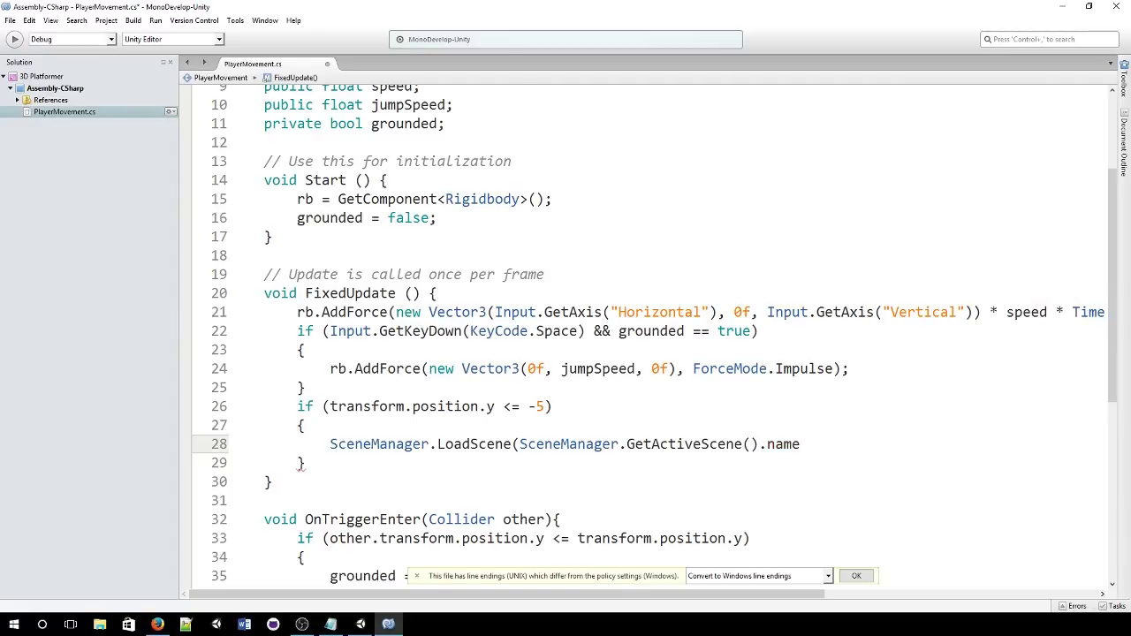
text();)
key(ctrl+s)
- Test the fall reset by walking the player cube off the platform with W, then stop
click(360, 624)
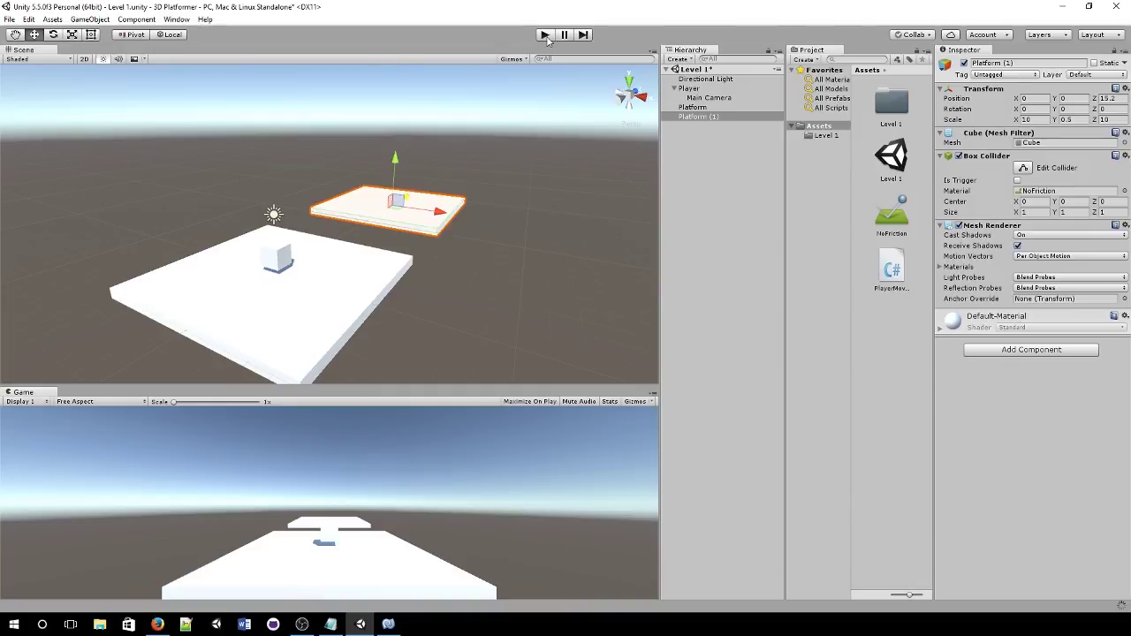
click(546, 35)
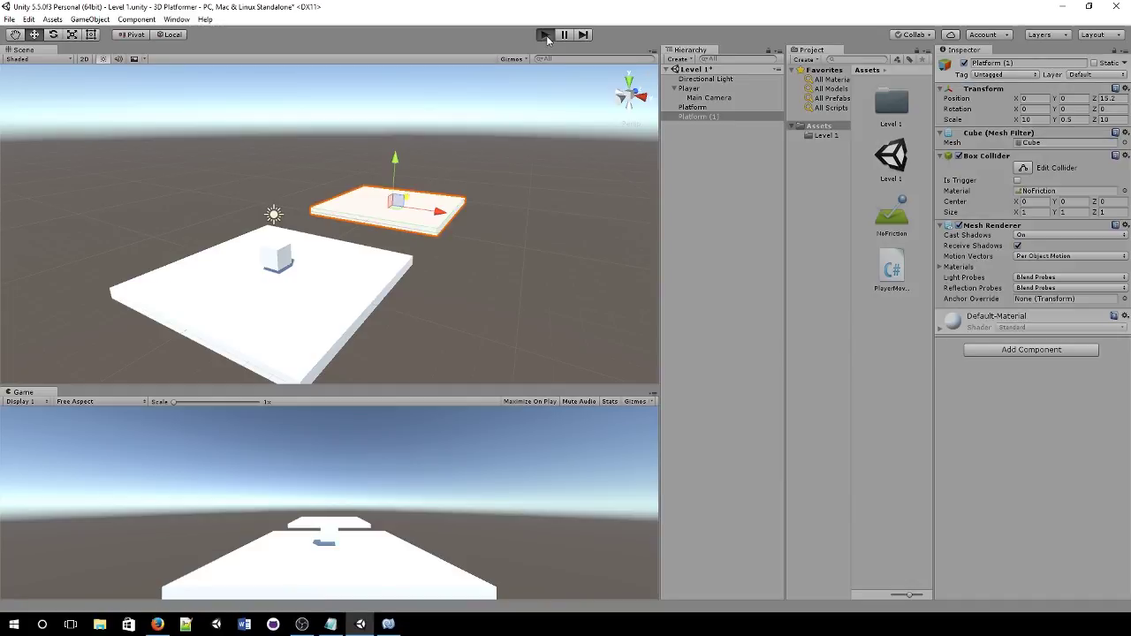
key(w)
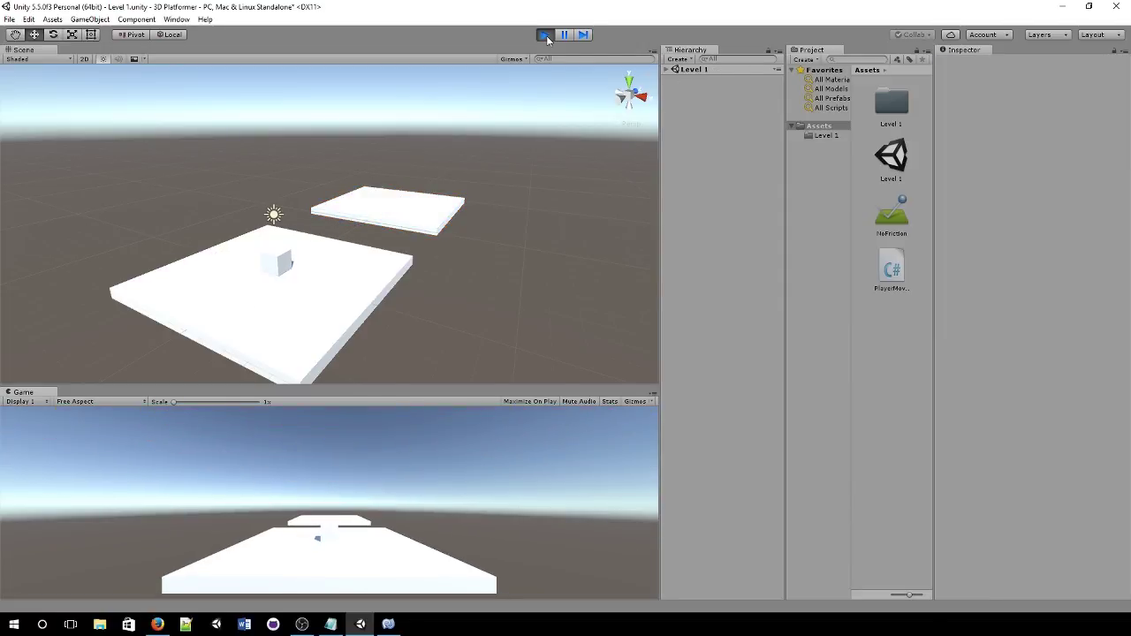
key(w)
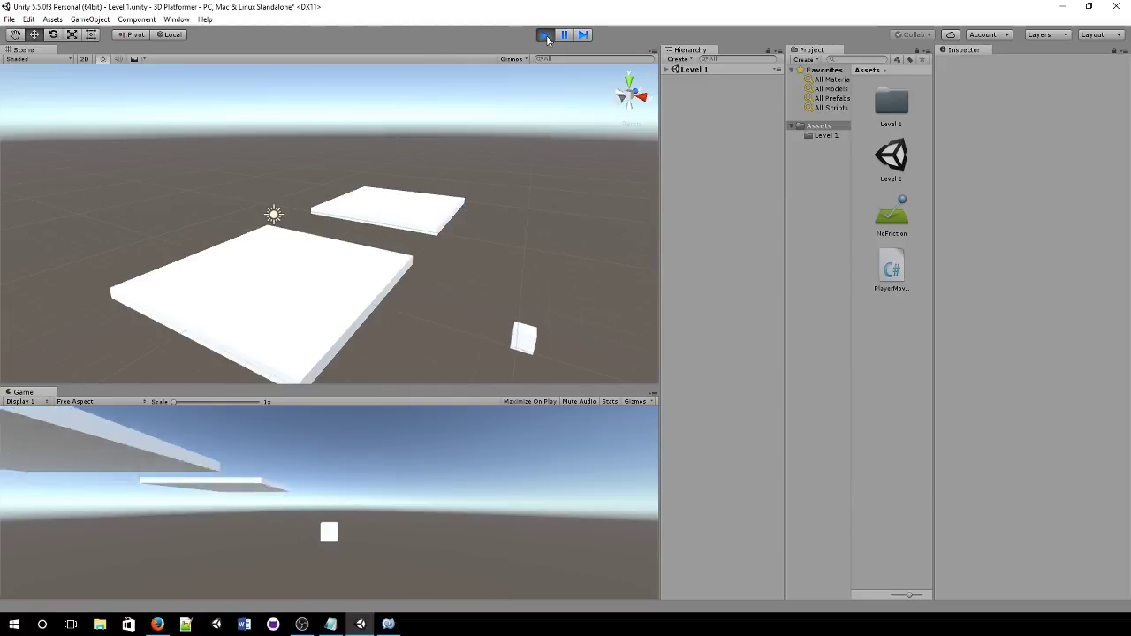
key(w)
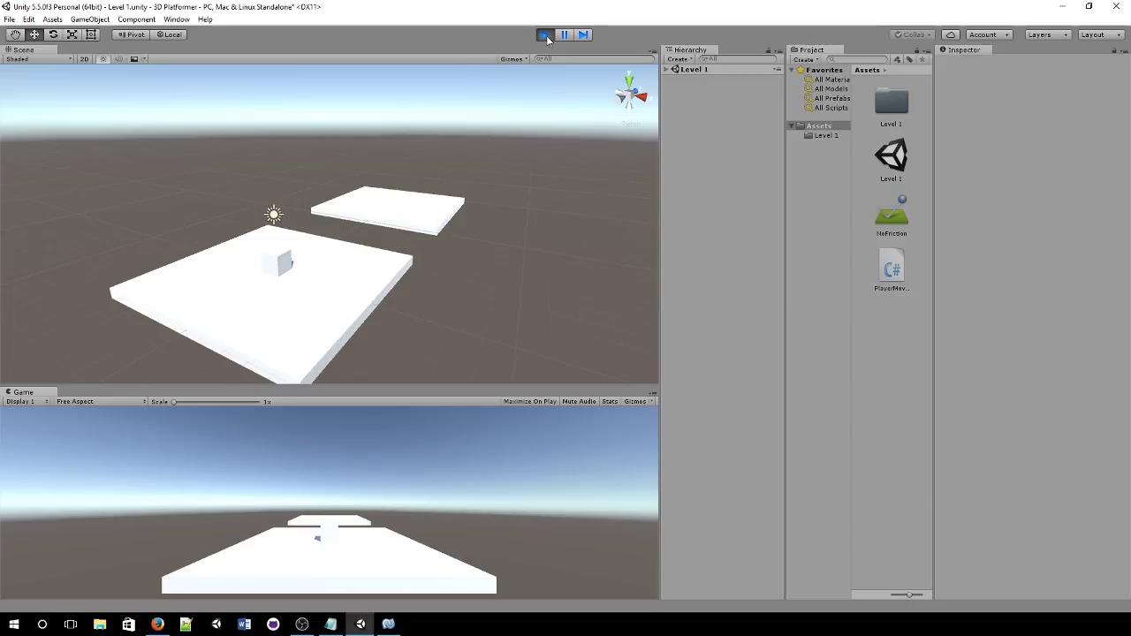
click(545, 36)
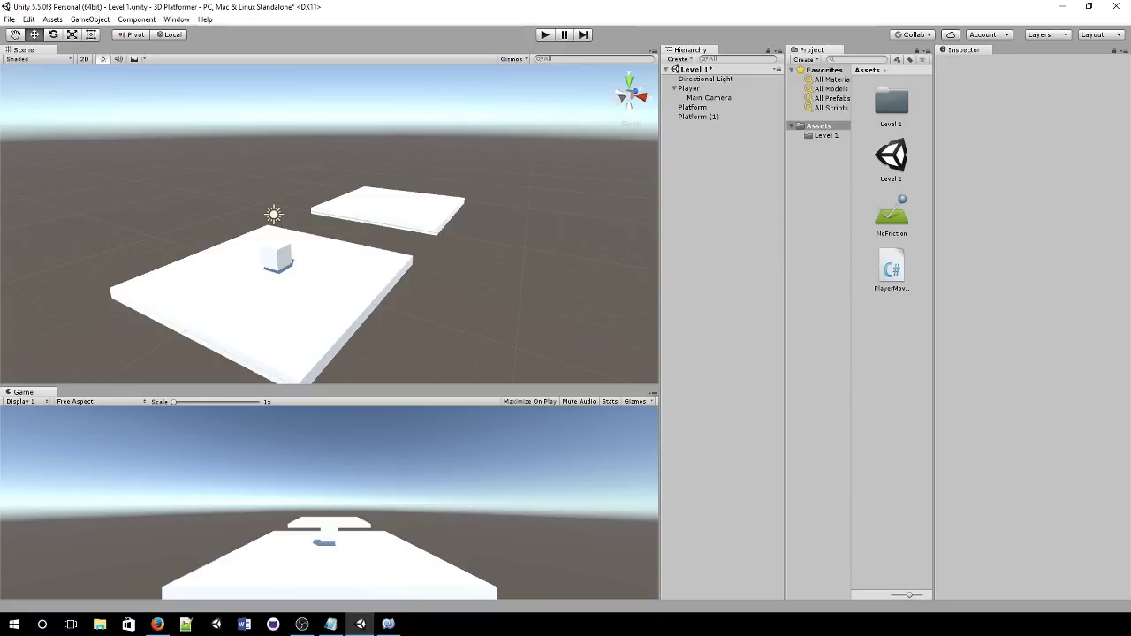
- Save the Level 1 scene
key(alt+Tab)
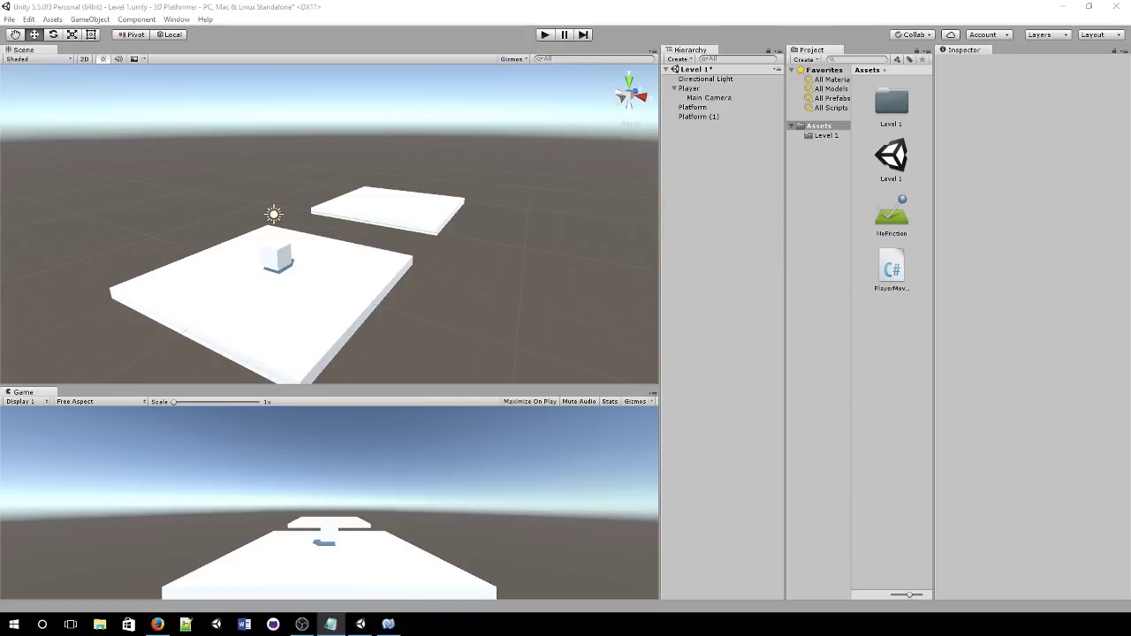
key(alt+Tab)
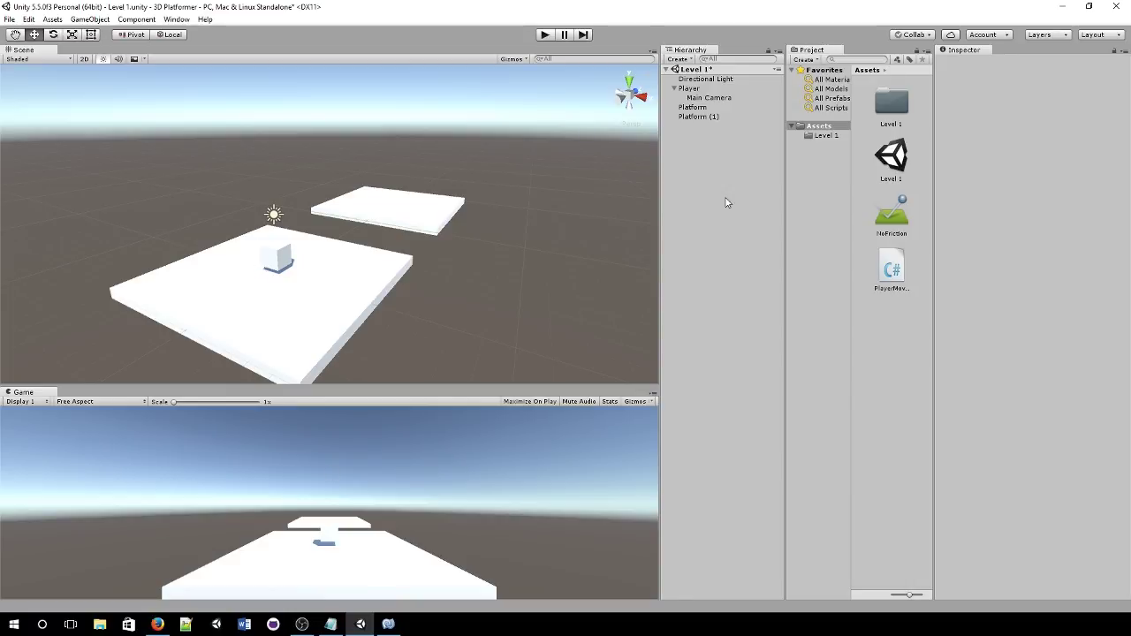
key(ctrl+s)
right_click(727, 204)
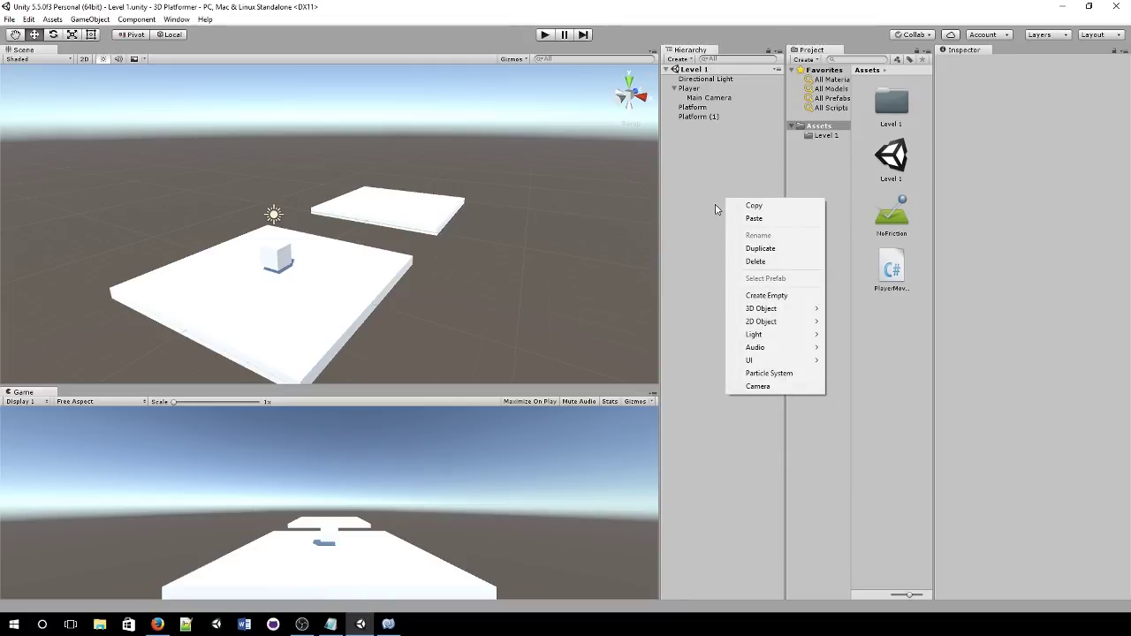
click(889, 340)
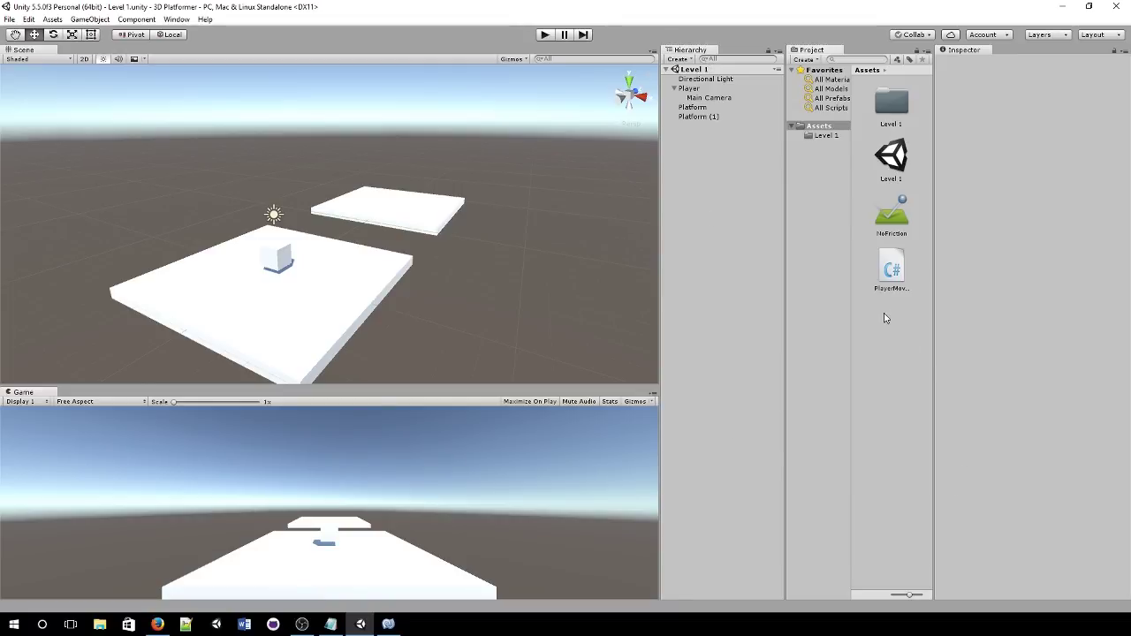
- Create a new material named Player in the Assets folder
right_click(886, 319)
mouse_move(894, 321)
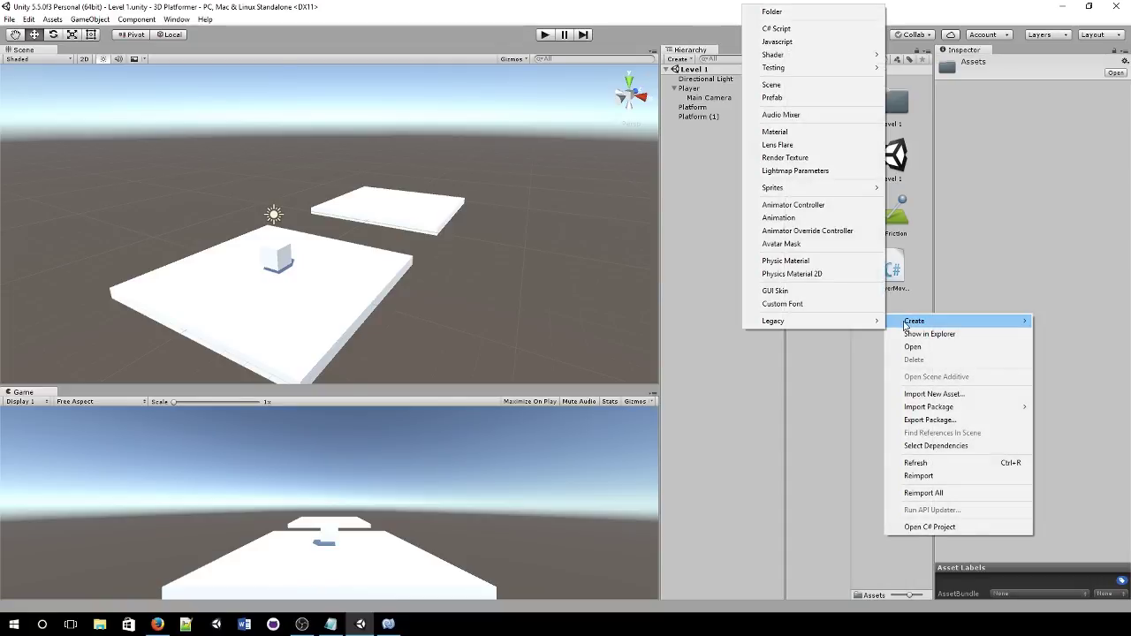
click(798, 134)
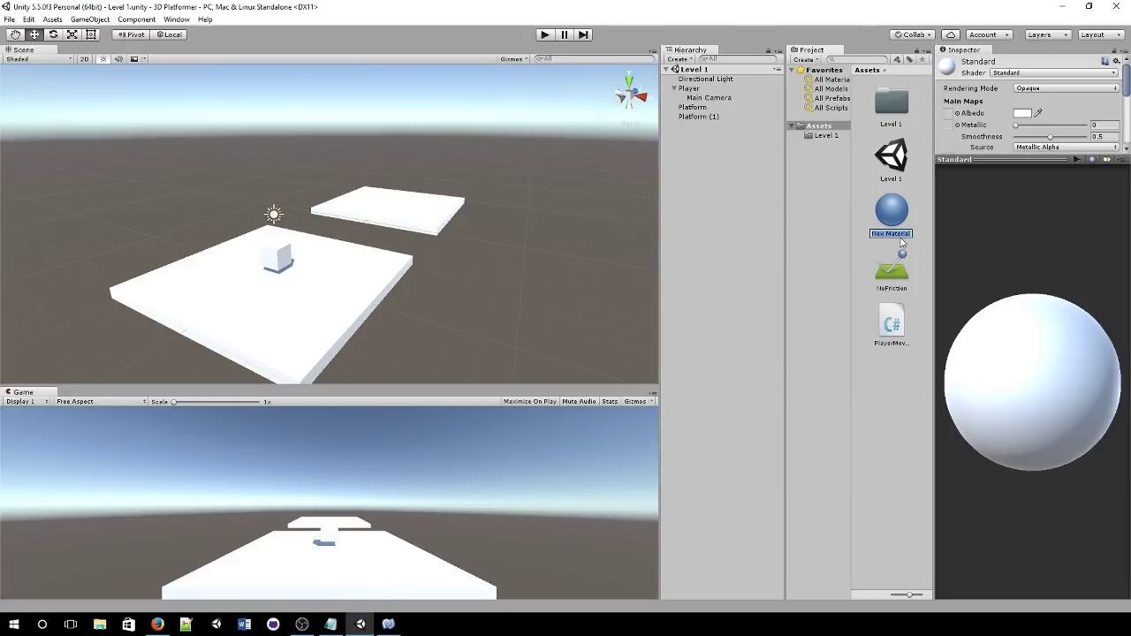
text(Player)
key(Return)
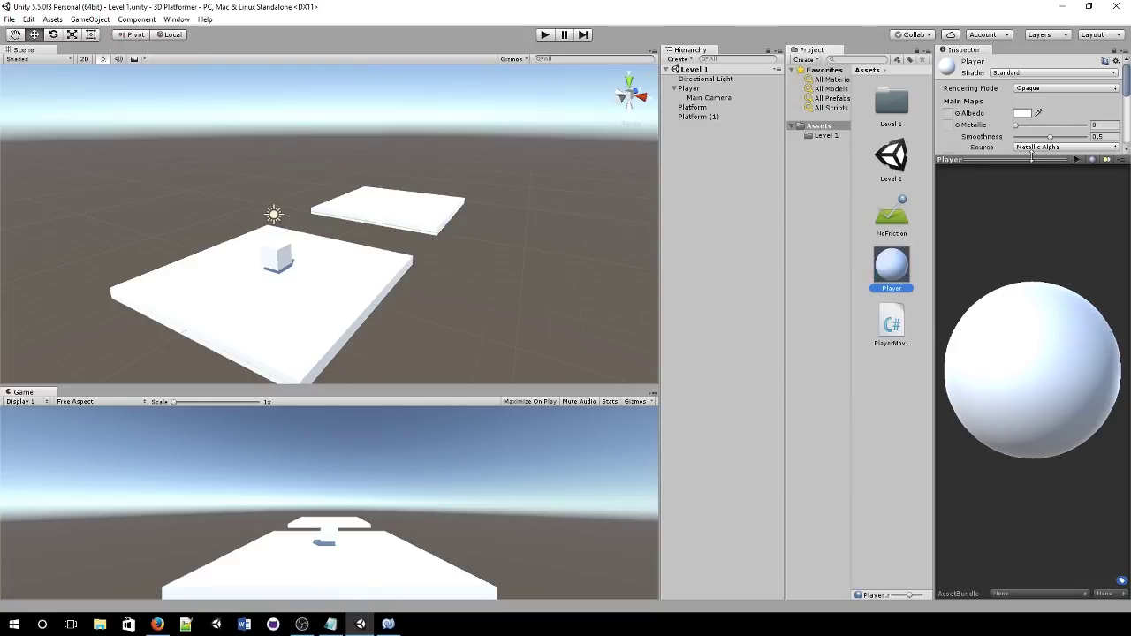
drag(1032, 170, 1012, 380)
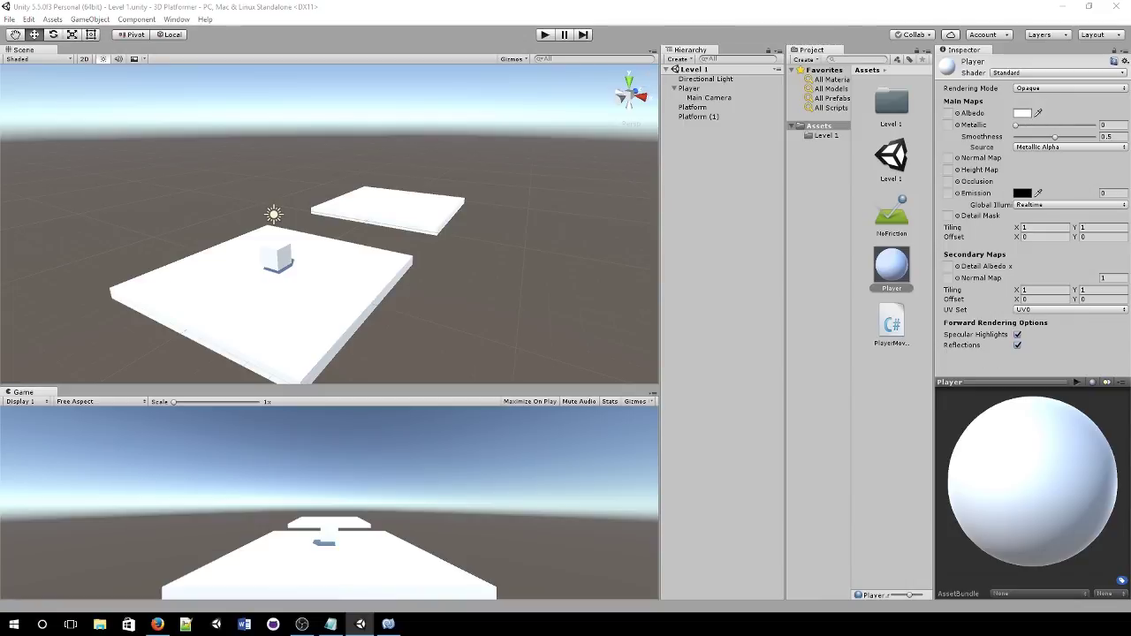
- Tune the Player material's albedo to a vivid purple (C700FFFF), then select the player cube
drag(252, 182, 383, 118)
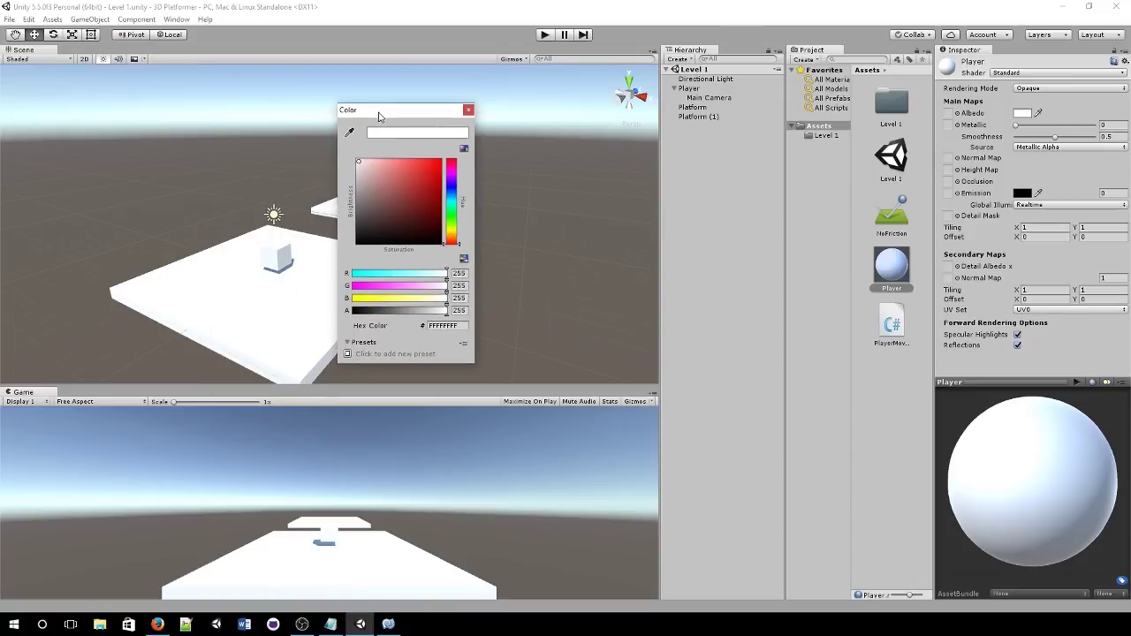
drag(448, 200, 453, 171)
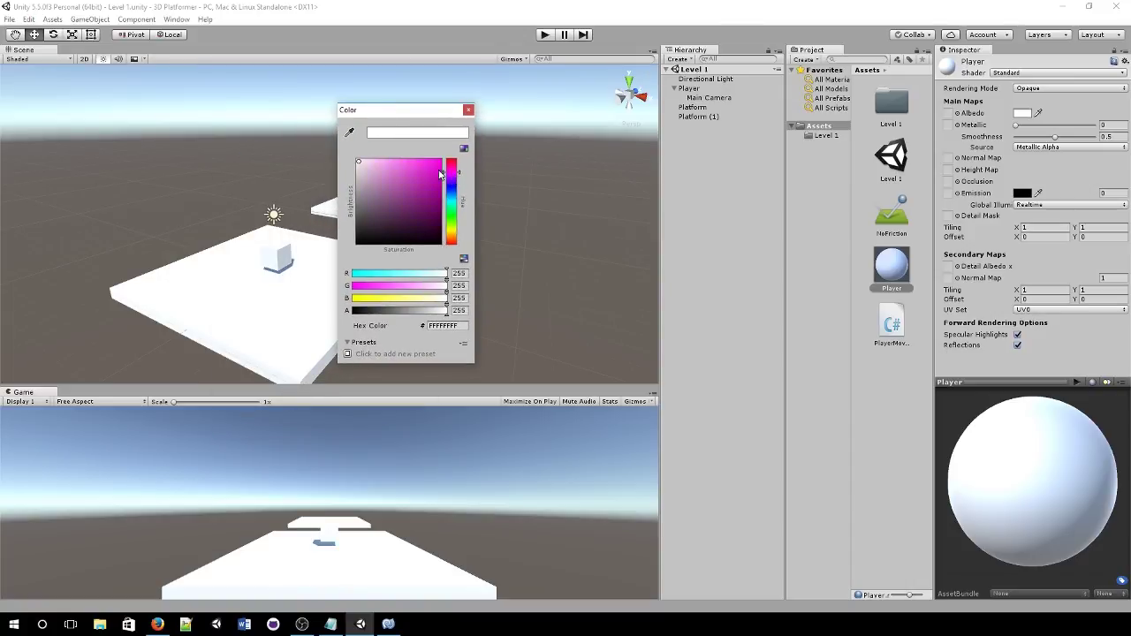
click(441, 171)
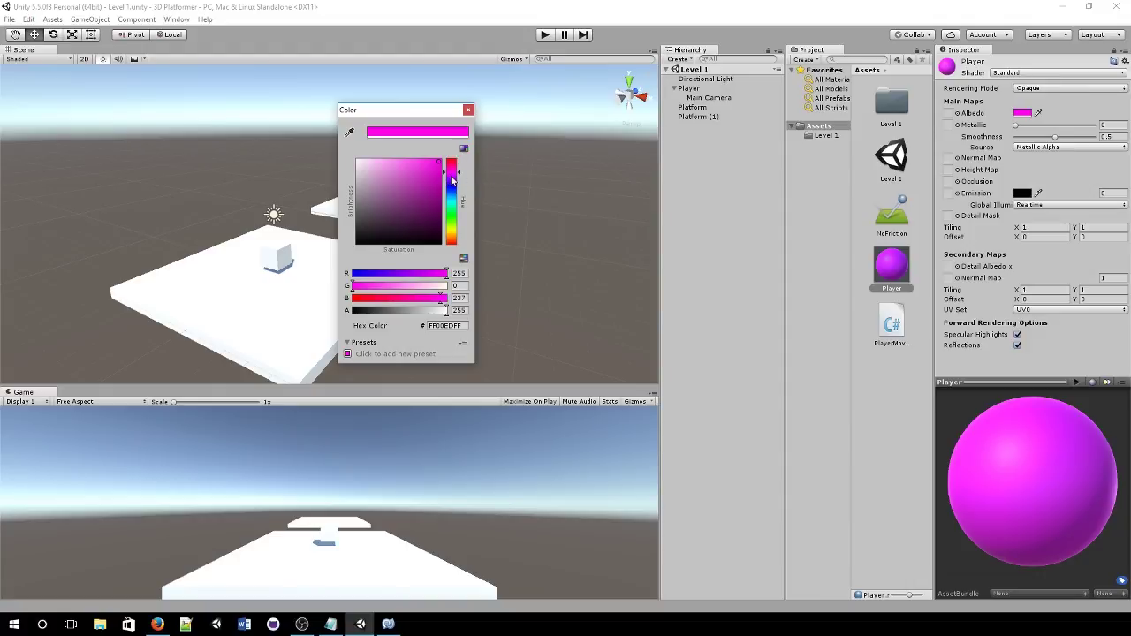
click(452, 177)
drag(452, 179, 453, 182)
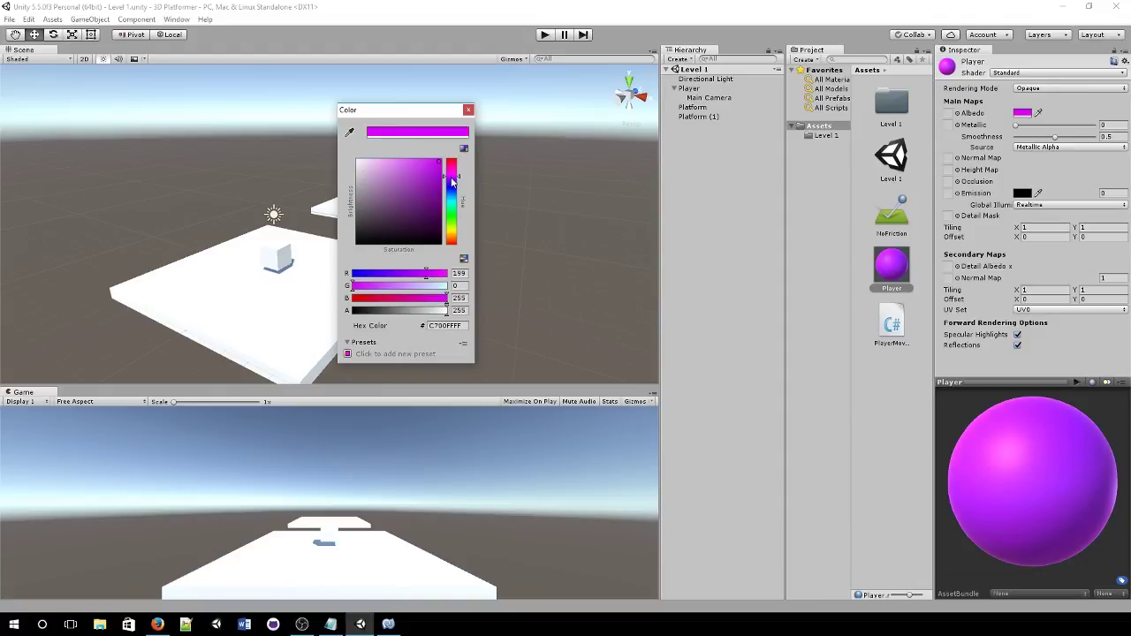
click(470, 111)
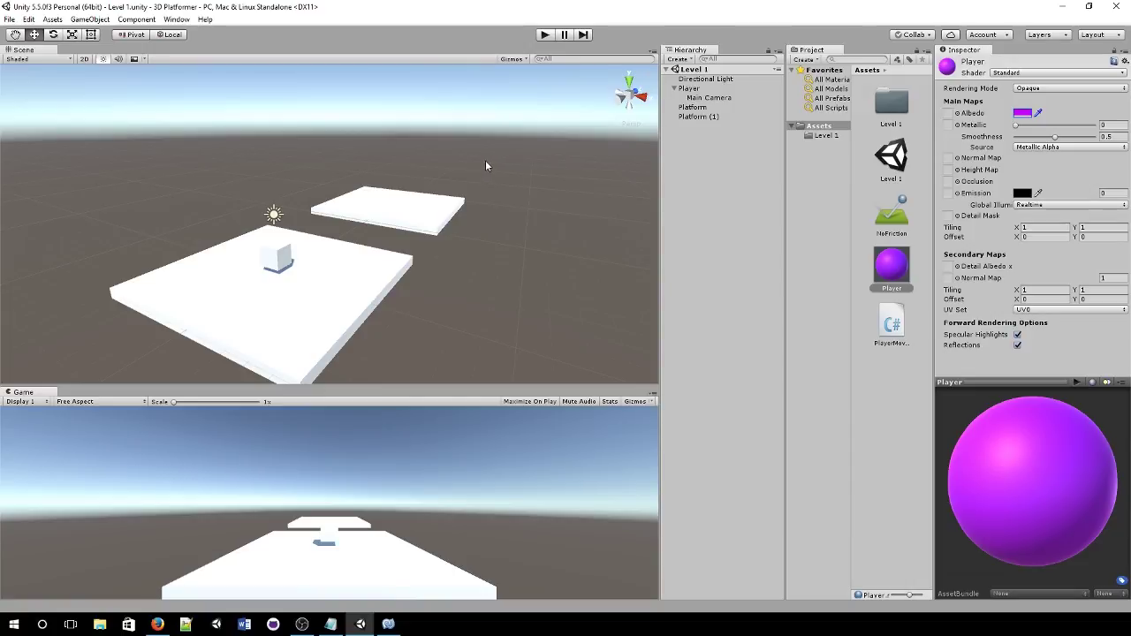
click(272, 257)
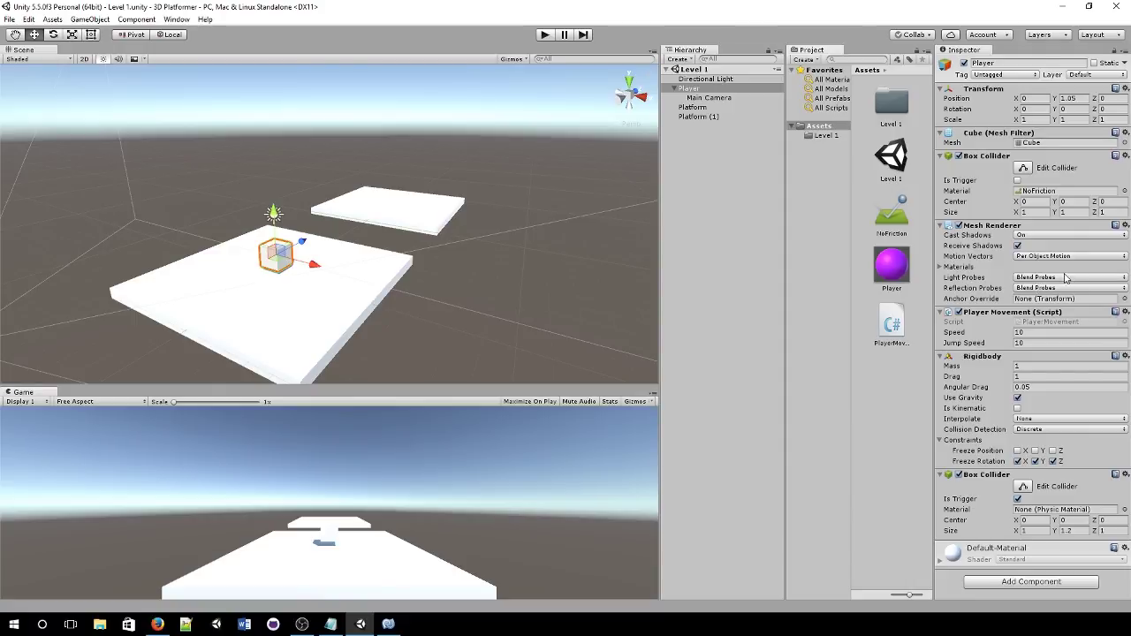
- Expand the cube's Mesh Renderer materials and apply the Player material to the player cube
click(942, 267)
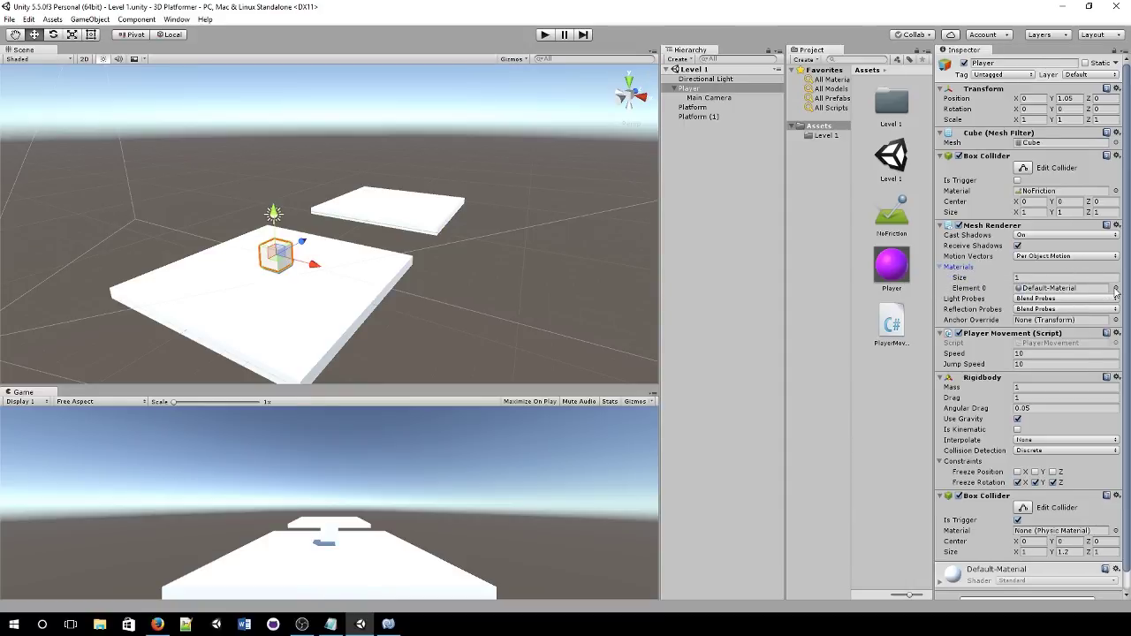
click(1116, 289)
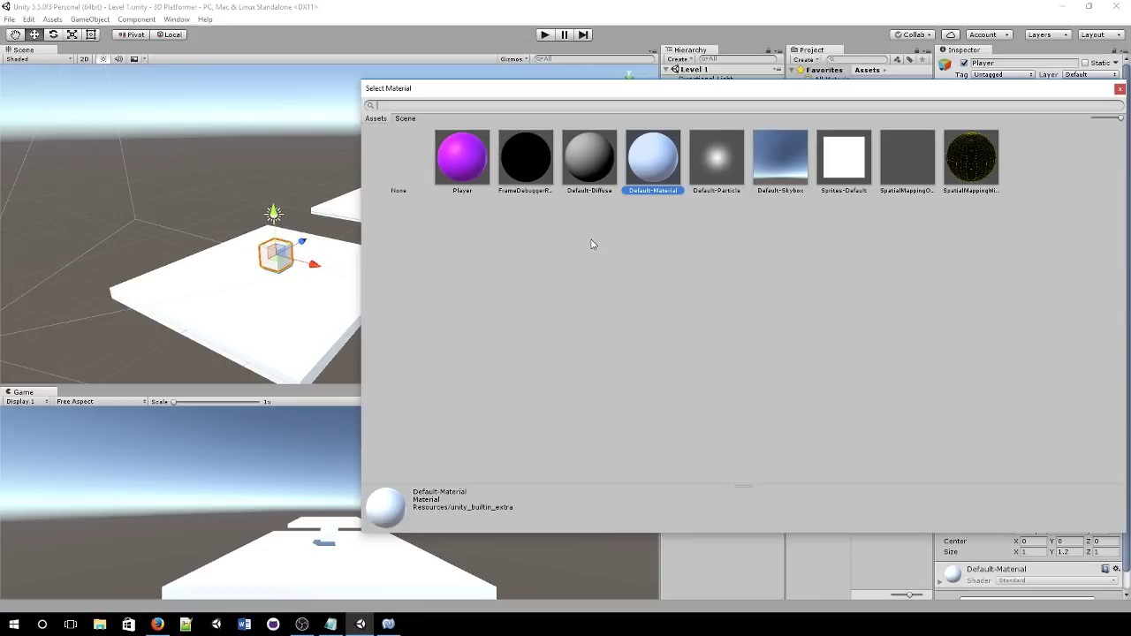
click(1120, 90)
drag(891, 263, 278, 261)
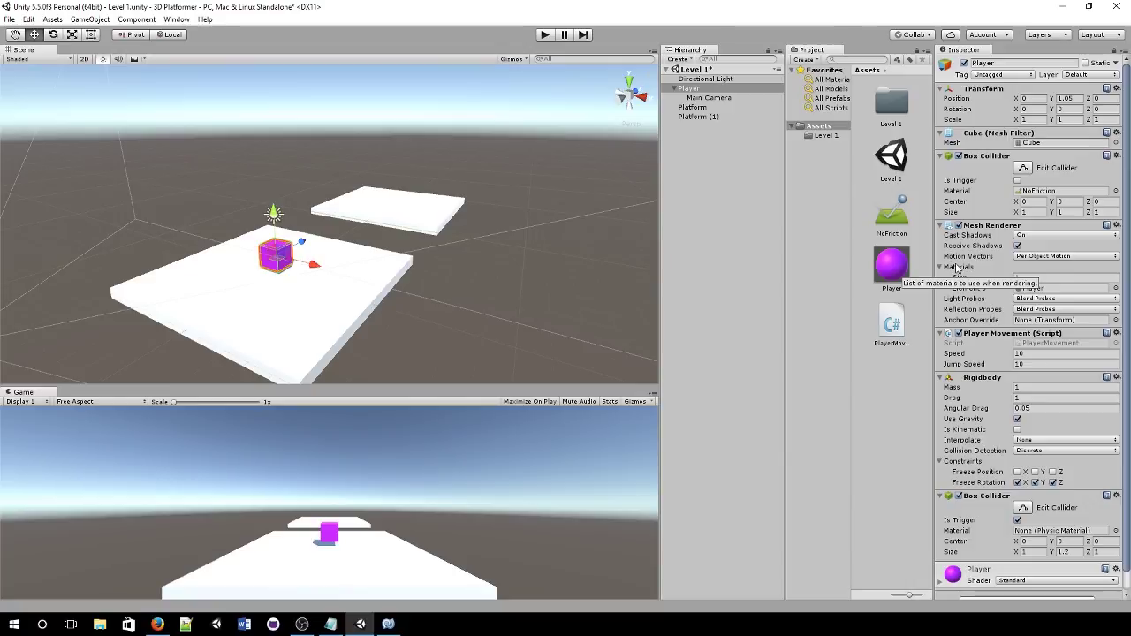
- Create a new material asset named 'Platform'
right_click(880, 396)
mouse_move(894, 181)
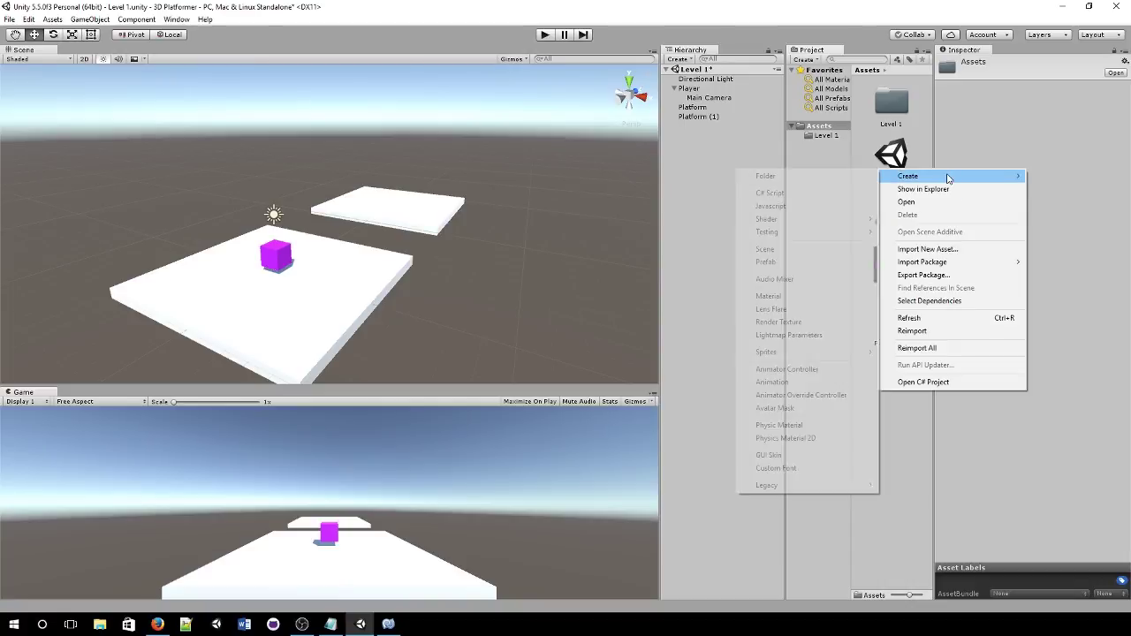
click(806, 300)
text(Platform)
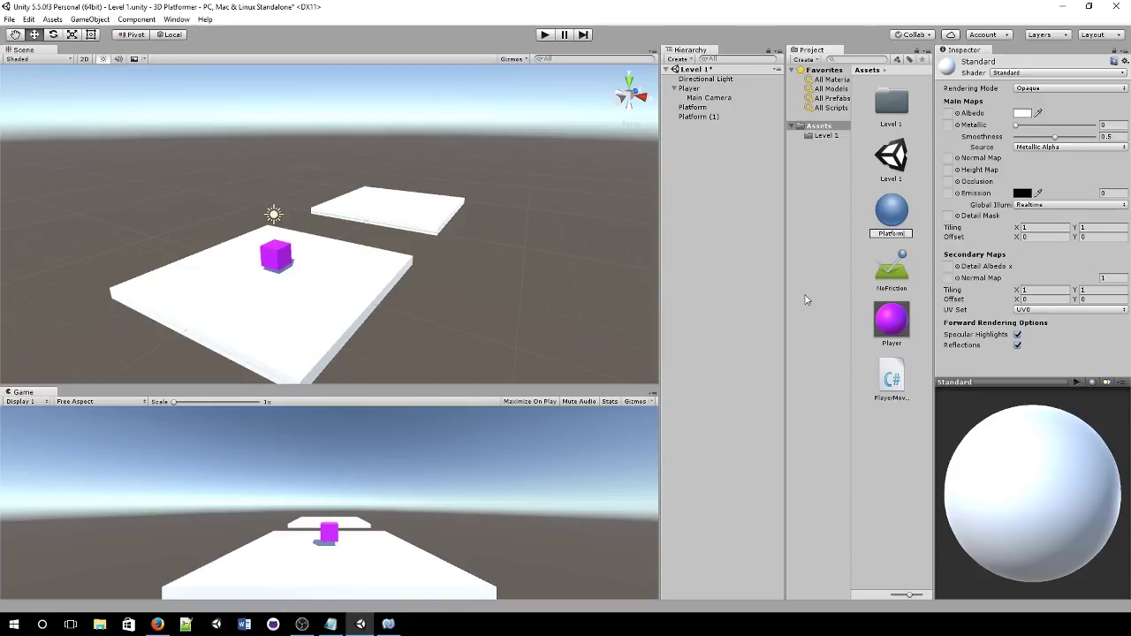
key(Return)
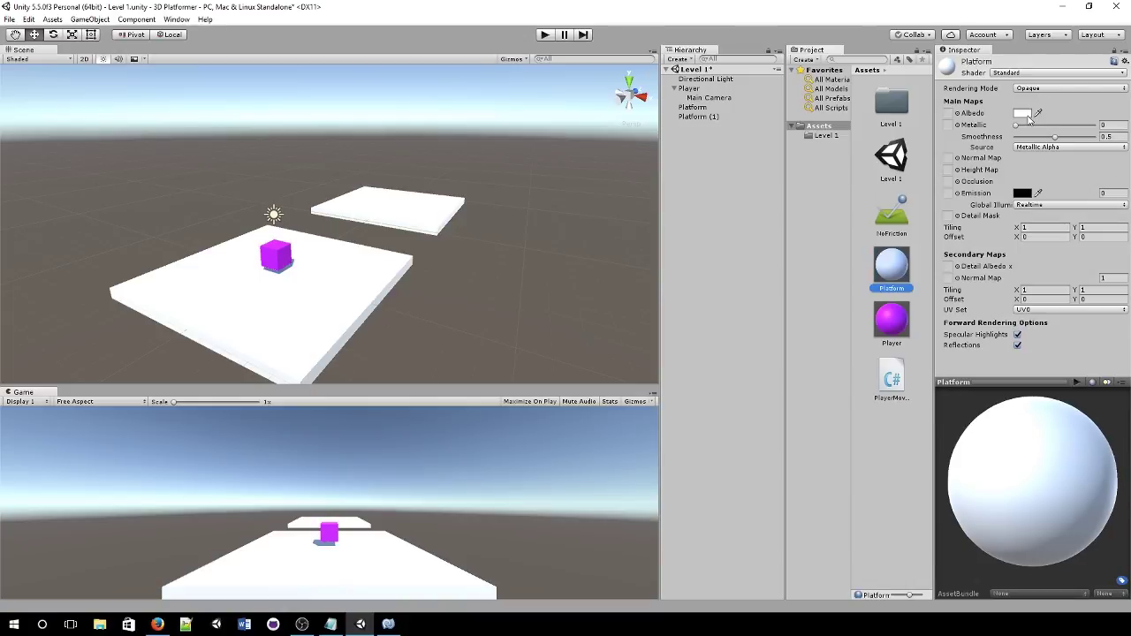
- Make the Platform albedo bright yellow and apply it to both platforms
click(1025, 115)
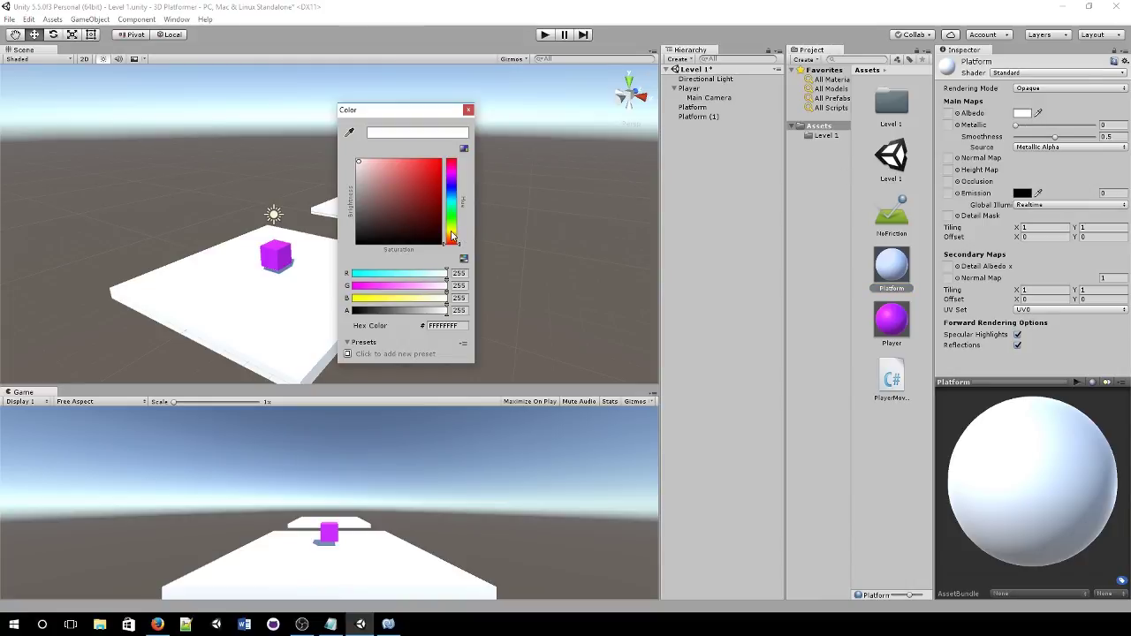
drag(451, 236, 452, 229)
click(439, 162)
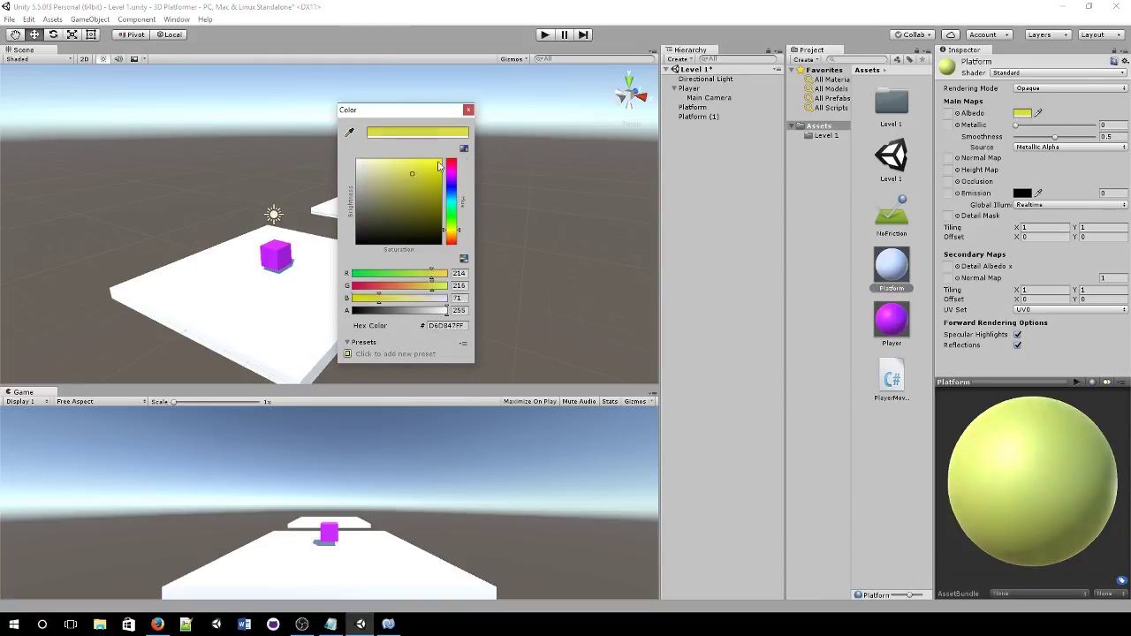
click(468, 110)
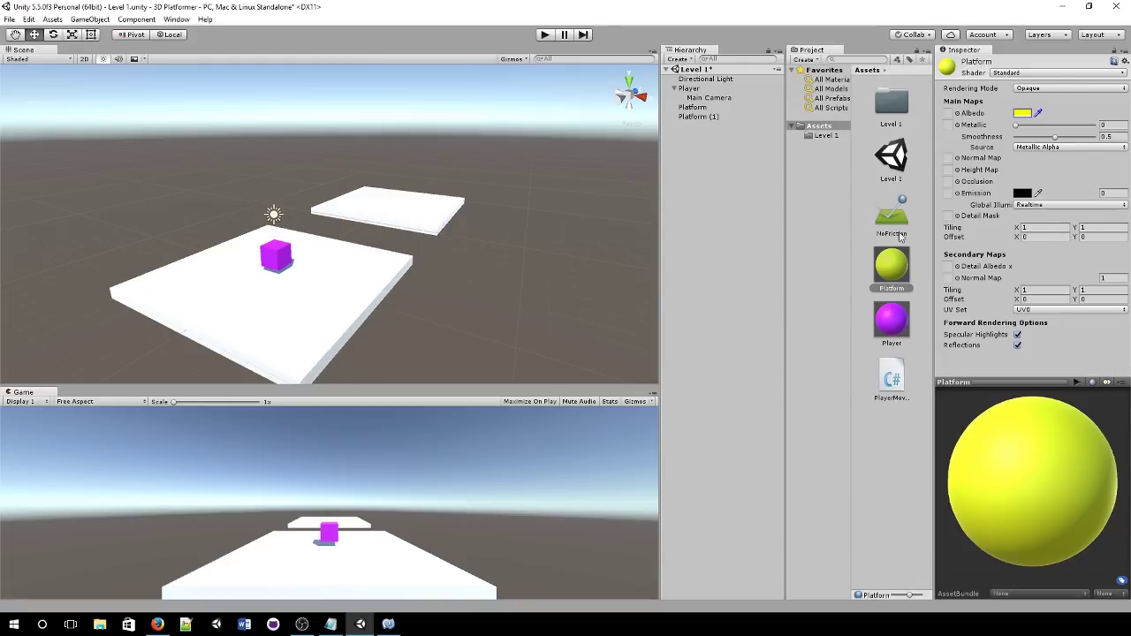
drag(894, 267, 257, 328)
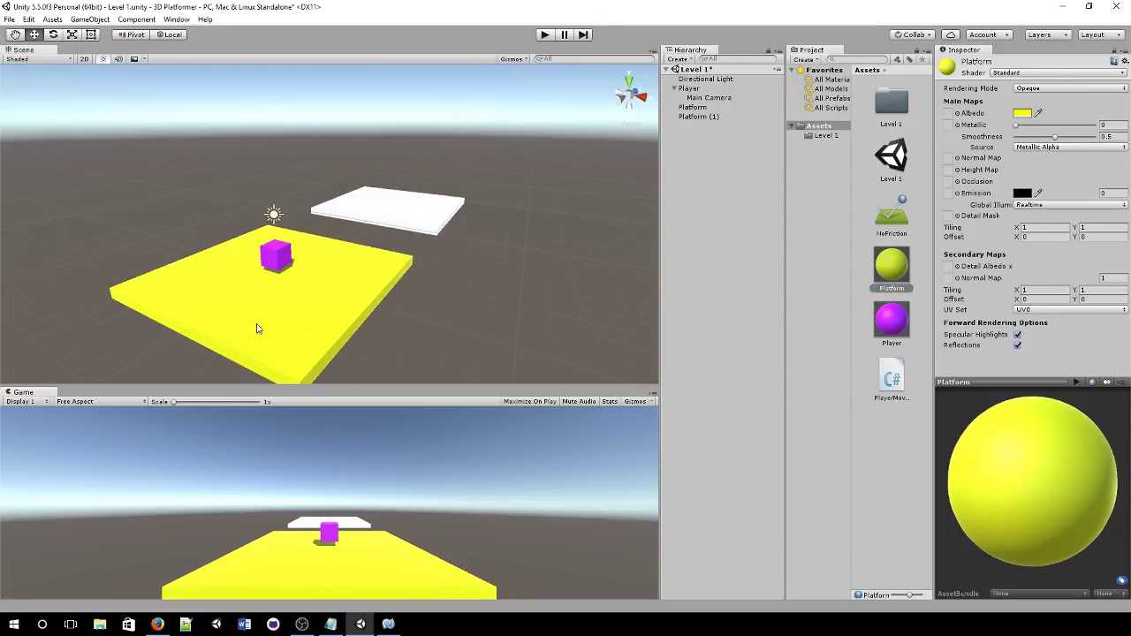
drag(910, 275, 433, 214)
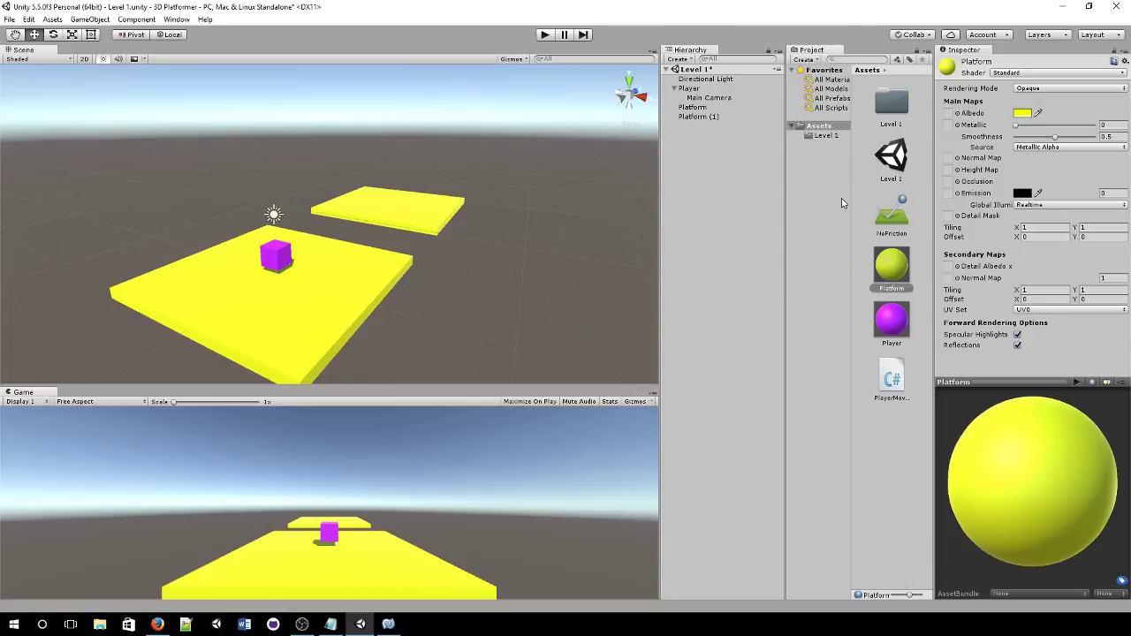
- Set the Main Camera to clear to a solid colour and try several background colours
click(712, 98)
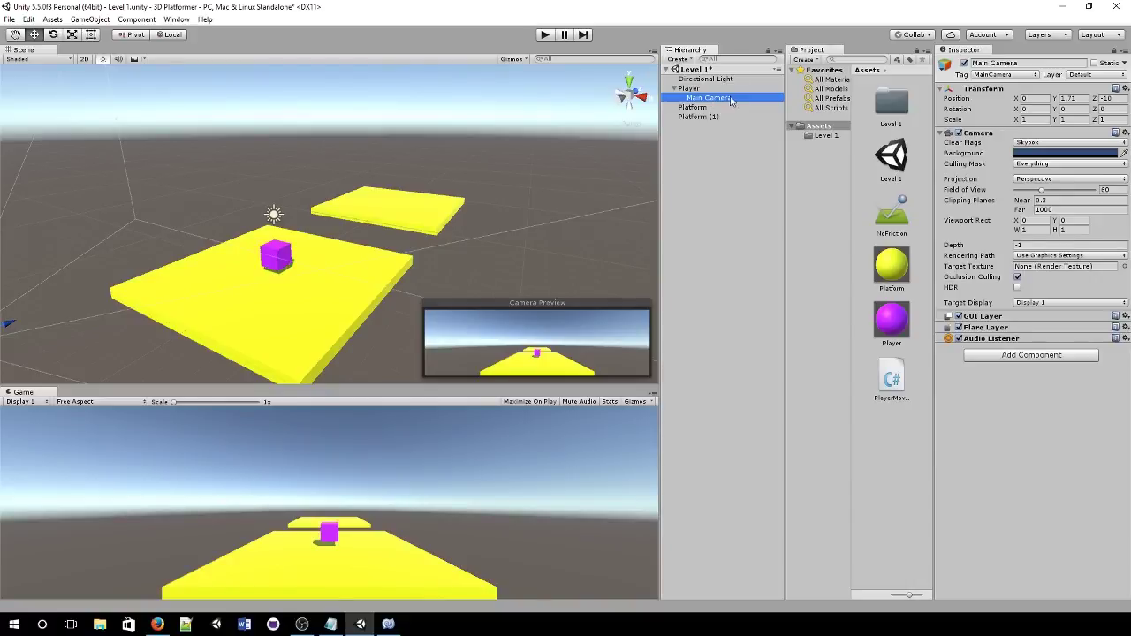
click(1066, 144)
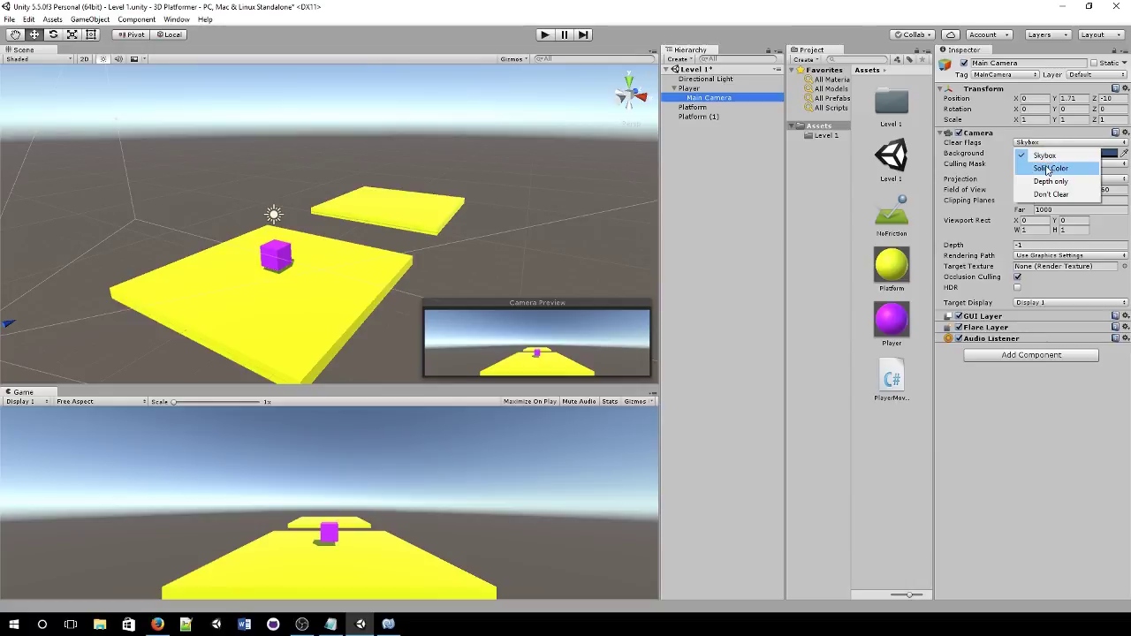
click(1051, 168)
click(1070, 154)
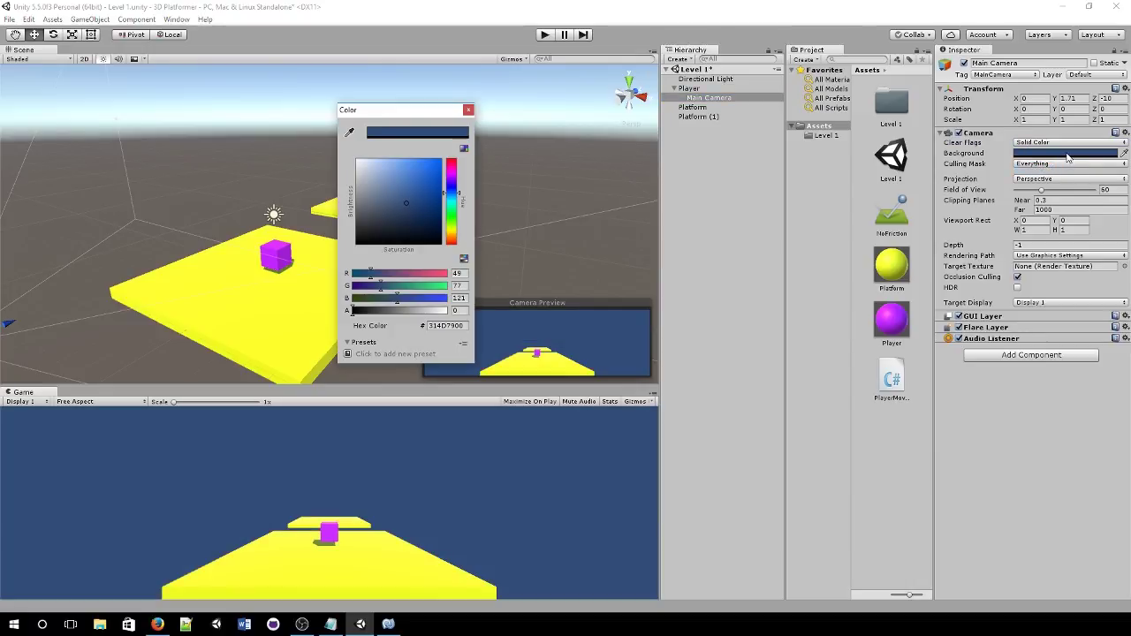
drag(392, 206, 455, 255)
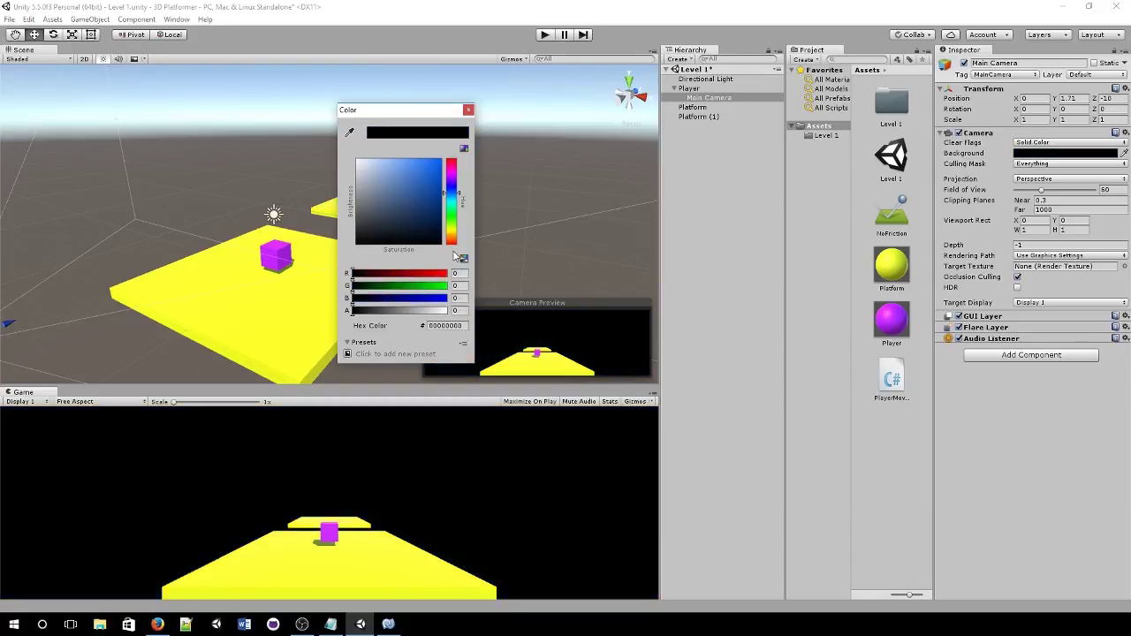
drag(454, 212, 457, 222)
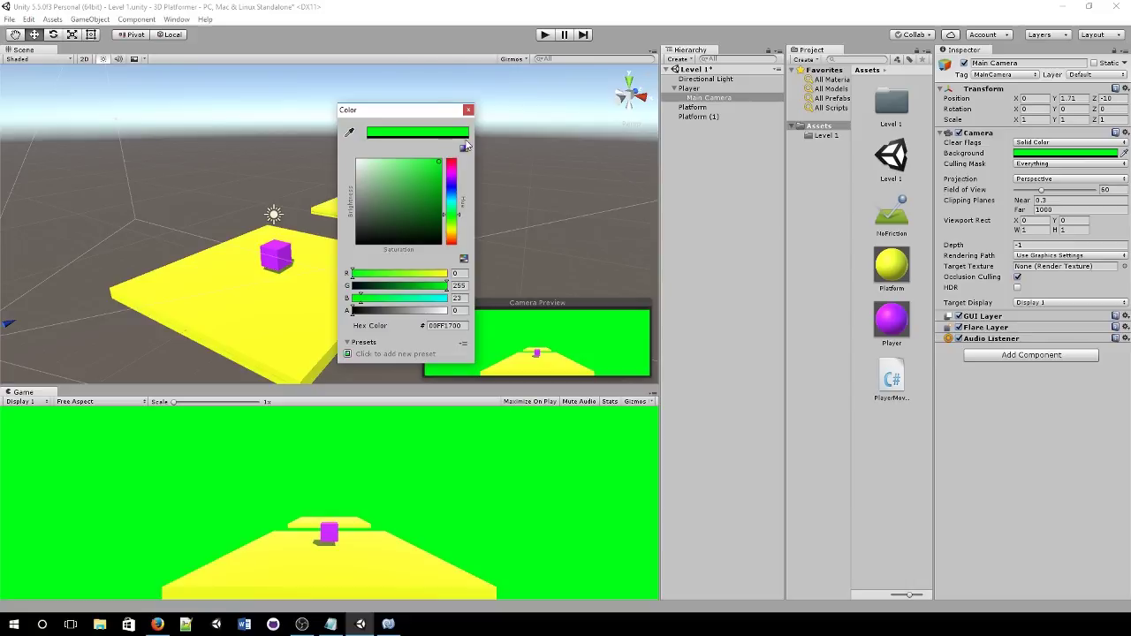
drag(440, 161, 460, 265)
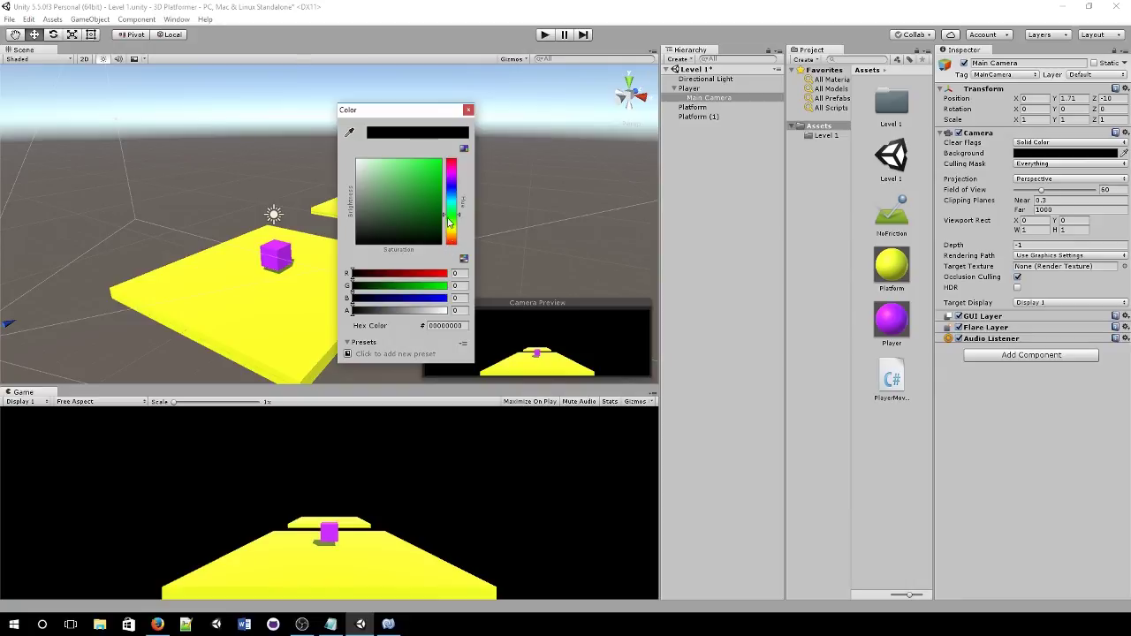
drag(458, 199, 456, 232)
click(440, 161)
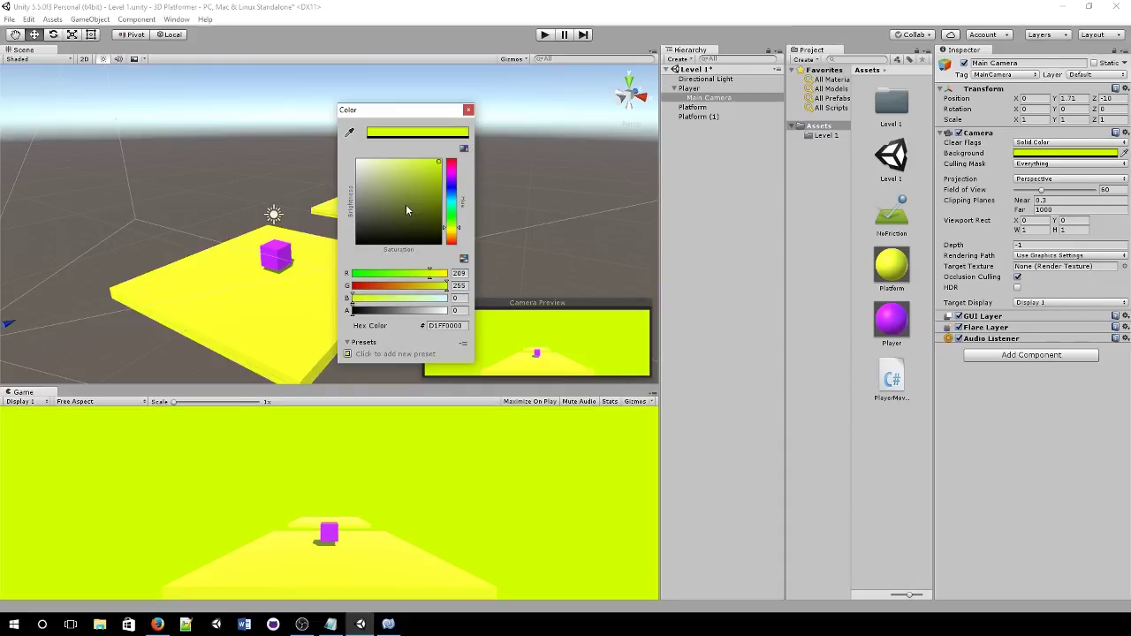
click(467, 111)
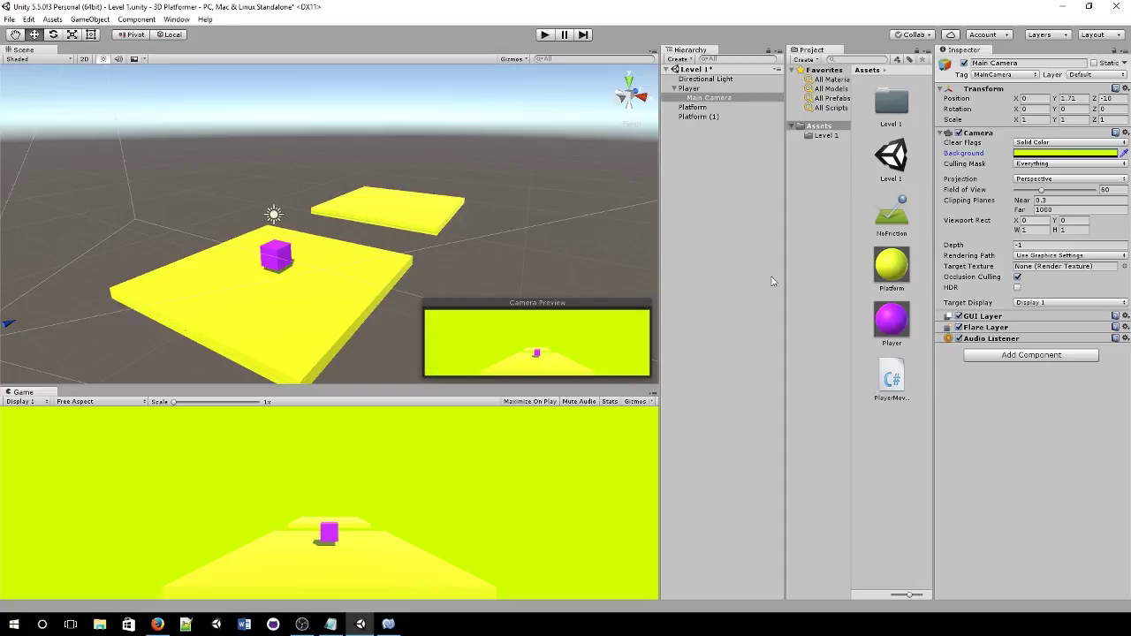
- Try the Platform material on the player cube, undo it, and toggle the large platform's mesh
drag(902, 273, 280, 258)
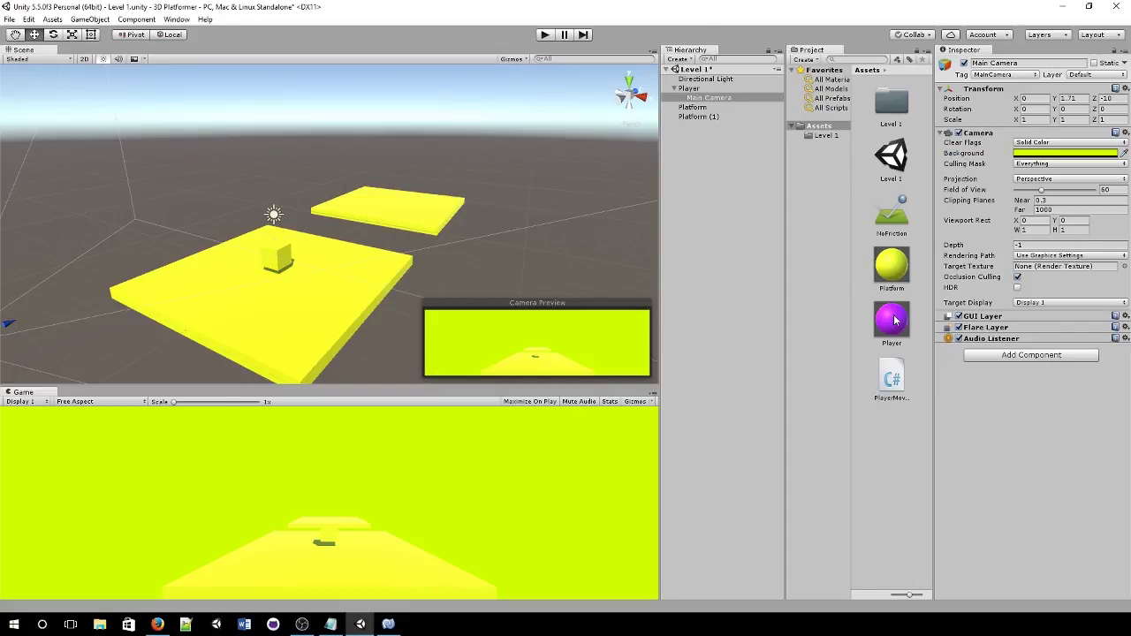
key(ctrl+z)
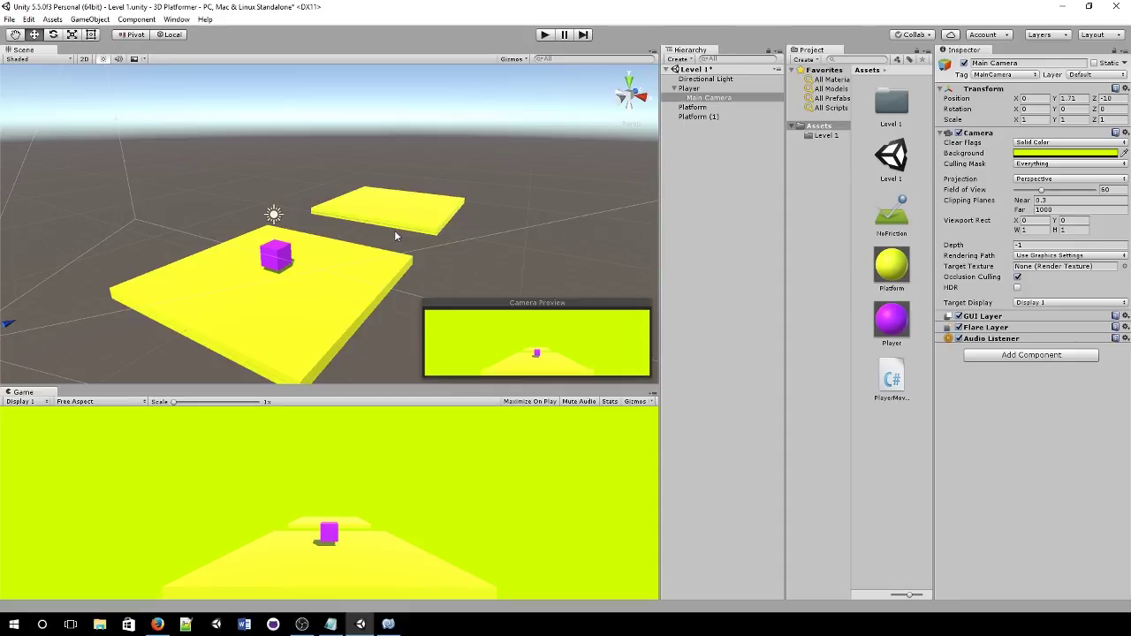
click(269, 341)
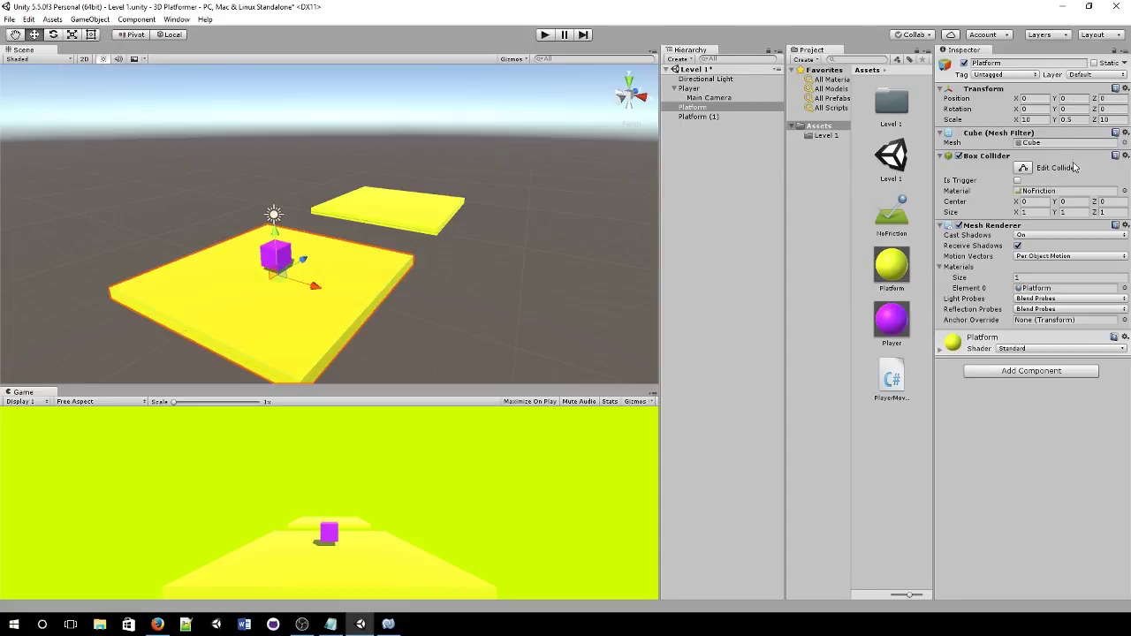
click(958, 226)
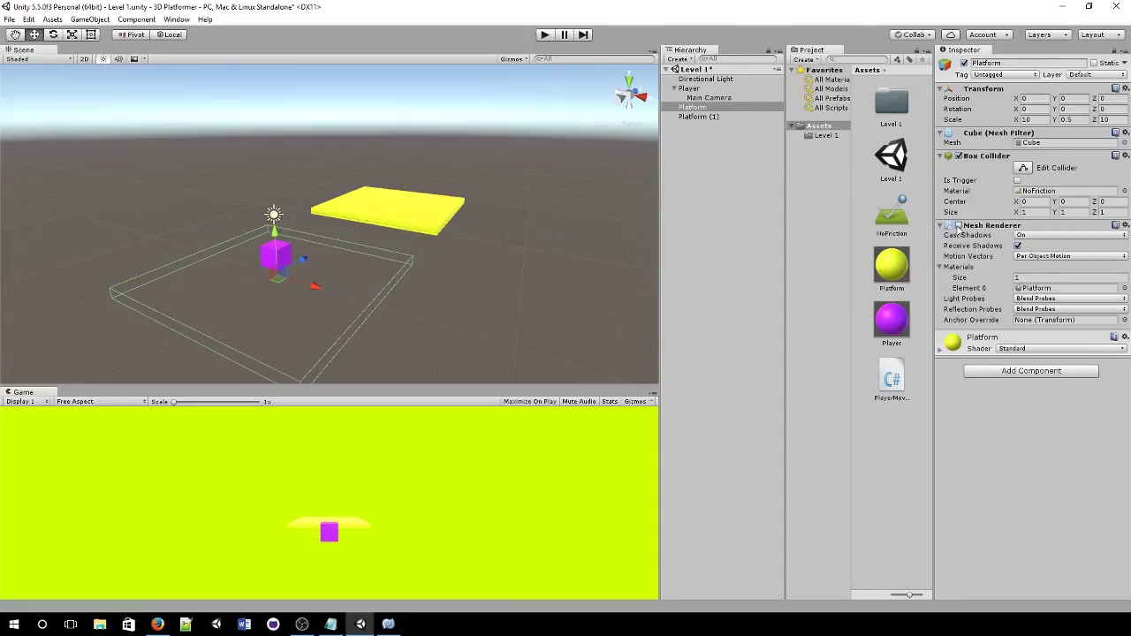
click(958, 226)
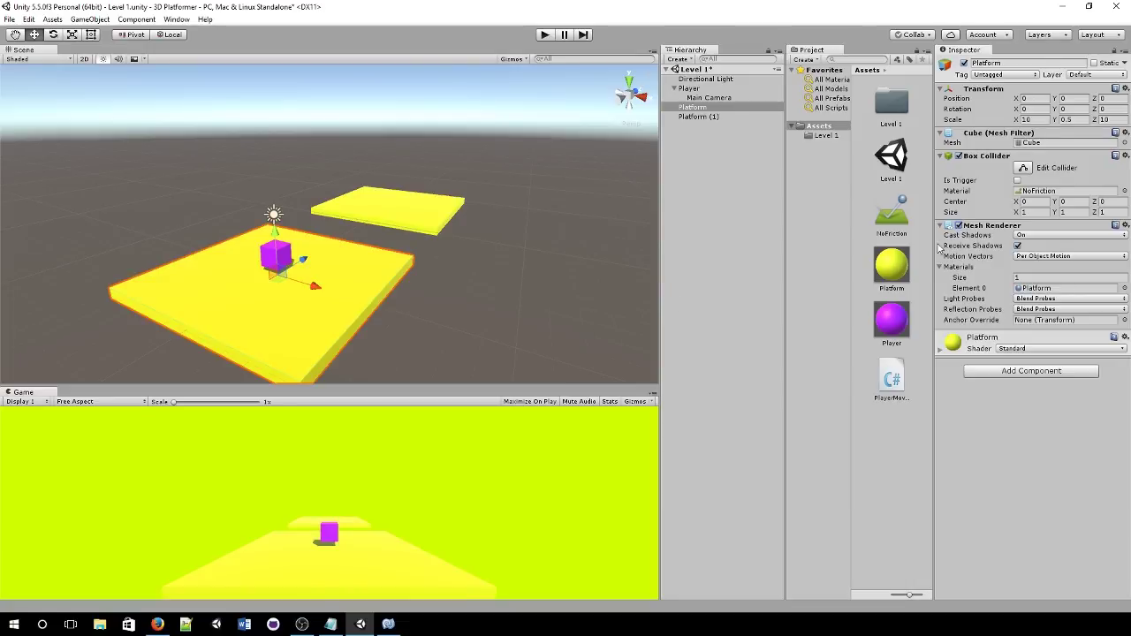
- Set the Main Camera background back to black and start play mode to test
click(704, 98)
click(1106, 153)
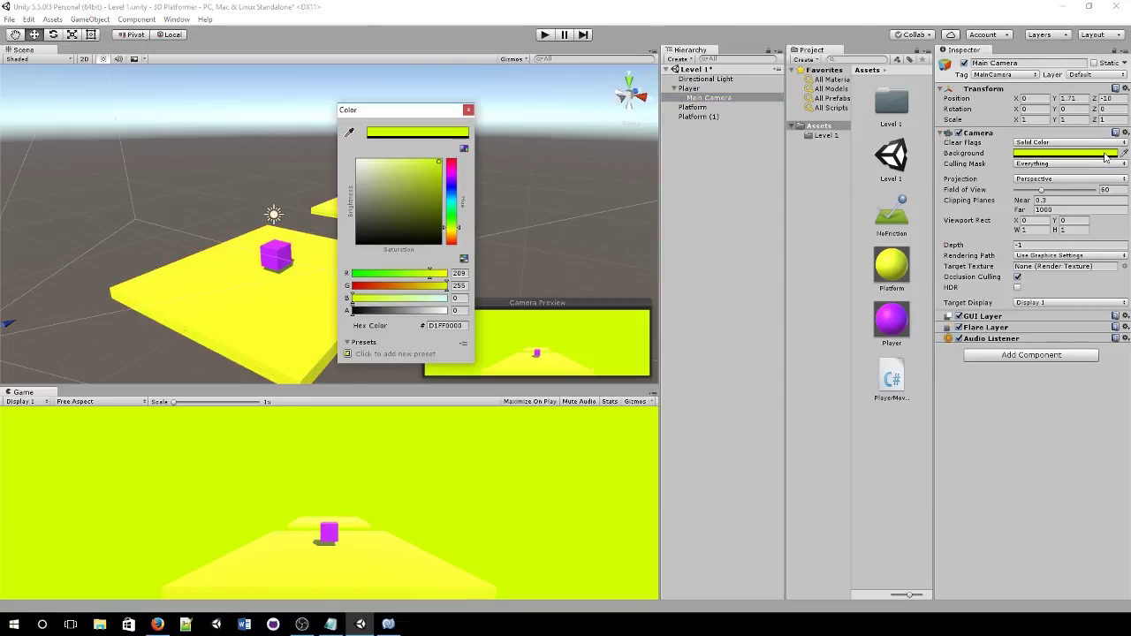
click(438, 243)
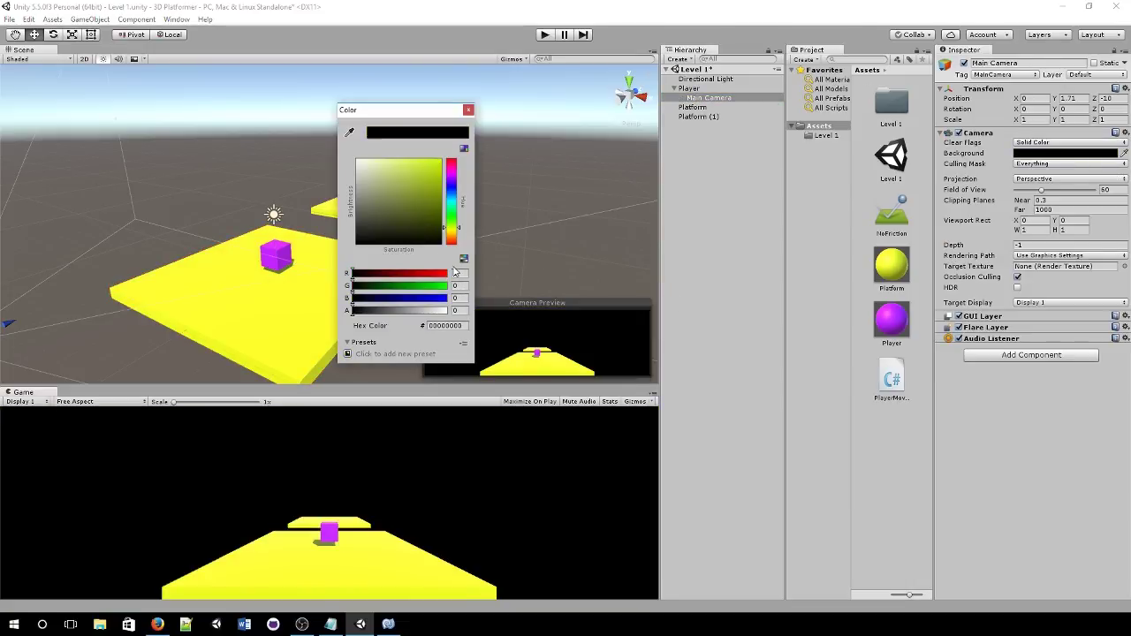
click(469, 112)
click(548, 35)
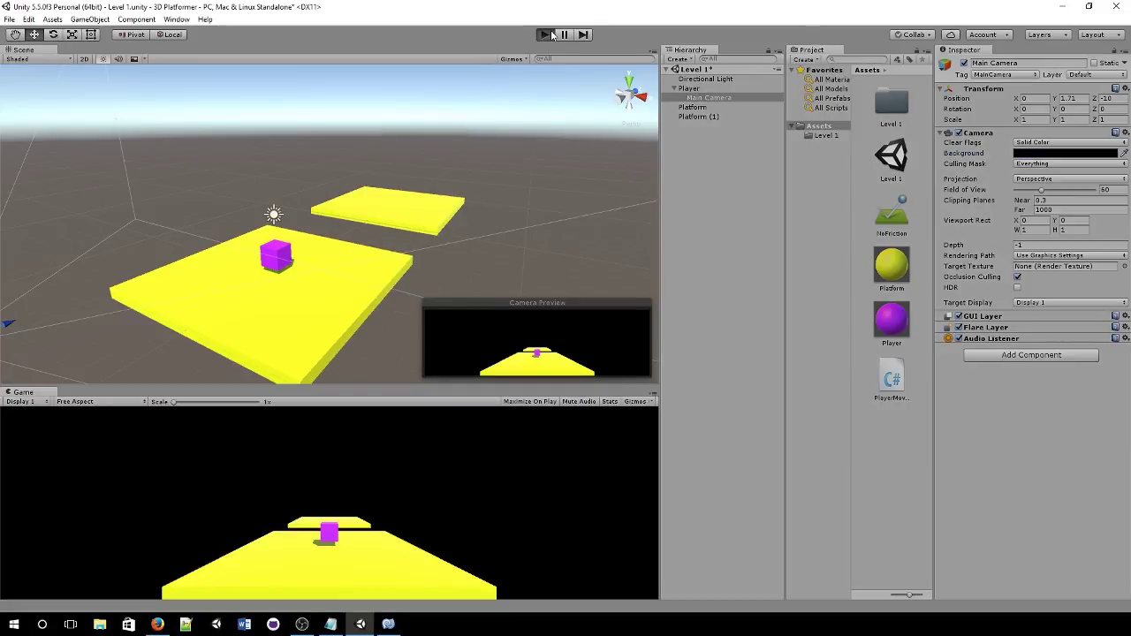
key(Right)
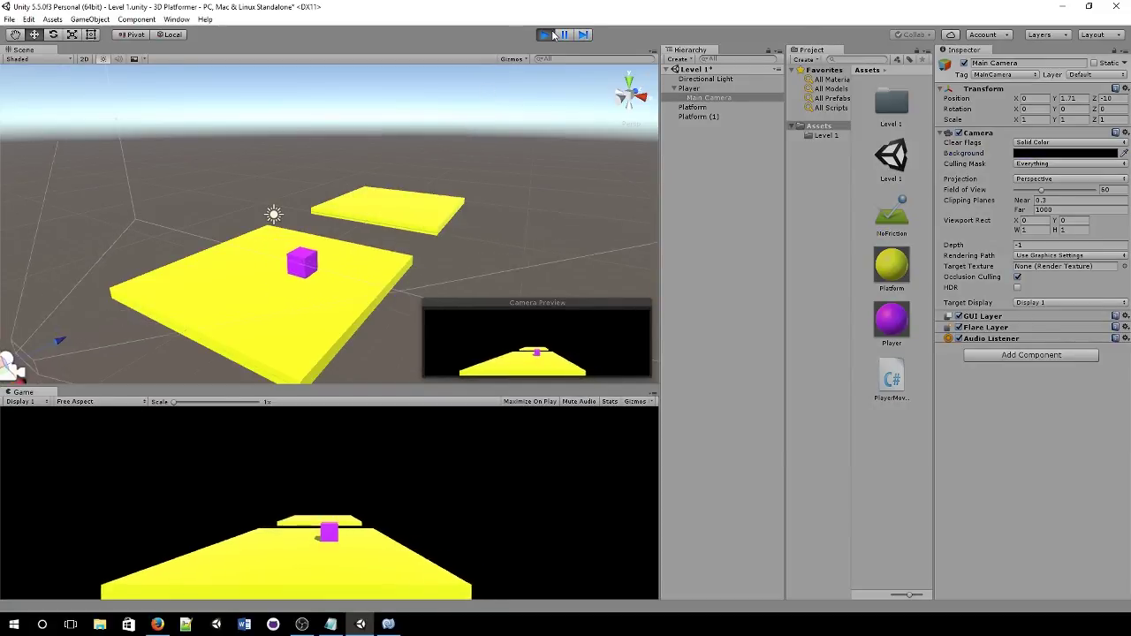
key(Left)
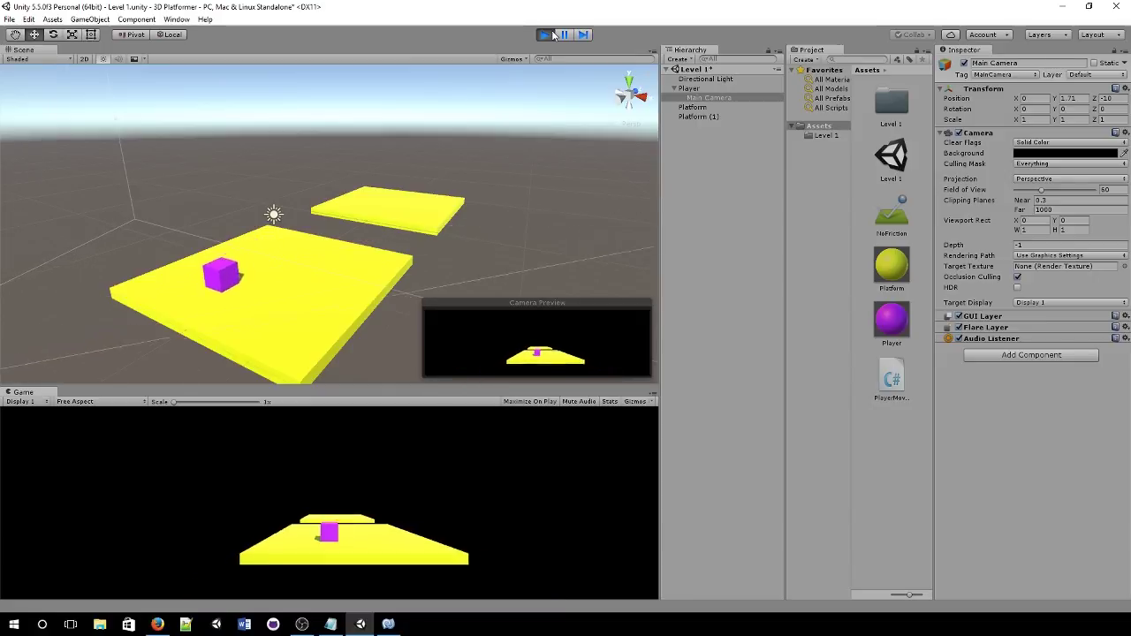
key(Up)
key(space)
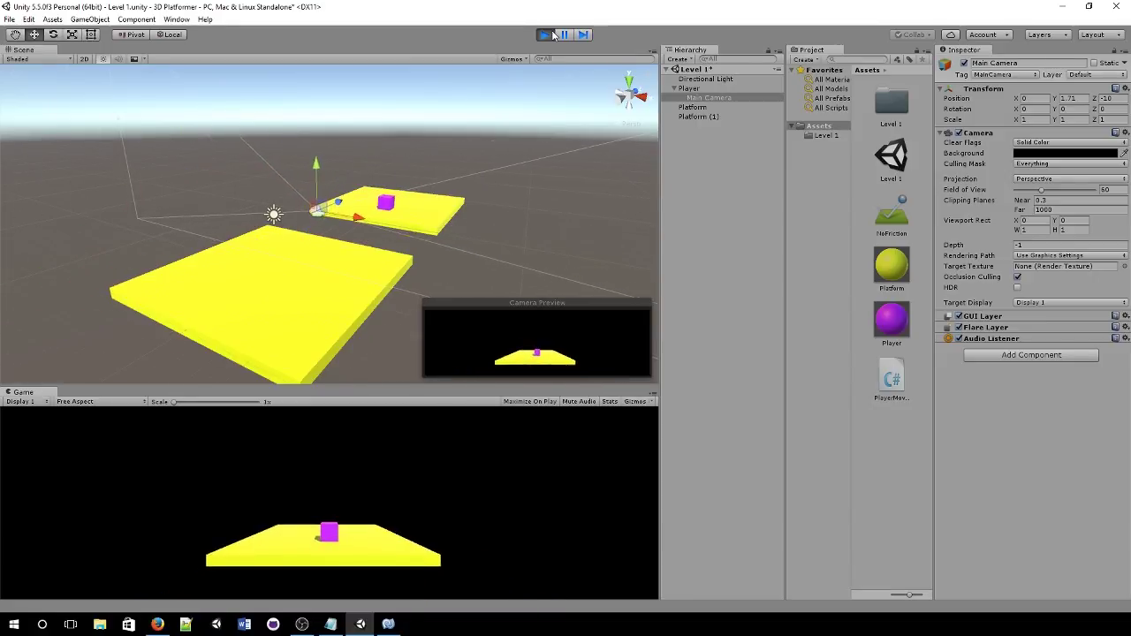
key(Down)
key(space)
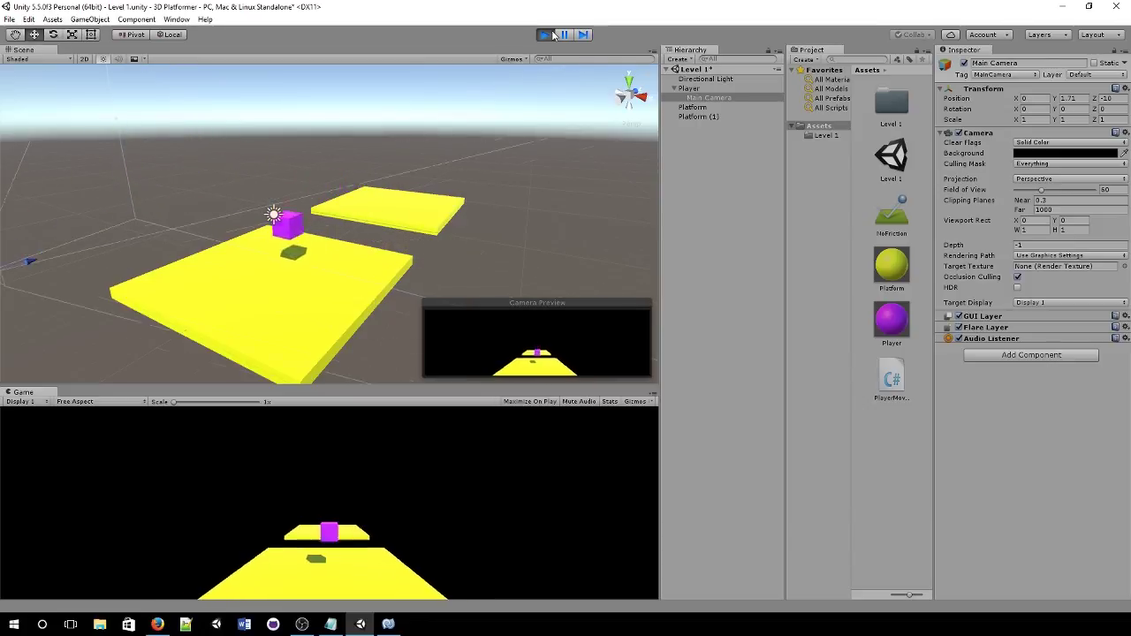
click(546, 35)
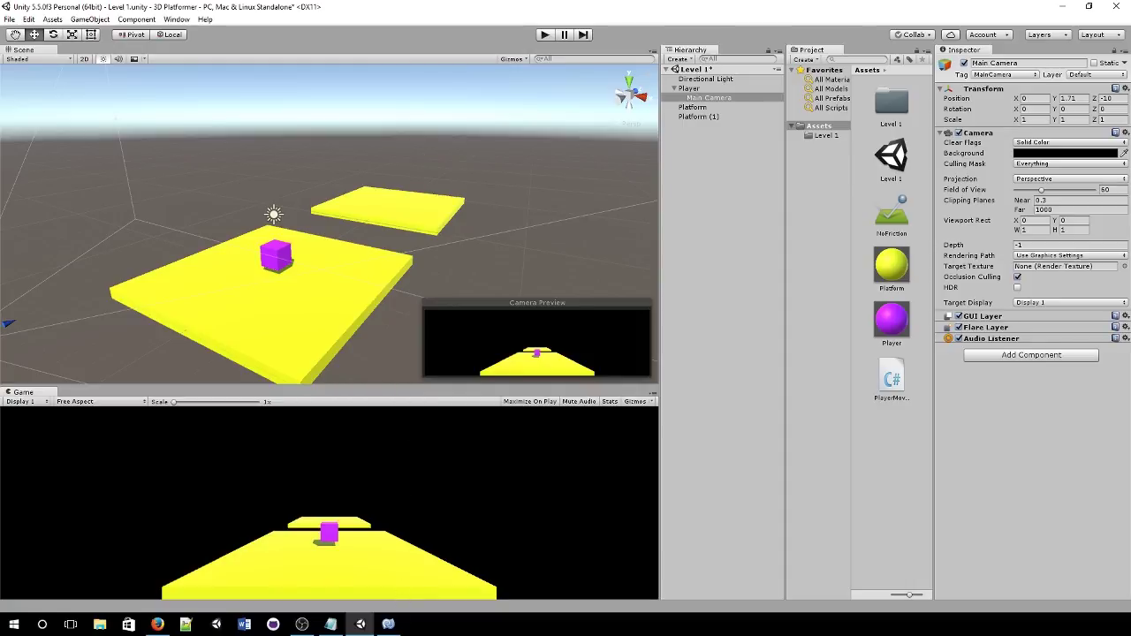
click(330, 624)
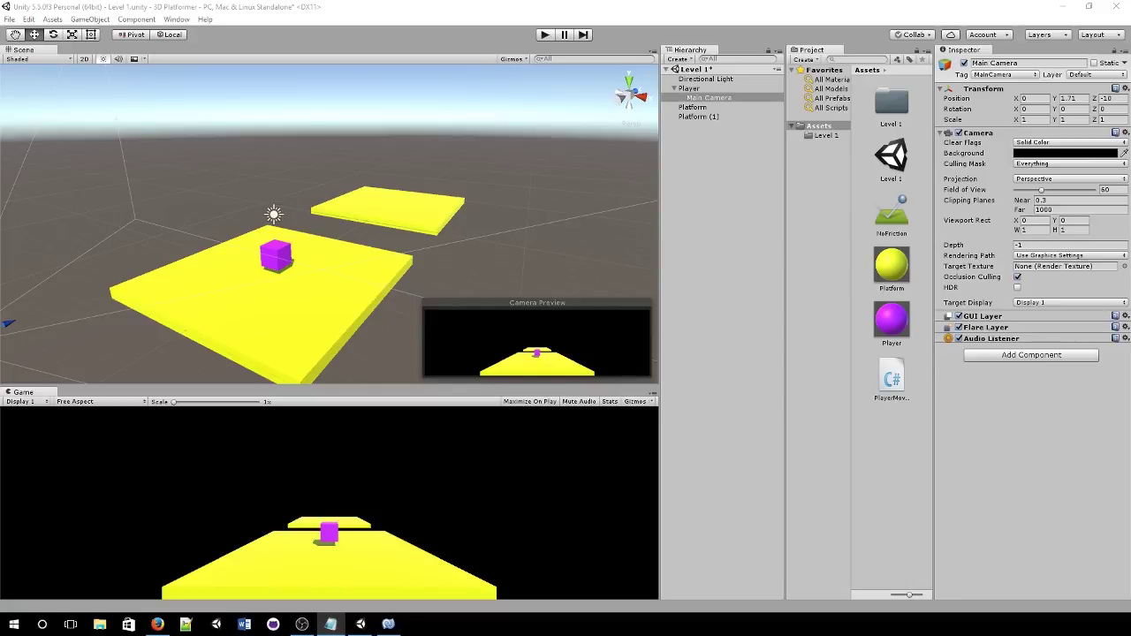
click(332, 133)
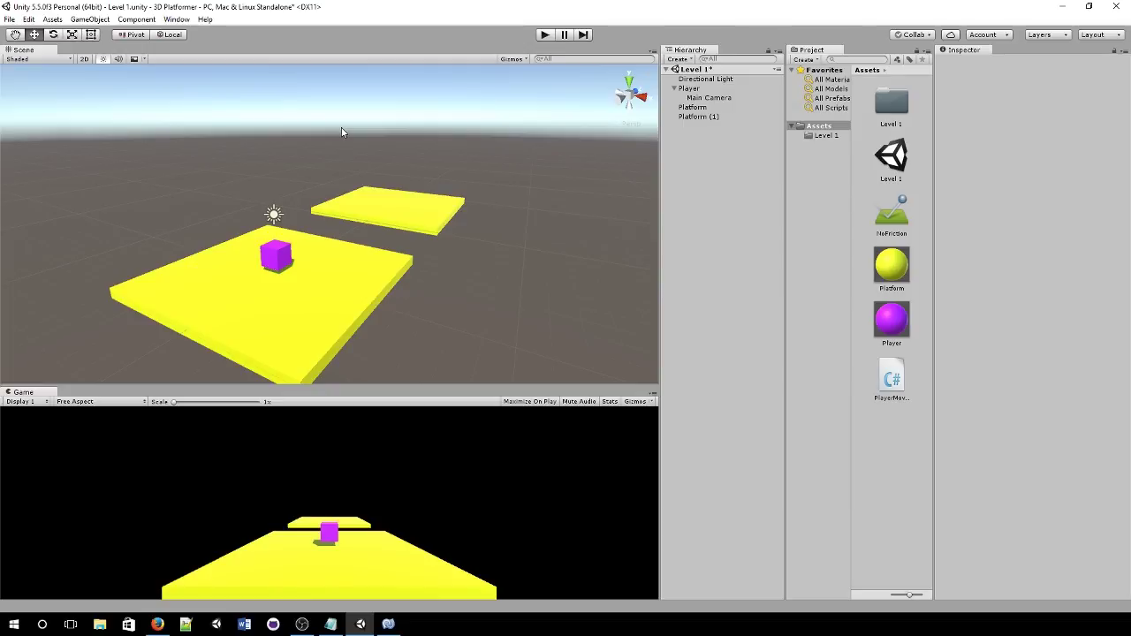
- Add a new 3D Cube and move it toward the far platform
right_click(727, 162)
mouse_move(765, 273)
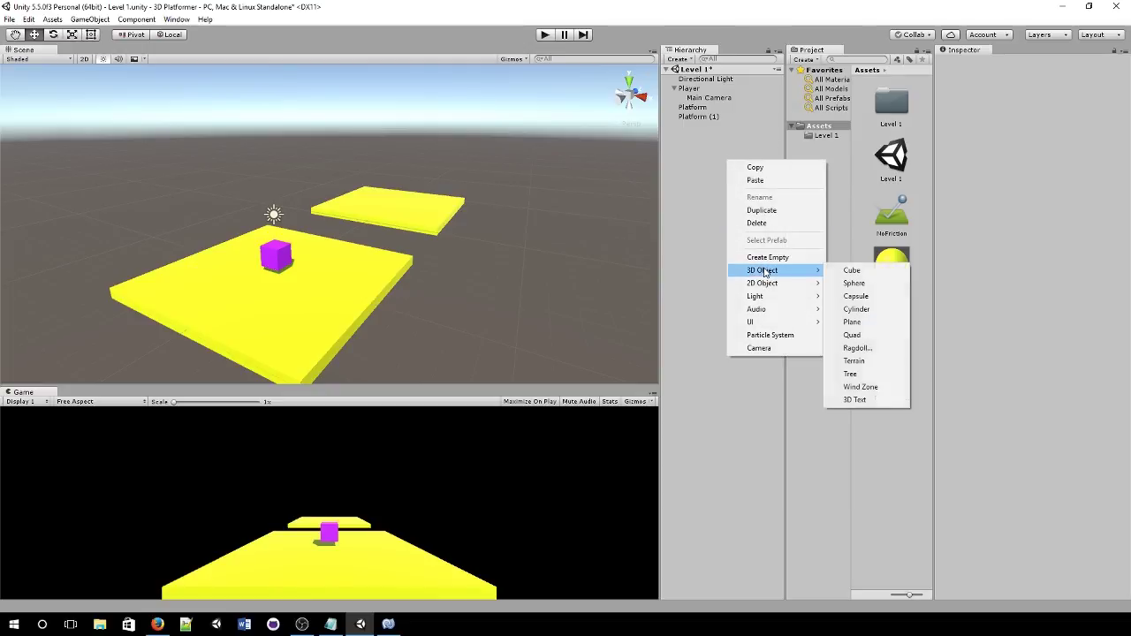
click(852, 270)
drag(350, 217, 444, 165)
right_drag(473, 267, 837, 214)
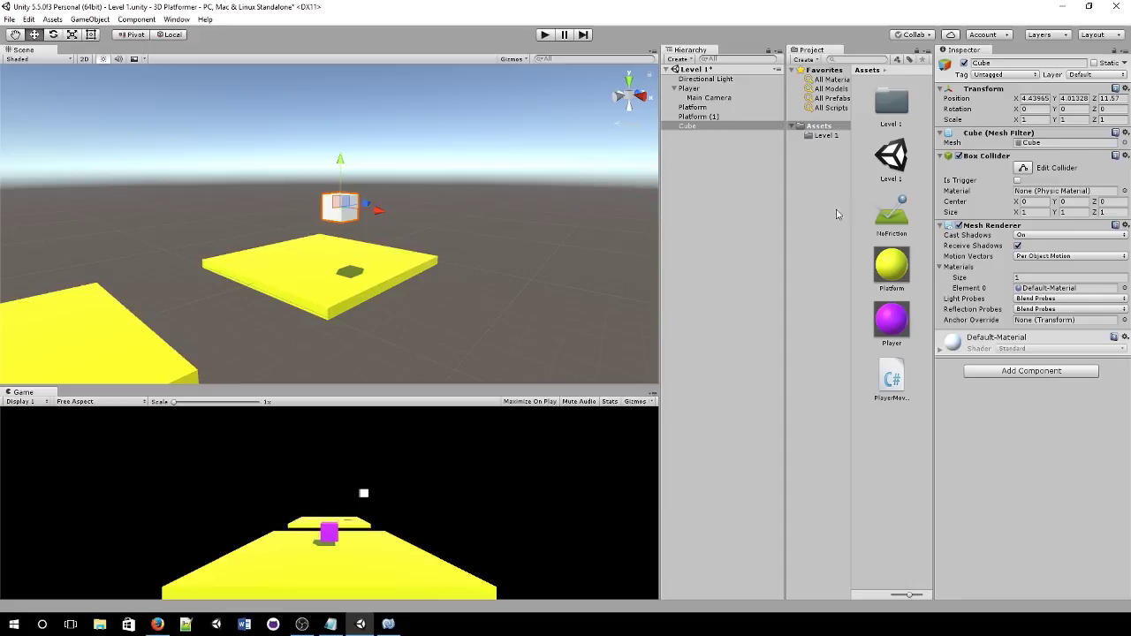
- Scale the cube to X 4, Y 5, Z 0.2 to form a thin panel
click(1084, 120)
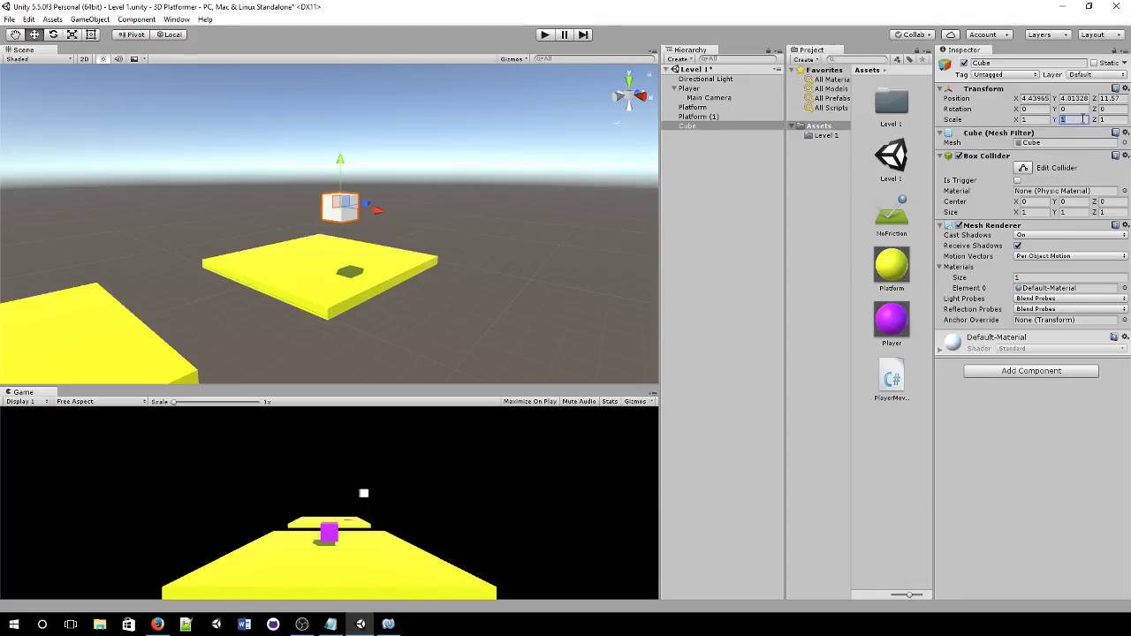
text(6)
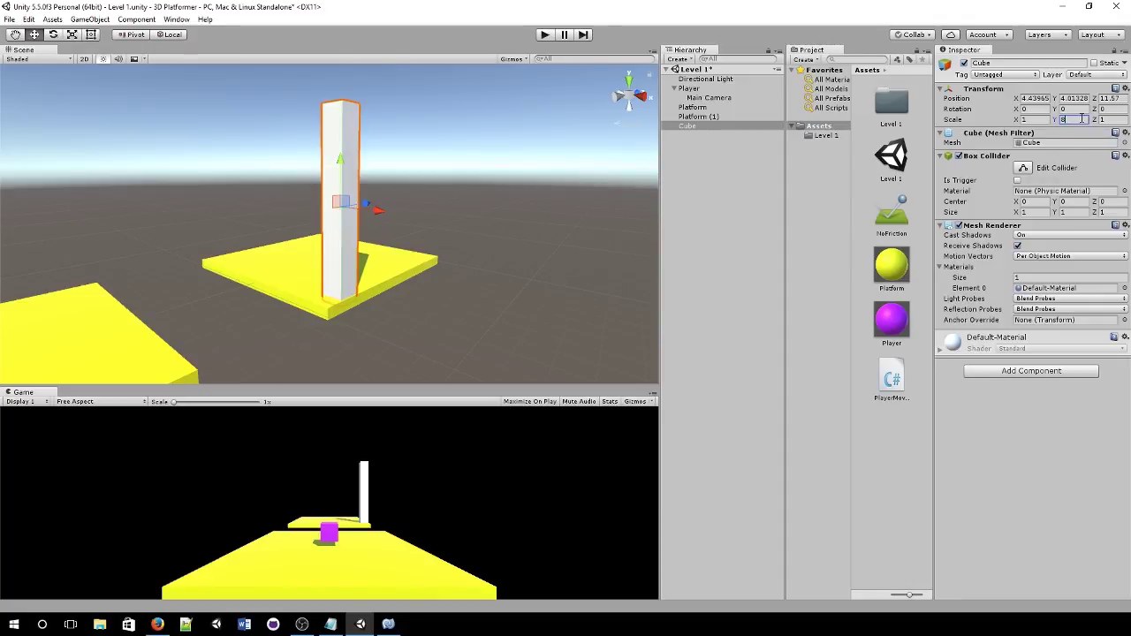
key(BackSpace)
text(5)
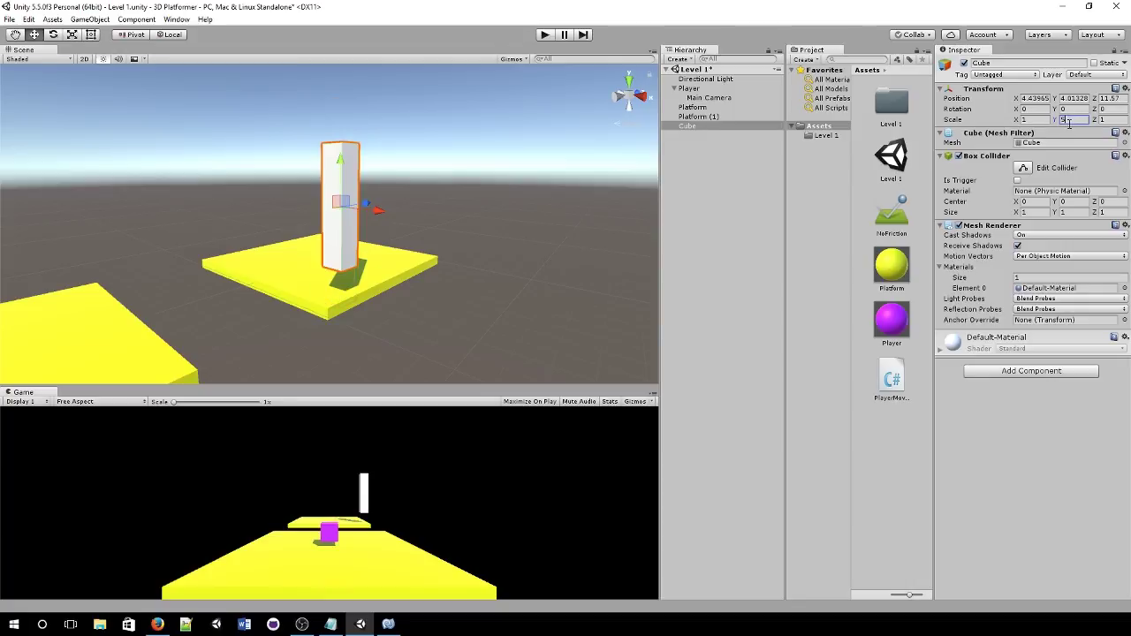
click(1022, 119)
text(4)
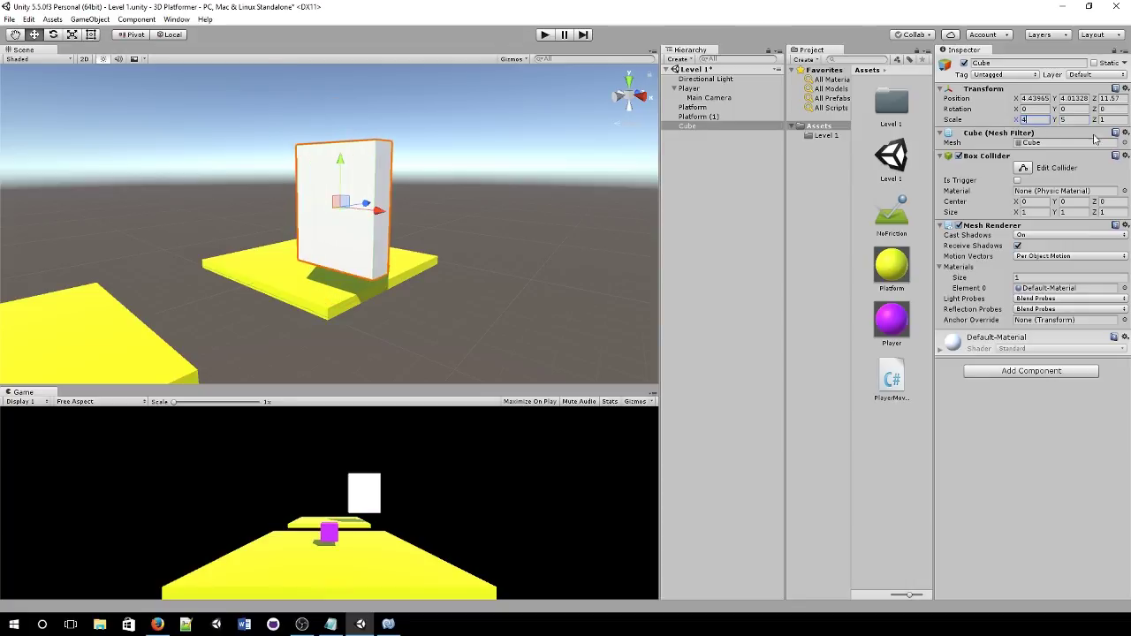
key(Tab)
key(Tab)
text(0.5)
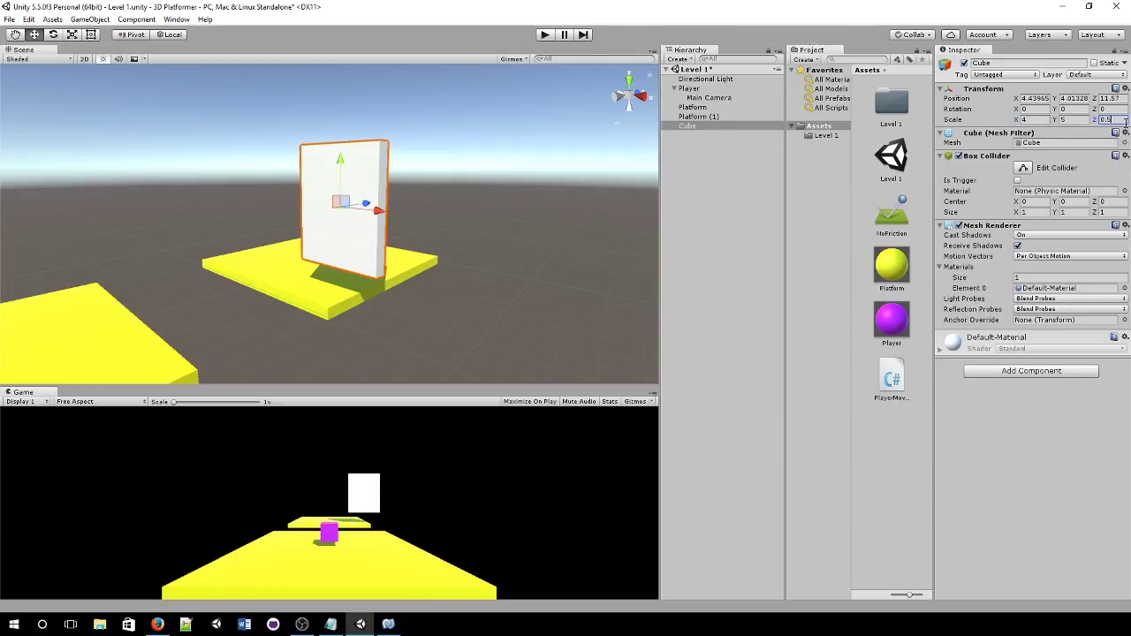
key(BackSpace)
text(2)
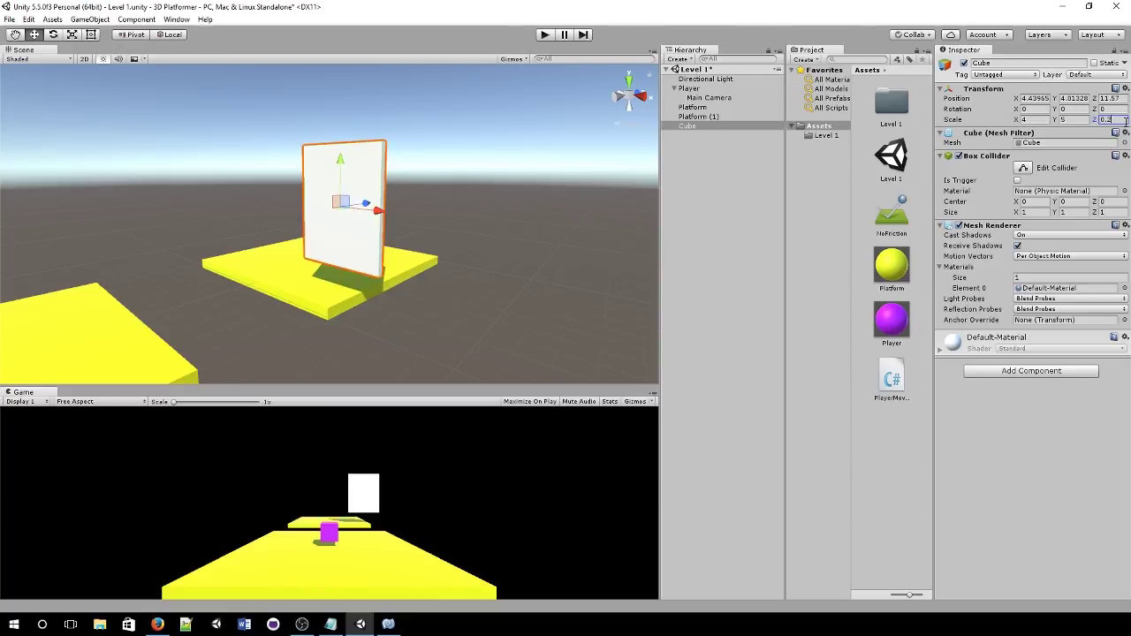
- Position the panel beyond Platform (1), at about Z 19.84
drag(360, 198, 418, 203)
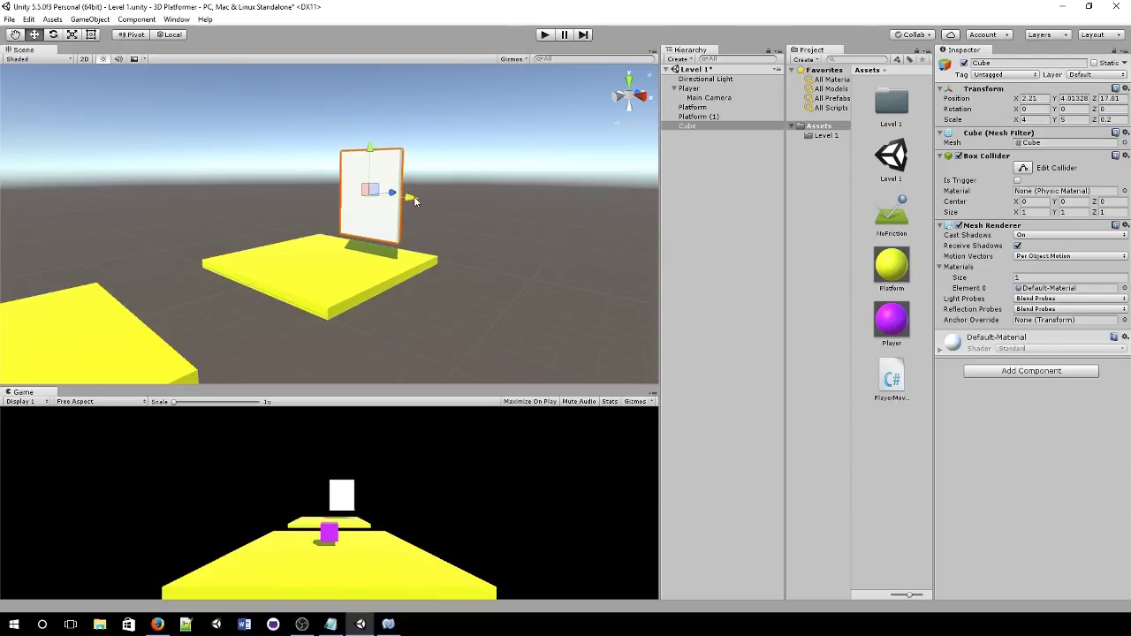
drag(371, 159, 371, 179)
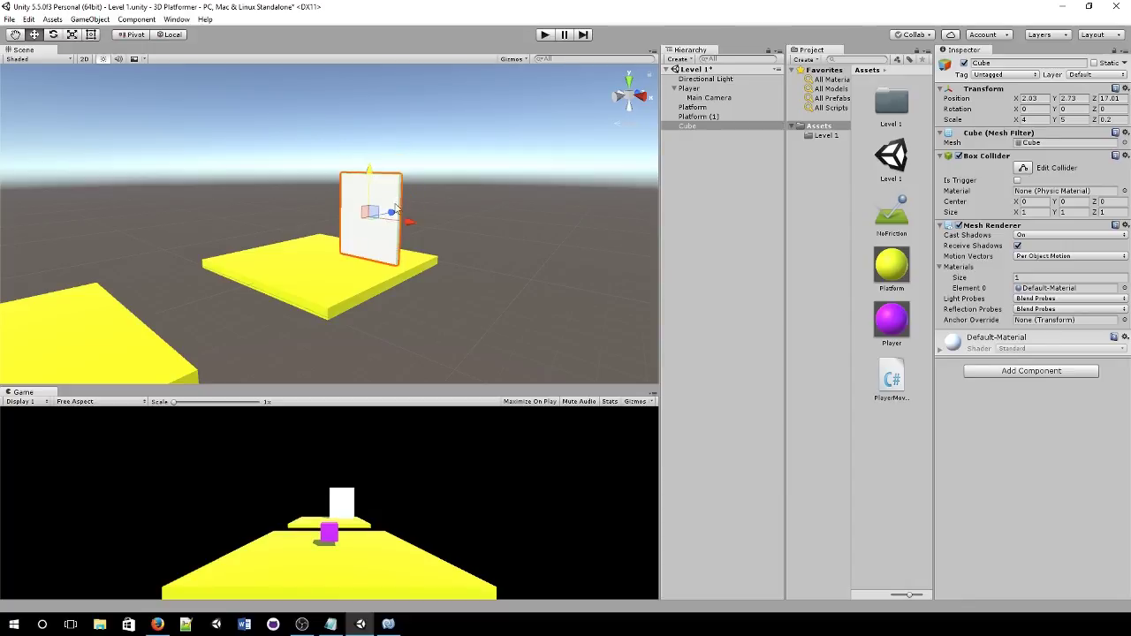
drag(416, 224, 393, 204)
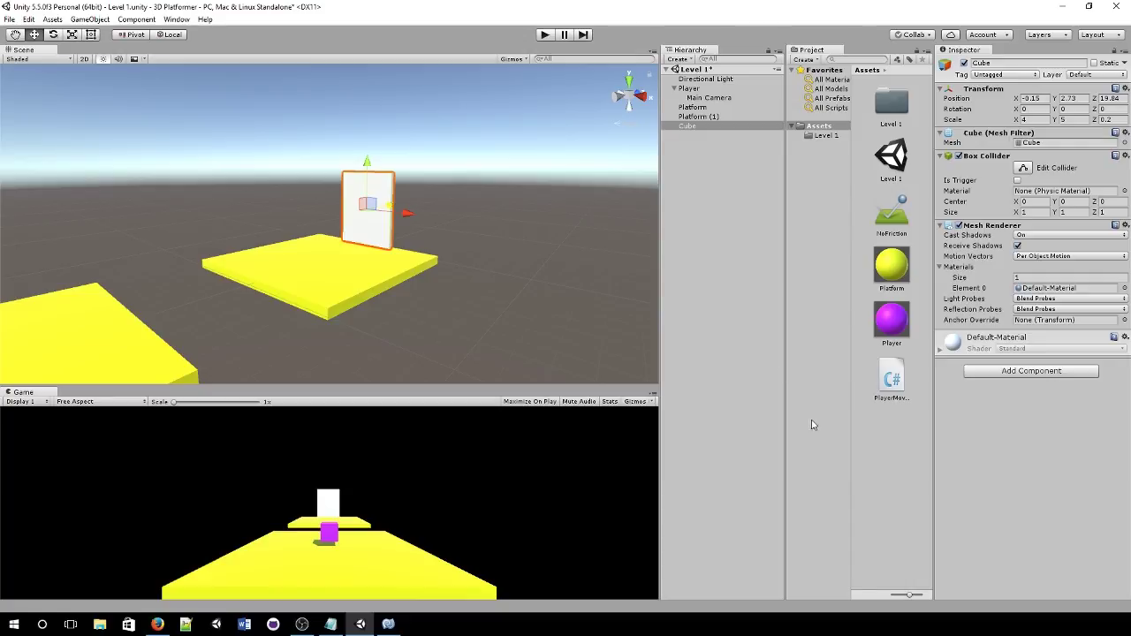
- Create a C# script named 'Exit' in Assets and bring it up in MonoDevelop
right_click(910, 225)
mouse_move(915, 234)
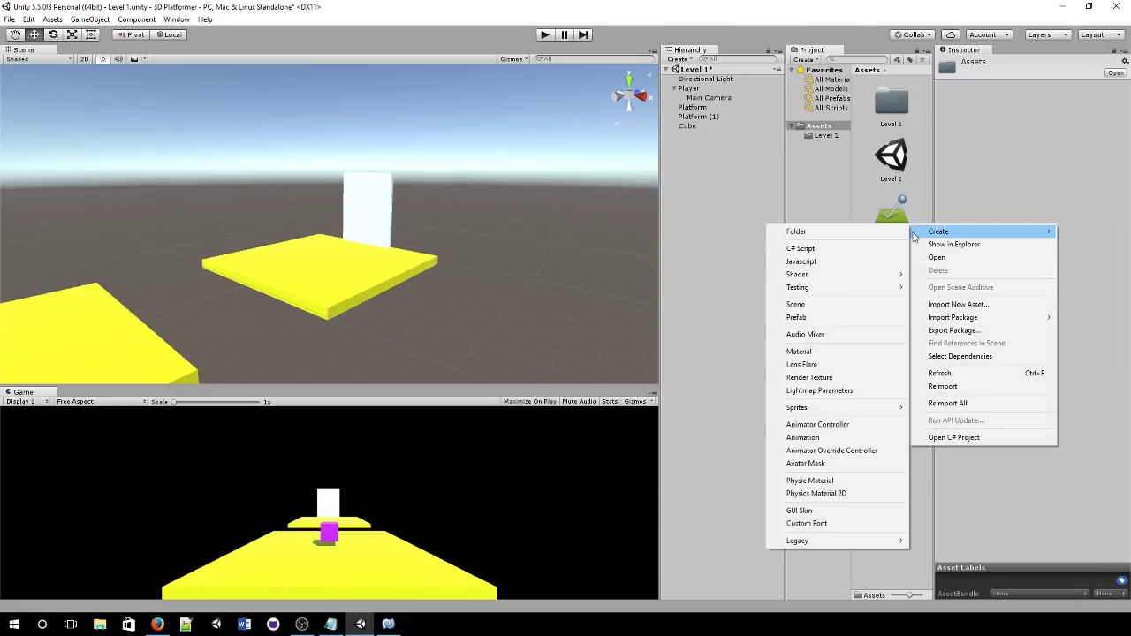
click(840, 249)
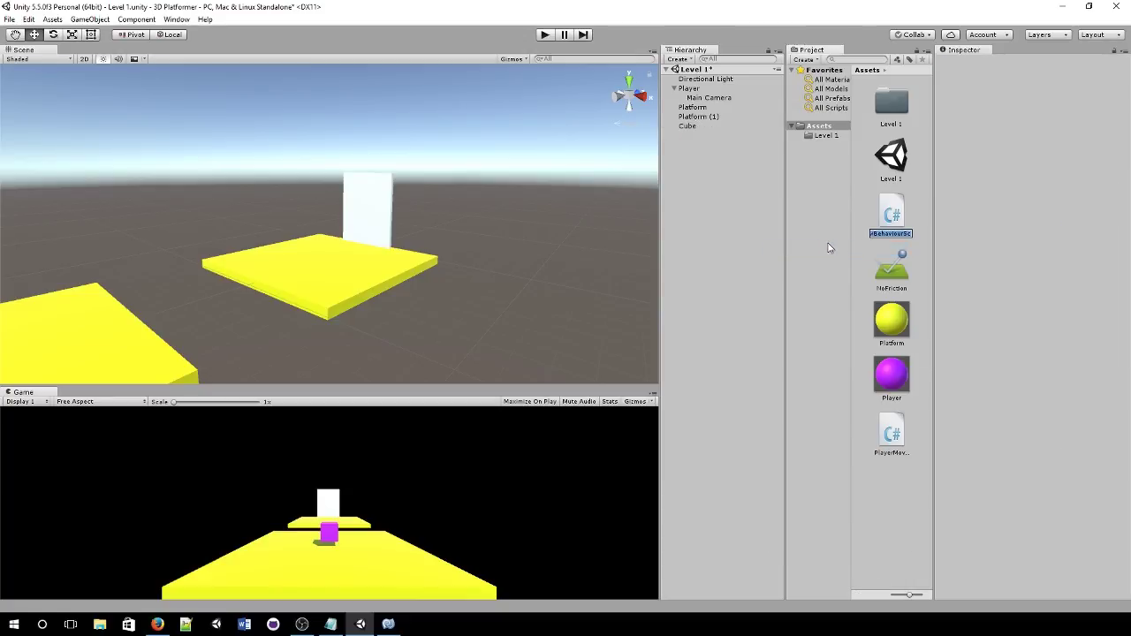
text(Exit)
key(Return)
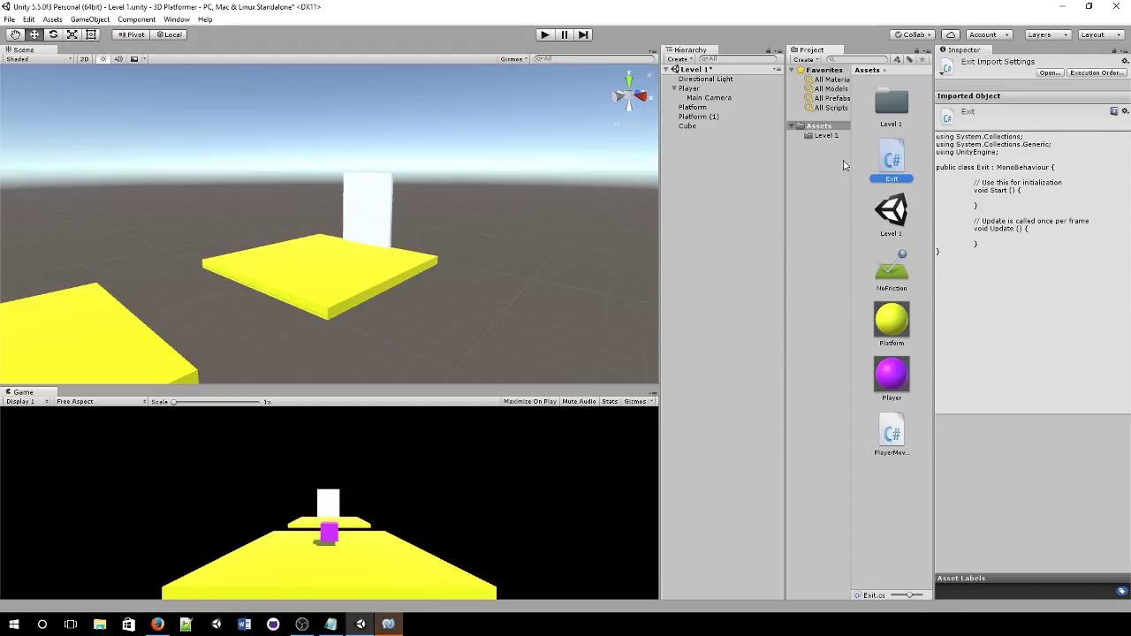
click(389, 626)
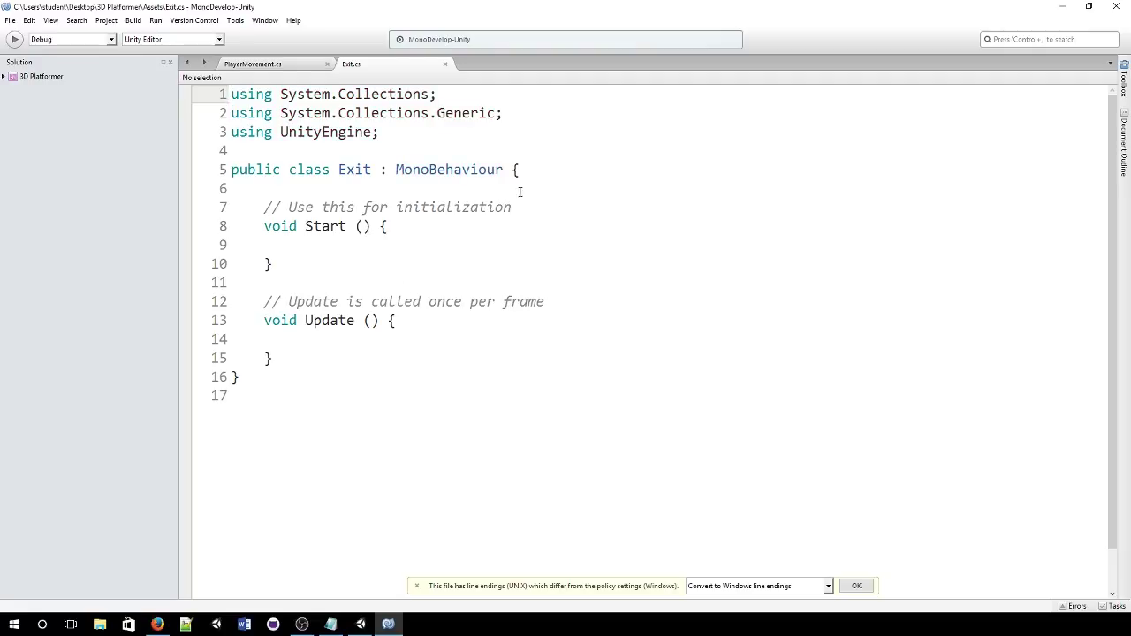
- Declare 'public string levelName;' at the top of the Exit class
click(558, 165)
key(Return)
key(Return)
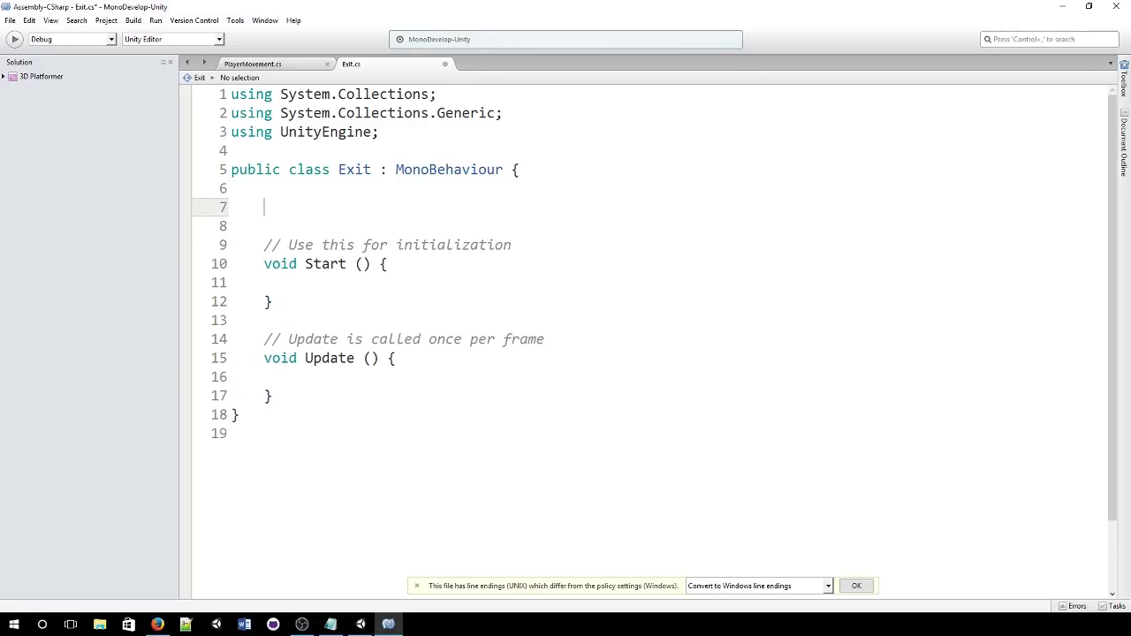
text(public String)
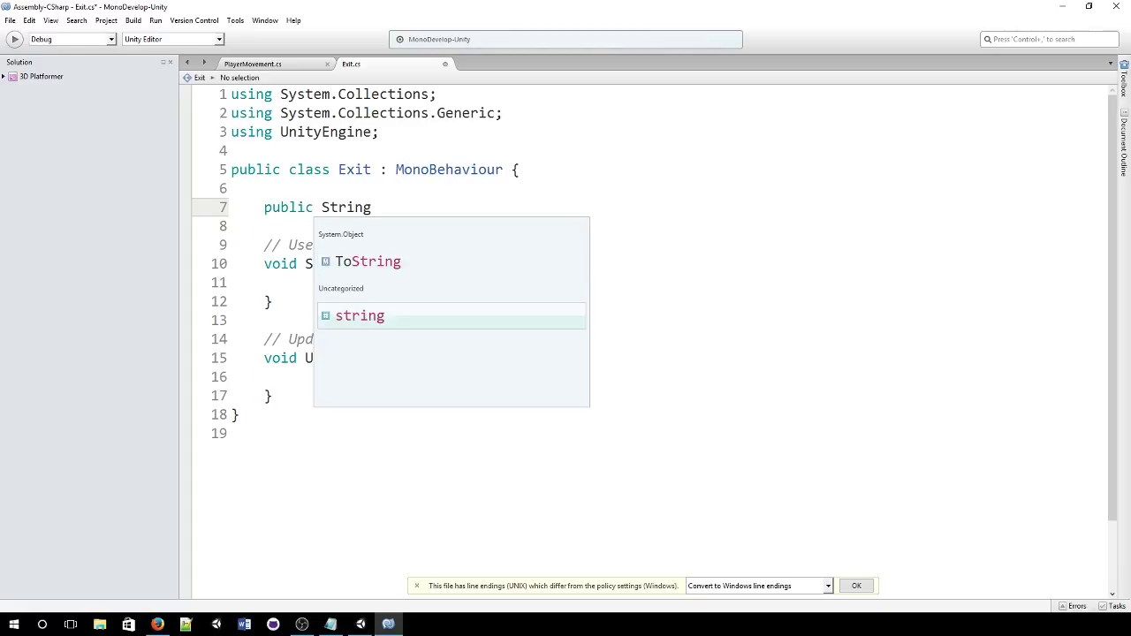
key(Return)
text(l)
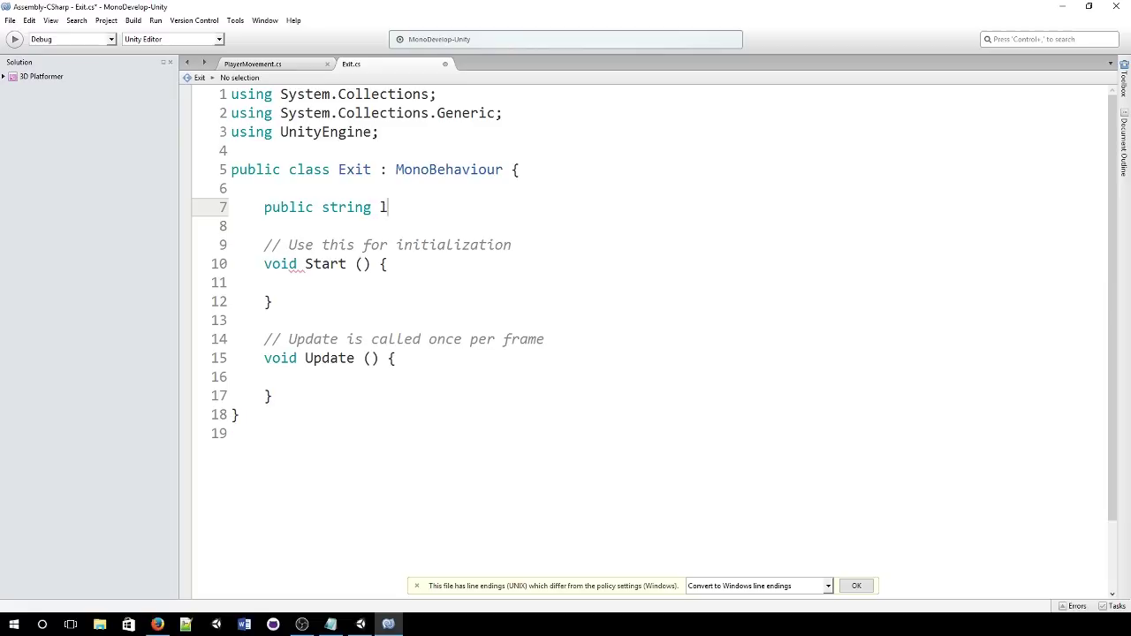
text(evelName;)
- Add 'using UnityEngine.SceneManagement;' below the existing using lines
click(457, 129)
key(Return)
text(u)
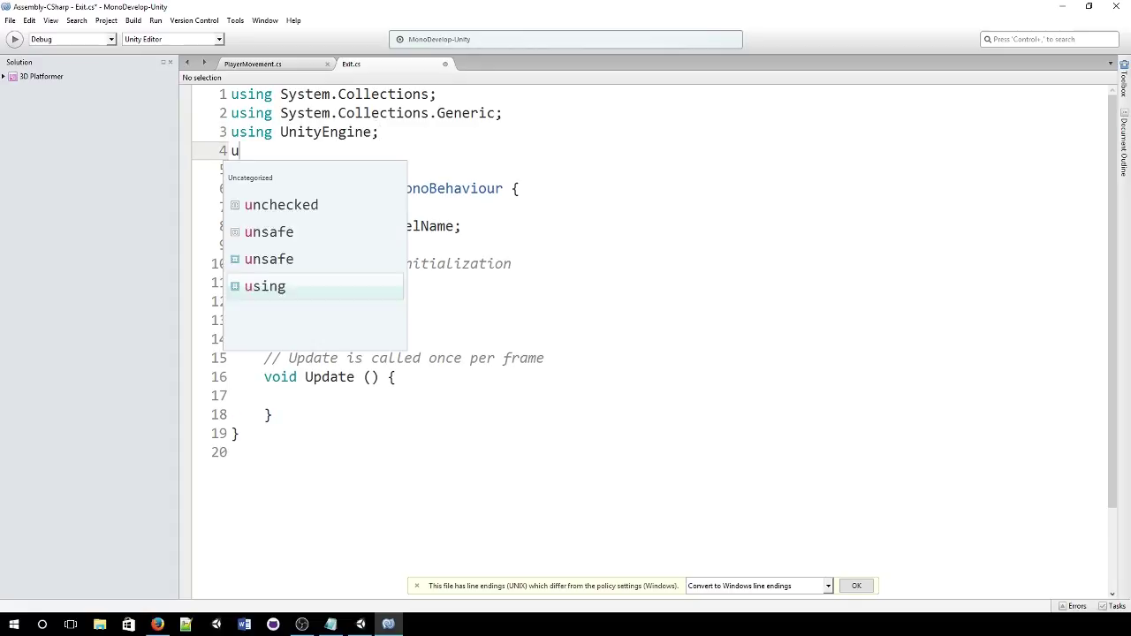
text(sing Unit)
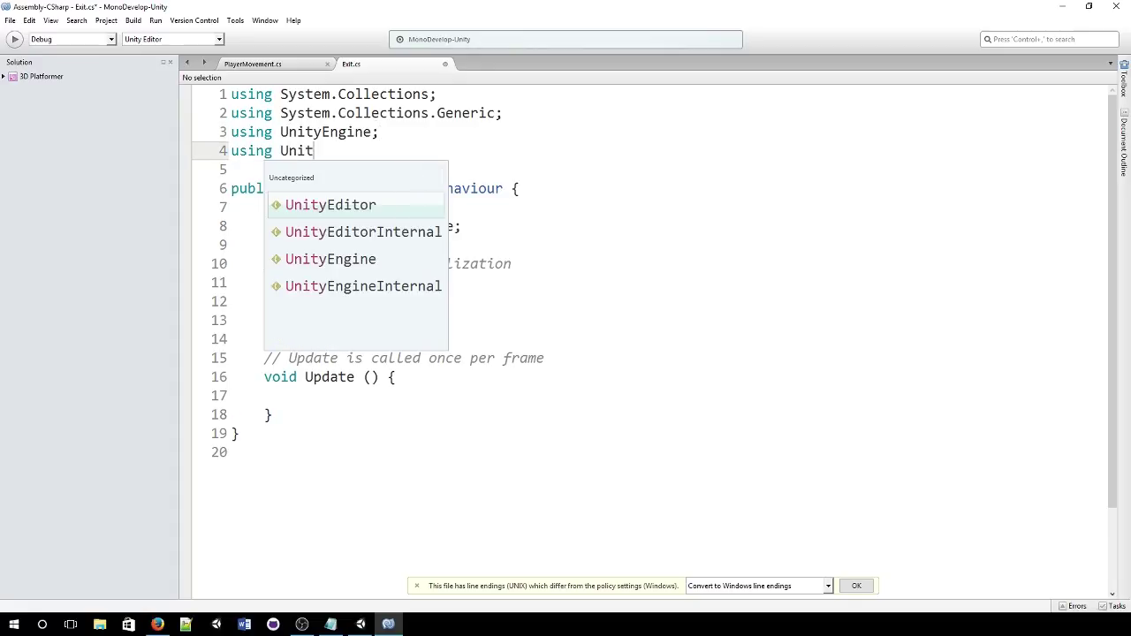
text(yEn)
key(Return)
text(.)
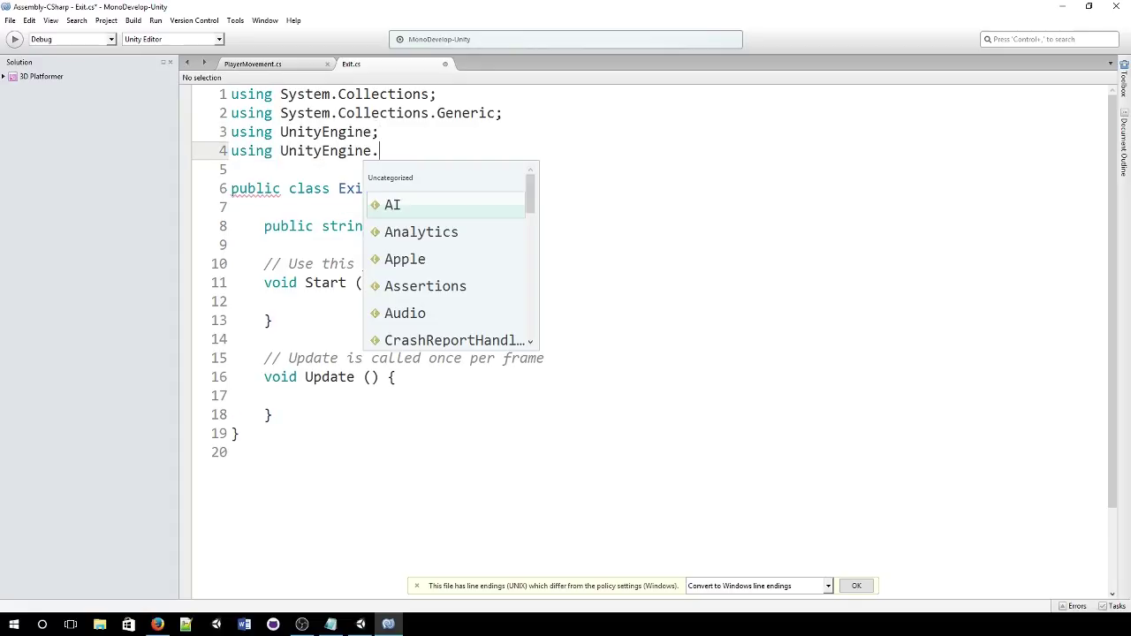
text(scen)
key(Return)
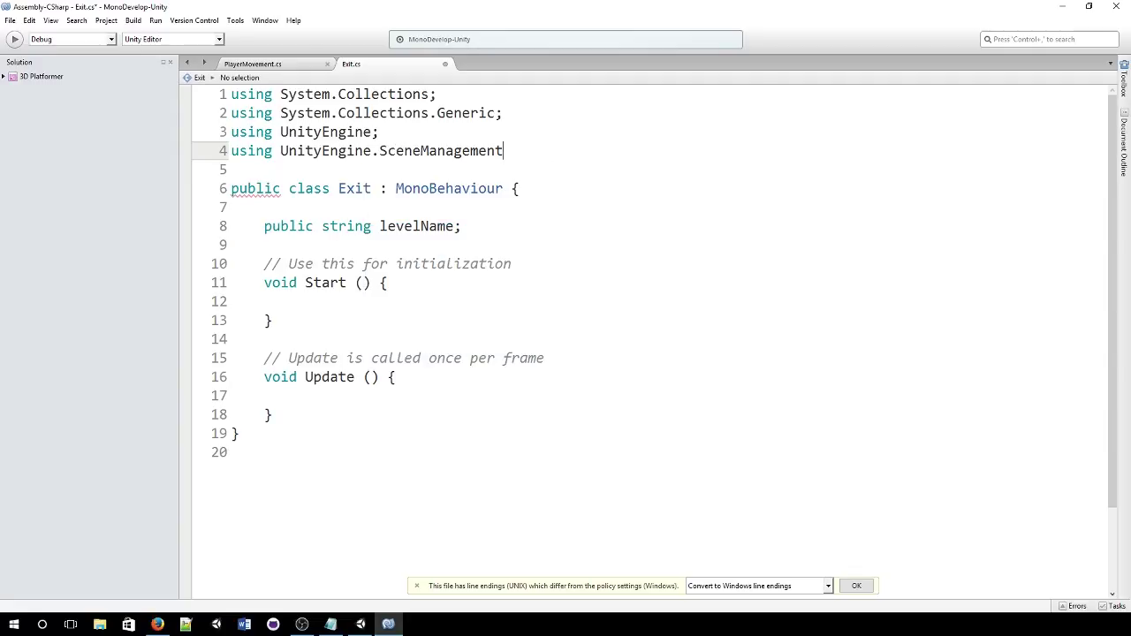
text(;)
- Replace the Start and Update stubs with an empty OnTriggerEnter(Collider other) method
drag(263, 263, 310, 415)
key(Delete)
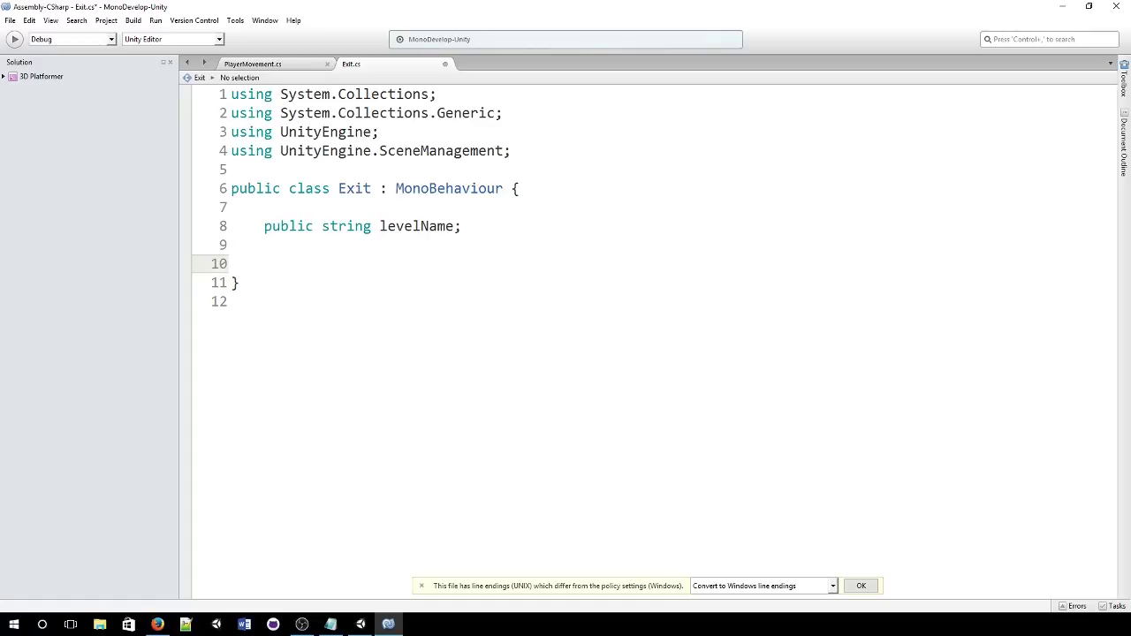
text(v)
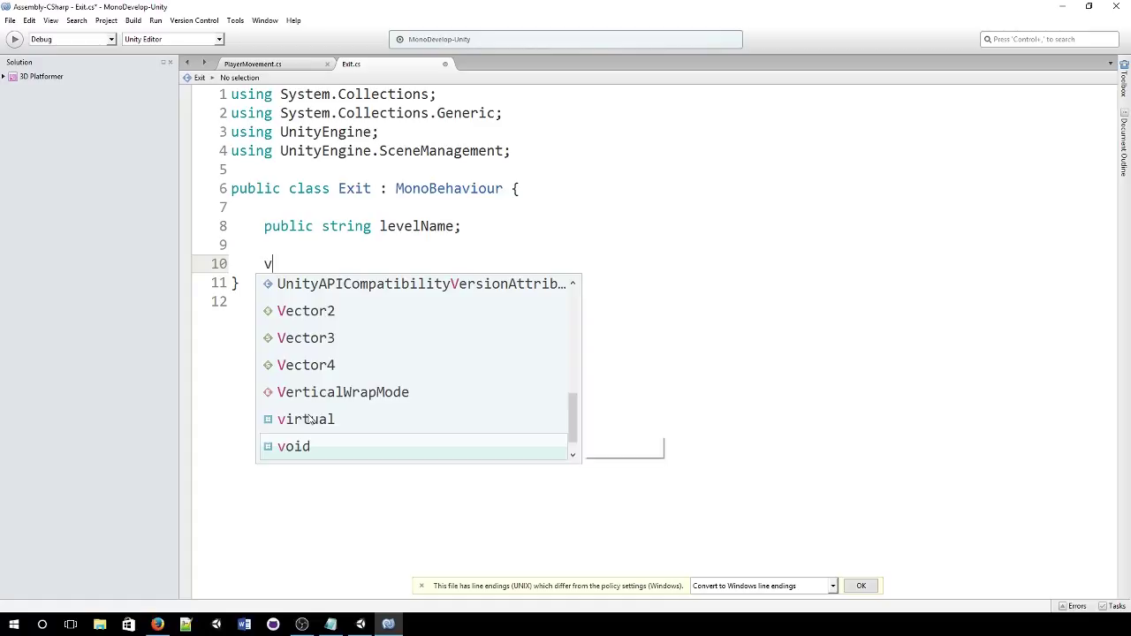
text(oid OnT)
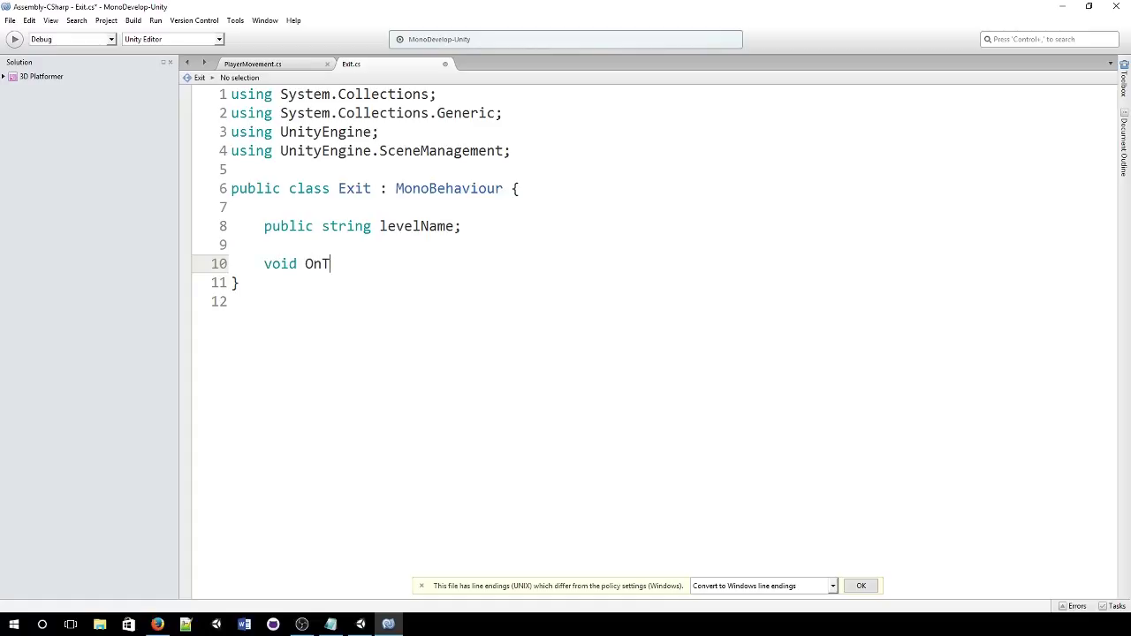
text(riggerEnter()
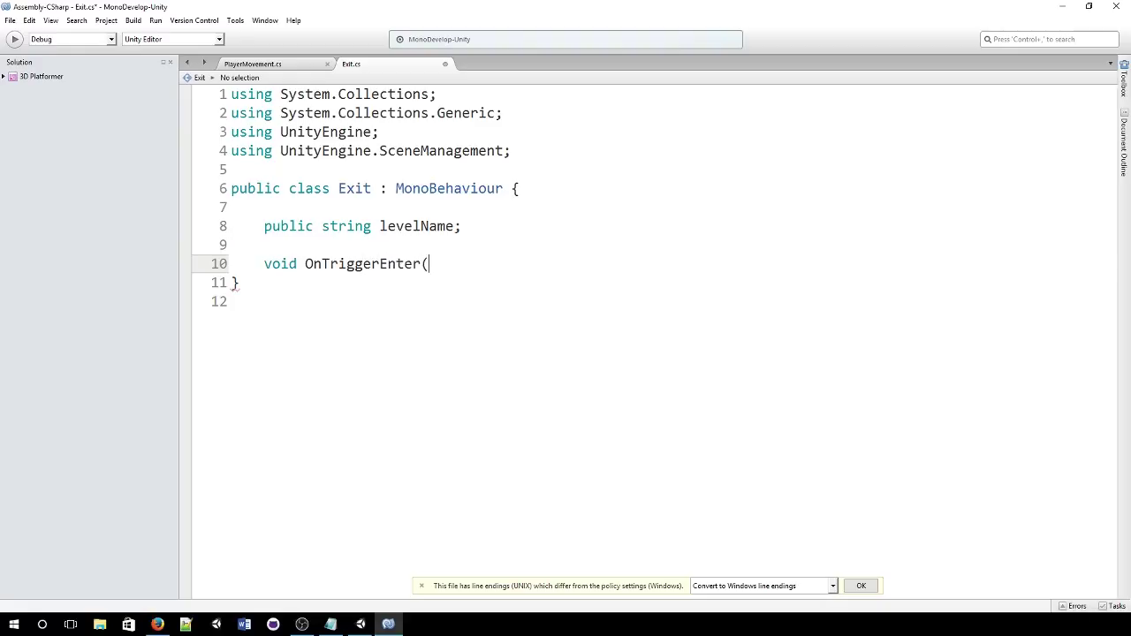
text(Collider )
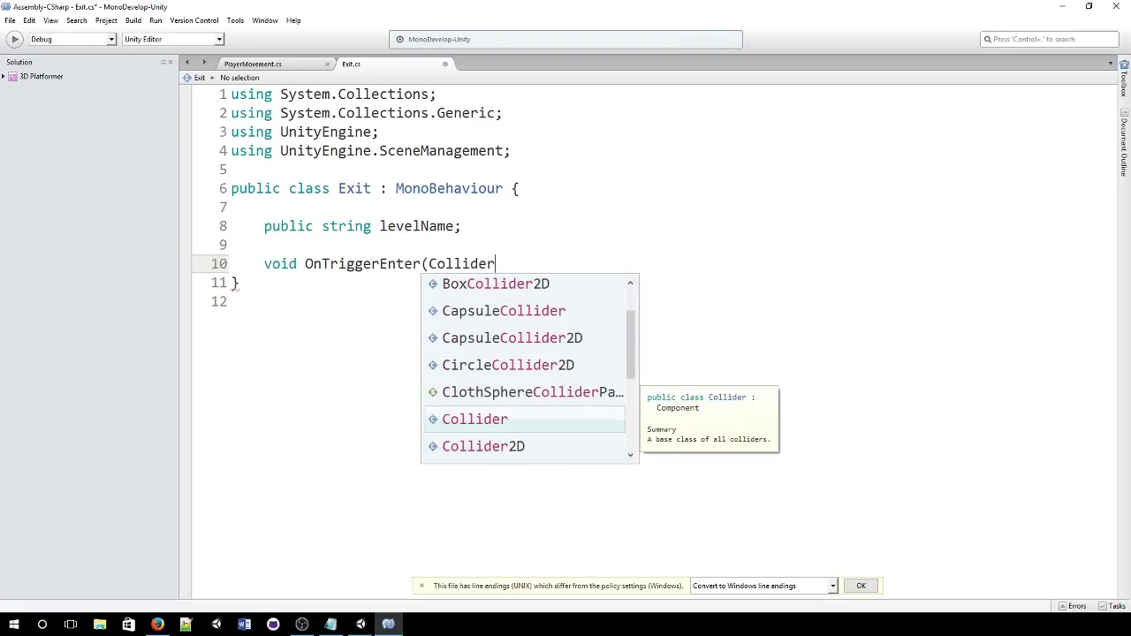
text(other))
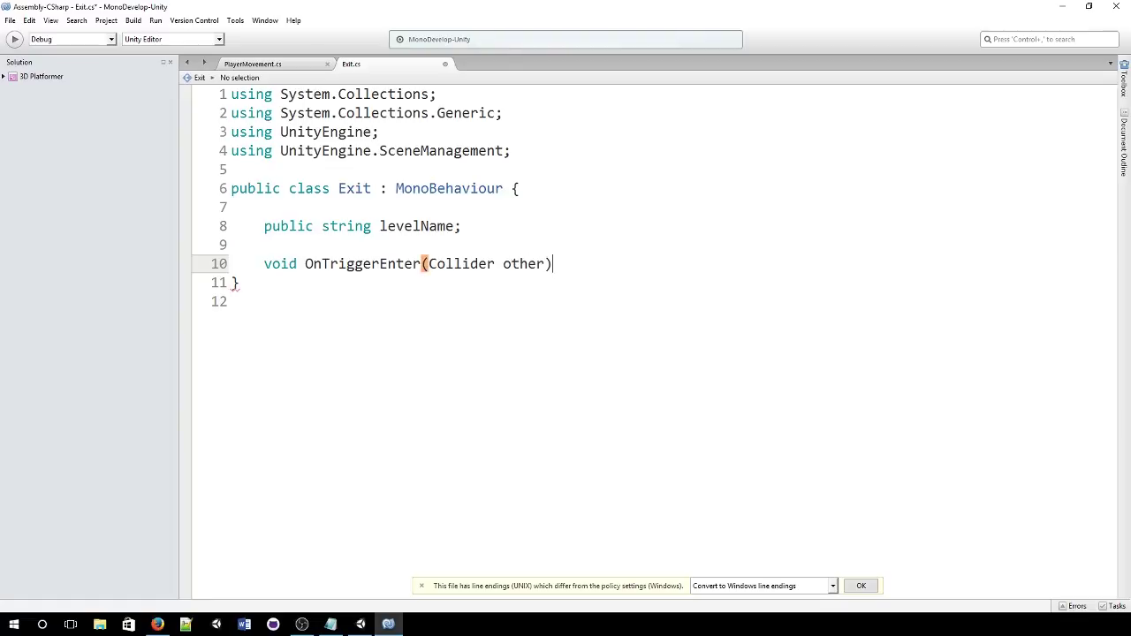
text({)
key(Return)
key(Return)
text(})
- Inside OnTriggerEnter, add an if block checking other.gameObject.name.Equals("Player")
key(Up)
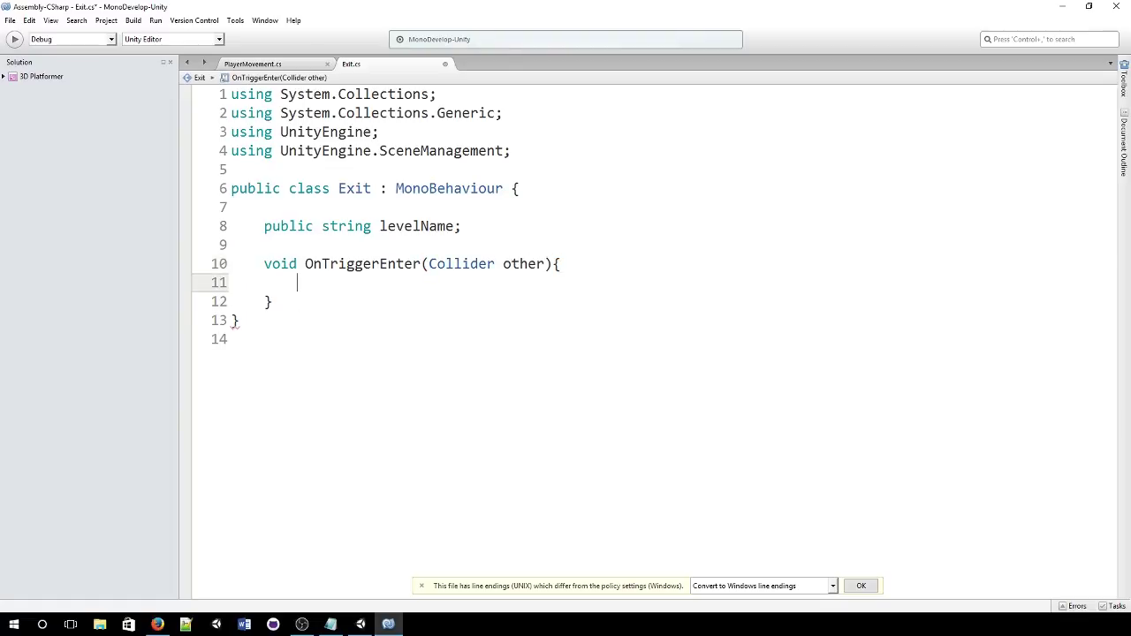
text(if (other.game)
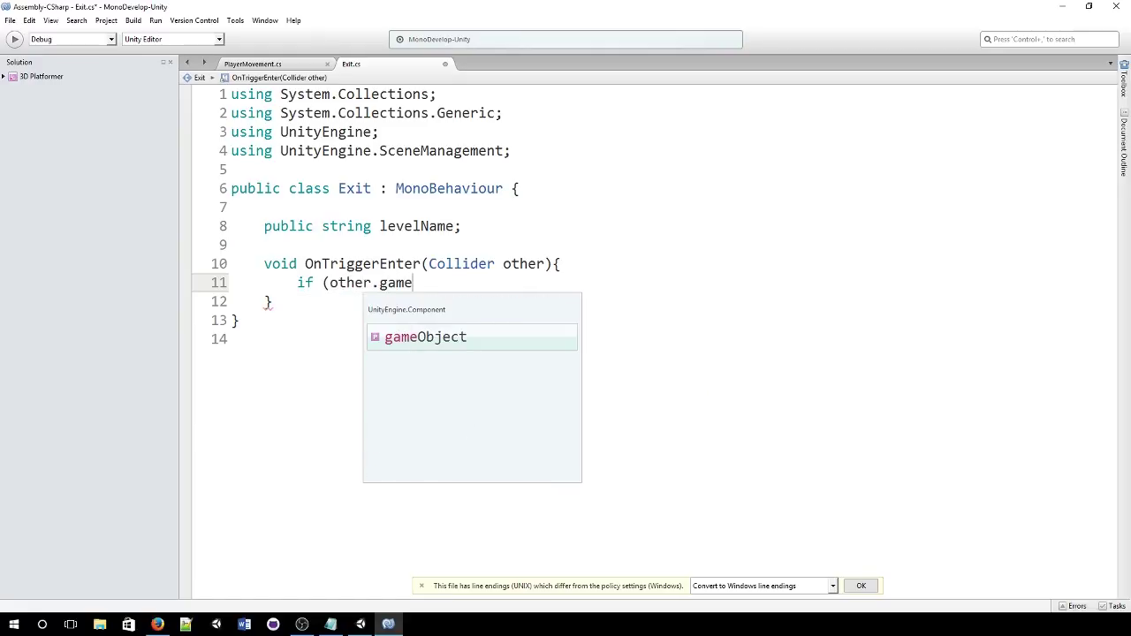
key(Tab)
text(.nam)
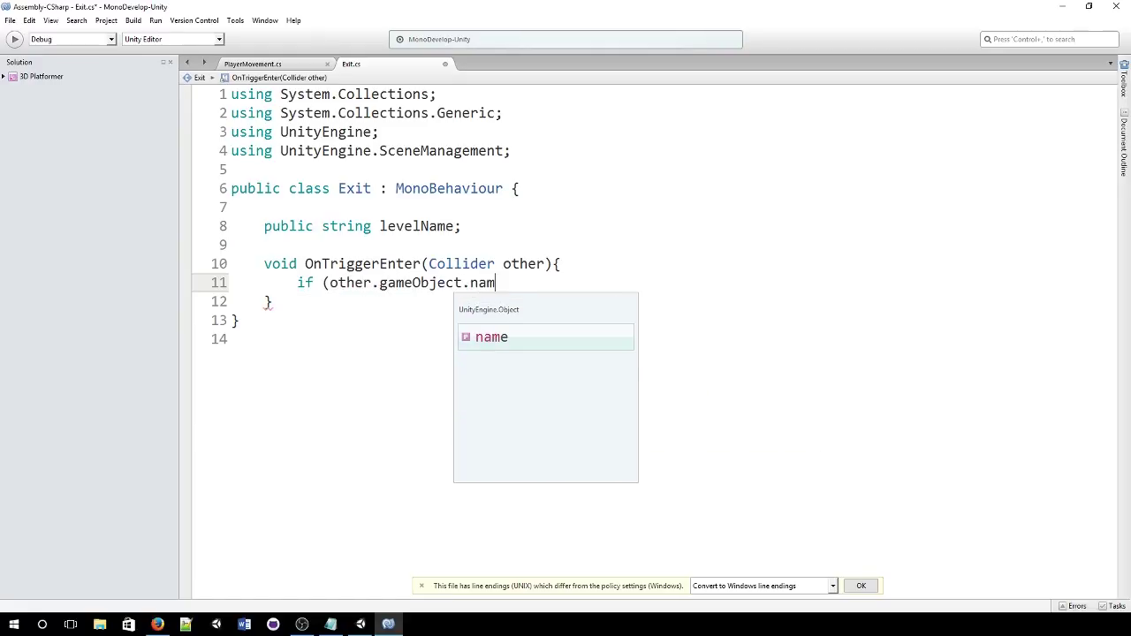
text(e.eu)
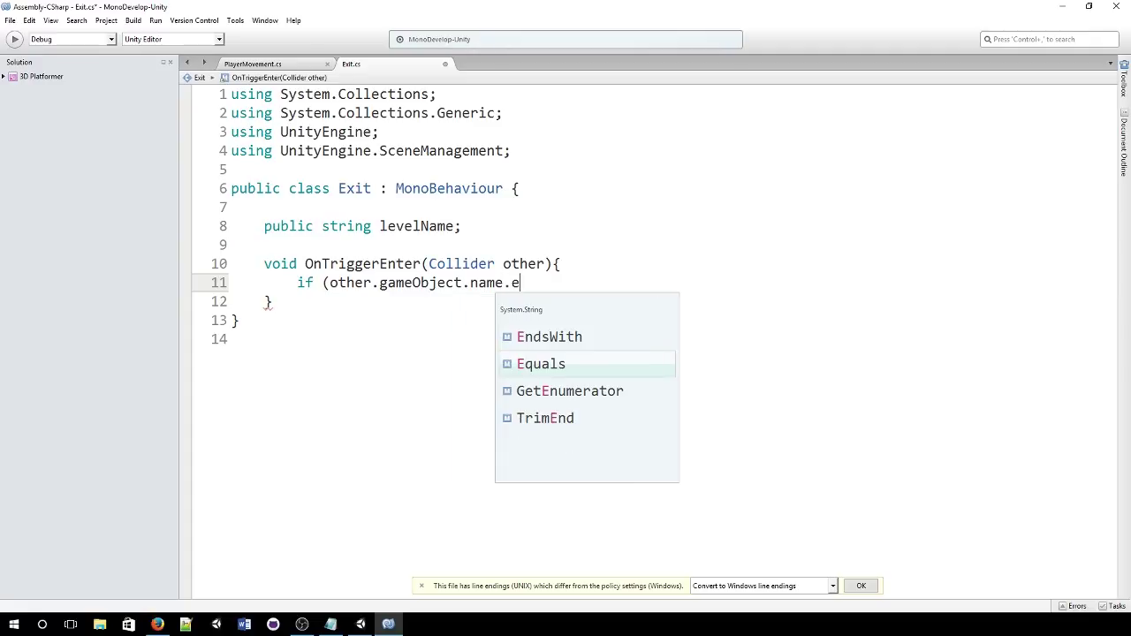
key(BackSpace)
key(BackSpace)
text(eq)
key(Tab)
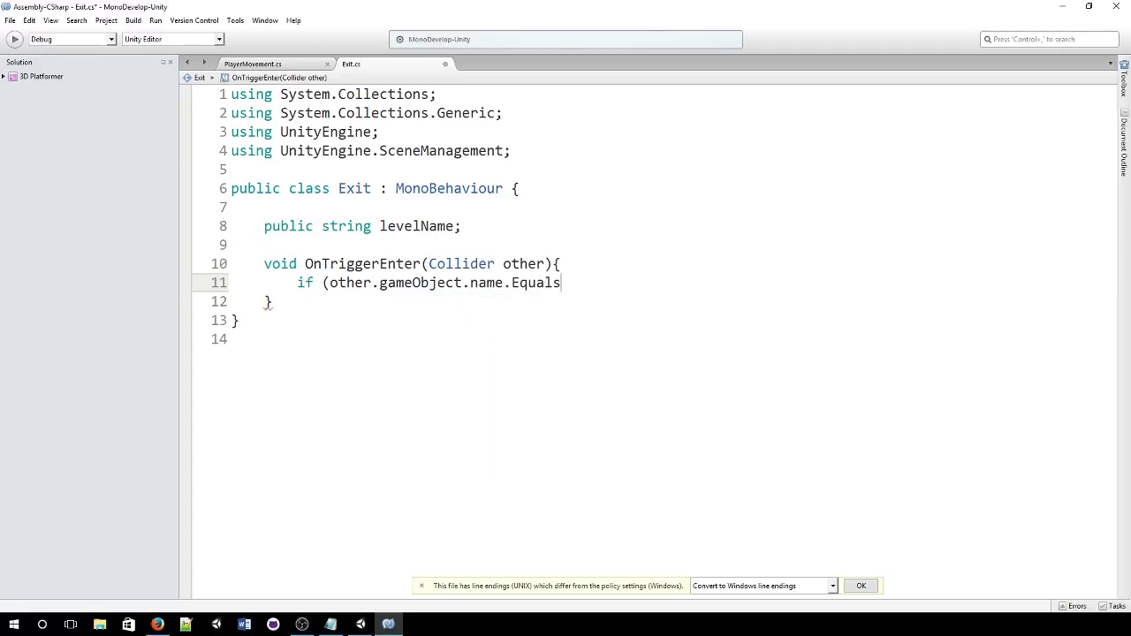
text(("Pla)
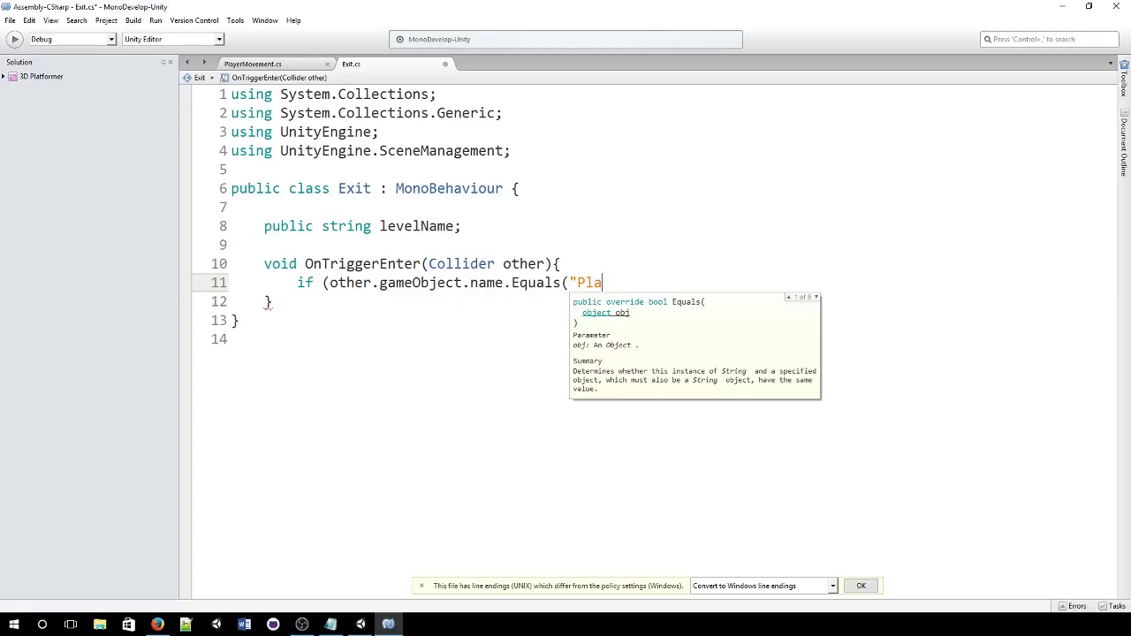
text(yer"))
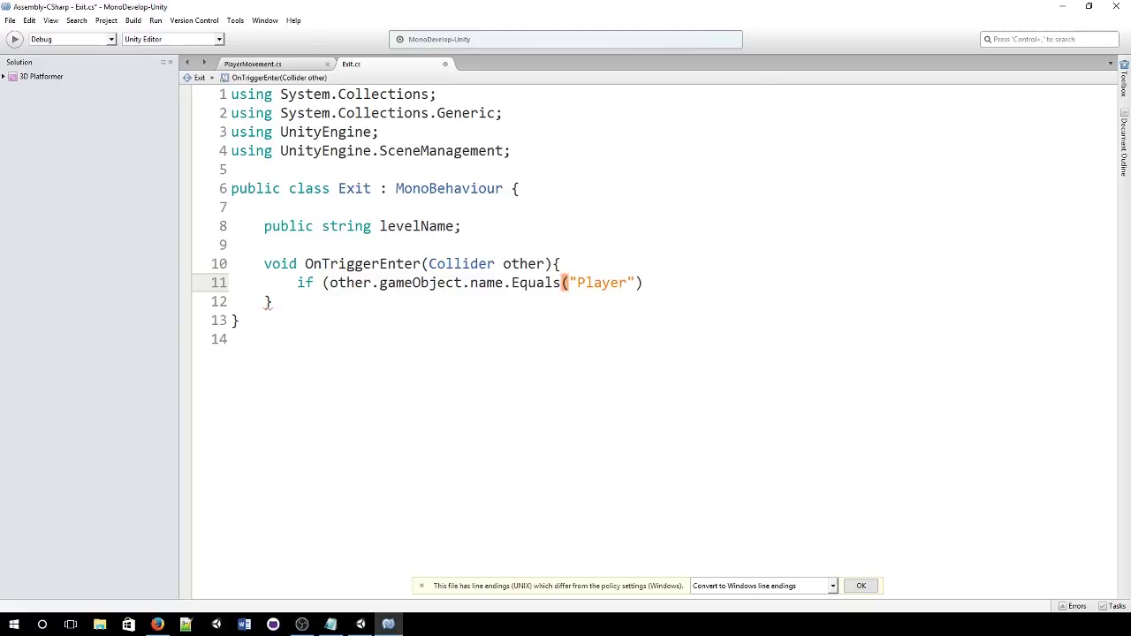
text(){)
key(Return)
key(Return)
- Call SceneManager.LoadScene(levelName) inside the Player check, save Exit.cs, and return to Unity
text(})
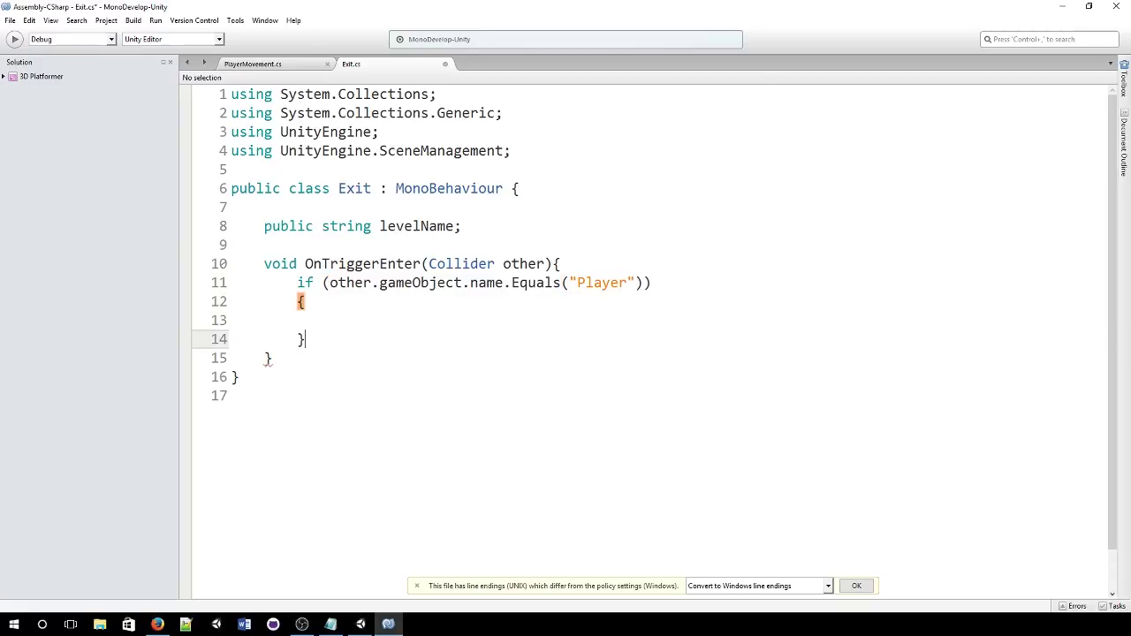
click(330, 320)
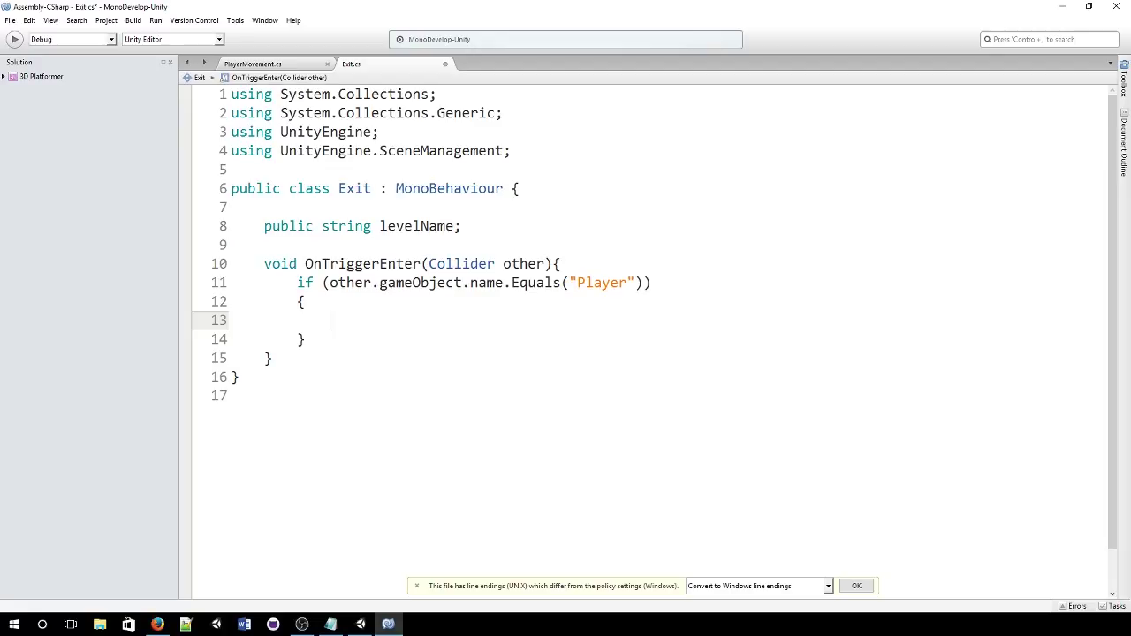
text(Sceneman)
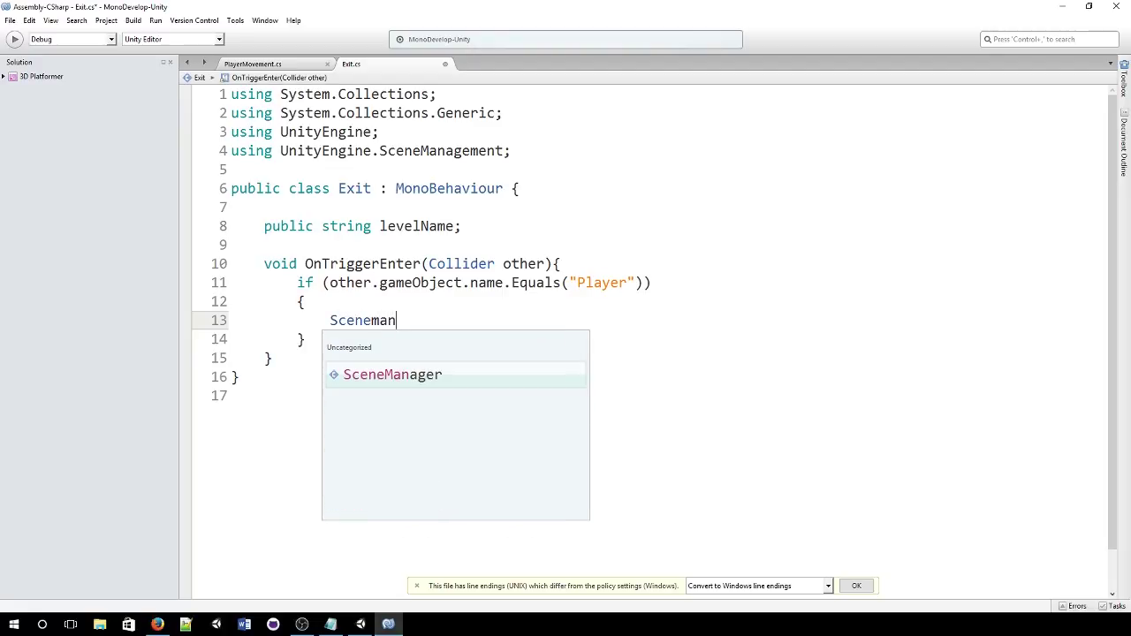
key(Return)
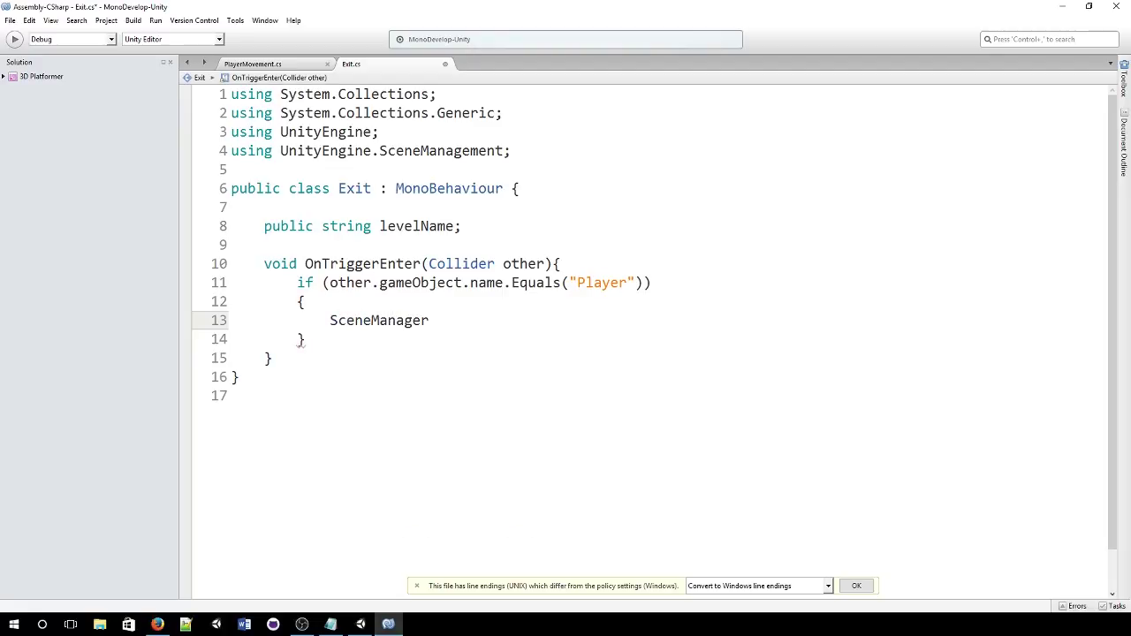
text(.Loa)
key(Return)
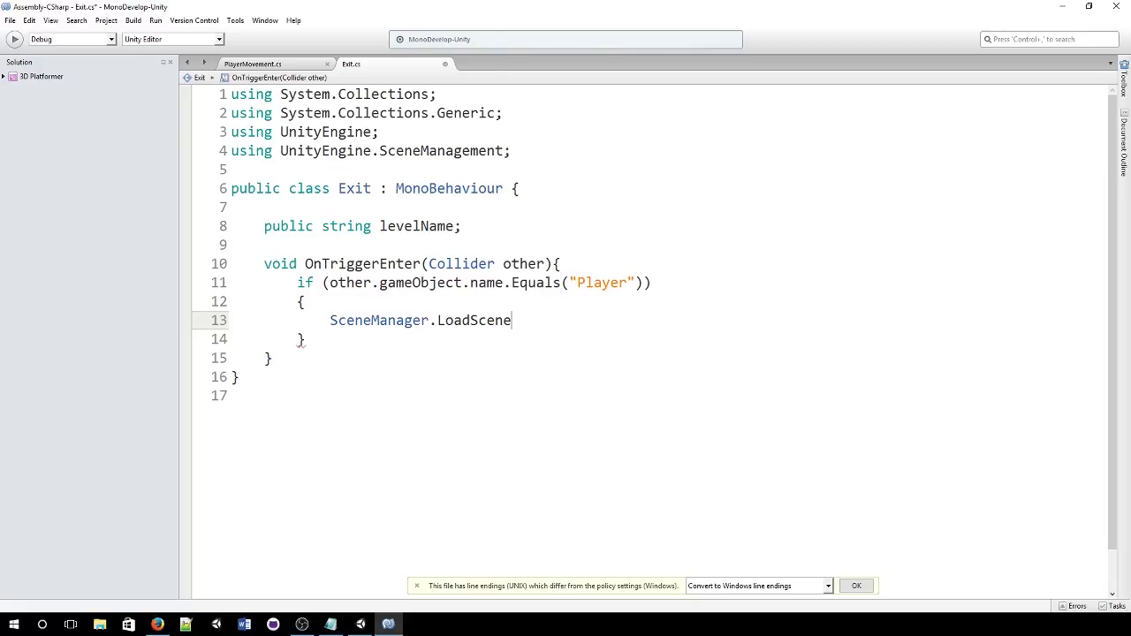
text((sc)
key(BackSpace)
key(BackSpace)
text(level)
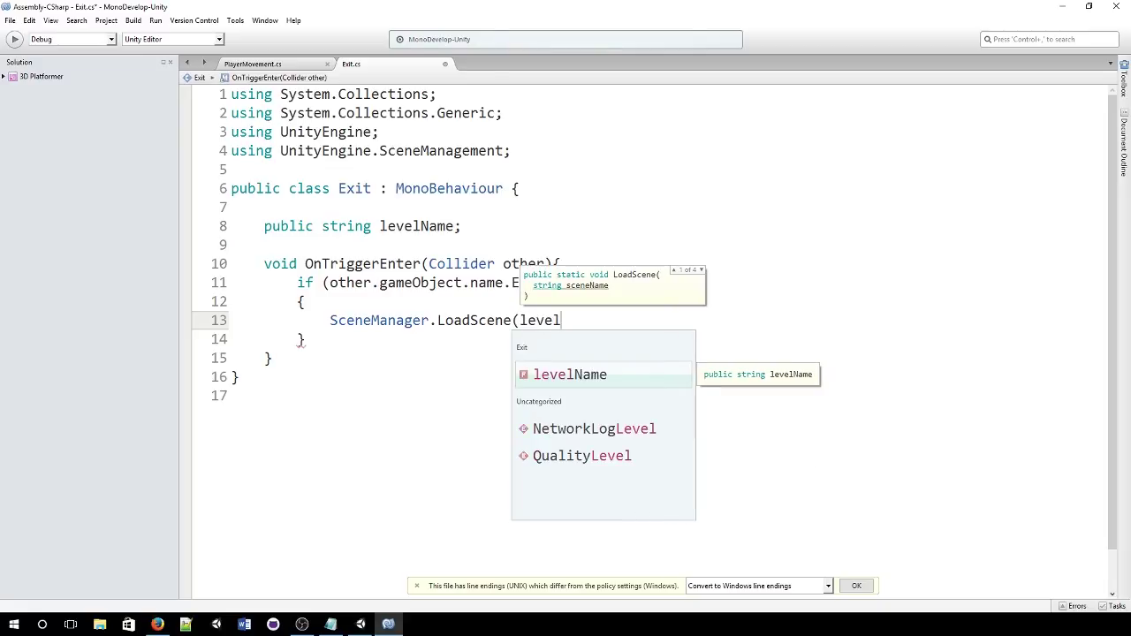
key(Return)
text();')
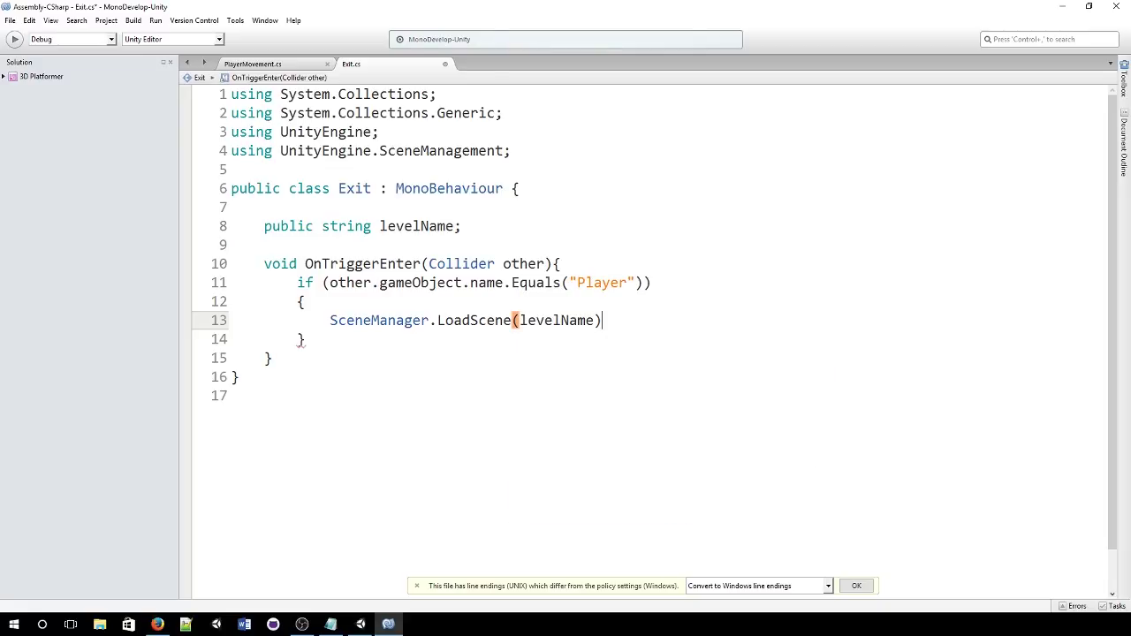
key(ctrl+s)
click(360, 625)
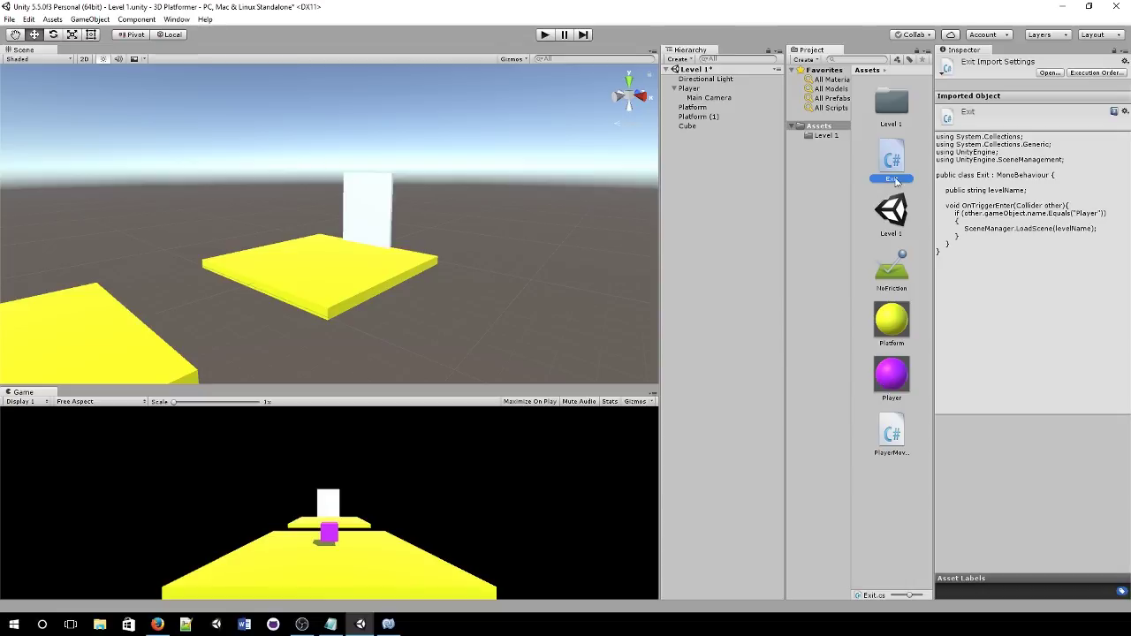
- Rename the Cube object to 'Exit'
click(695, 127)
right_click(697, 127)
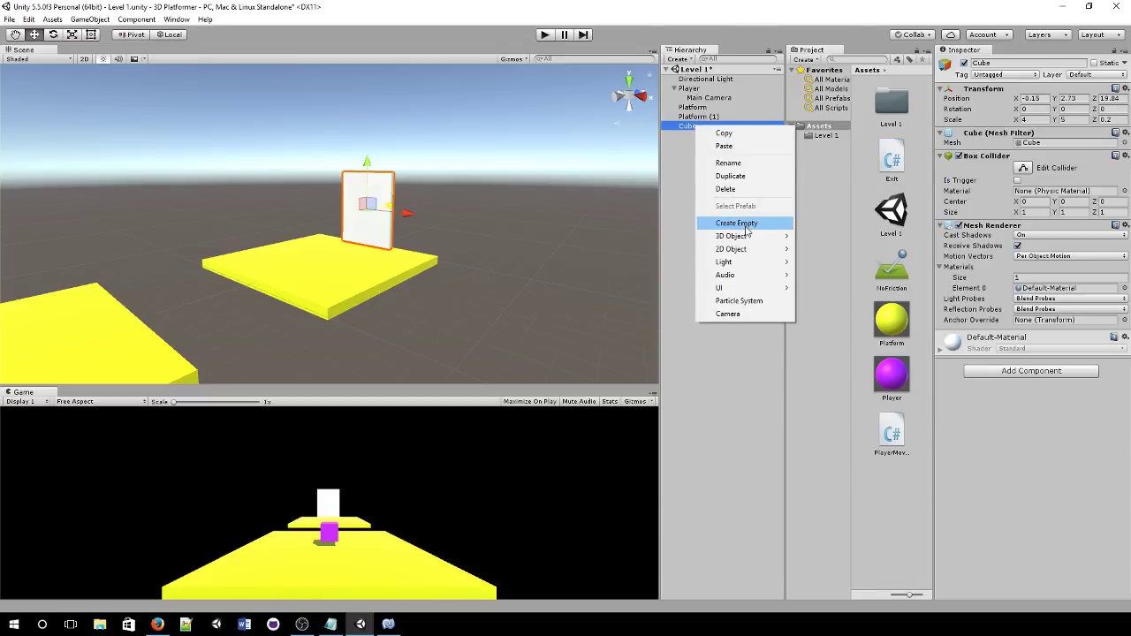
click(744, 164)
text(E)
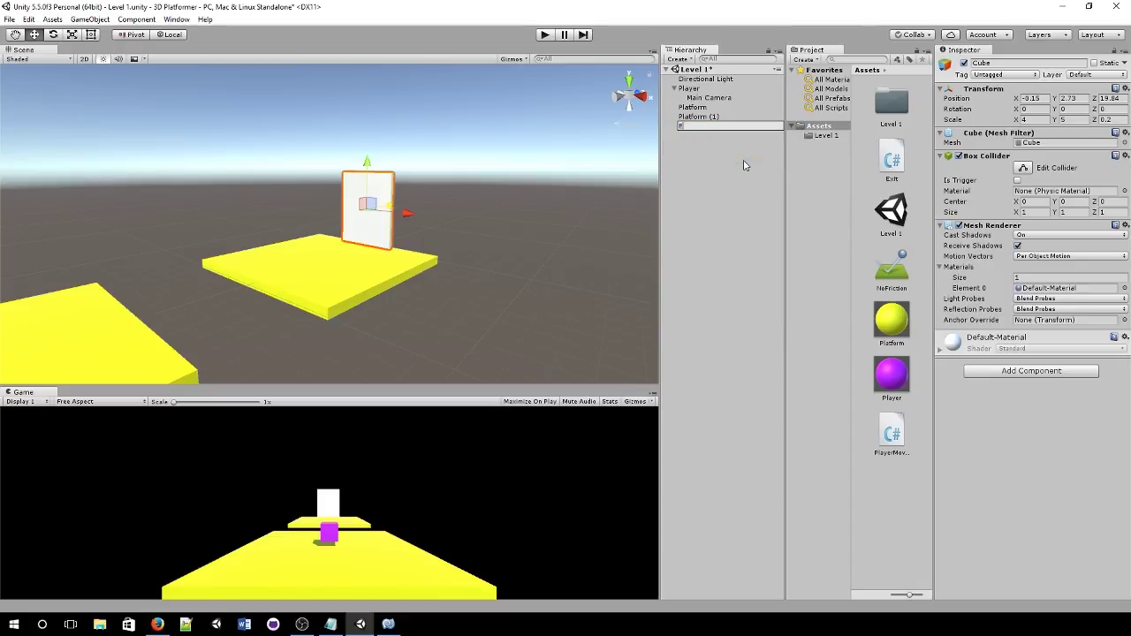
text(xit)
key(Return)
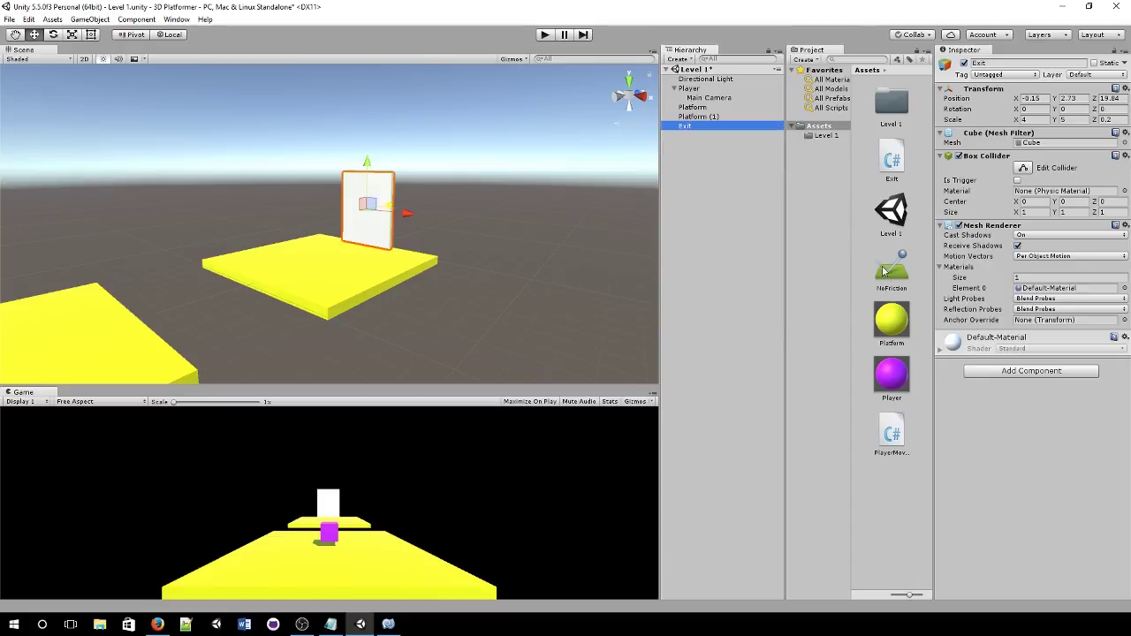
- Attach the Exit script with Level Name 'Level 1' and save the scene
click(1005, 261)
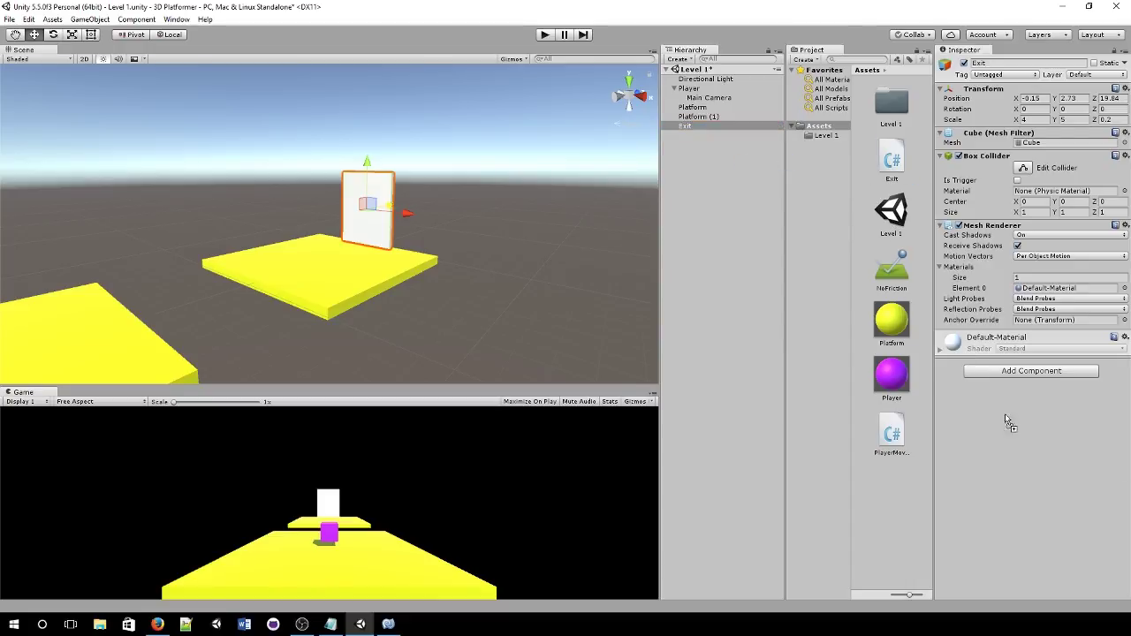
drag(1005, 414, 1005, 413)
click(1026, 354)
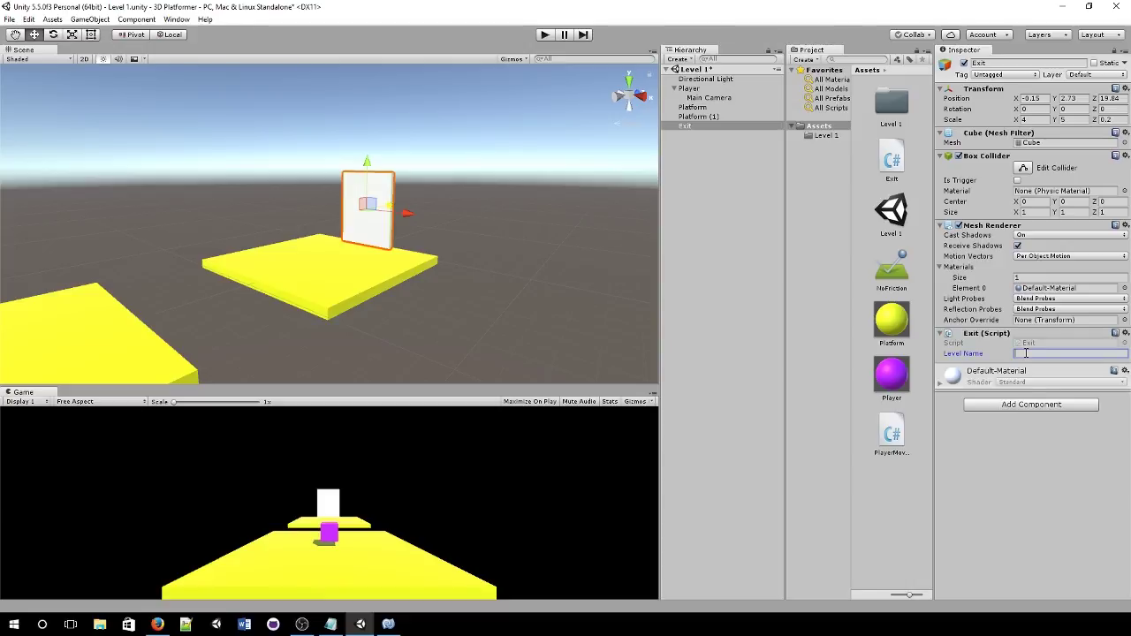
text(Level 1)
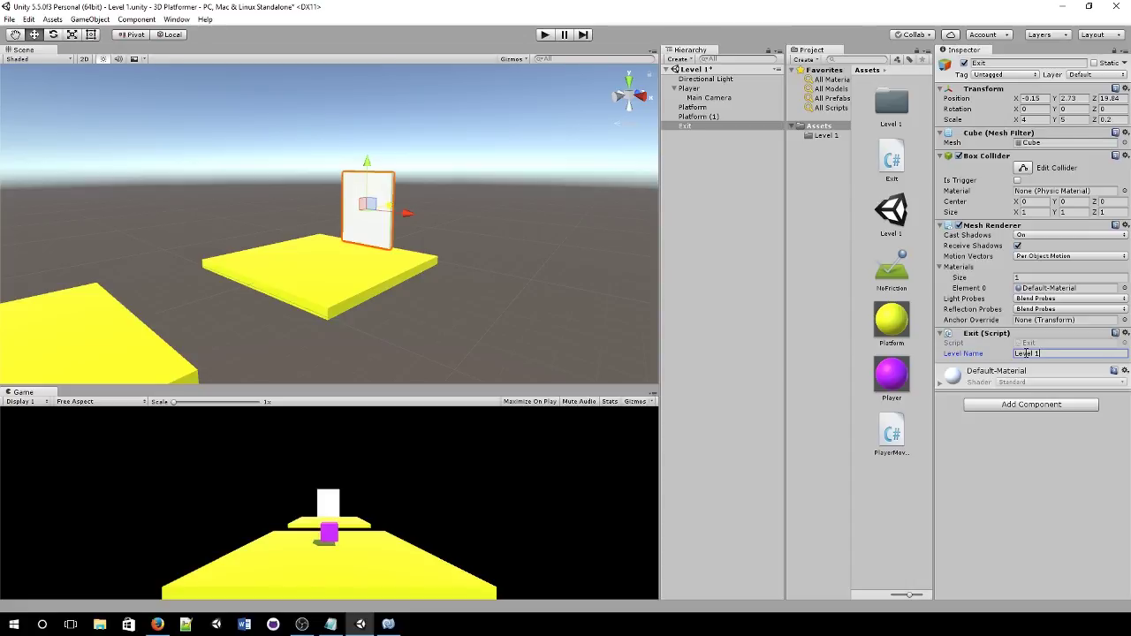
click(512, 298)
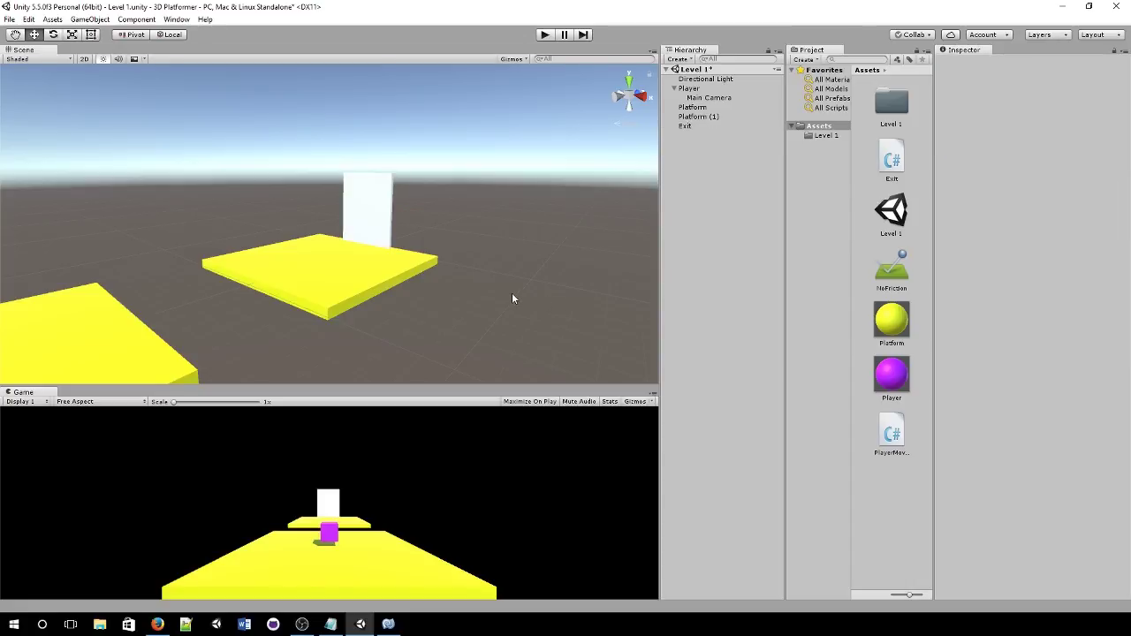
key(ctrl+s)
- Play-test the level by driving the player onto the Exit box, then stop play mode
click(712, 127)
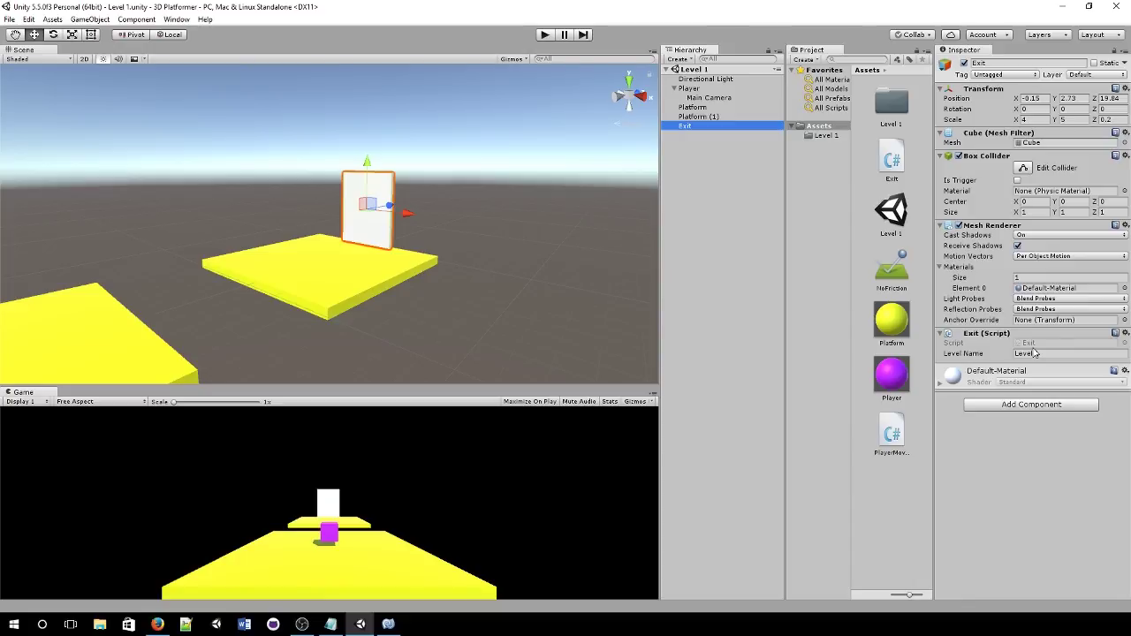
click(545, 34)
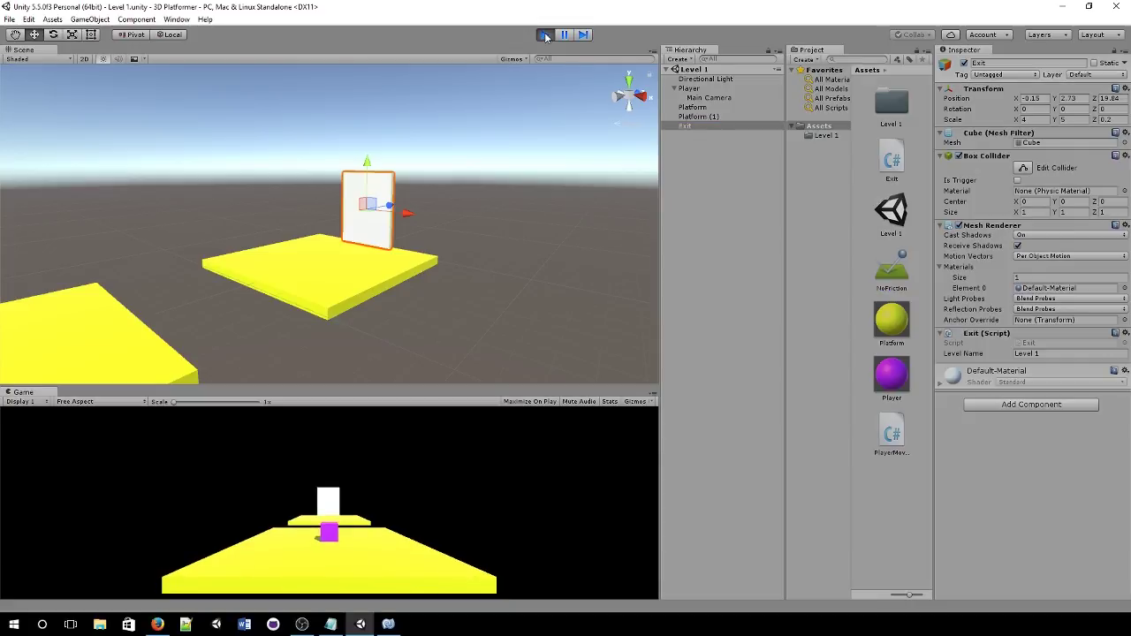
key(w)
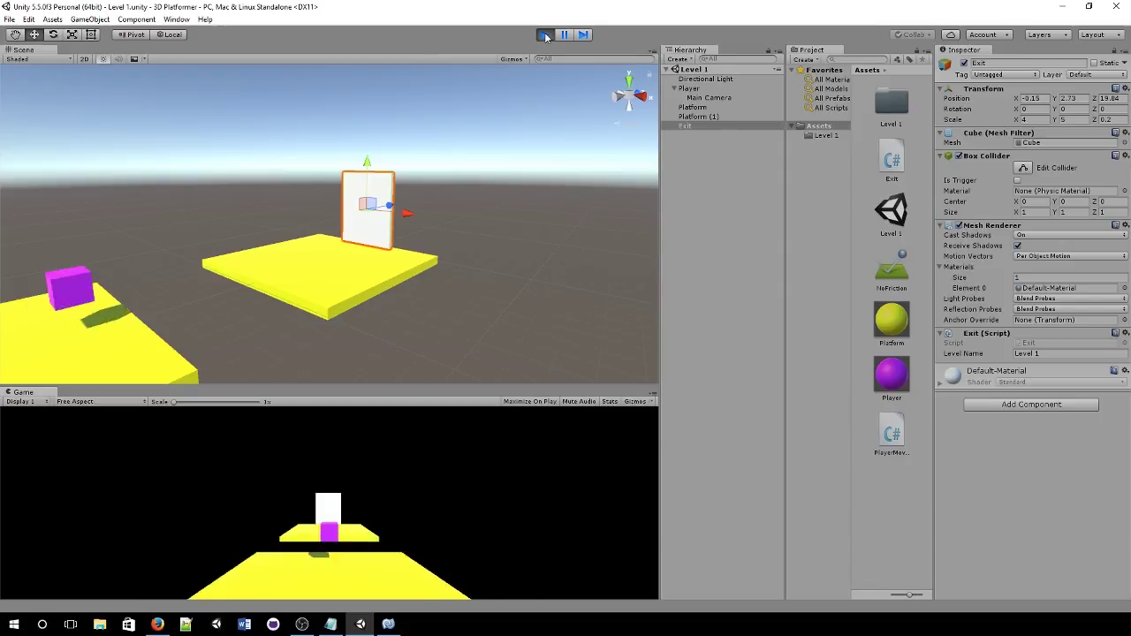
key(w)
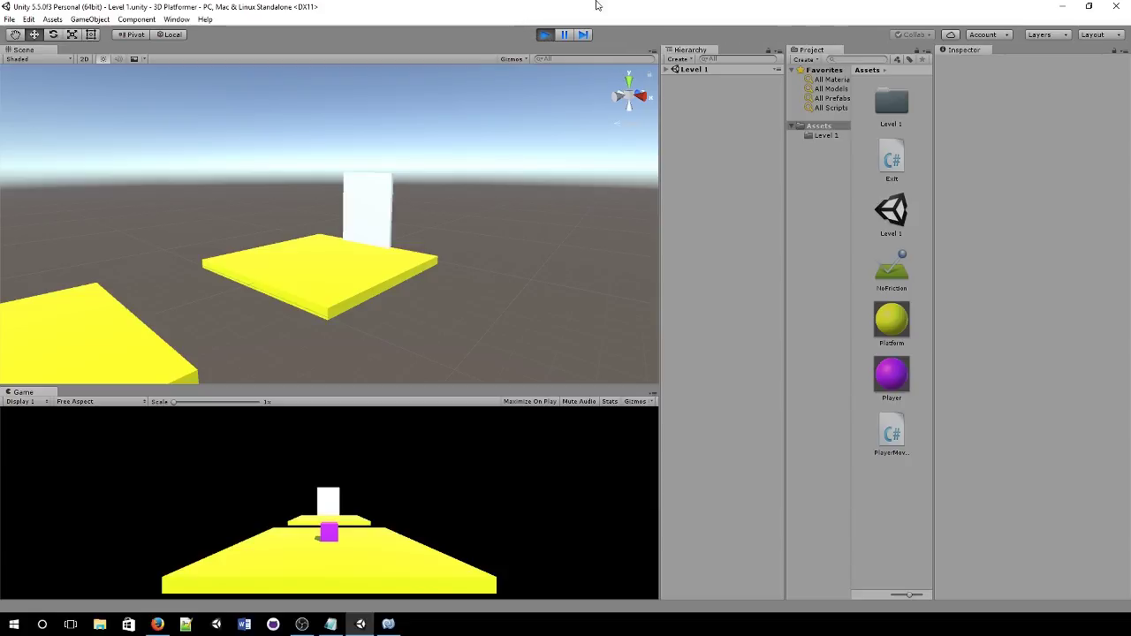
click(543, 36)
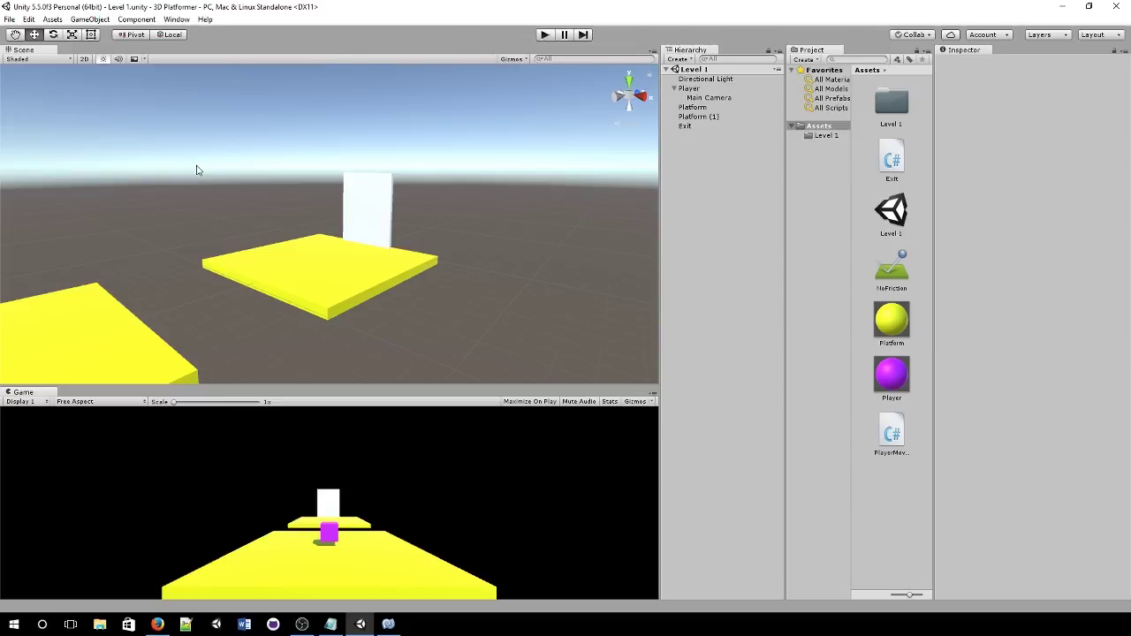
click(10, 19)
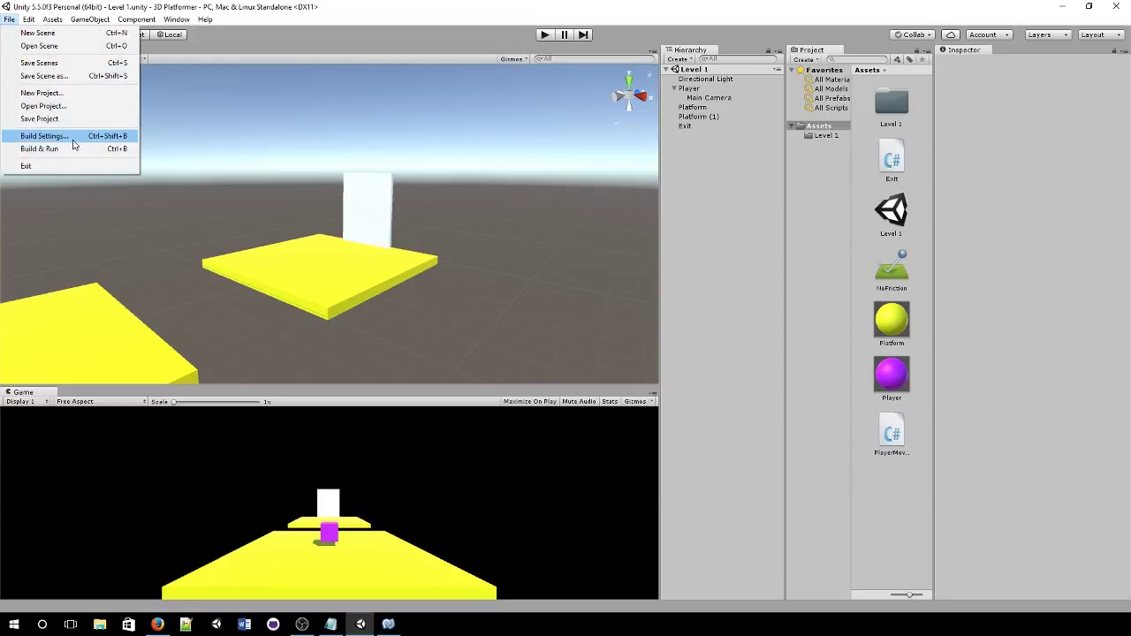
- Add the open Level 1 scene to the build's scene list in Build Settings
click(45, 136)
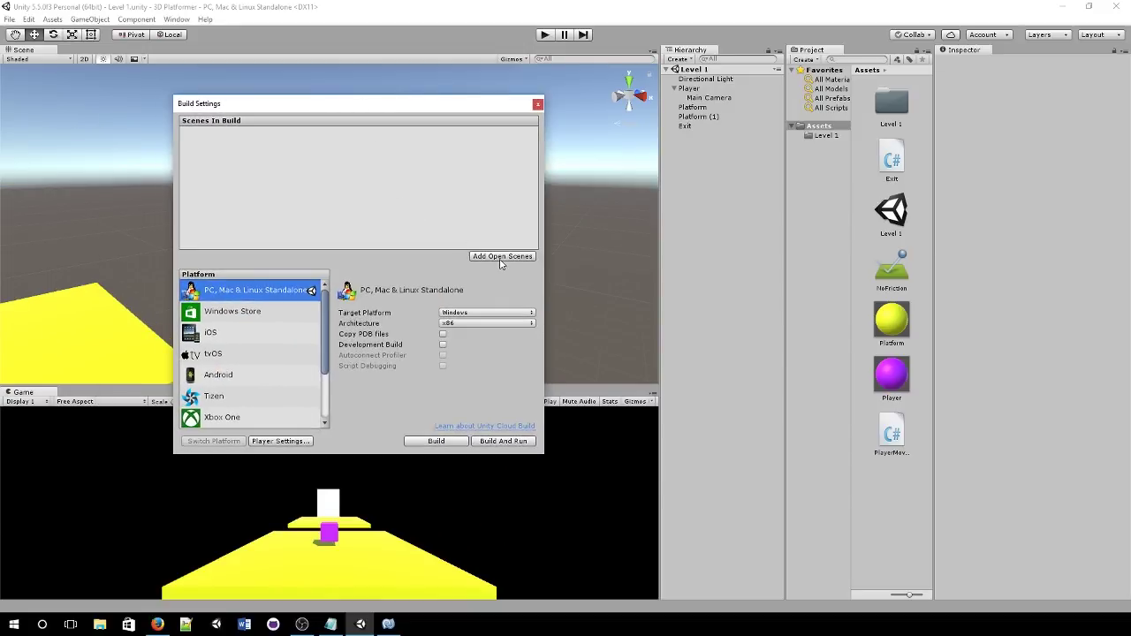
click(500, 258)
- Close Build Settings and create a new material asset named Exit
click(538, 104)
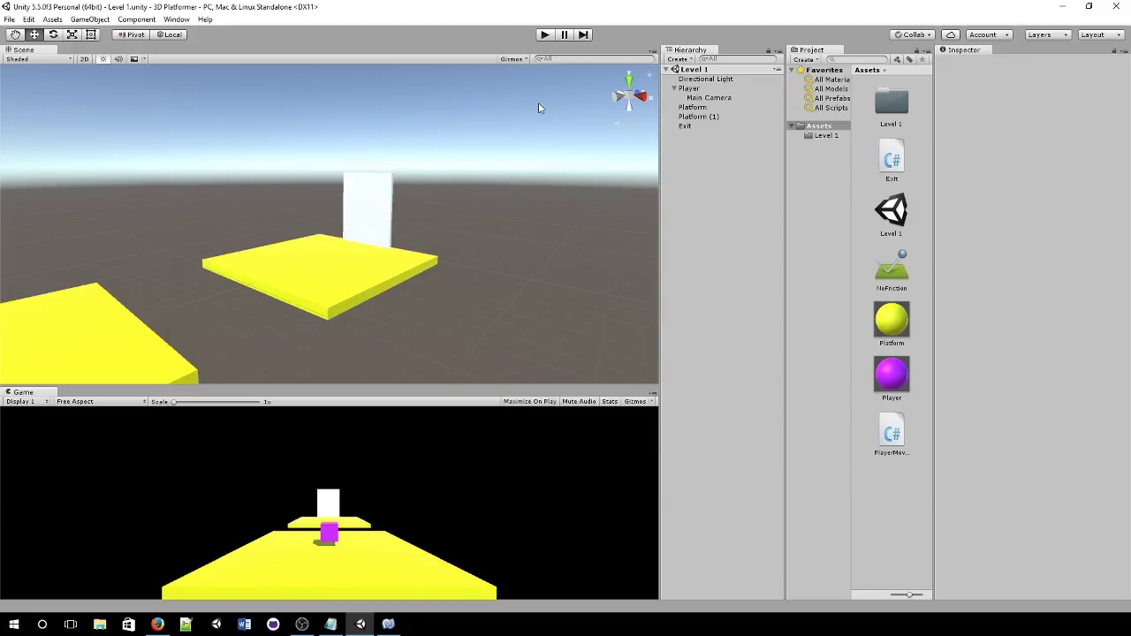
click(383, 227)
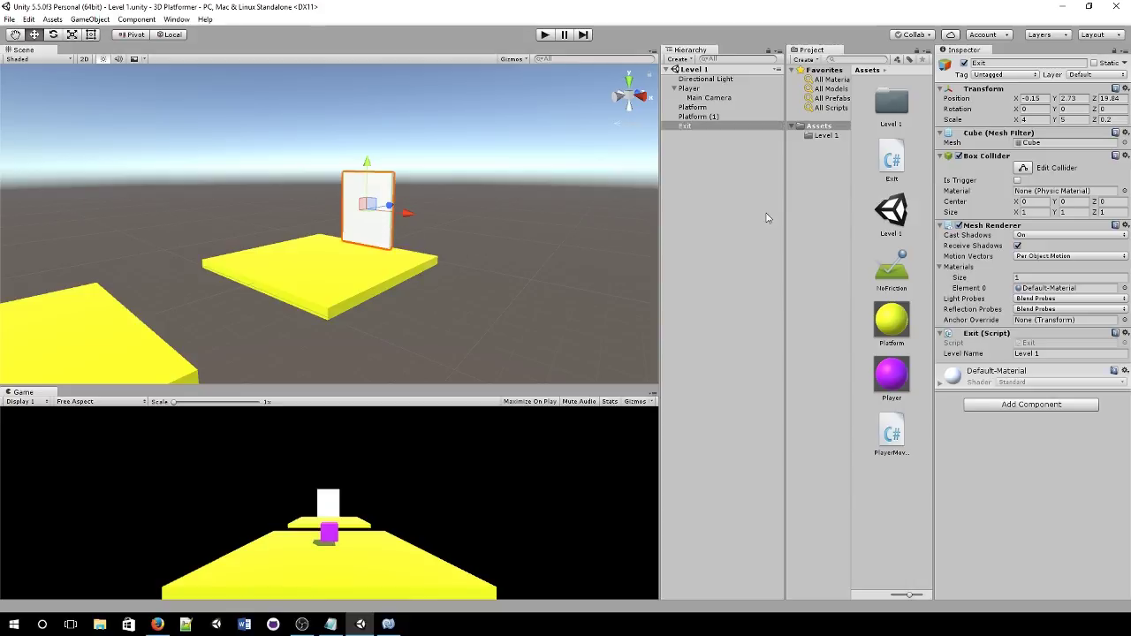
right_click(892, 495)
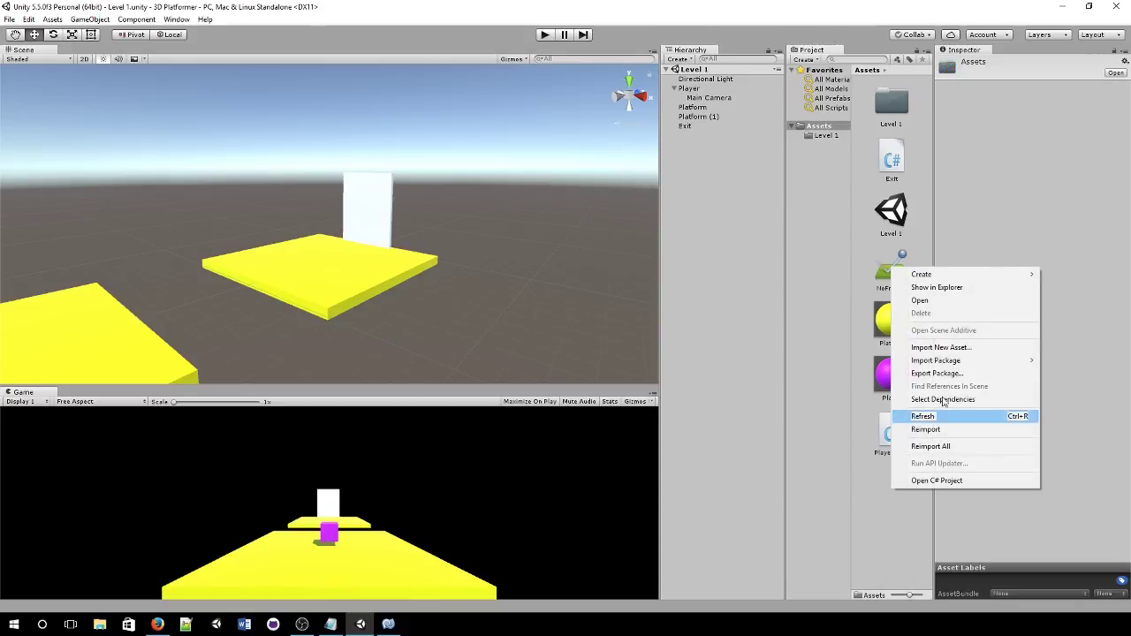
mouse_move(935, 275)
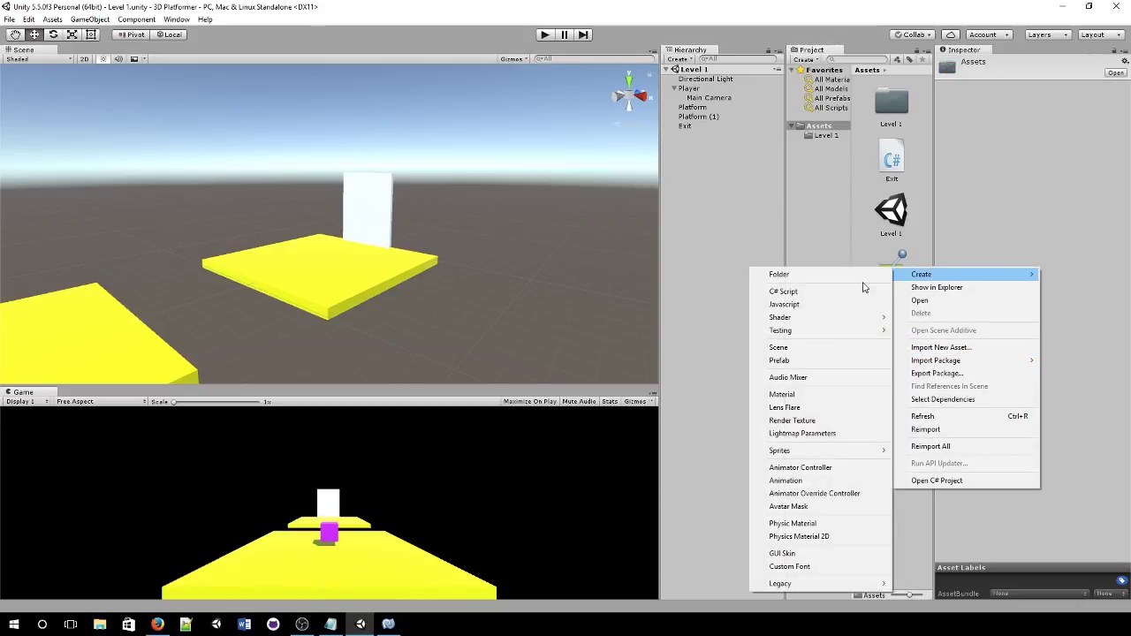
click(803, 395)
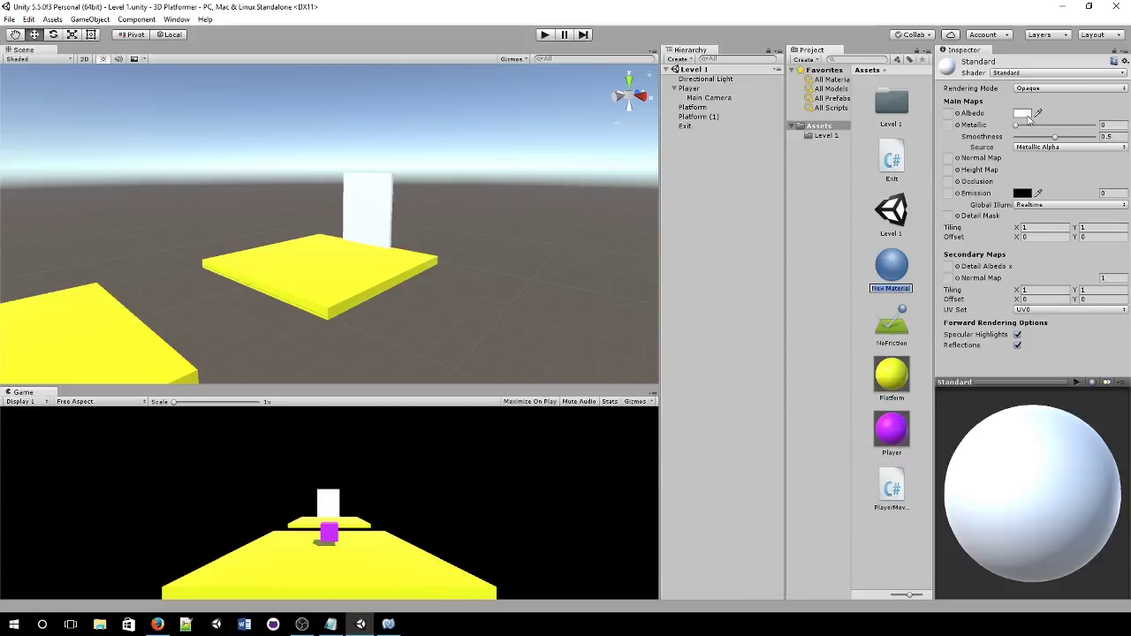
text(Exit)
key(Return)
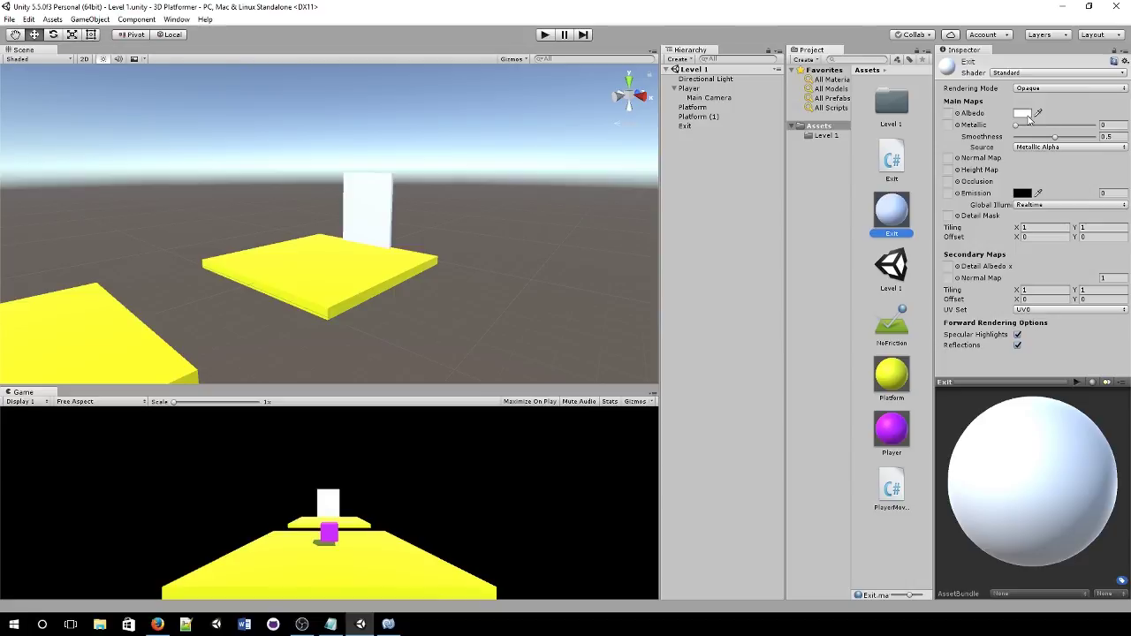
- Set the Exit material's albedo to cyan 00EAFF and apply it to the exit cube
click(1027, 115)
click(452, 204)
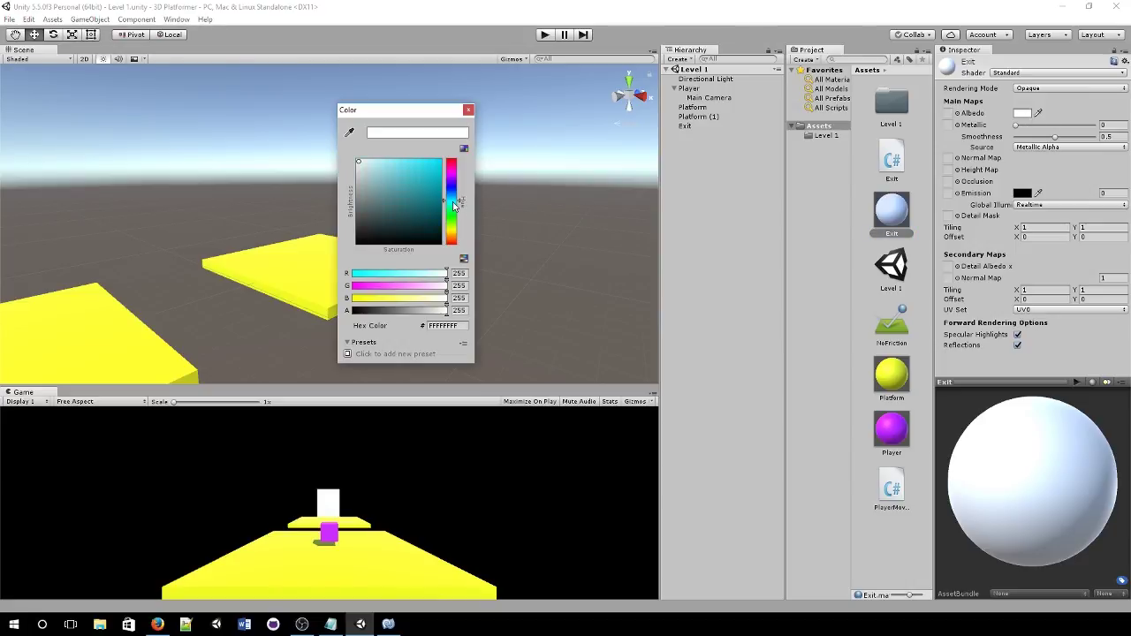
click(439, 162)
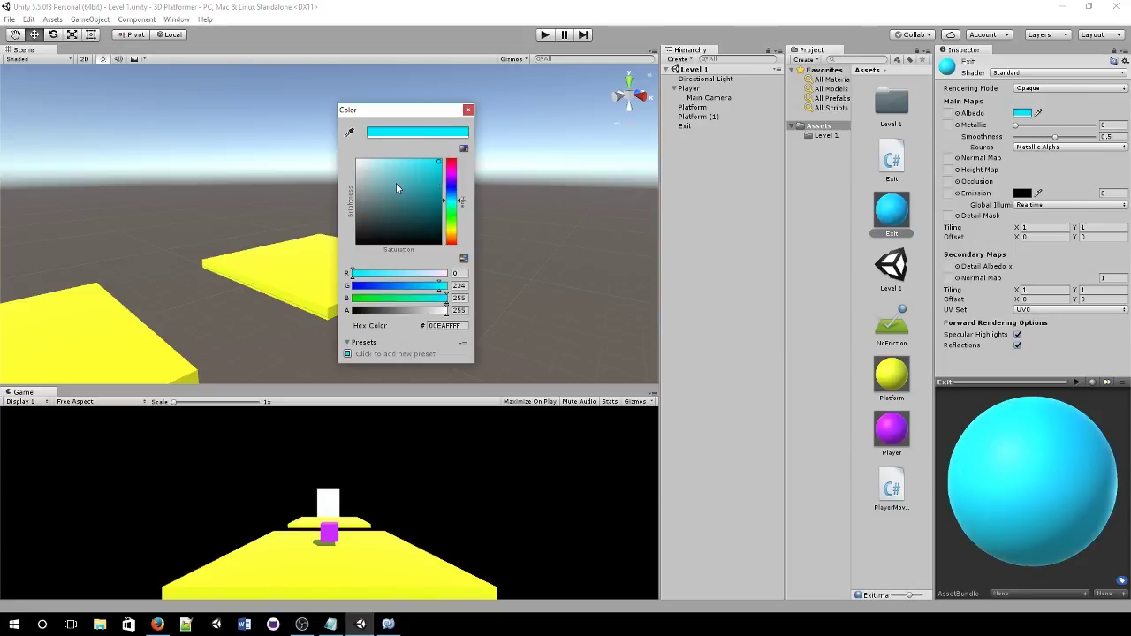
click(469, 109)
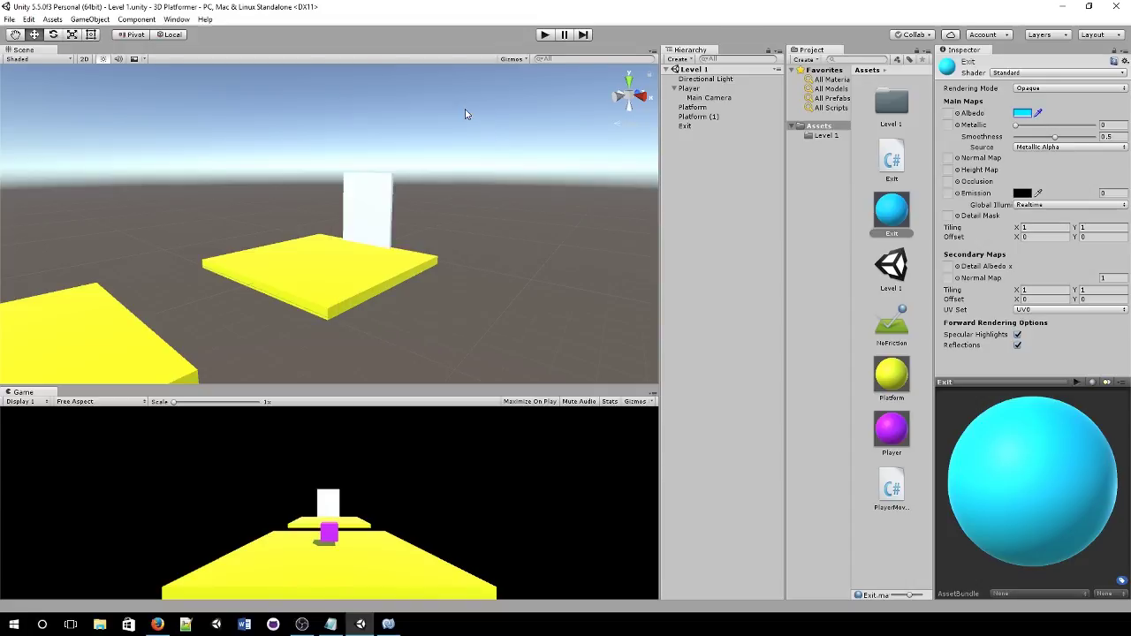
drag(891, 223, 354, 214)
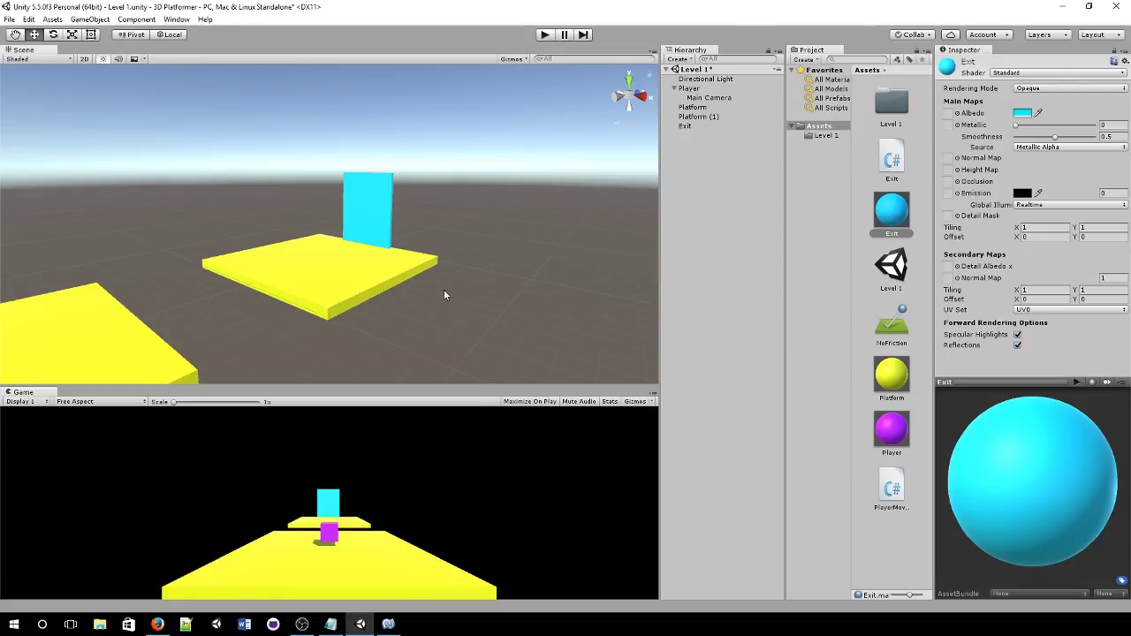
click(472, 255)
right_drag(477, 293, 423, 291)
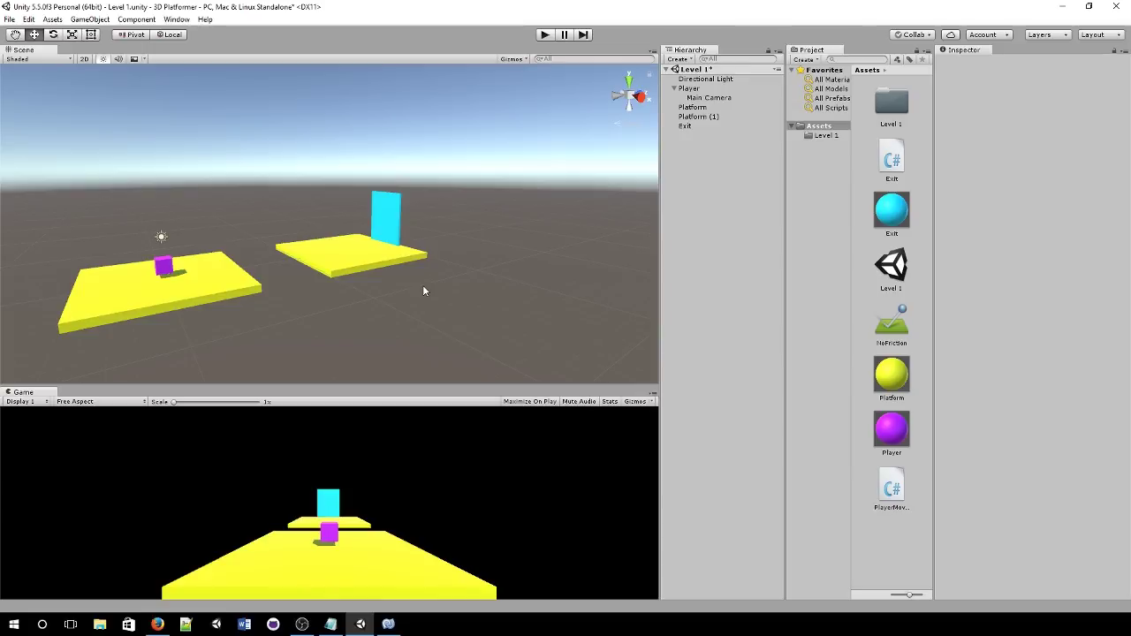
- Add a new 3D cube to the scene
click(330, 624)
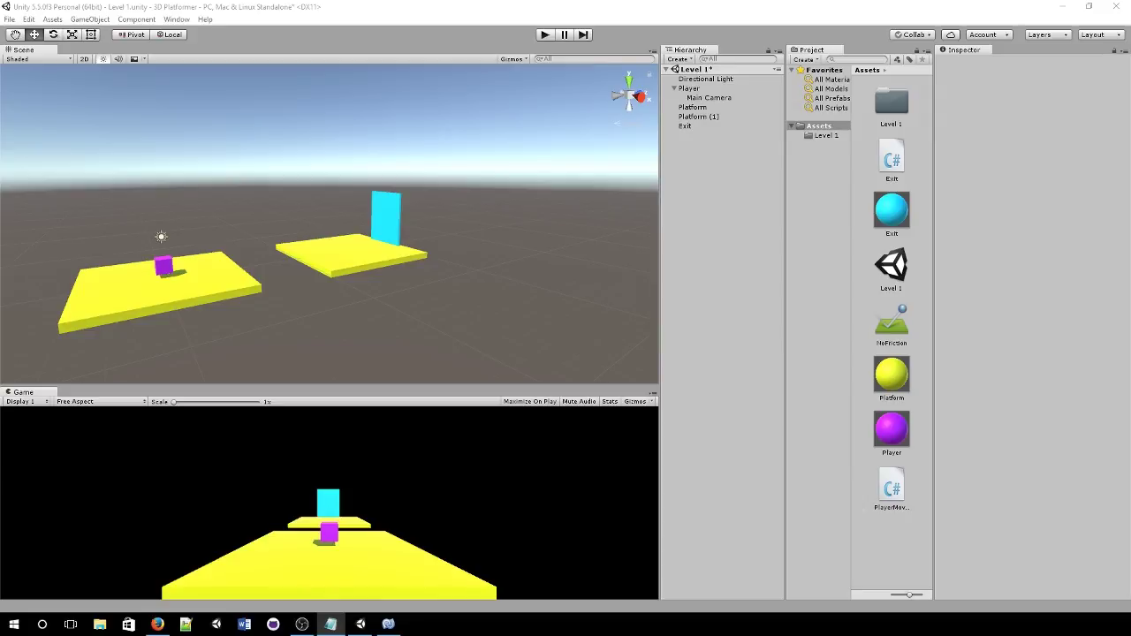
click(250, 174)
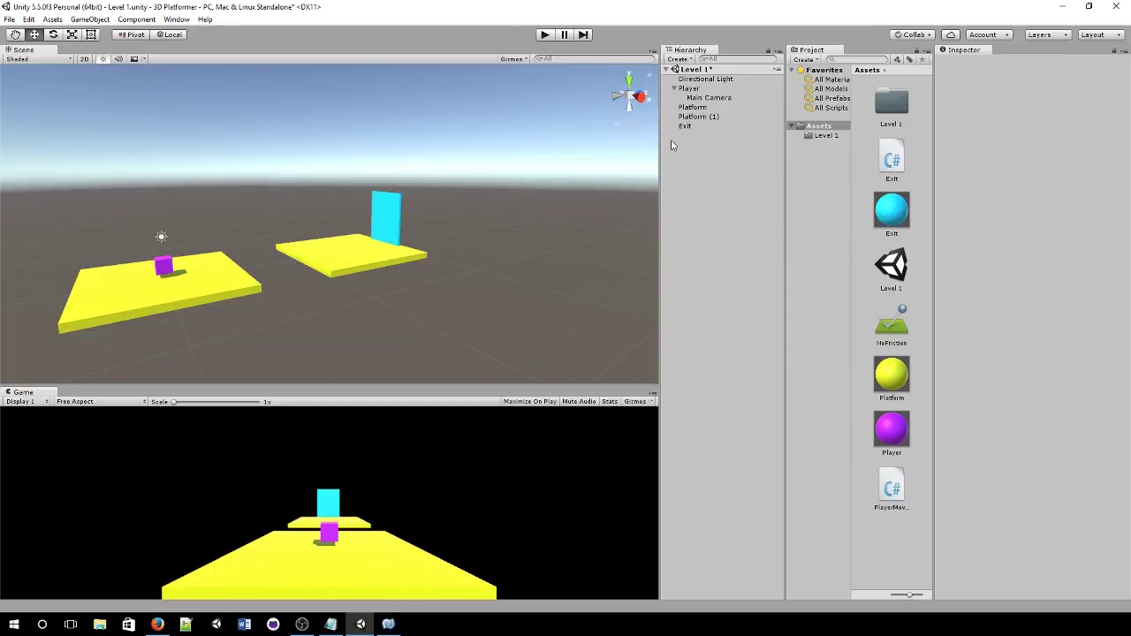
right_click(719, 187)
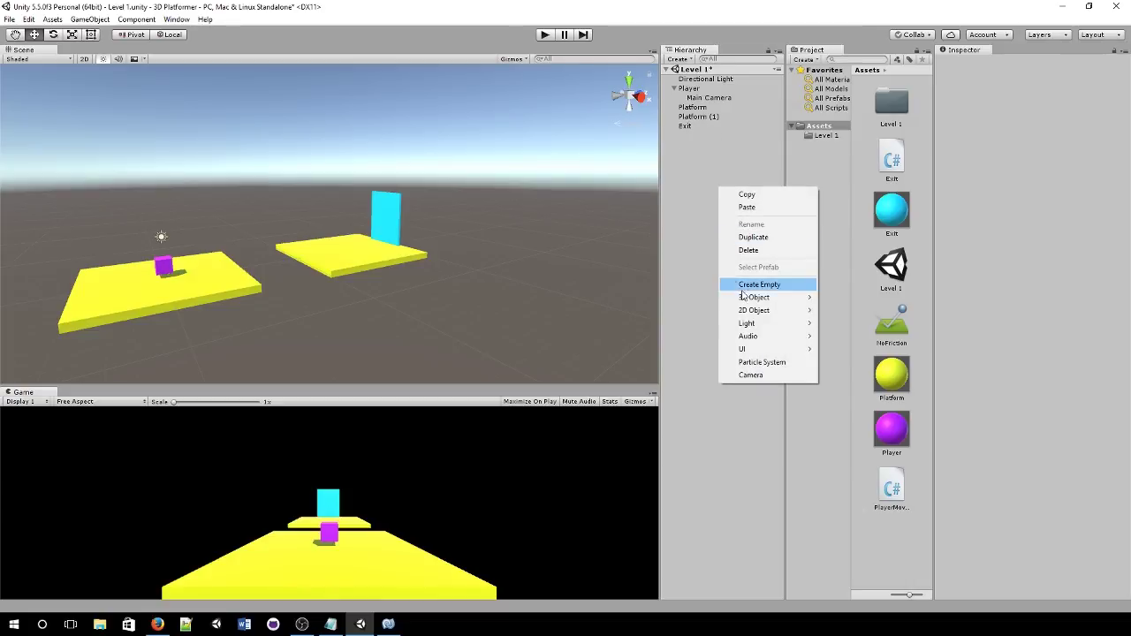
mouse_move(748, 302)
click(847, 298)
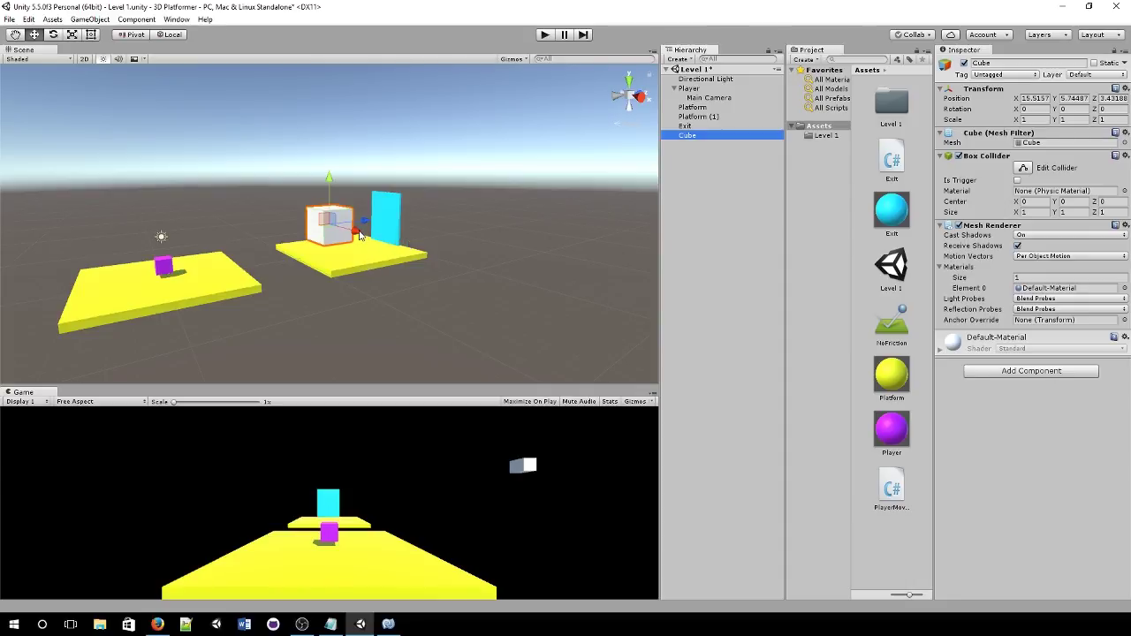
- Set the cube's X position to 0, scale it 8 on each axis, and move it to Z 6.94
click(1034, 98)
text(0)
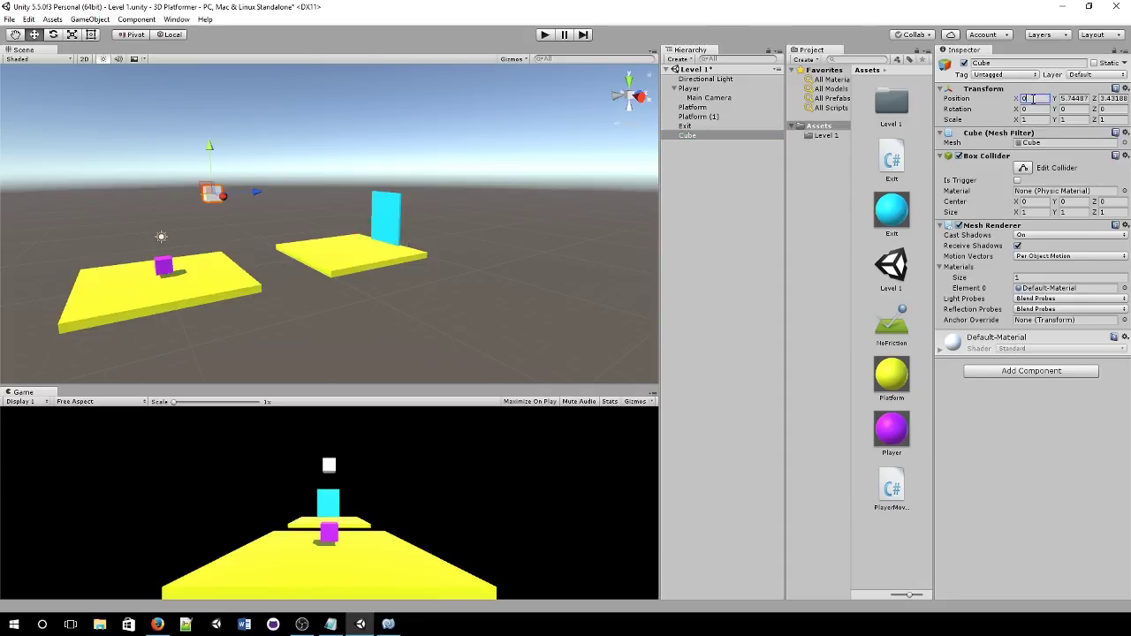
click(1042, 120)
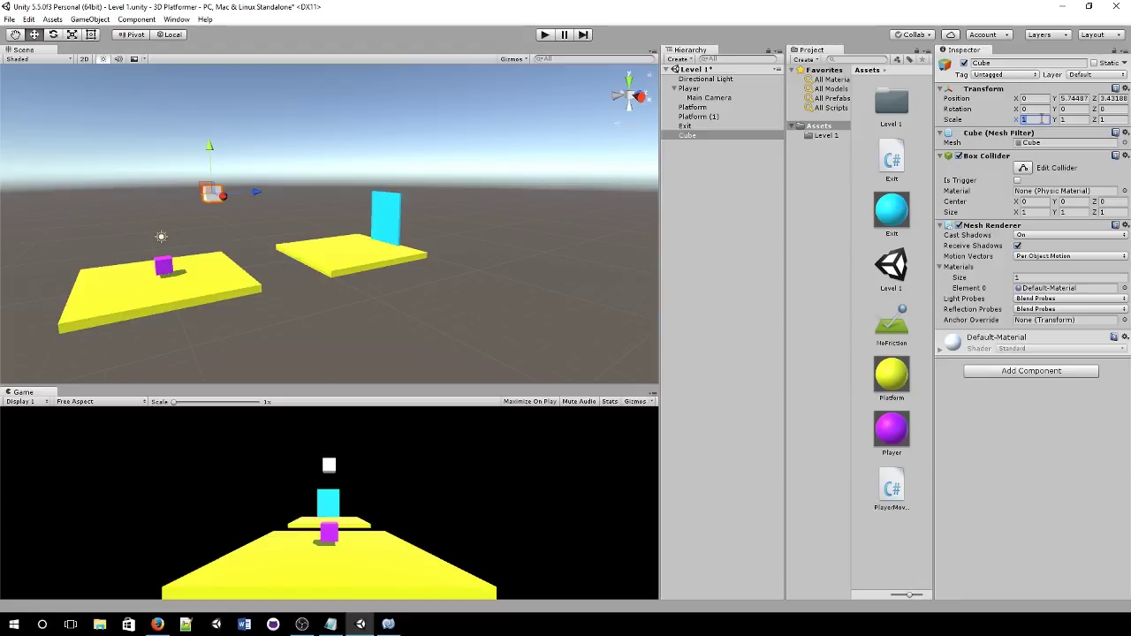
text(8)
key(Tab)
text(8)
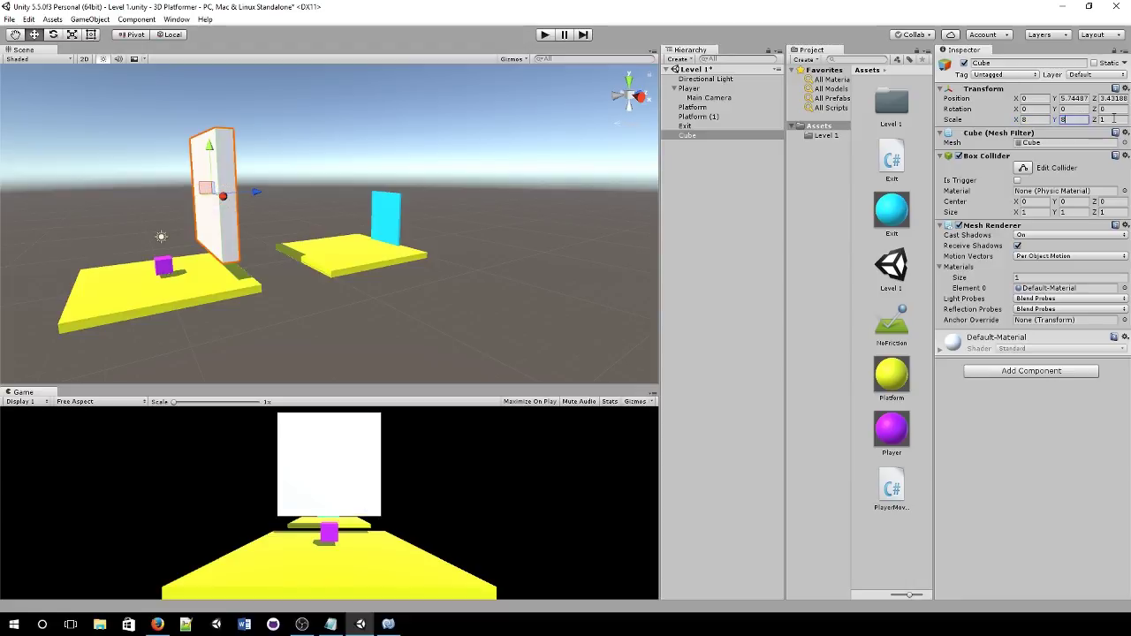
click(1114, 120)
text(8)
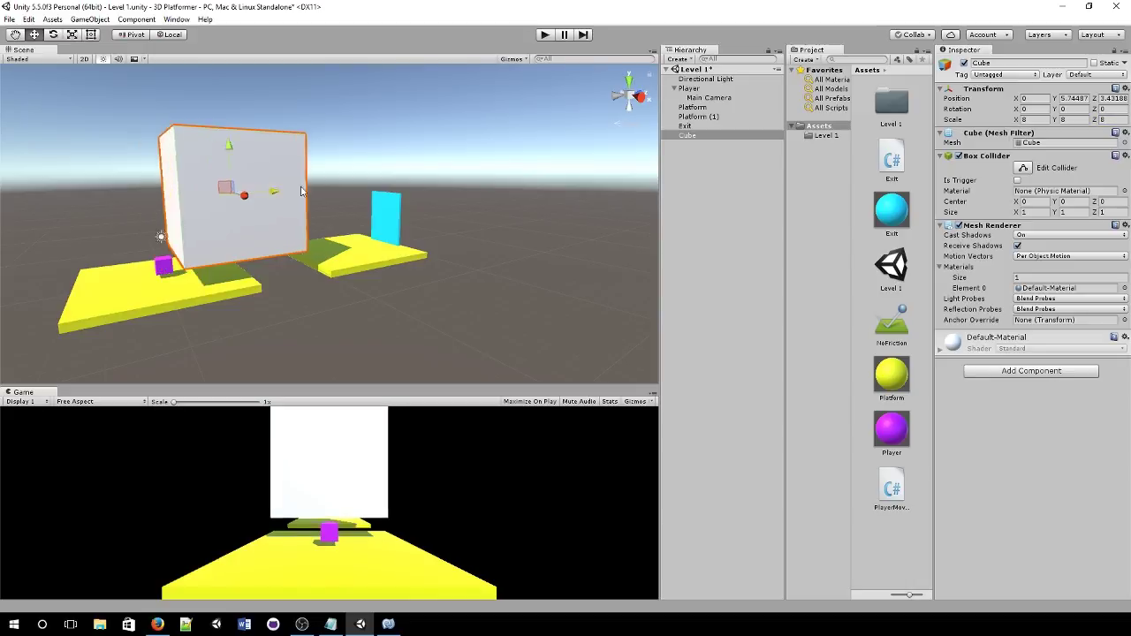
mouse_move(301, 190)
mouse_down()
mouse_move(329, 191)
mouse_move(311, 194)
mouse_up()
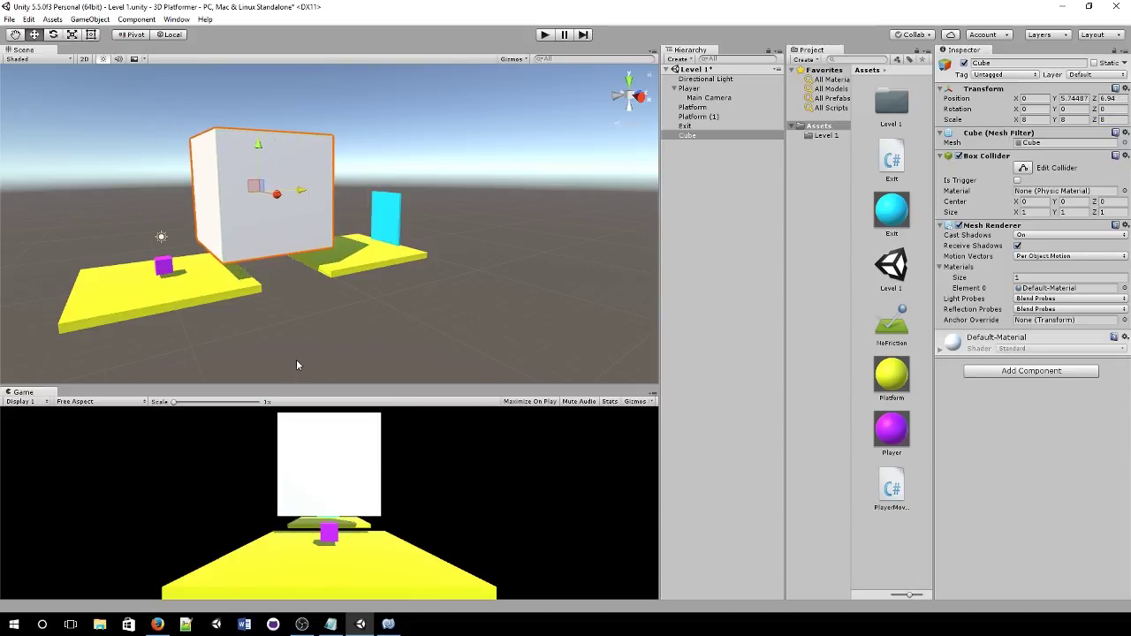
- Create a new material and set its rendering mode to Fade
right_click(899, 543)
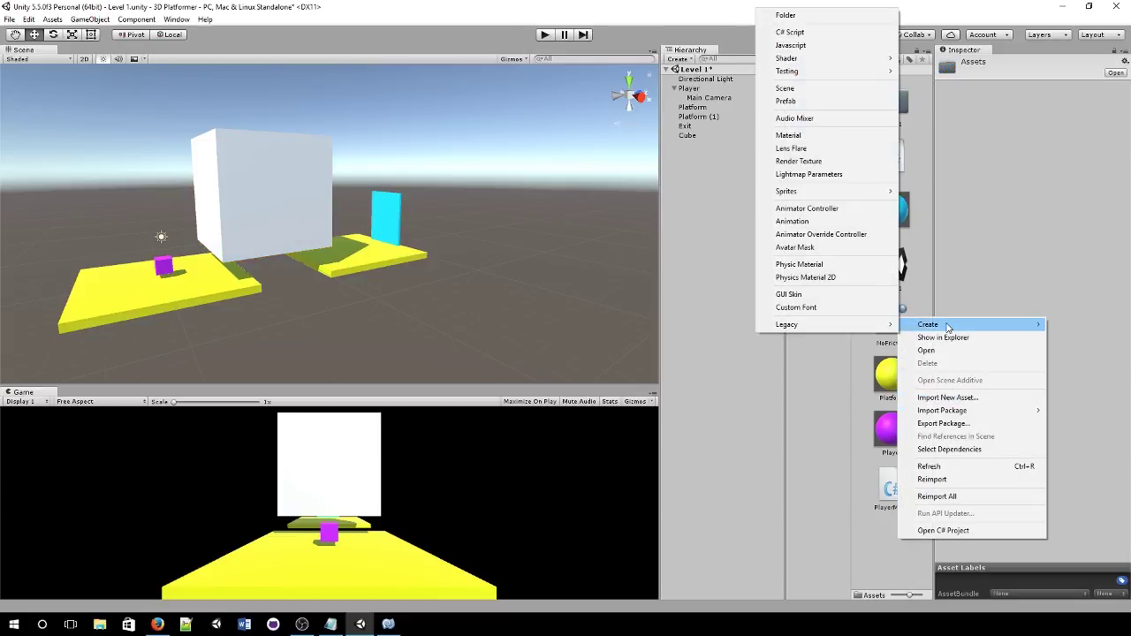
mouse_move(951, 327)
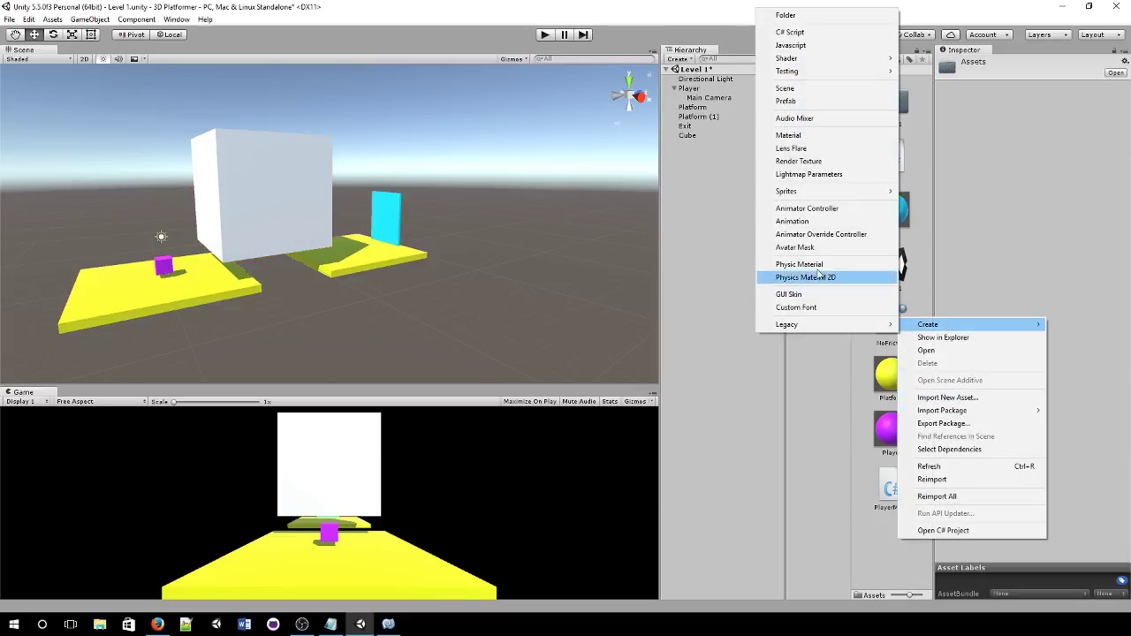
click(814, 140)
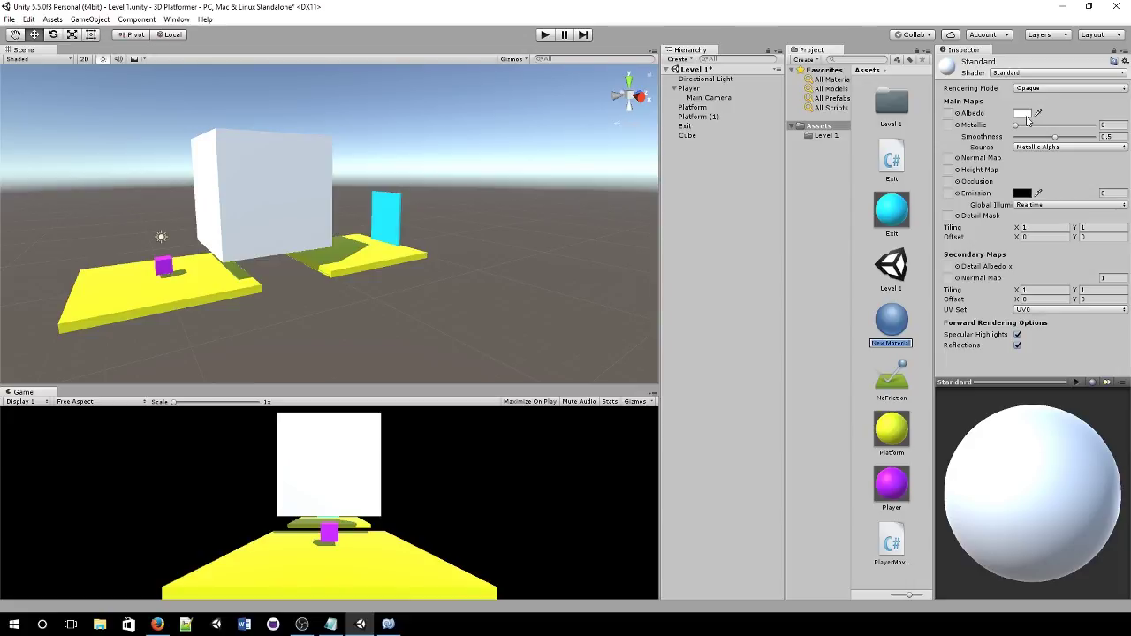
click(1043, 89)
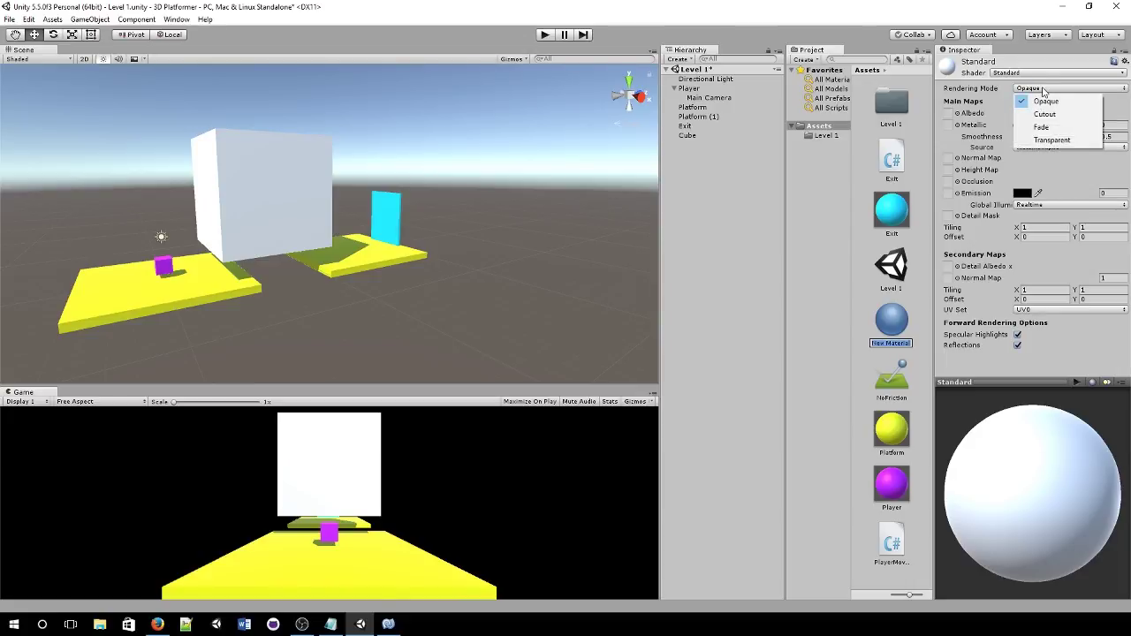
click(1042, 127)
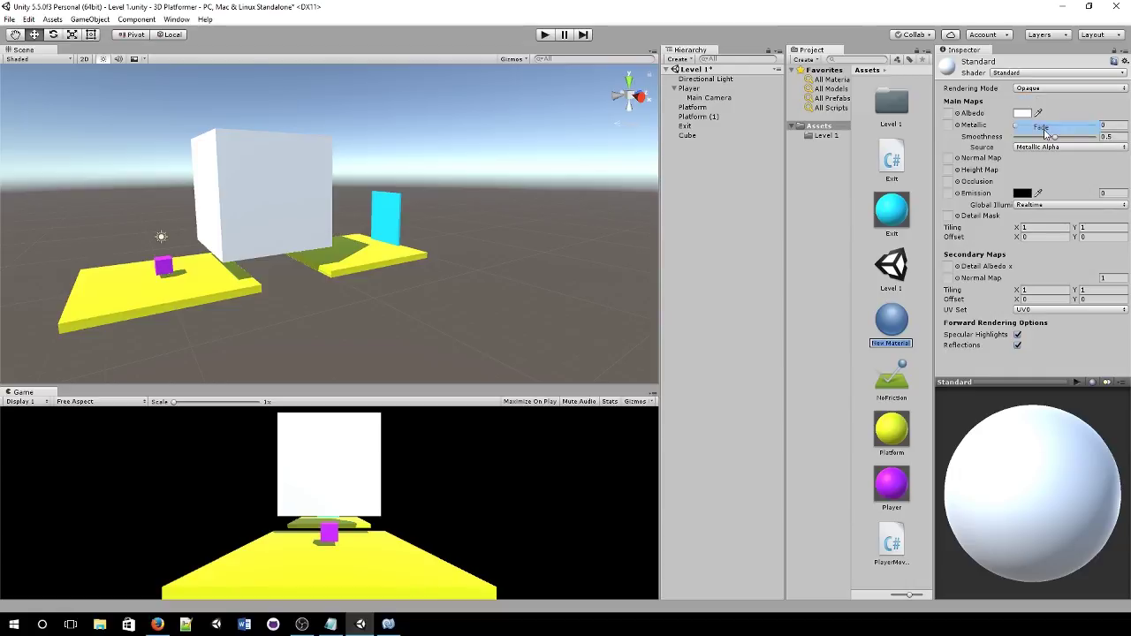
- Give the material a red albedo with alpha 204 and apply it to the large cube
click(1024, 113)
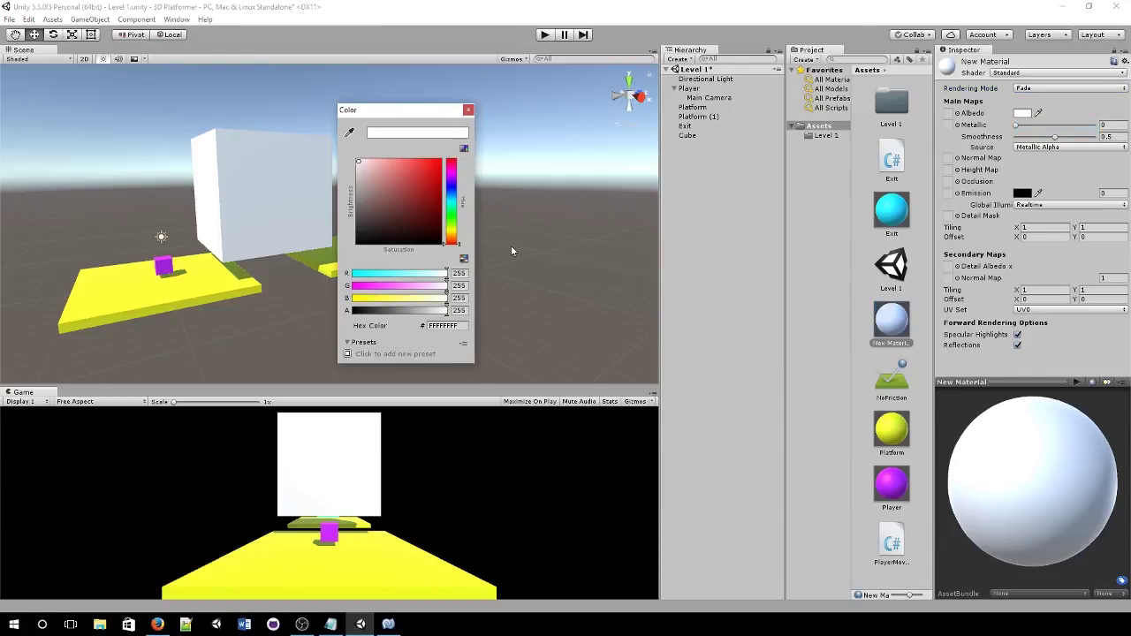
drag(371, 168, 441, 160)
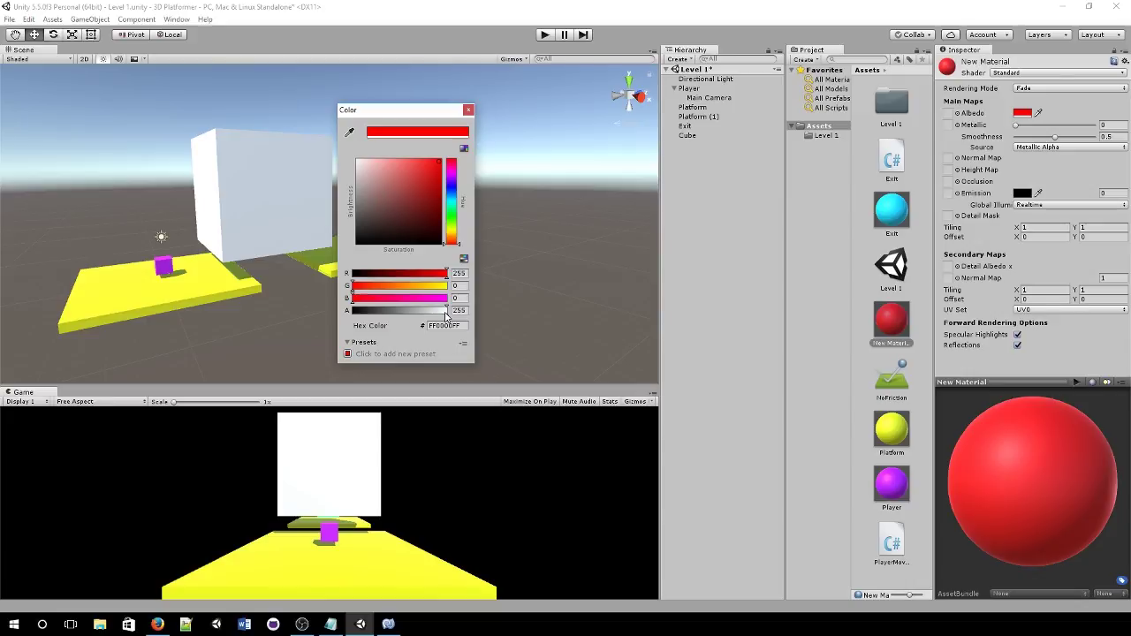
drag(446, 312, 391, 315)
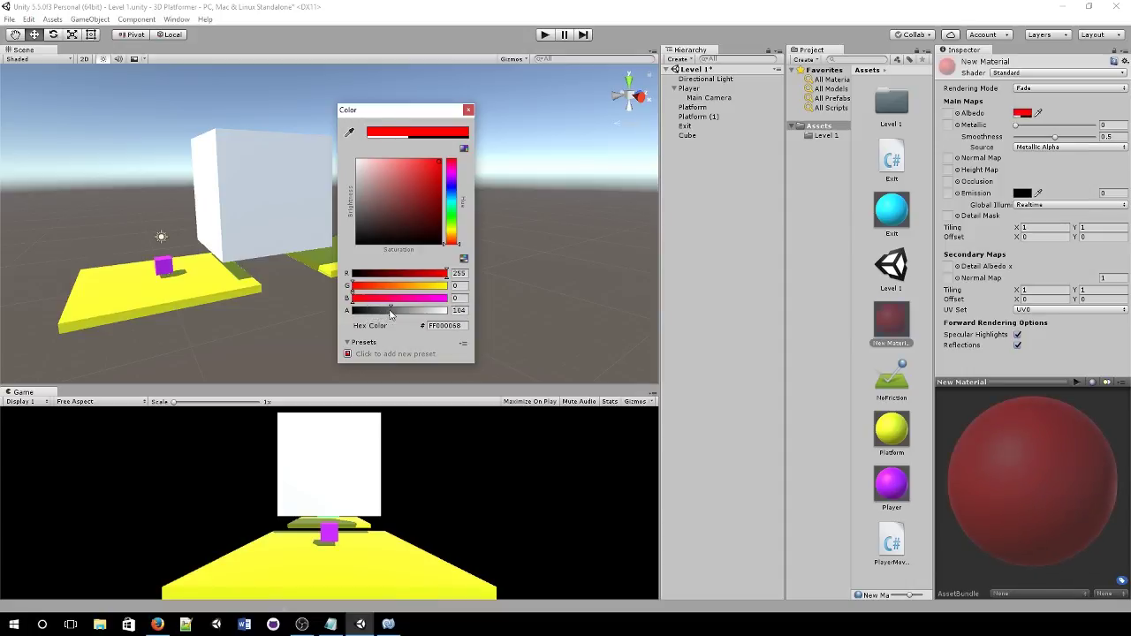
click(469, 110)
drag(891, 324, 217, 195)
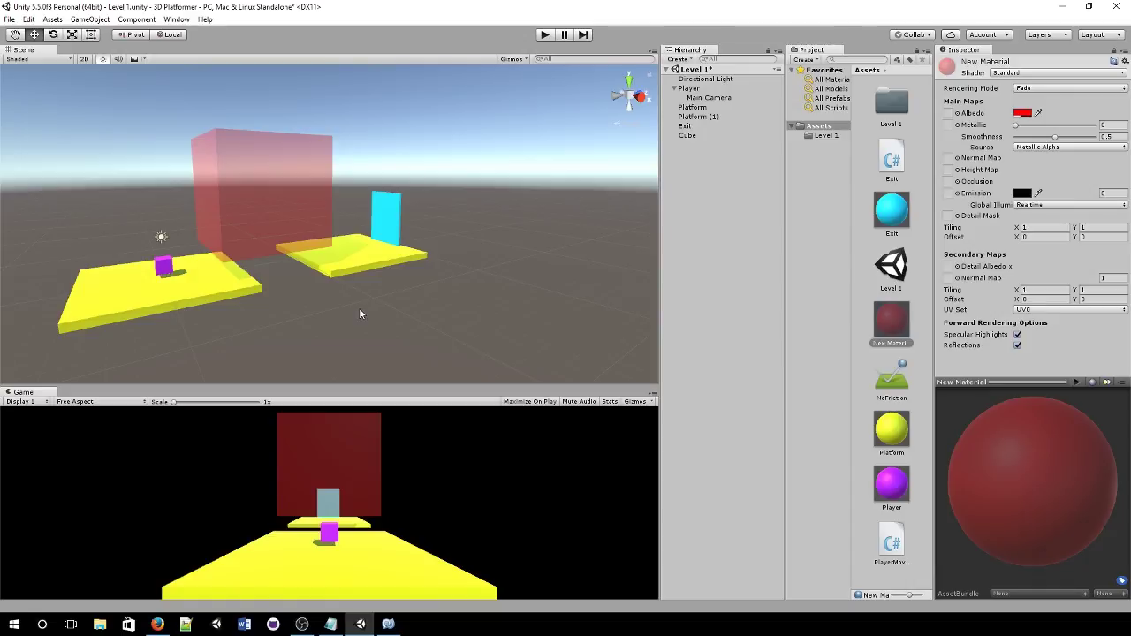
- Rename the large cube to LowGravZone and make its Box Collider a trigger
click(721, 137)
click(1002, 64)
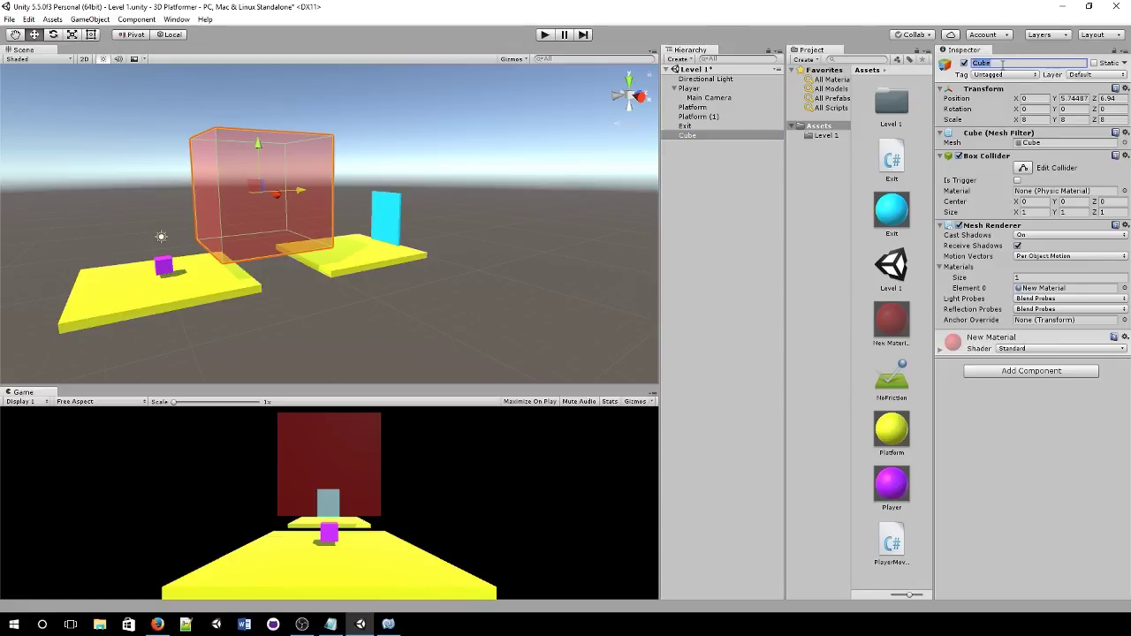
text(E)
key(BackSpace)
key(BackSpace)
text(LowGravZone)
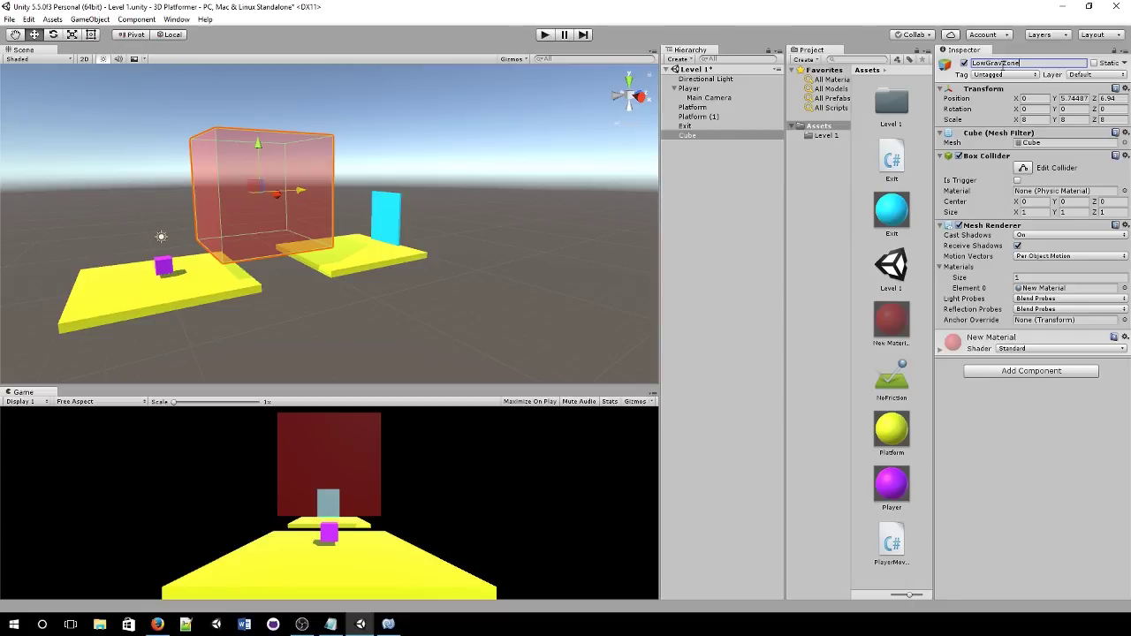
key(Return)
click(1018, 181)
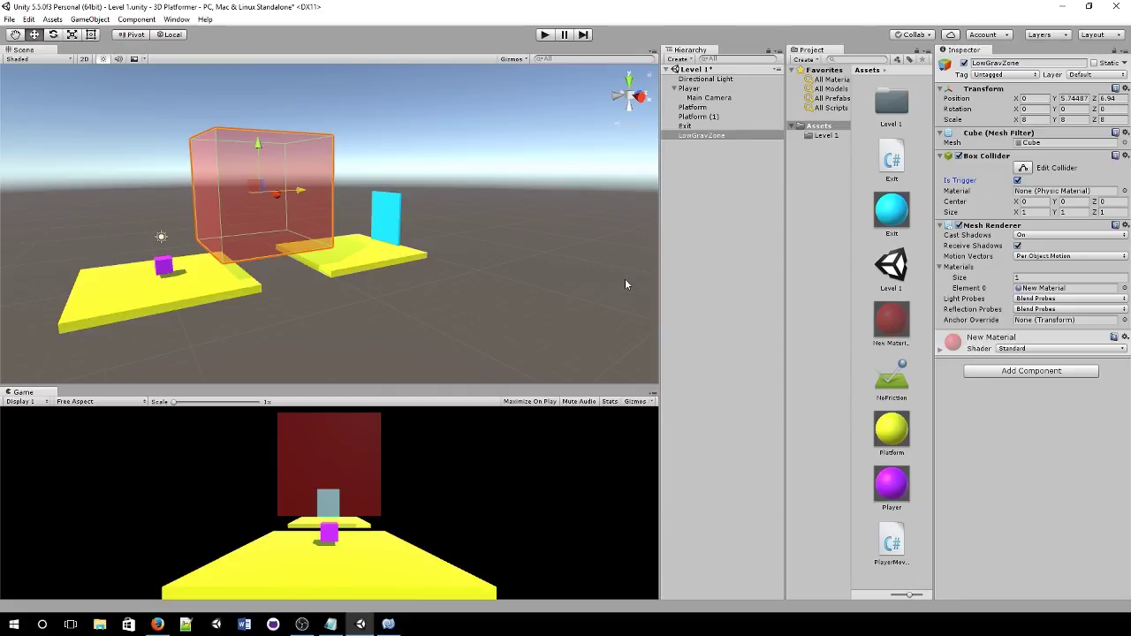
- Create a C# script named LowGrav and open it in MonoDevelop
click(541, 298)
click(268, 198)
right_click(898, 579)
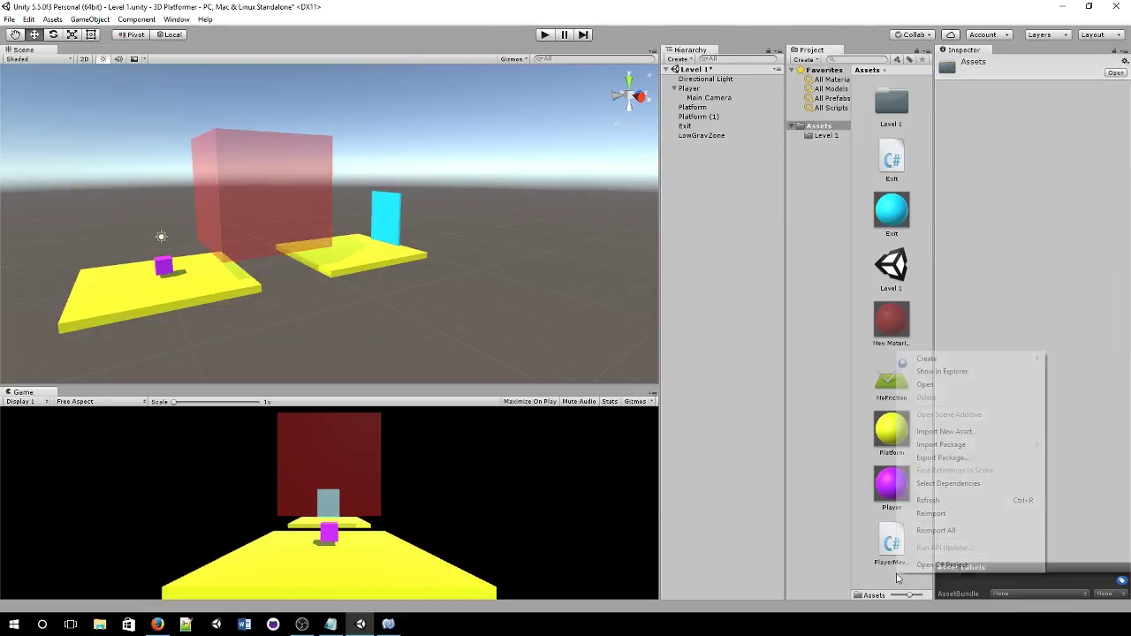
mouse_move(936, 362)
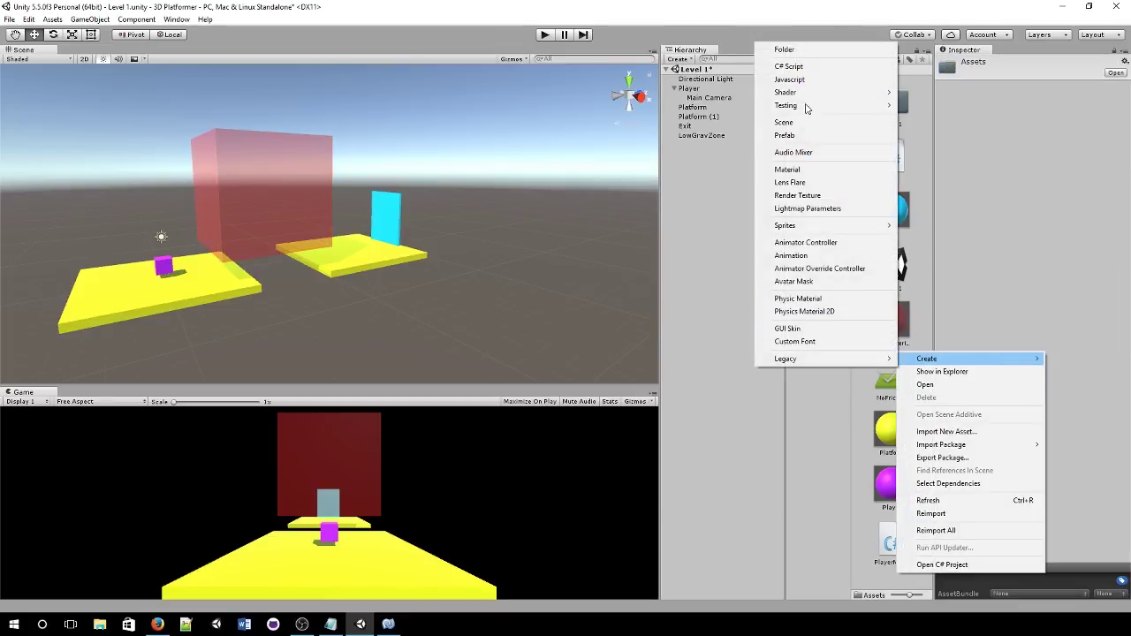
click(795, 67)
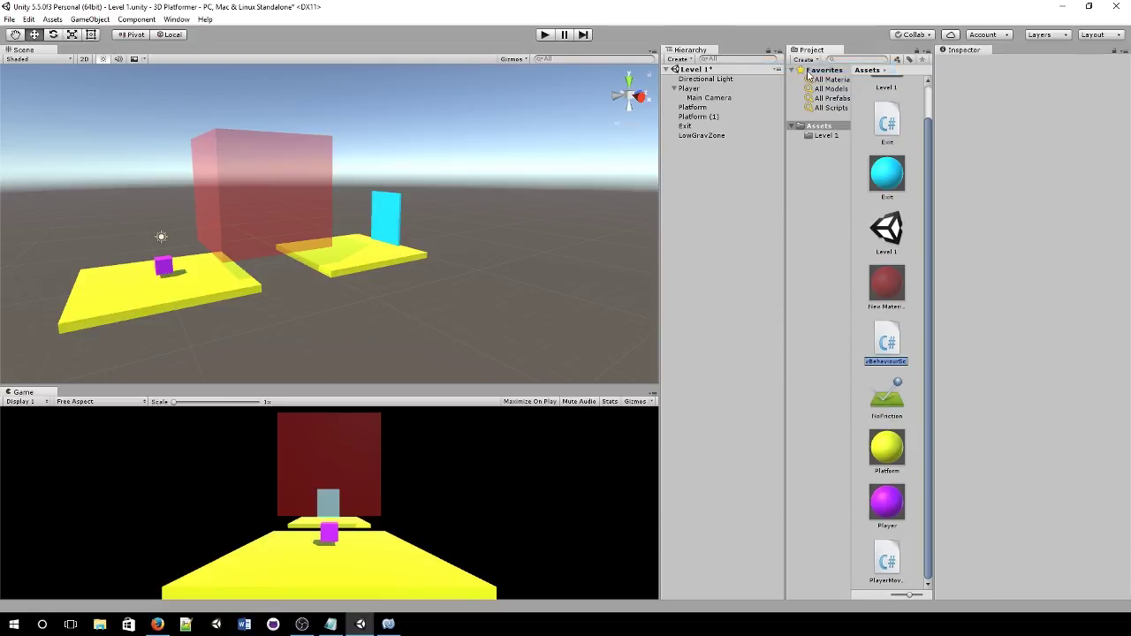
text(LowGrav)
key(Return)
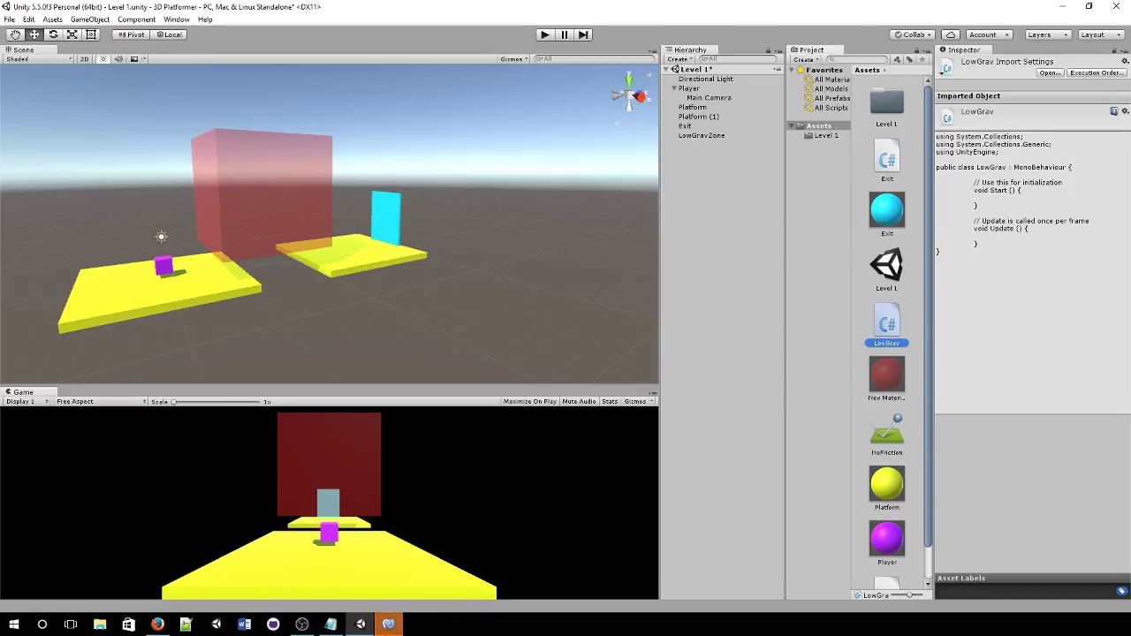
click(389, 624)
click(448, 329)
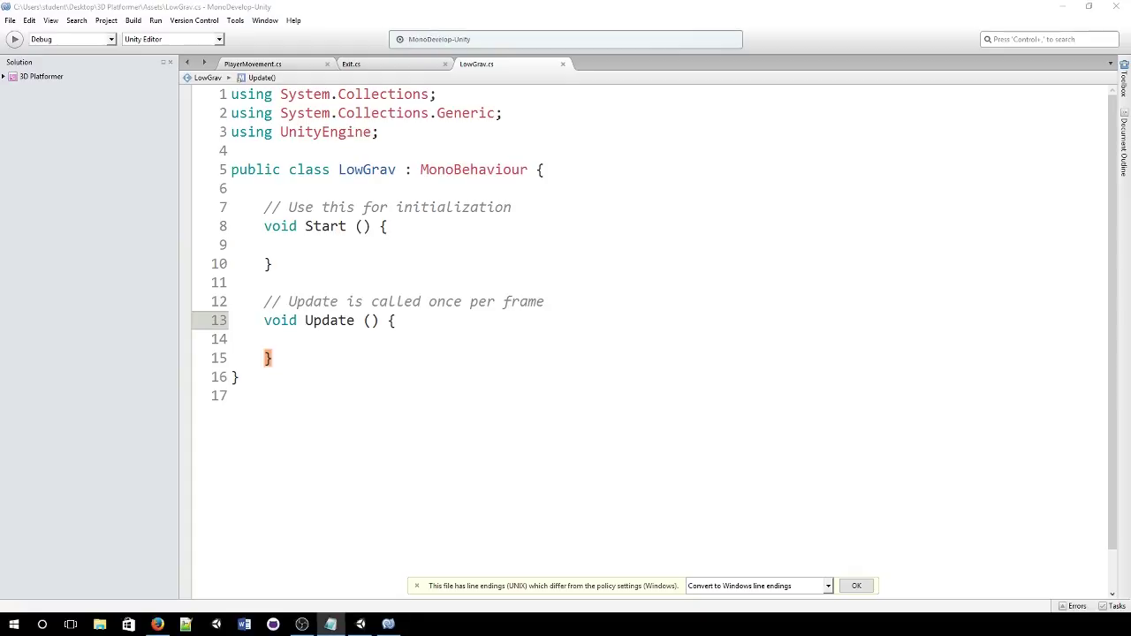
- Declare a private Rigidbody rb field at the top of the LowGrav class
click(297, 300)
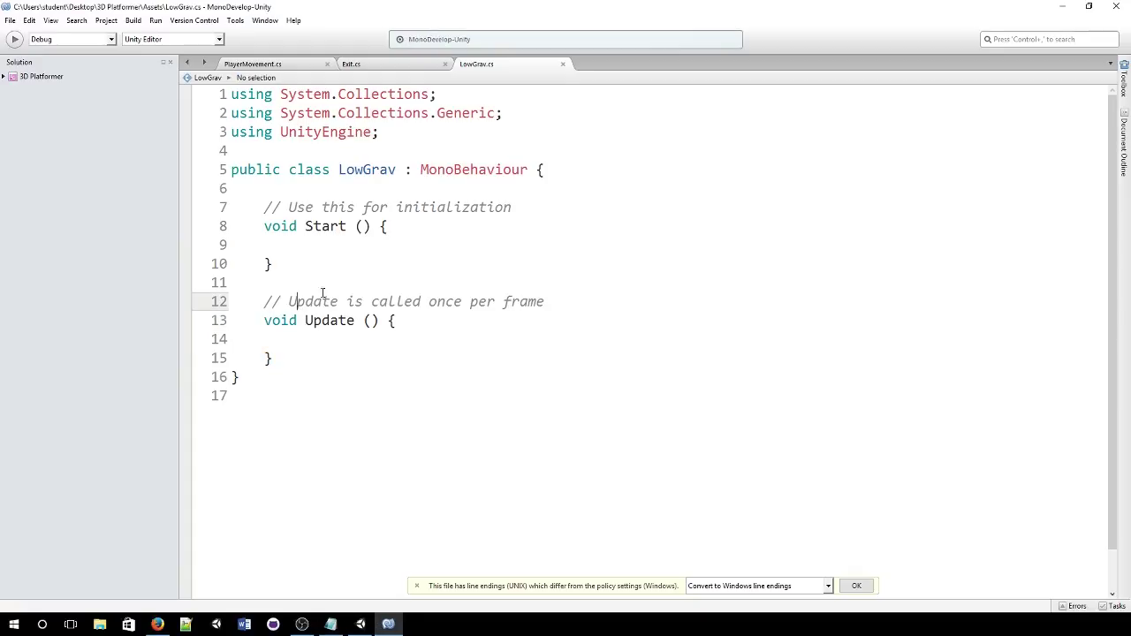
click(609, 174)
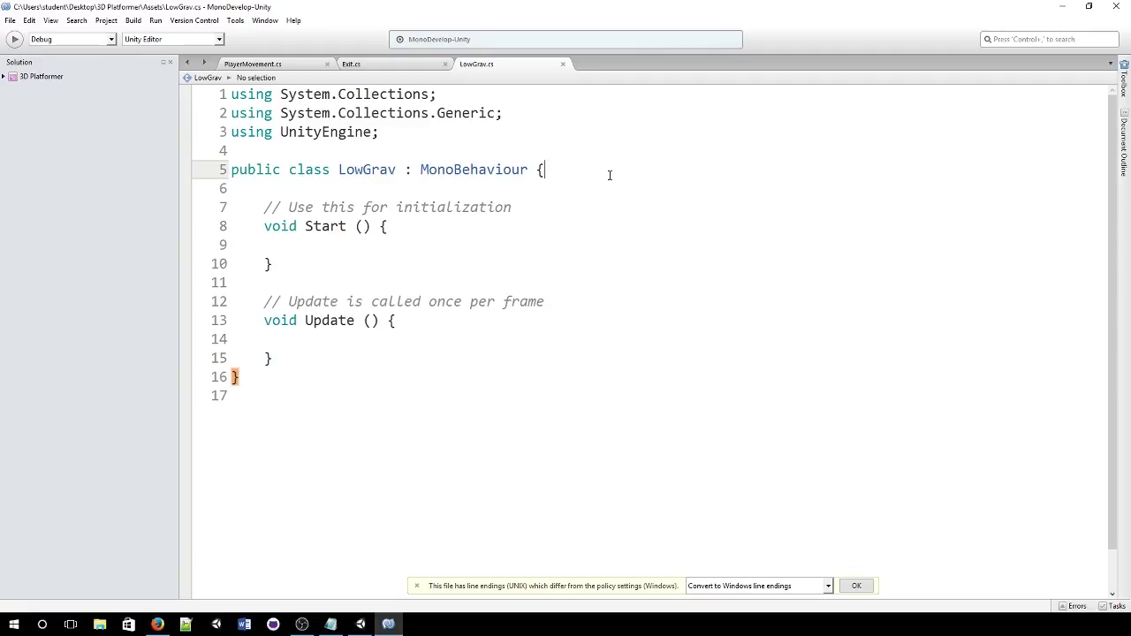
key(Return)
key(Return)
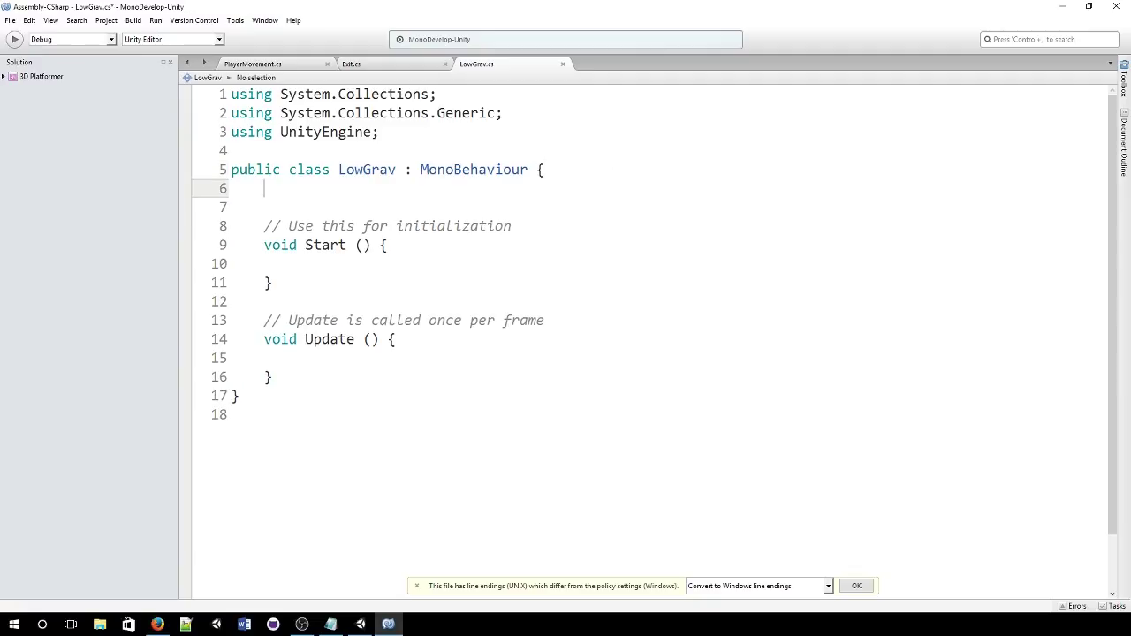
text(pr)
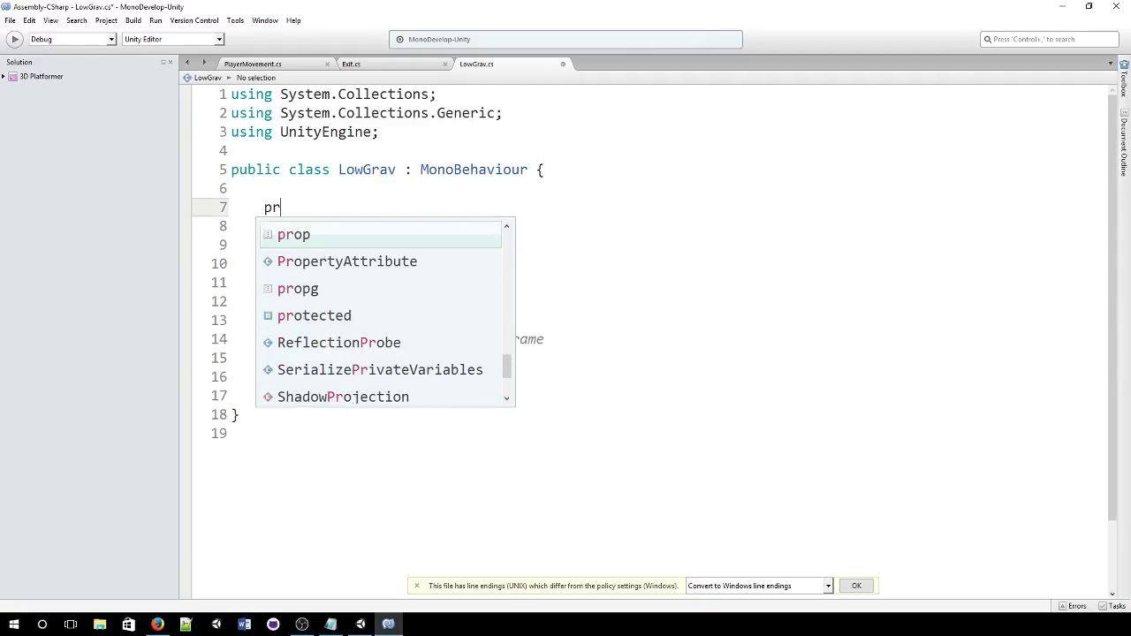
text(ivate Rigi)
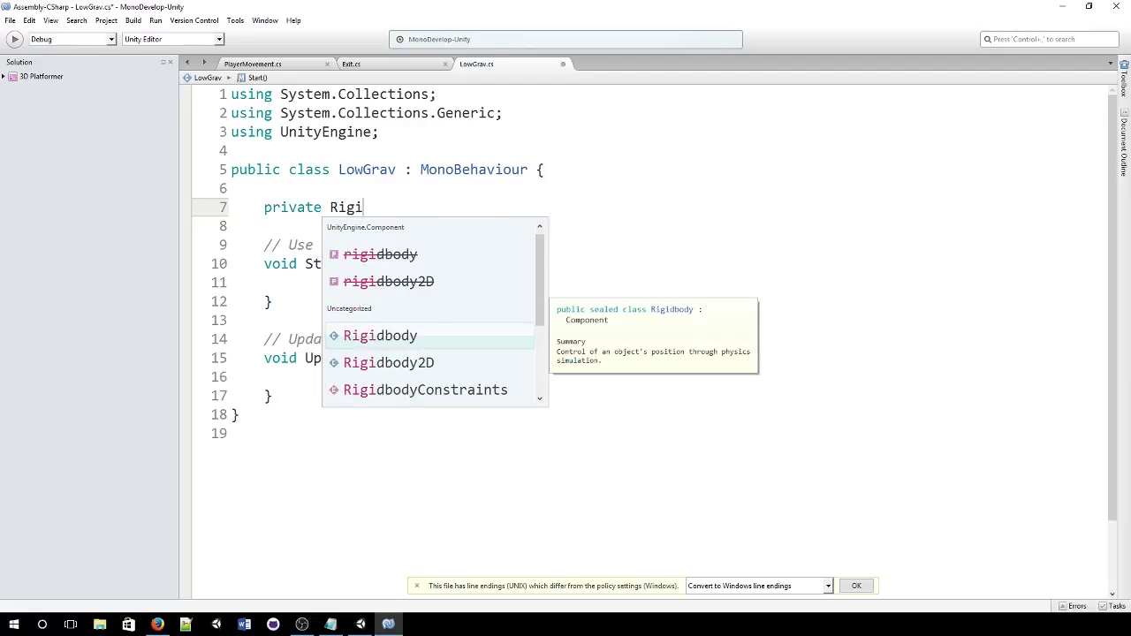
key(Tab)
text(rb;)
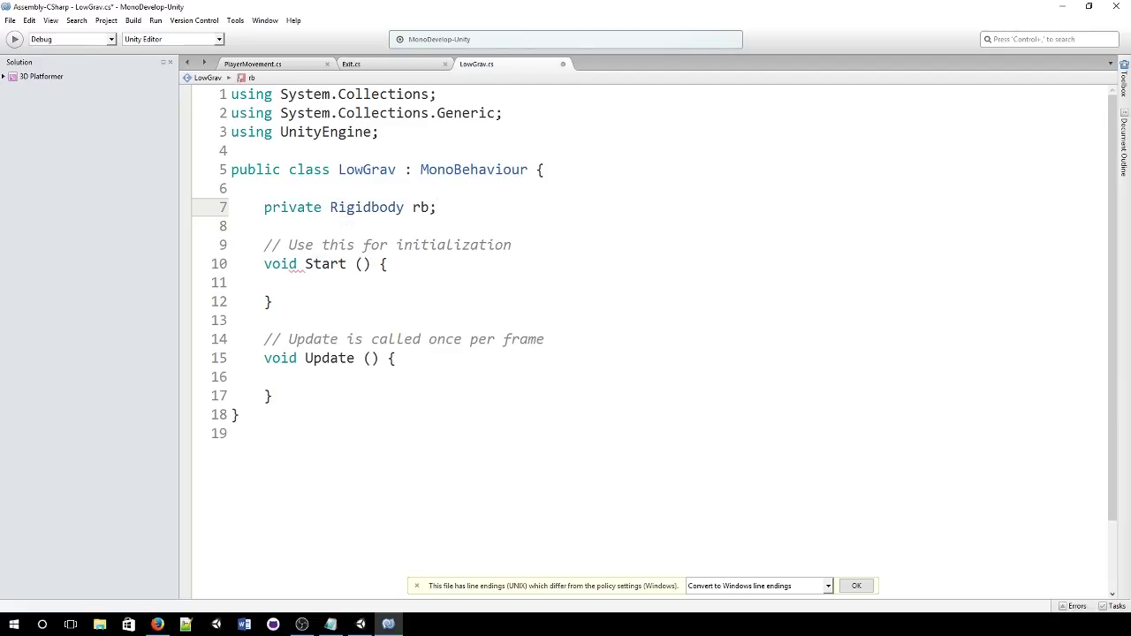
- In Start, assign rb = GameObject.Find("Player").GetComponent<Rigidbody>();
click(370, 282)
text(rb)
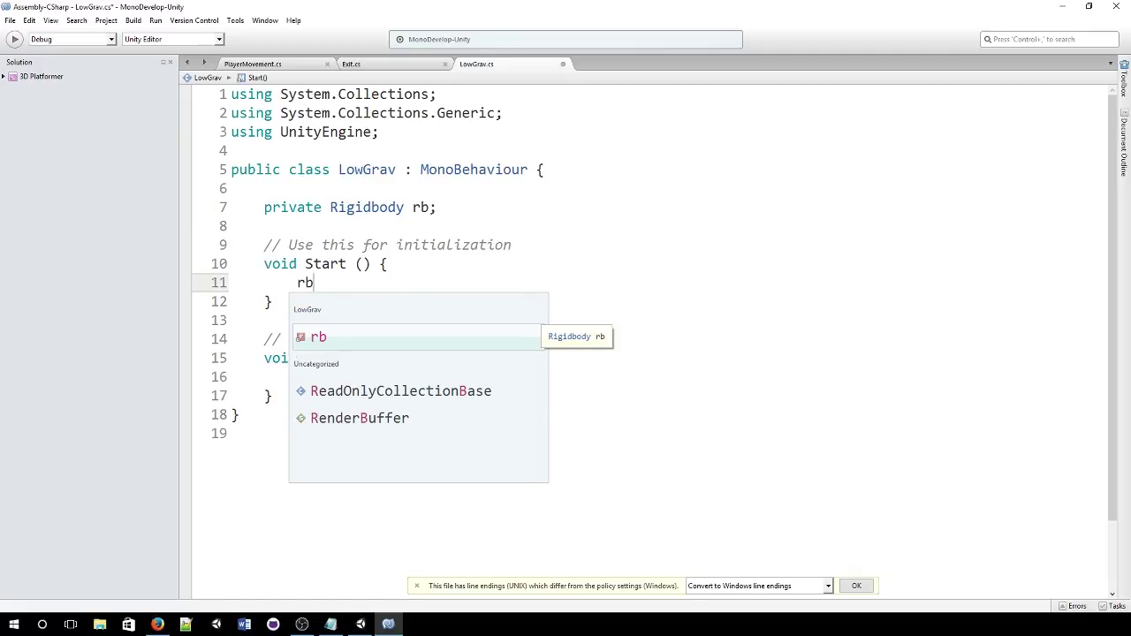
text( = )
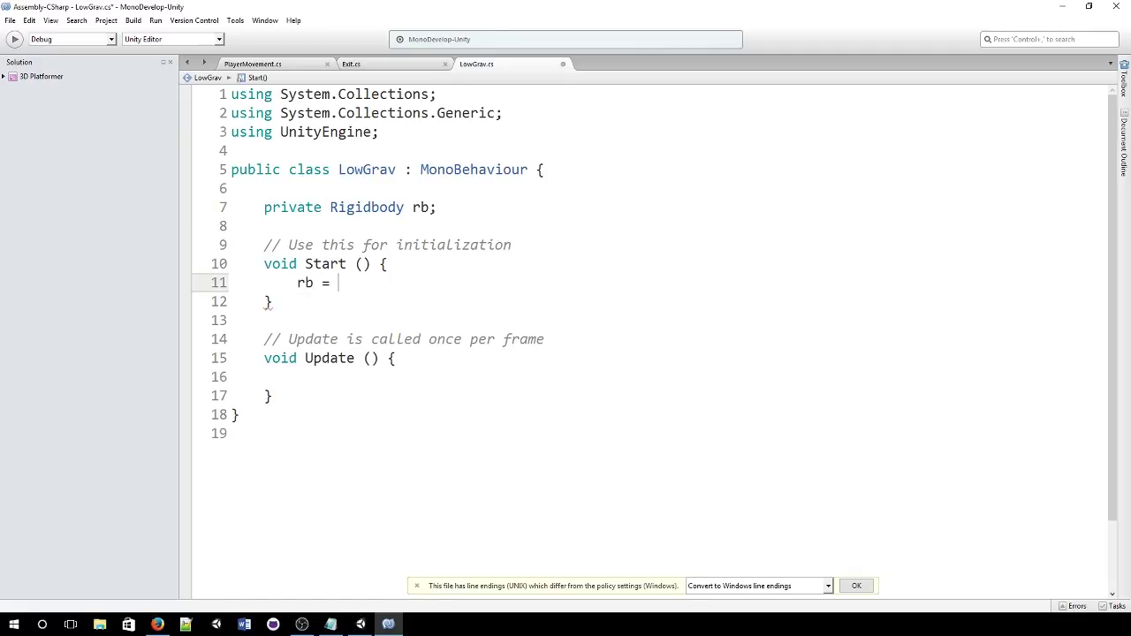
text(Game)
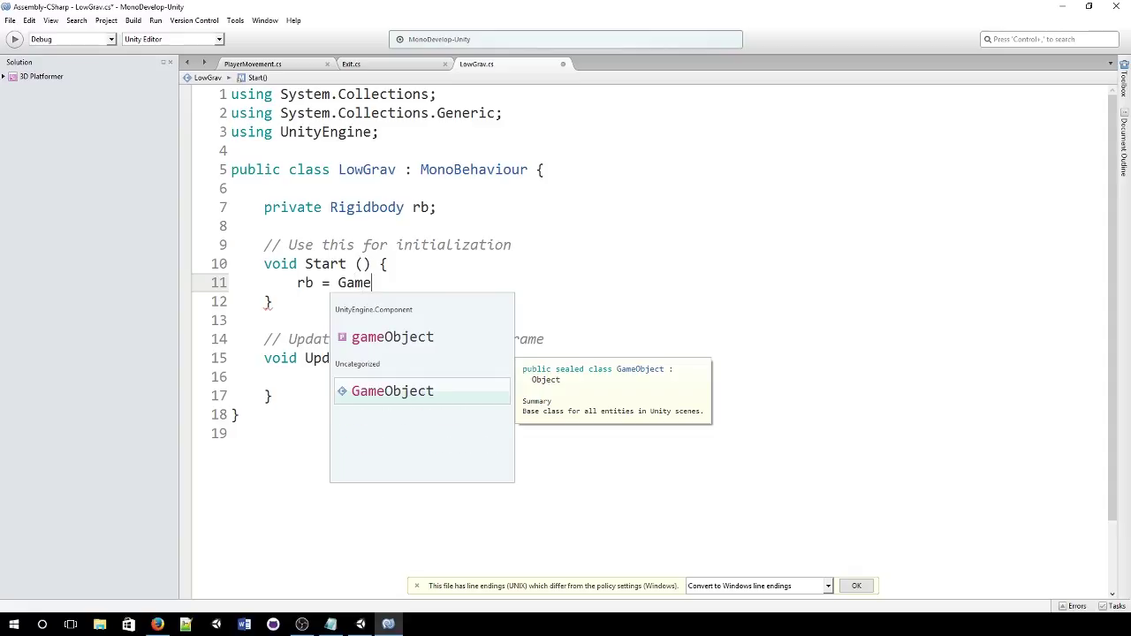
text(Object.Fin)
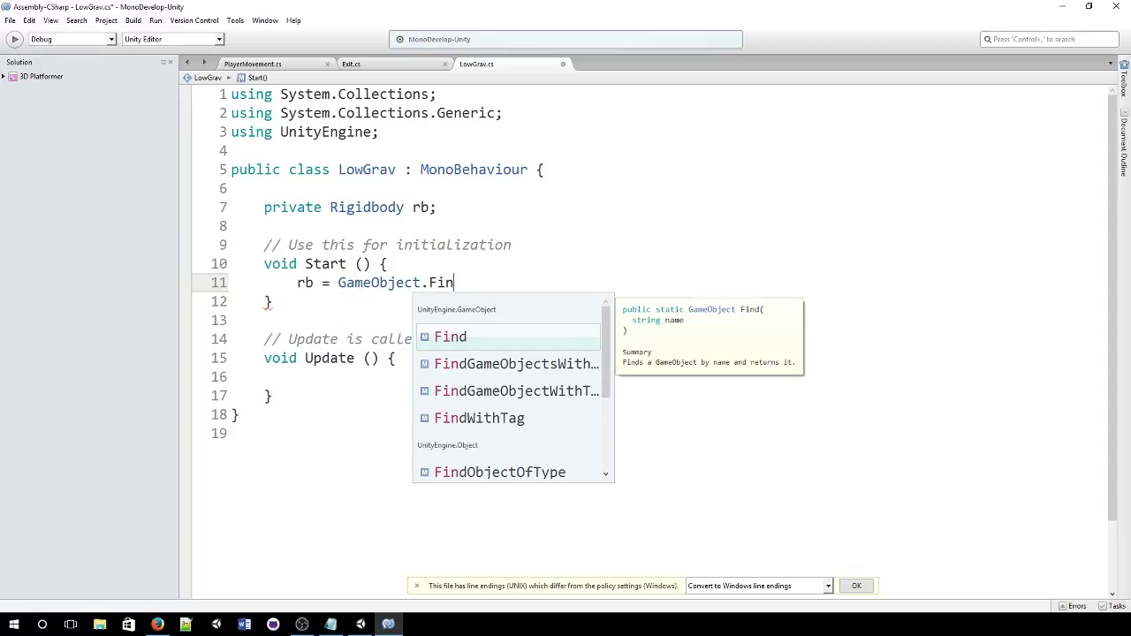
text(d("Pla)
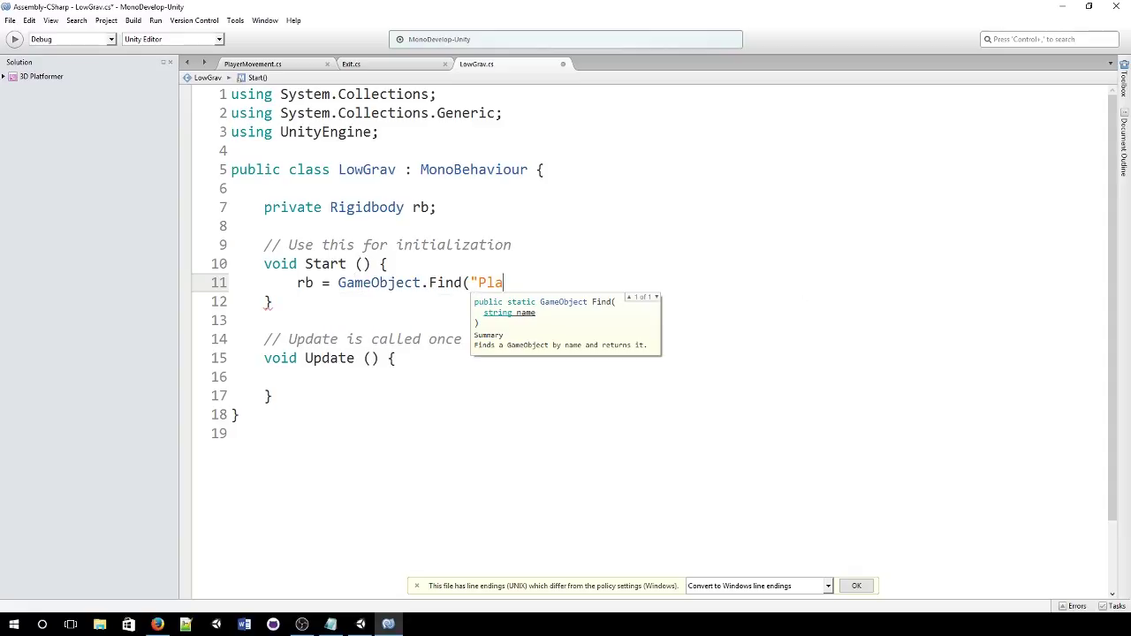
text(yer"))
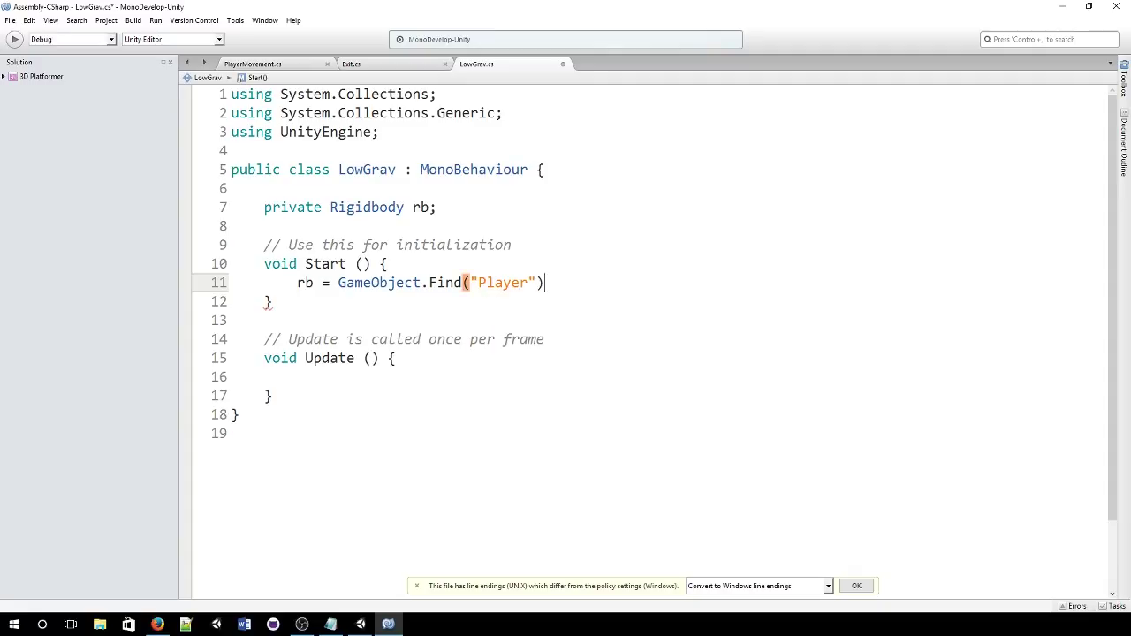
text(.get)
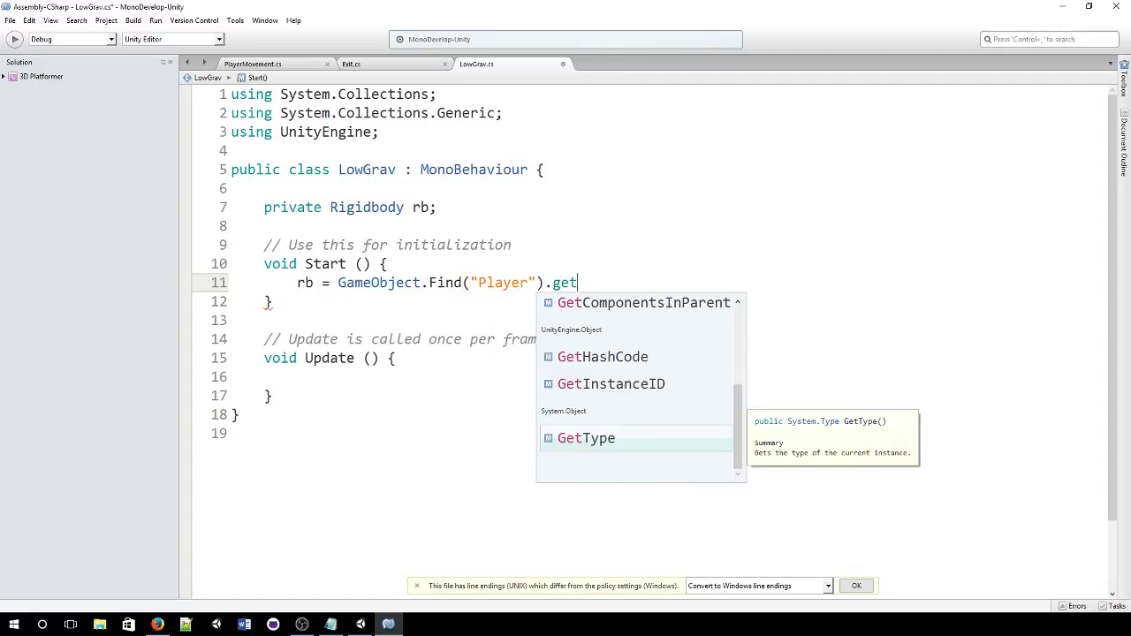
text(c)
key(Return)
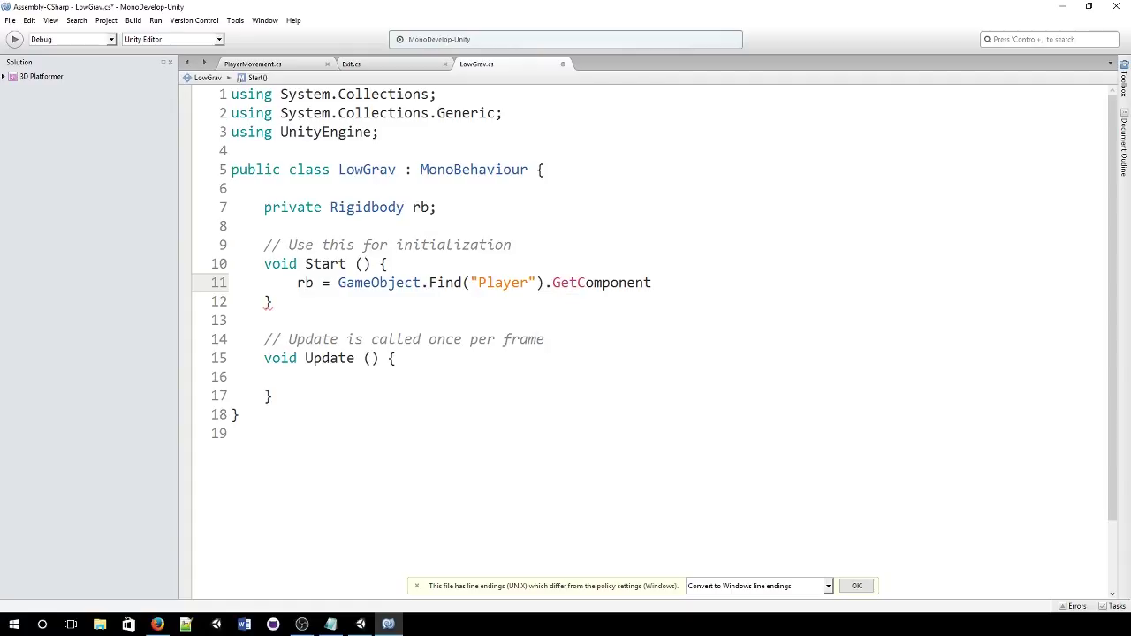
text(<Rigi)
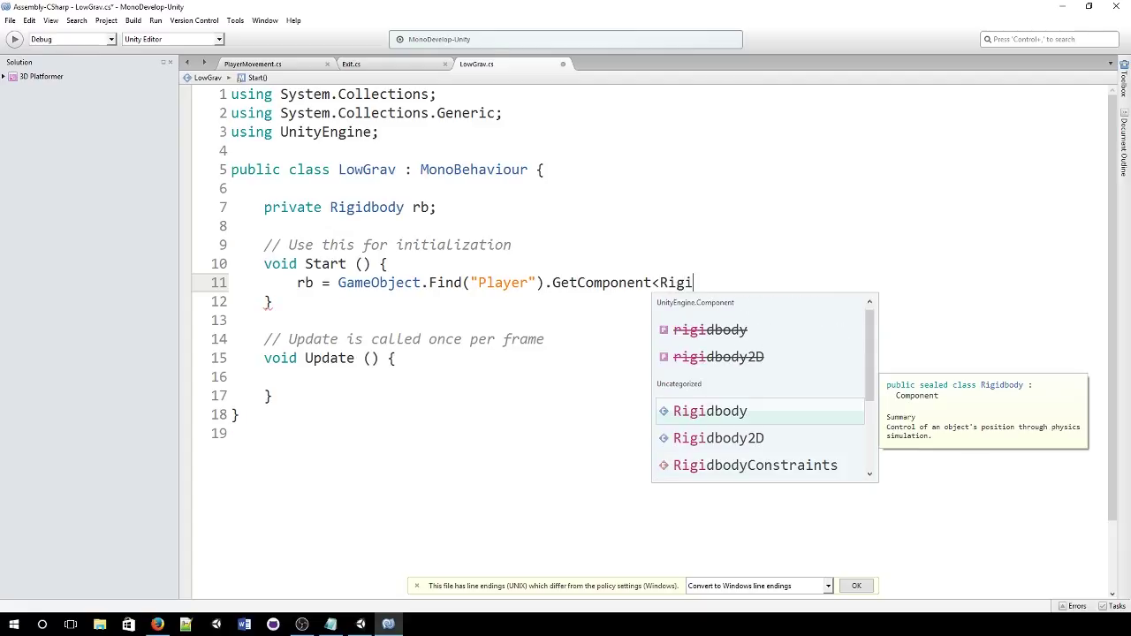
key(Return)
text(>();)
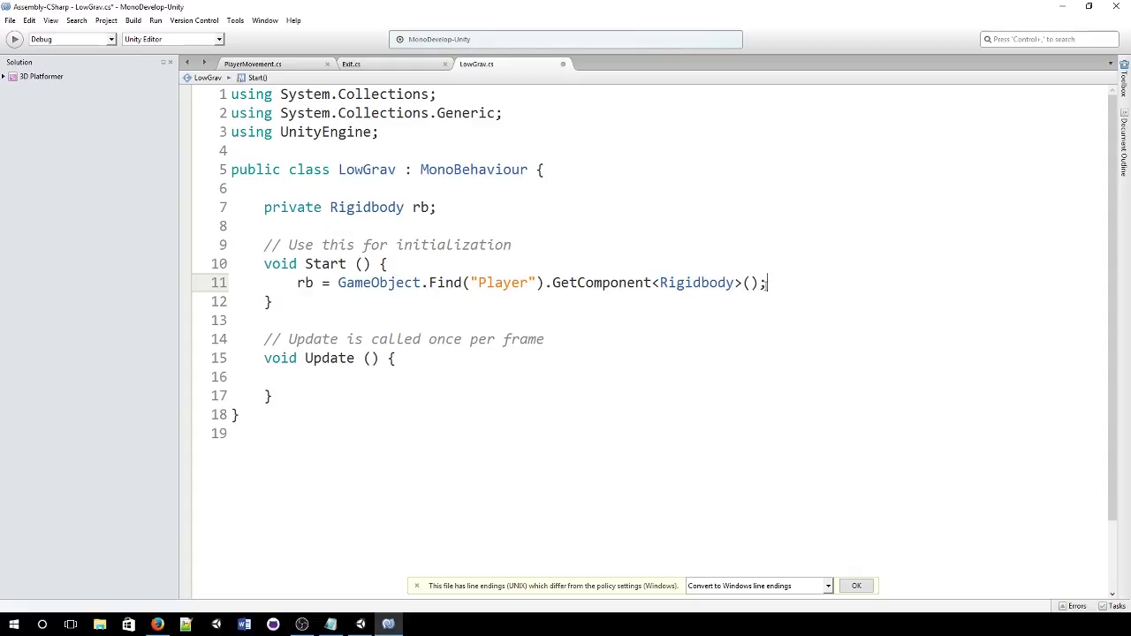
- Declare a private bool affected field below the rb field
click(466, 206)
key(Return)
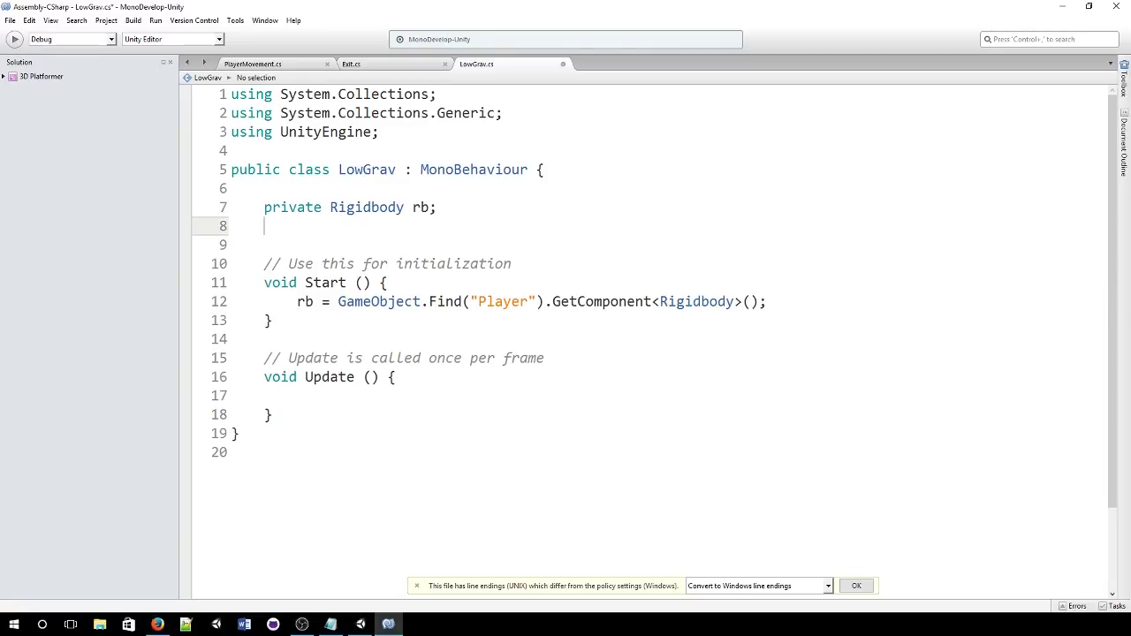
text(private bool)
text(affected;)
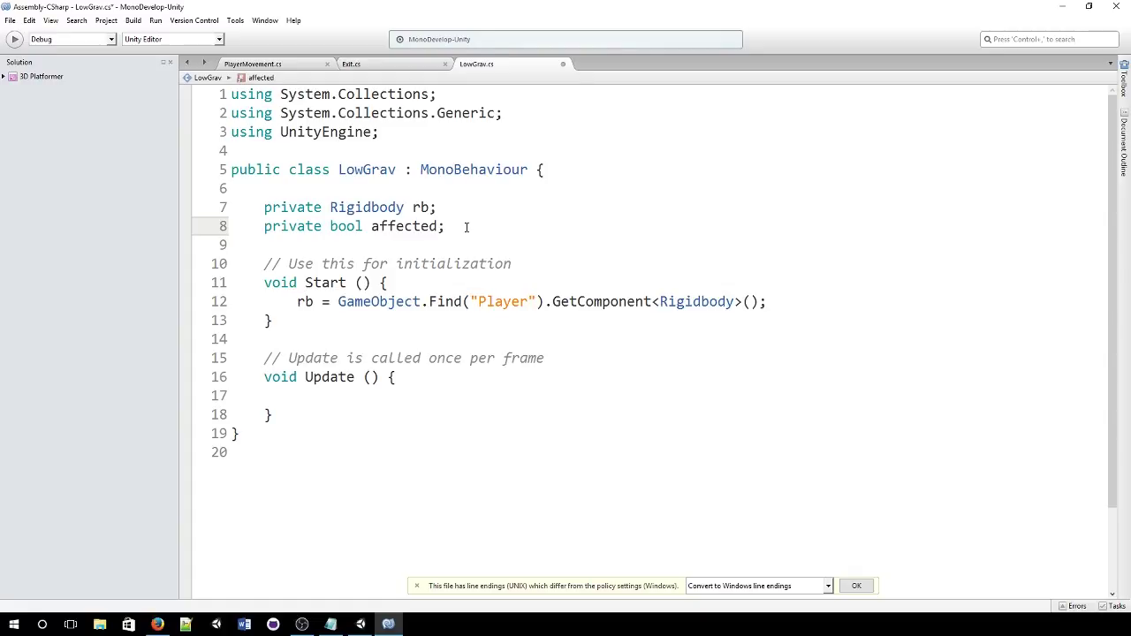
- Add 'affected = false;' in Start after the GetComponent line
click(808, 299)
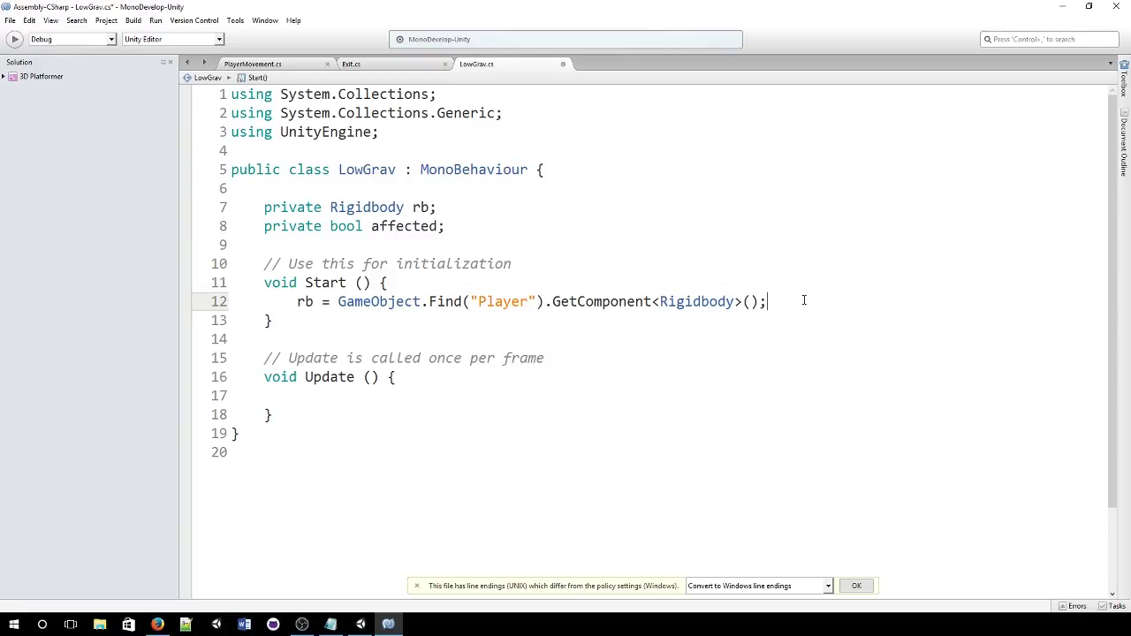
key(Return)
text(affected = false;)
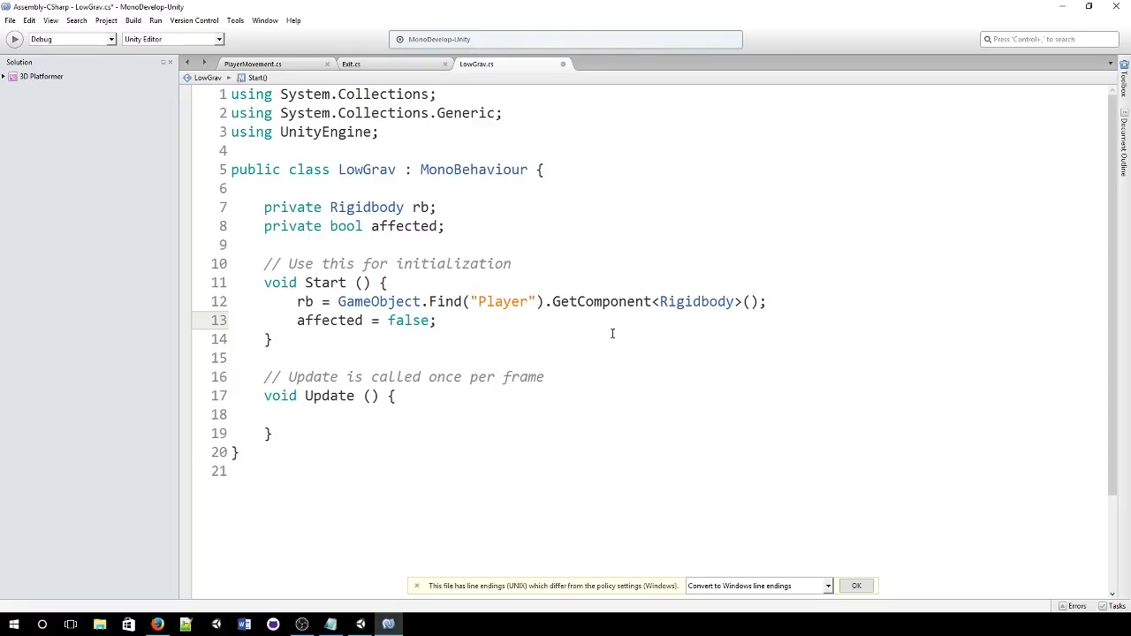
click(304, 397)
- Rename the Update method to FixedUpdate
text(Fixed)
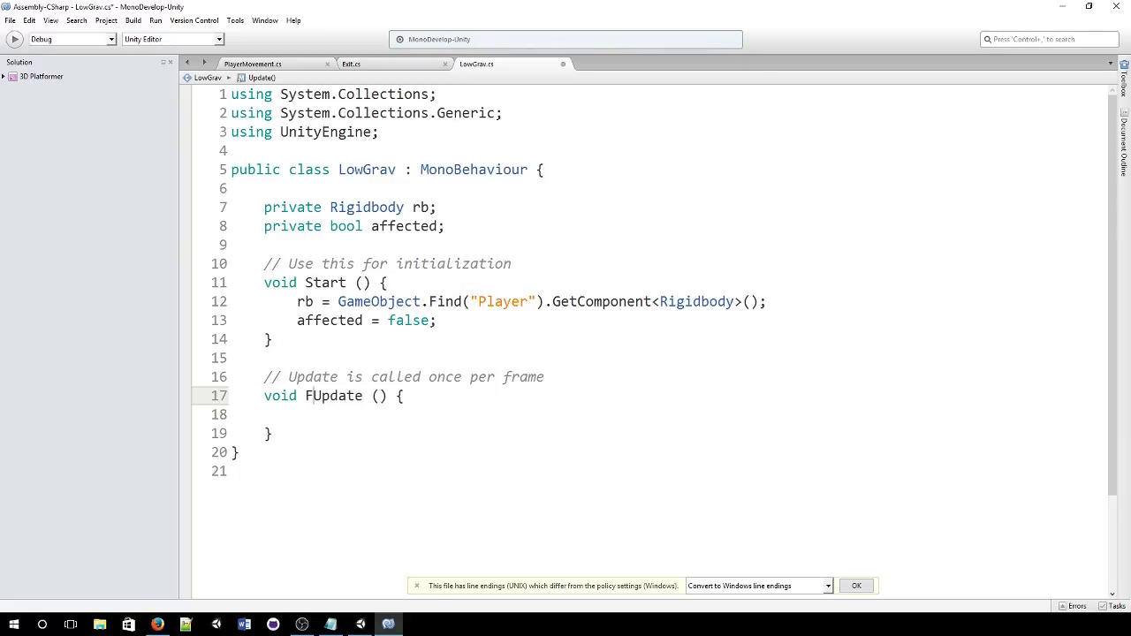
click(412, 419)
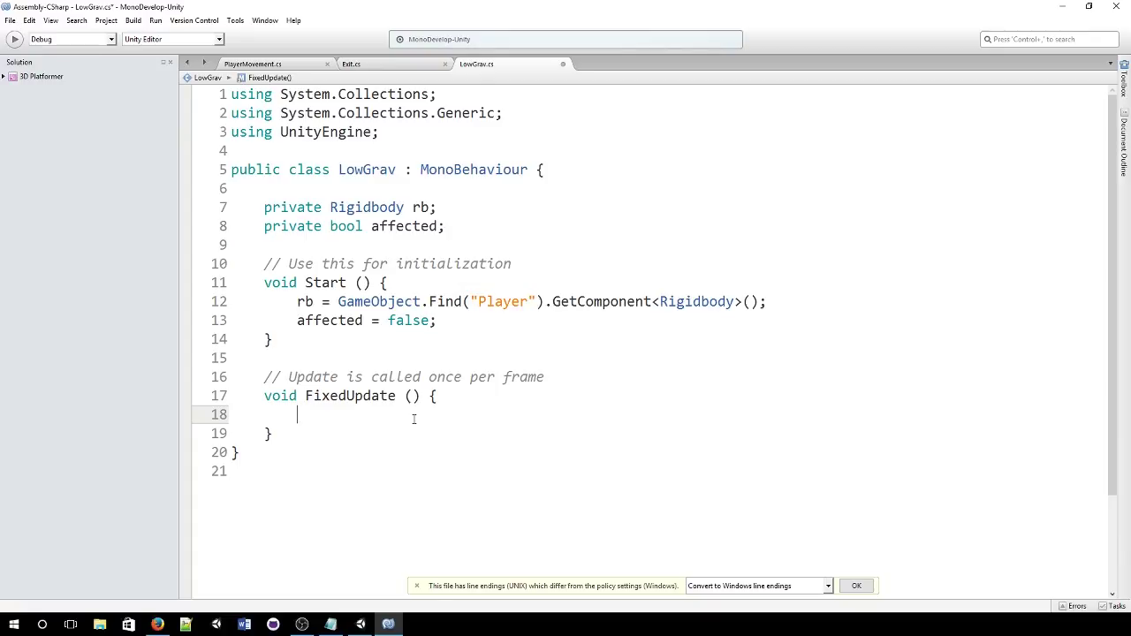
scroll(412, 419, down, 2)
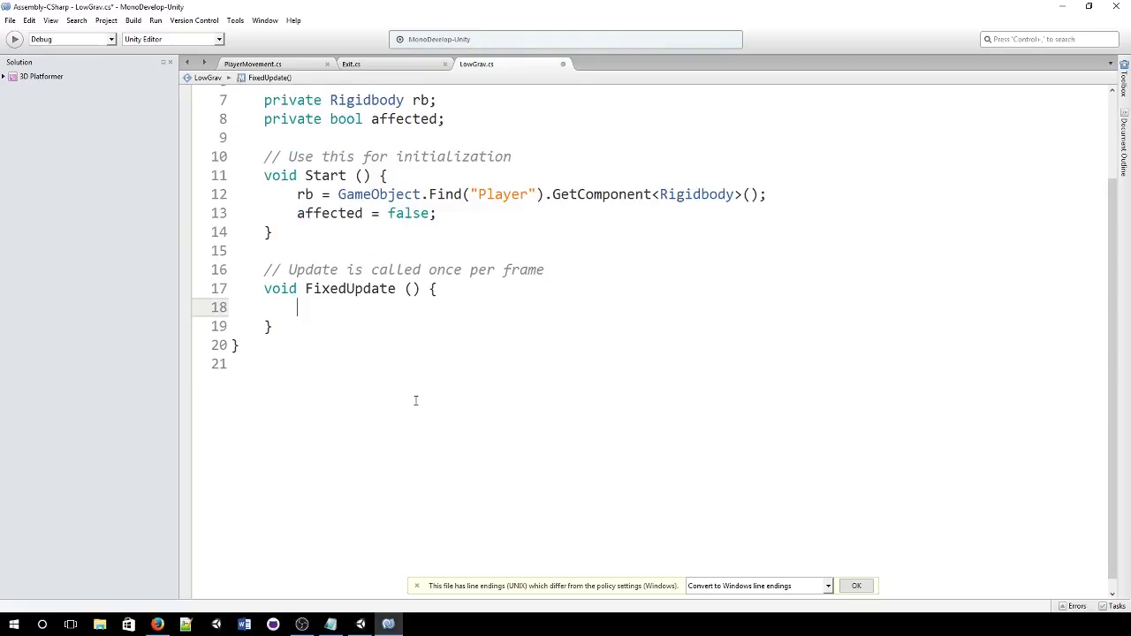
click(385, 326)
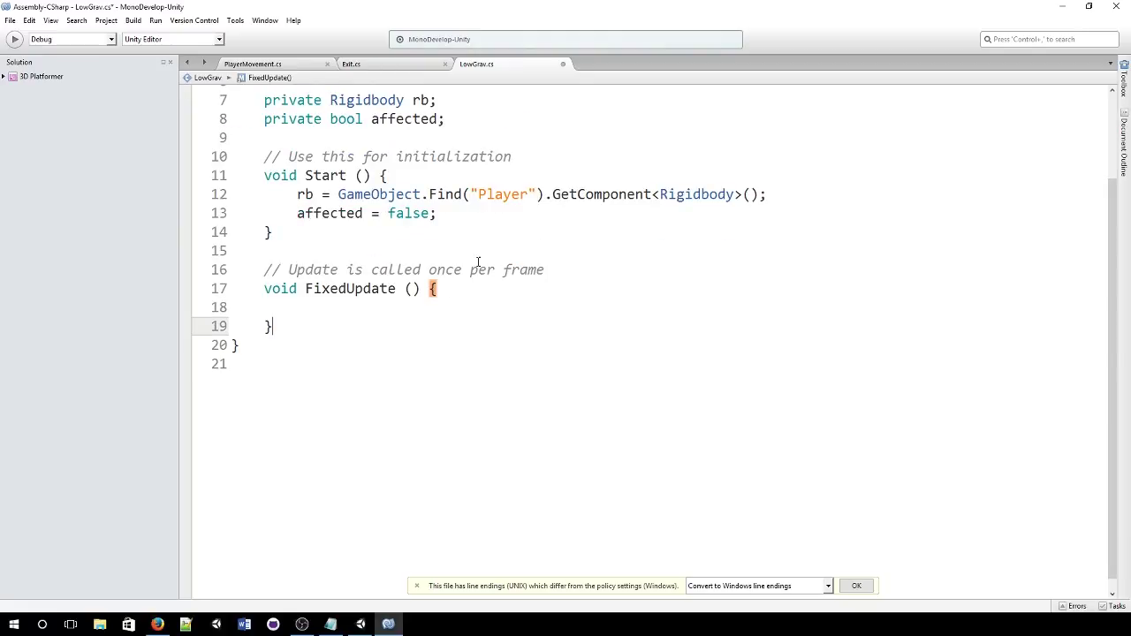
click(401, 312)
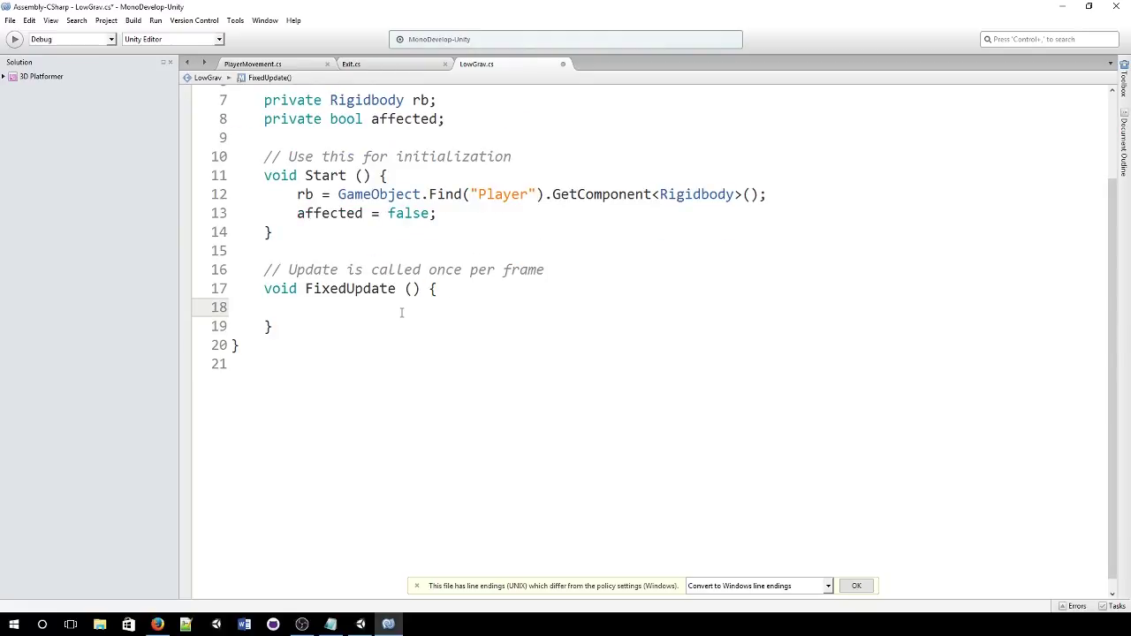
- Add an empty if (affected == true) block inside FixedUpdate, leaving space for a new method
text(if (affec)
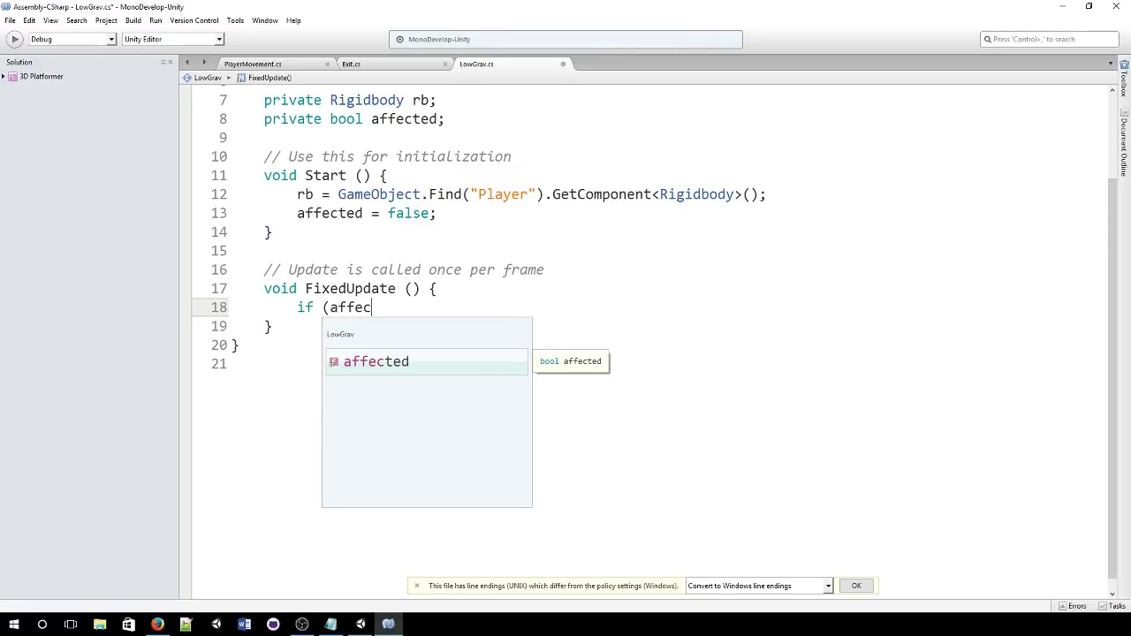
key(Return)
text(== true))
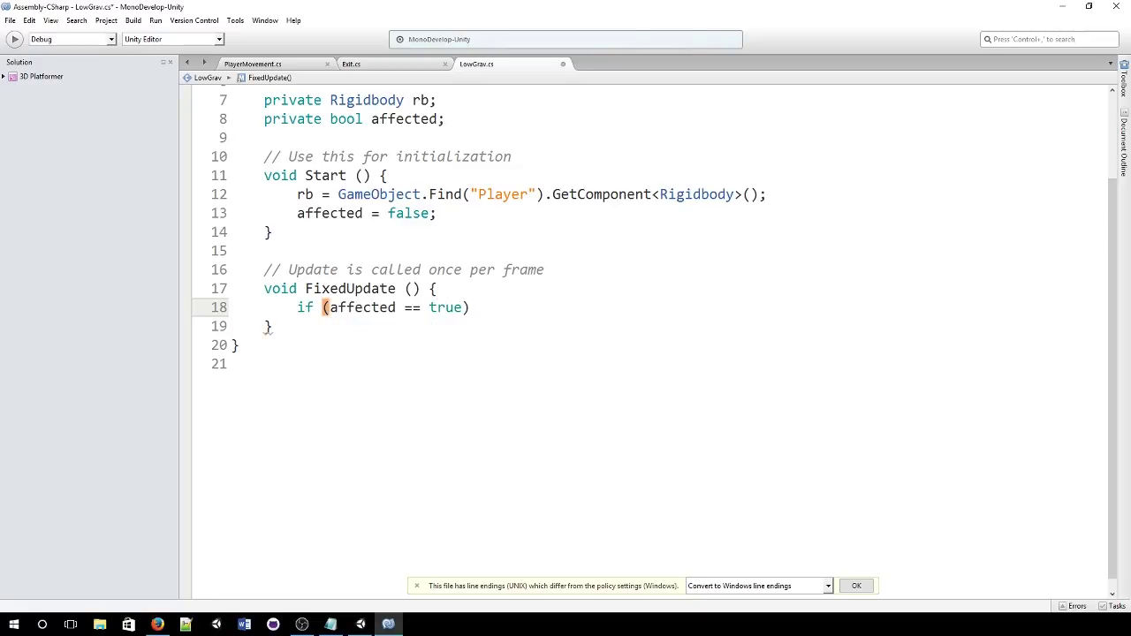
text({)
key(Return)
key(Return)
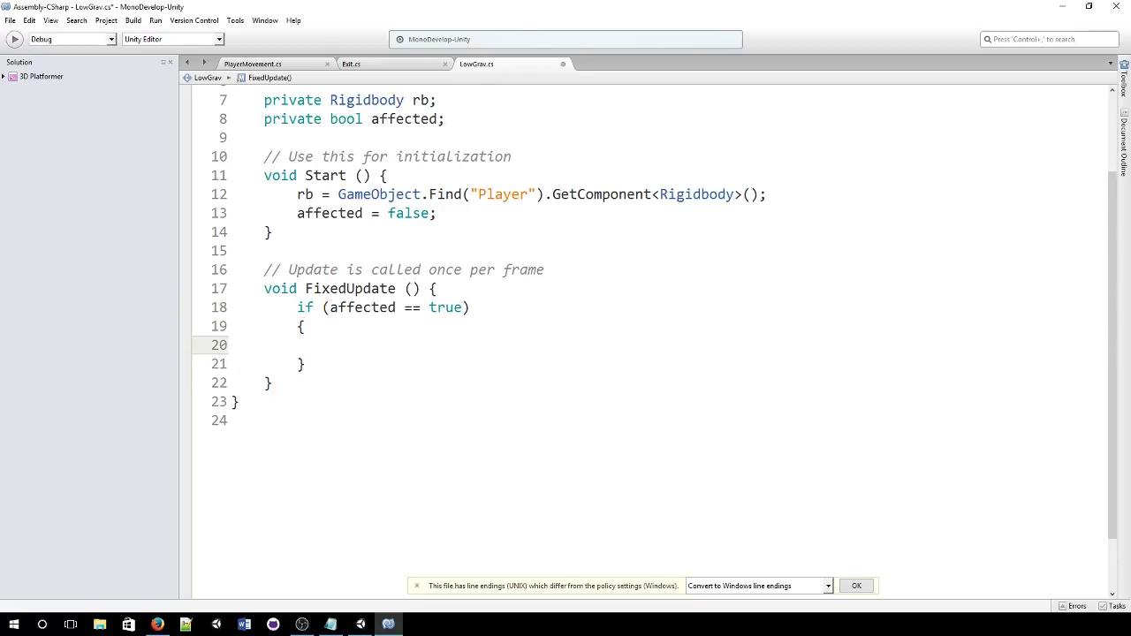
click(343, 385)
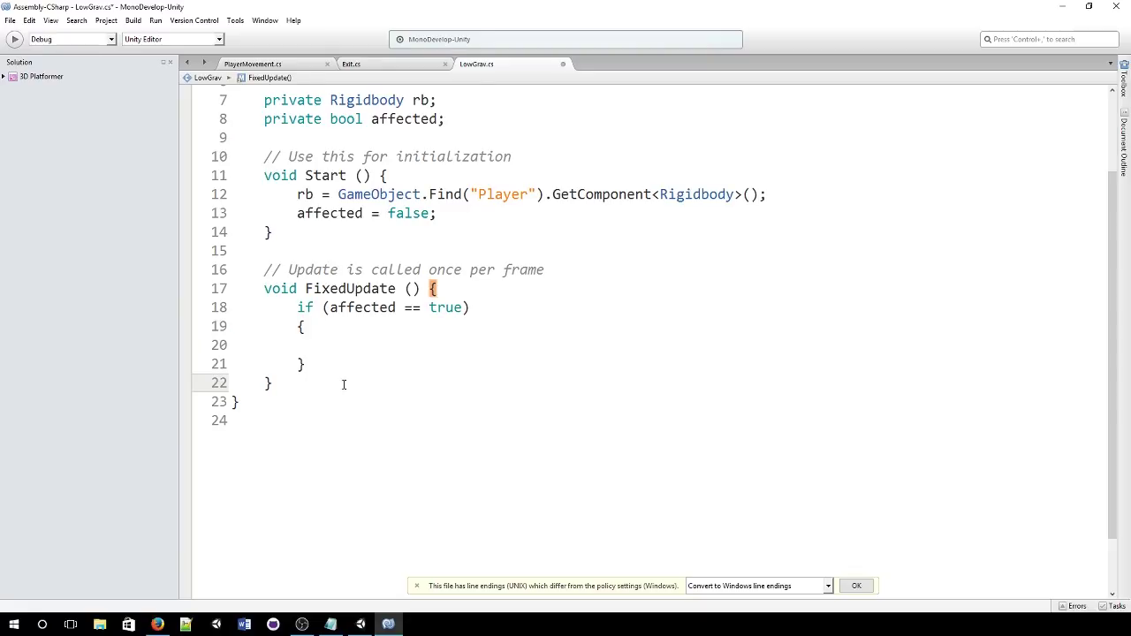
key(Return)
key(Return)
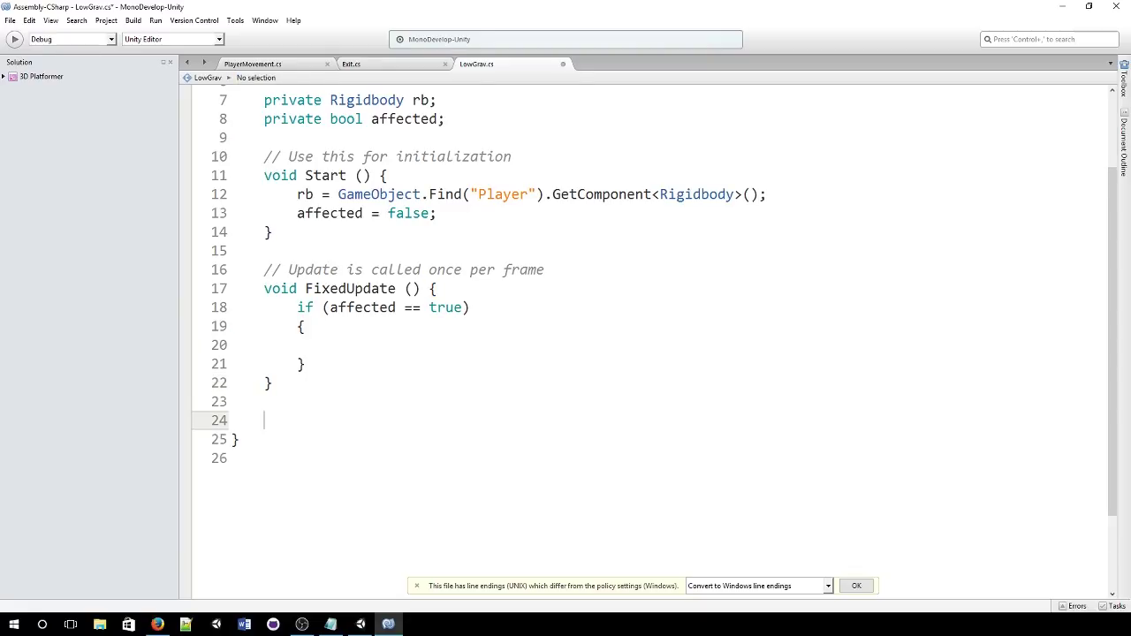
- Write OnTriggerEnter(Collider other) setting Physics.gravity to new Vector3(0f, -2, 0f)
text(void OnTriggerEnter)
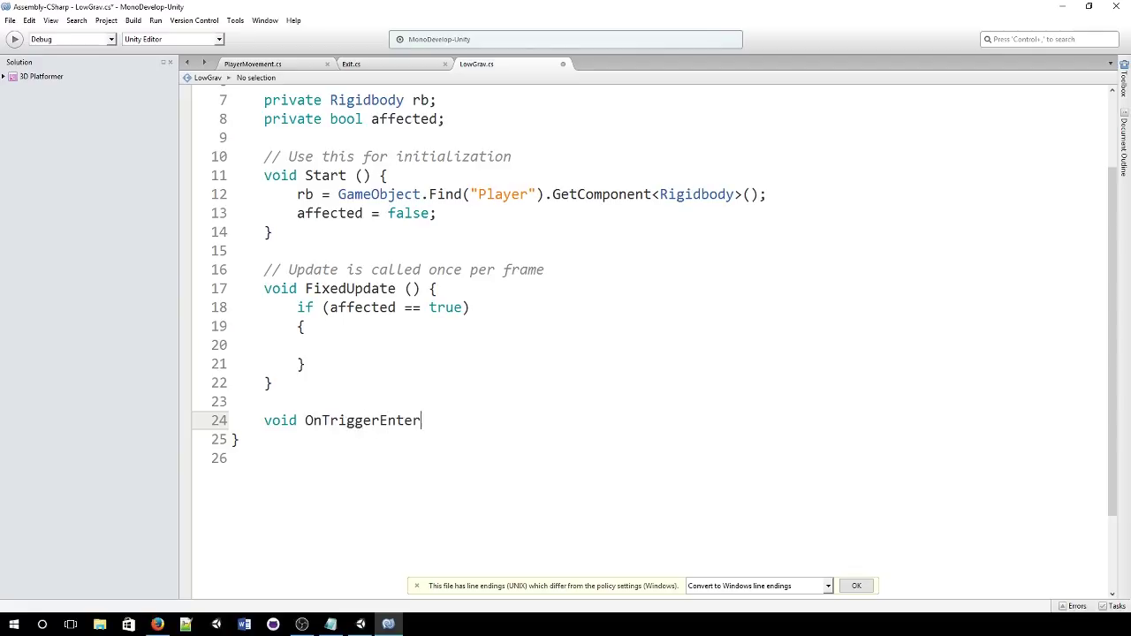
text((Collider)
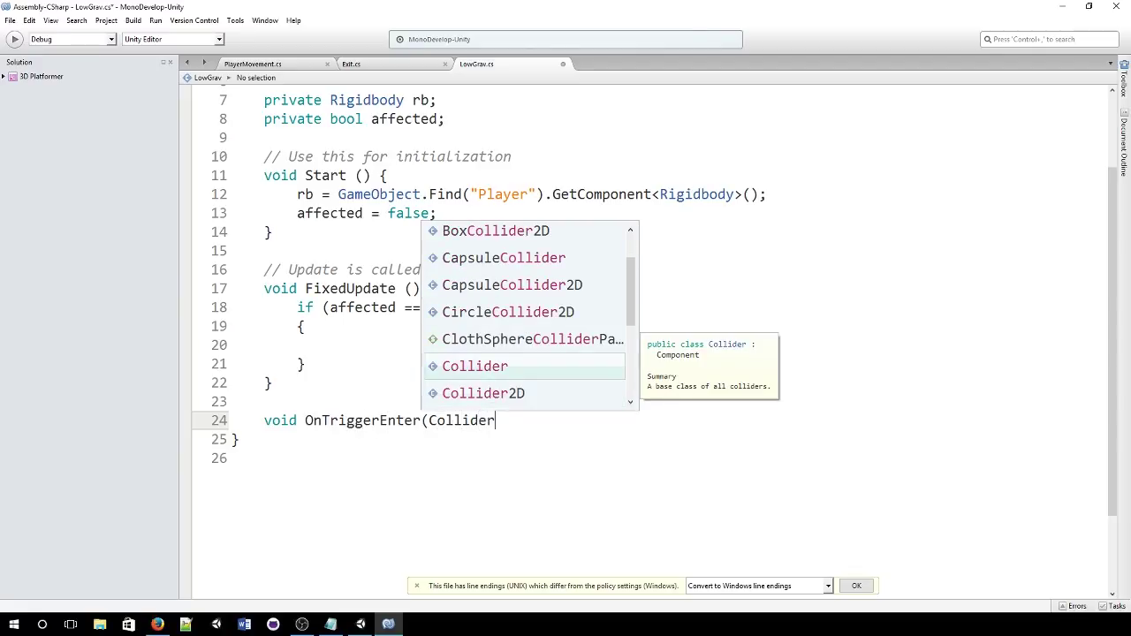
text( other){)
key(Return)
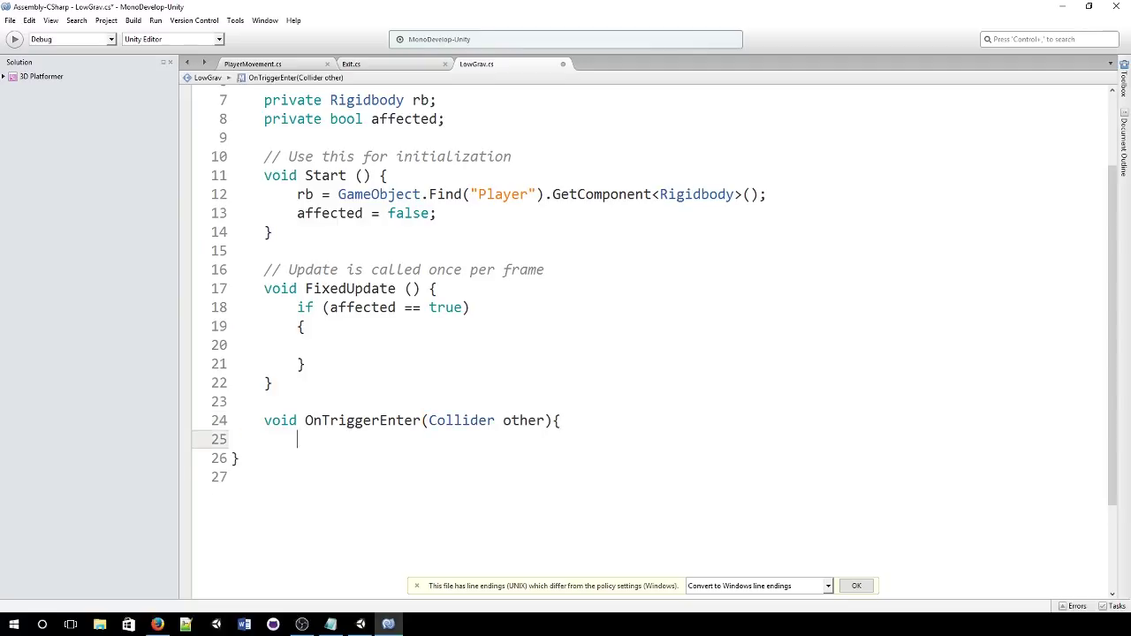
key(Return)
text(})
key(Up)
text(Physics)
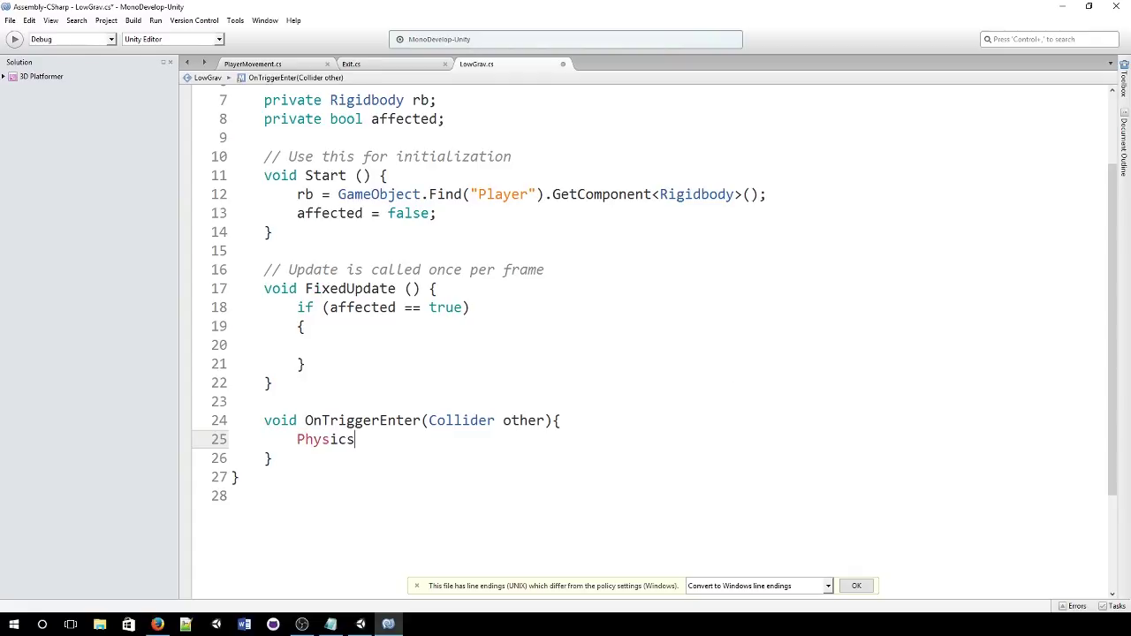
text(.gravity = new )
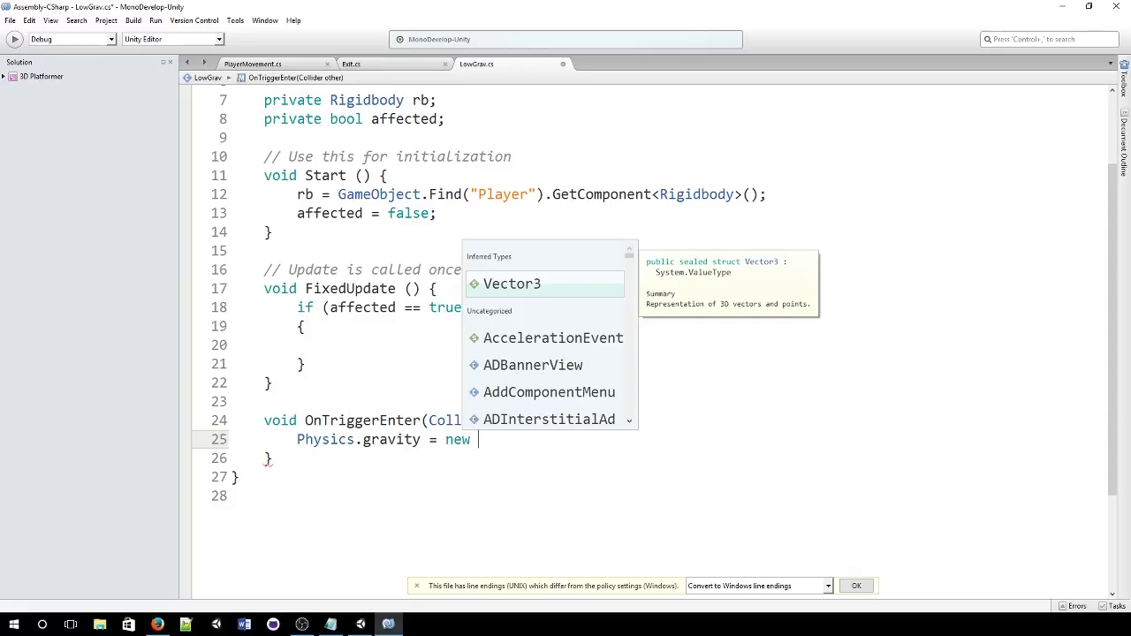
text(Vector3()
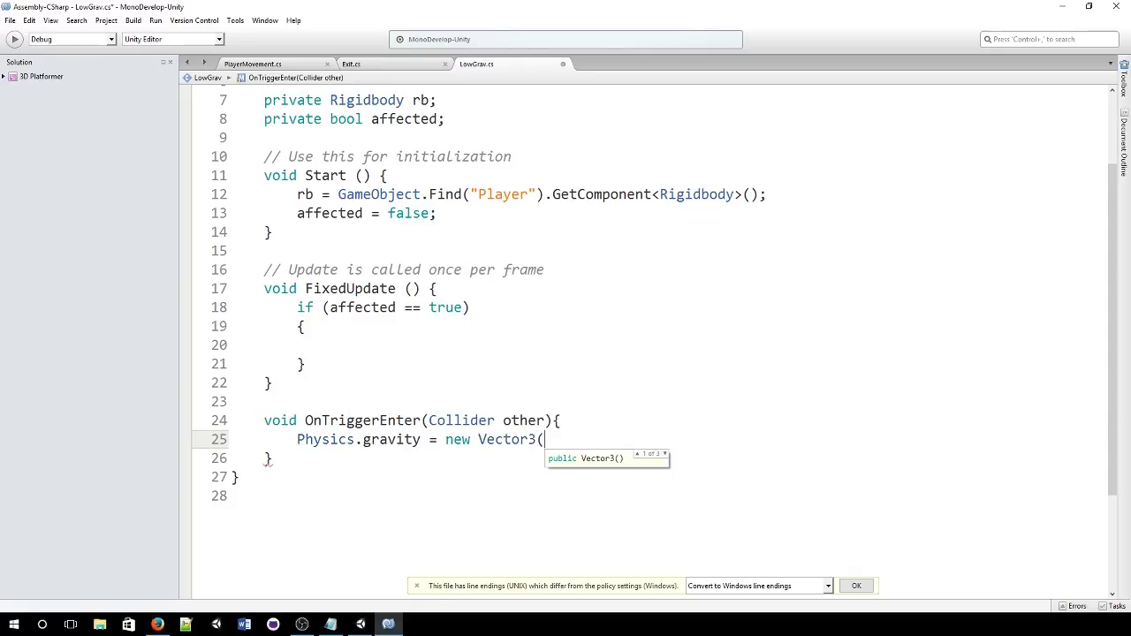
text(0)
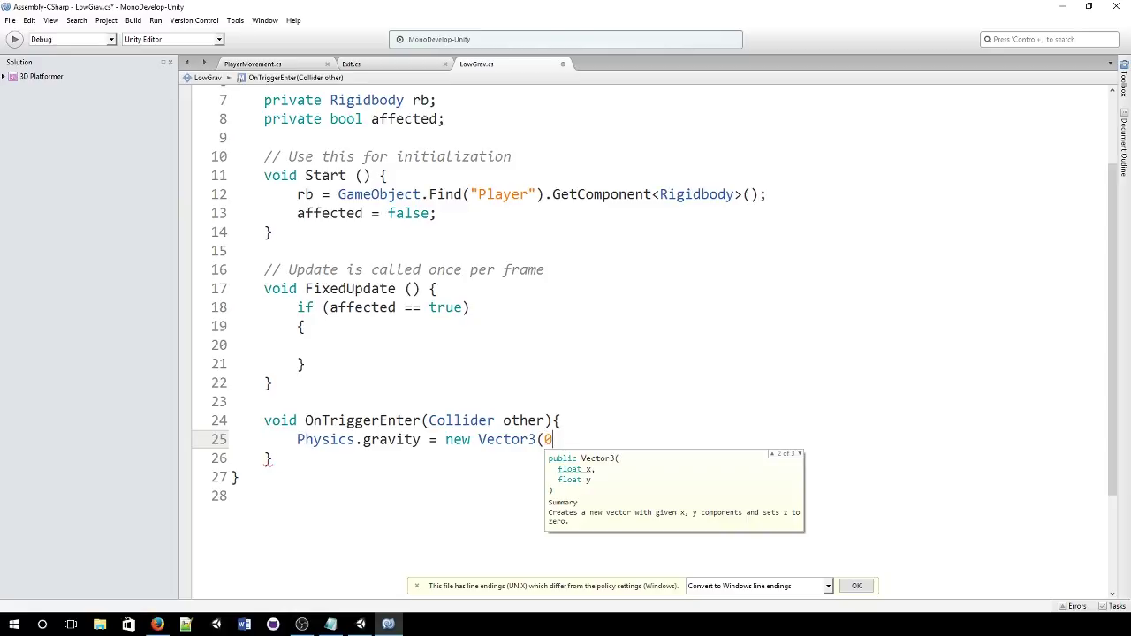
text(f, -2, )
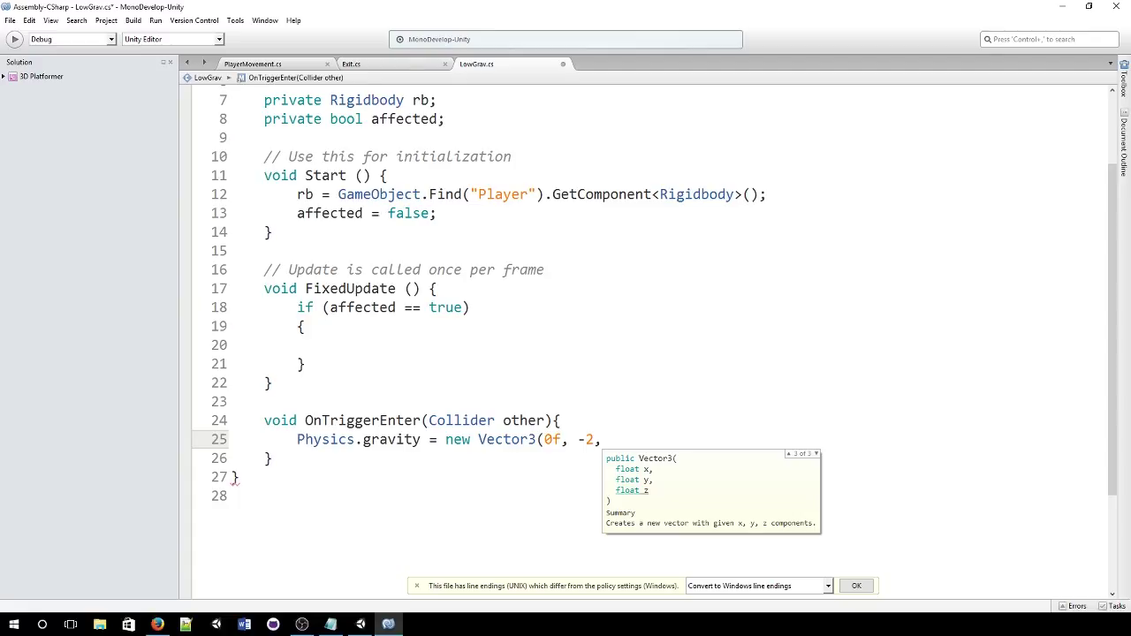
text(0f);)
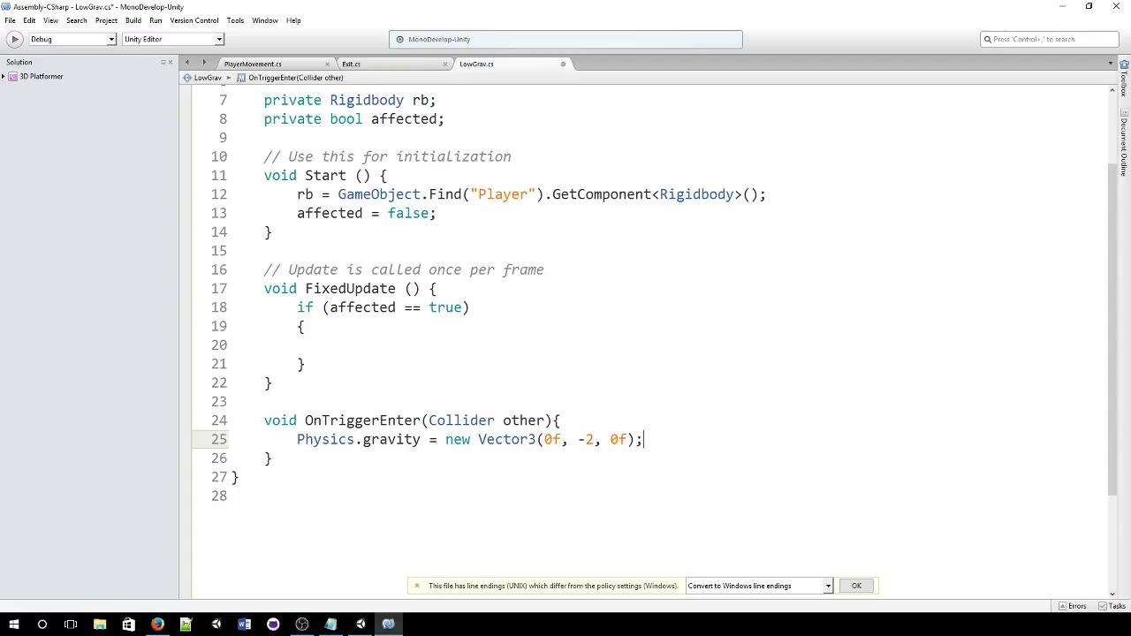
text( -9.8)
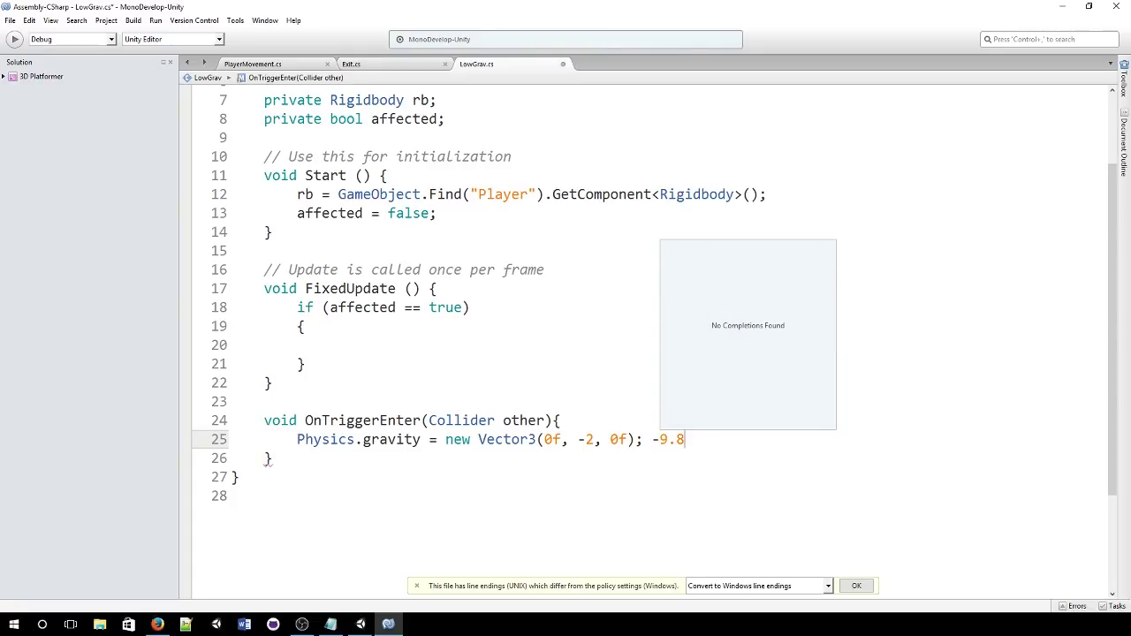
key(BackSpace)
key(BackSpace)
key(BackSpace)
key(BackSpace)
key(BackSpace)
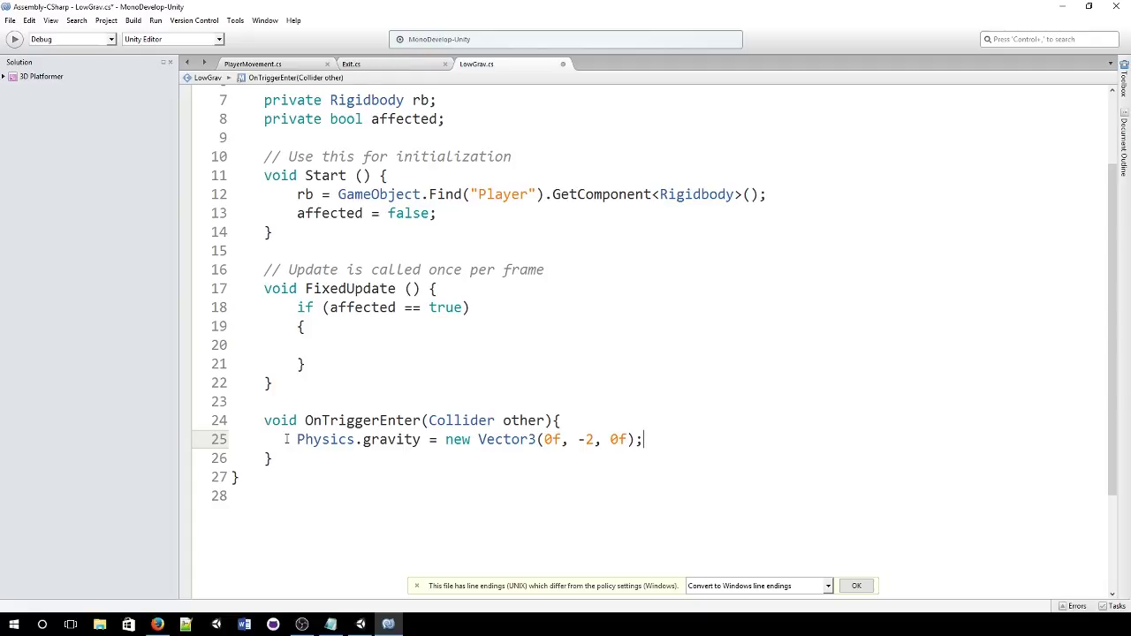
- Comment out the Physics.gravity line in OnTriggerEnter and start a new line below it
key(Home)
text(/)
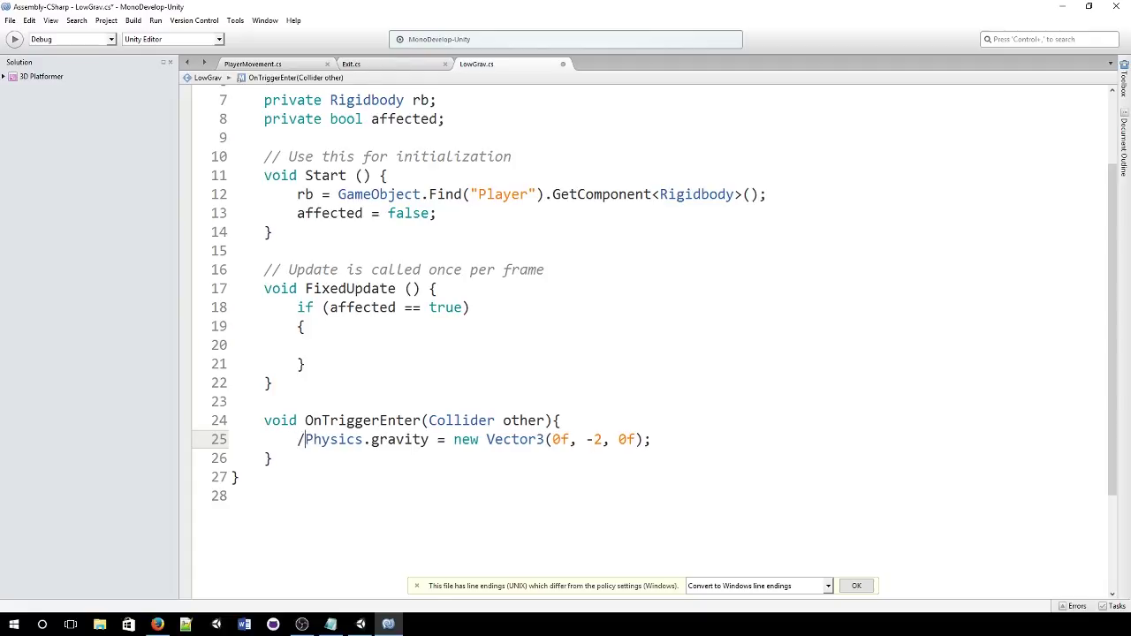
text(/)
click(705, 438)
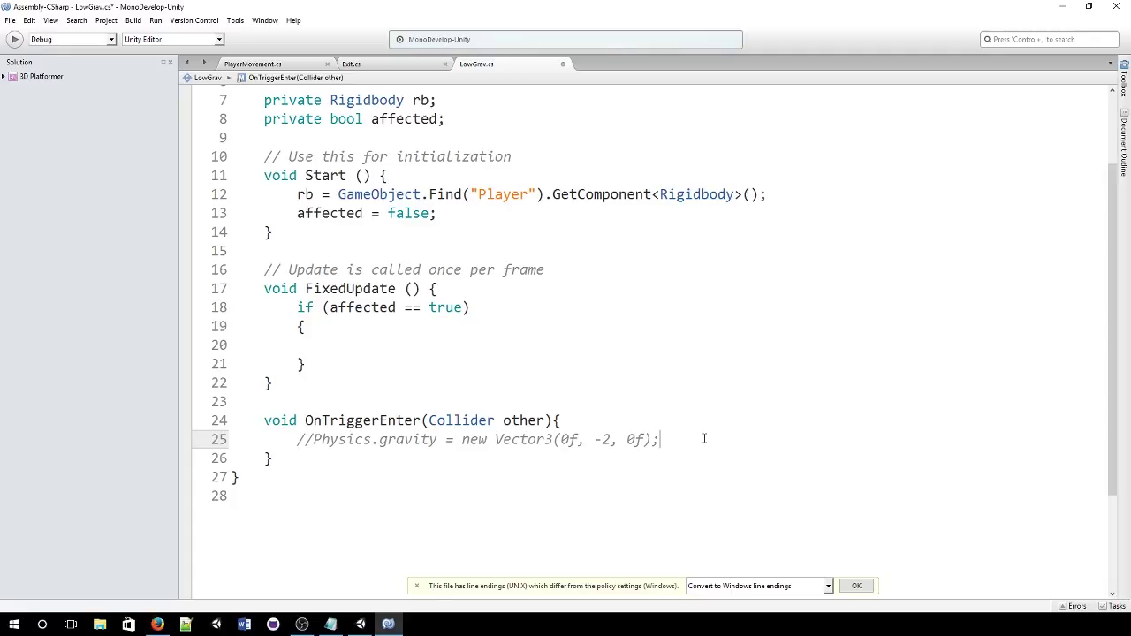
key(Return)
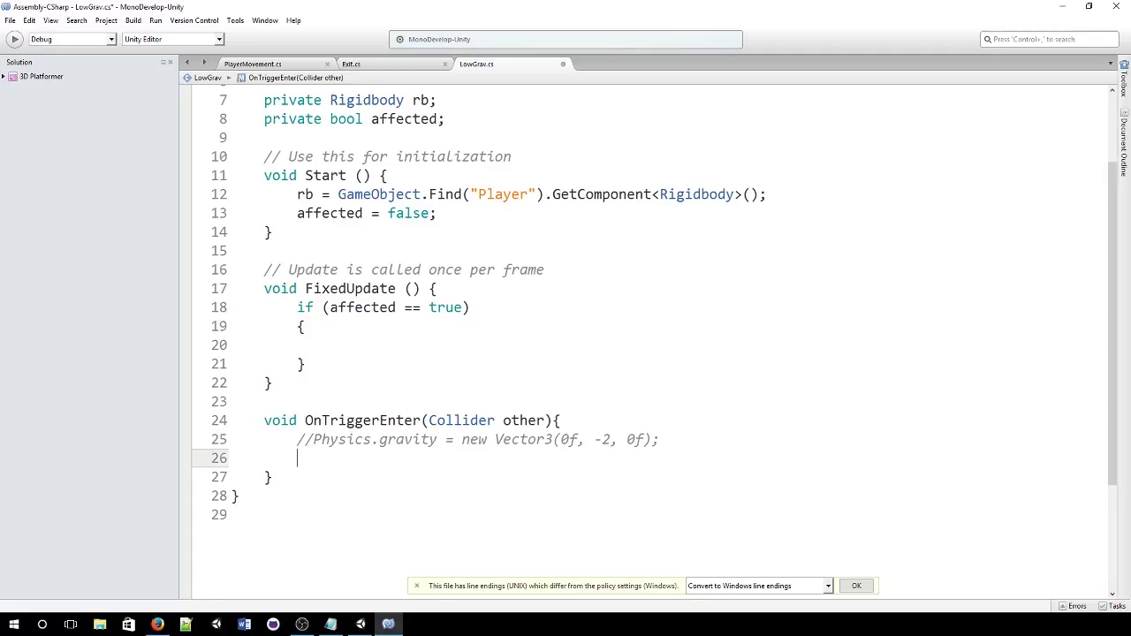
- Add if (other.gameObject.name.Equals("Player")) { affected = true; } below the commented line
text(if (other.)
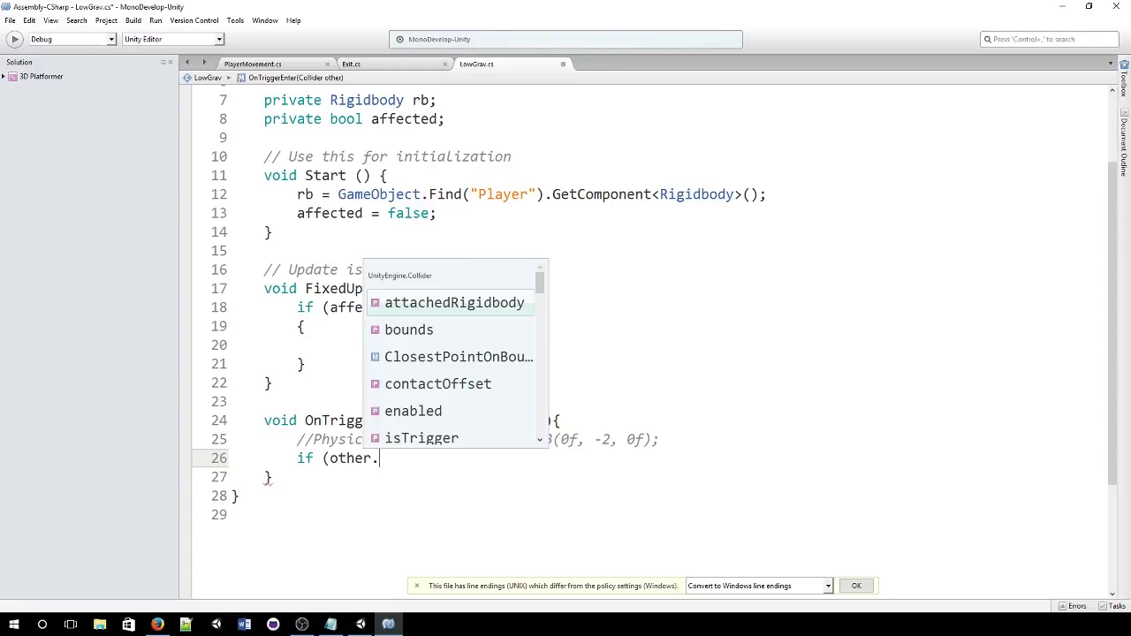
text(gam)
key(Tab)
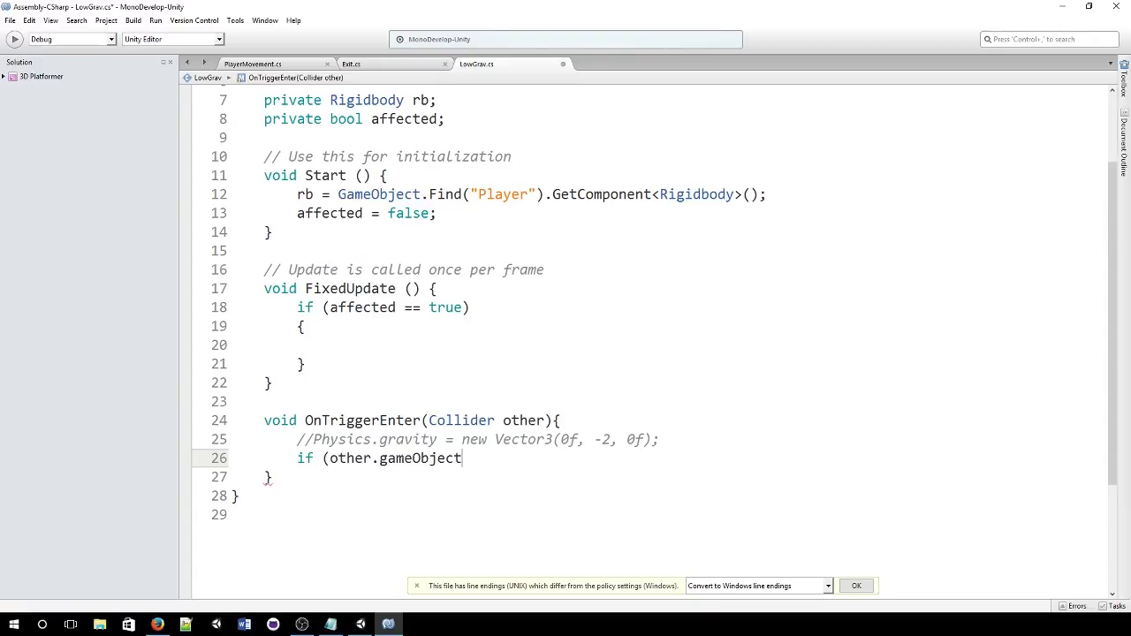
text(.tag)
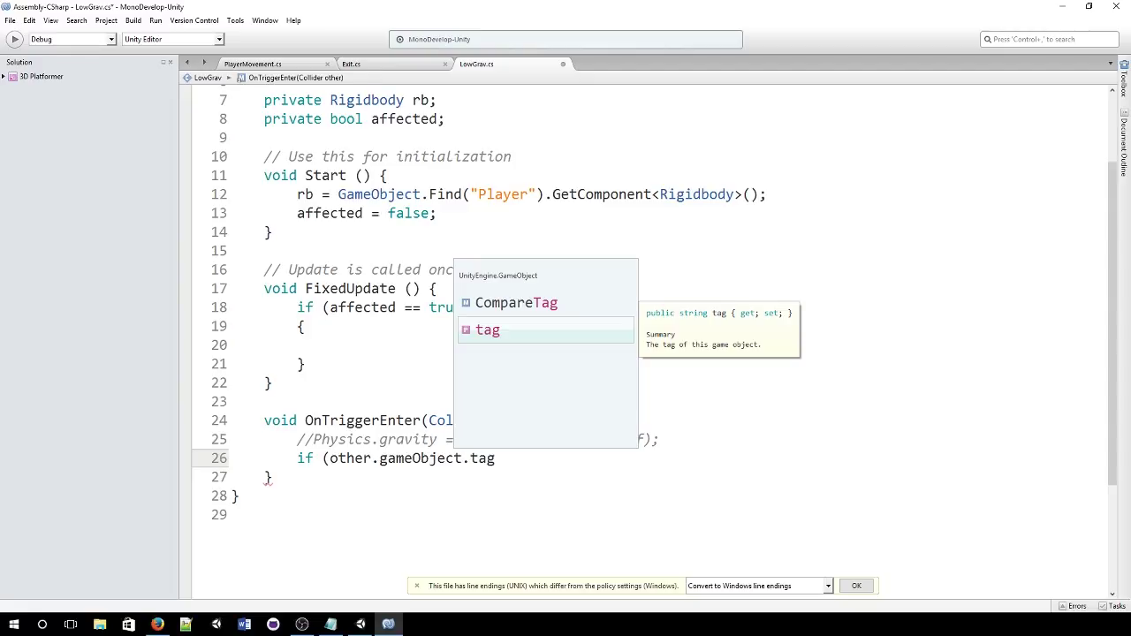
text(.equ)
key(BackSpace)
key(BackSpace)
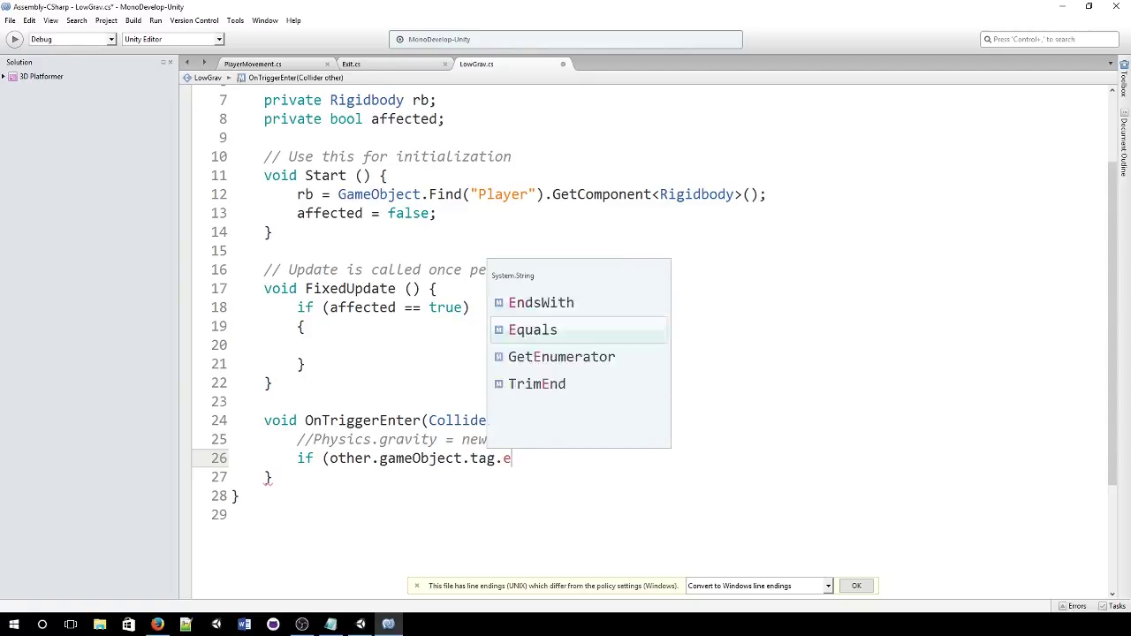
key(BackSpace)
key(BackSpace)
key(BackSpace)
key(BackSpace)
key(BackSpace)
key(BackSpace)
text(.name)
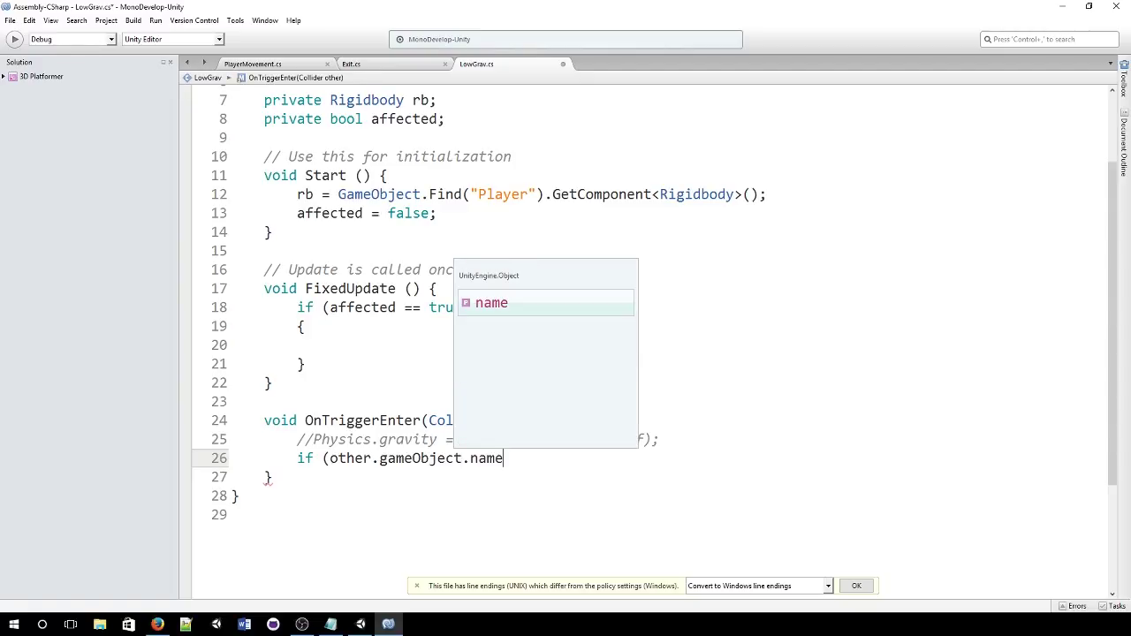
text(.Equals)
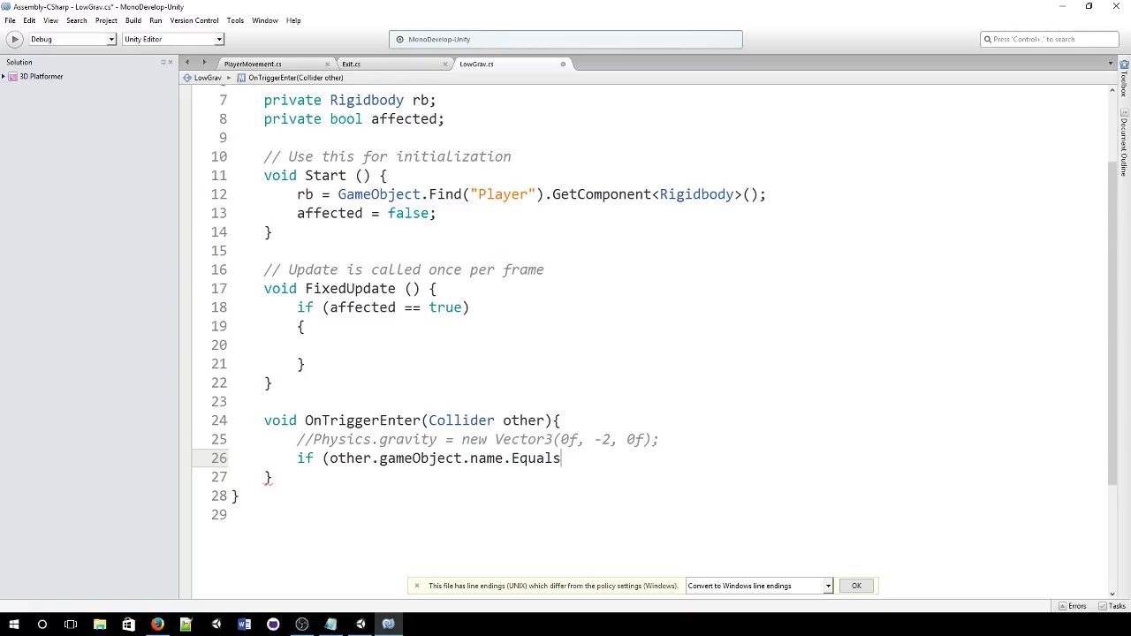
text(("Player)
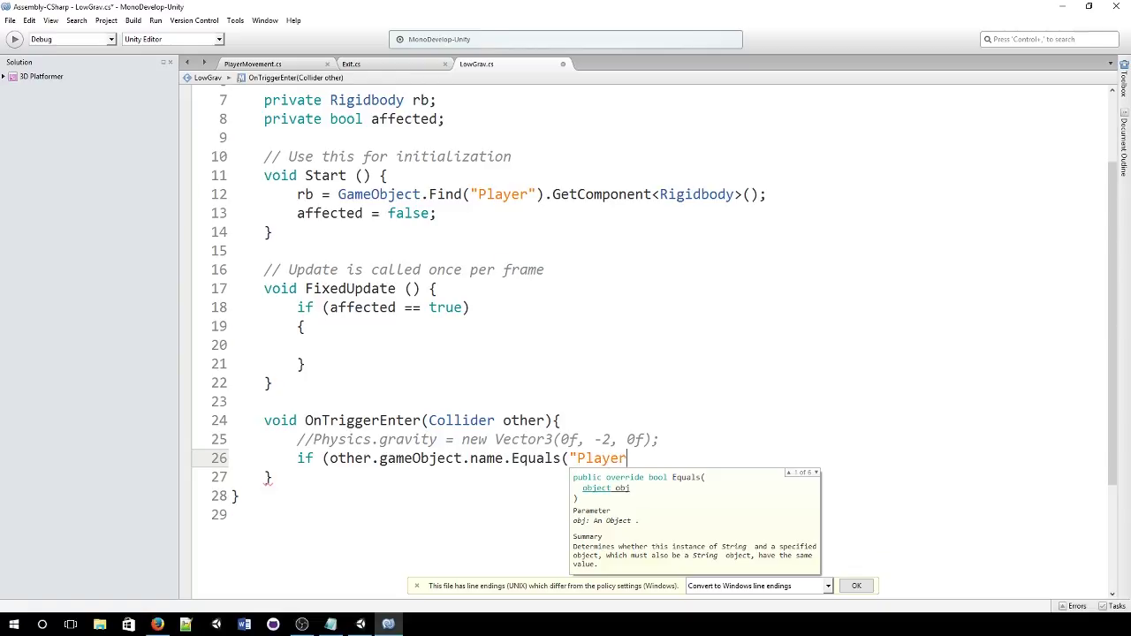
text("))
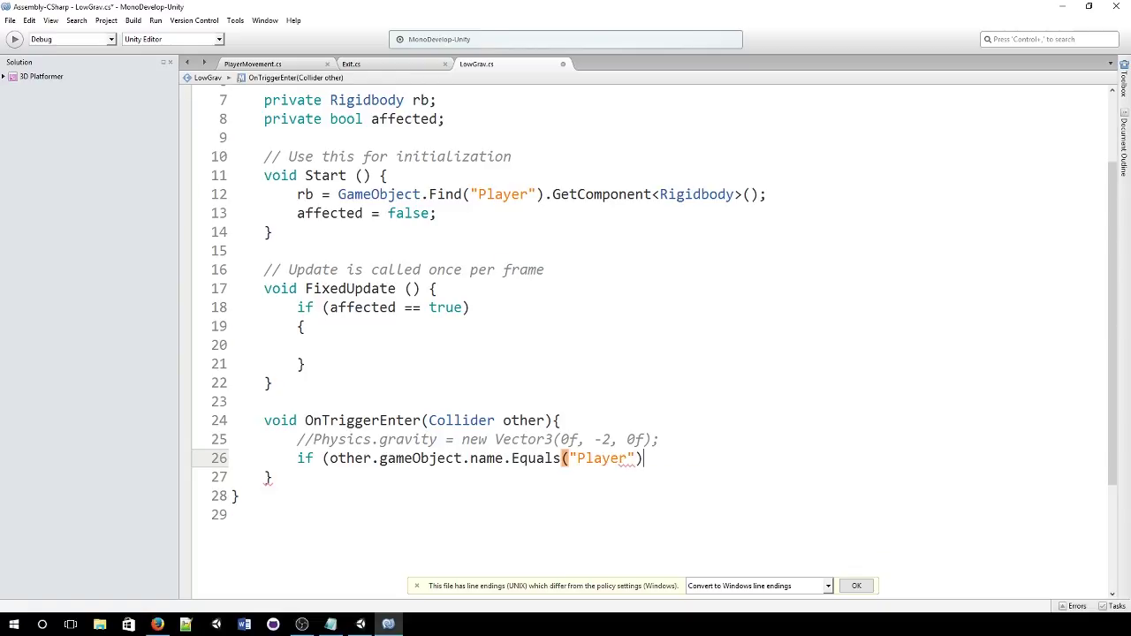
text())
text({)
key(Return)
key(Return)
text(})
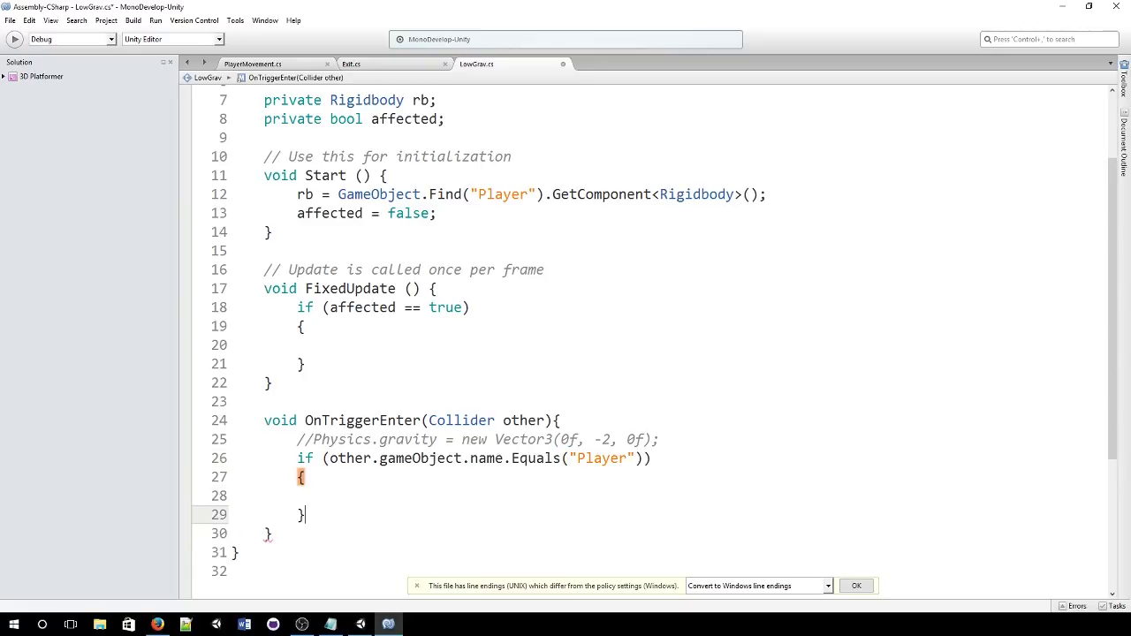
click(330, 496)
text(affe)
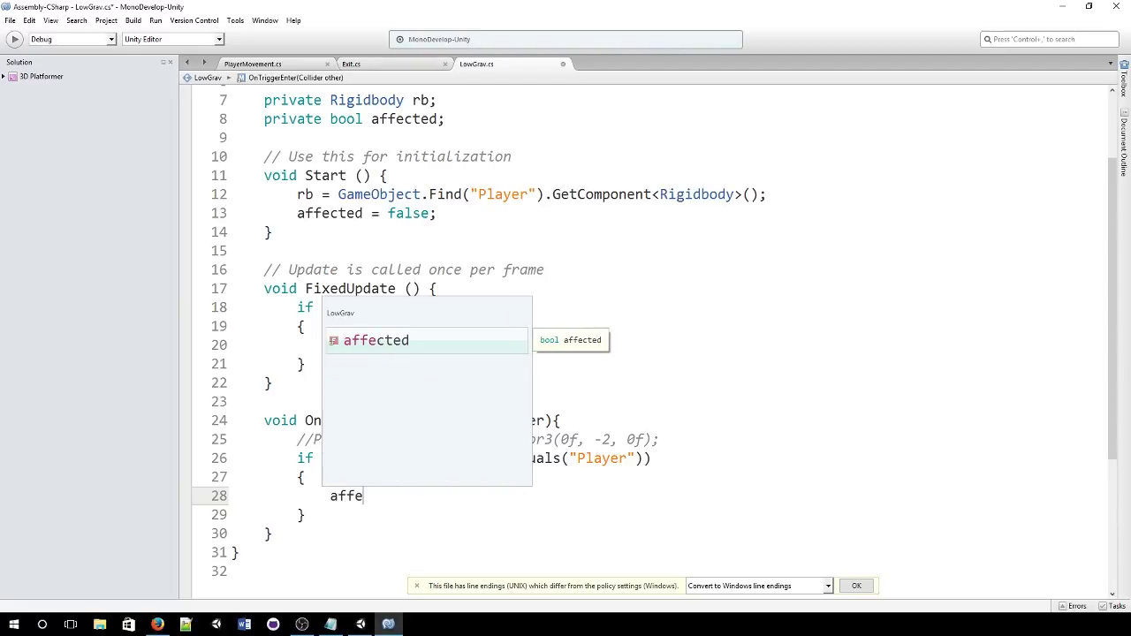
text(cted = t)
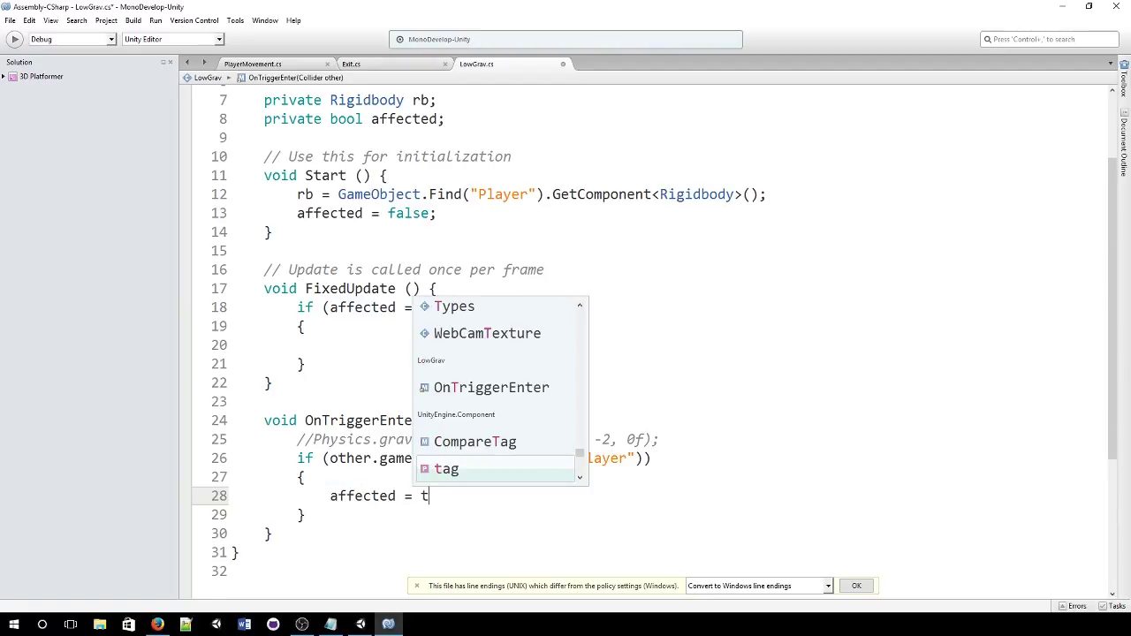
text(rue;)
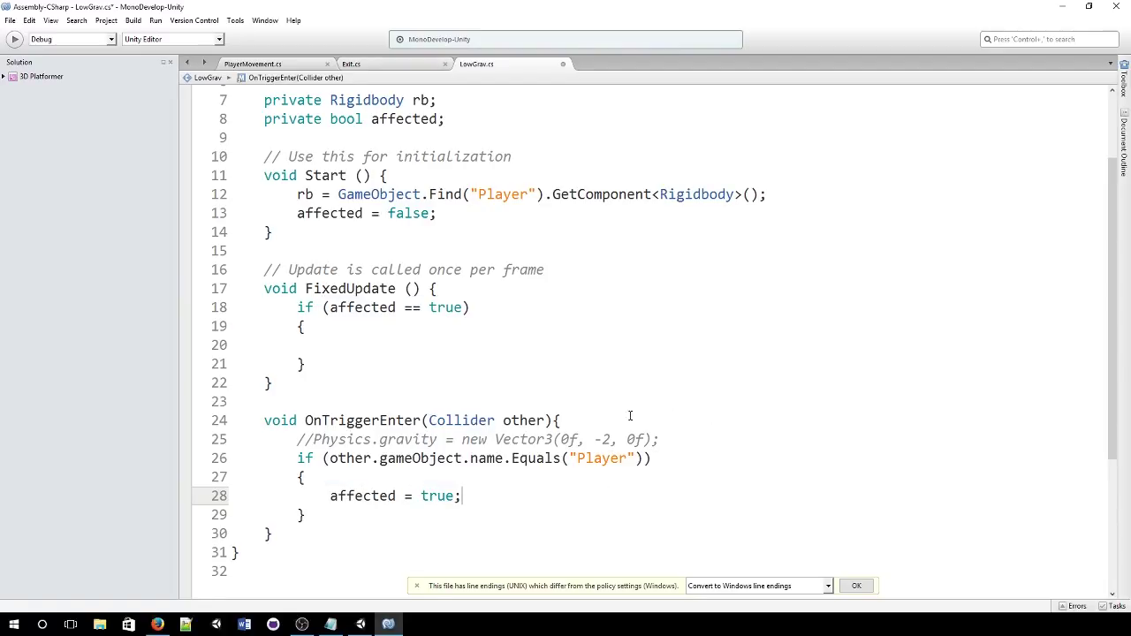
- Write rb.AddForce(new Vector3(0f, 7.8f, 0f), ForceMode.Acceleration); inside FixedUpdate's if block
click(472, 338)
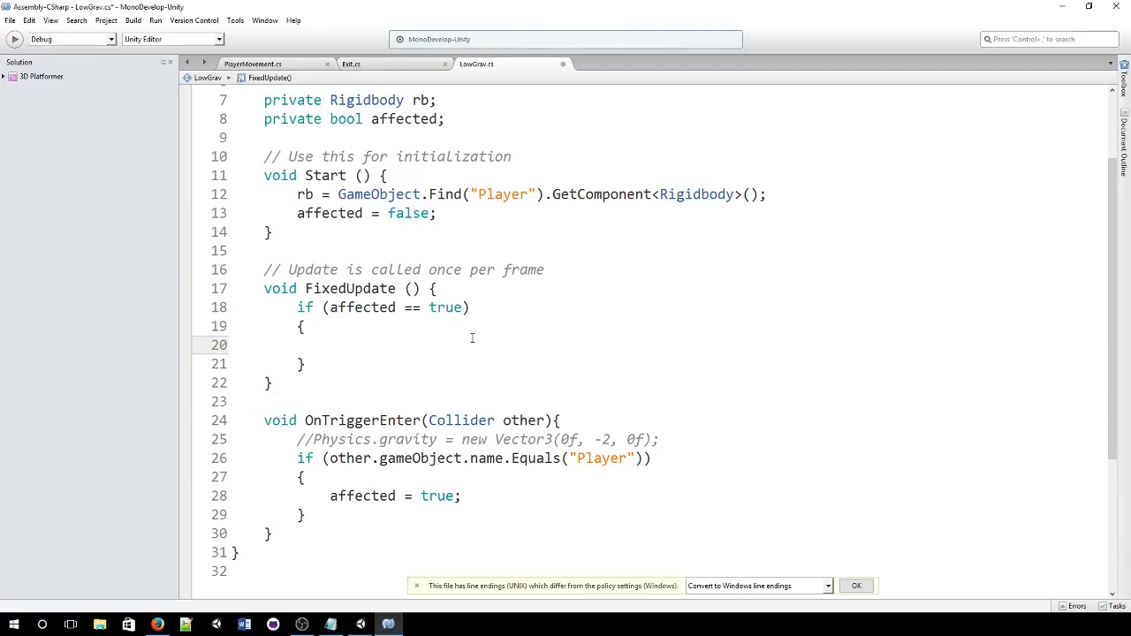
text(rb.AddForce ()
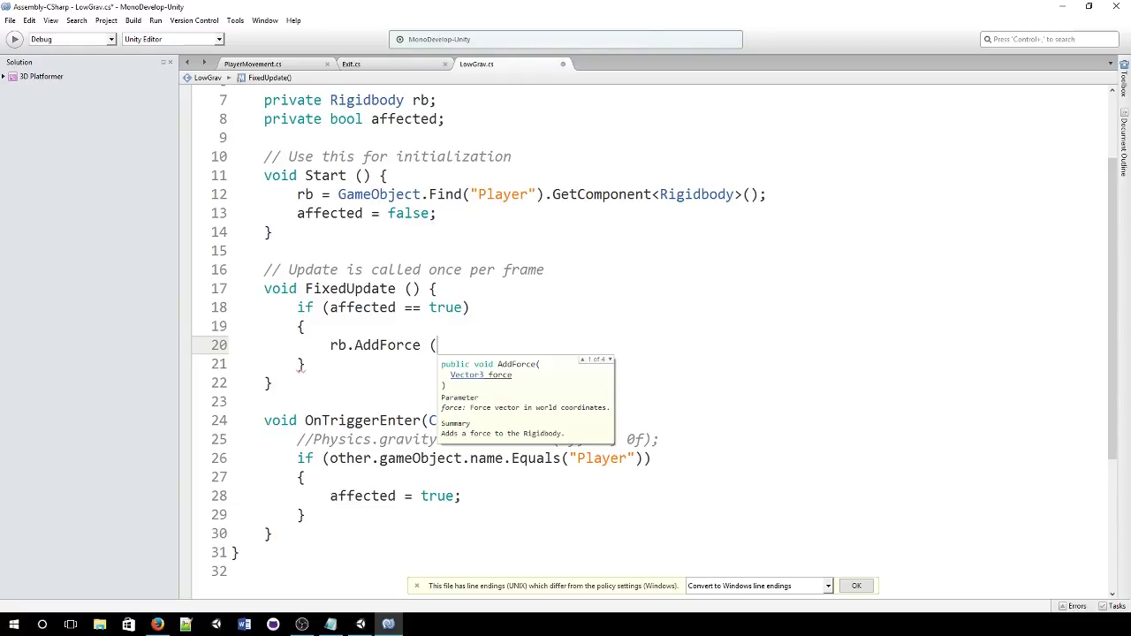
text(new Vec)
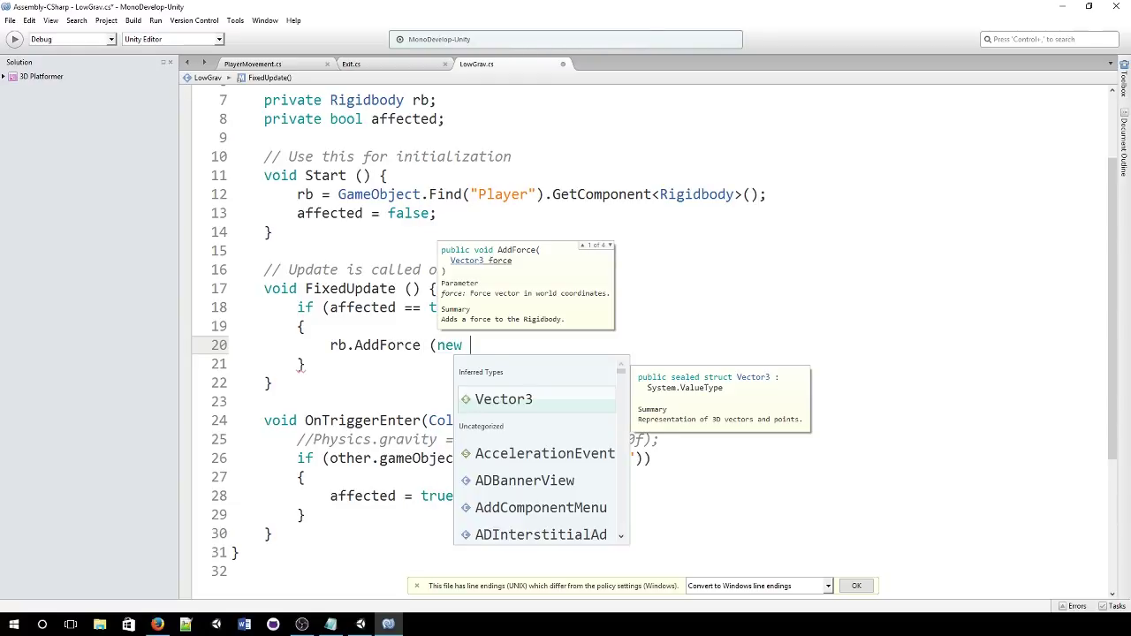
key(Up)
key(Up)
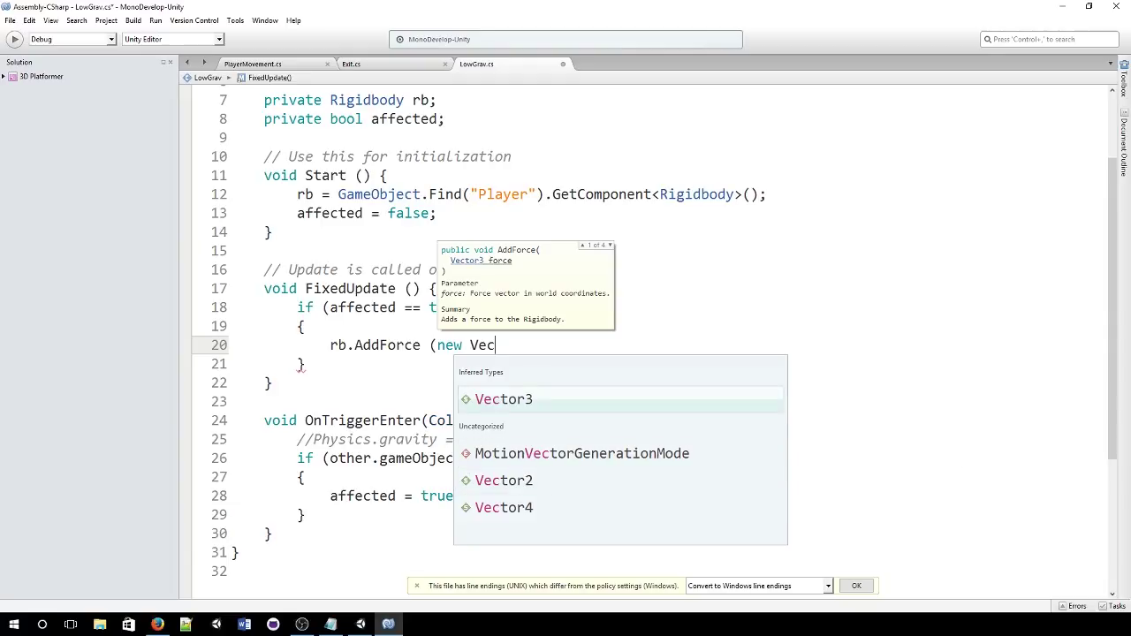
key(Return)
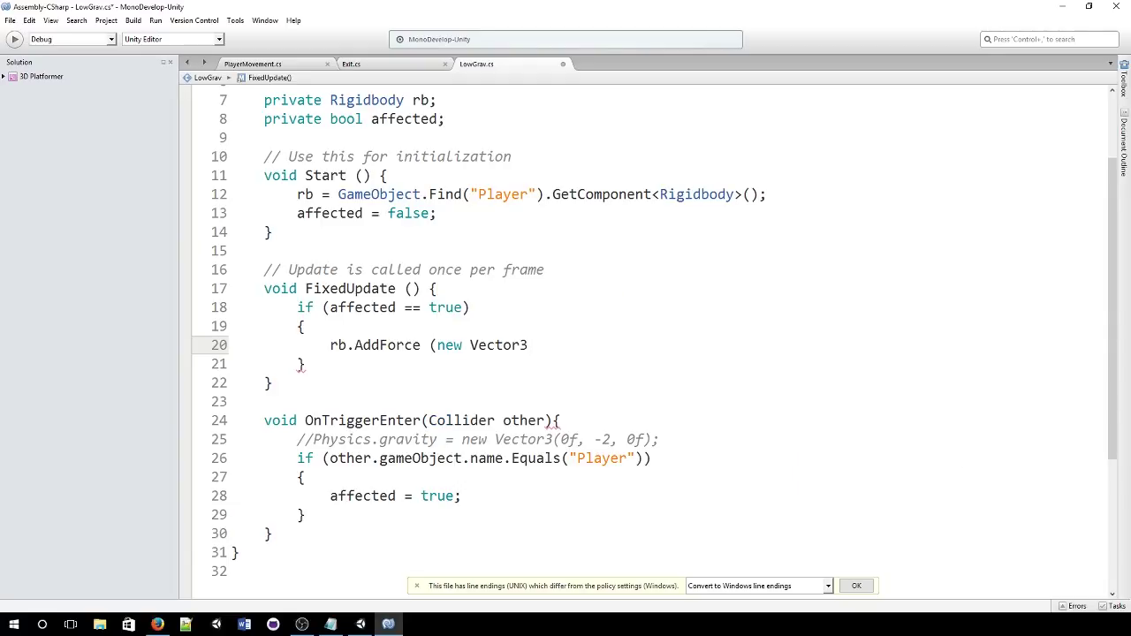
text((0f, )
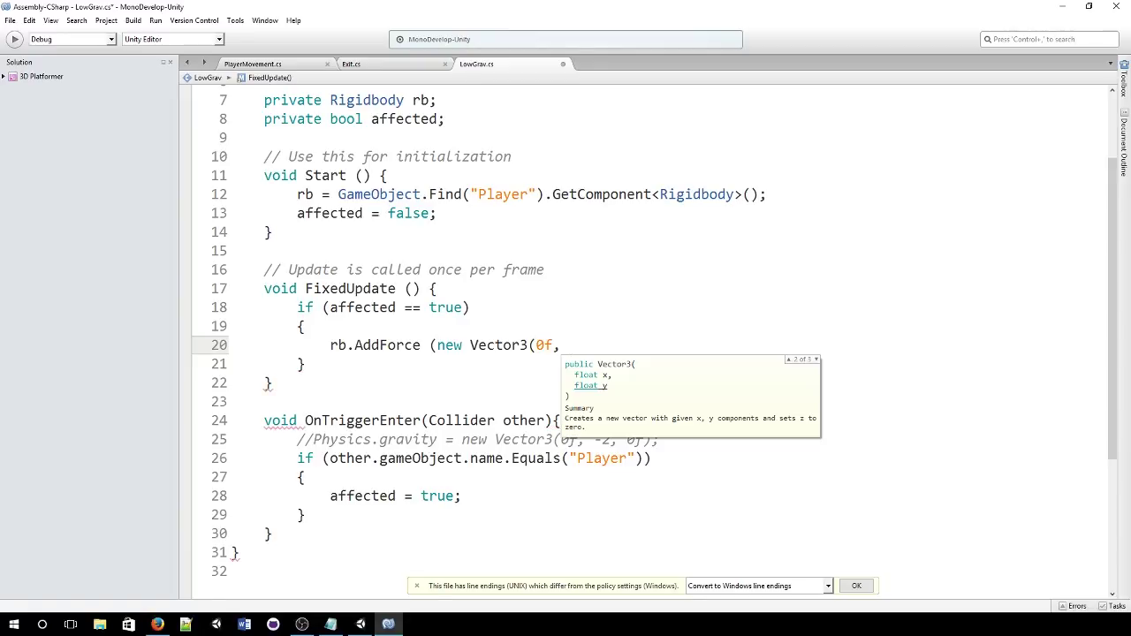
text(7.8)
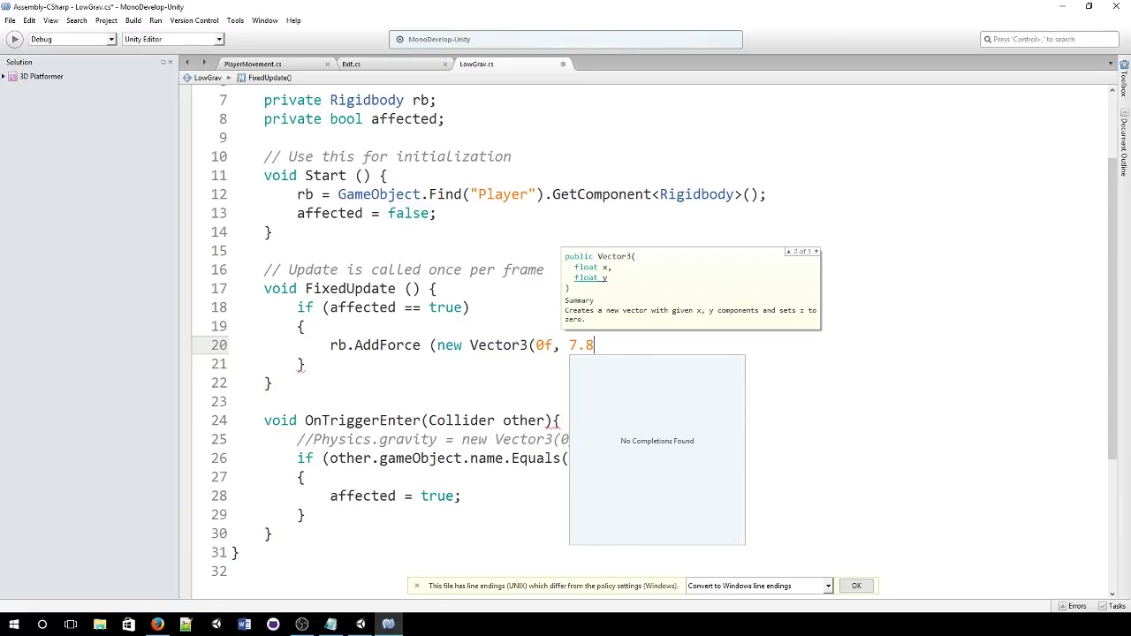
text(f)
text(, 0)
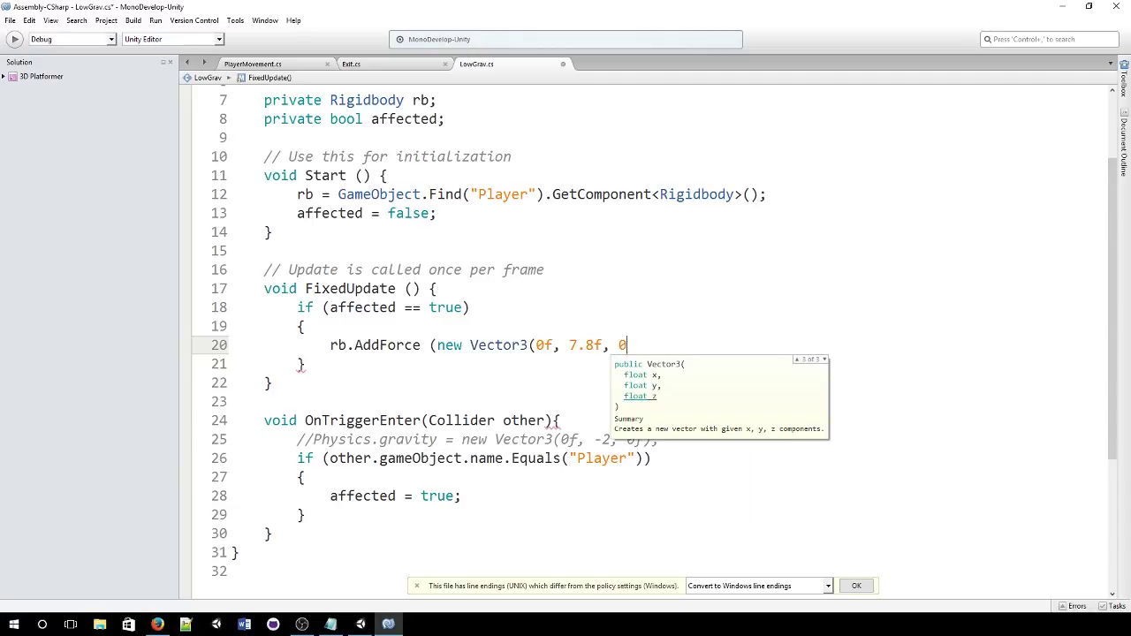
text(f),)
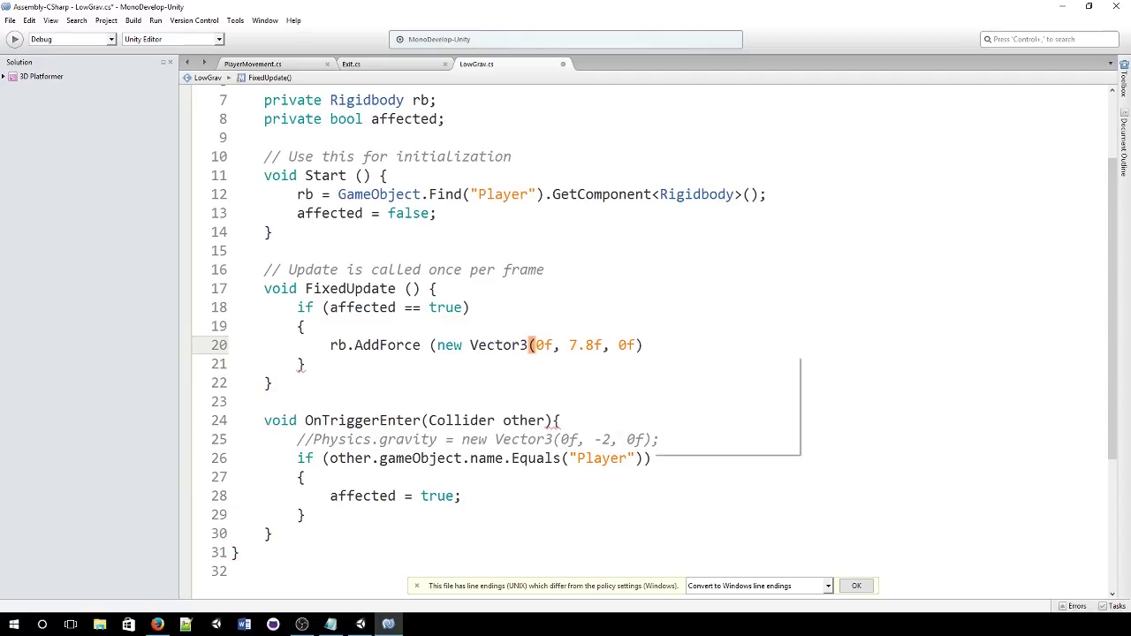
text( For)
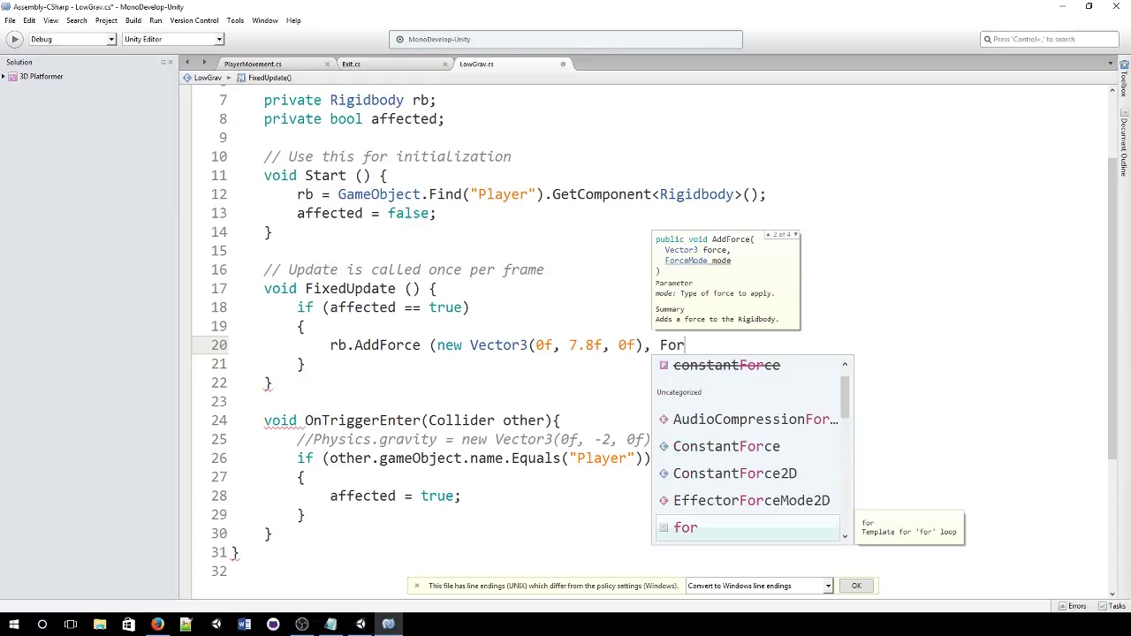
text(cem)
key(Return)
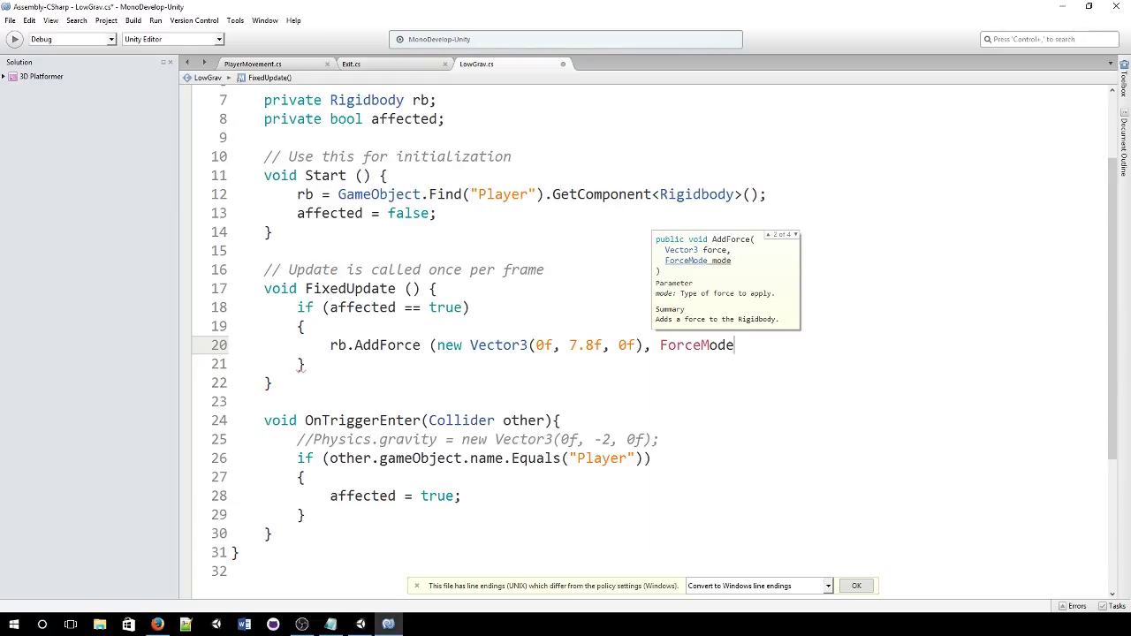
text(.Acc)
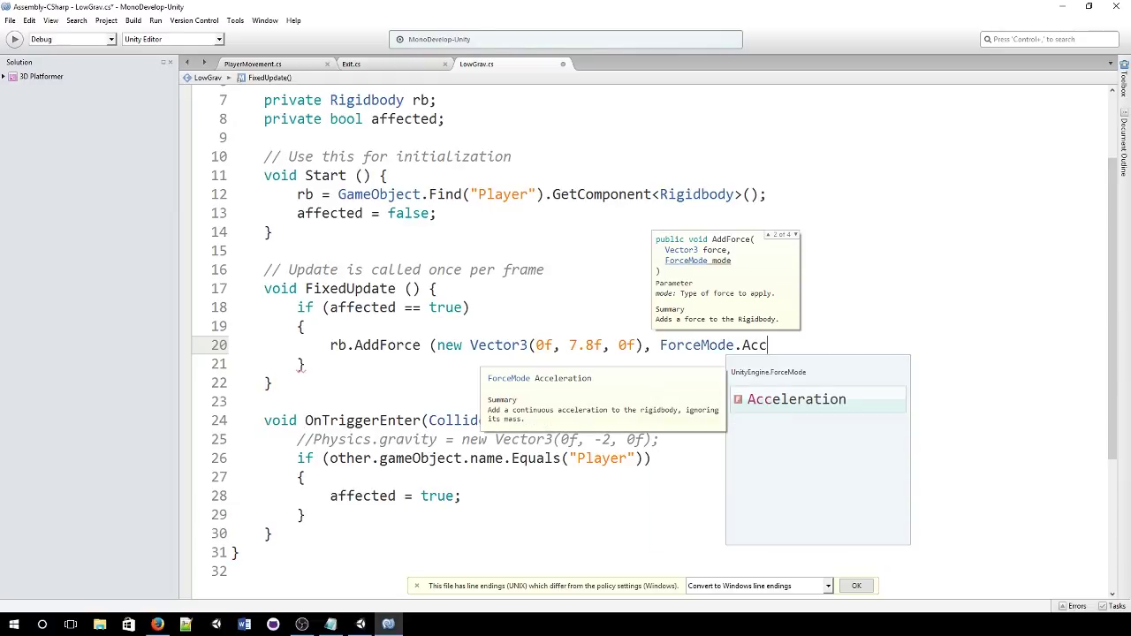
key(Return)
text();)
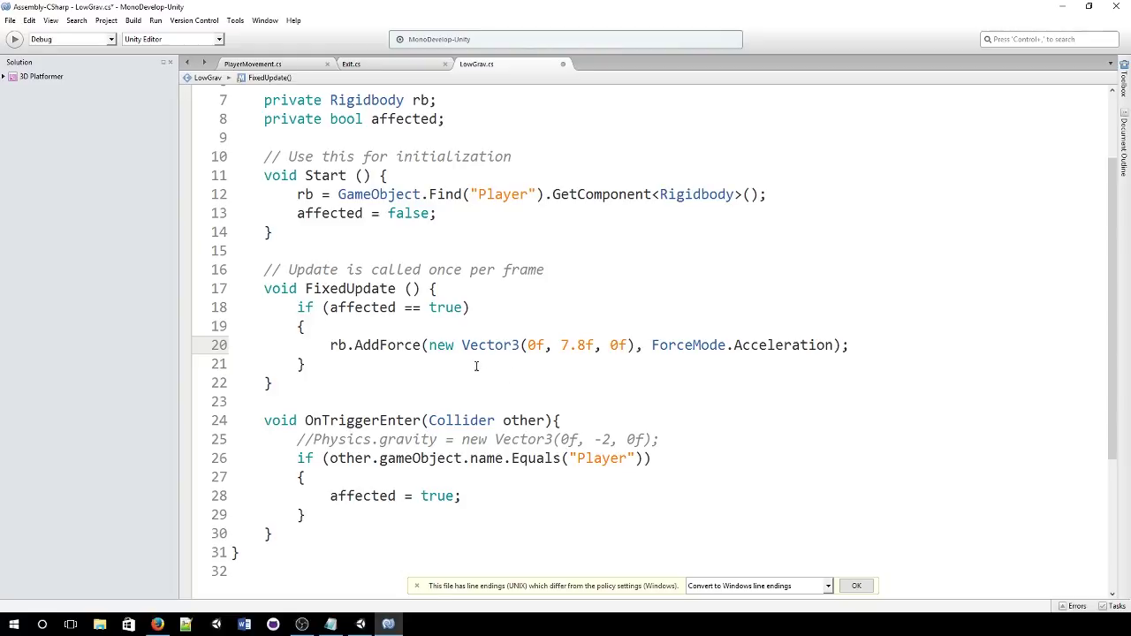
drag(595, 439, 613, 439)
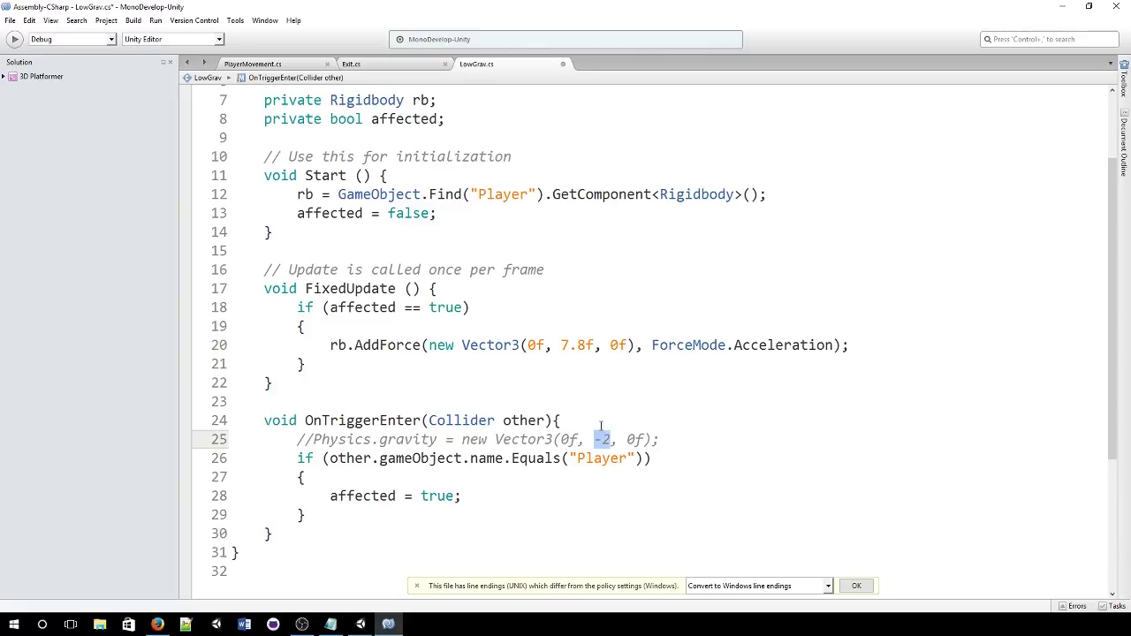
- Deselect the -2 value in the commented-out gravity line
click(603, 421)
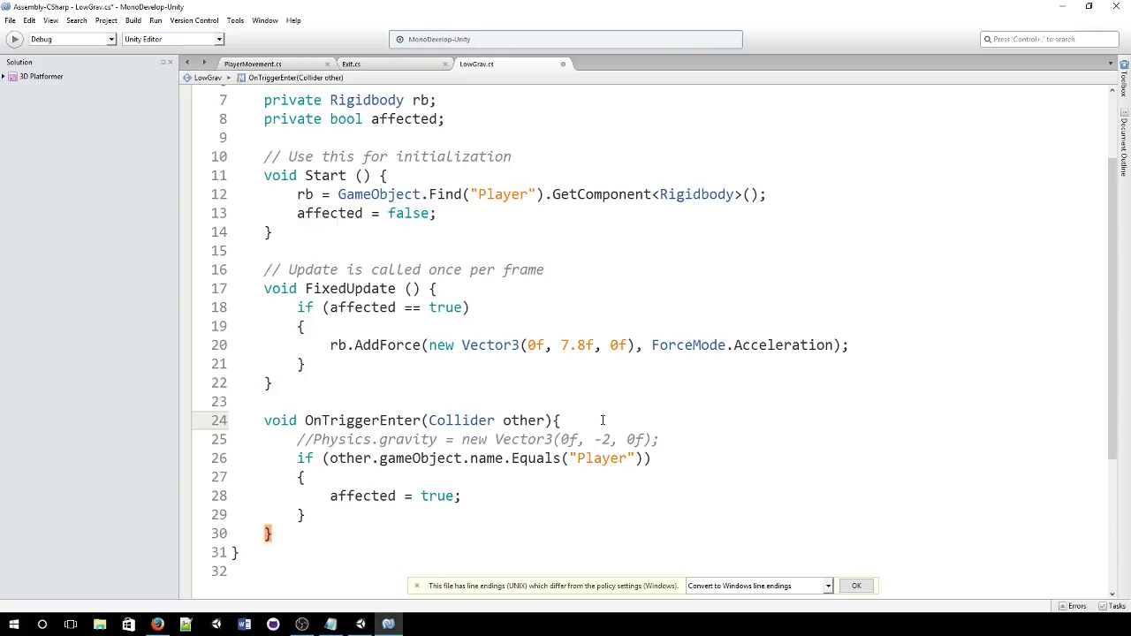
- Add an empty void OnTriggerExit(Collider other) method below OnTriggerEnter
scroll(533, 400, down, 2)
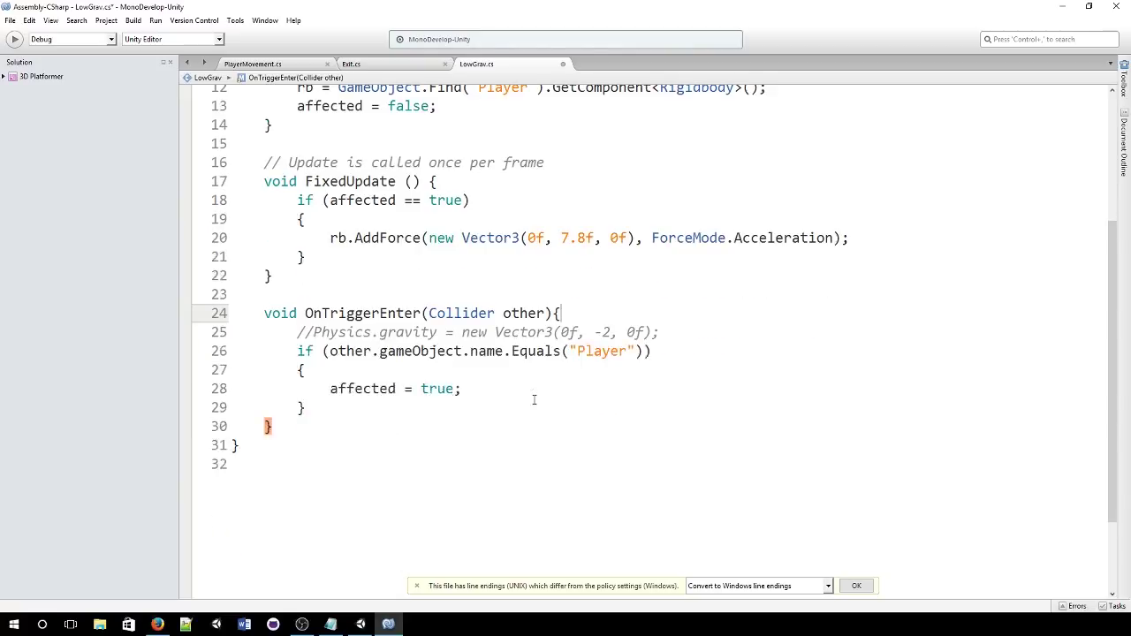
click(308, 432)
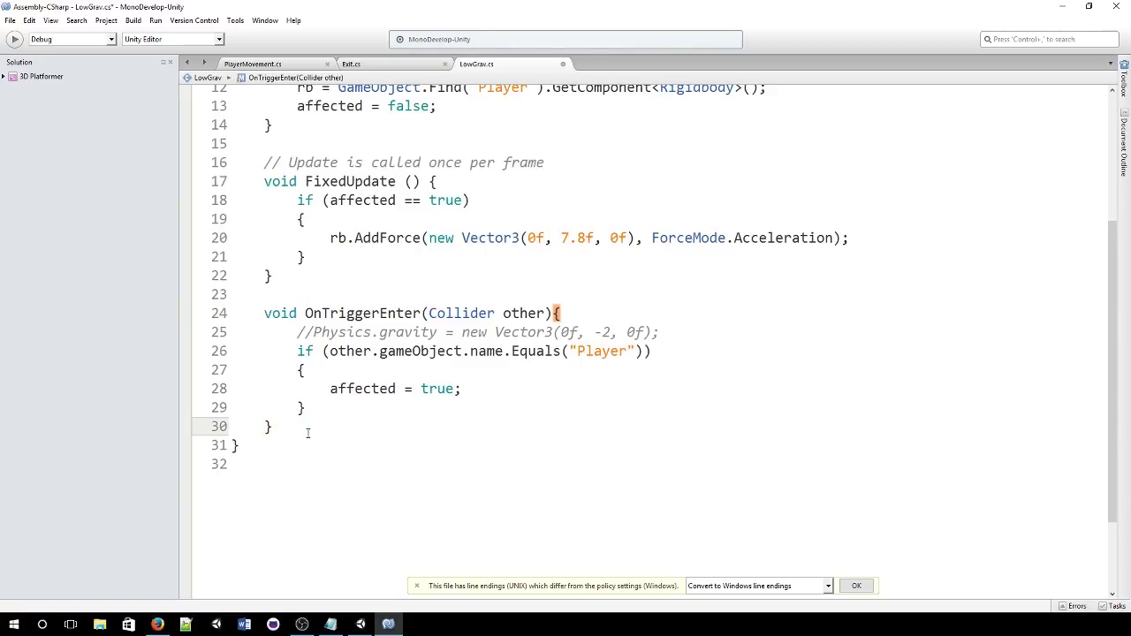
key(Return)
key(Return)
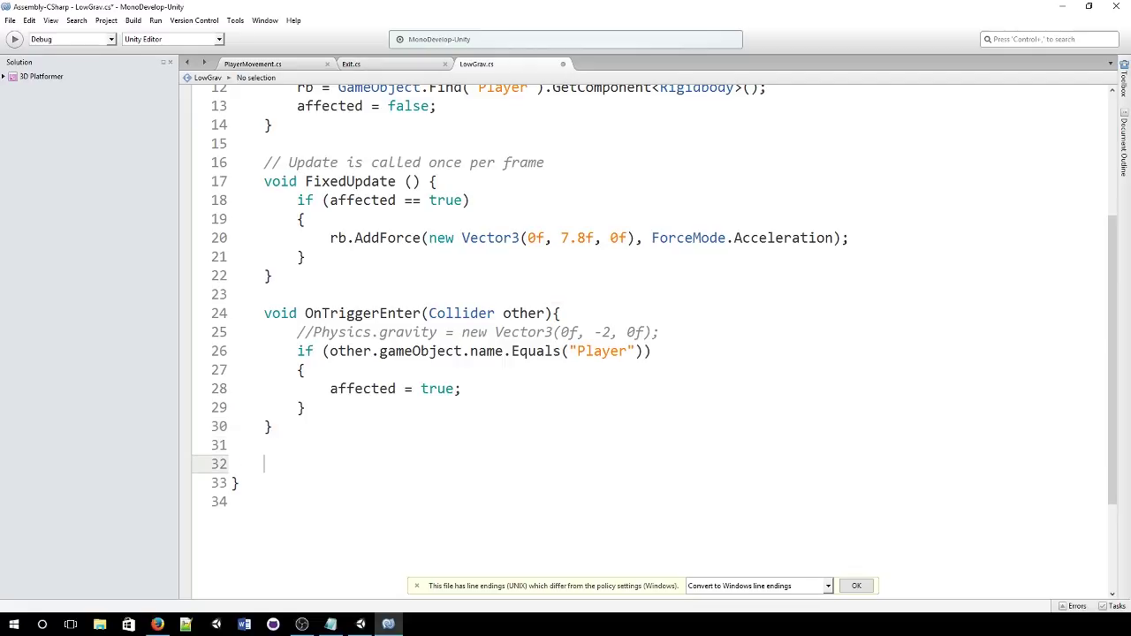
text(void OnTrigg)
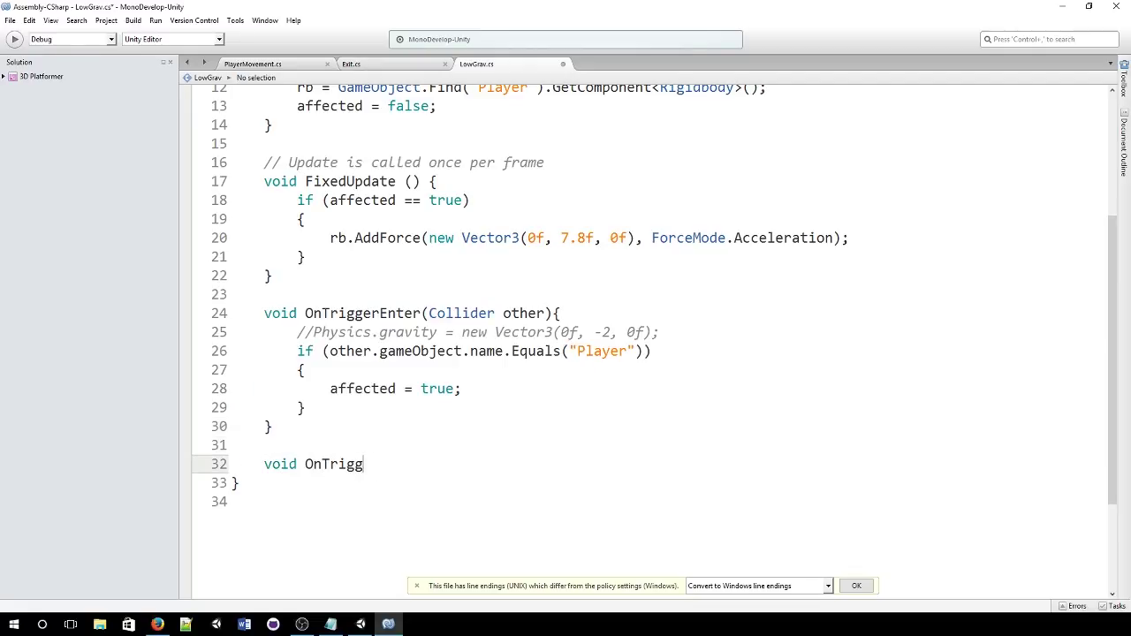
text(erExit(Collider)
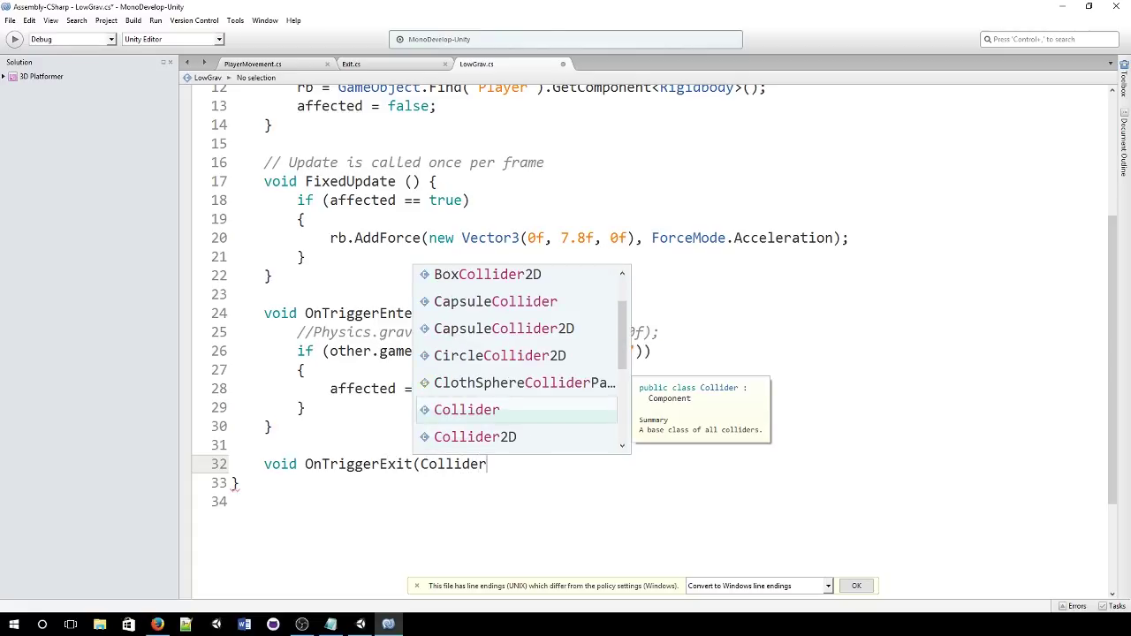
text( other))
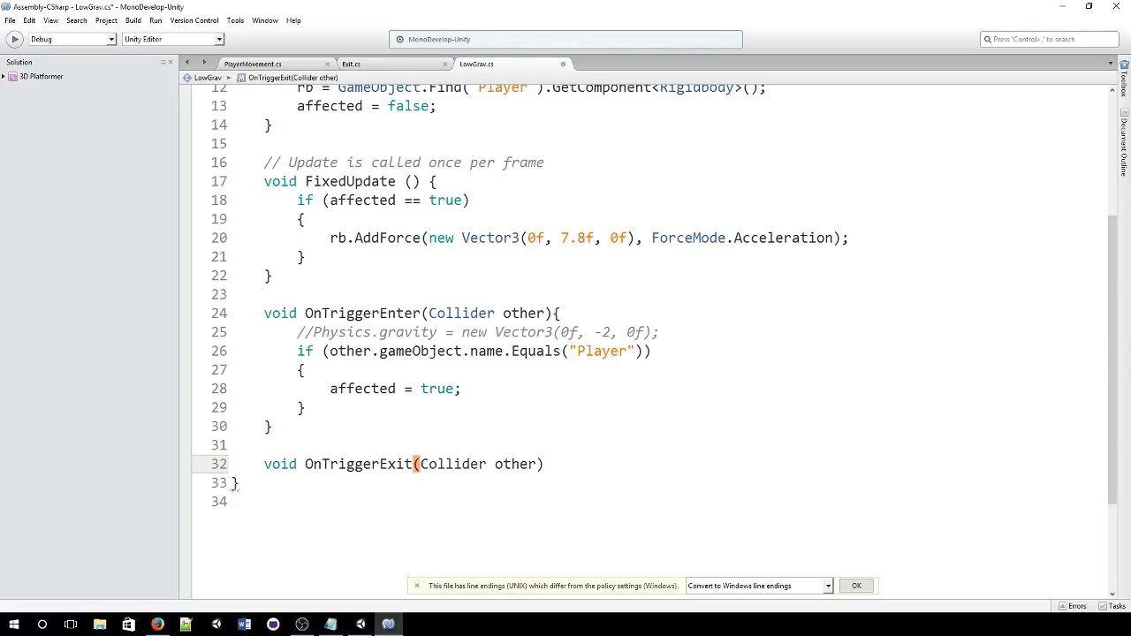
text({)
key(Return)
key(Return)
text(})
click(297, 483)
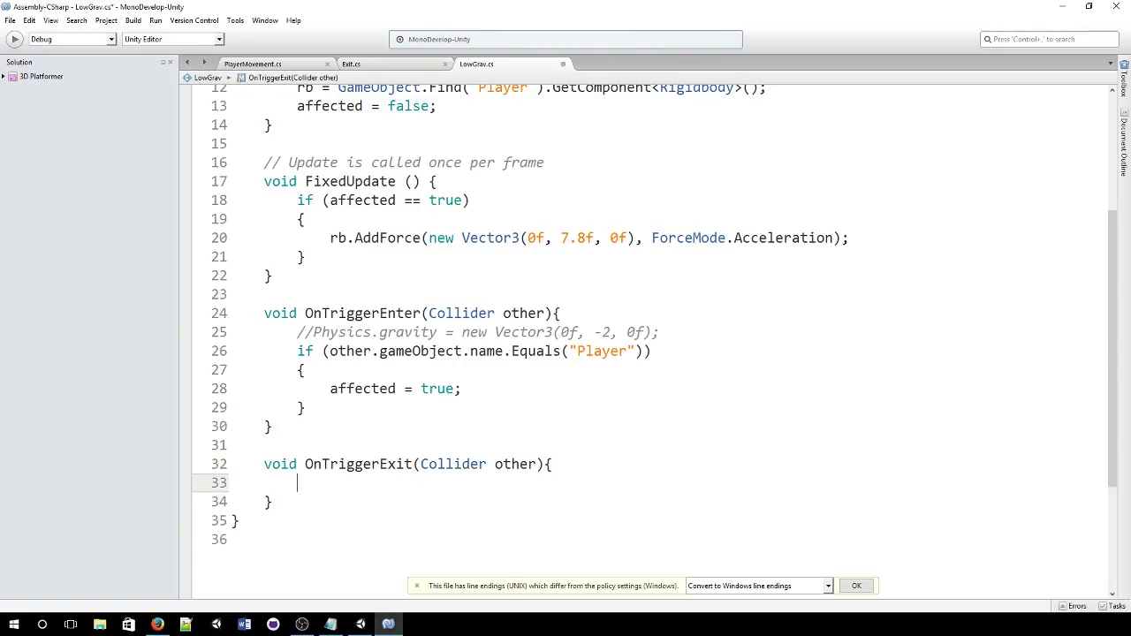
- Paste the Player if-block into OnTriggerExit and change affected = true to false
text(if ()
drag(294, 351, 310, 409)
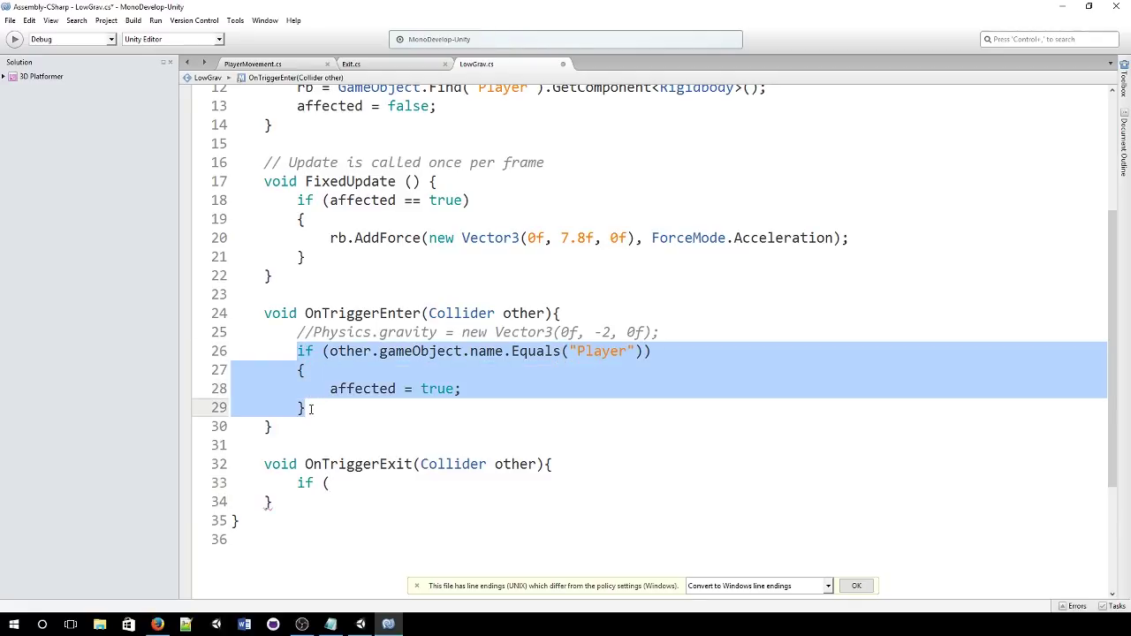
key(ctrl+c)
drag(297, 483, 330, 483)
key(ctrl+v)
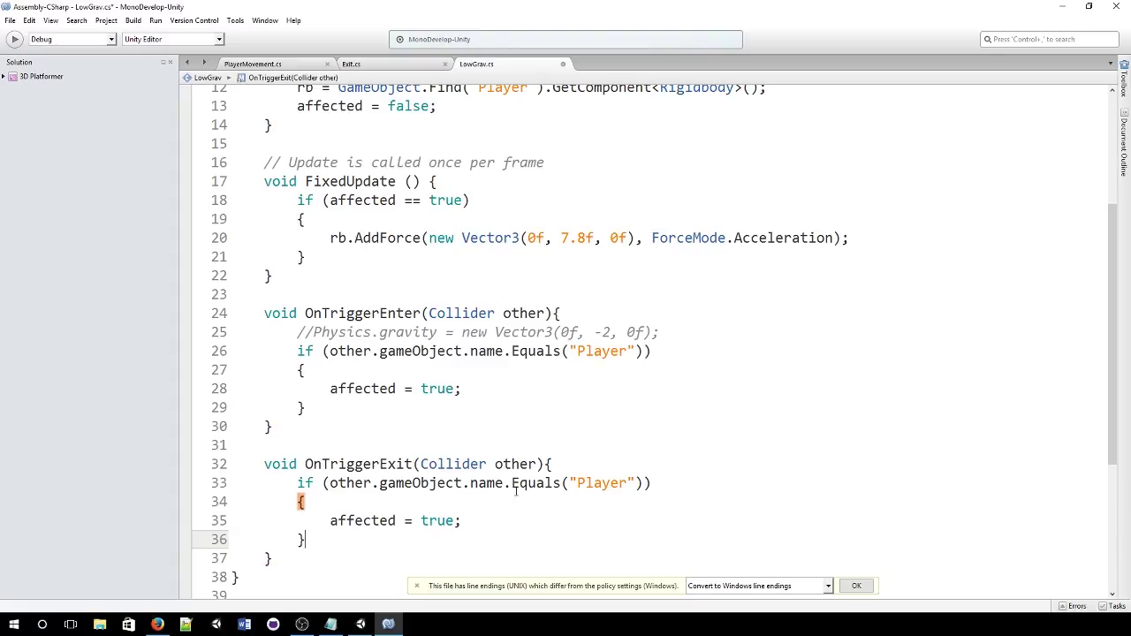
mouse_move(447, 527)
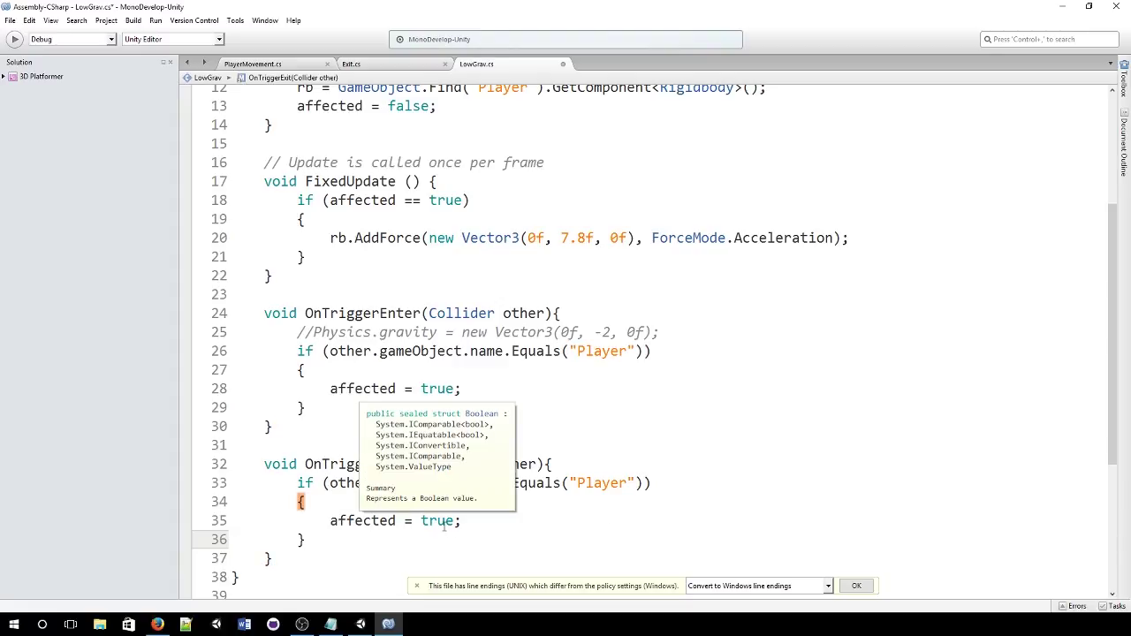
double_click(442, 522)
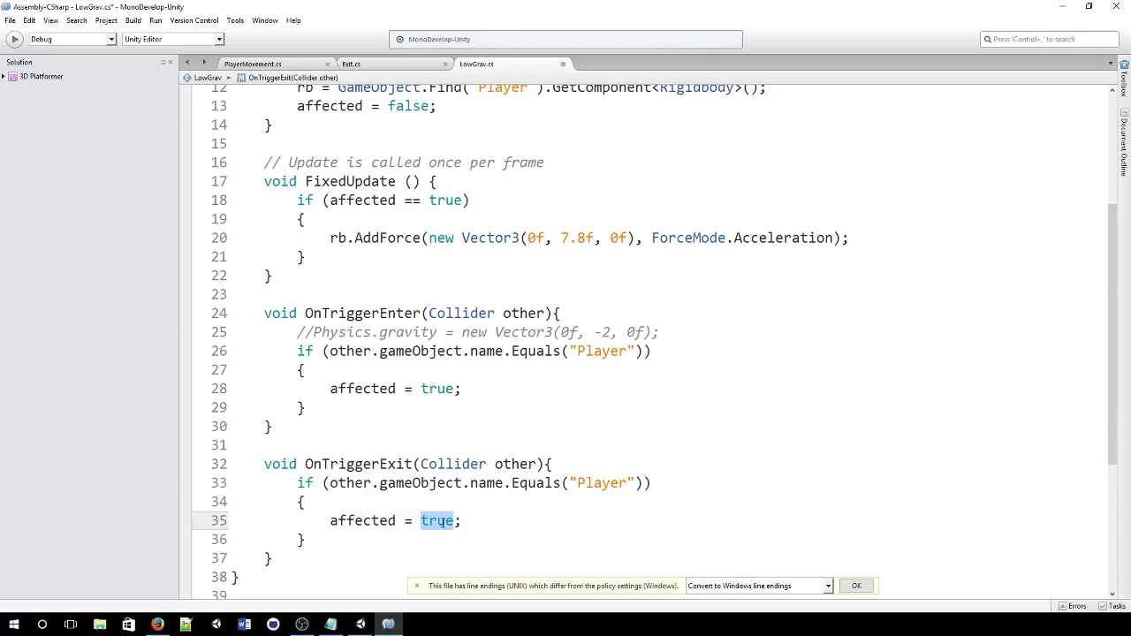
text(false)
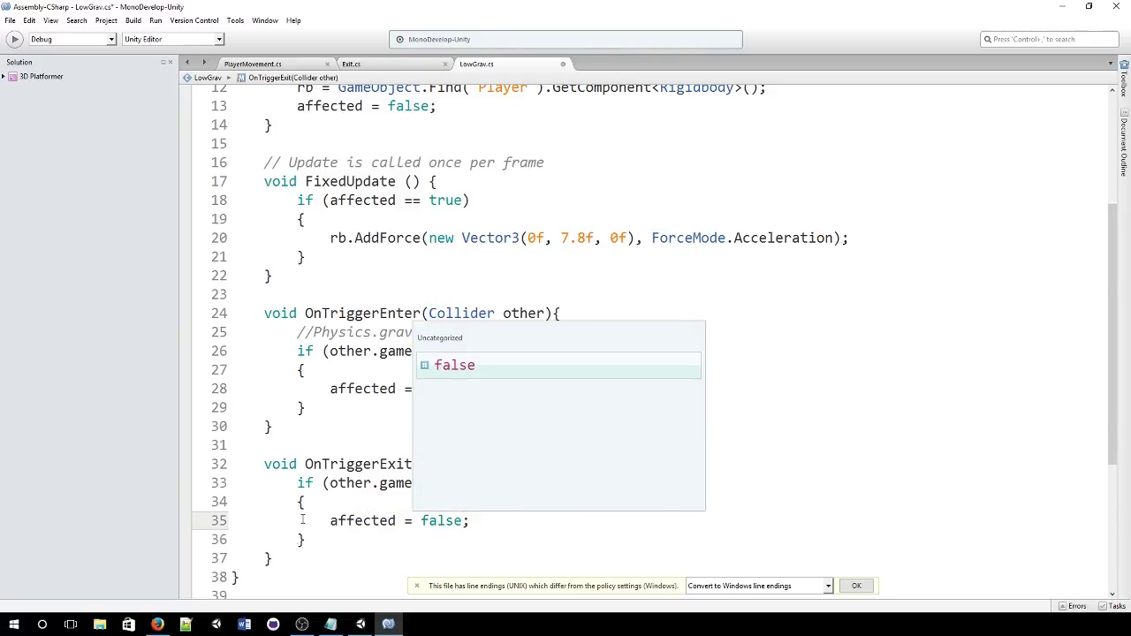
key(Escape)
- Glance at the Exit.cs script, then return to the gravity line in LowGrav.cs
click(415, 464)
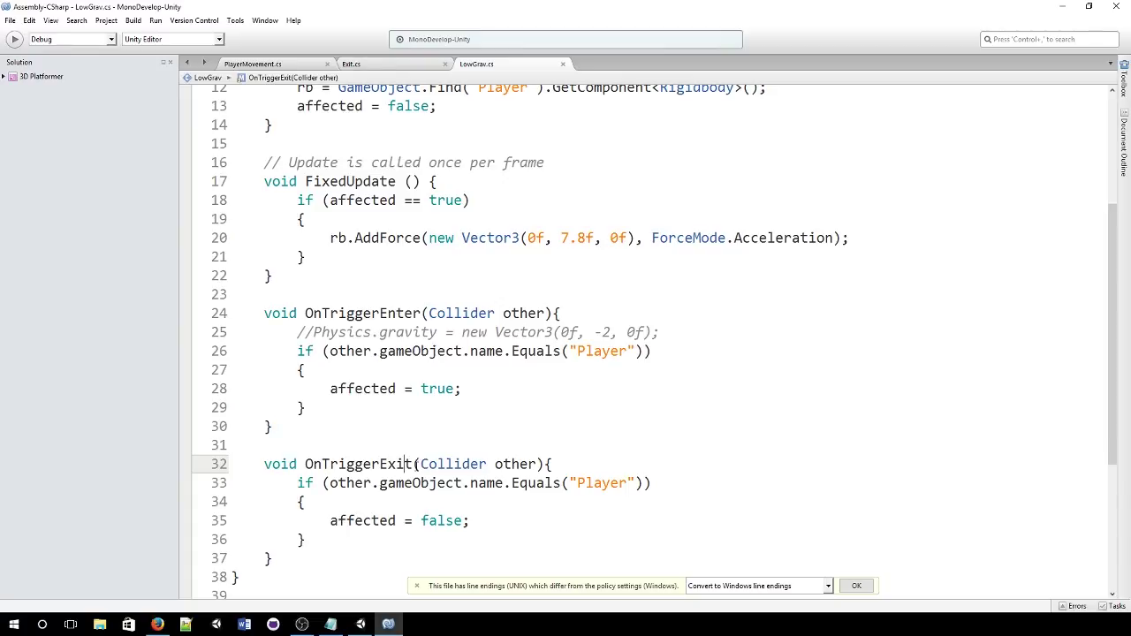
click(358, 67)
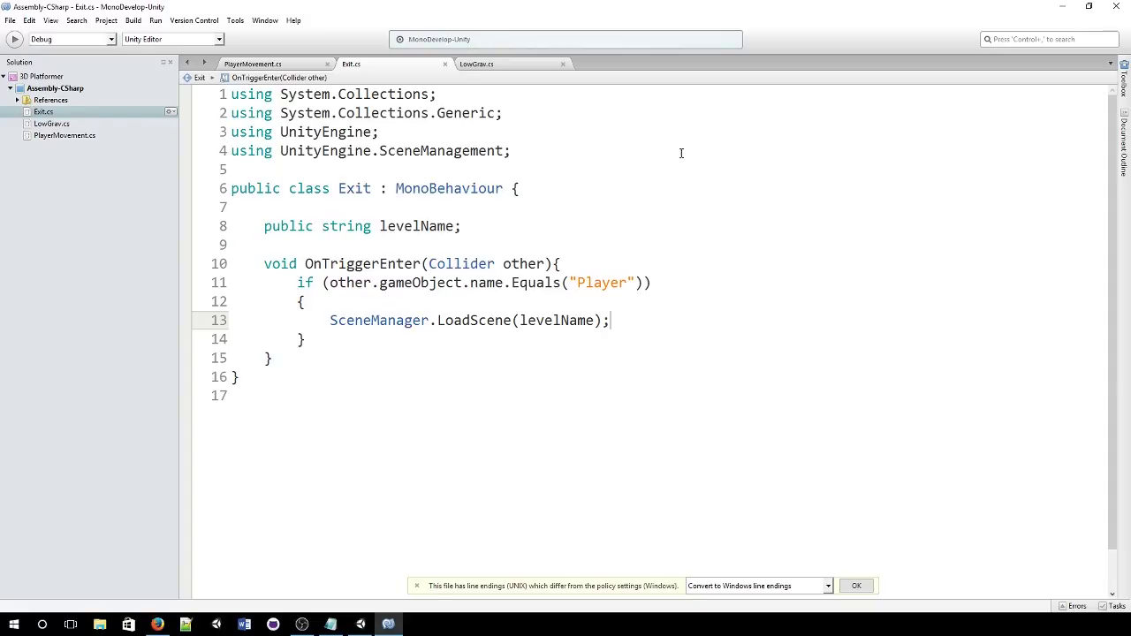
click(496, 68)
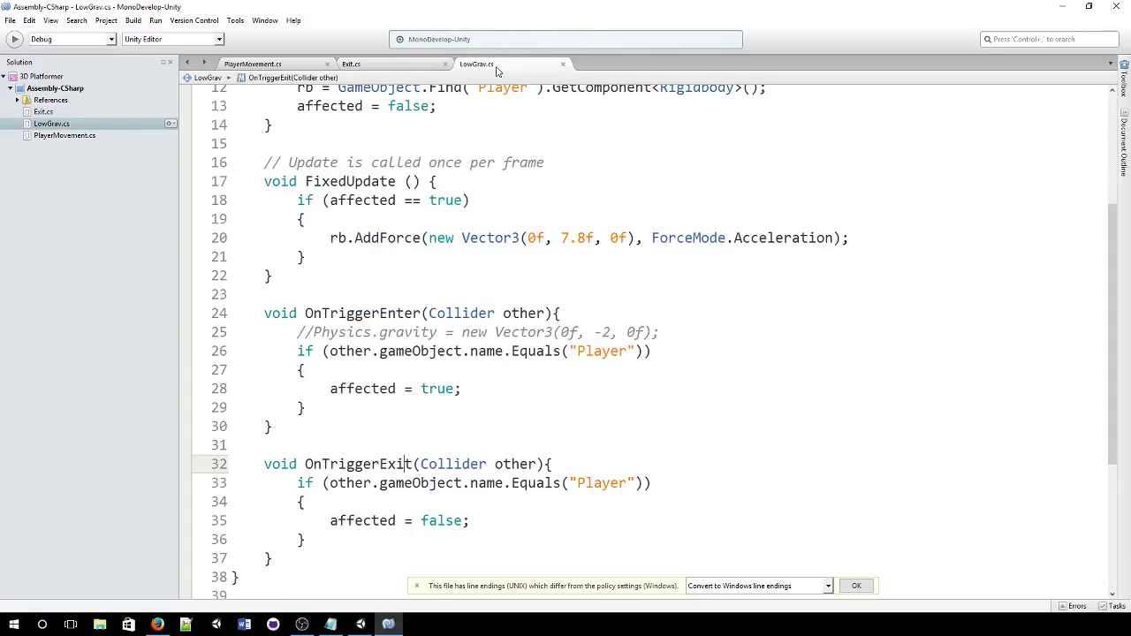
click(621, 331)
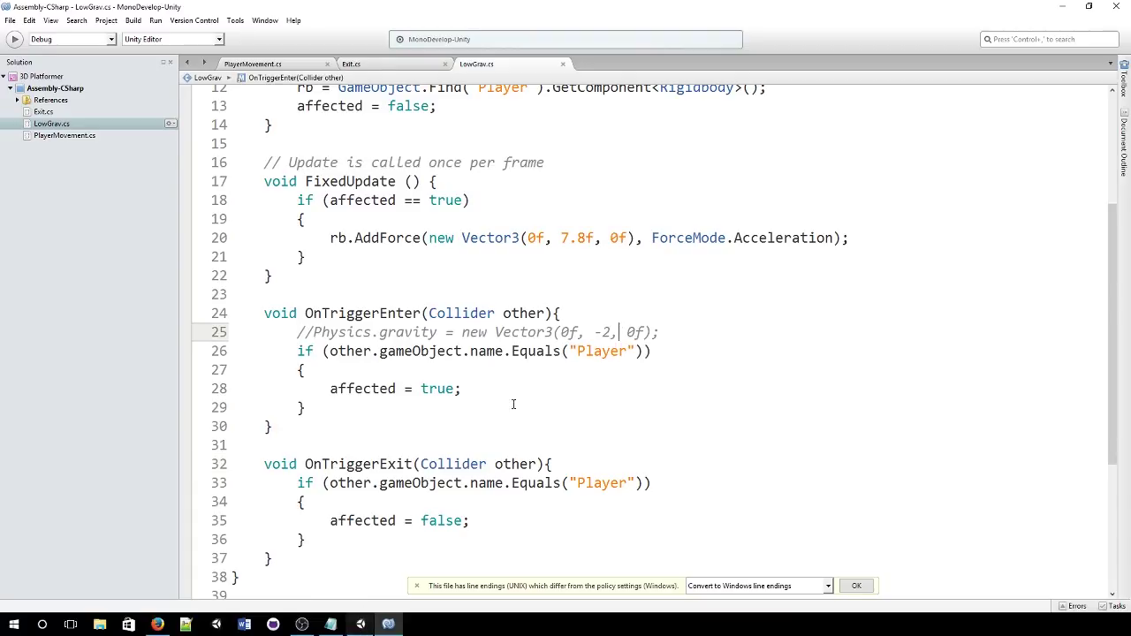
scroll(527, 399, up, 4)
scroll(530, 399, down, 4)
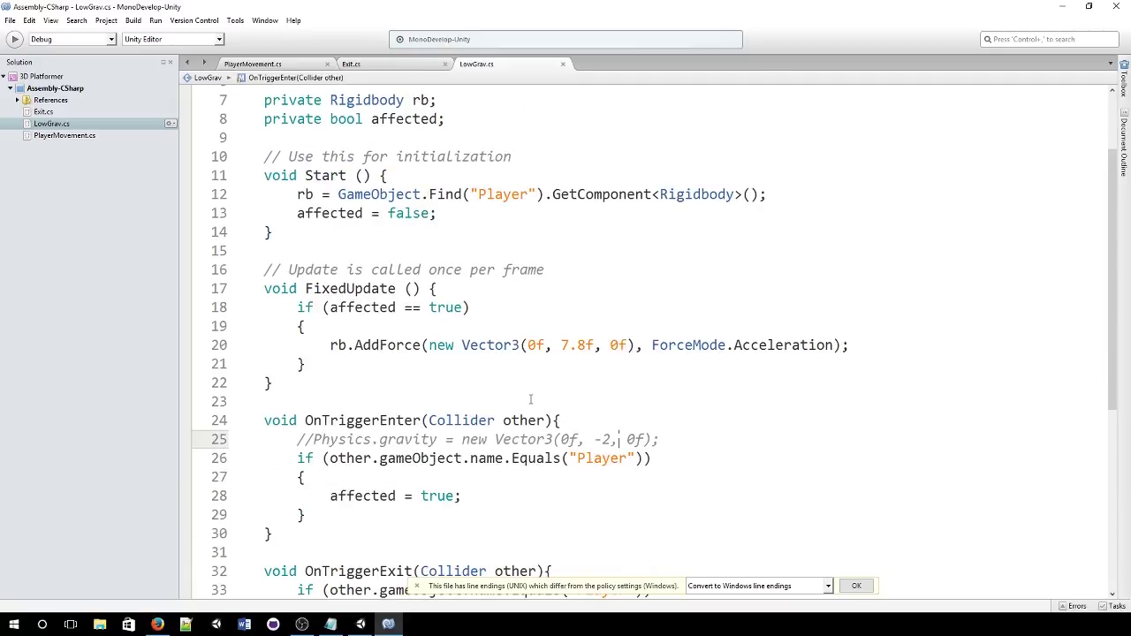
- Attach the LowGrav script to the LowGravZone cube in Unity
click(362, 624)
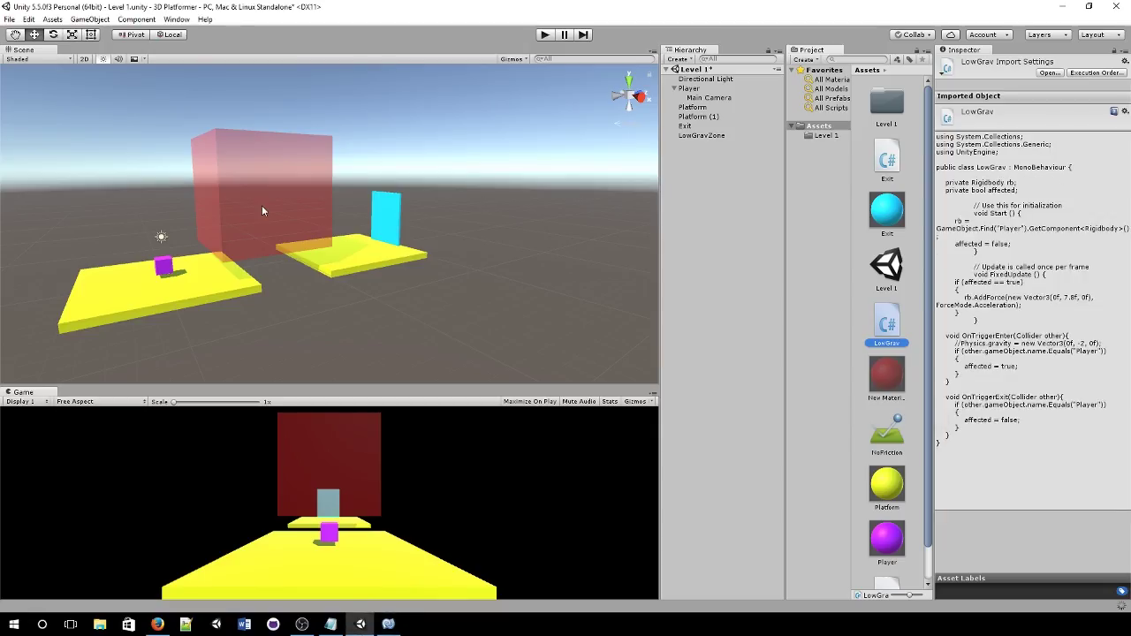
click(261, 211)
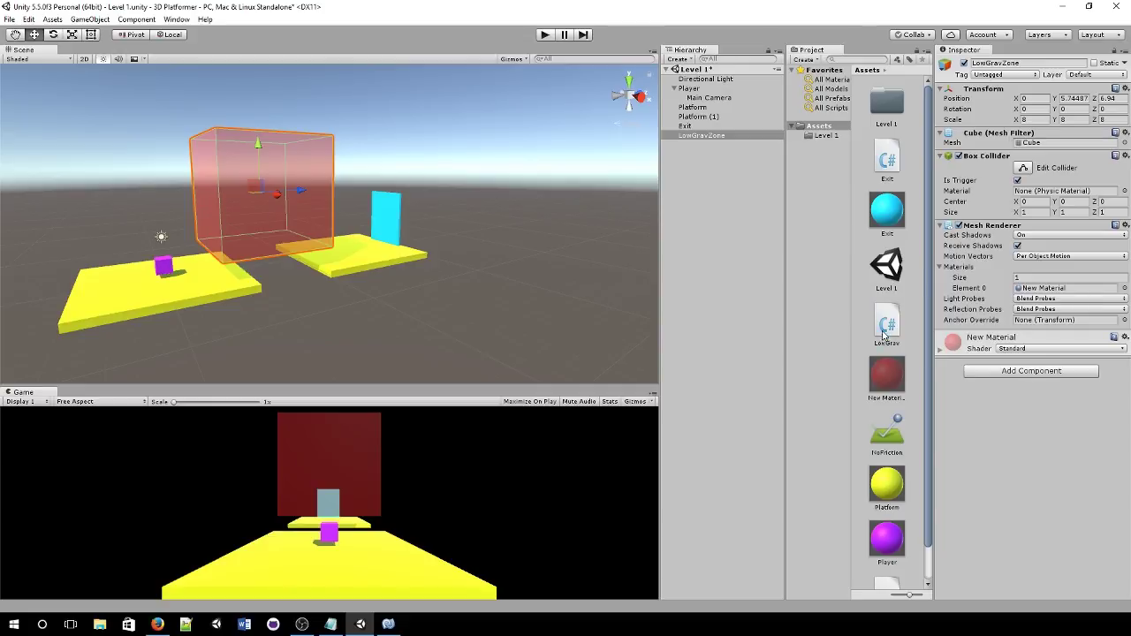
drag(887, 338, 1089, 428)
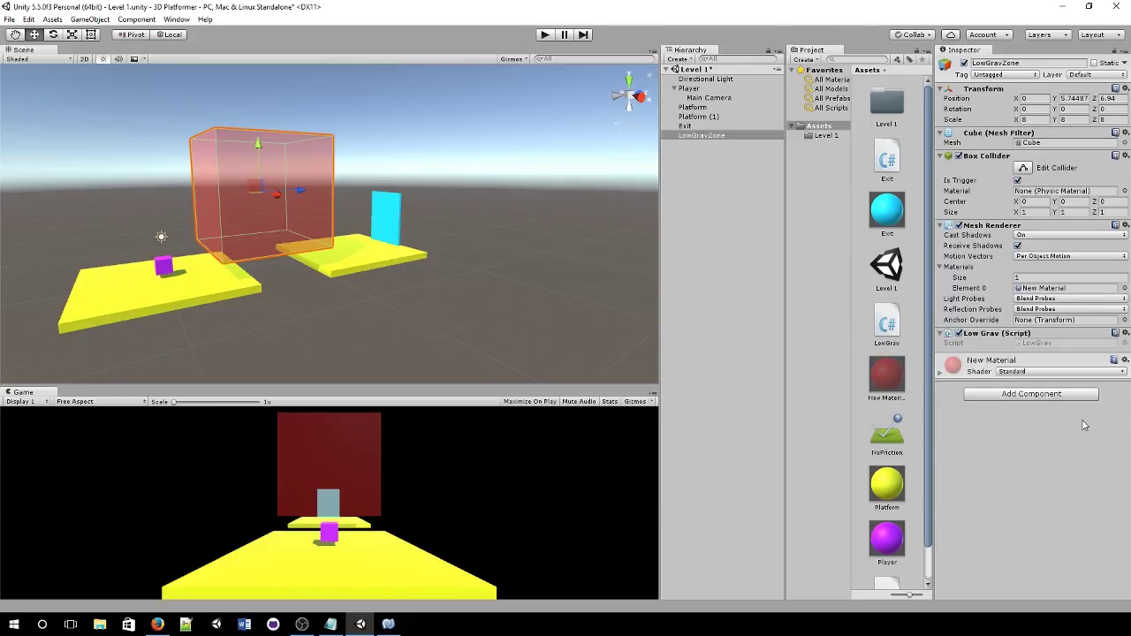
- Play-test the level, moving the player through the low-gravity zone and back twice
click(545, 36)
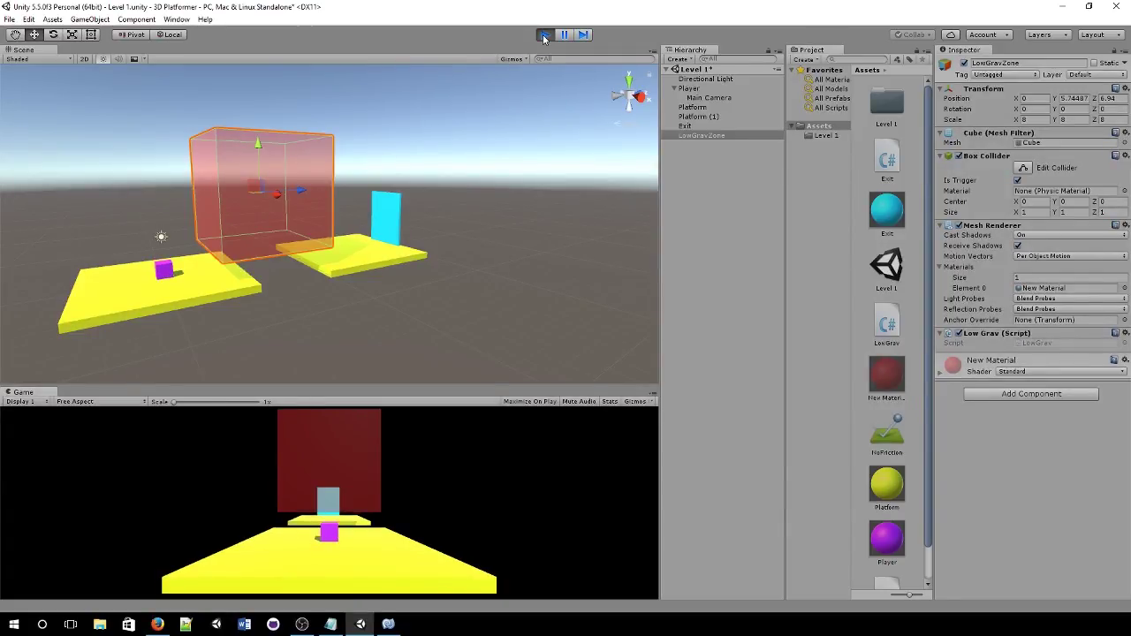
key(space)
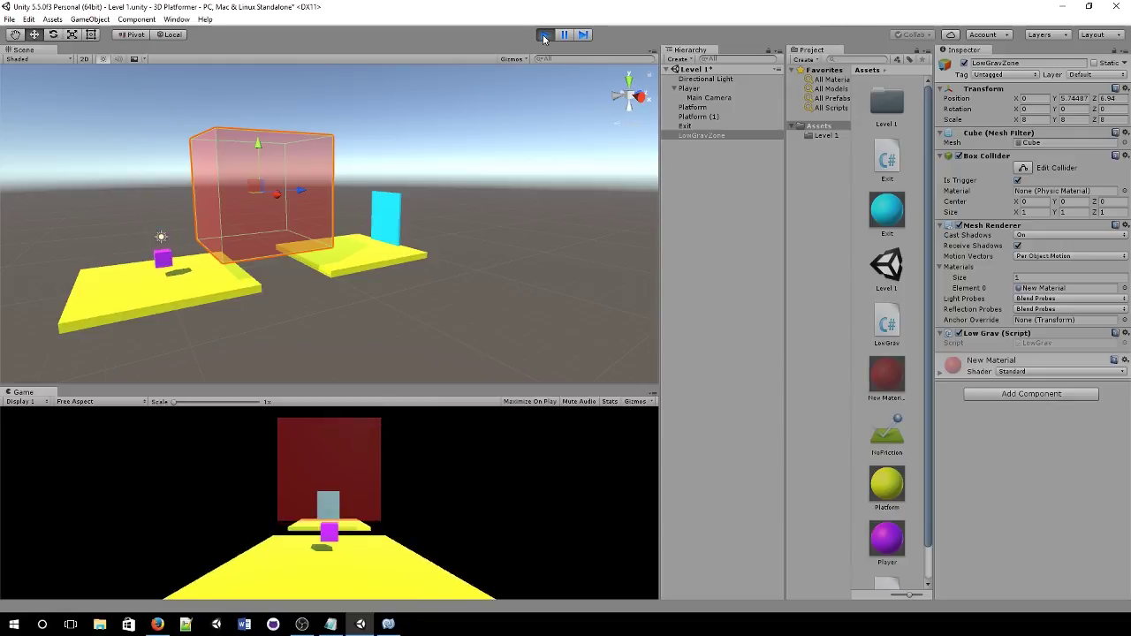
key(Up)
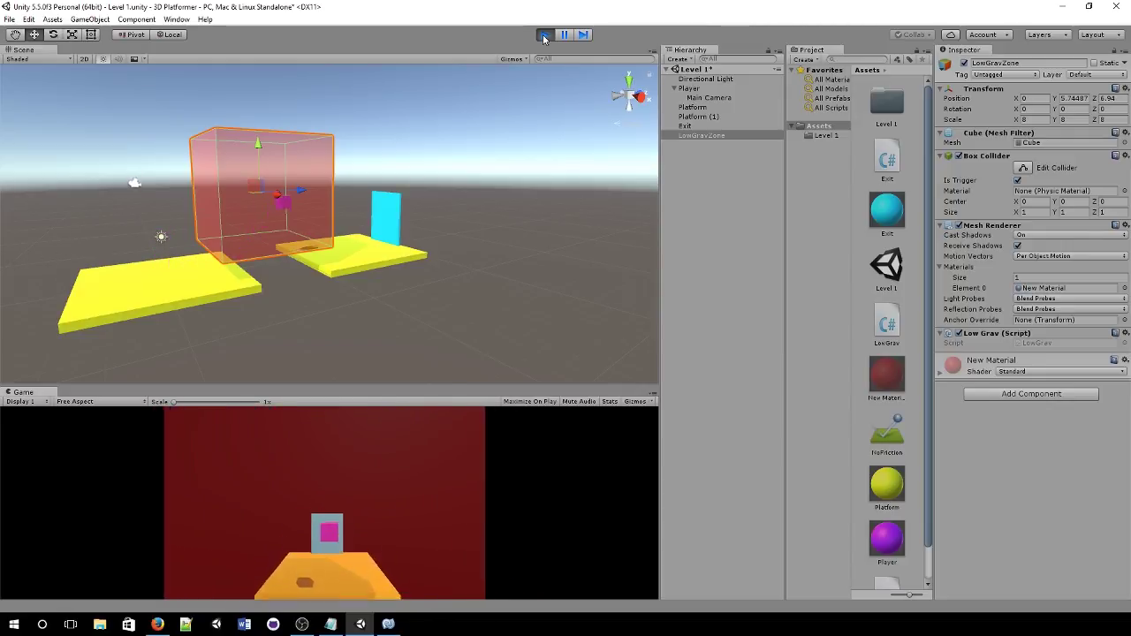
key(Up)
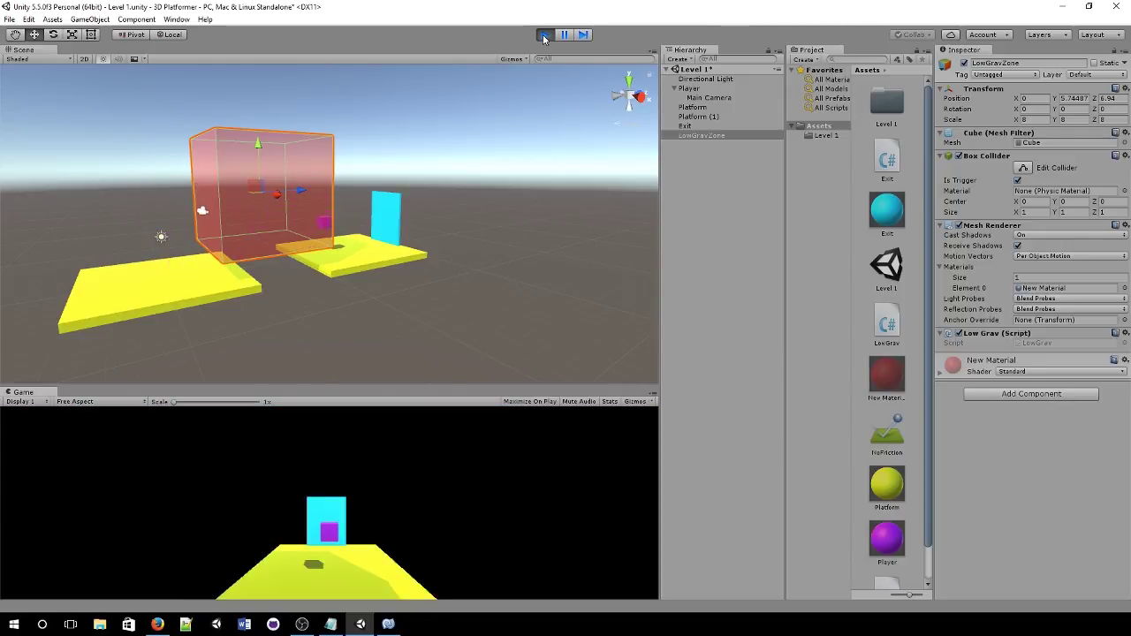
key(Down)
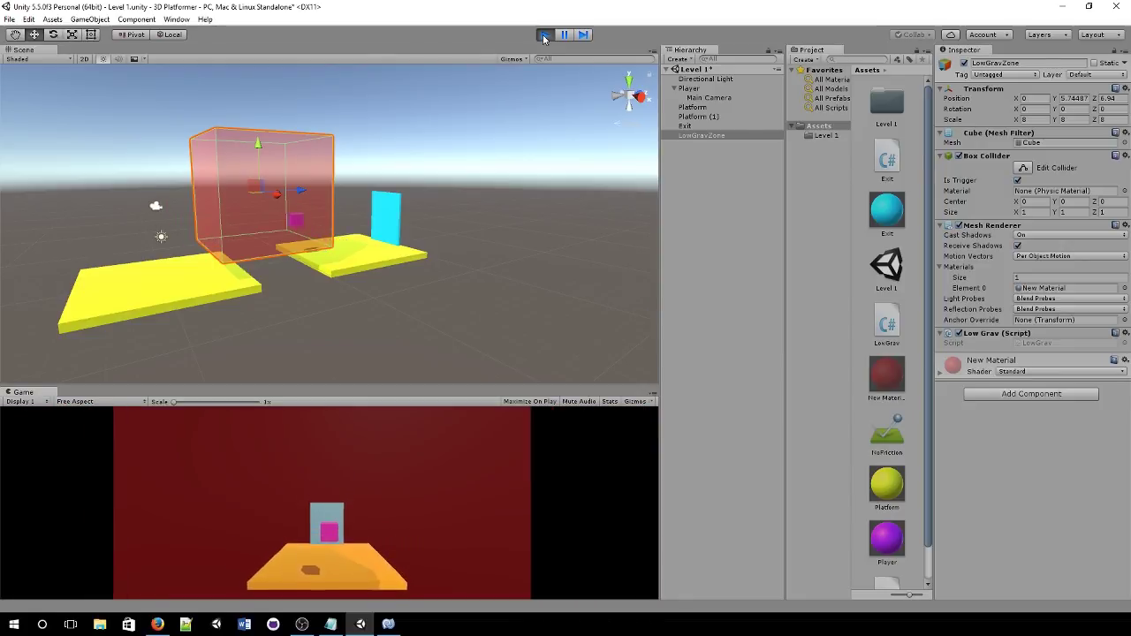
key(Down)
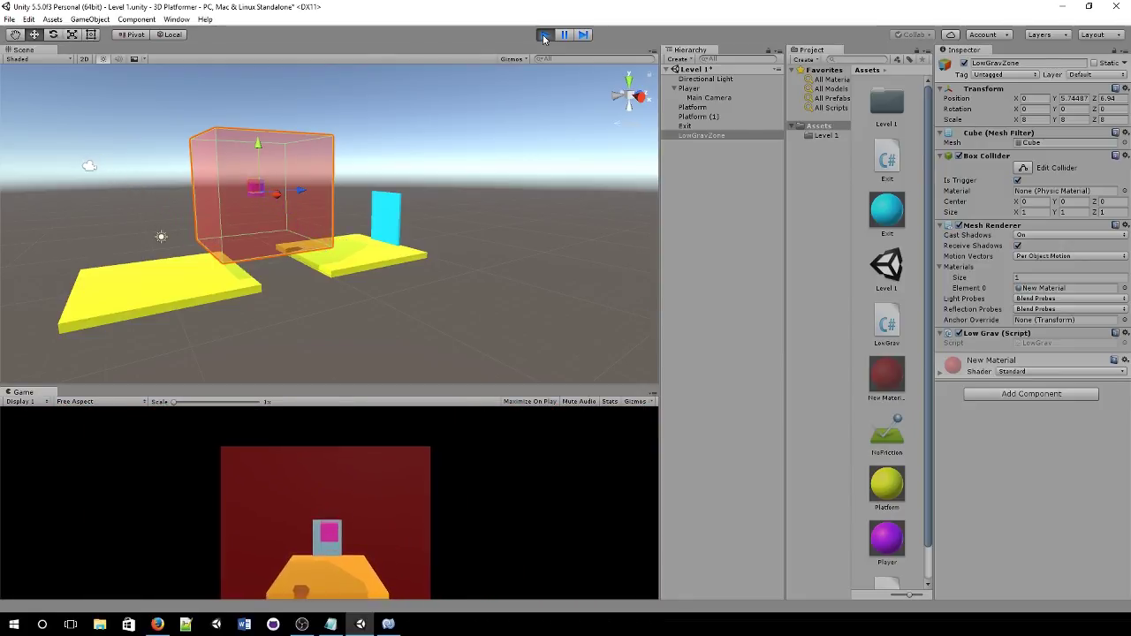
key(Down)
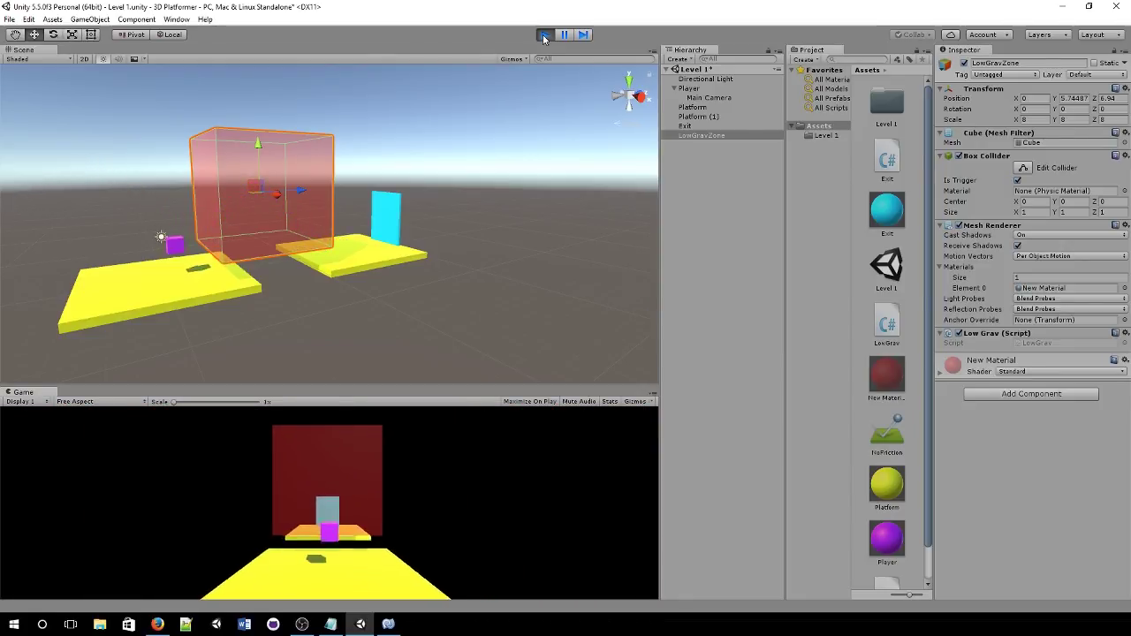
key(Up)
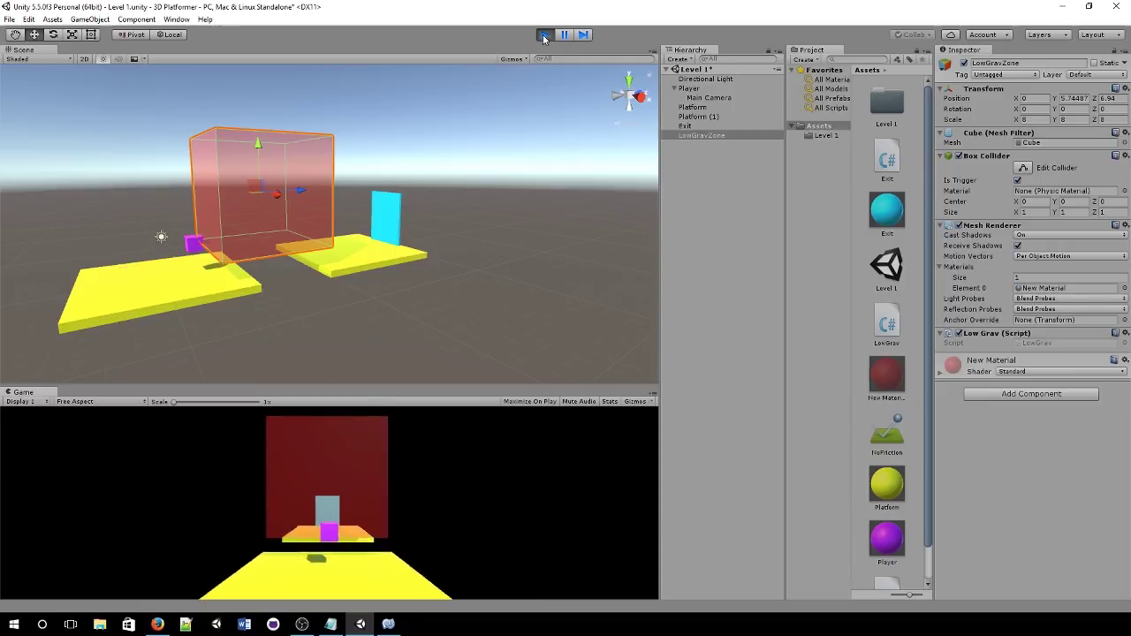
key(Up)
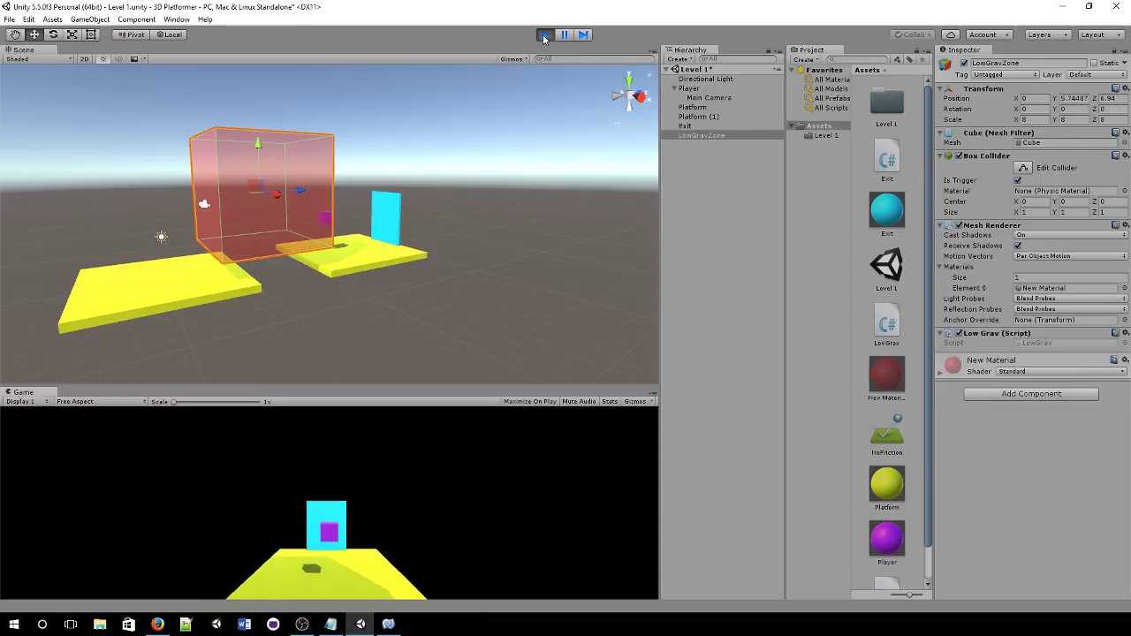
click(544, 36)
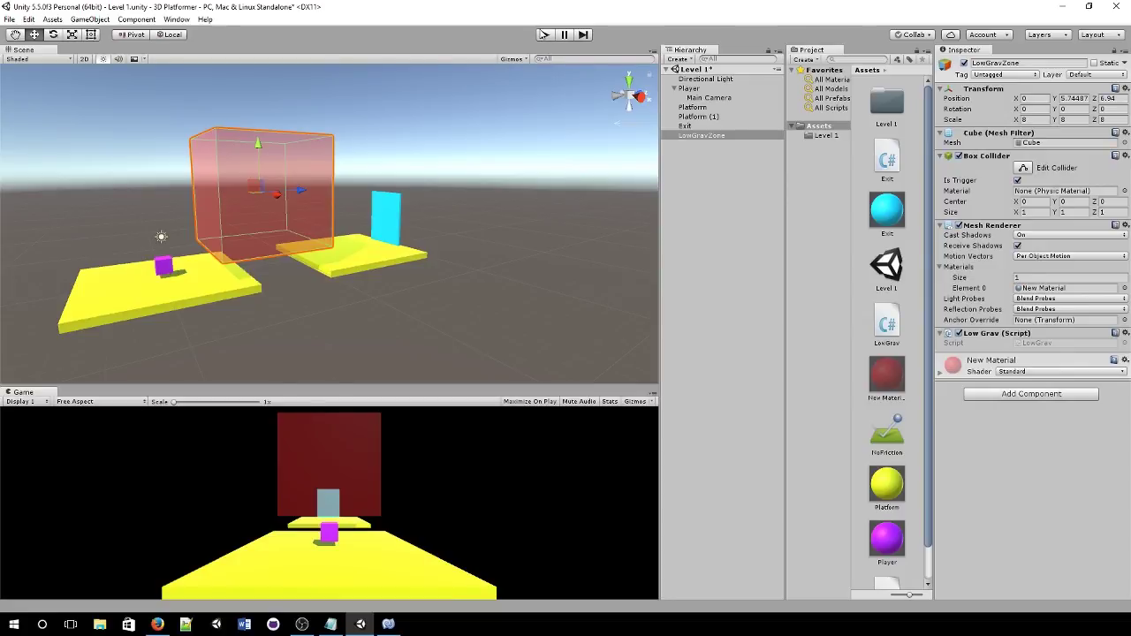
- Lower the LowGravZone cube, set its Scale X and Z to 3, and shift it along Z
drag(260, 145, 262, 157)
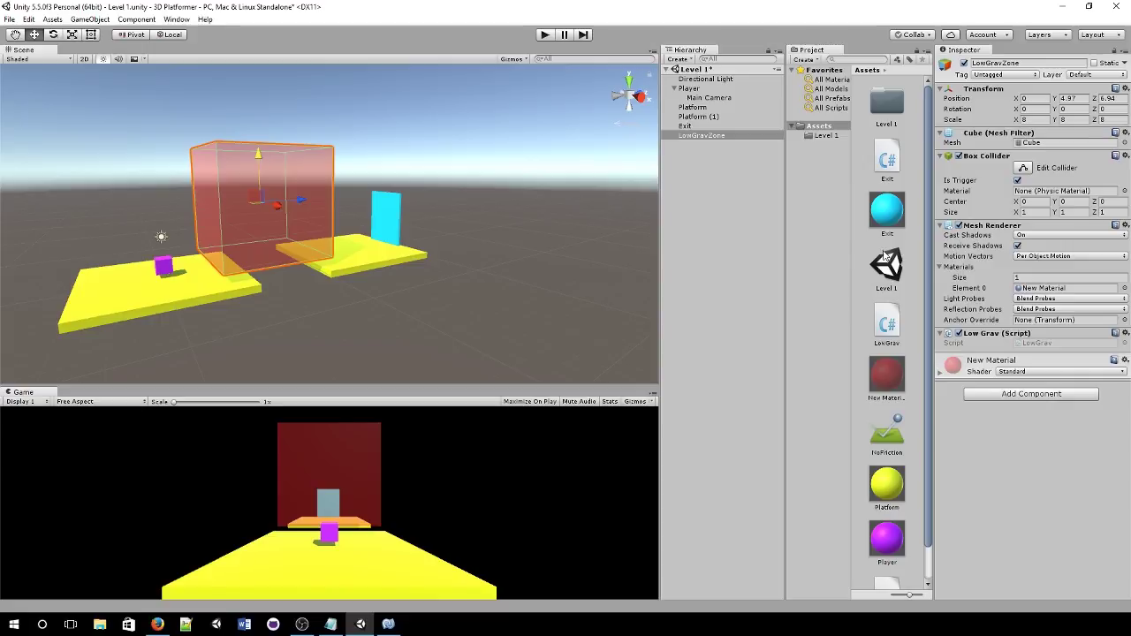
click(1027, 119)
text(3)
key(Tab)
key(Tab)
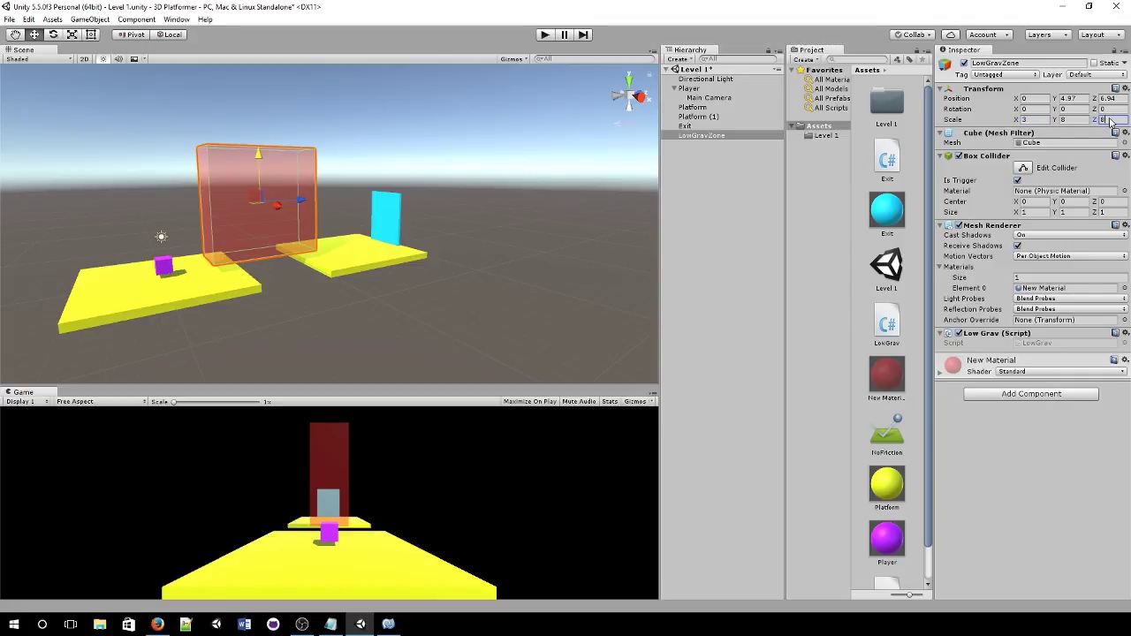
text(3)
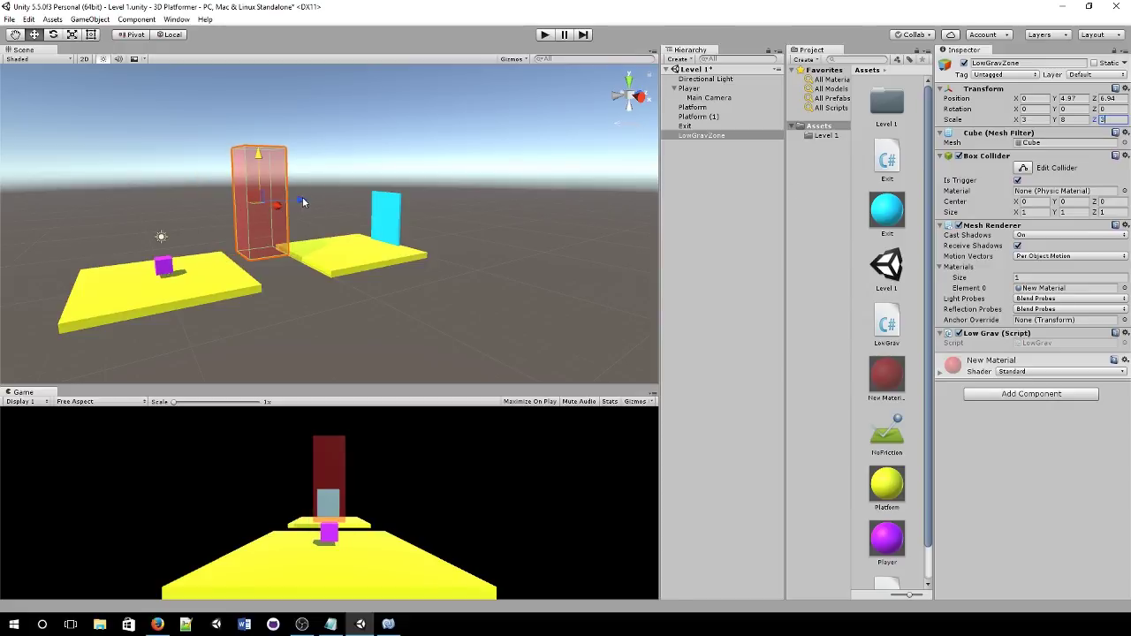
drag(302, 197, 234, 208)
- Raise Platform (1) and the Exit cube high and move them closer along Z
click(343, 266)
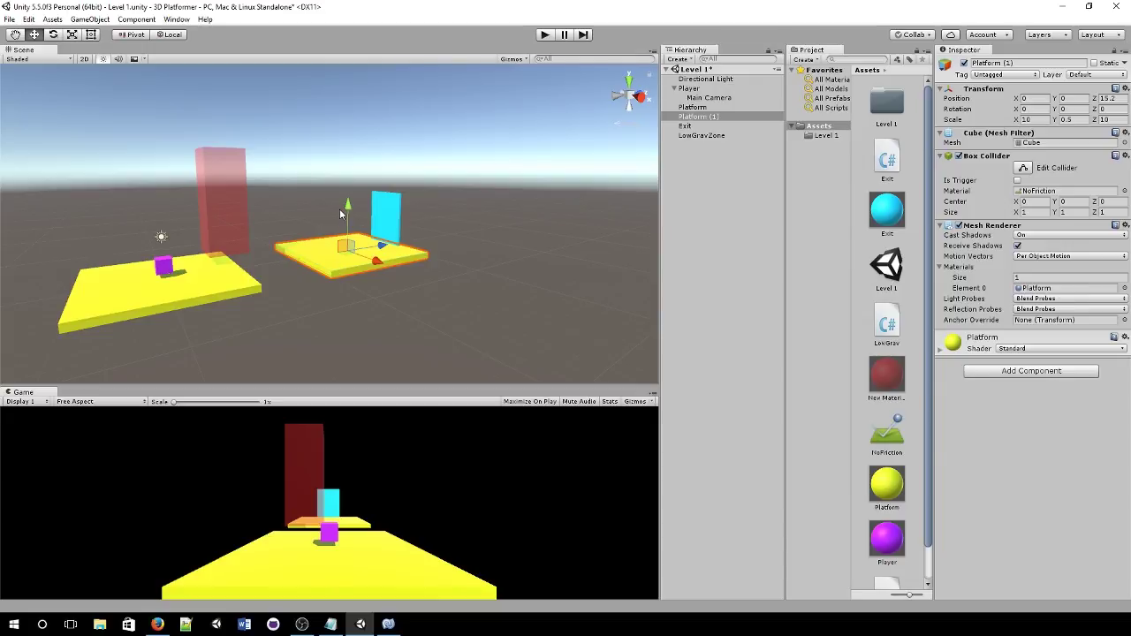
drag(343, 210, 354, 139)
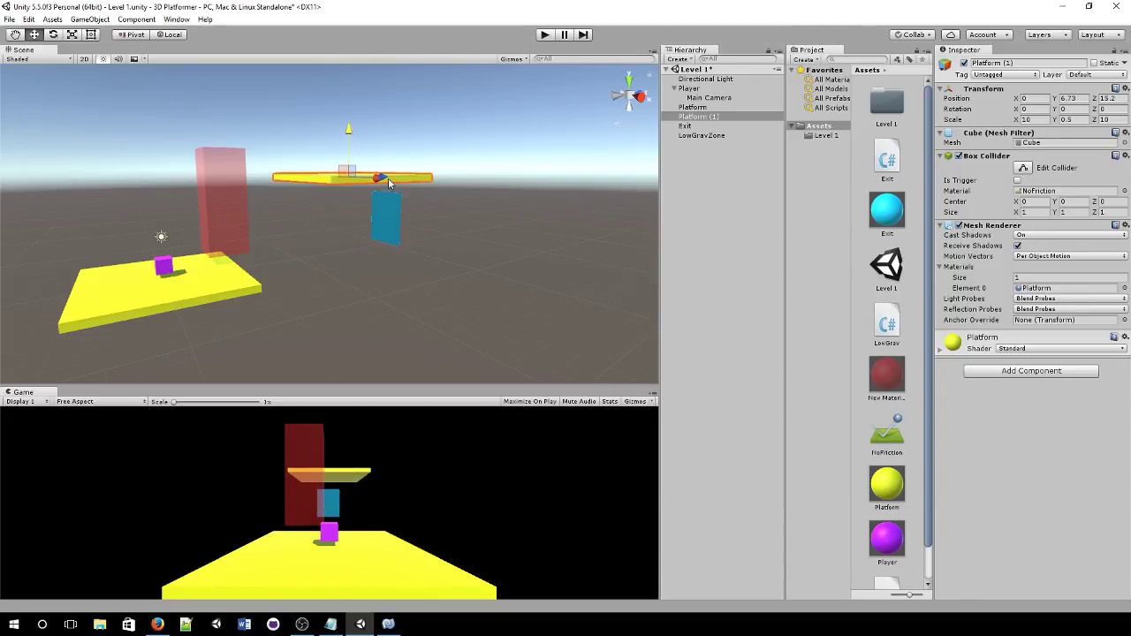
drag(380, 178, 391, 108)
click(389, 213)
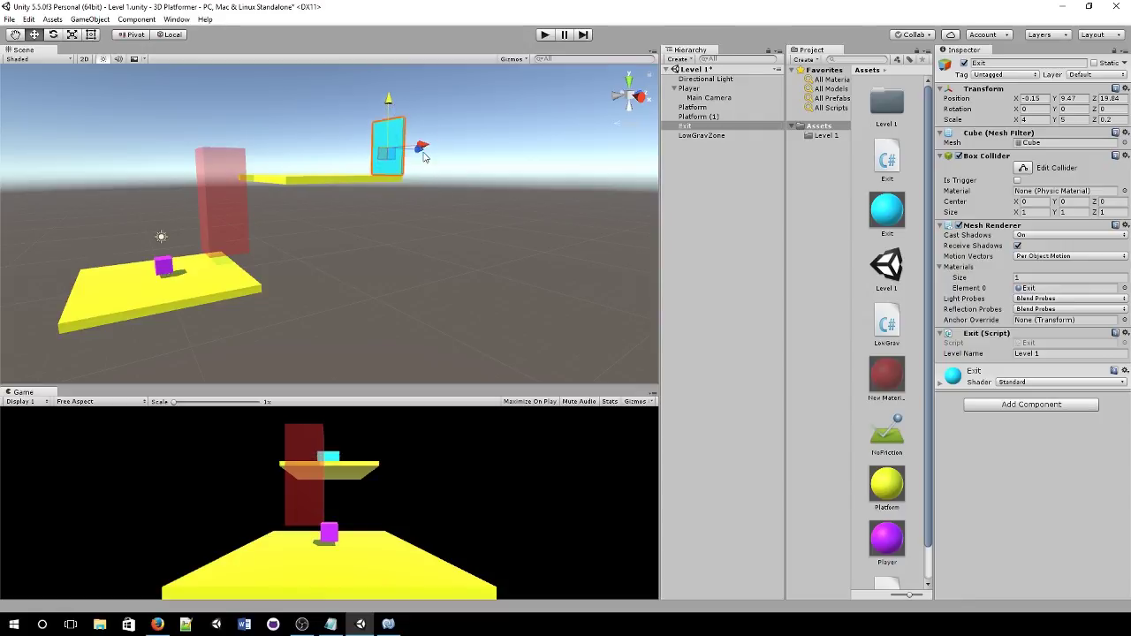
drag(422, 160, 395, 161)
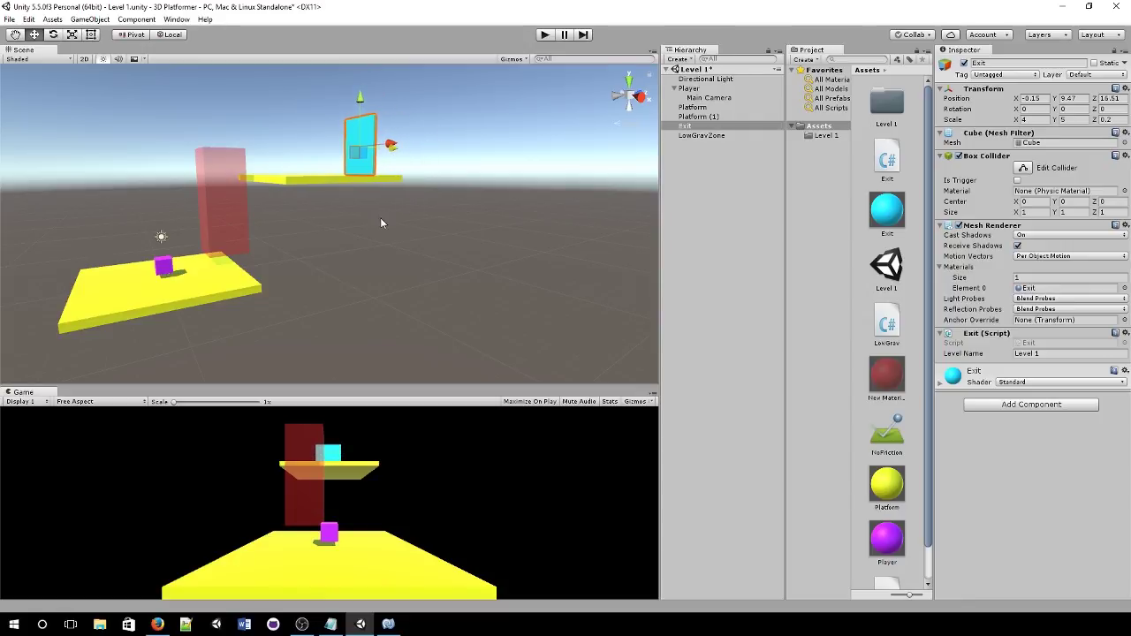
right_drag(380, 217, 338, 232)
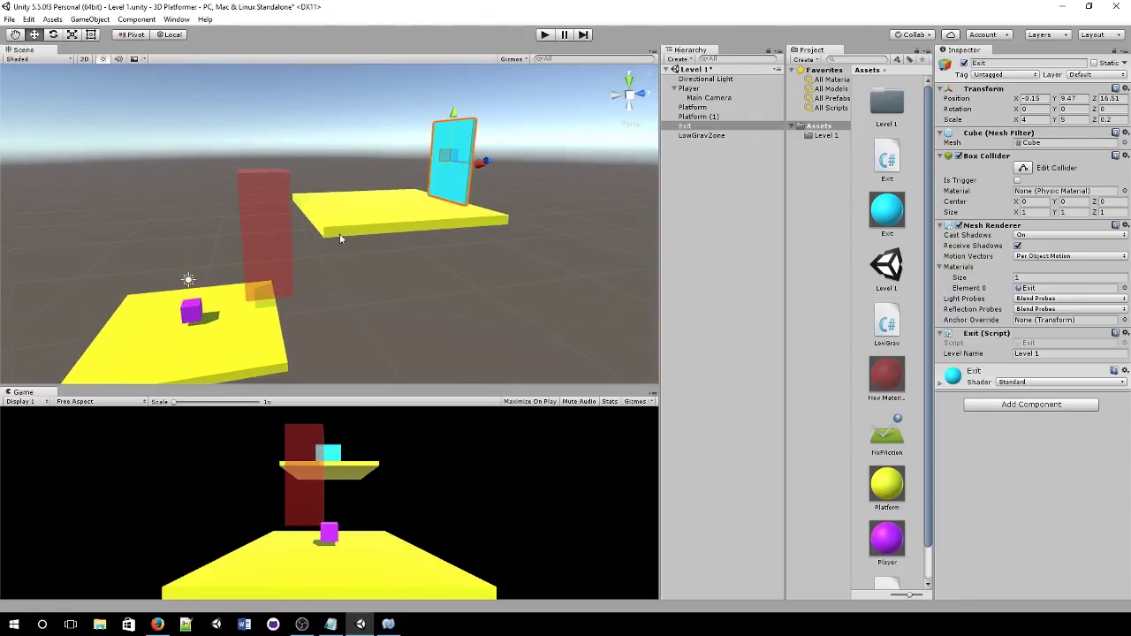
- Test-run the level, jumping the player up through the red low-gravity pillar
click(546, 35)
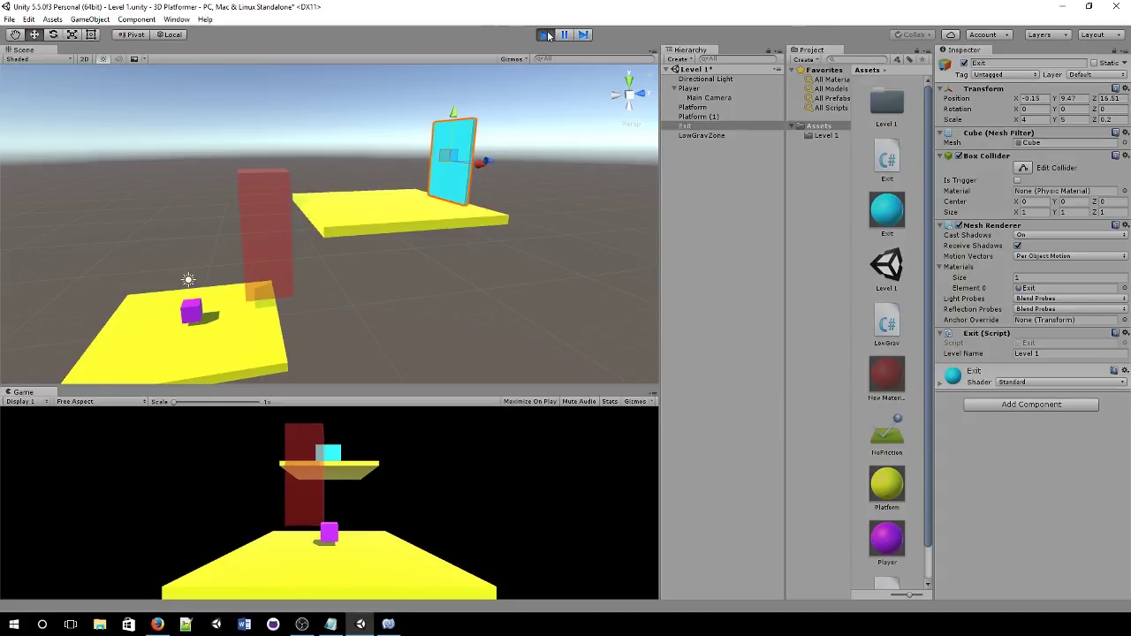
key(Right)
key(space)
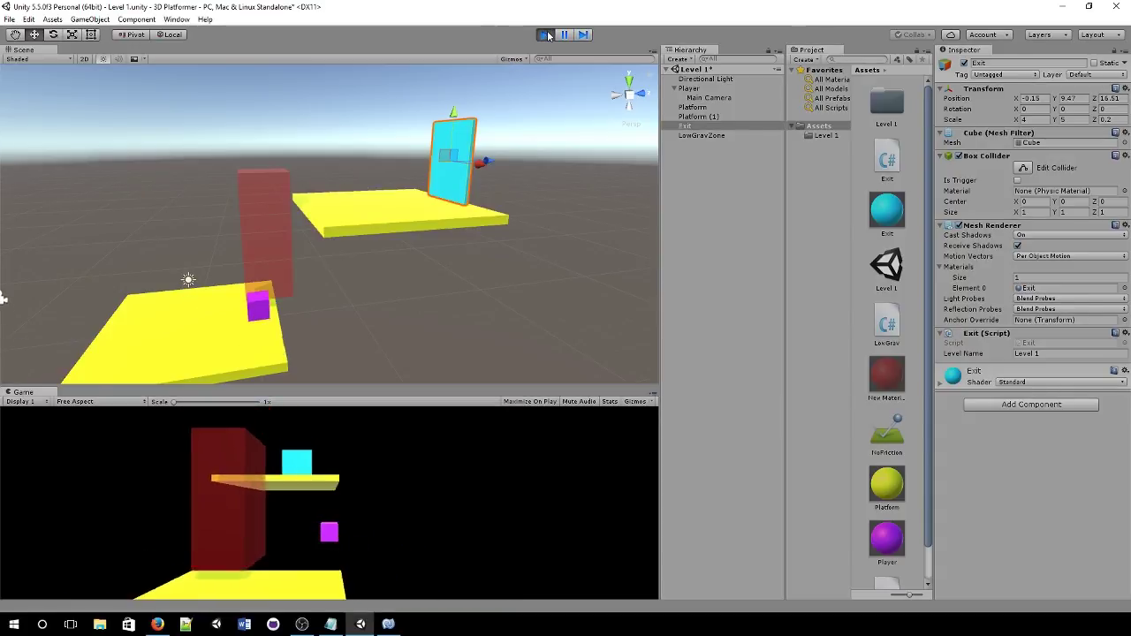
key(Left)
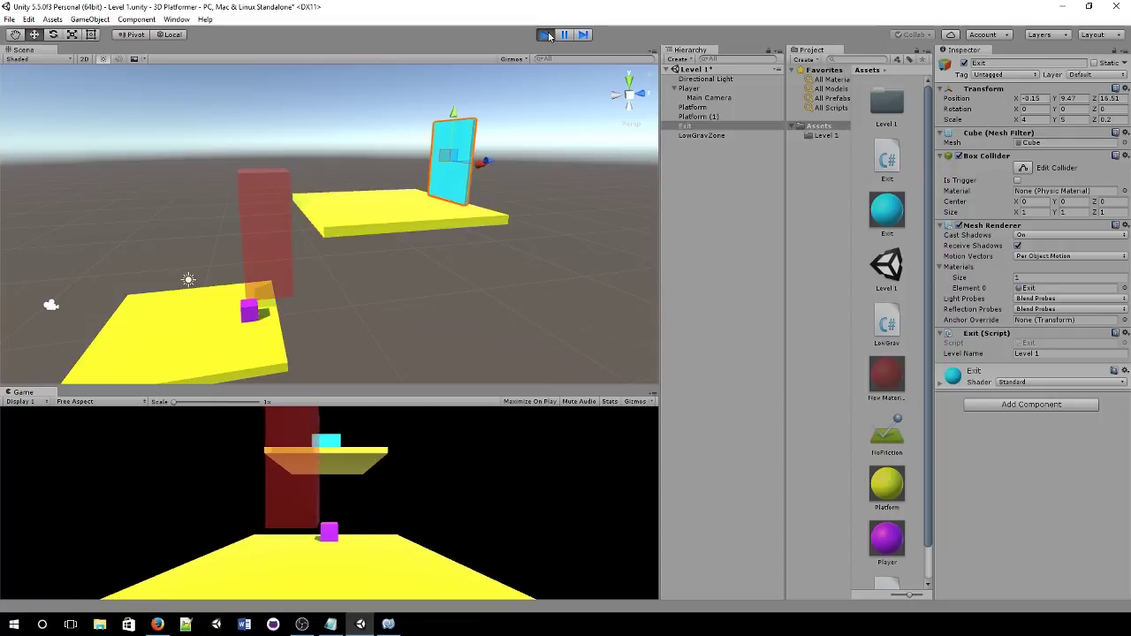
key(space)
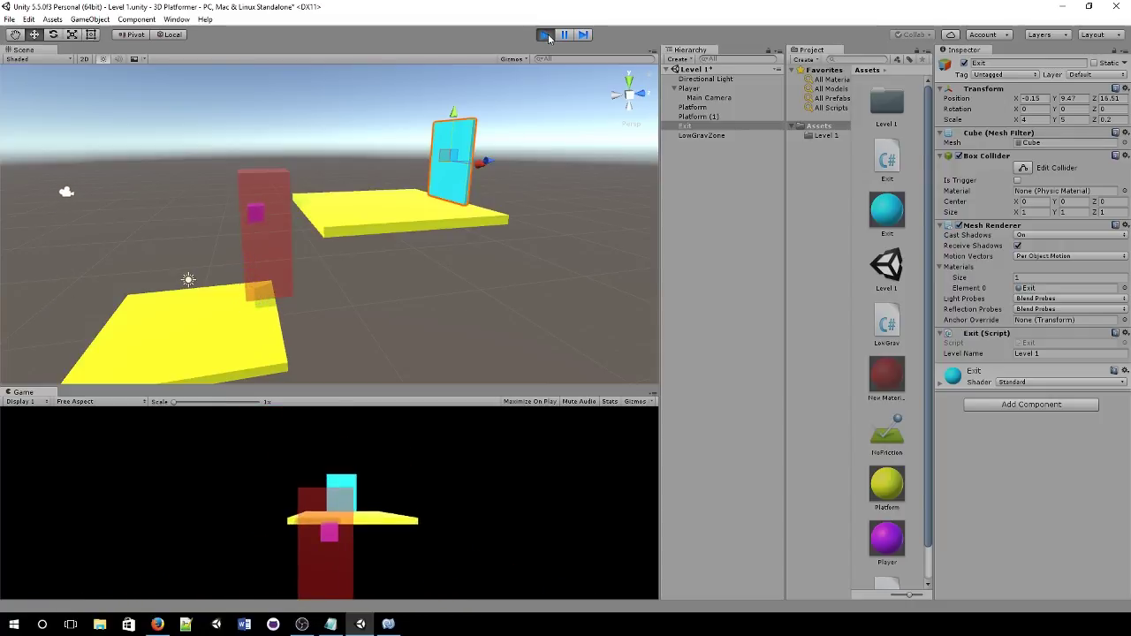
click(545, 36)
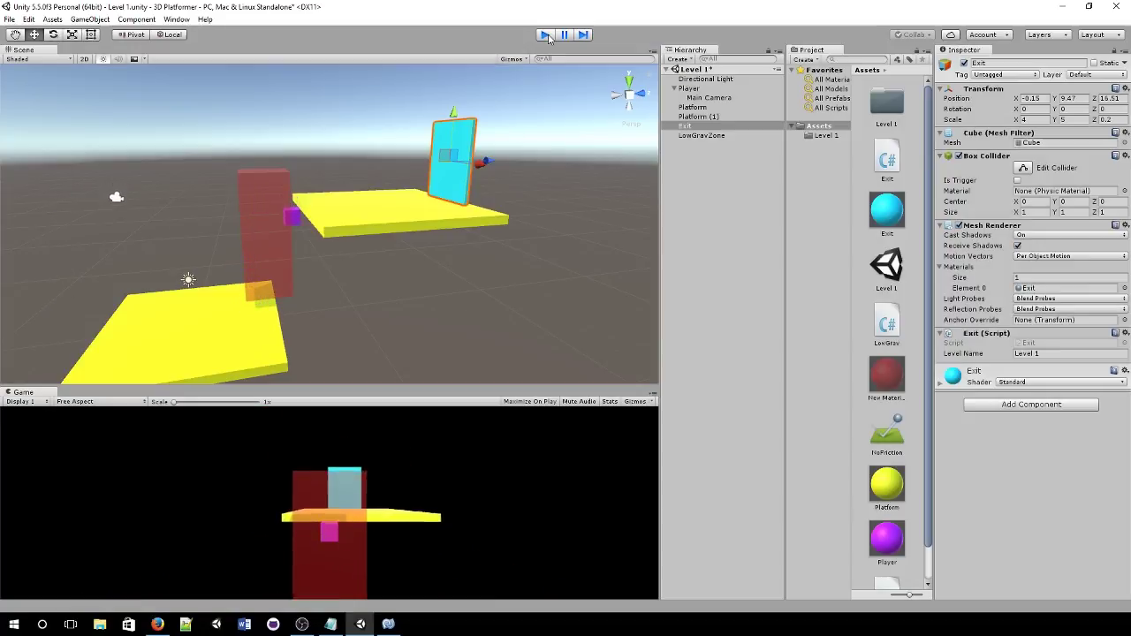
- Lower Platform (1) and the Exit together slightly on Y
drag(374, 214, 447, 170)
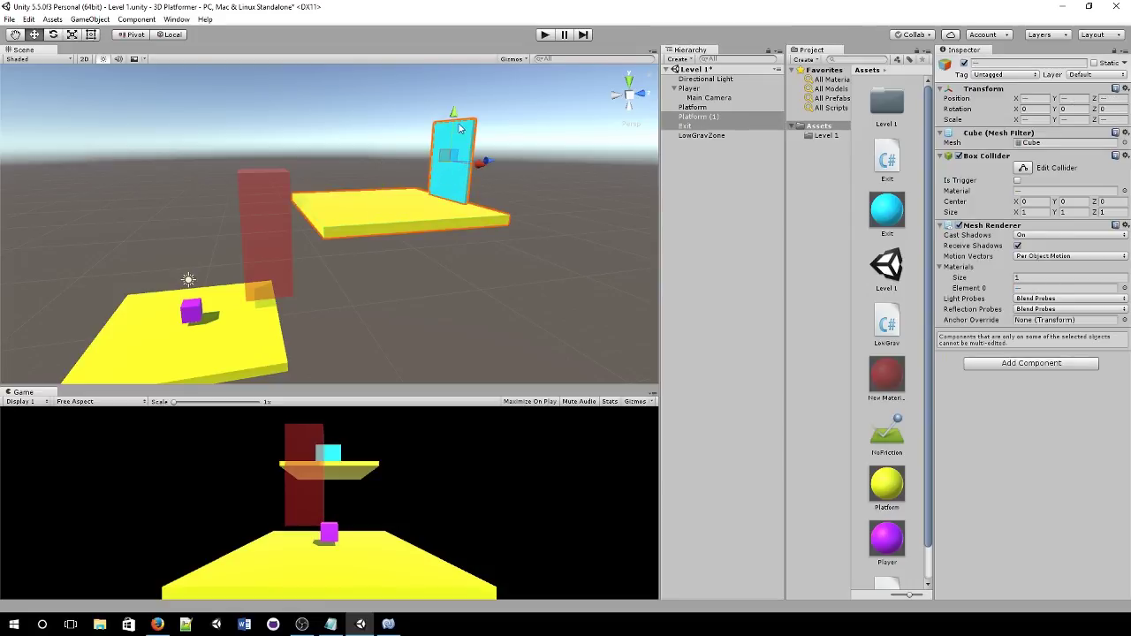
click(421, 221)
shift+click(444, 171)
drag(453, 113, 456, 144)
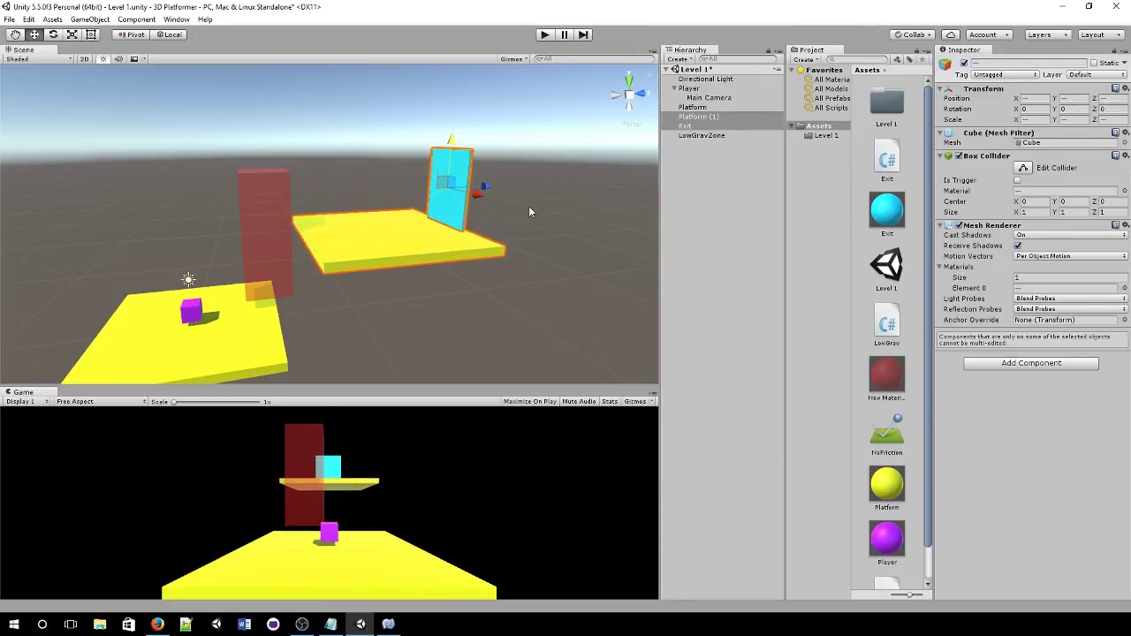
click(528, 206)
- Test again, floating the player up the zone onto the far platform
click(546, 35)
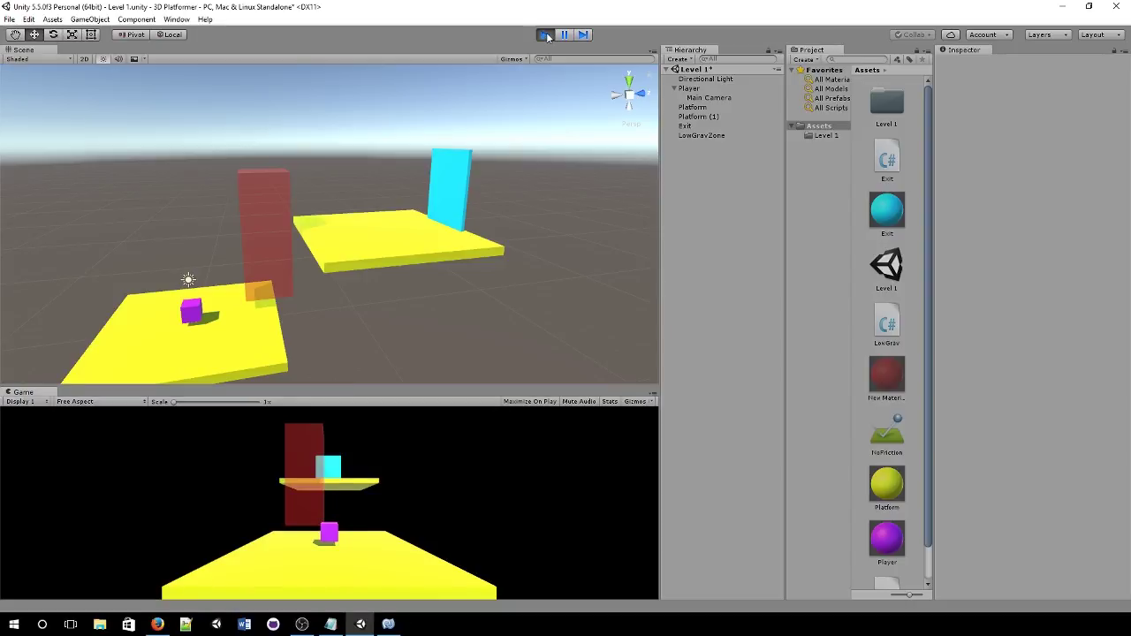
key(space)
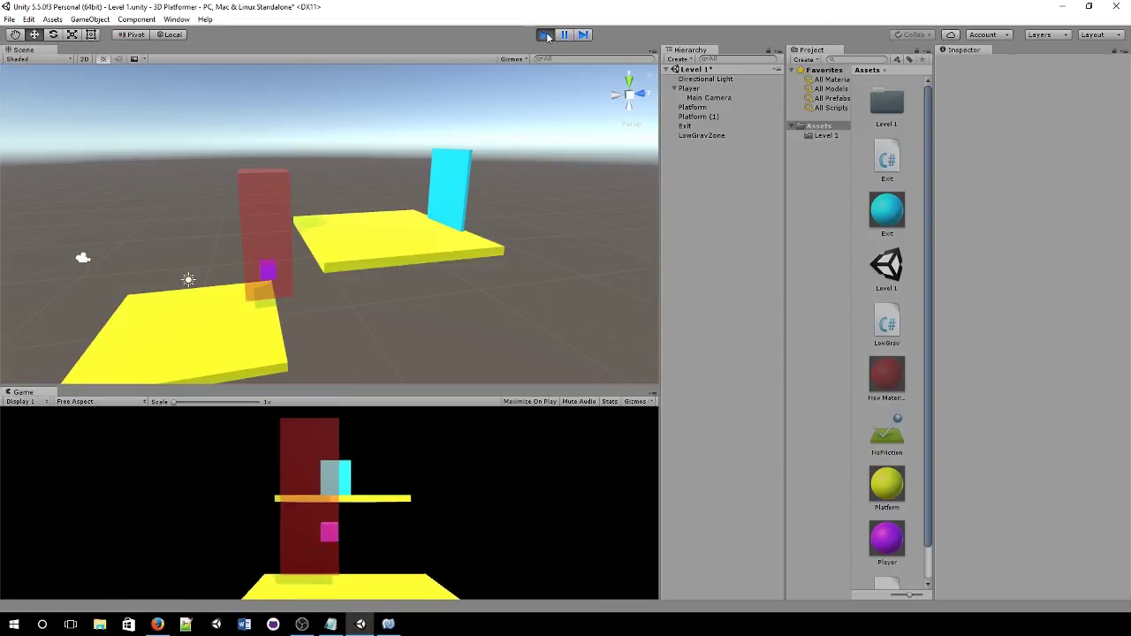
key(Up)
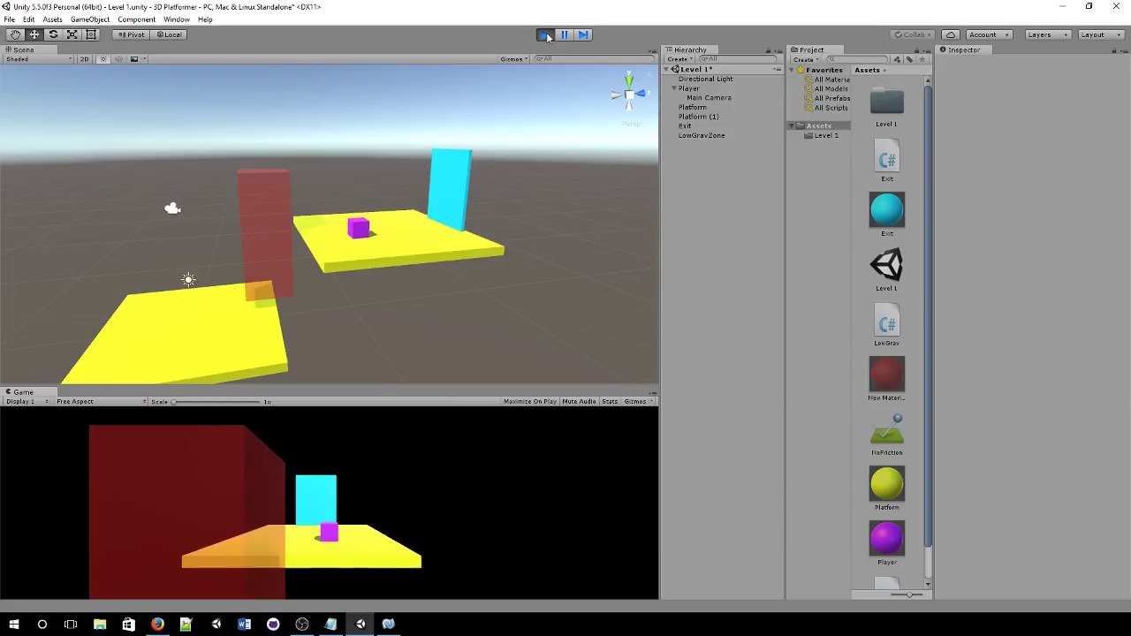
click(545, 35)
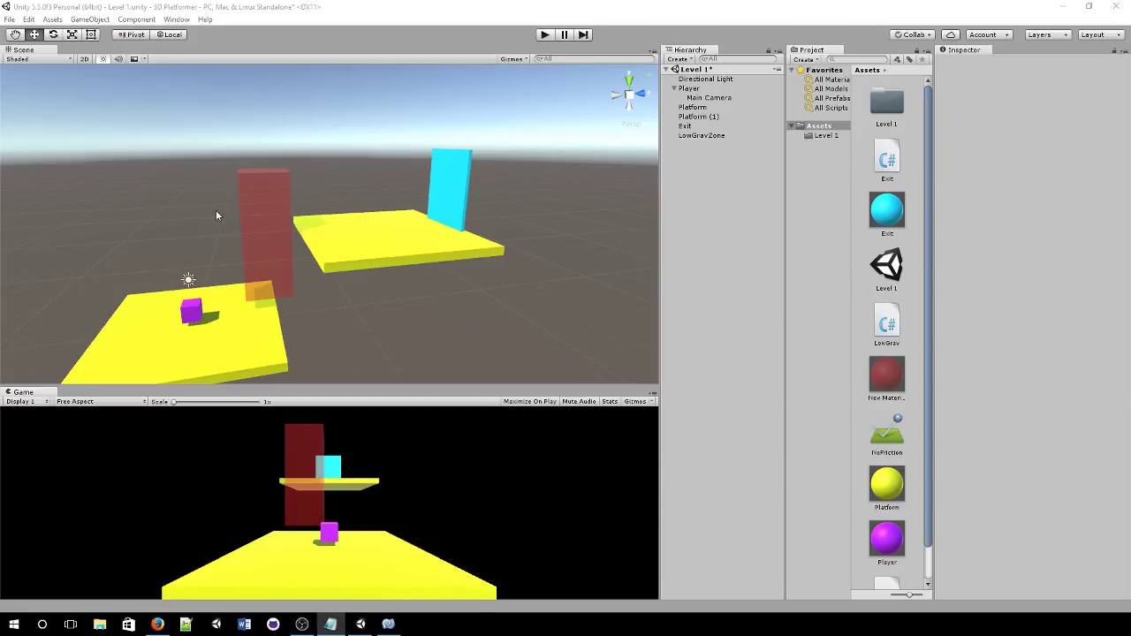
- Inspect the red zone's New Material, keeping Fade mode and its albedo colour
click(239, 207)
click(889, 371)
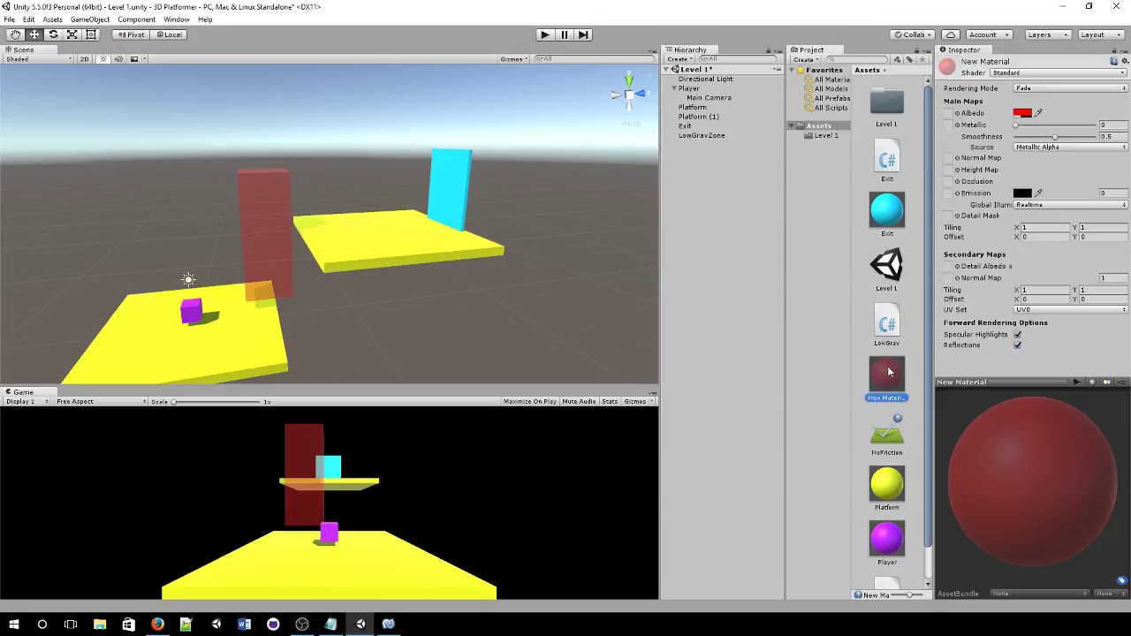
click(1048, 90)
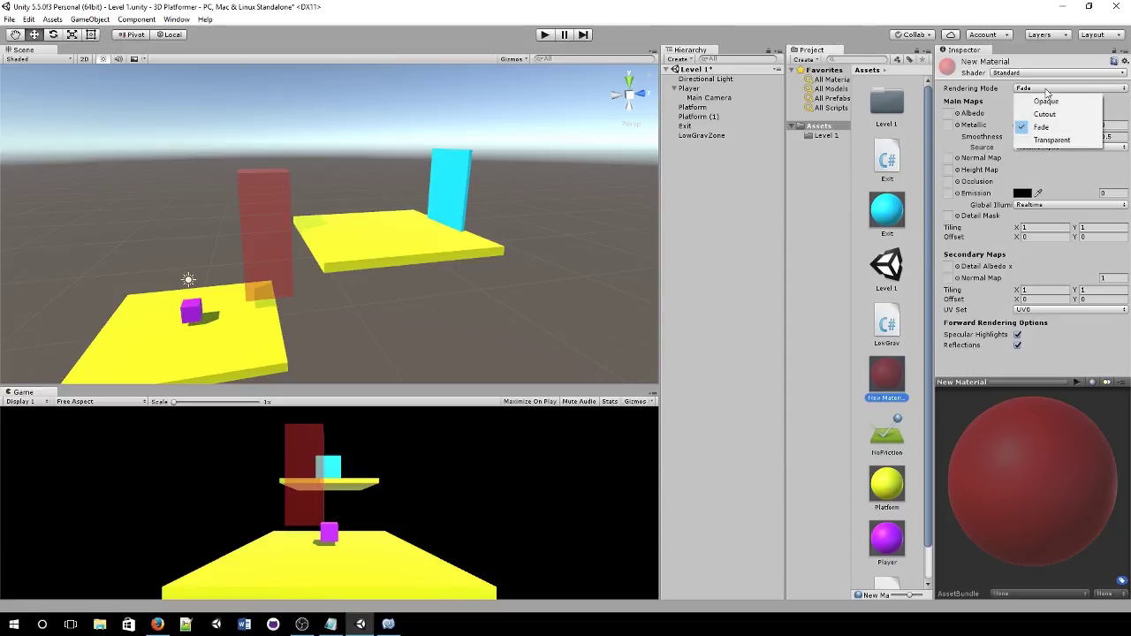
click(1041, 126)
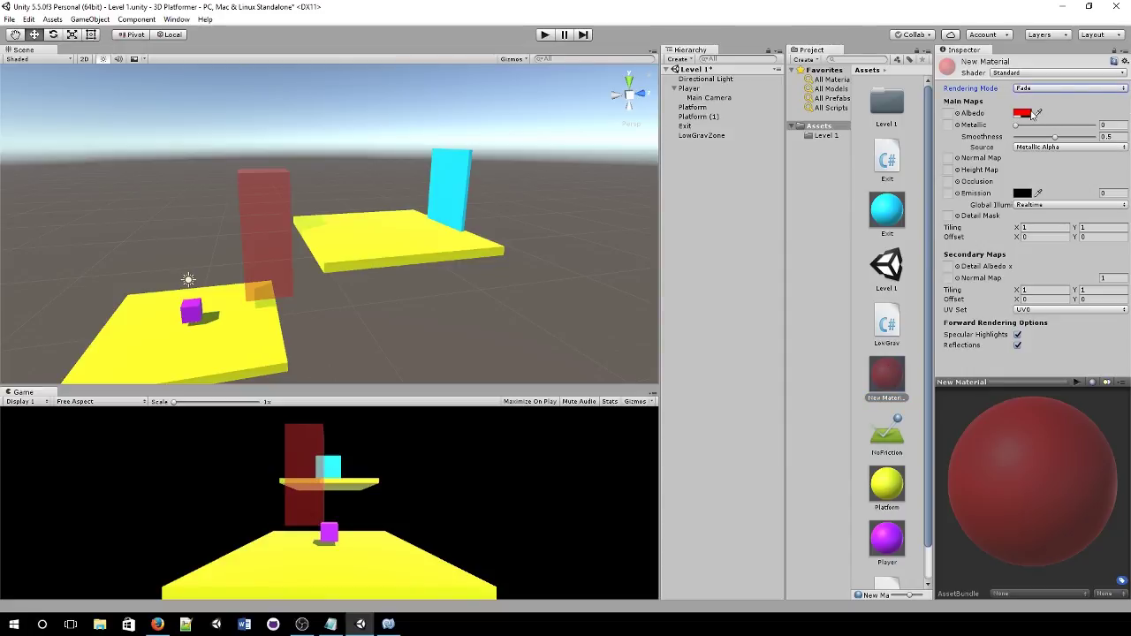
click(1022, 113)
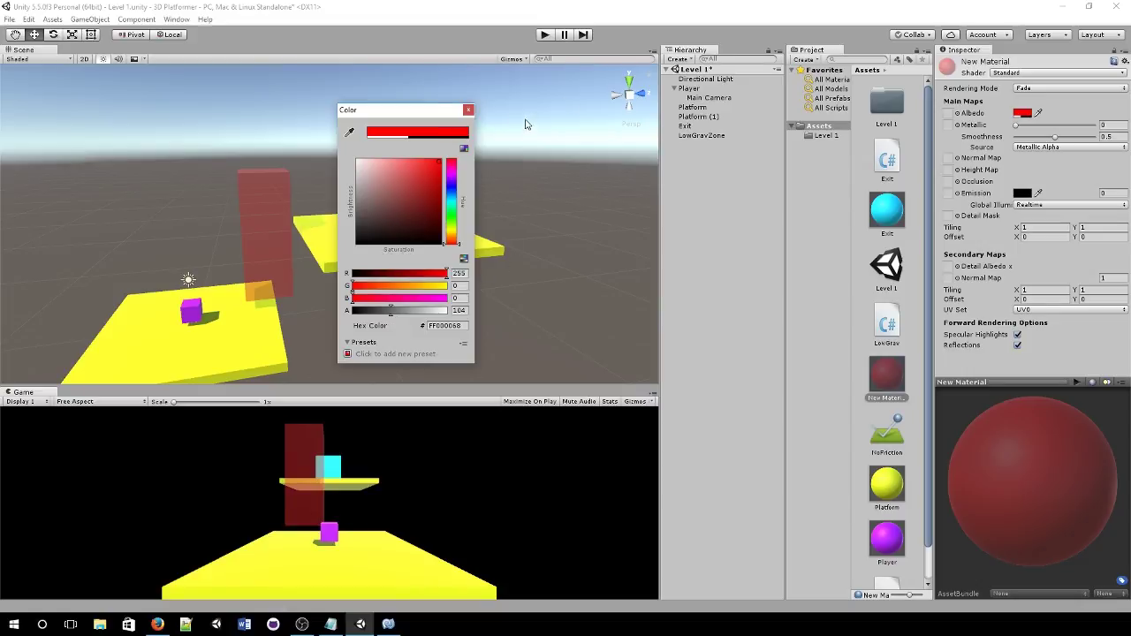
click(468, 109)
- Try the New Material in Transparent, Fade and Cutout modes, ending on Fade
click(1066, 89)
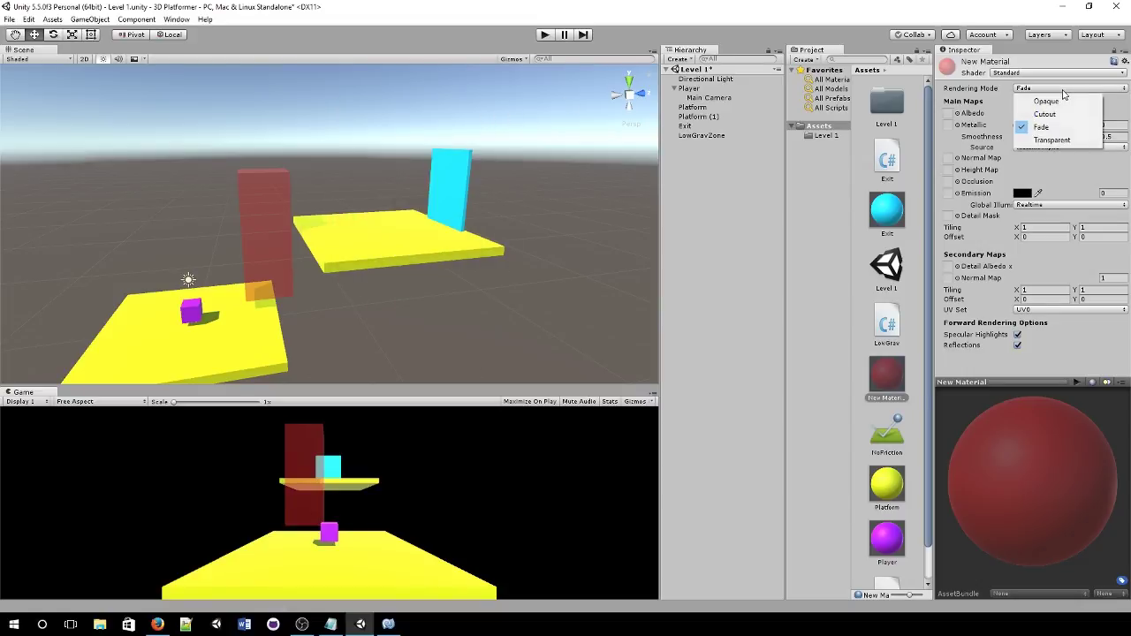
click(1051, 140)
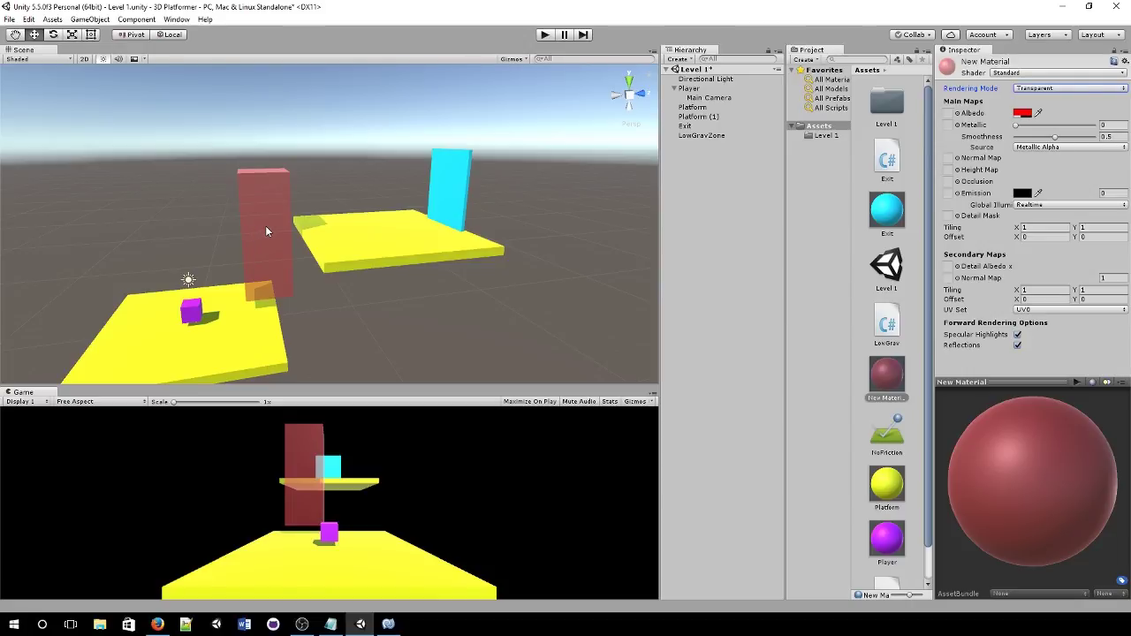
click(1080, 89)
click(1061, 130)
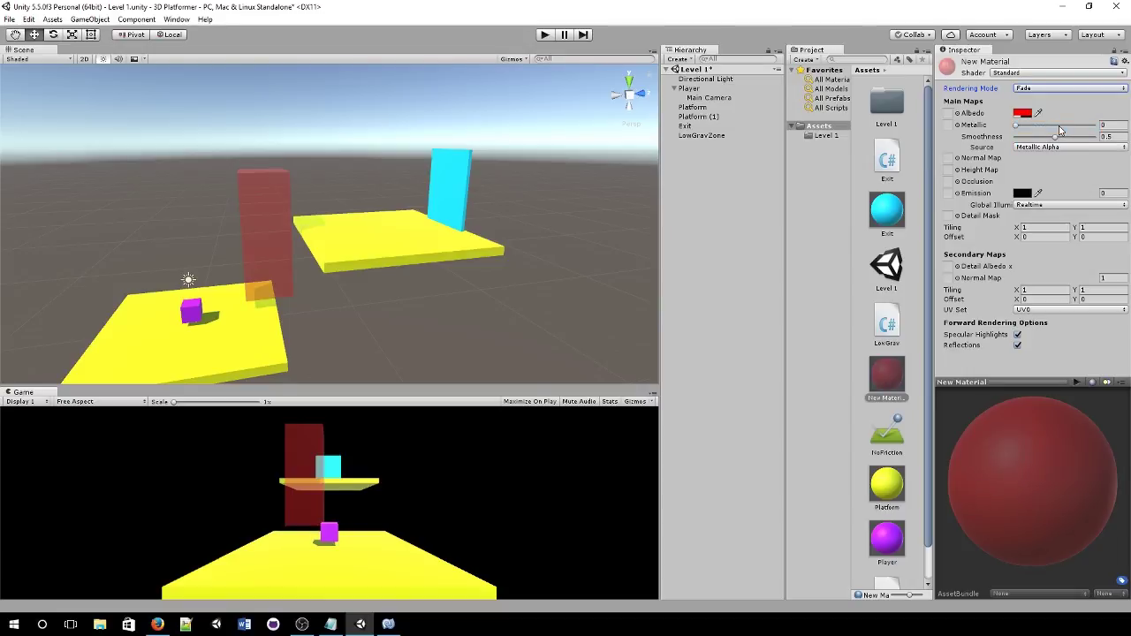
click(1062, 88)
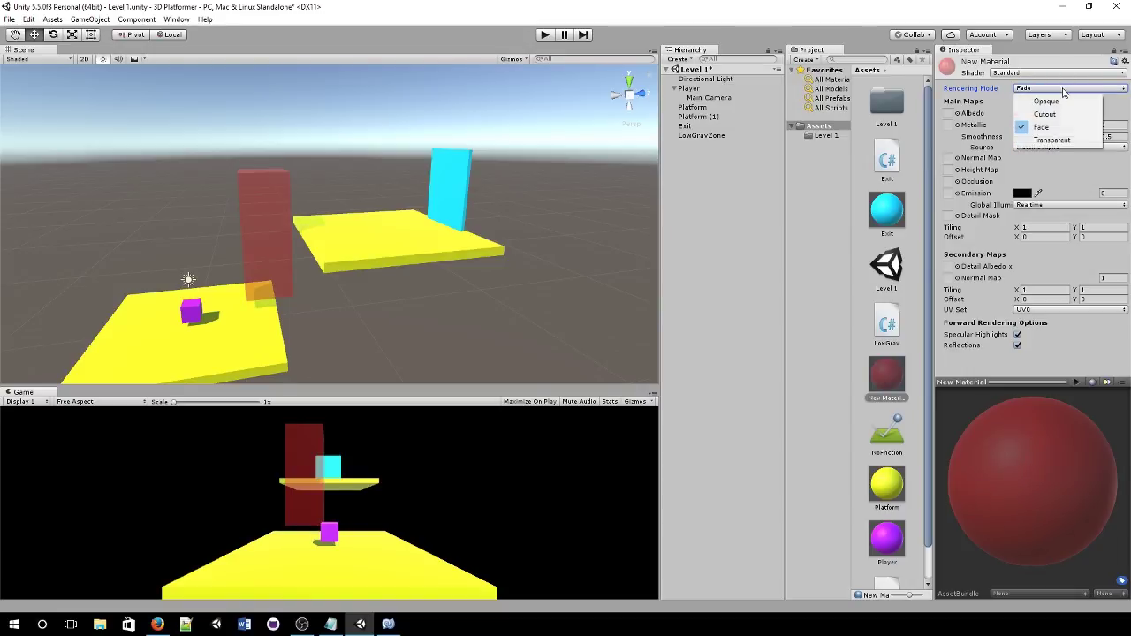
click(1053, 117)
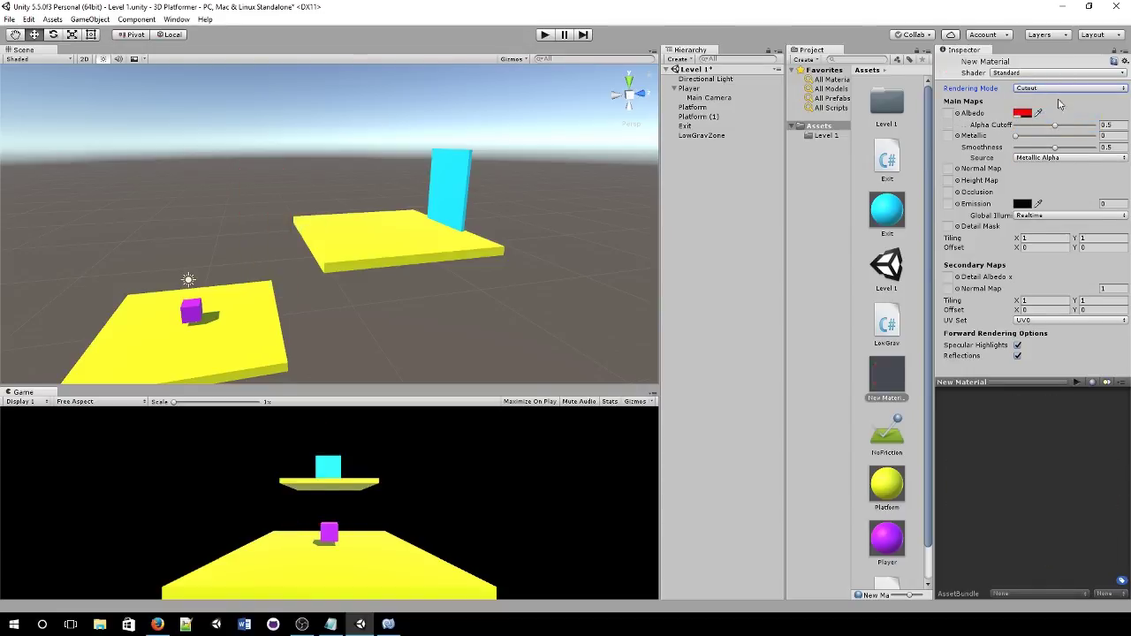
click(1066, 90)
click(1053, 139)
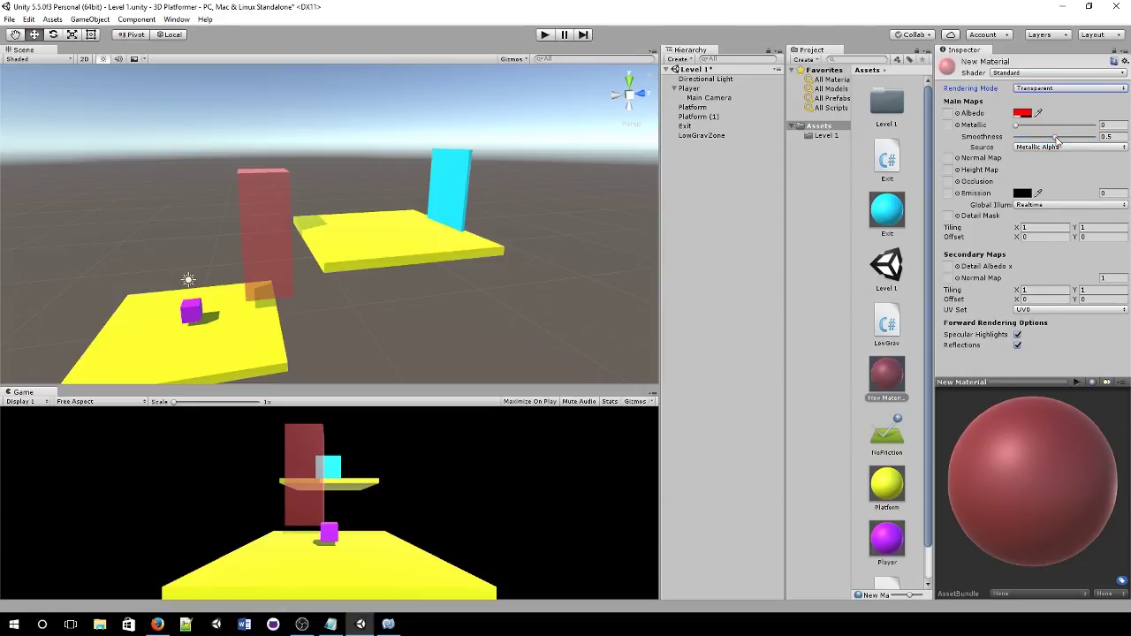
click(1067, 90)
click(1060, 129)
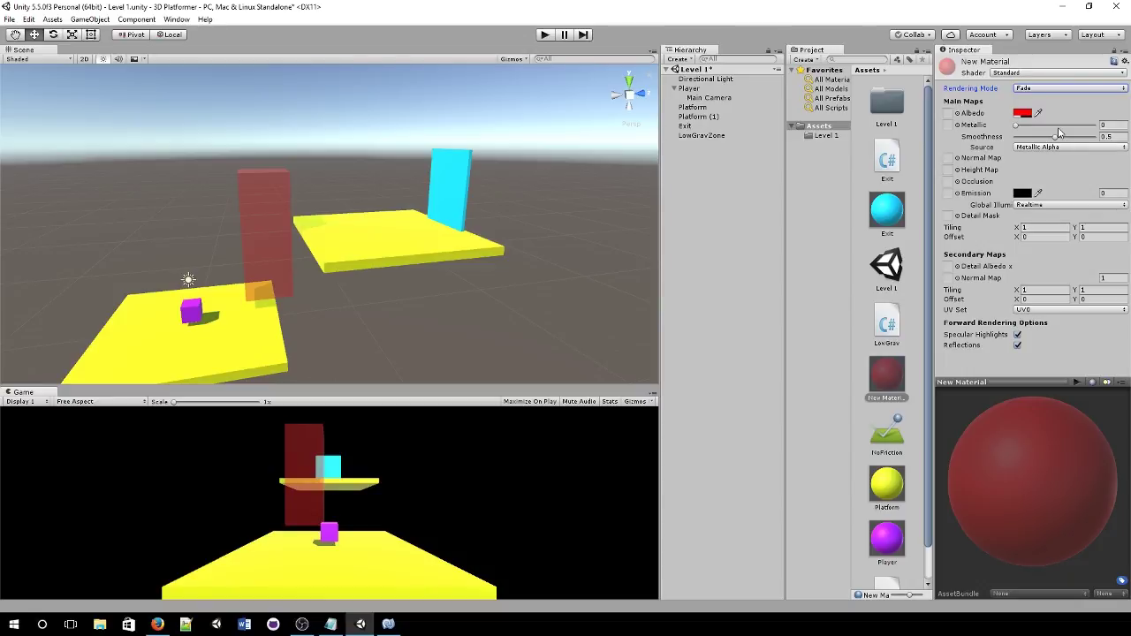
- Compare Transparent mode up close on the red box, then set it back to Fade
click(1065, 89)
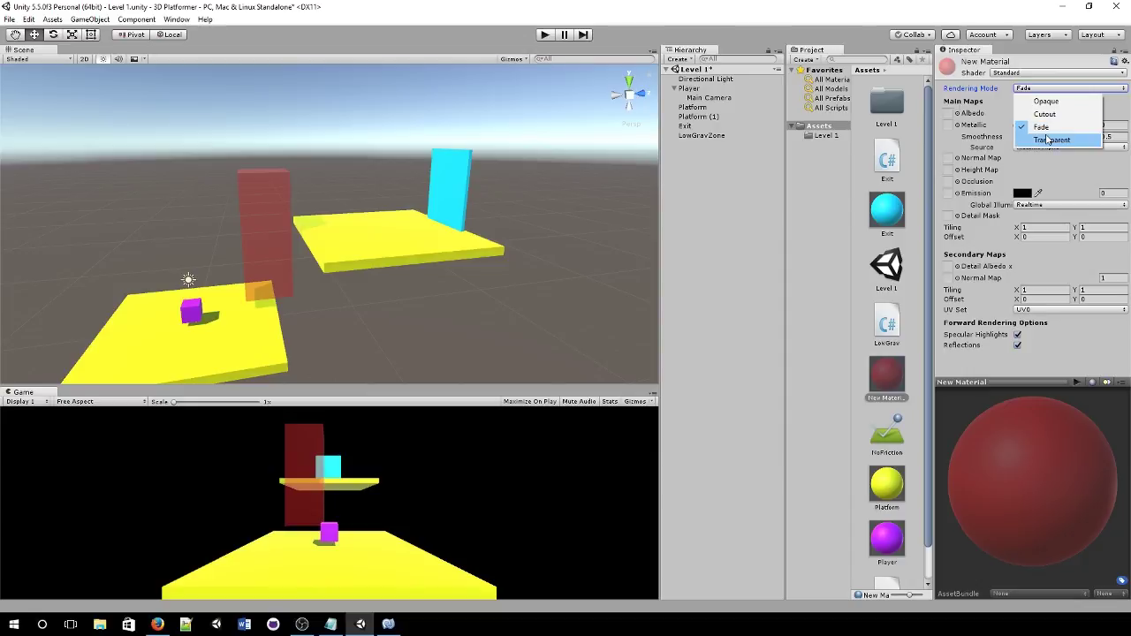
click(1048, 141)
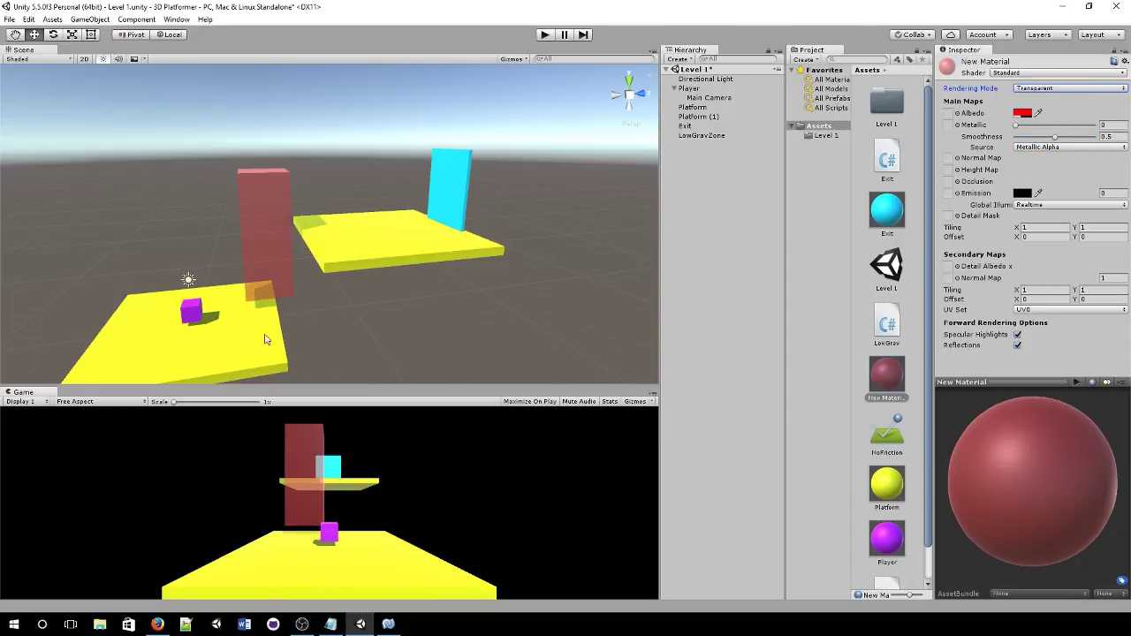
right_click(362, 290)
right_drag(362, 290, 427, 333)
key(w)
click(1082, 88)
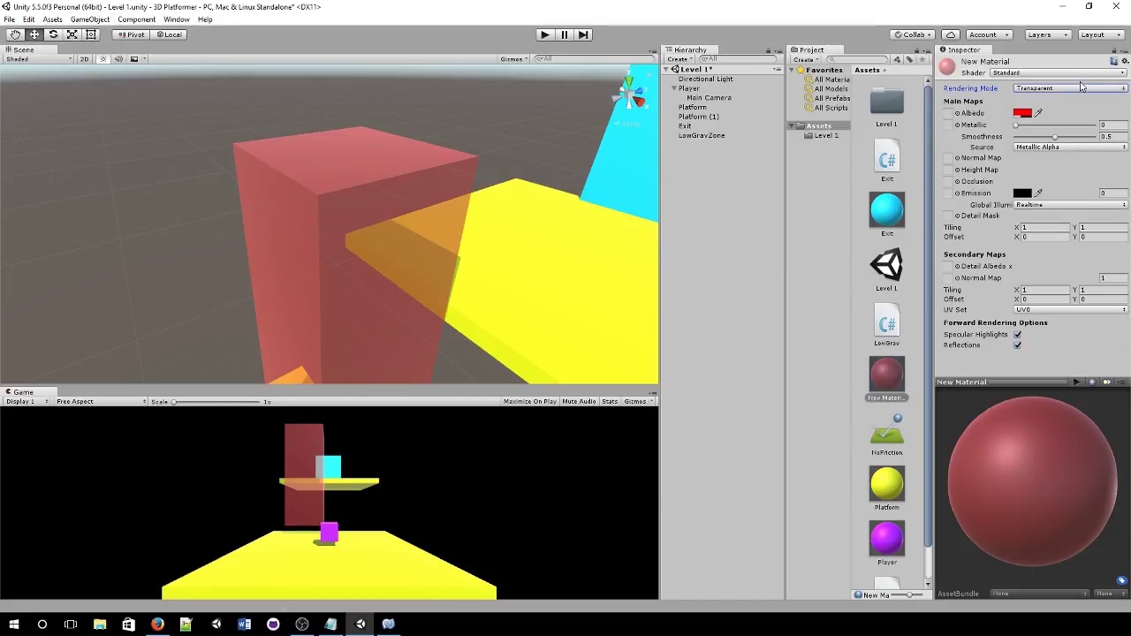
click(1066, 127)
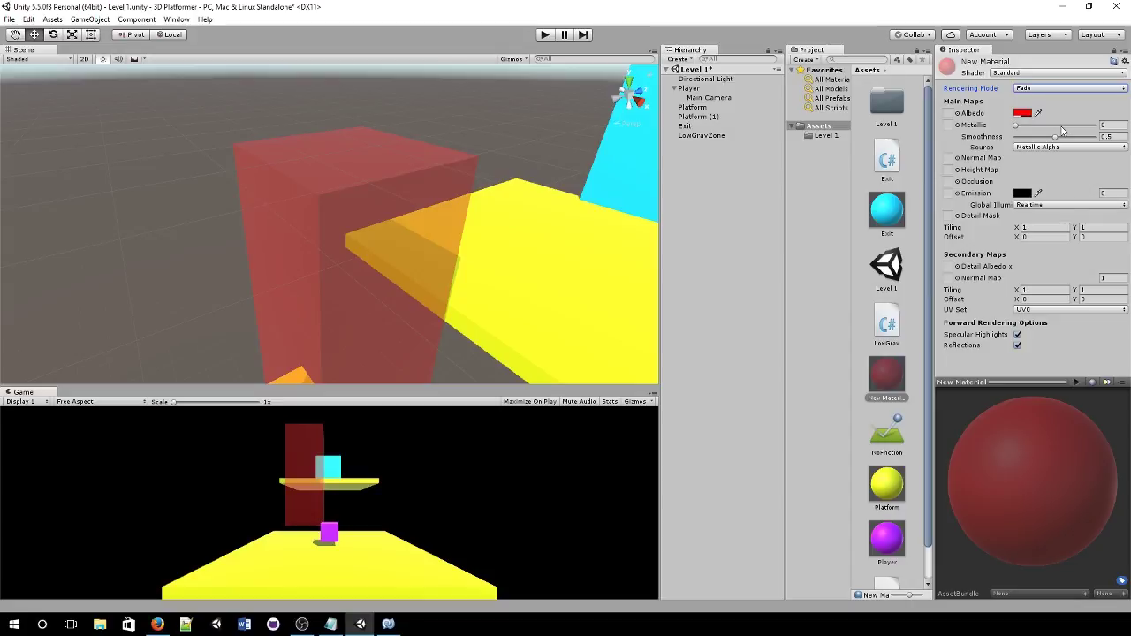
scroll(300, 205, down, 3)
alt+drag(462, 273, 396, 208)
click(375, 213)
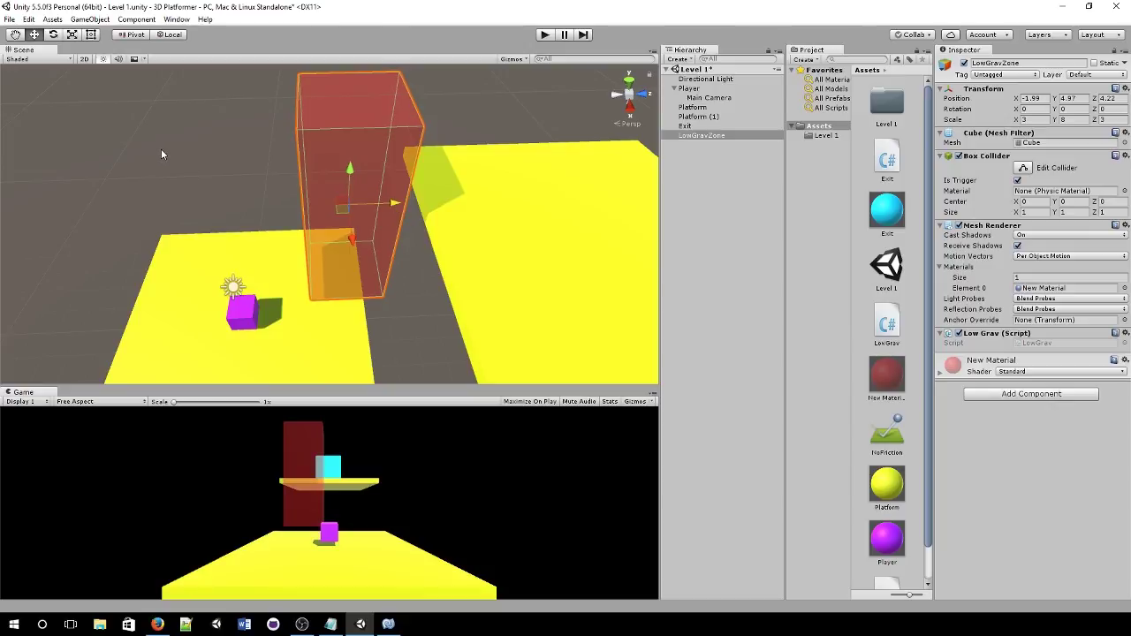
- Set the LowGravZone Mesh Renderer's Cast Shadows to Off, keeping Receive Shadows on
click(161, 149)
alt+drag(283, 190, 363, 171)
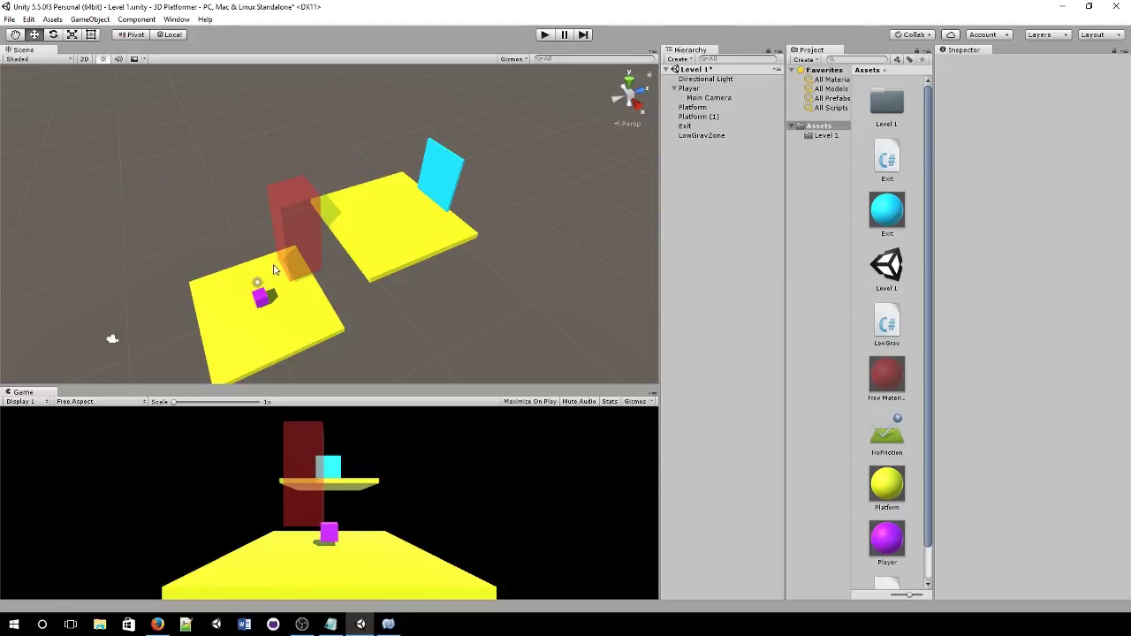
click(311, 248)
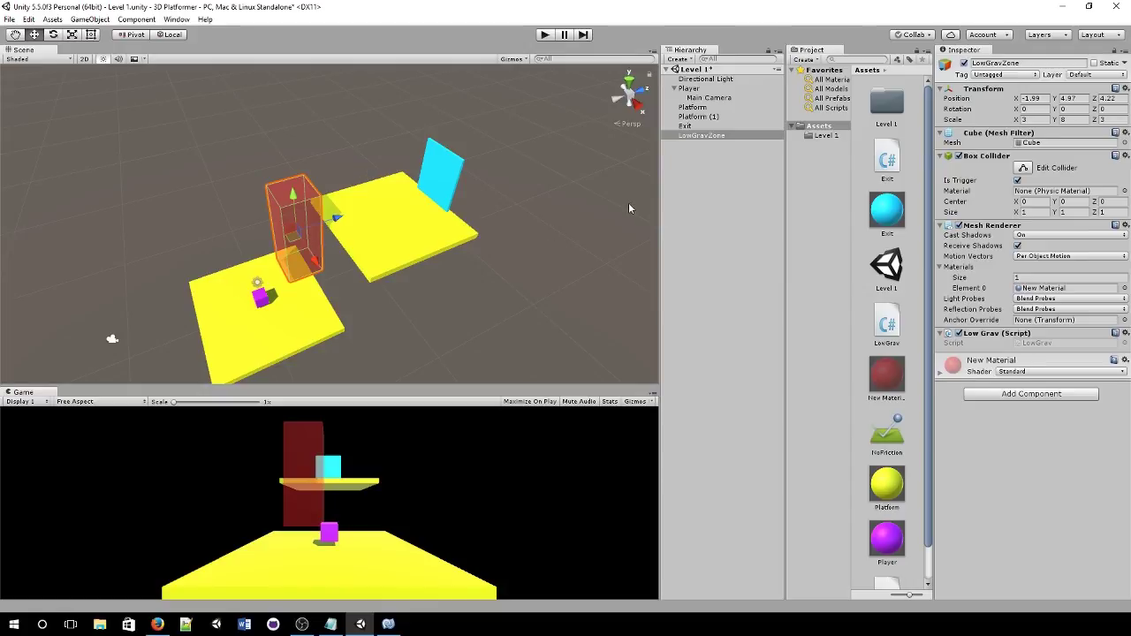
click(1018, 247)
click(1018, 247)
click(1051, 235)
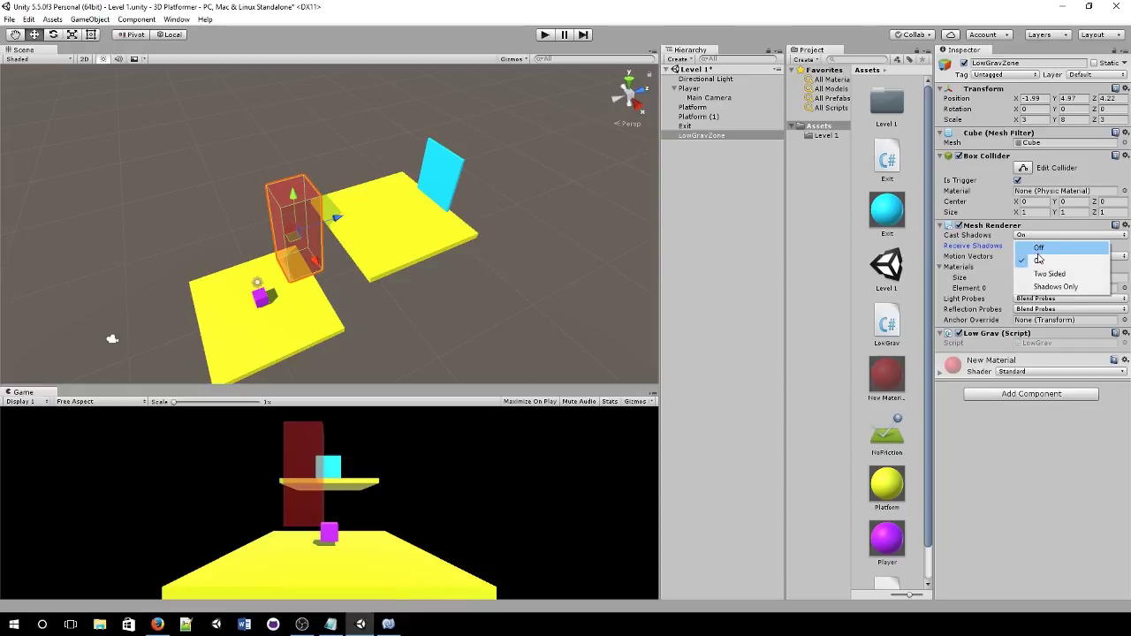
click(1034, 241)
click(416, 319)
alt+drag(415, 319, 415, 355)
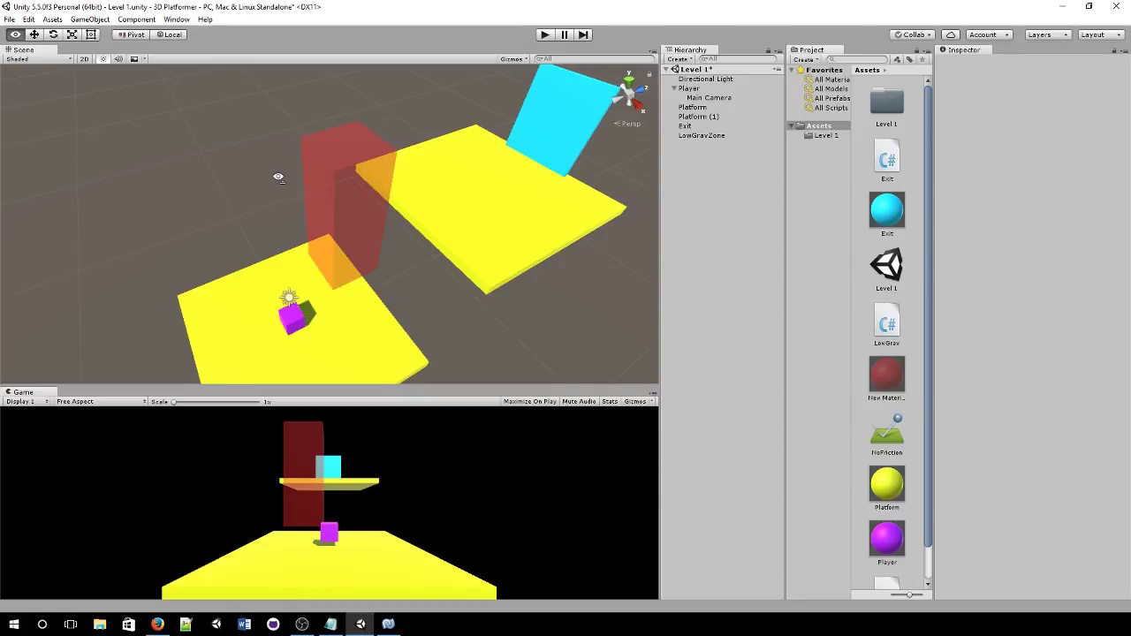
- Select and deselect the Exit cube, then save the Level 1 scene with Ctrl+S
mouse_move(345, 193)
alt+mouse_down()
mouse_move(398, 144)
mouse_move(377, 133)
mouse_move(394, 83)
mouse_move(447, 102)
mouse_move(455, 127)
mouse_move(357, 186)
alt+mouse_up()
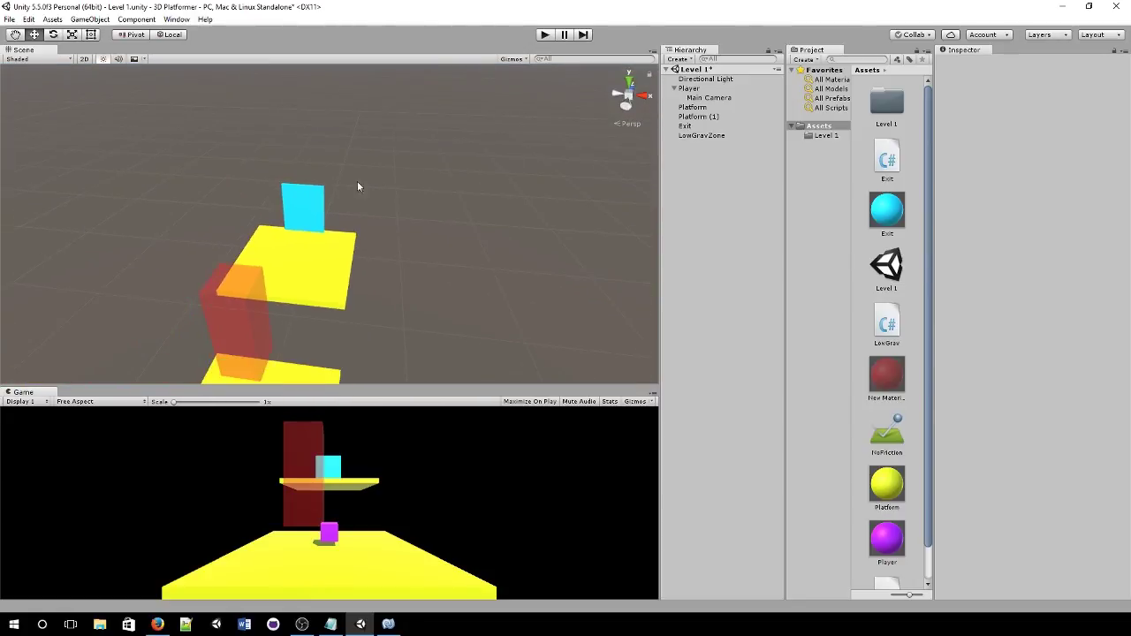
click(309, 220)
click(451, 246)
key(ctrl+s)
key(alt+Tab)
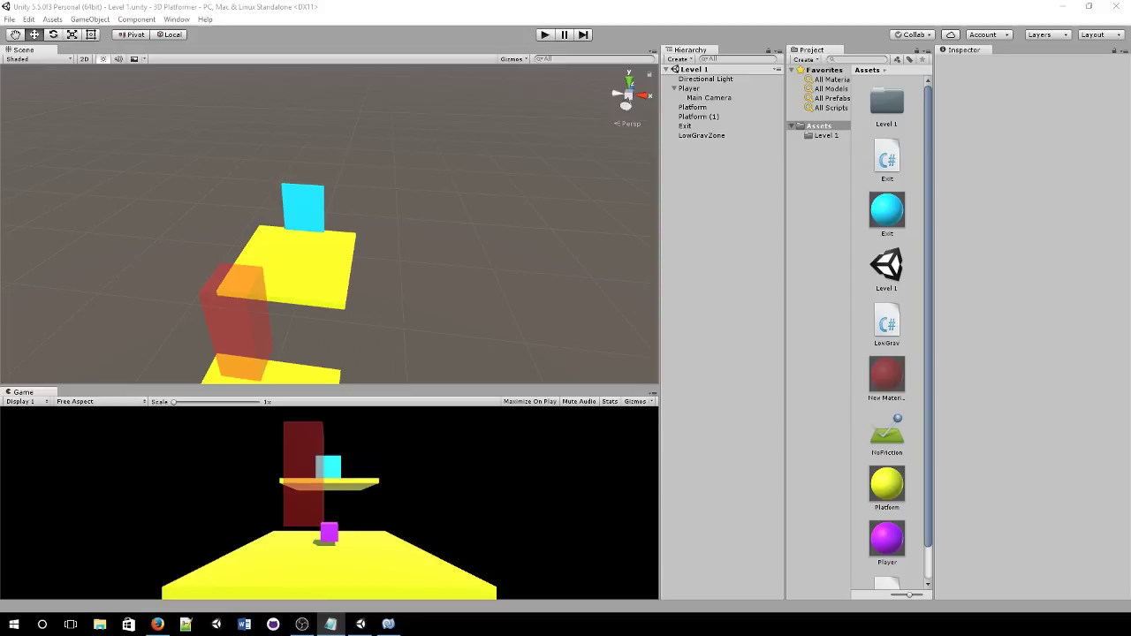
- Move the cyan Exit cube farther back along Z in the Unity scene
click(539, 249)
click(297, 219)
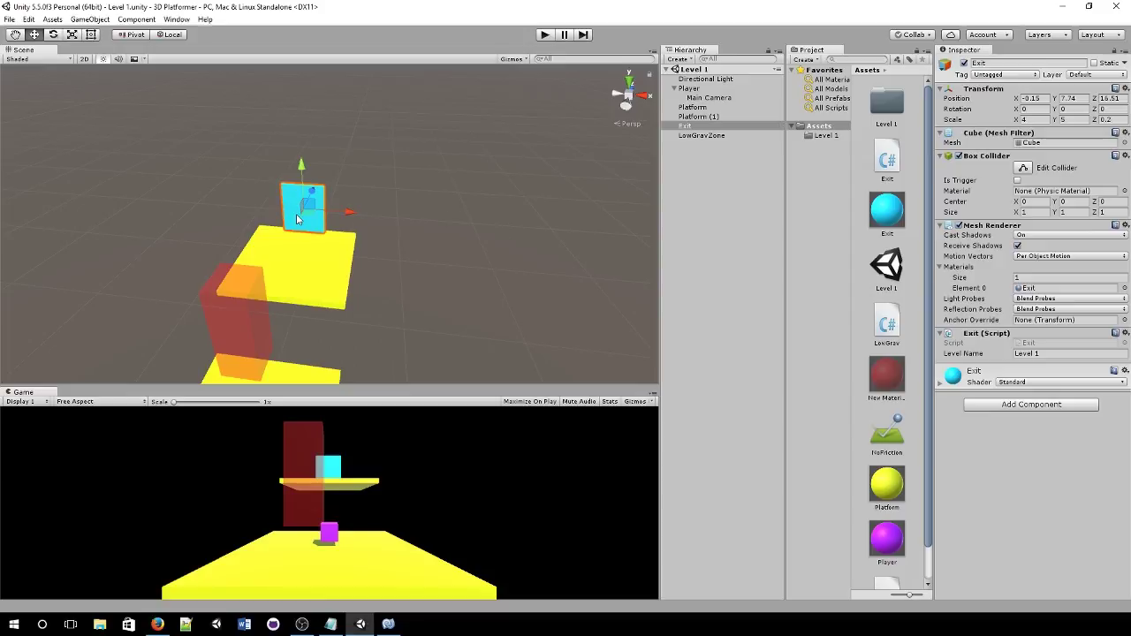
drag(313, 195, 289, 357)
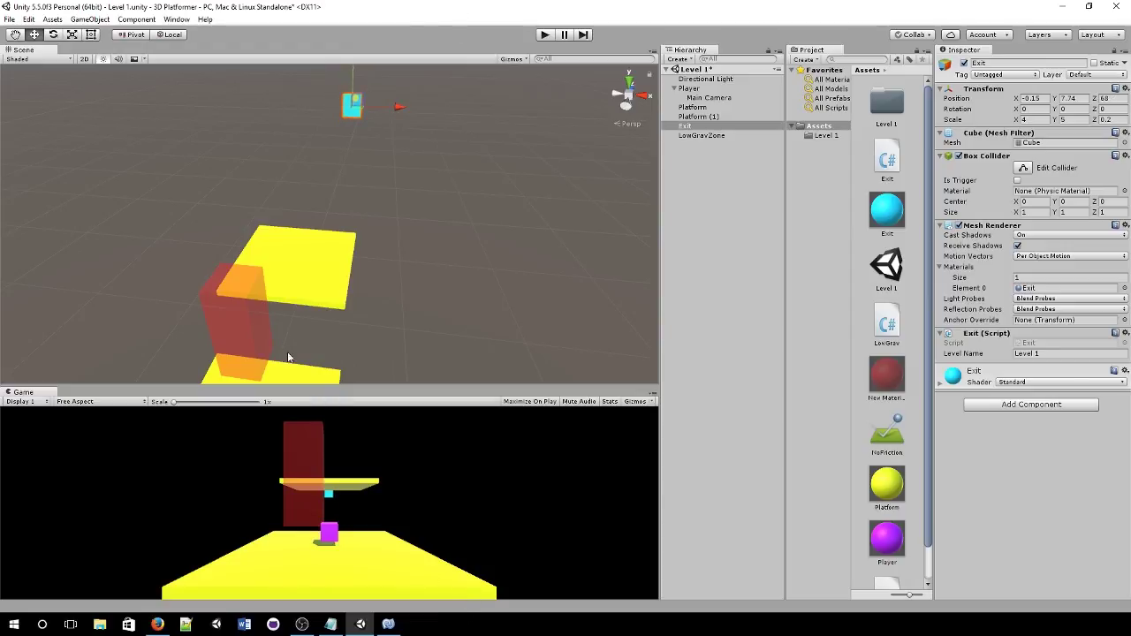
- Duplicate Platform (1) and push the copy back toward the Exit cube
click(305, 276)
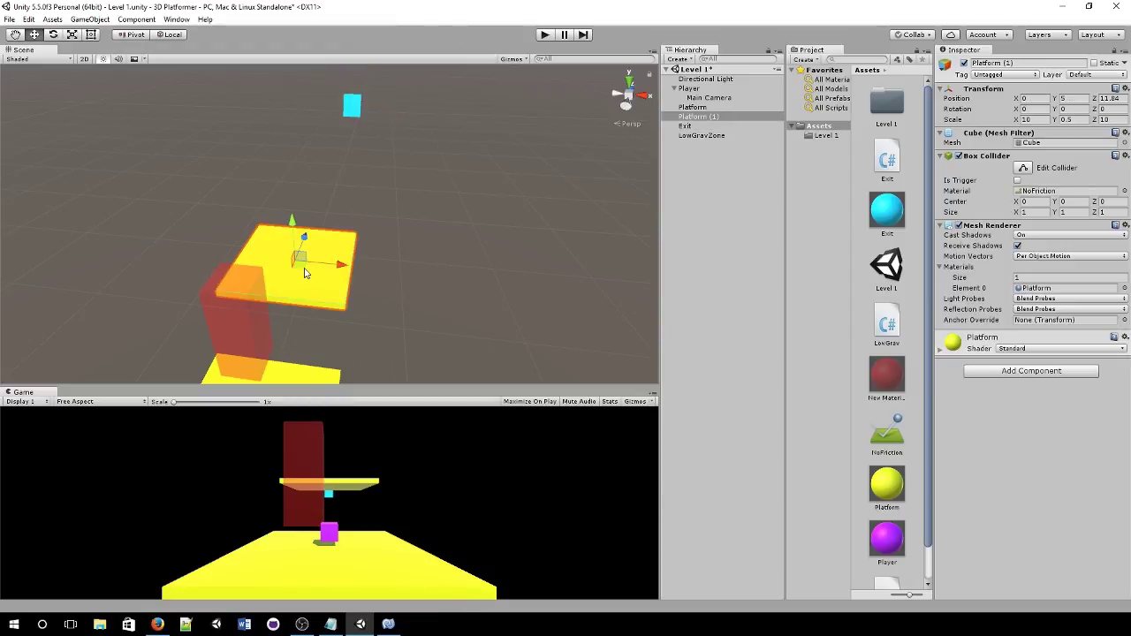
right_click(721, 117)
click(747, 149)
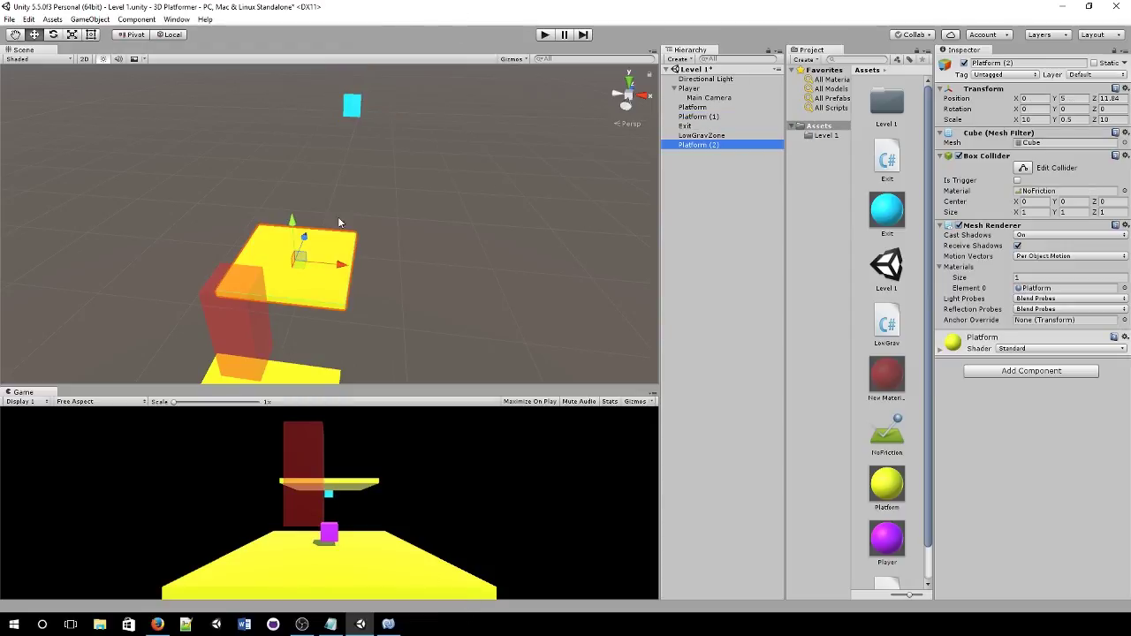
drag(306, 238, 335, 157)
- Rename the duplicated Platform (2) to 'Moving Platform'
right_click(724, 144)
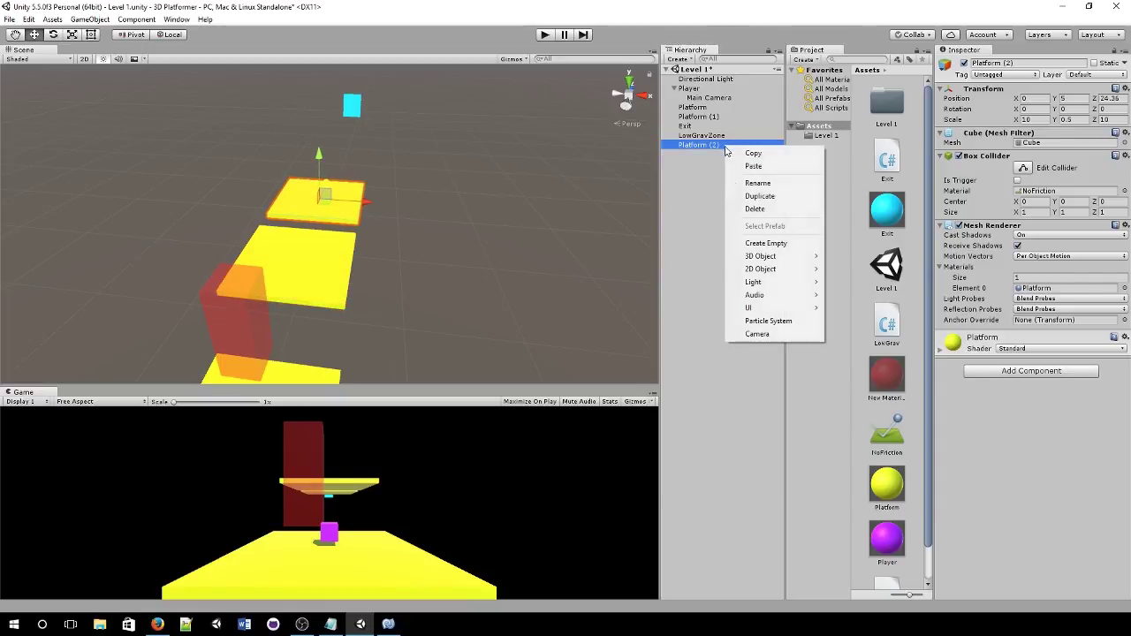
click(775, 184)
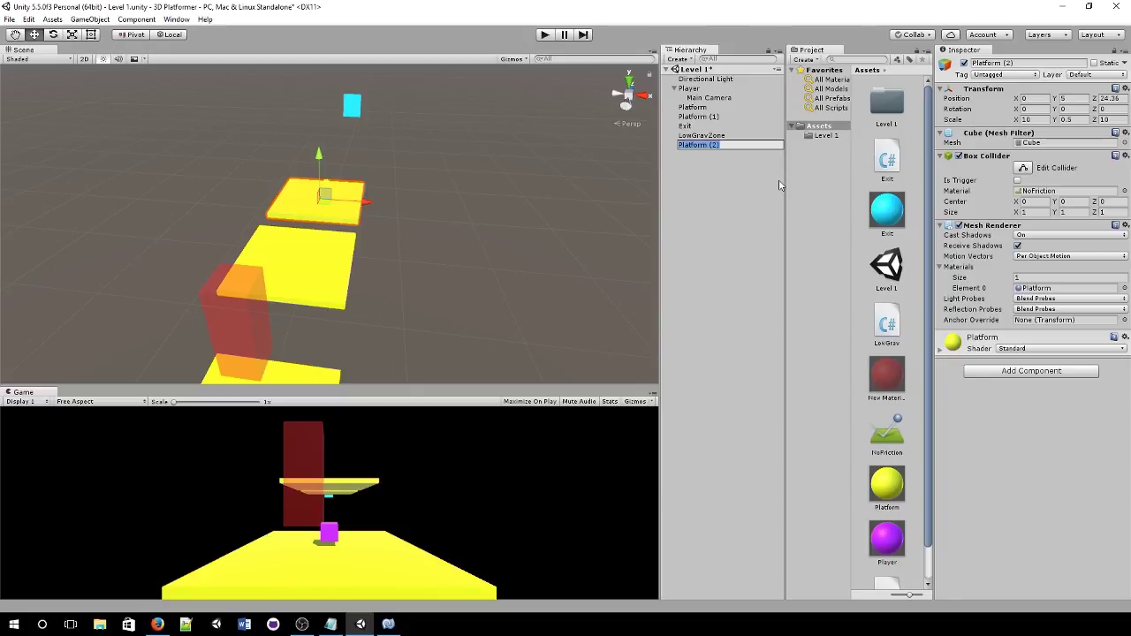
text(Moving Platform)
key(Return)
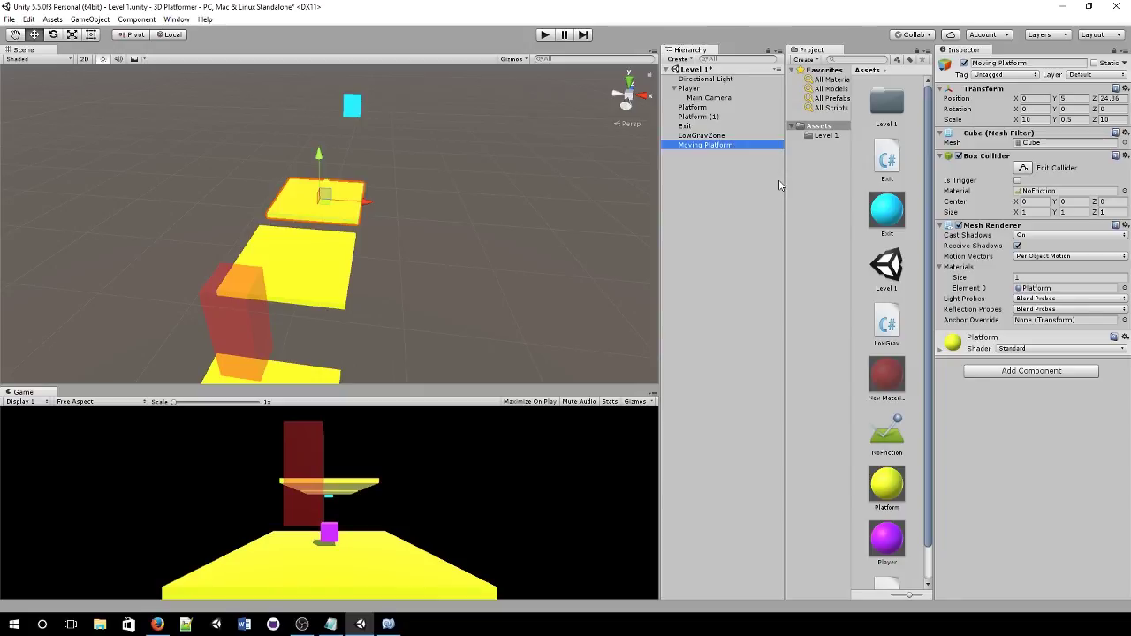
click(423, 211)
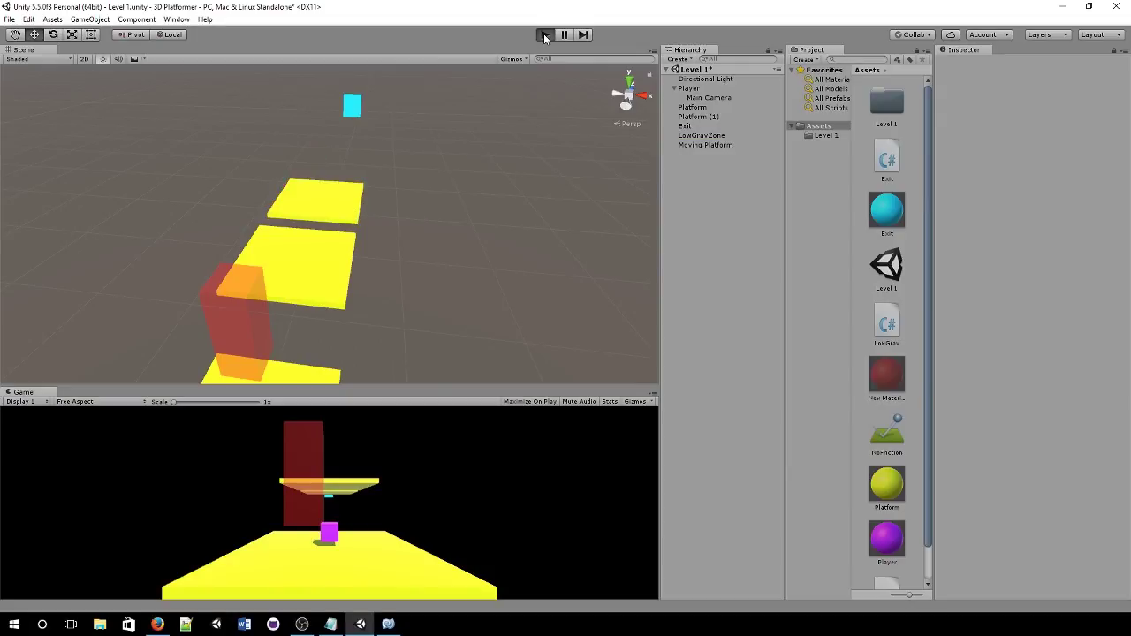
- Play-test the level, jumping the player into the low-gravity zone, then return to MonoDevelop
click(544, 35)
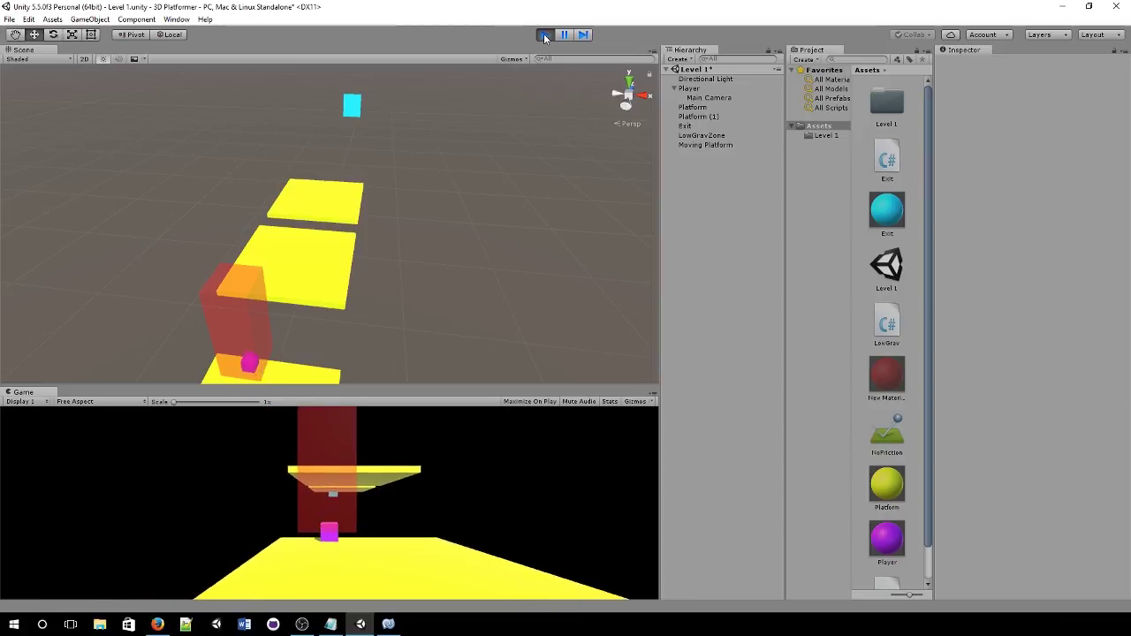
click(545, 36)
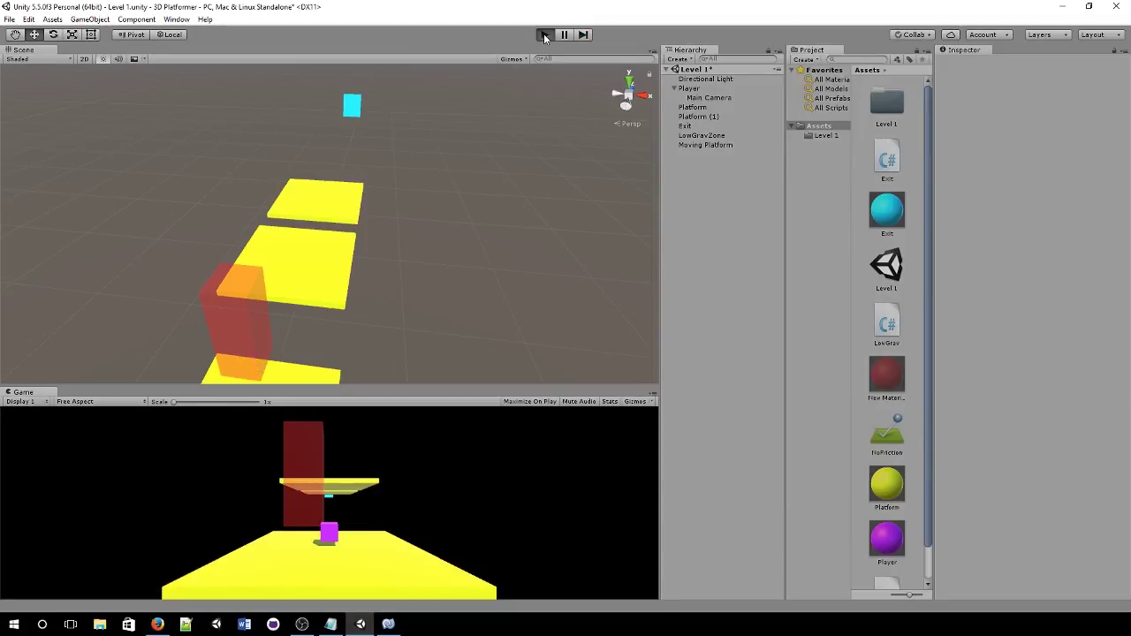
click(544, 36)
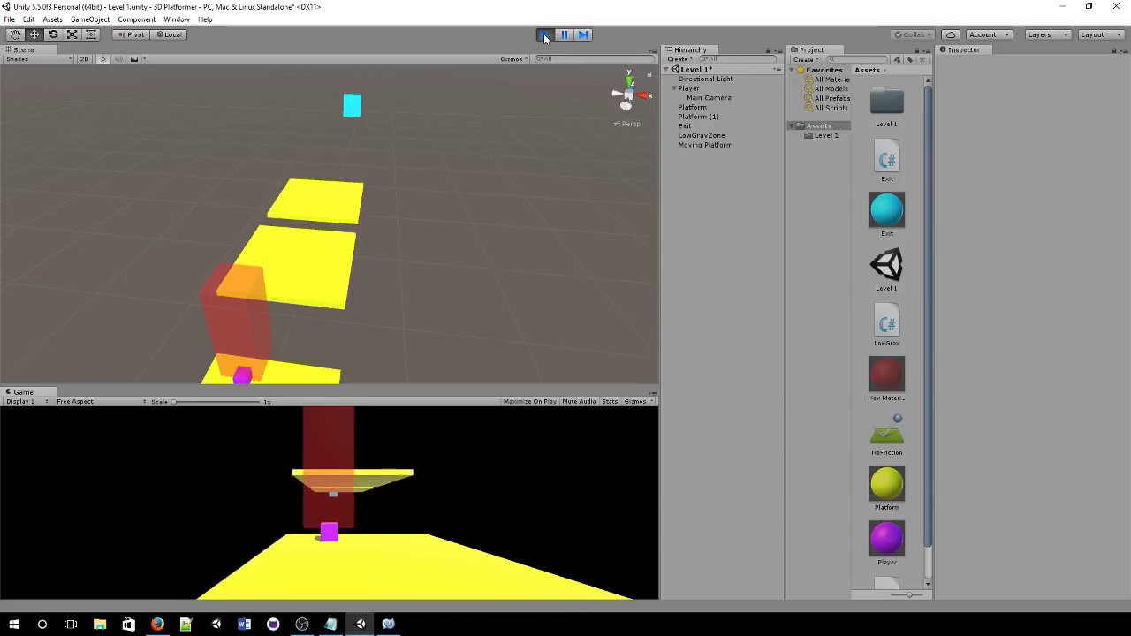
key(space)
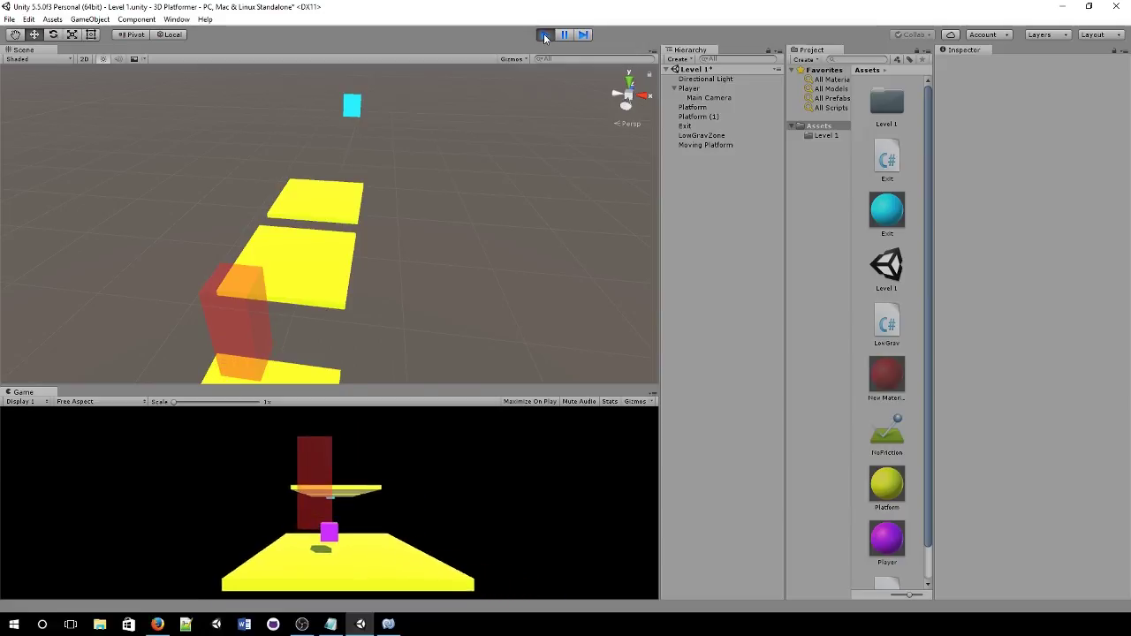
key(space)
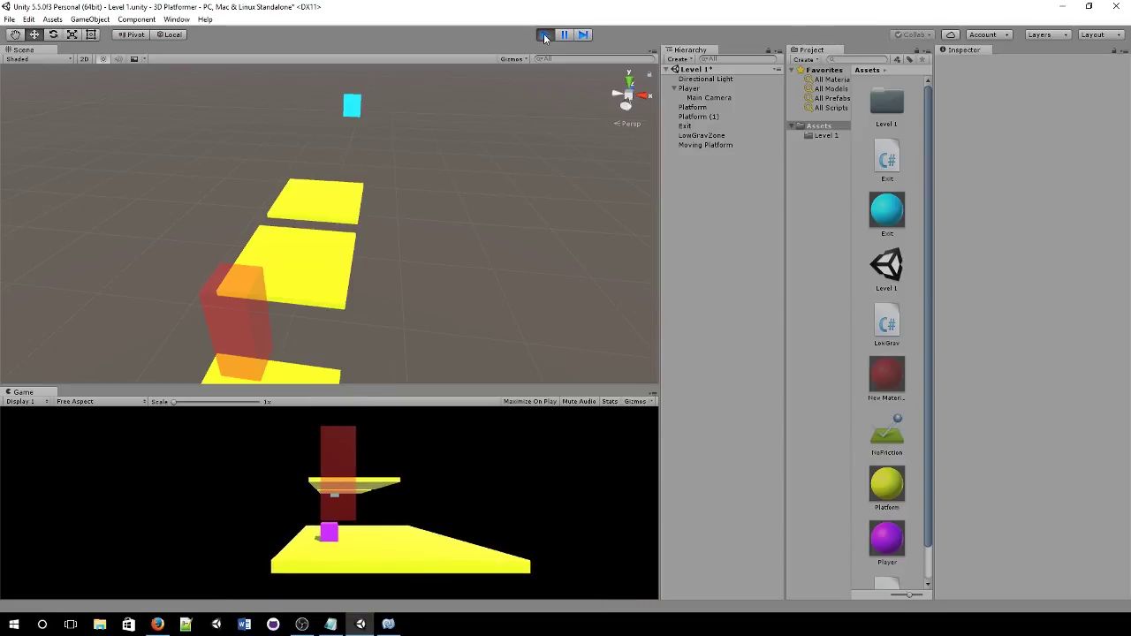
click(545, 38)
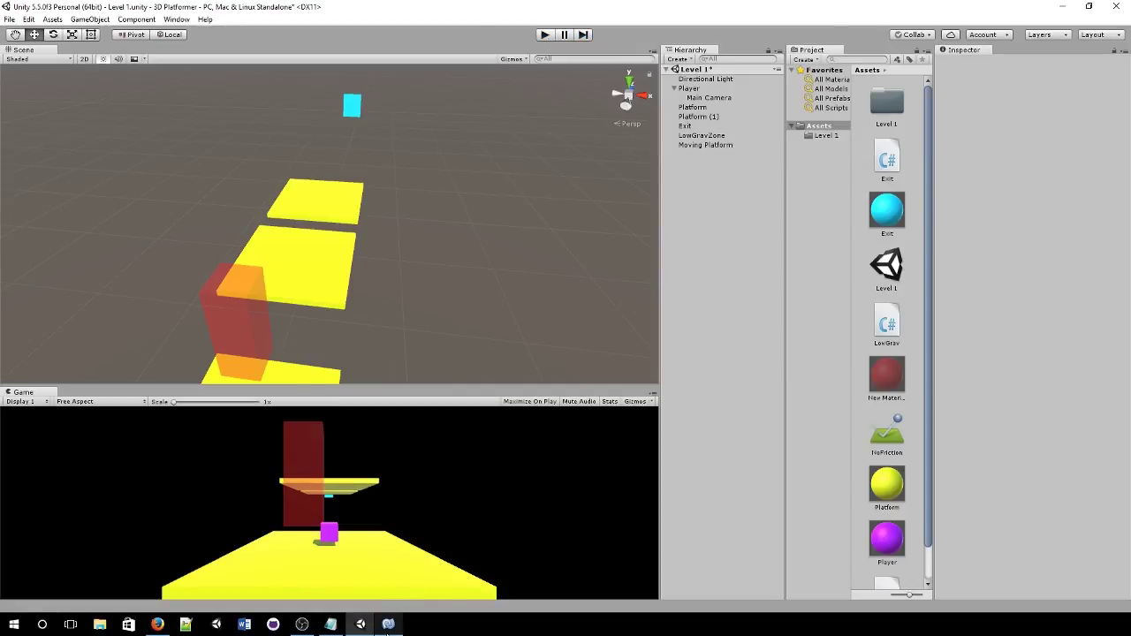
click(389, 625)
- Extend the line 33 condition in PlayerMovement.cs with && other.name.Contains
click(281, 68)
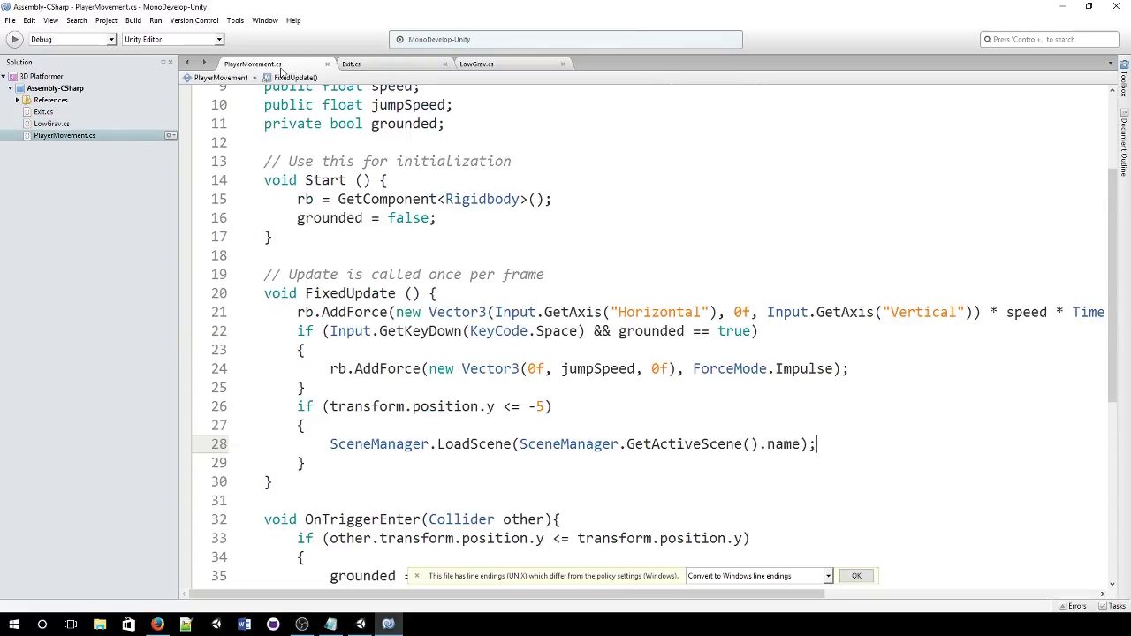
scroll(494, 343, down, 5)
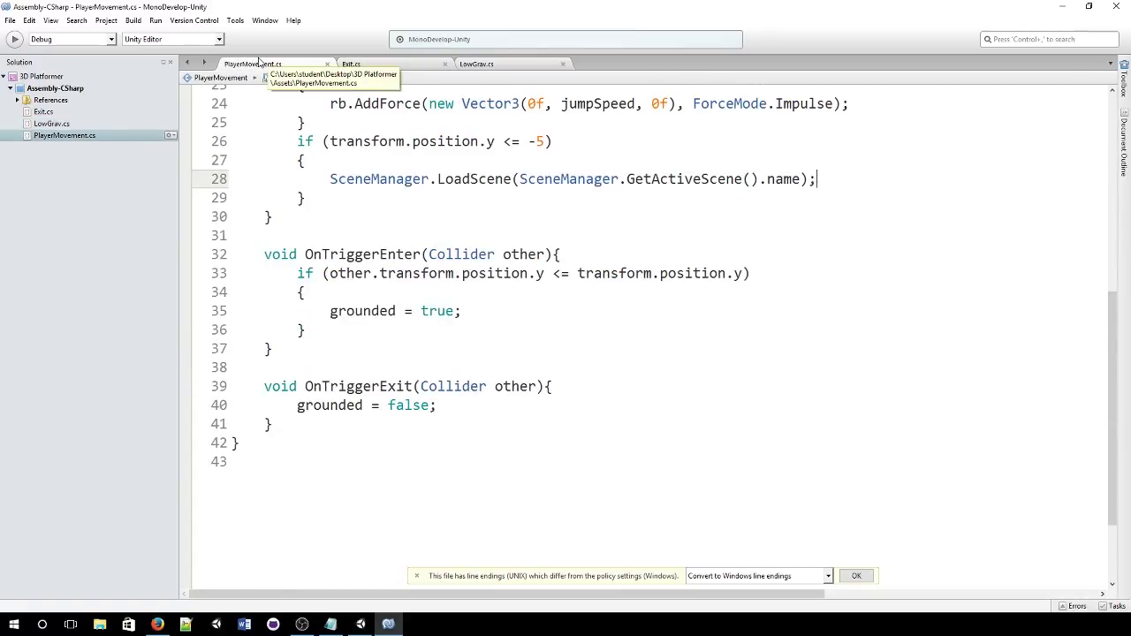
click(751, 273)
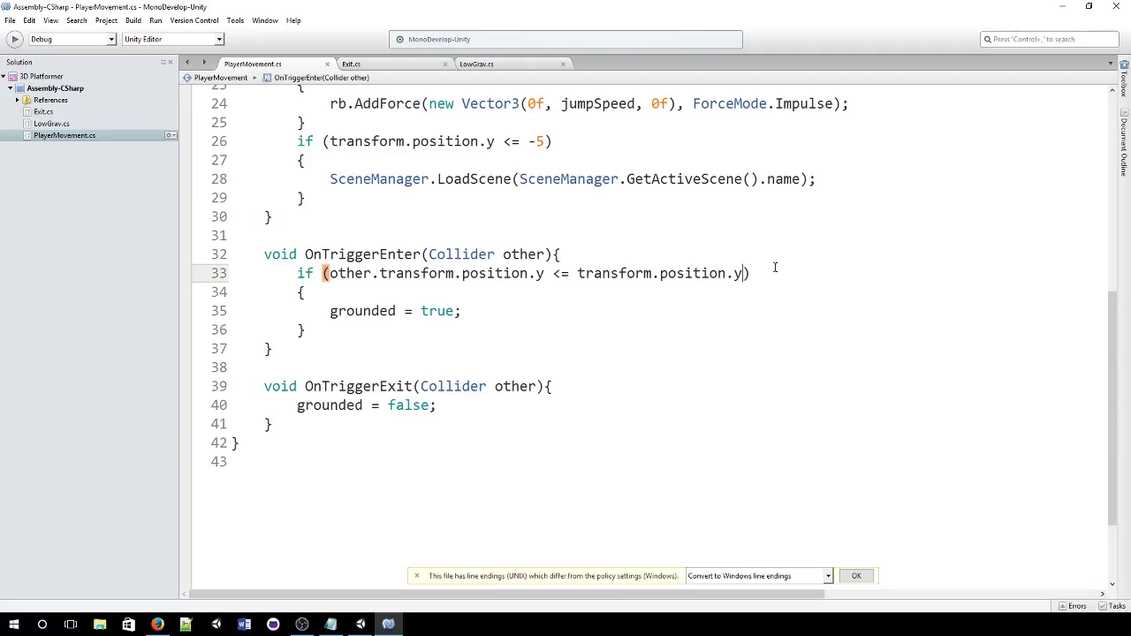
text(&& other.)
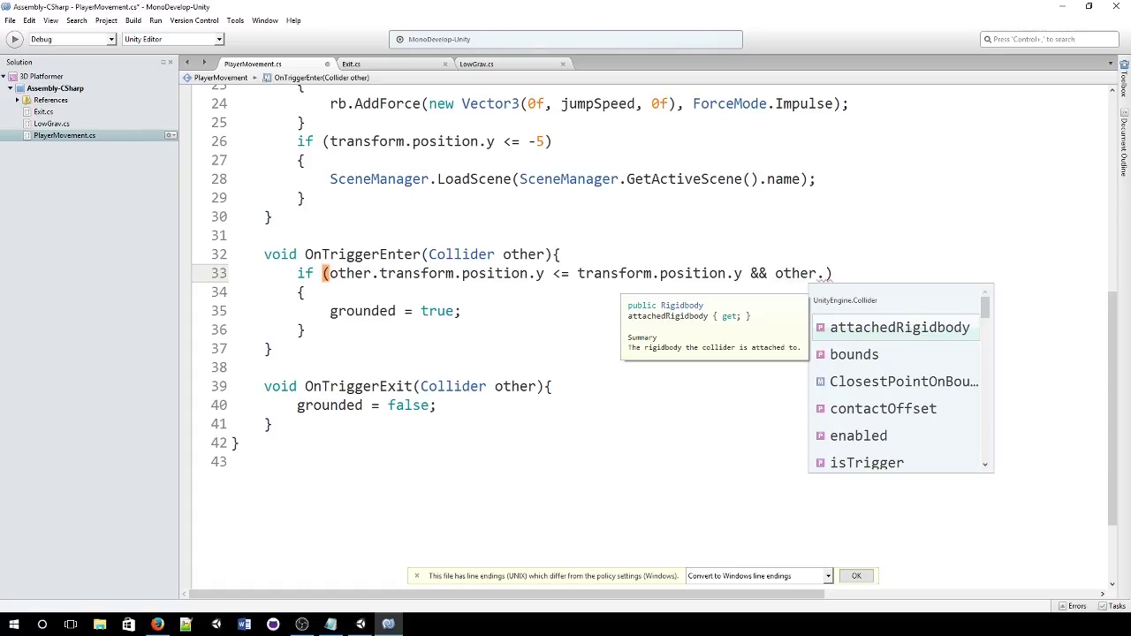
key(alt+Tab)
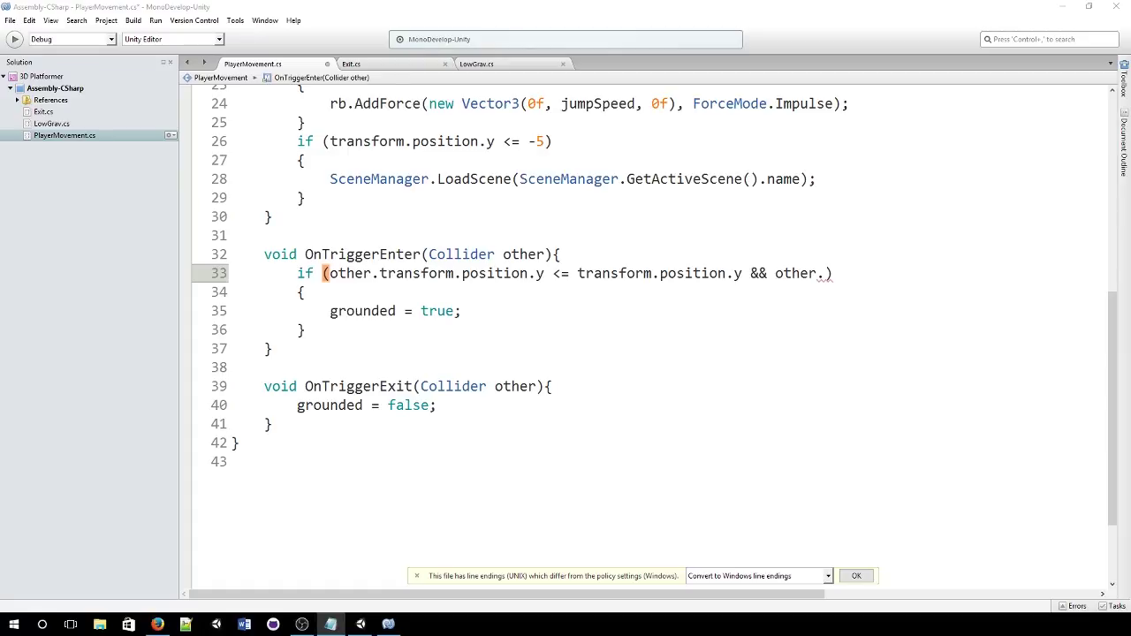
key(alt+Tab)
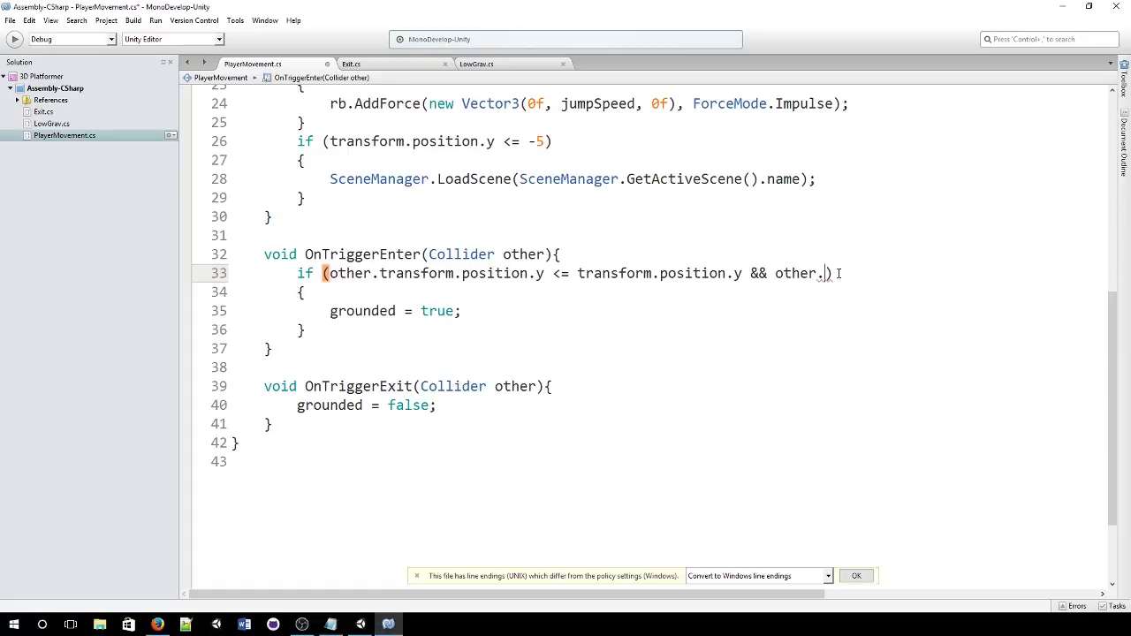
text(Name)
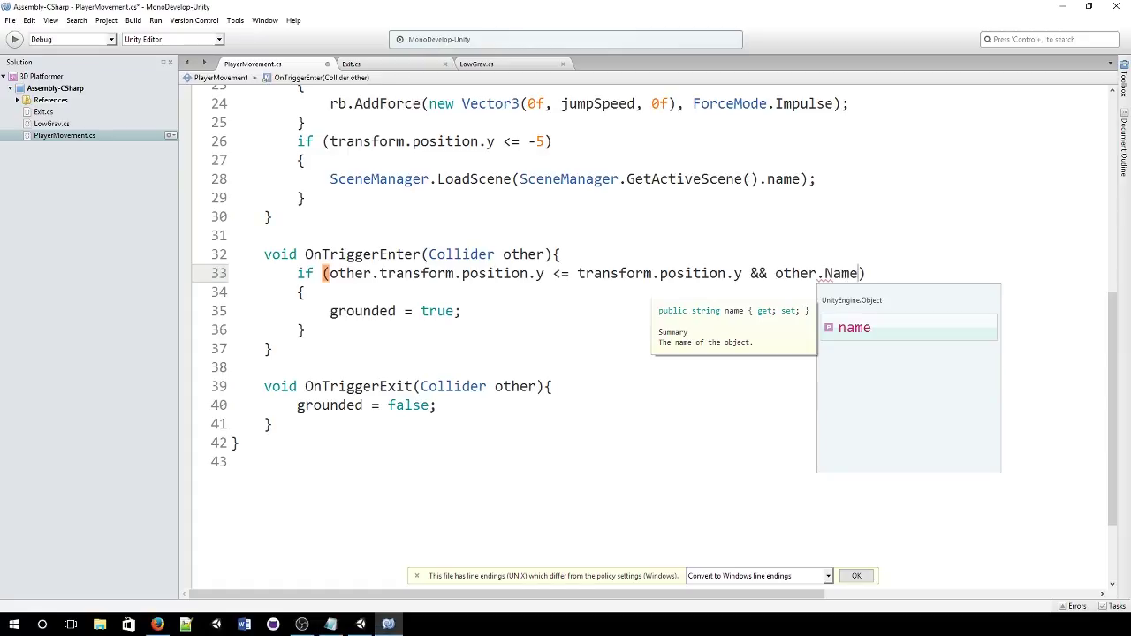
text(.con)
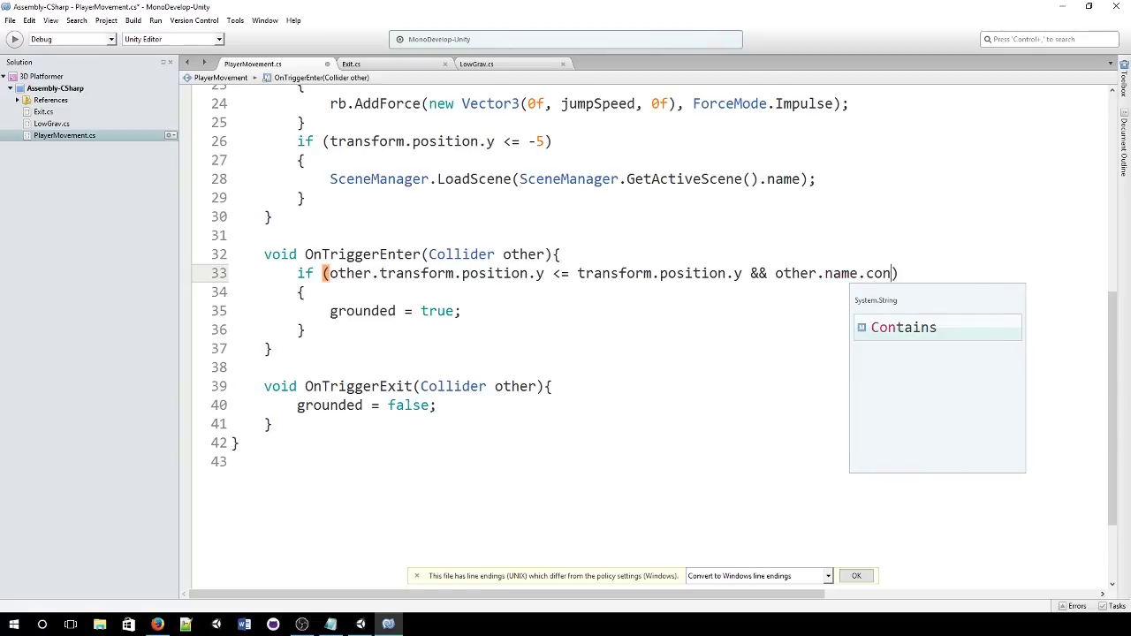
key(Return)
- Complete the clause as && !other.name.Contains("LowGrav") and select it
text(("L)
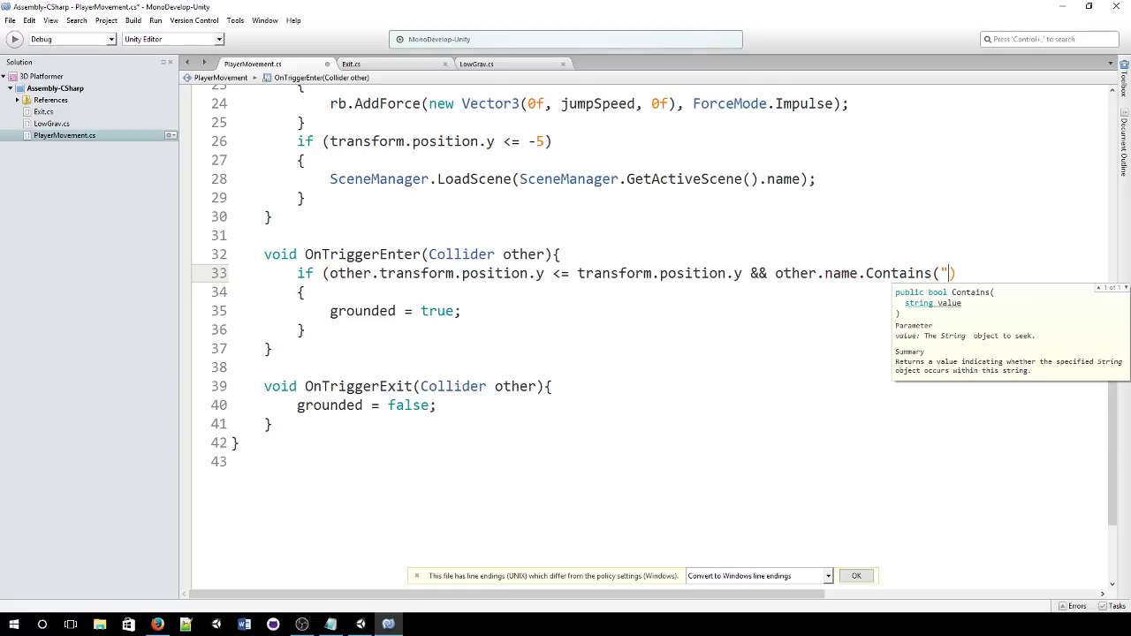
key(BackSpace)
text(LowGrav"))
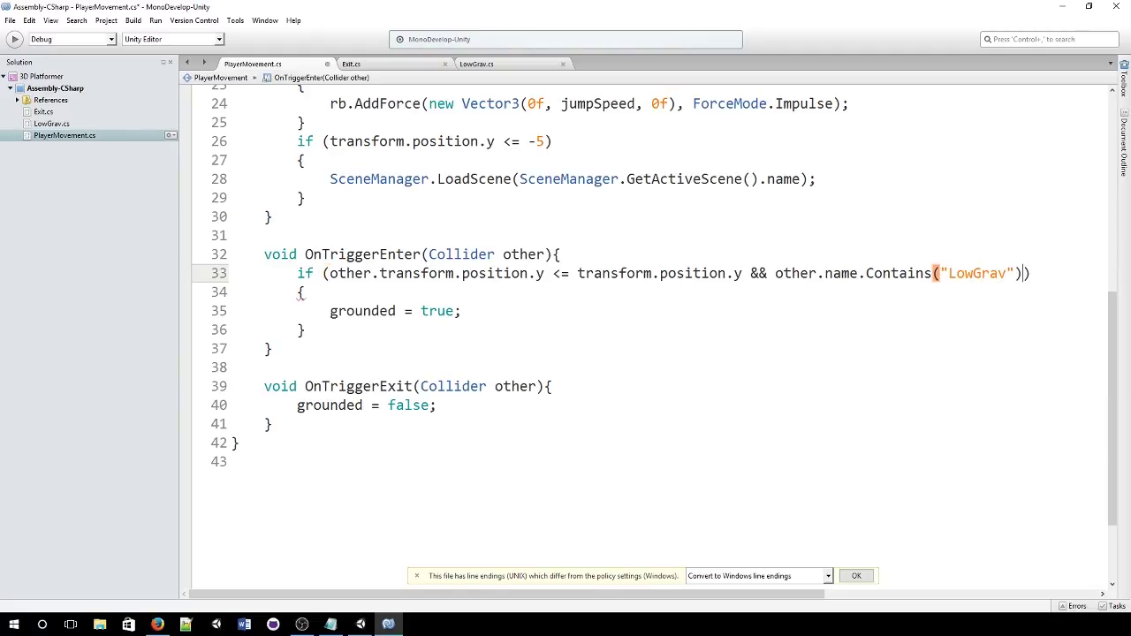
click(774, 271)
text(!)
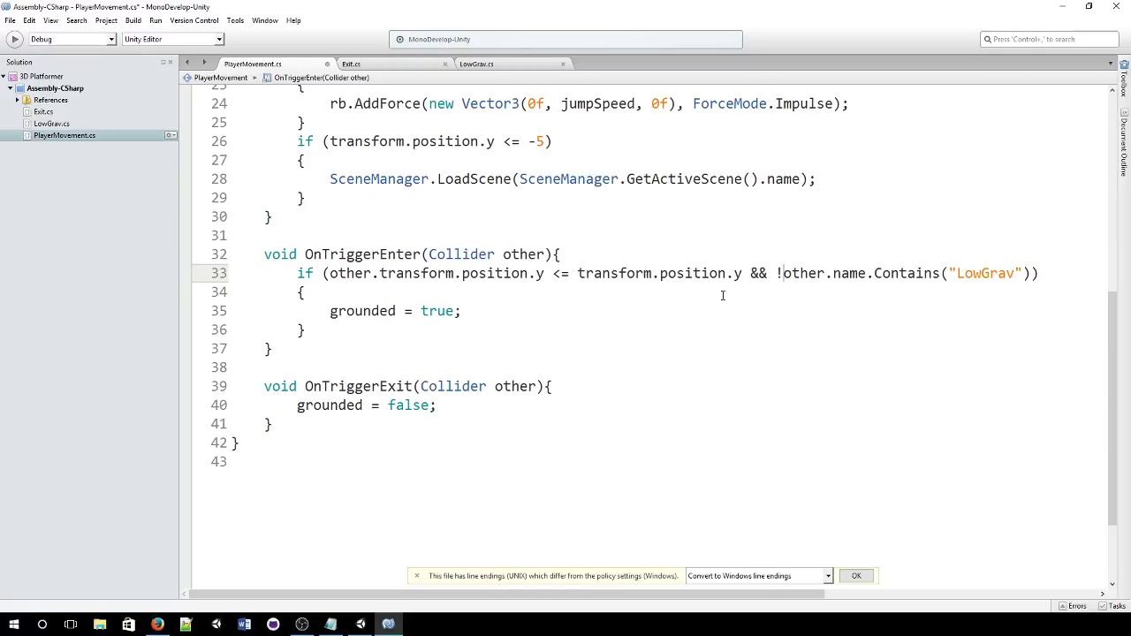
drag(743, 273, 1030, 274)
key(ctrl+c)
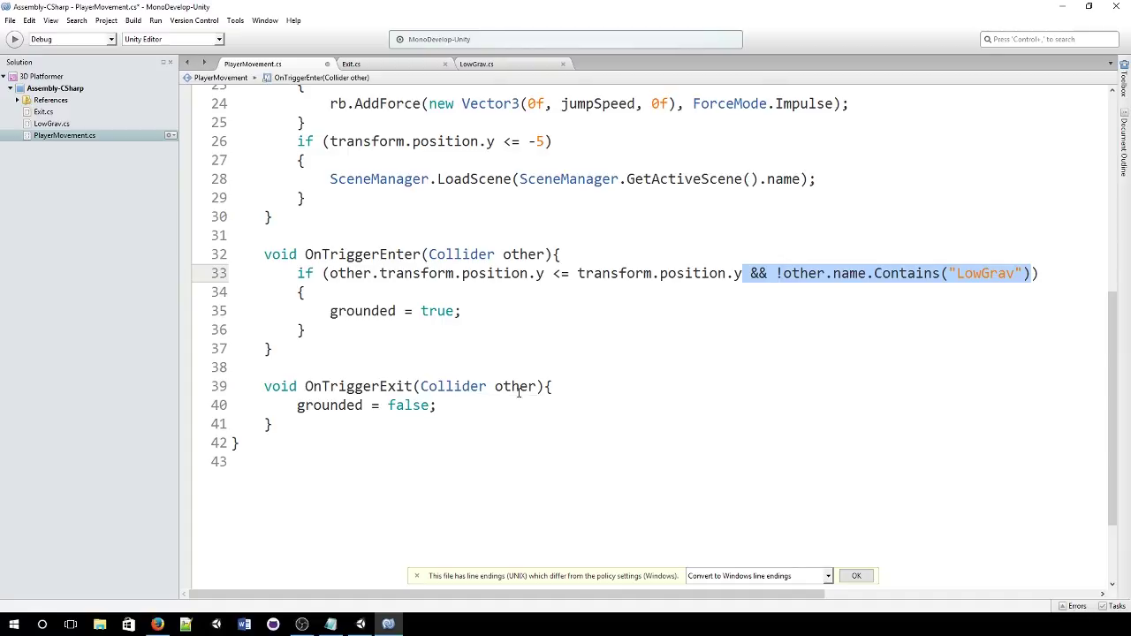
click(595, 386)
- Start a new if in OnTriggerExit using the pasted !other.name.Contains("LowGrav") condition
key(Return)
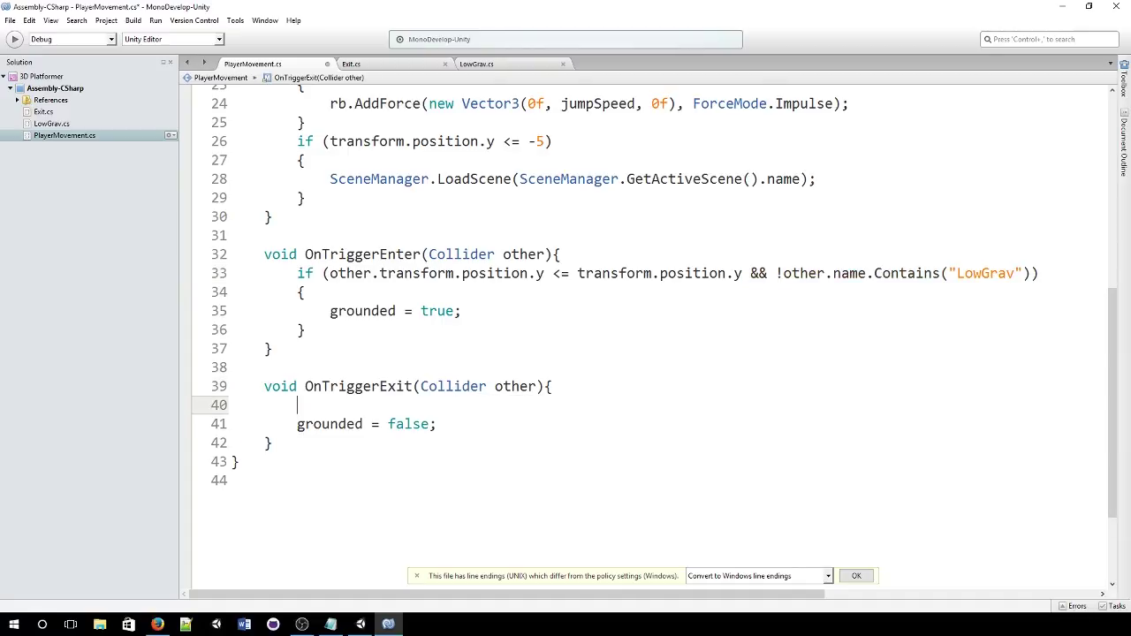
text(if (ot)
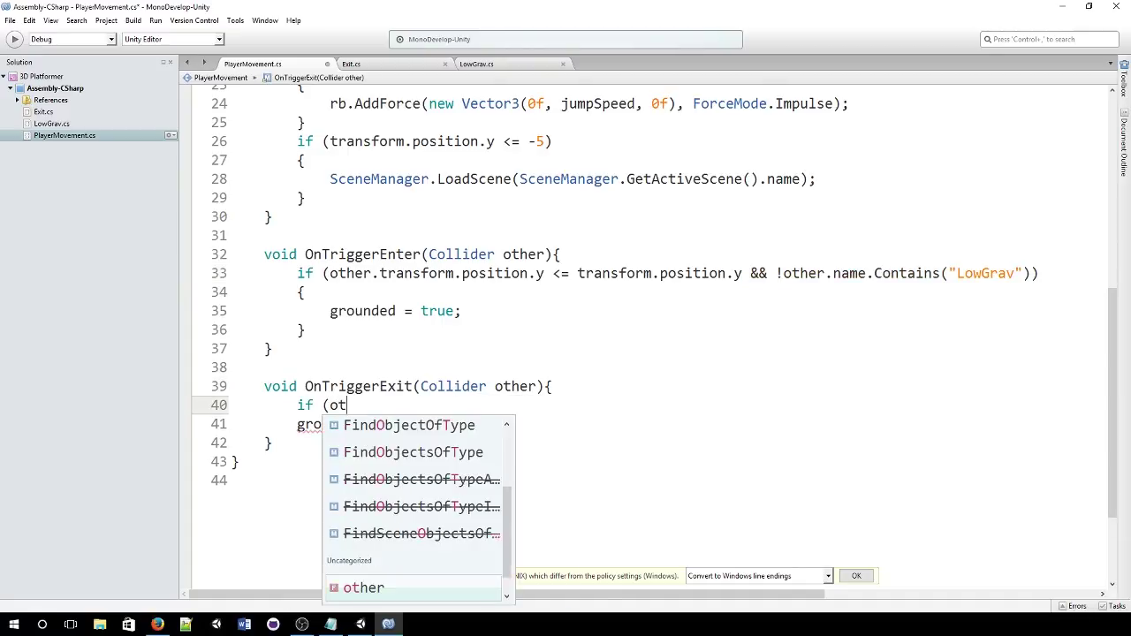
key(BackSpace)
key(BackSpace)
key(ctrl+v)
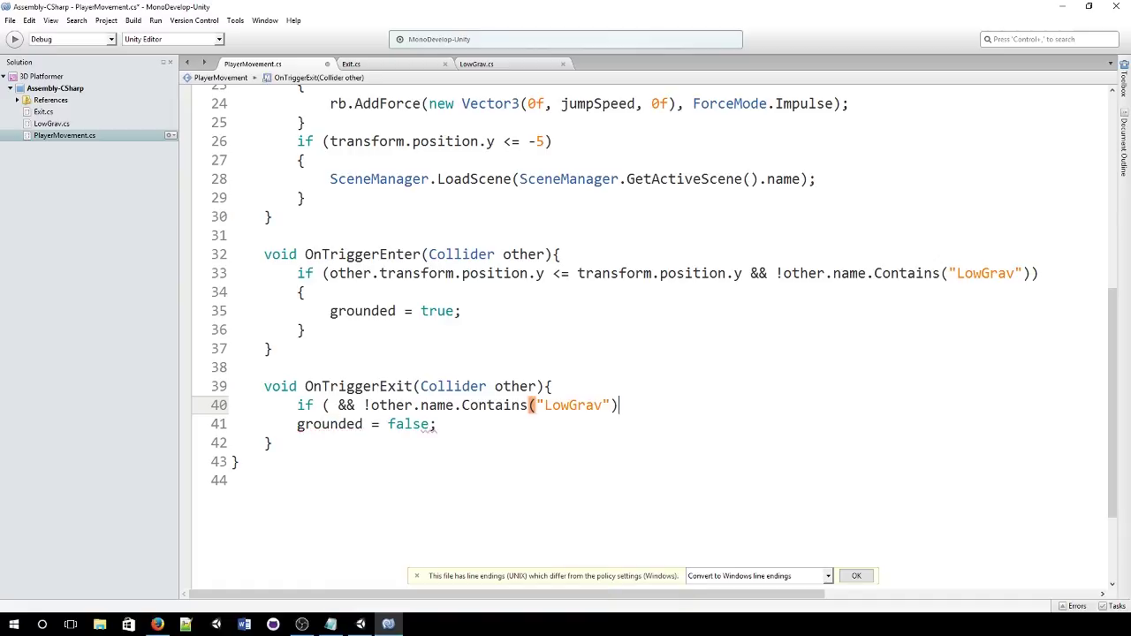
click(365, 405)
key(BackSpace)
key(BackSpace)
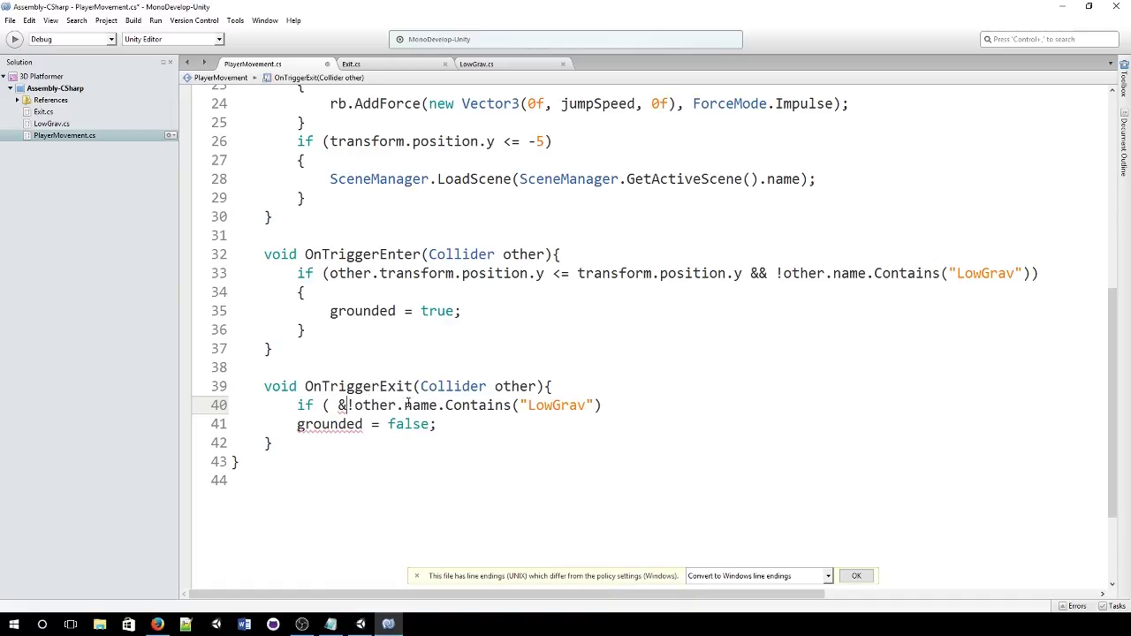
key(BackSpace)
key(BackSpace)
- Wrap grounded = false; inside the if block's braces
click(610, 408)
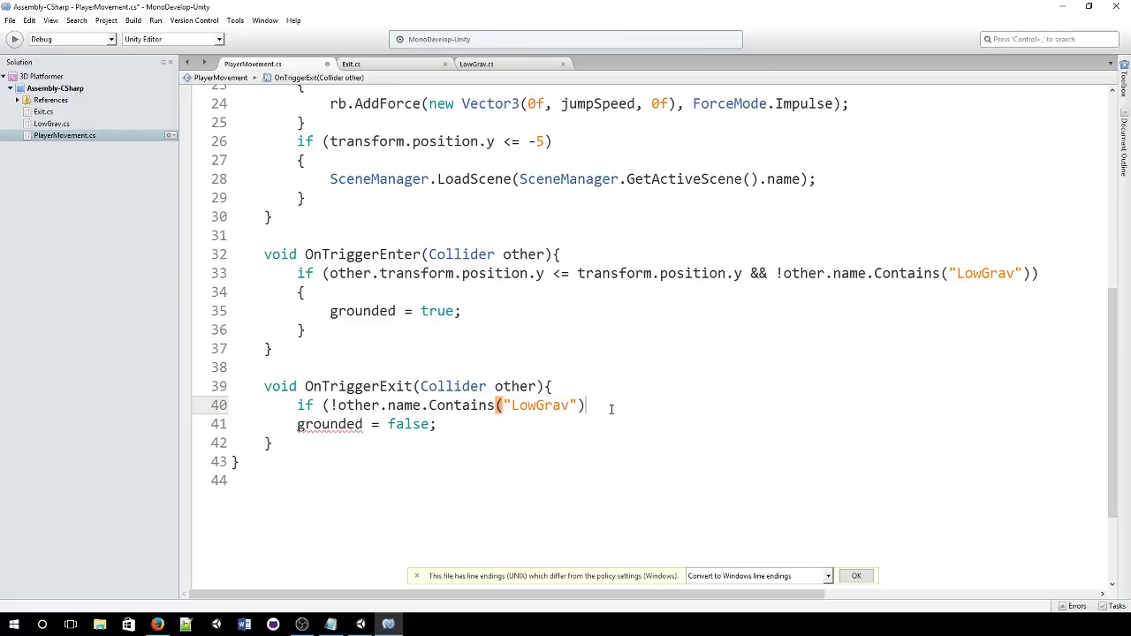
text(){)
click(513, 422)
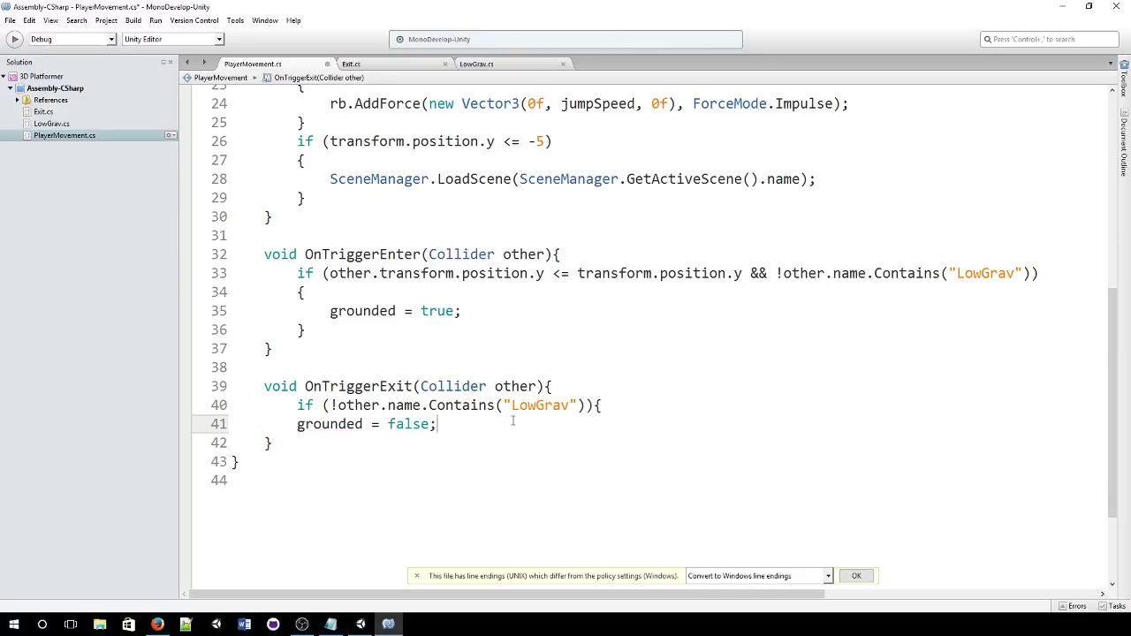
key(Return)
text(})
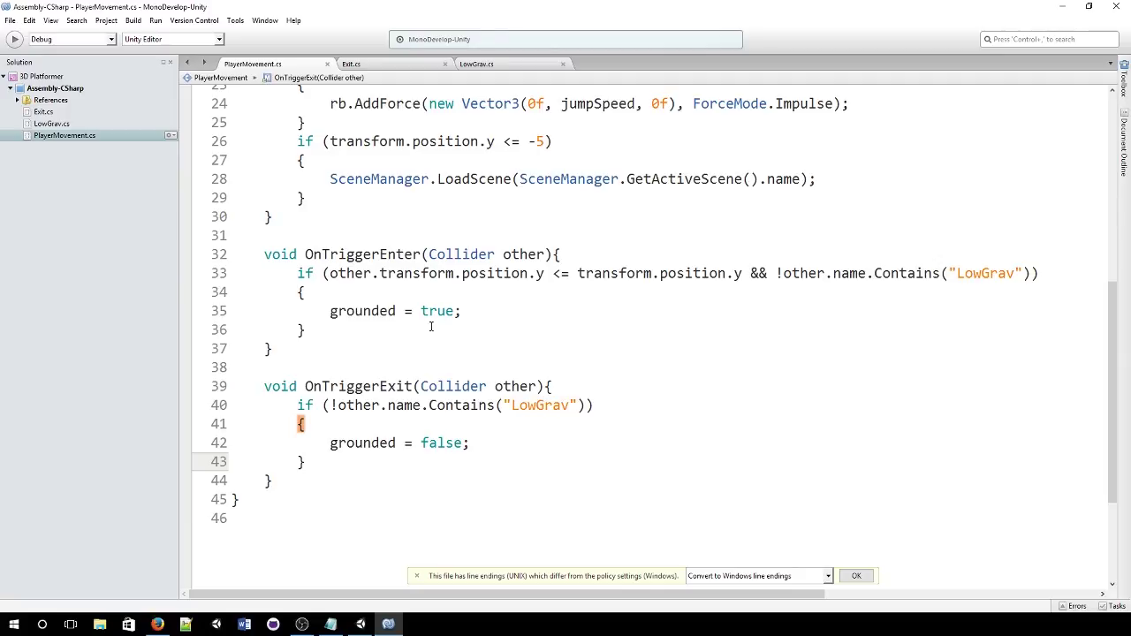
click(363, 626)
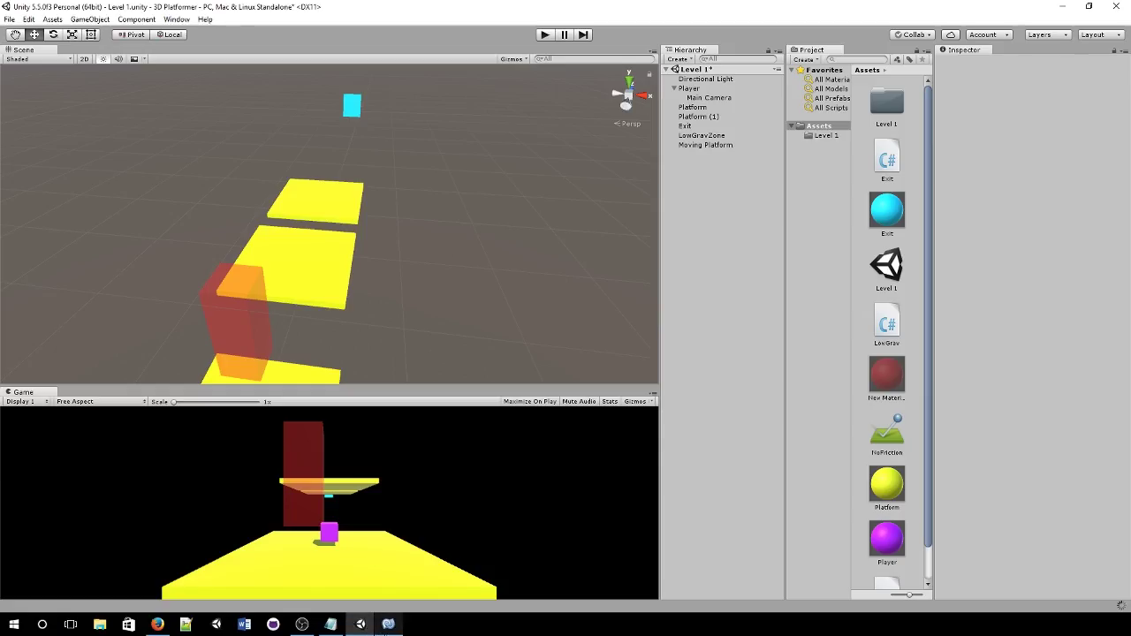
- Select the Moving Platform in the Scene view to show its transform, collider and renderer
click(389, 625)
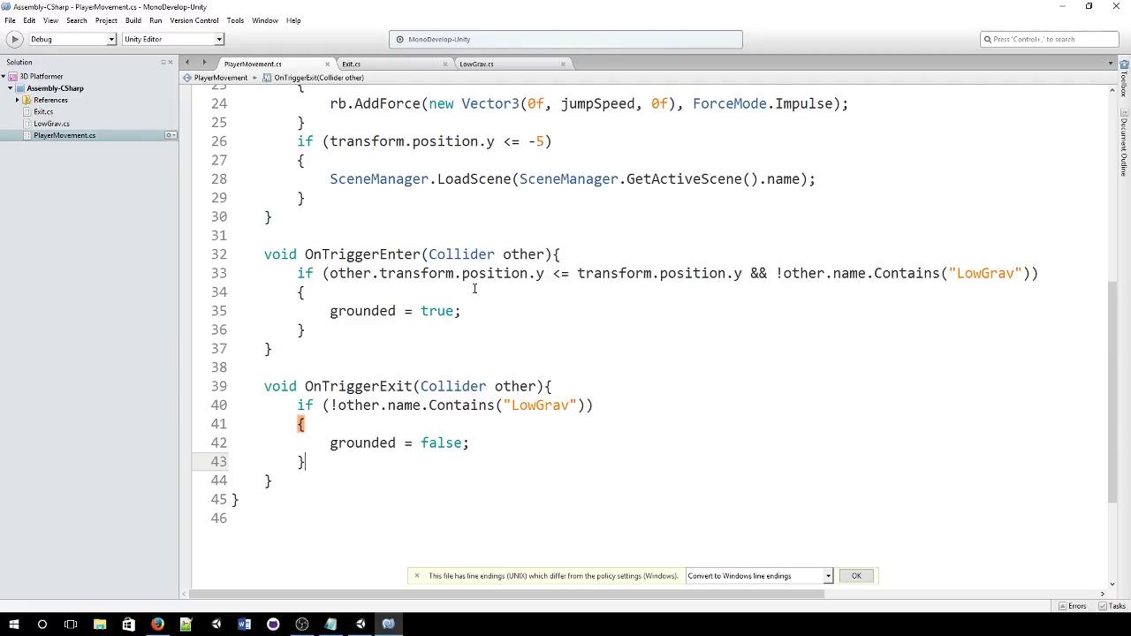
mouse_move(361, 625)
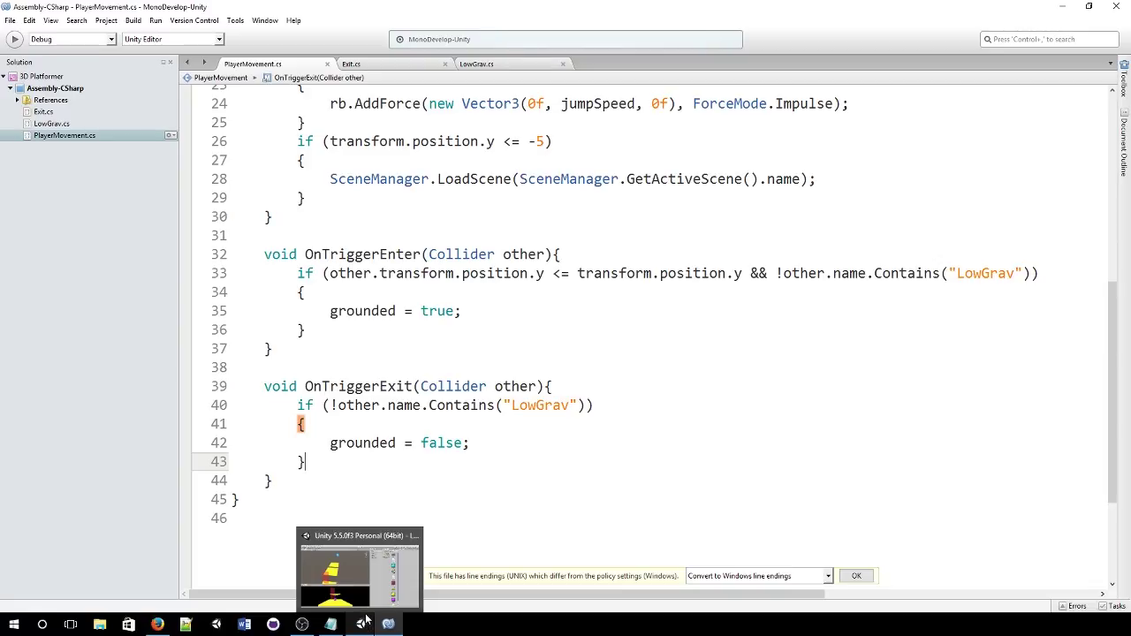
click(366, 618)
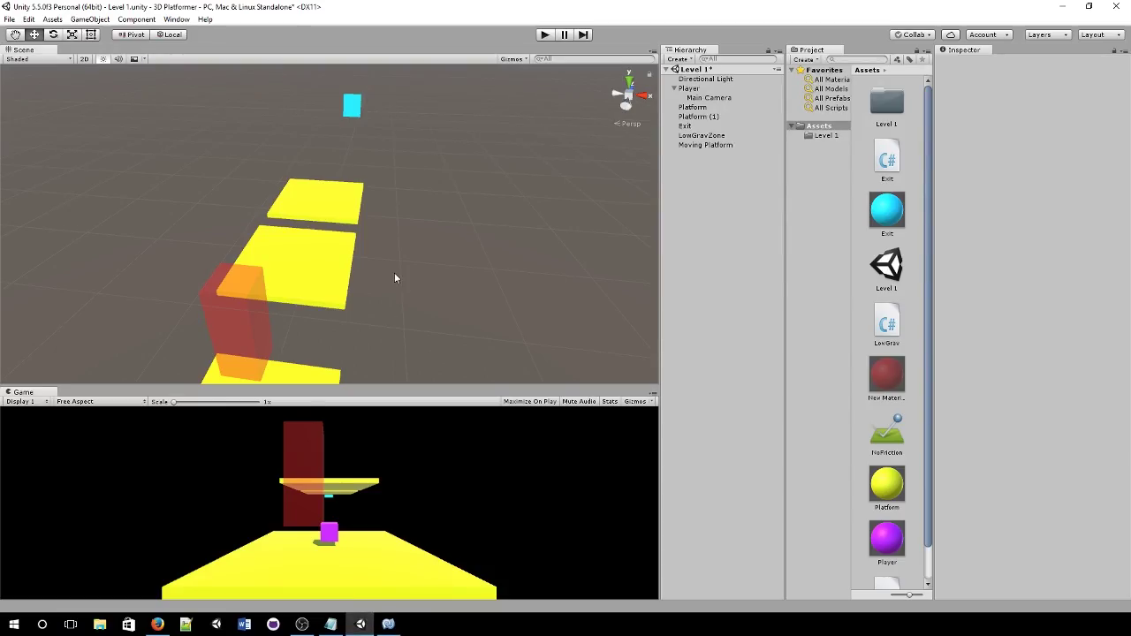
click(348, 196)
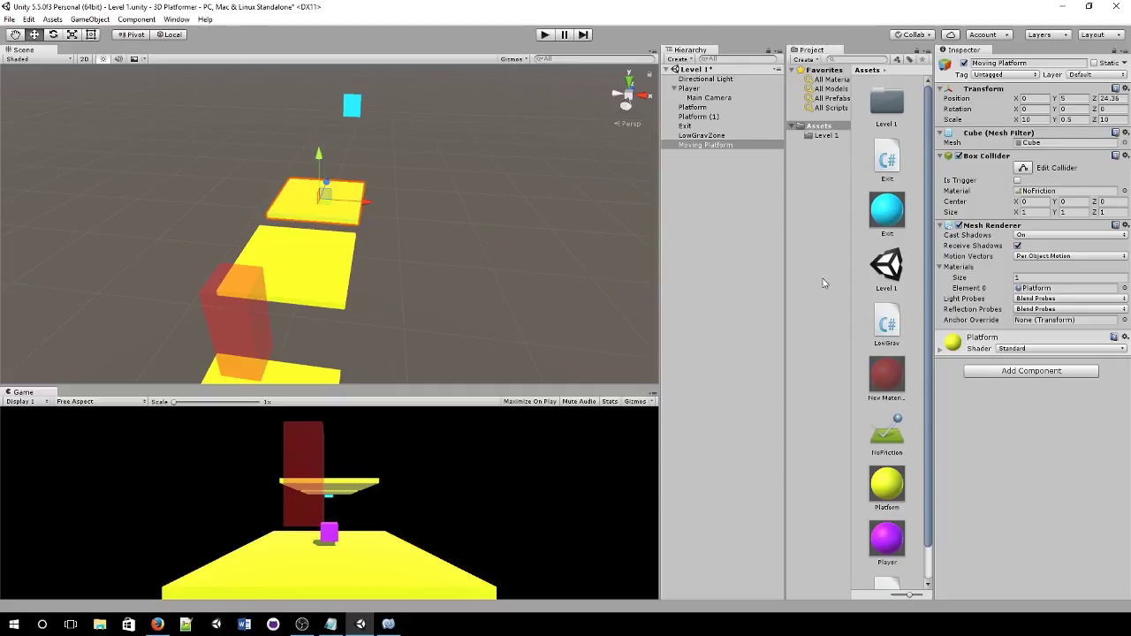
scroll(892, 416, down, 2)
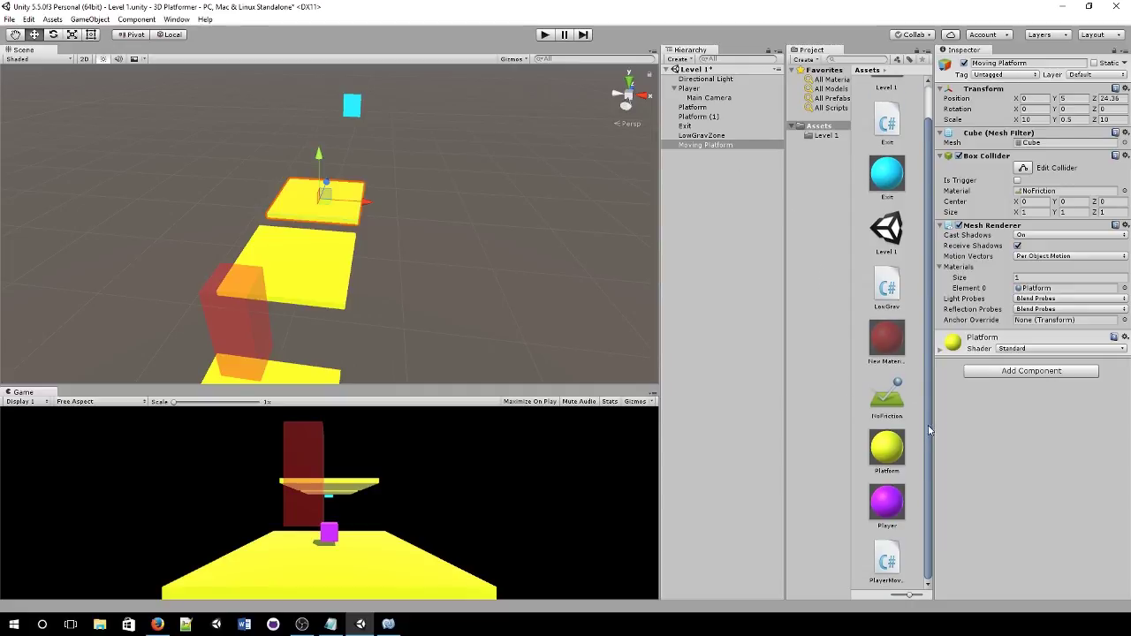
- Create a C# script named MovingPlatform in Assets and open it in MonoDevelop
right_click(917, 538)
mouse_move(979, 321)
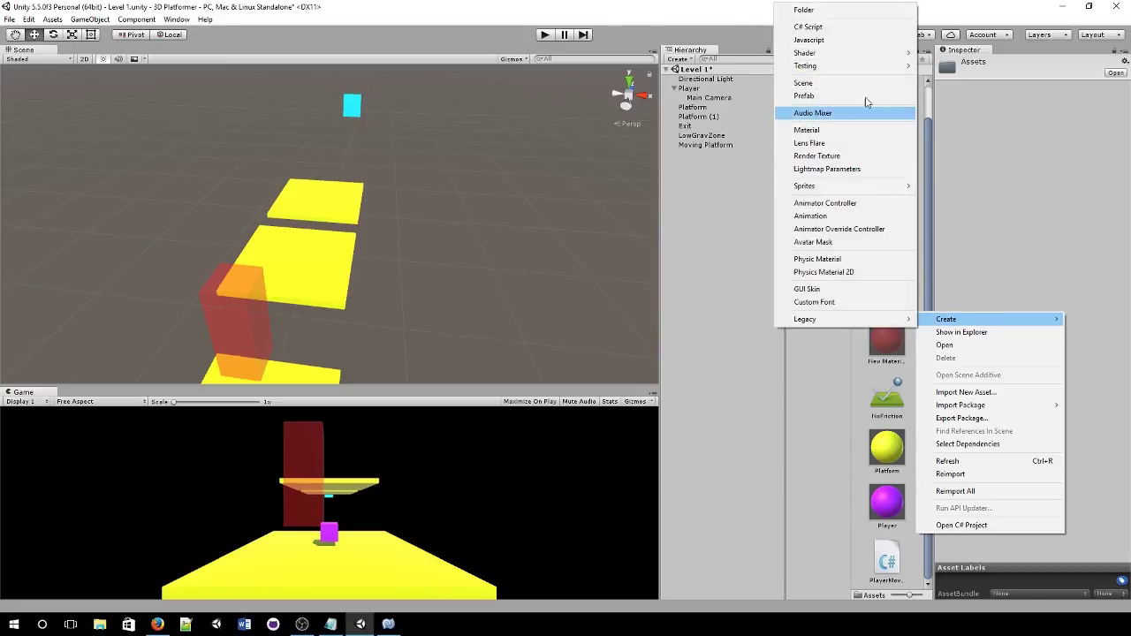
click(846, 34)
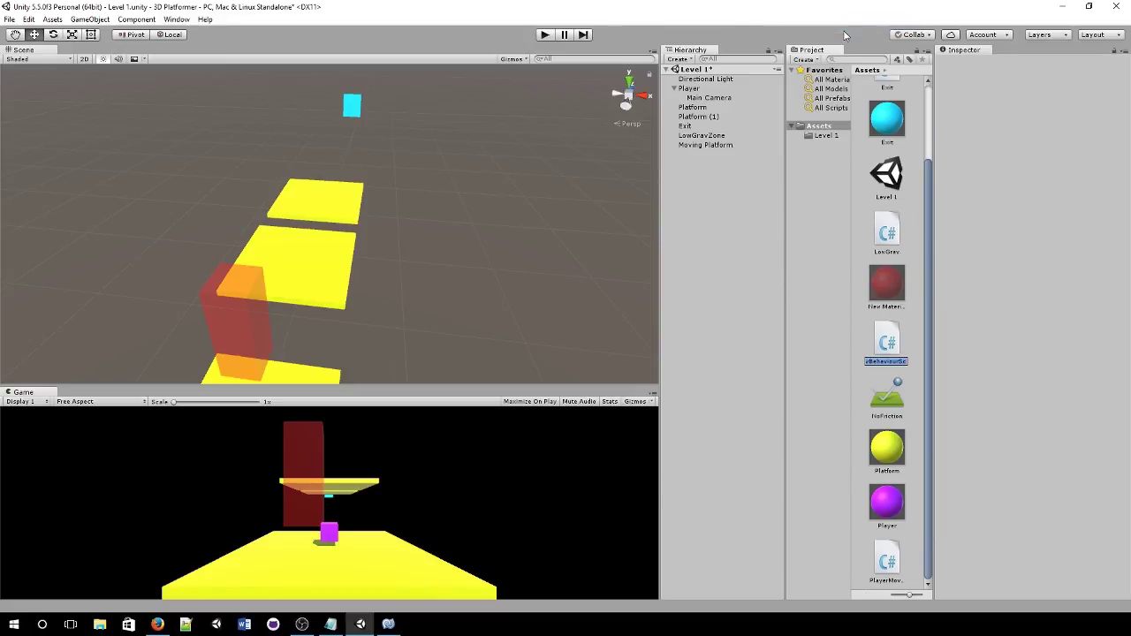
text(MovingPlatform)
key(Return)
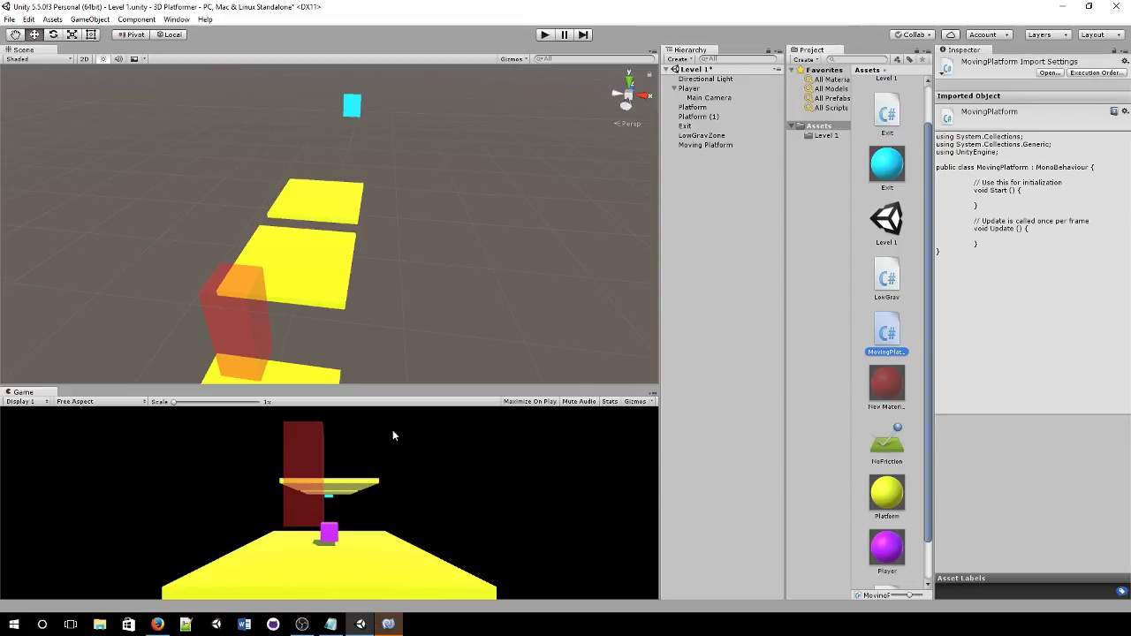
click(331, 624)
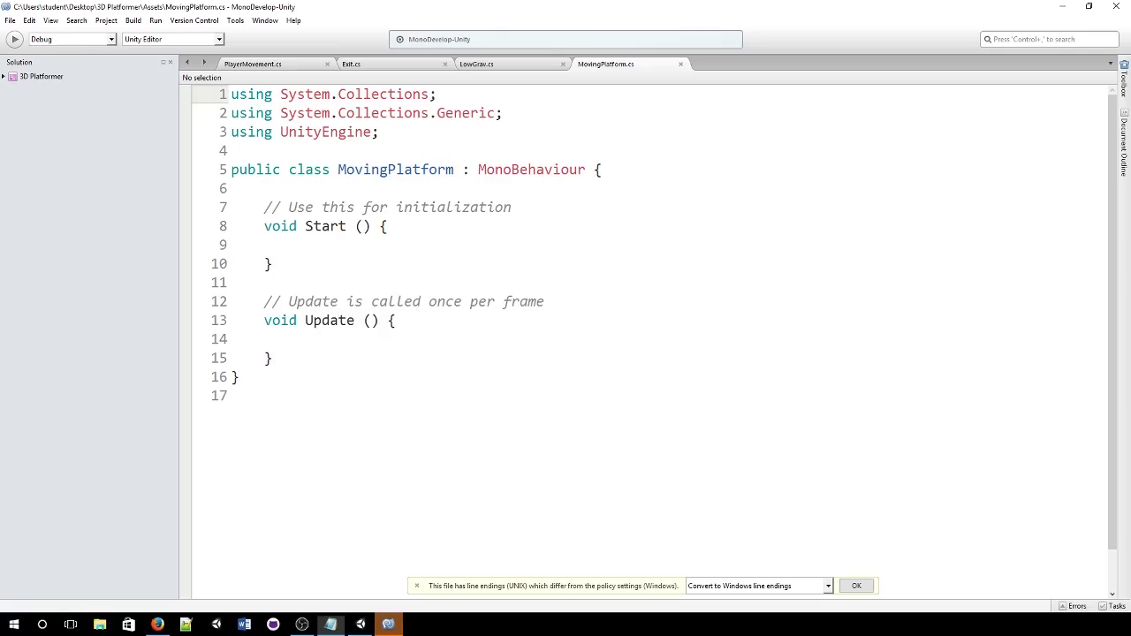
- Declare public Vector3 pos1; above Start() in MovingPlatform.cs
click(445, 248)
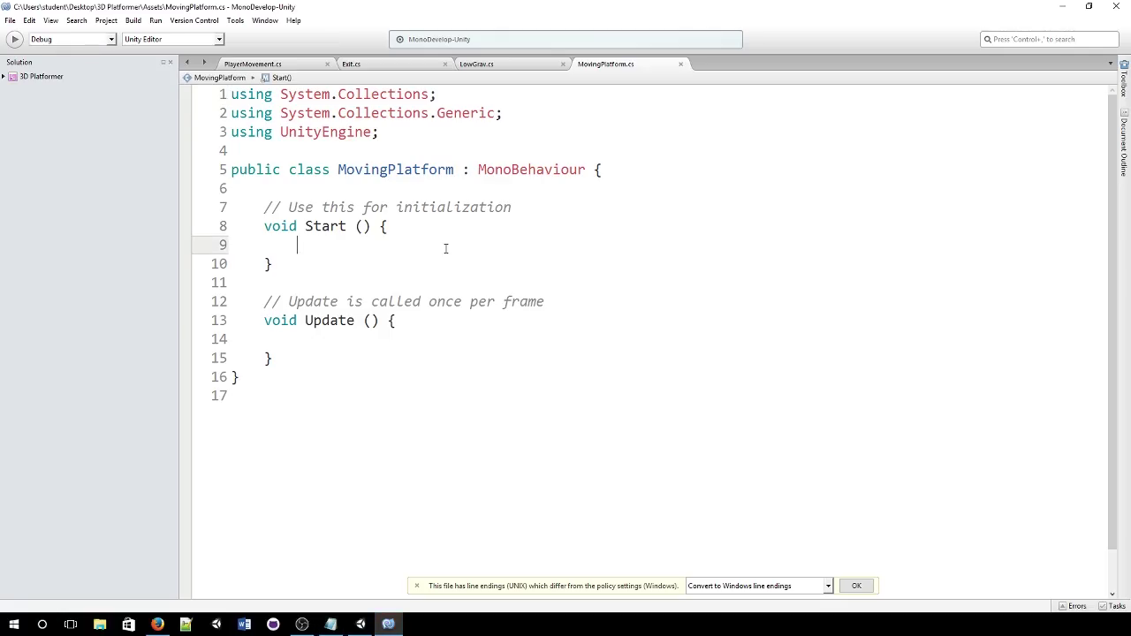
click(515, 187)
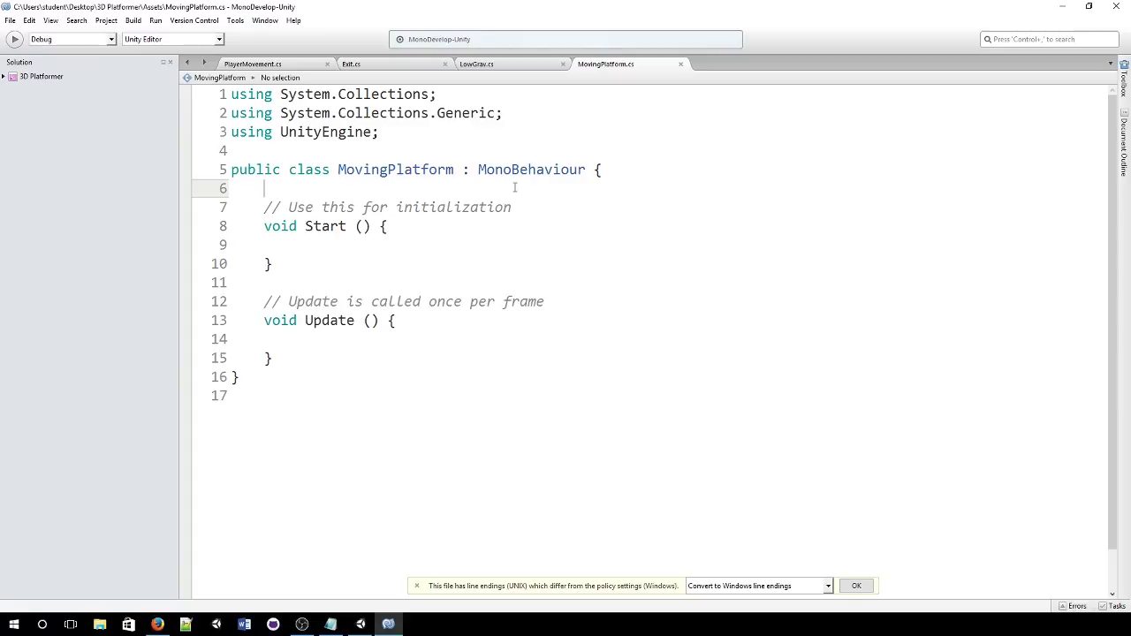
key(Return)
key(Return)
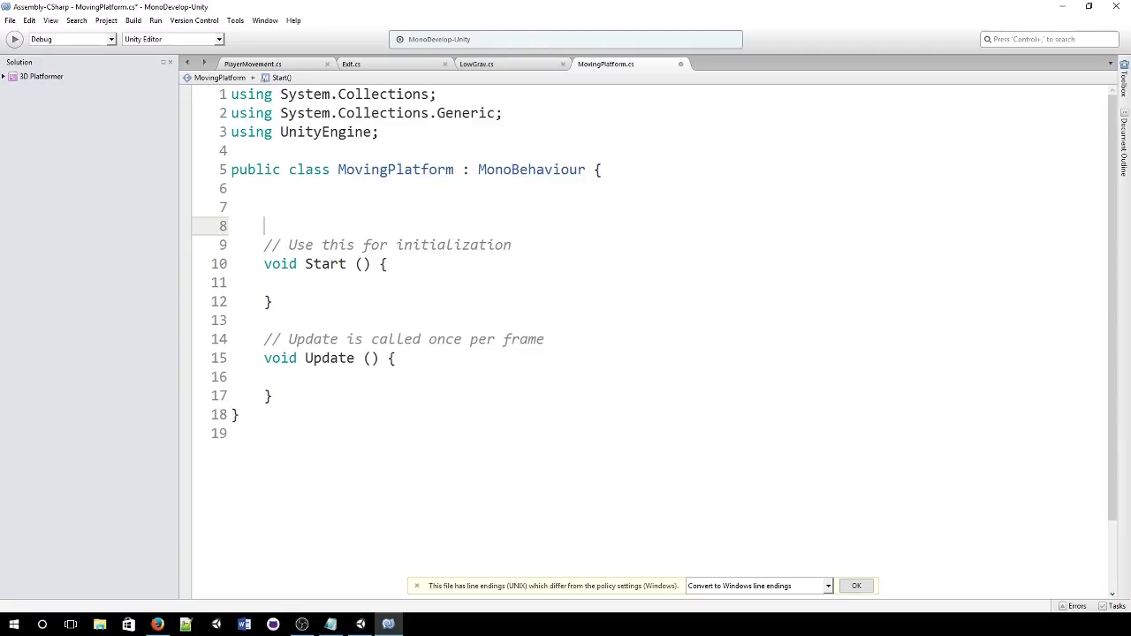
key(Up)
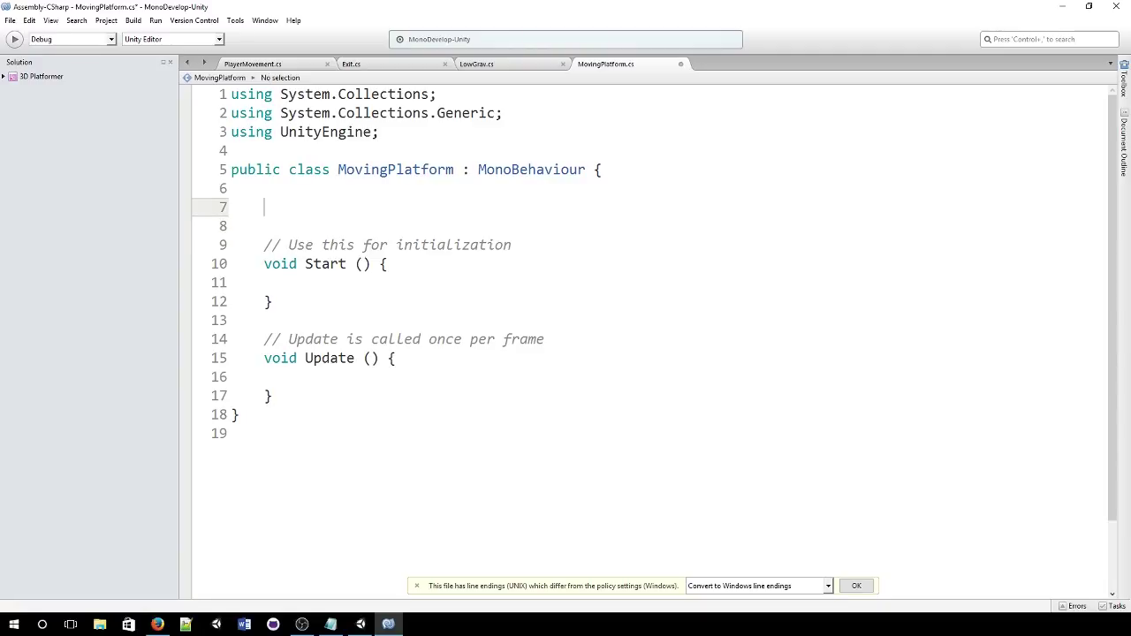
text(public V)
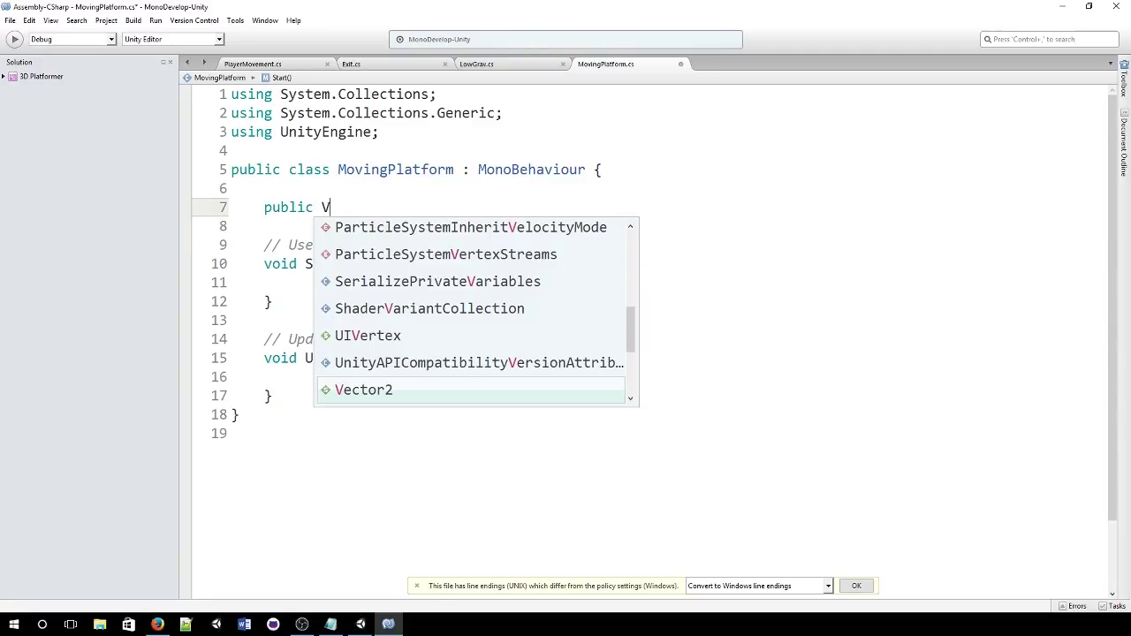
text(eco)
key(BackSpace)
text(t)
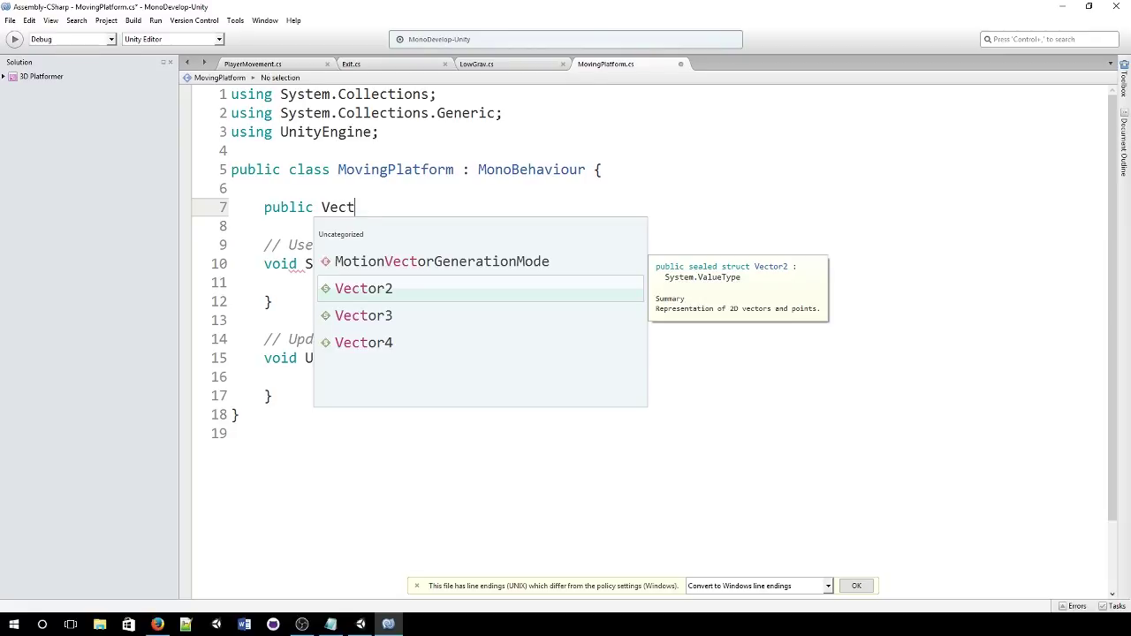
key(Down)
key(Return)
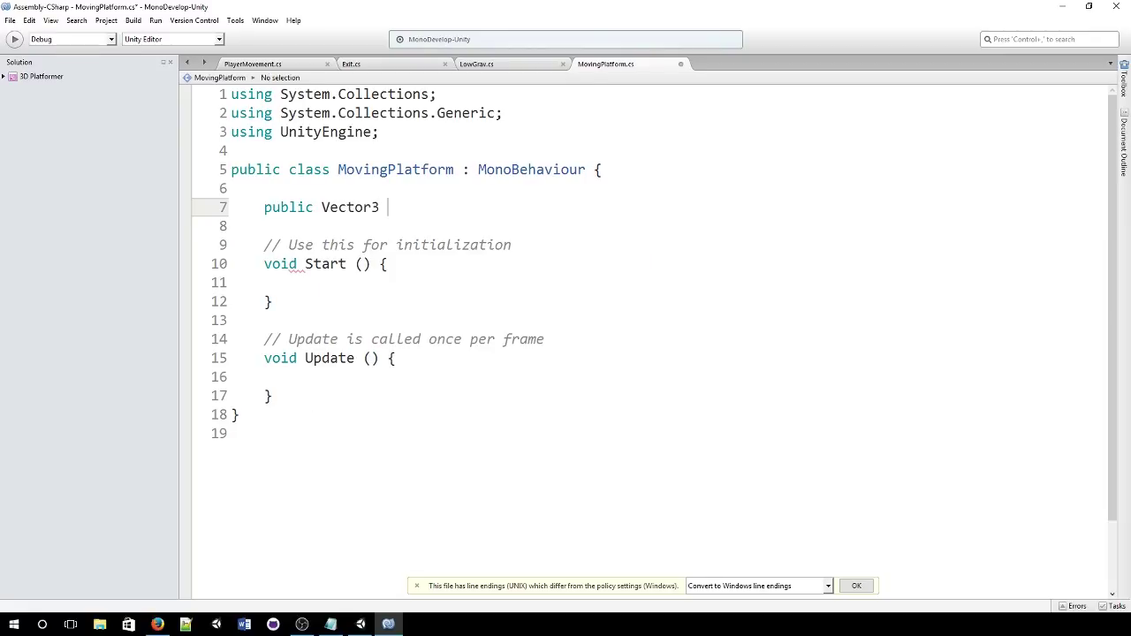
text(pos1;)
- Add public Vector3 pos2; on the line below pos1
key(Return)
text(public V)
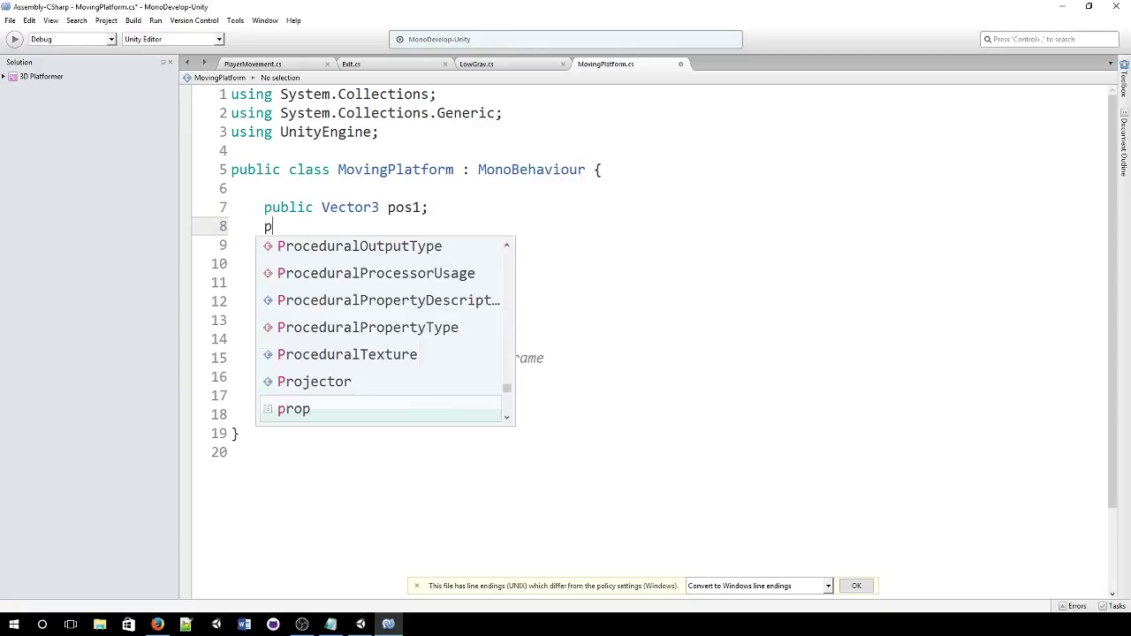
text(eco)
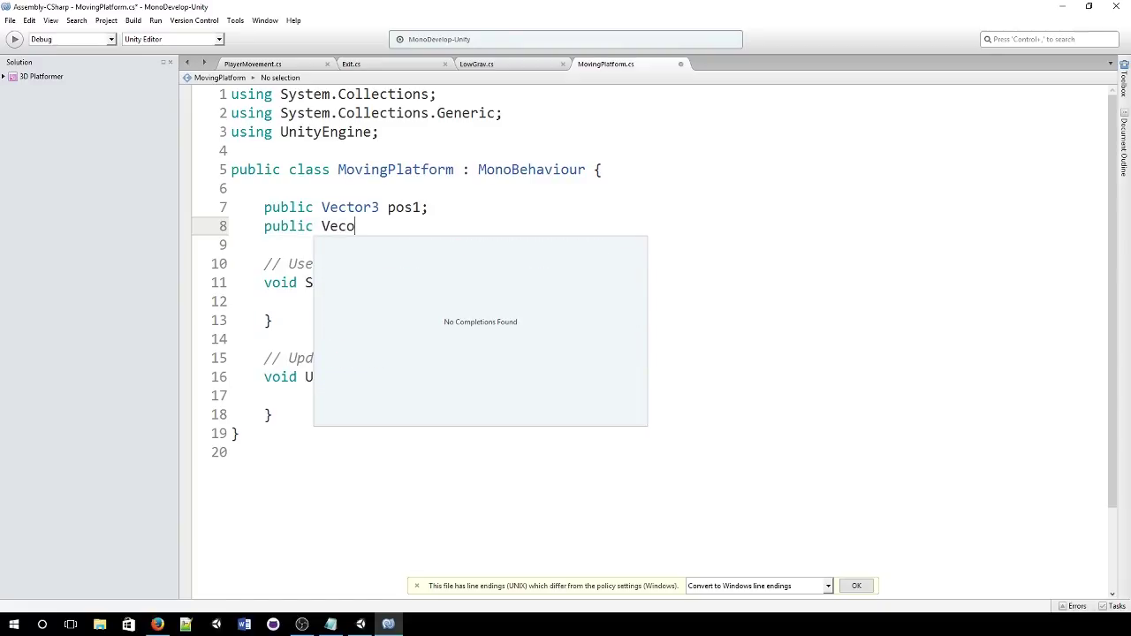
text(t)
key(BackSpace)
text(t)
key(BackSpace)
key(BackSpace)
text(t)
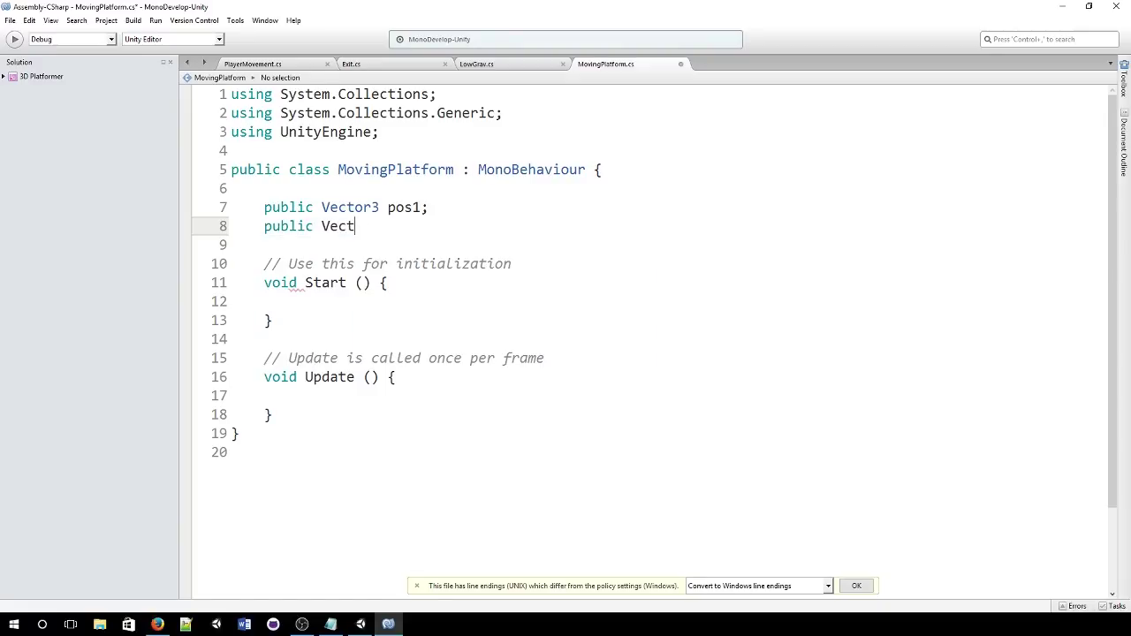
text(or3 pos2;)
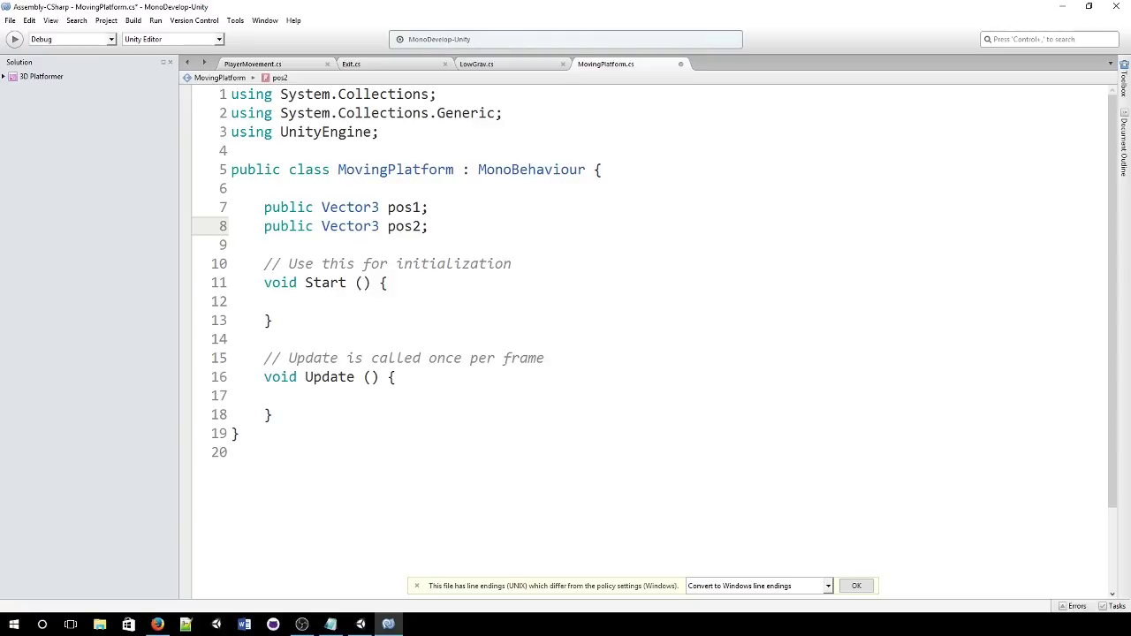
key(Return)
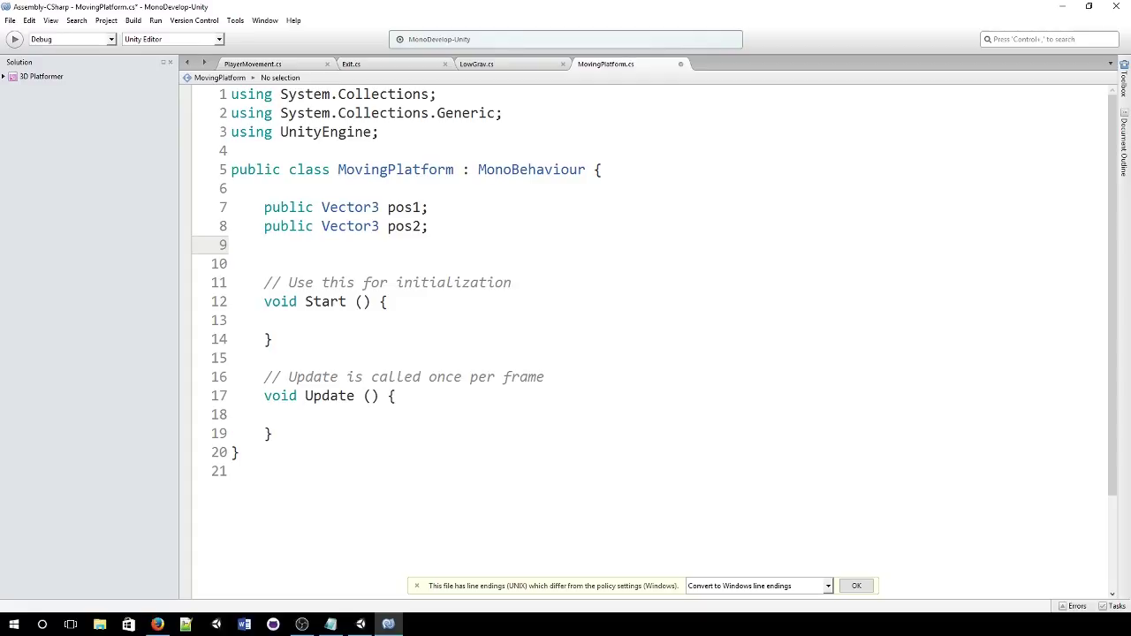
- Declare public float step and private int stage below pos2
text(public float s)
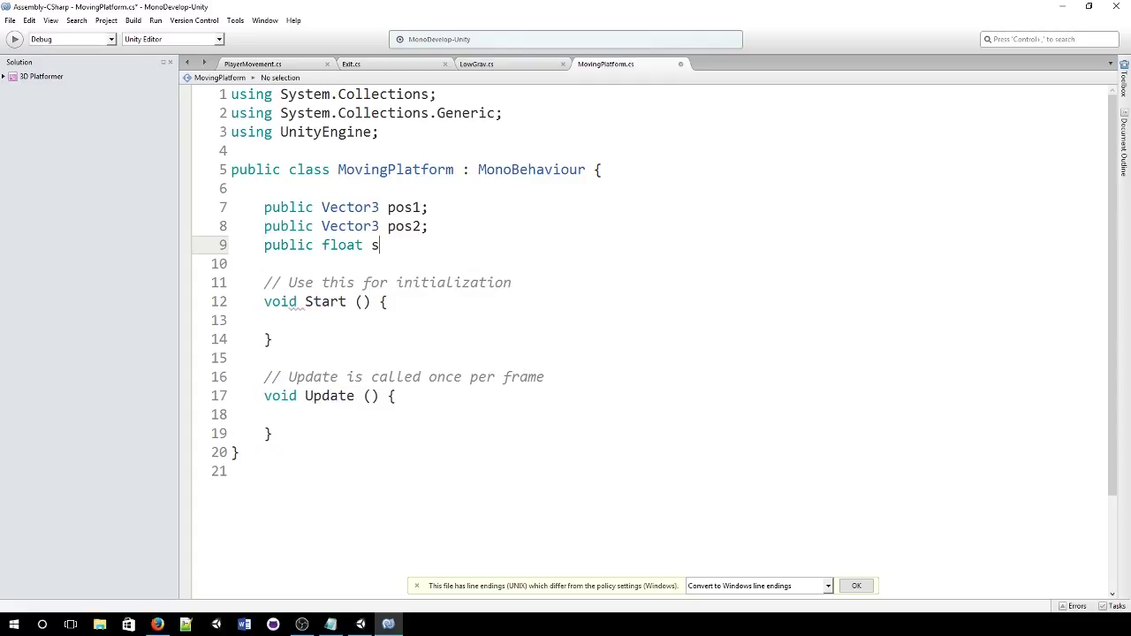
text(tep;)
key(Return)
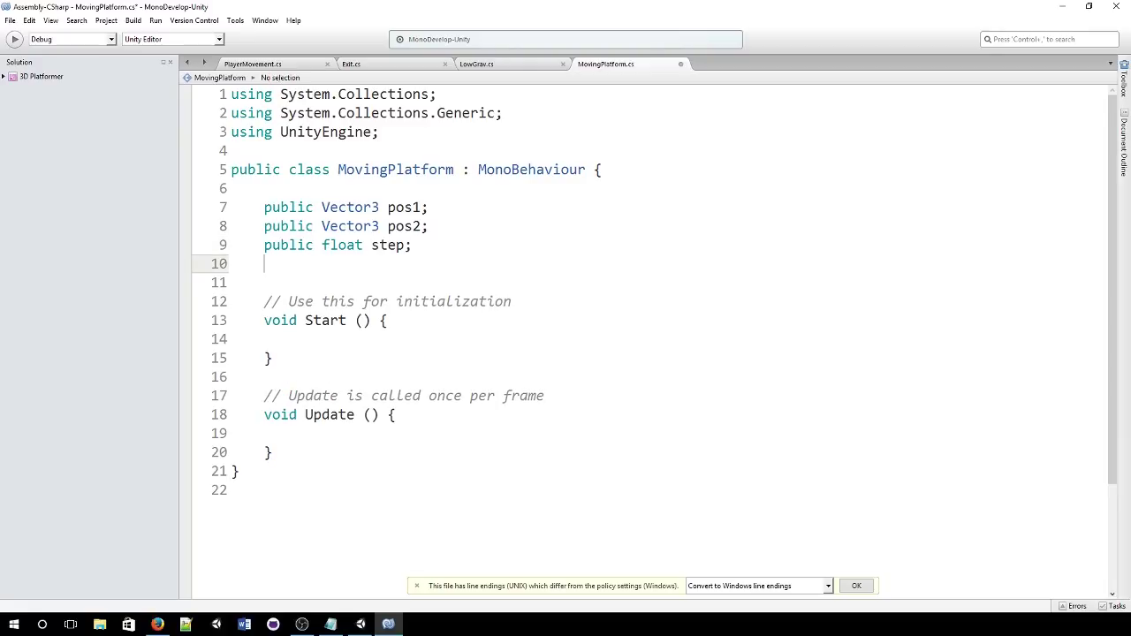
text(private int stag)
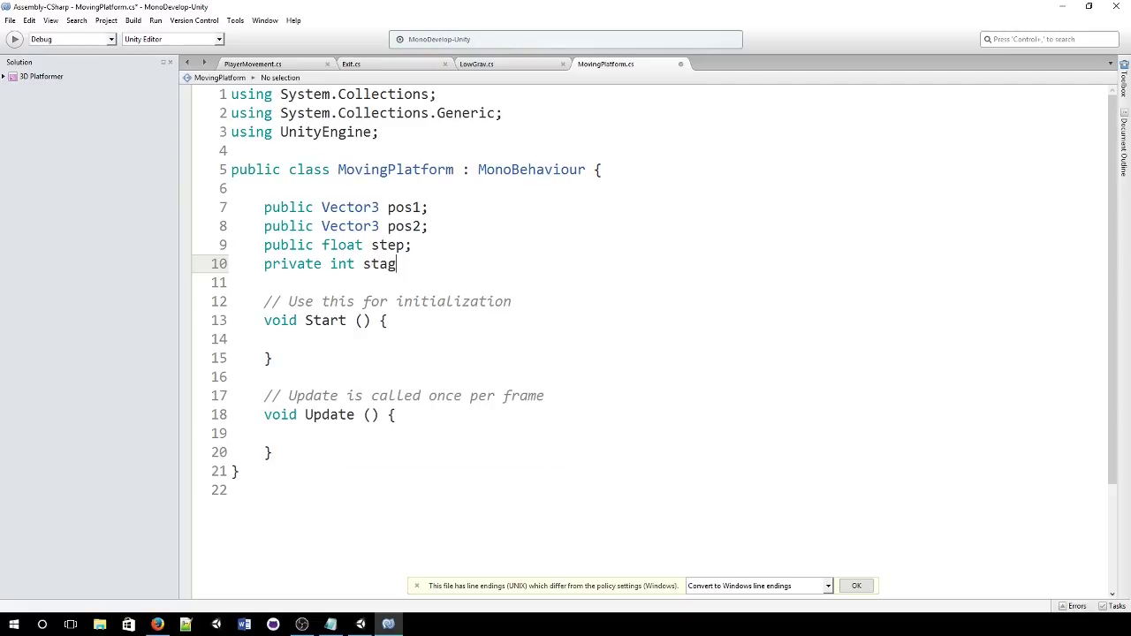
text(e;)
- Set stage = 0; inside the Start() method
click(401, 342)
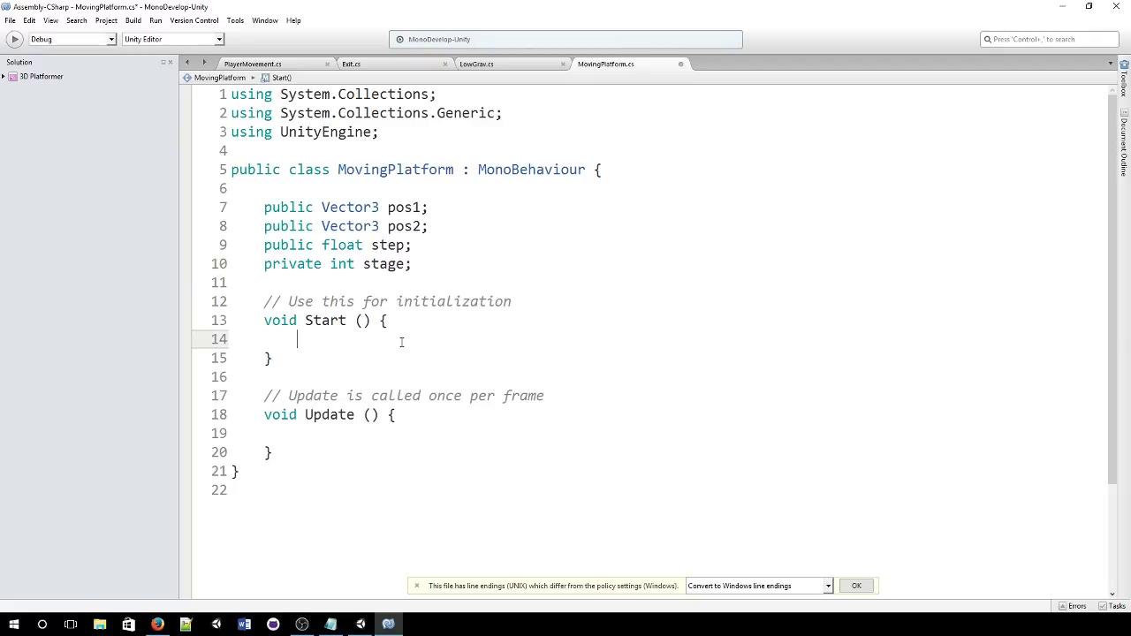
text(stage = 0;)
scroll(430, 354, down, 2)
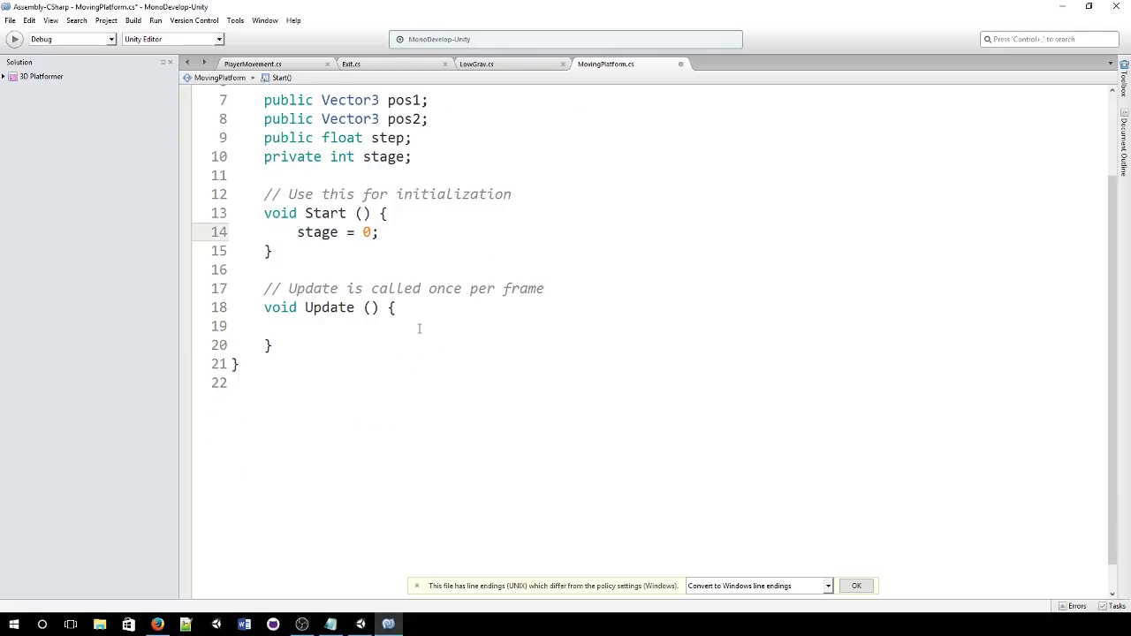
click(419, 329)
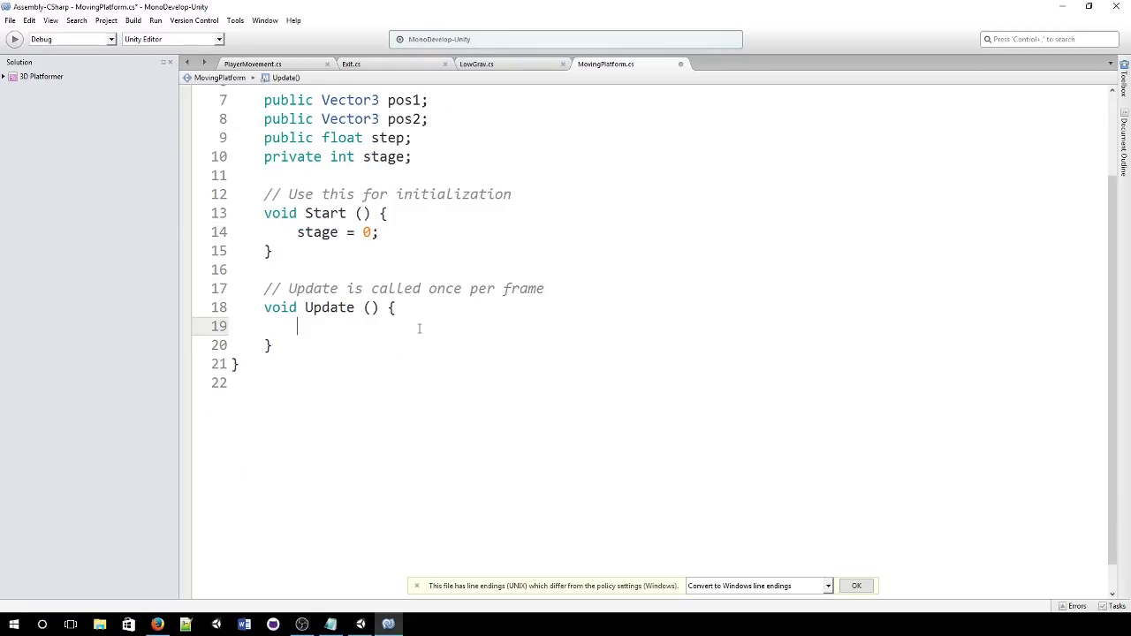
- Open a switch (stage) in Update with case(0): break;
text(switch)
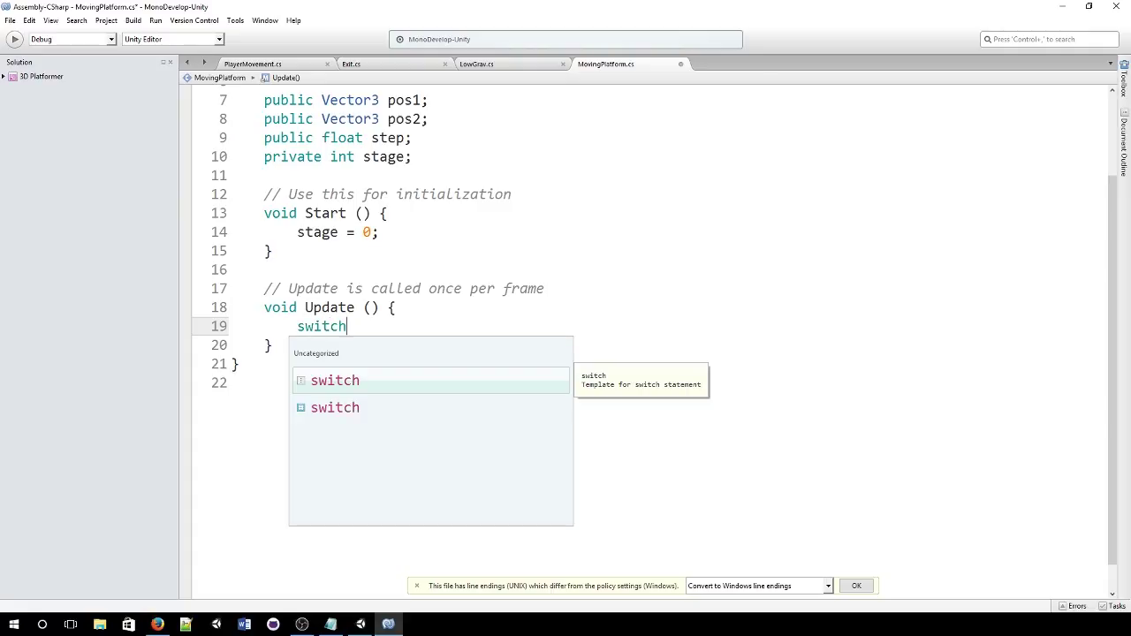
text( (stage)
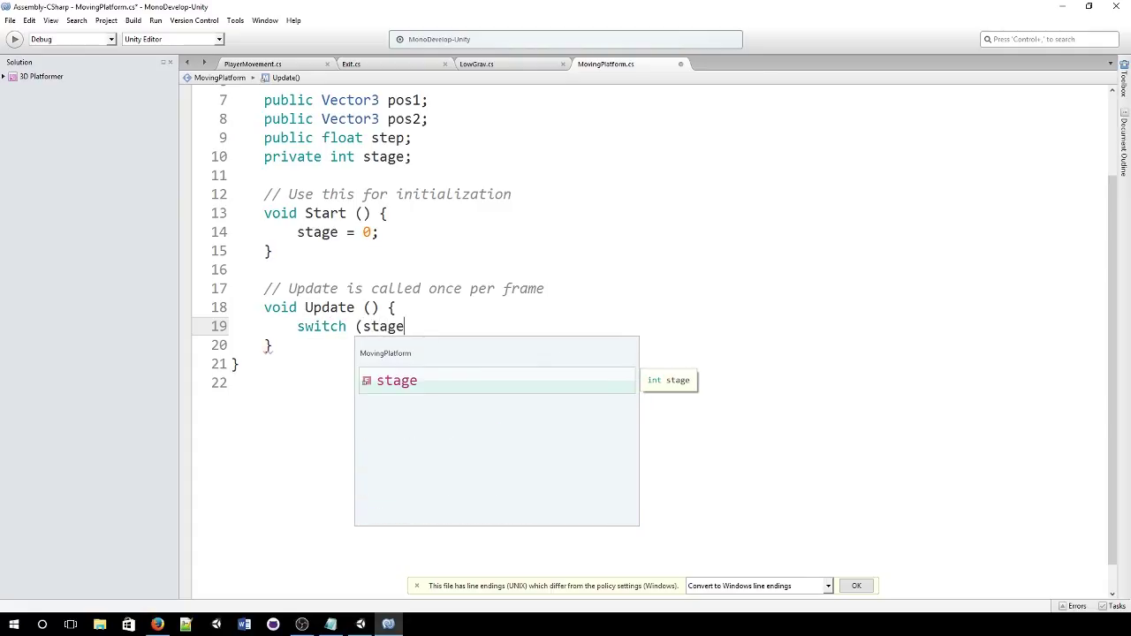
text(){)
key(Return)
key(Return)
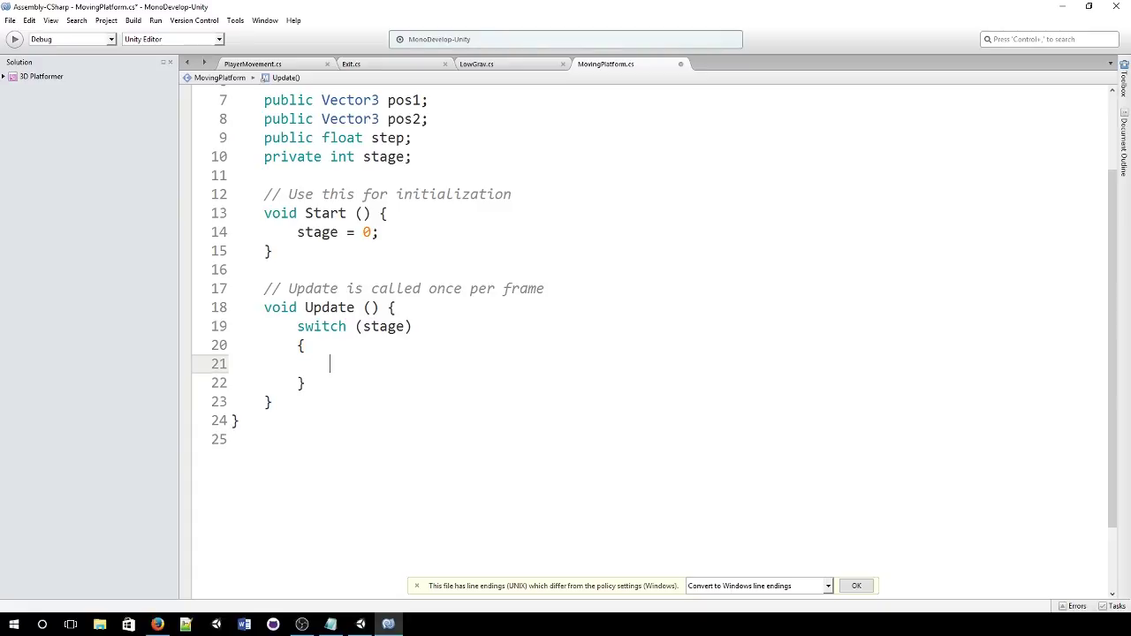
text(case)
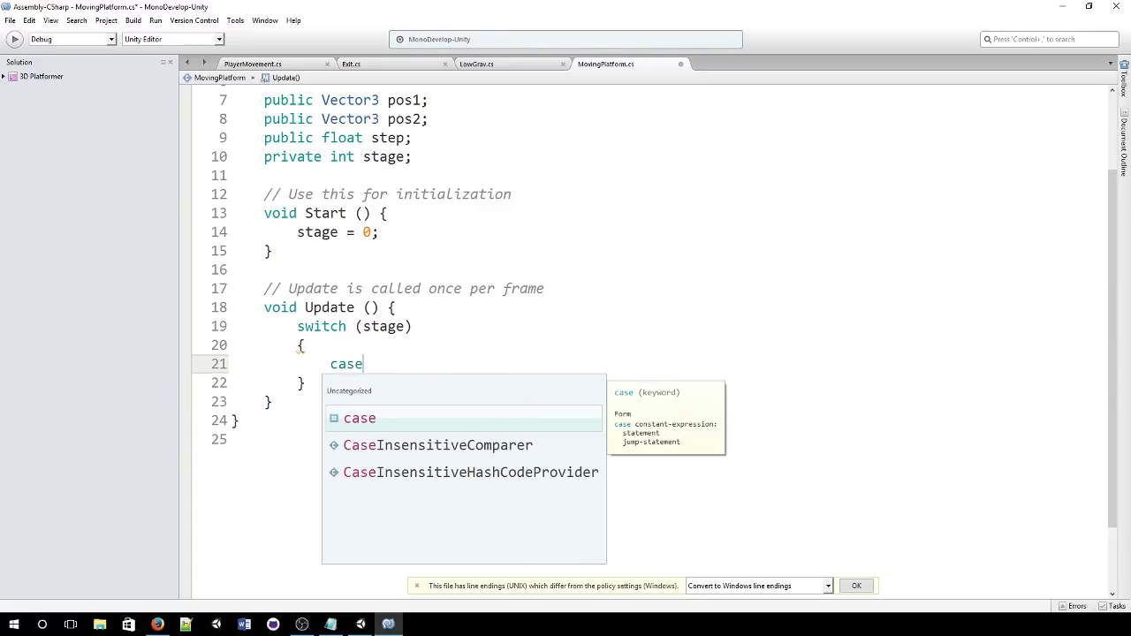
text((0):)
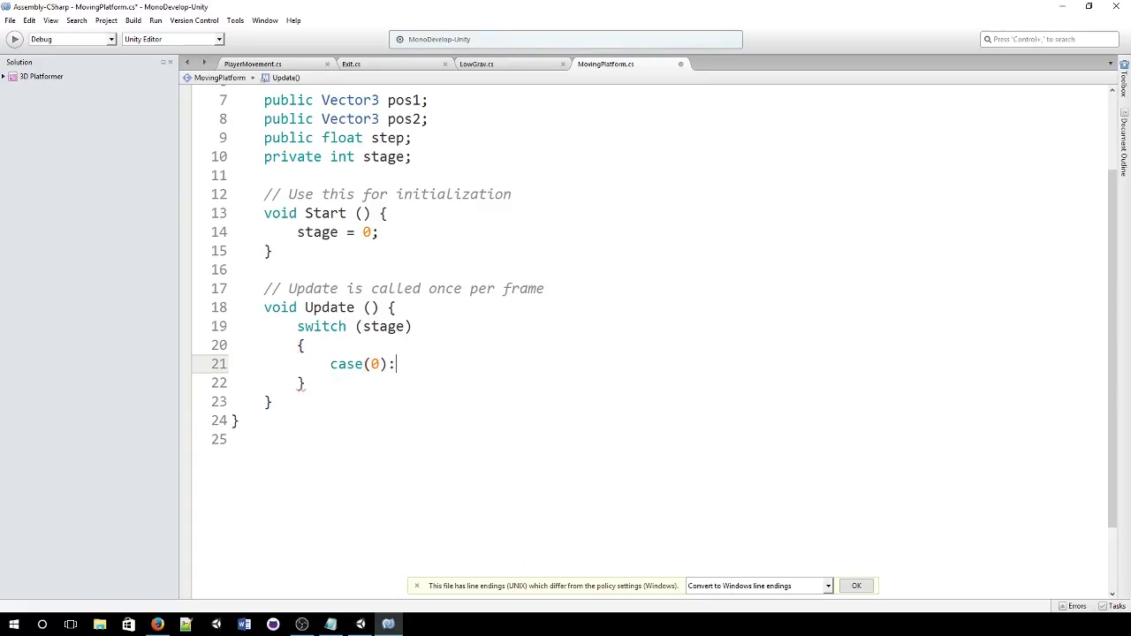
key(Return)
text(break;)
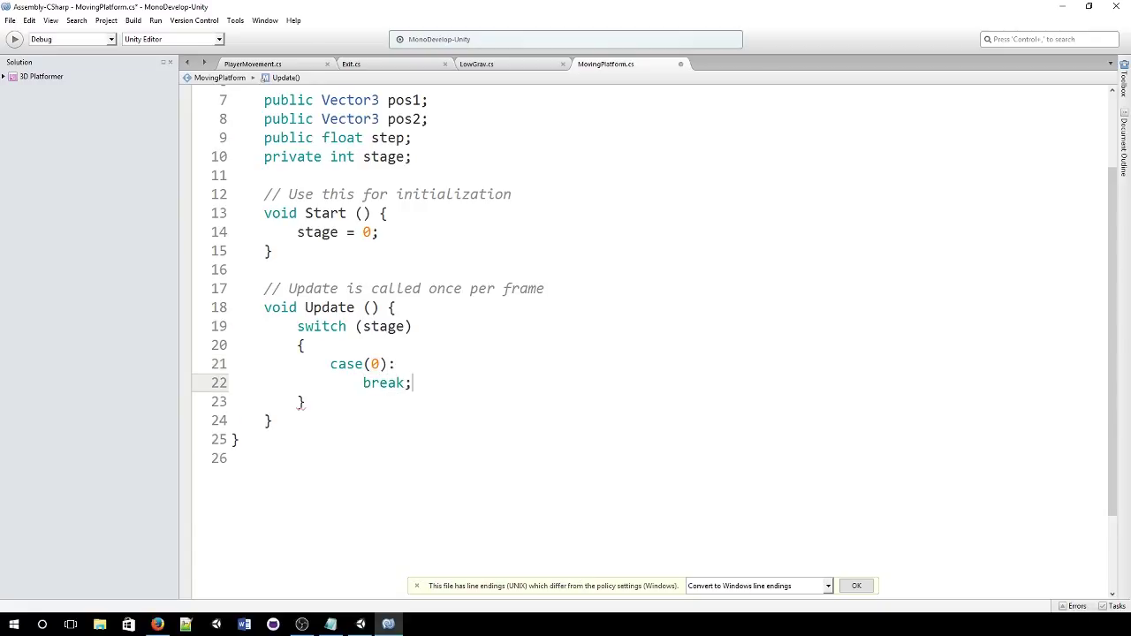
key(Return)
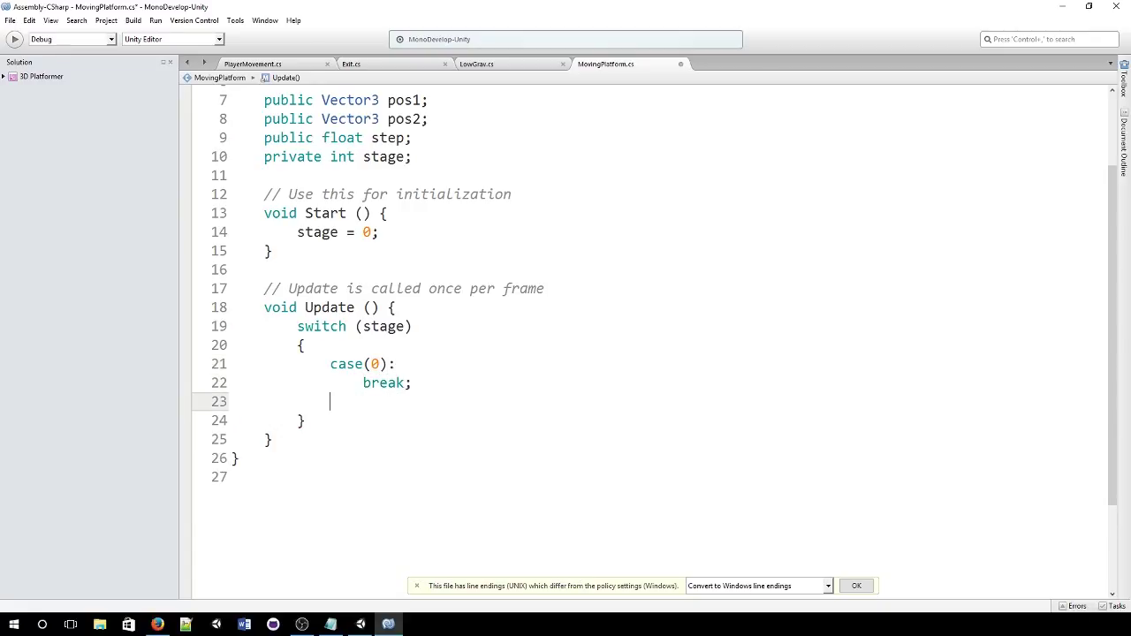
- Add a case(1): break; branch below case(0)
text(case)
text((1);)
key(BackSpace)
text(:)
key(Return)
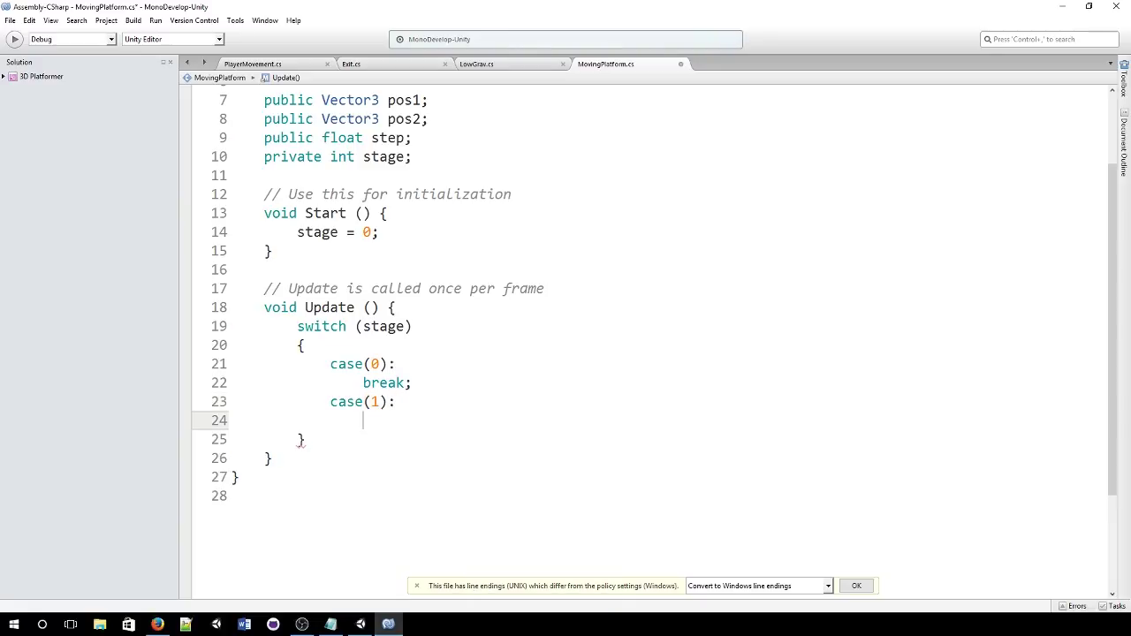
text(break;)
click(457, 363)
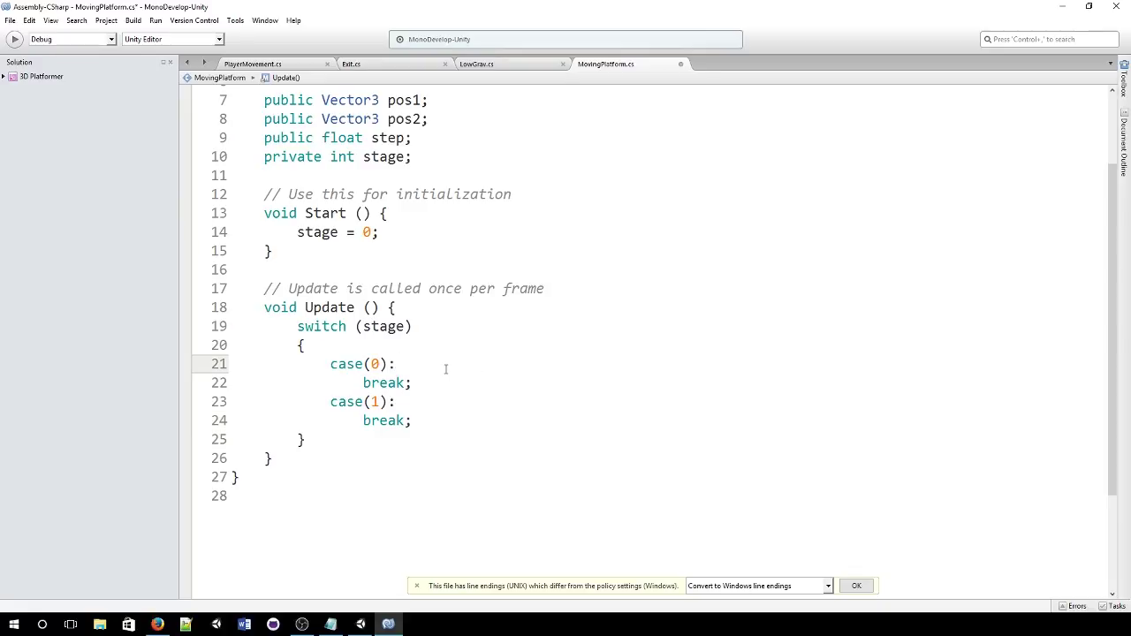
- Begin case(0) with transform.position = Vector3.MoveTowards
key(Return)
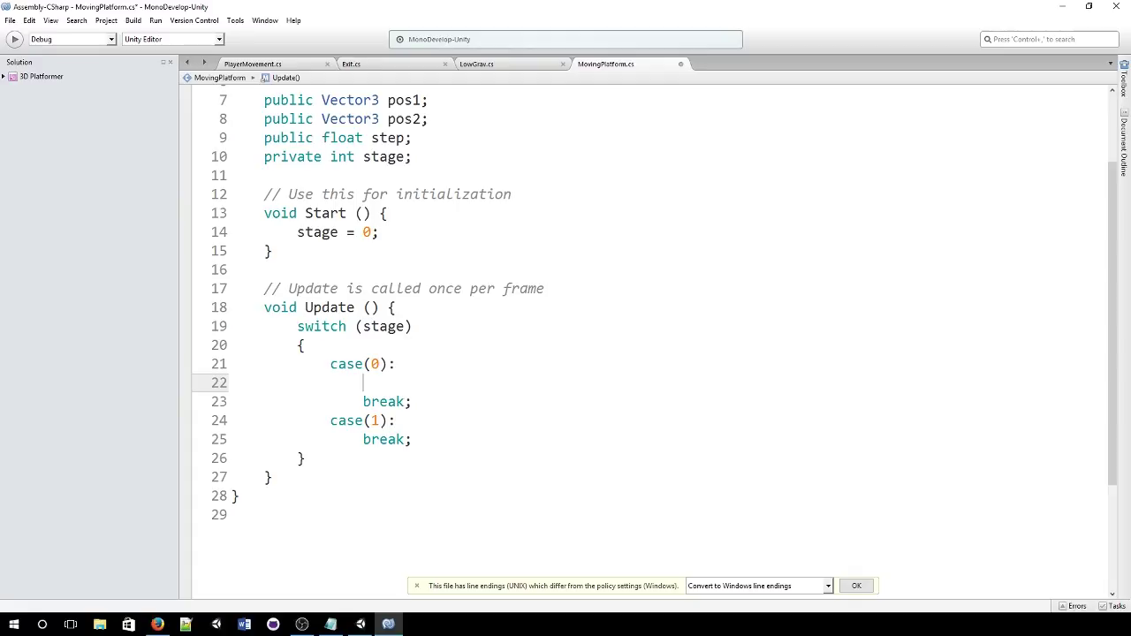
text(a)
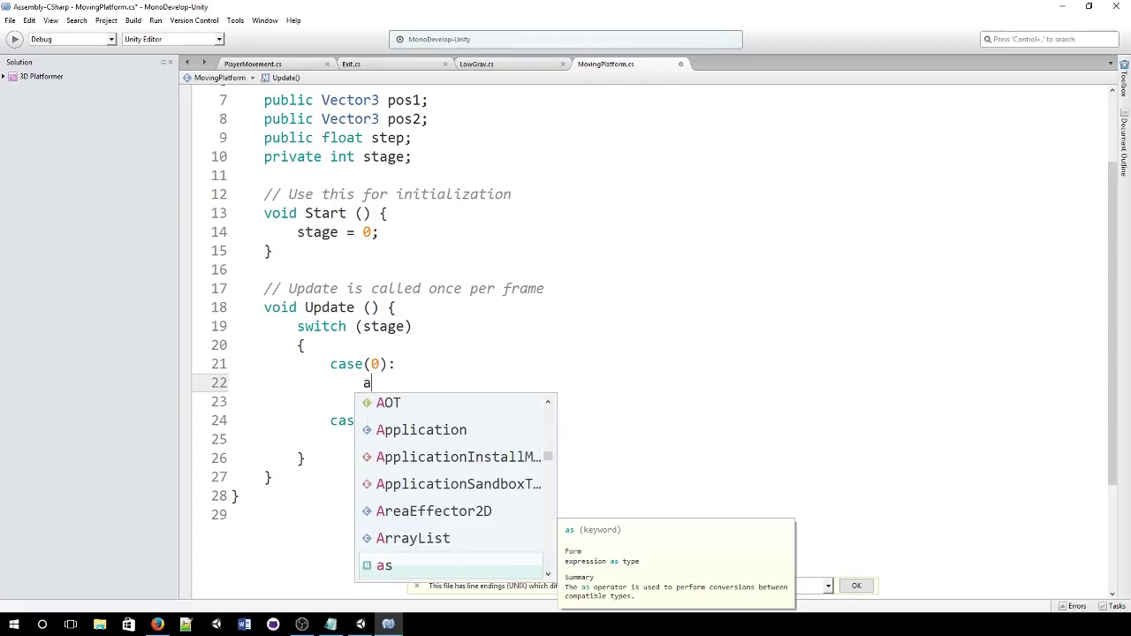
key(BackSpace)
text(t)
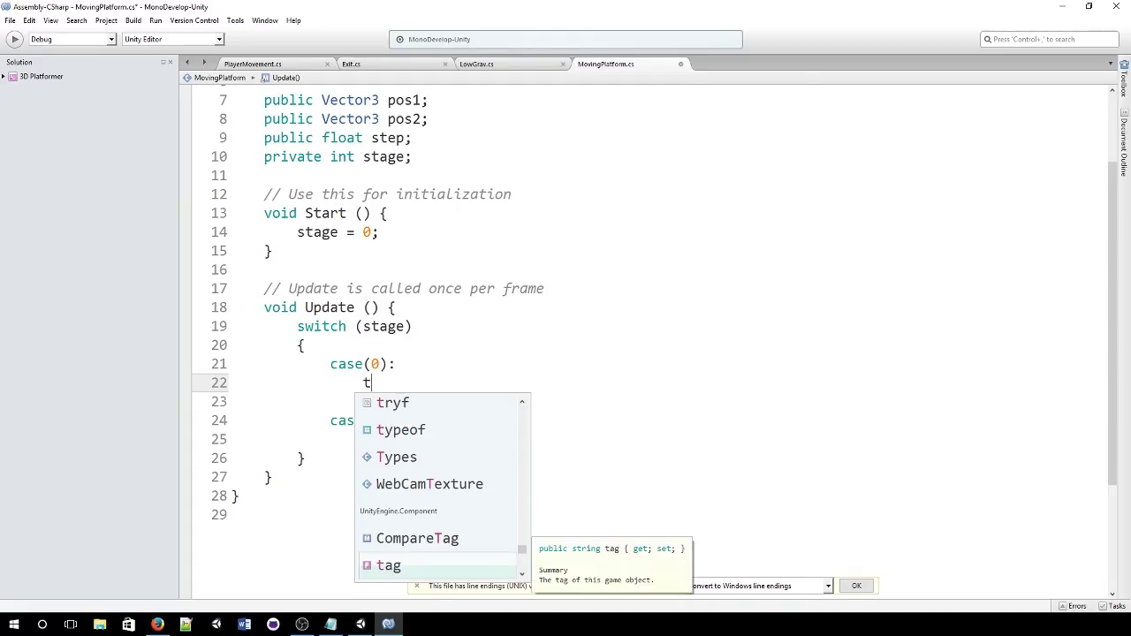
text(ransform.pos)
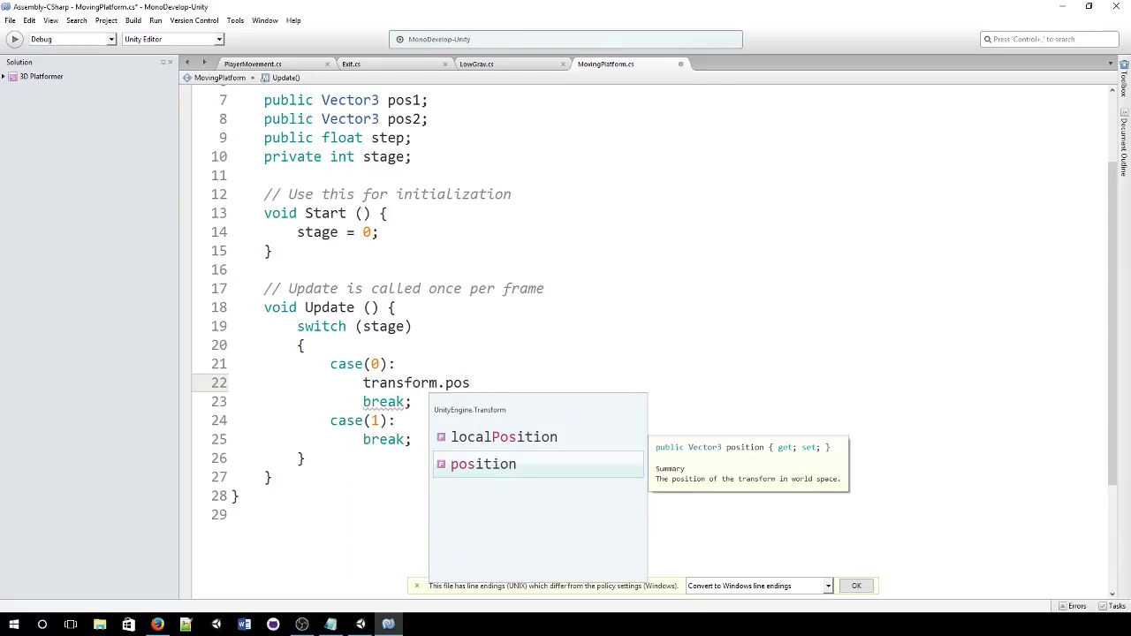
key(Return)
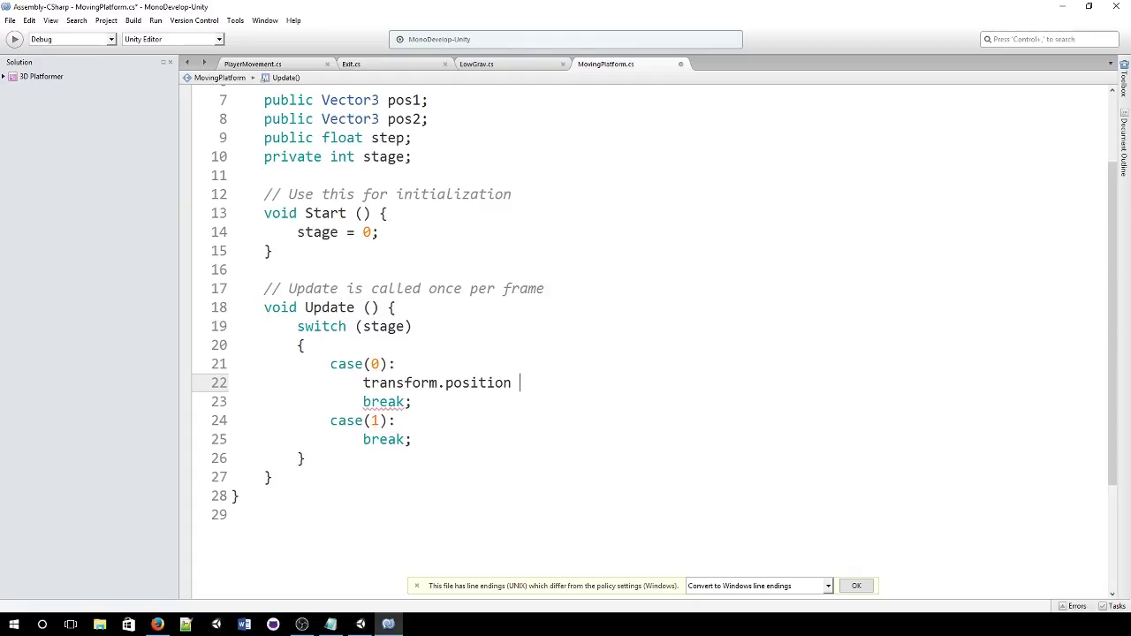
text(s)
key(BackSpace)
text(= Vec)
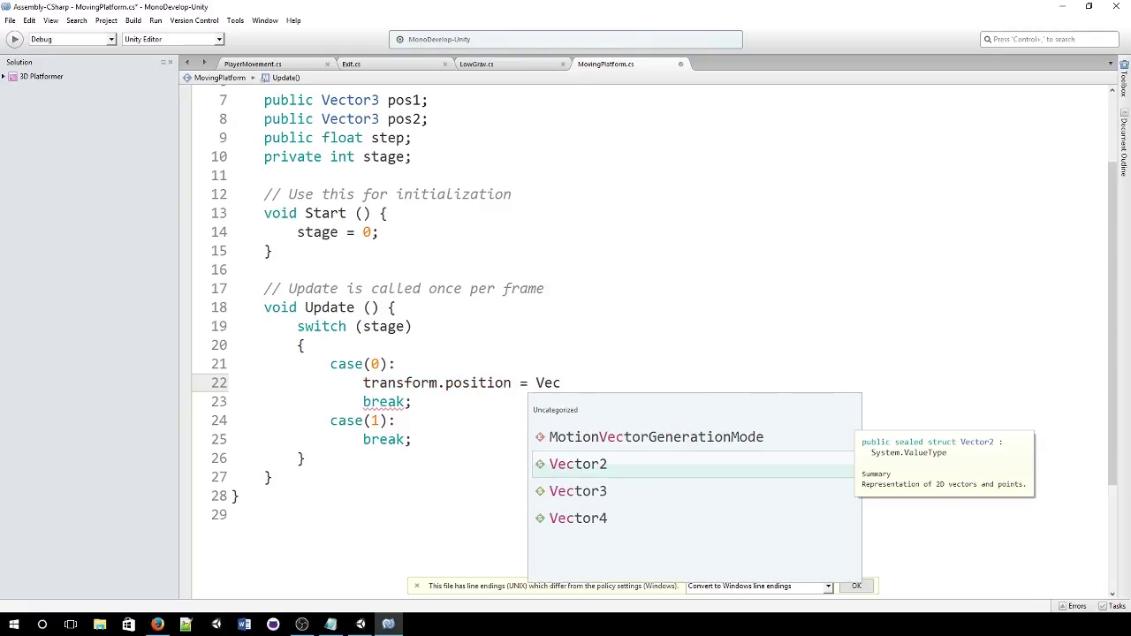
key(Down)
key(Return)
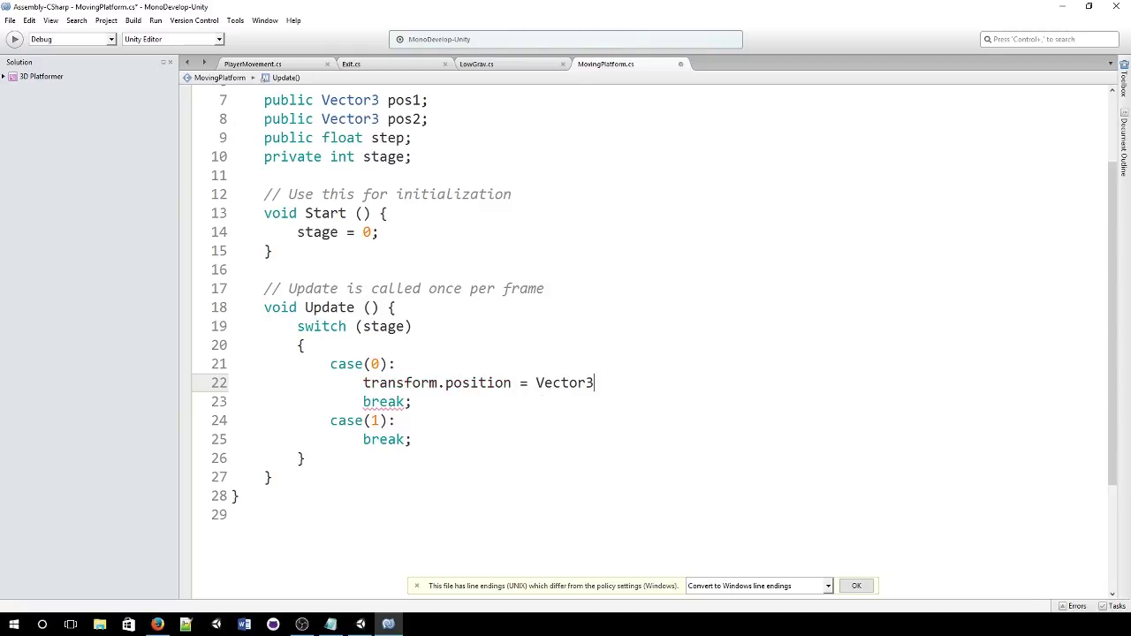
text(.Mo)
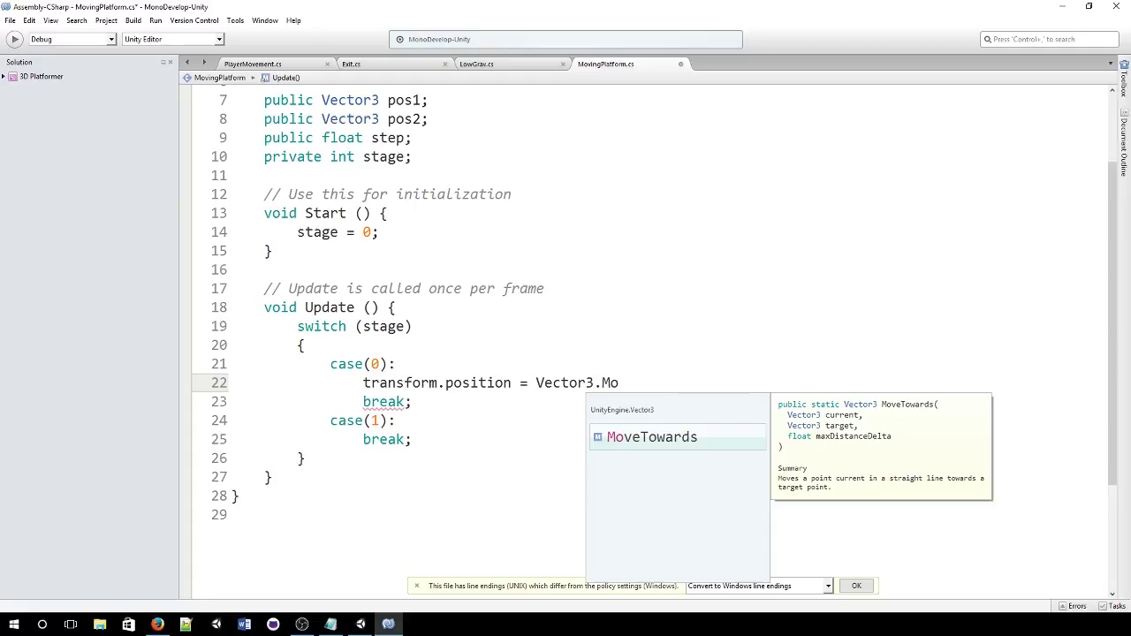
key(Return)
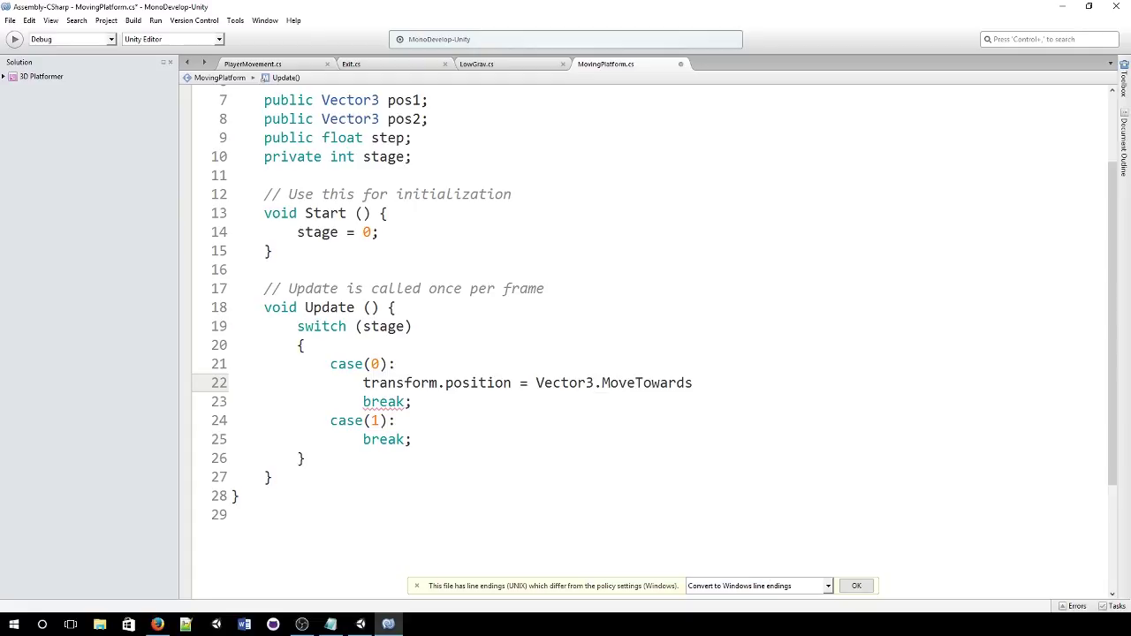
- Pass (transform.position, pos2, step * Time.deltaTime) to MoveTowards and end the statement
text(()
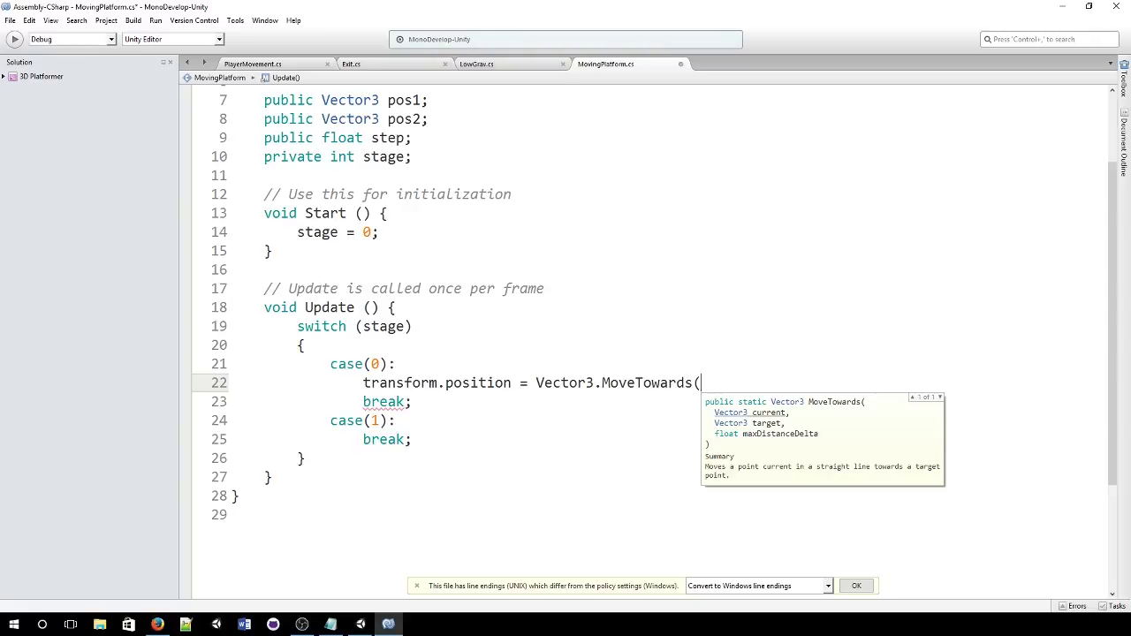
text(tra)
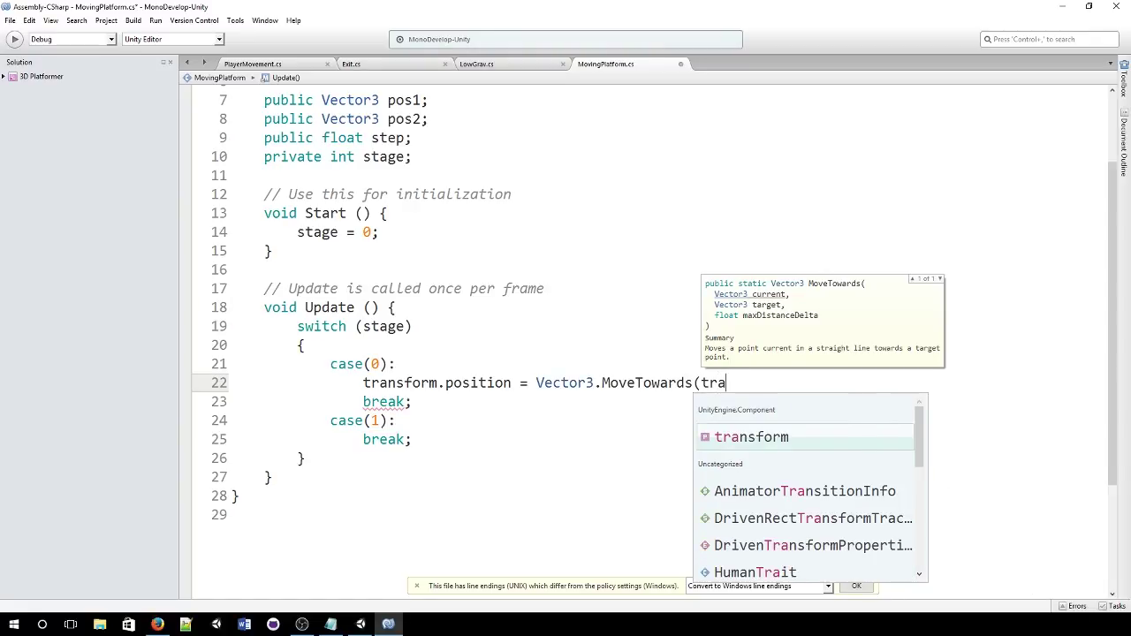
key(Return)
text(.pos)
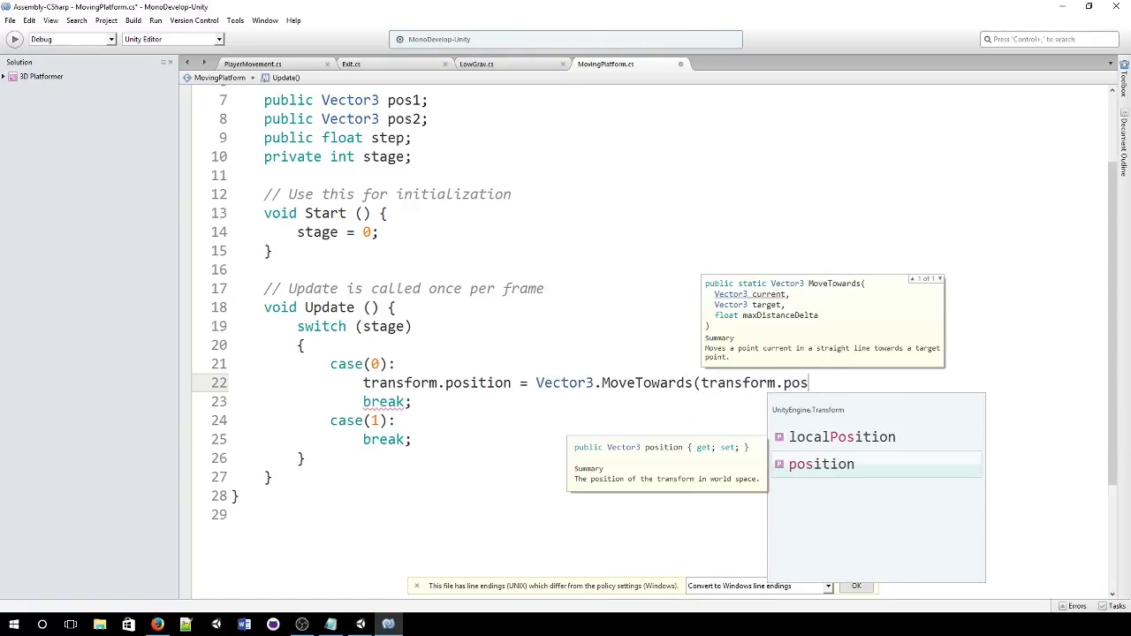
key(Return)
text(,)
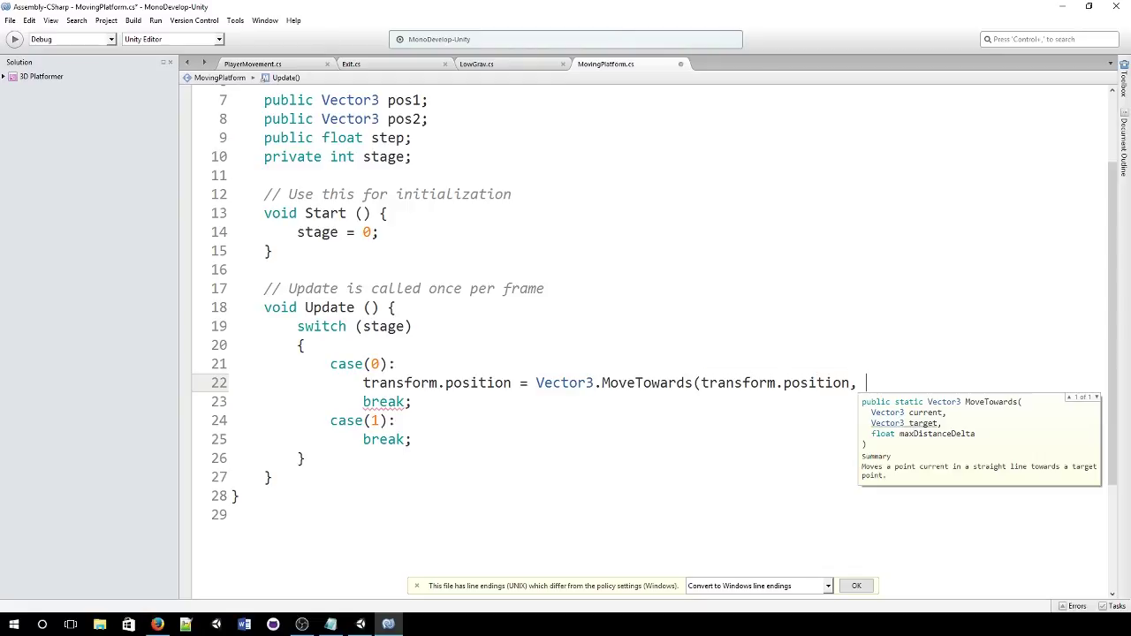
text( pos2)
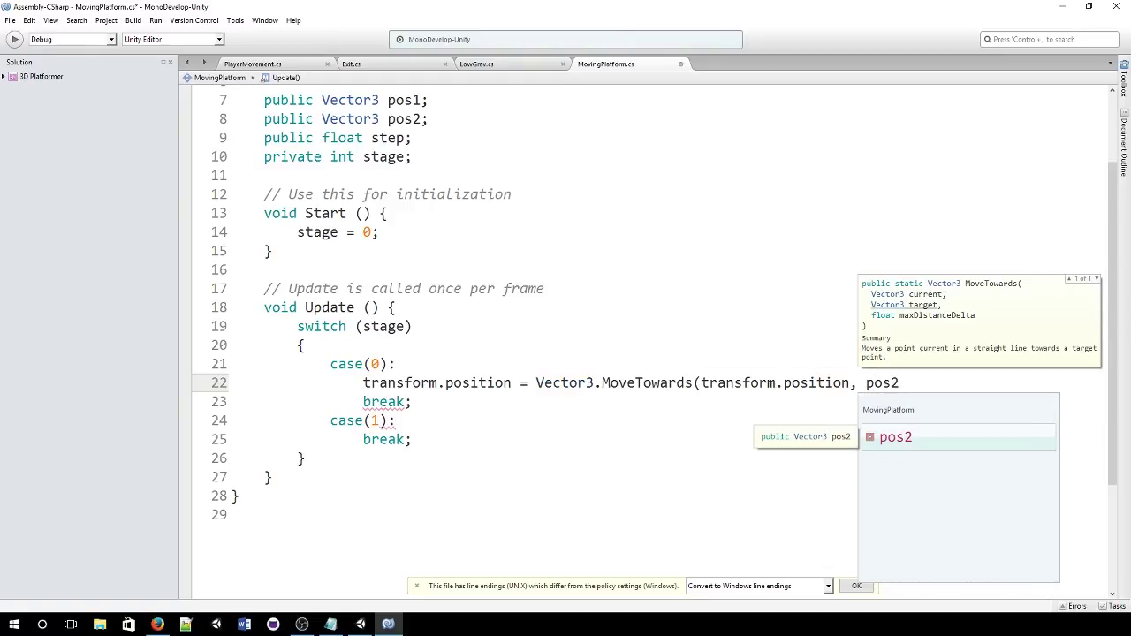
text(, )
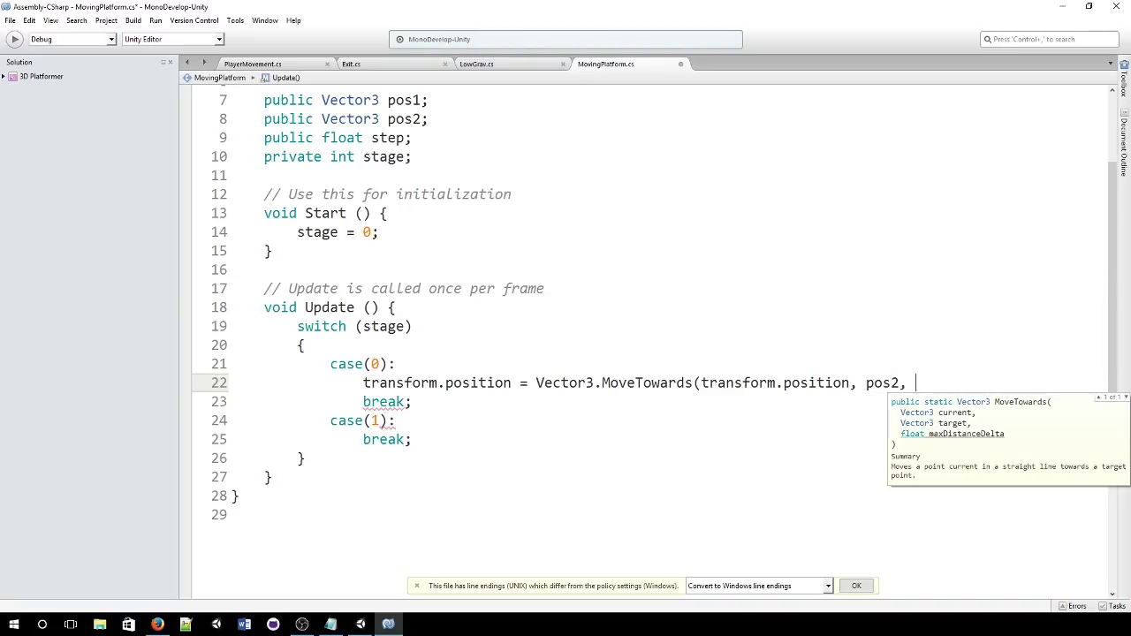
text(step)
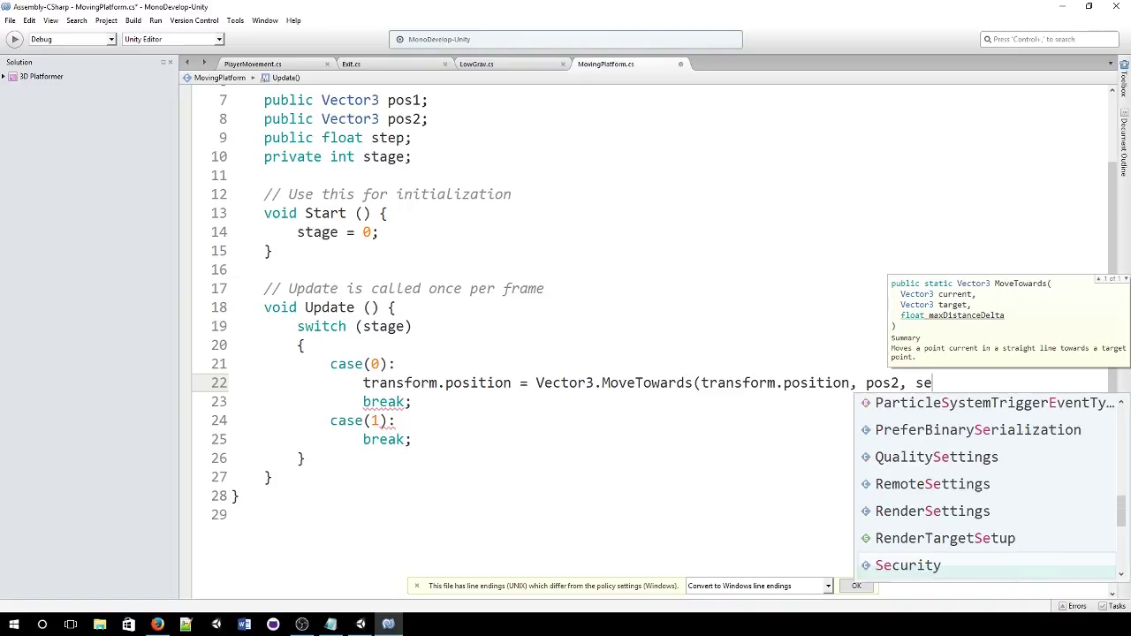
text( *)
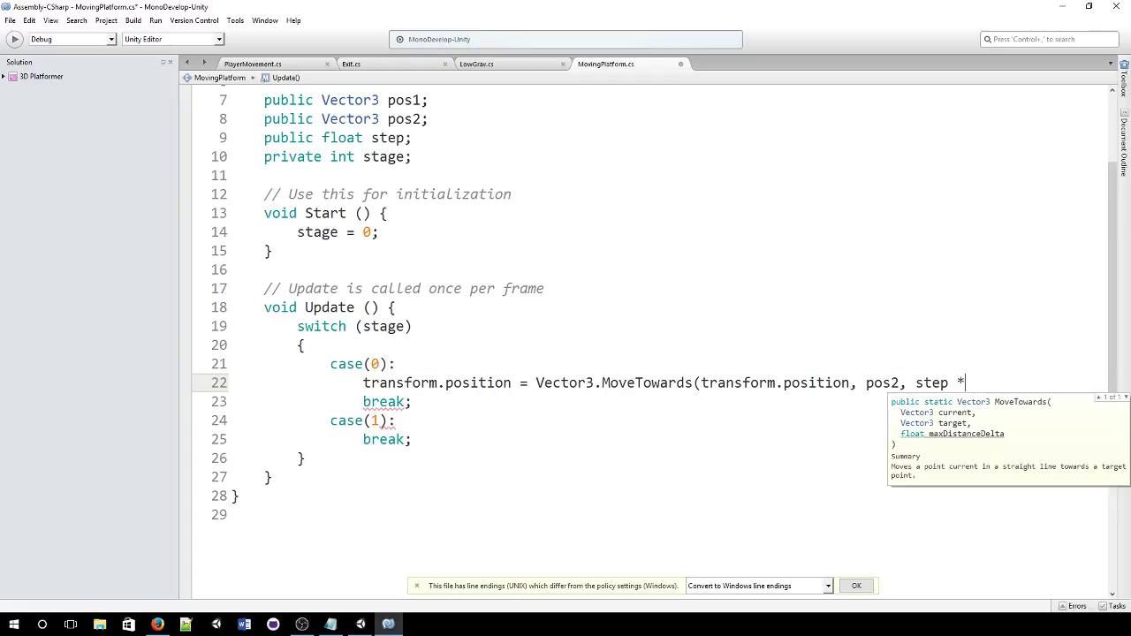
text( Time.del)
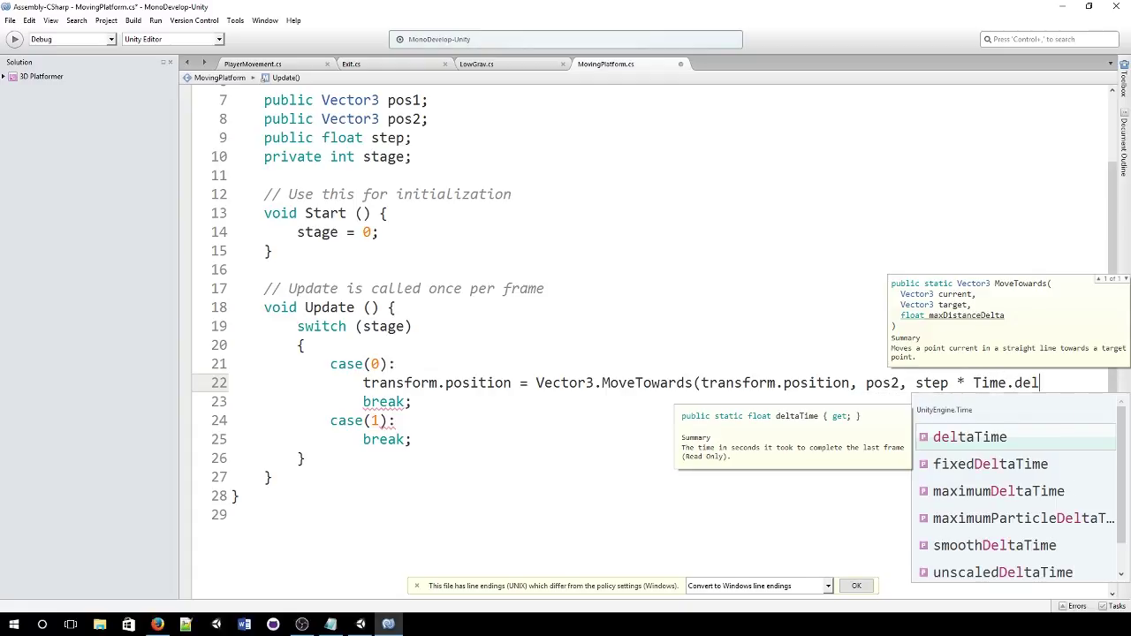
key(Return)
text(;)
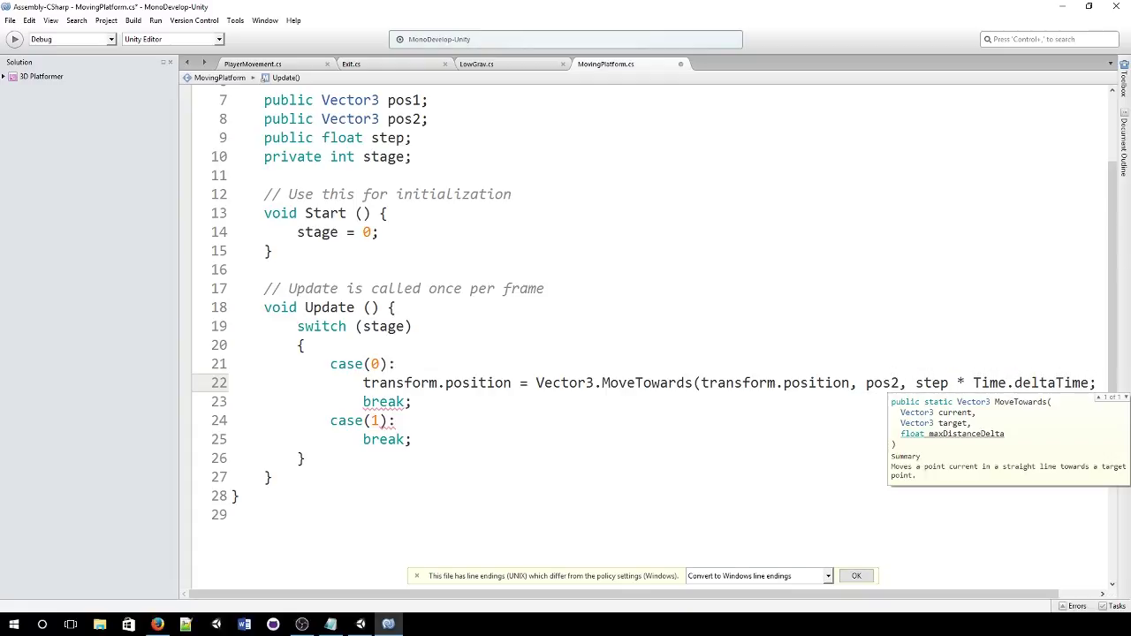
key(Left)
text())
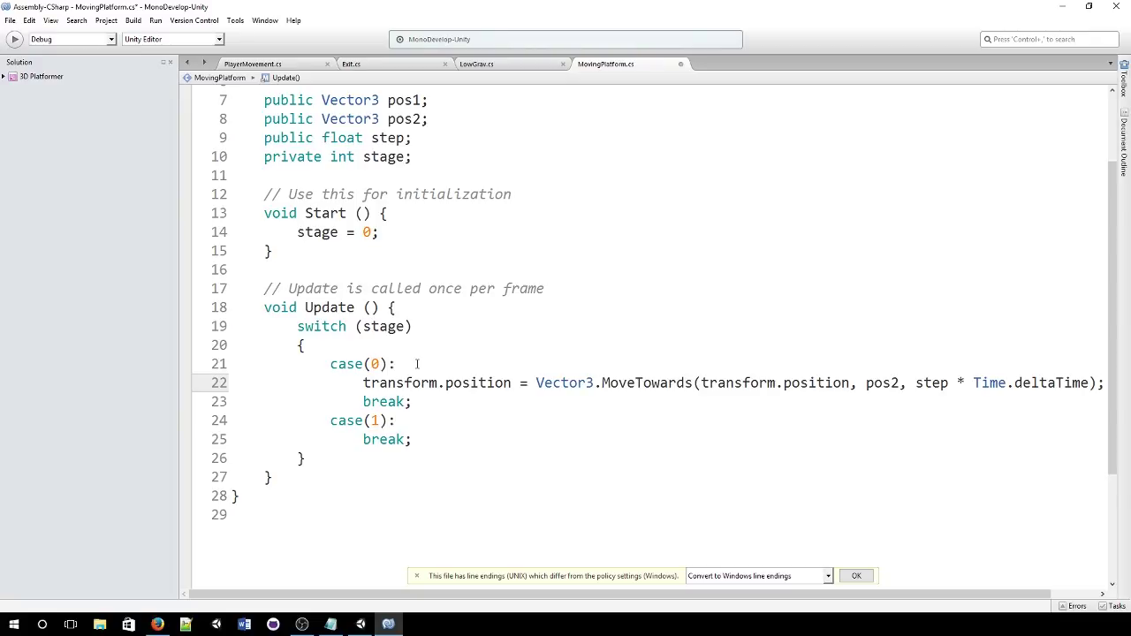
- Copy the case 0 Vector3.MoveTowards statement into a new line under case(1)
drag(362, 383, 1107, 383)
key(ctrl+c)
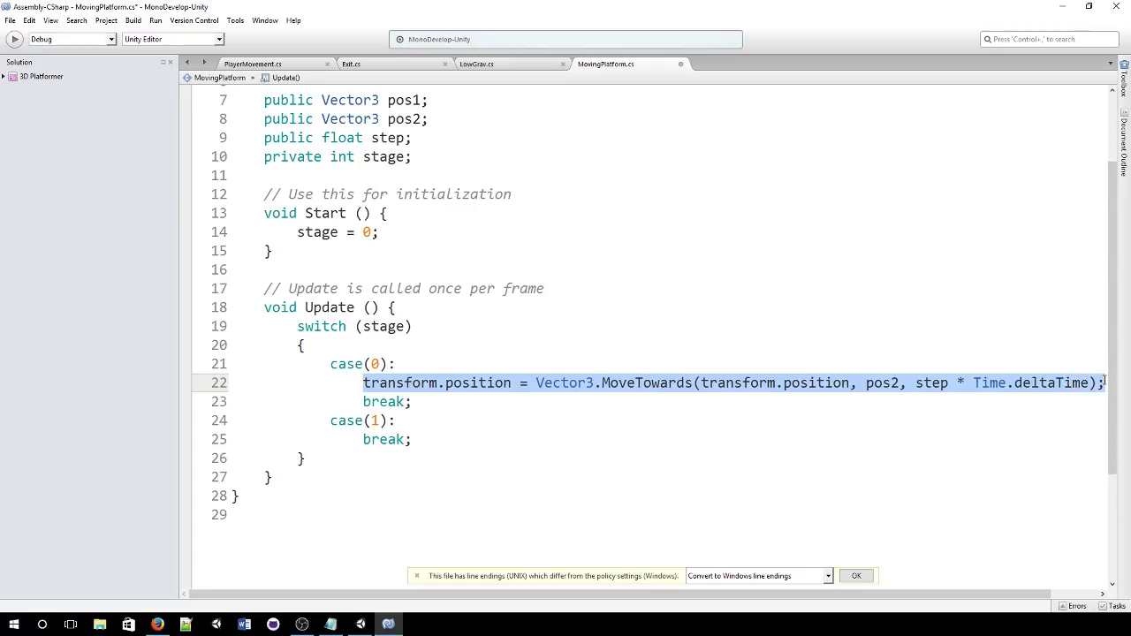
click(425, 426)
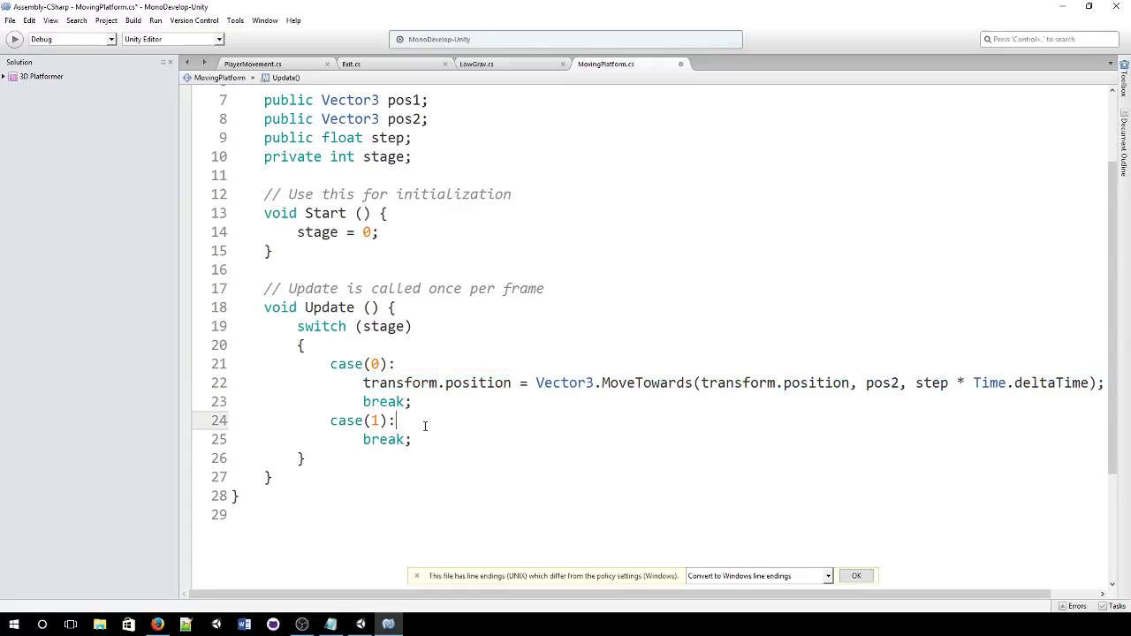
key(Return)
key(ctrl+v)
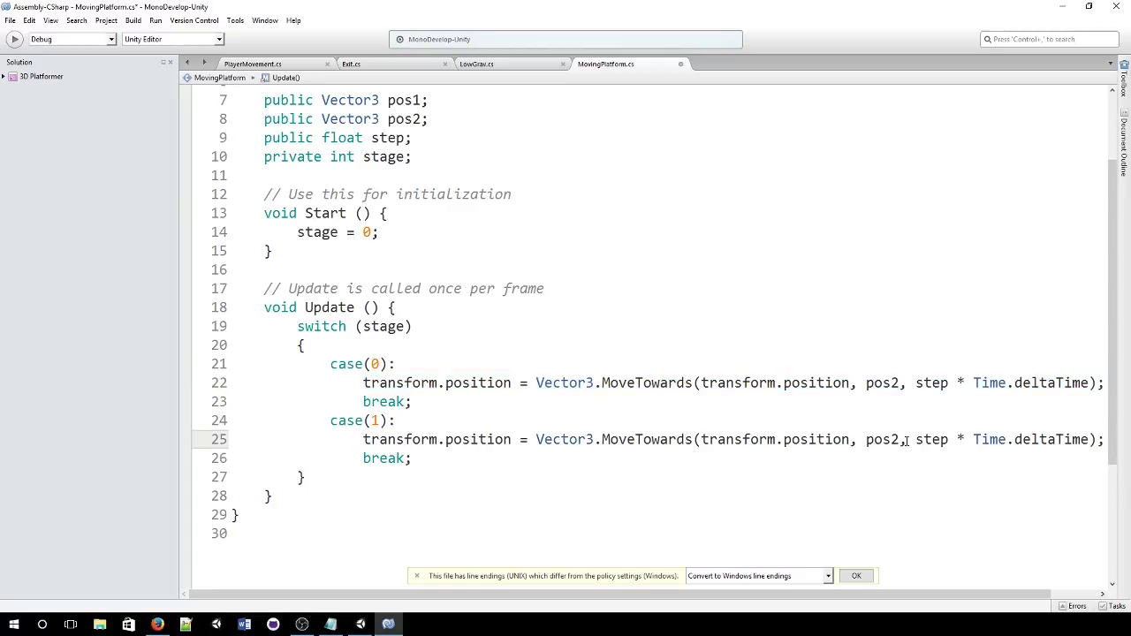
- Retarget the case 1 copy from pos2 to pos1, save, and add a line after case 0's movement
click(900, 440)
key(BackSpace)
text(1)
key(ctrl+s)
click(1103, 383)
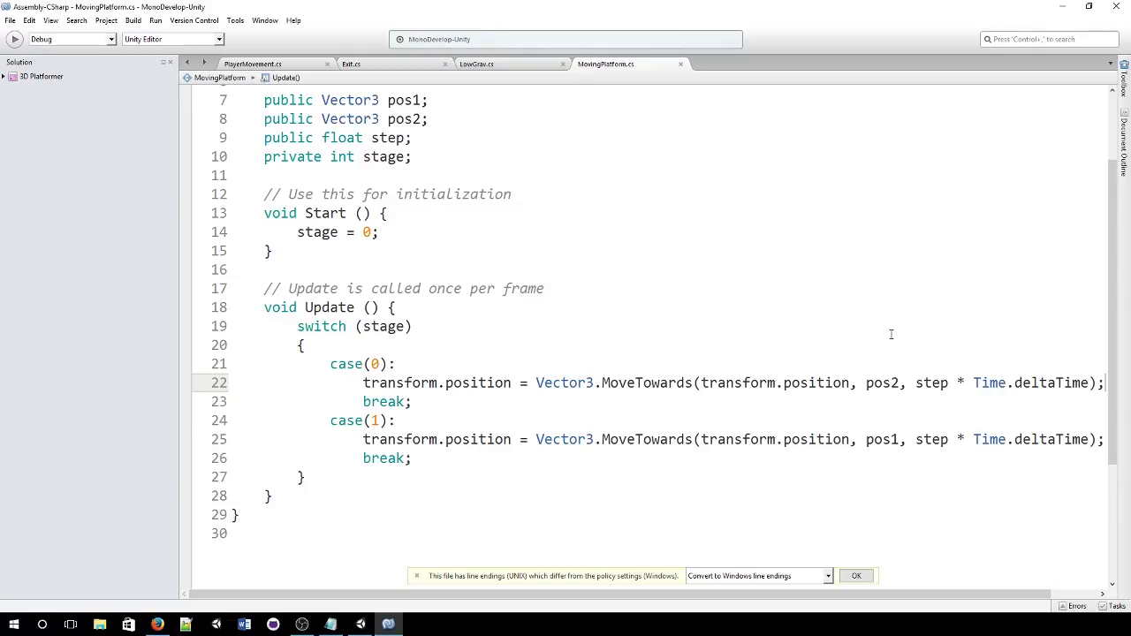
key(Return)
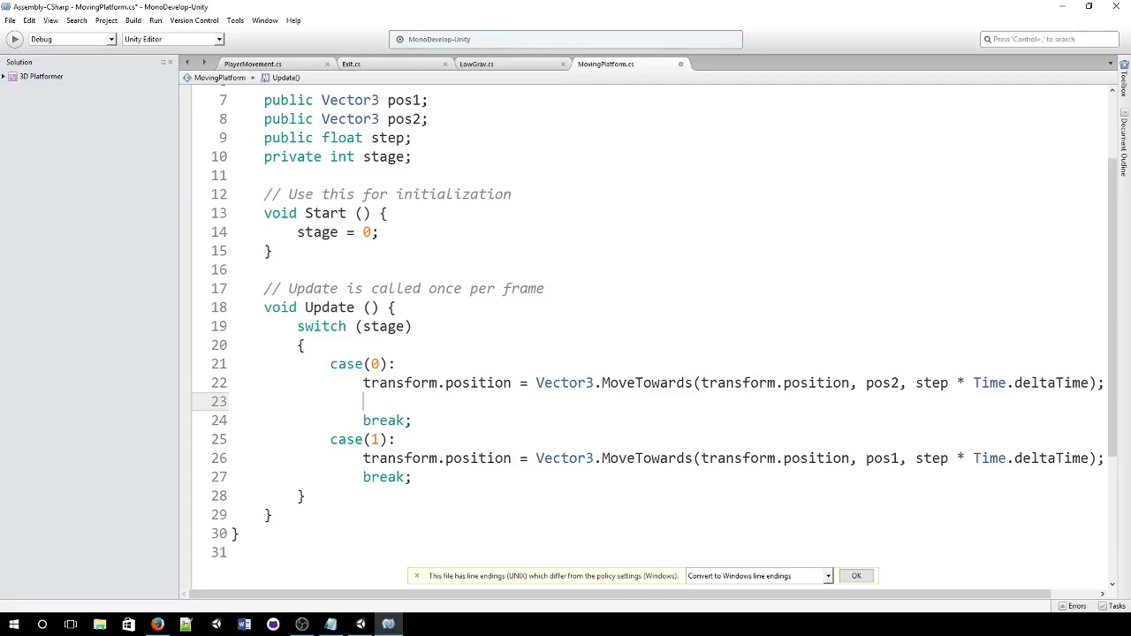
- Add an empty if (Vector3.Distance(transform.position, pos2) < 0.2) block after case 0's movement line
text(if)
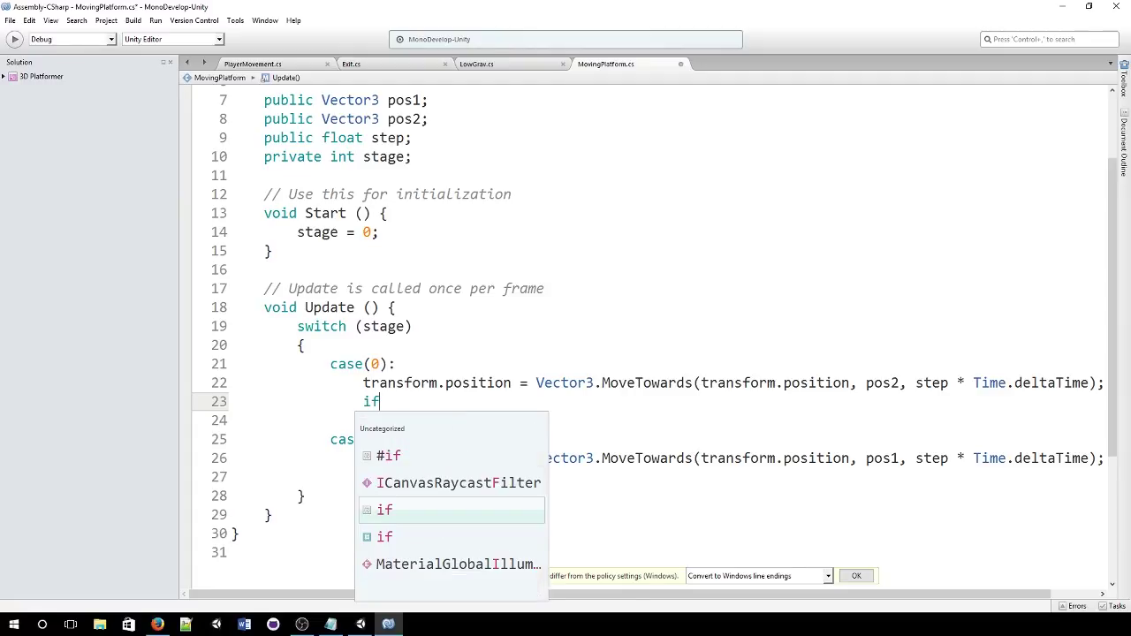
text( (Vec)
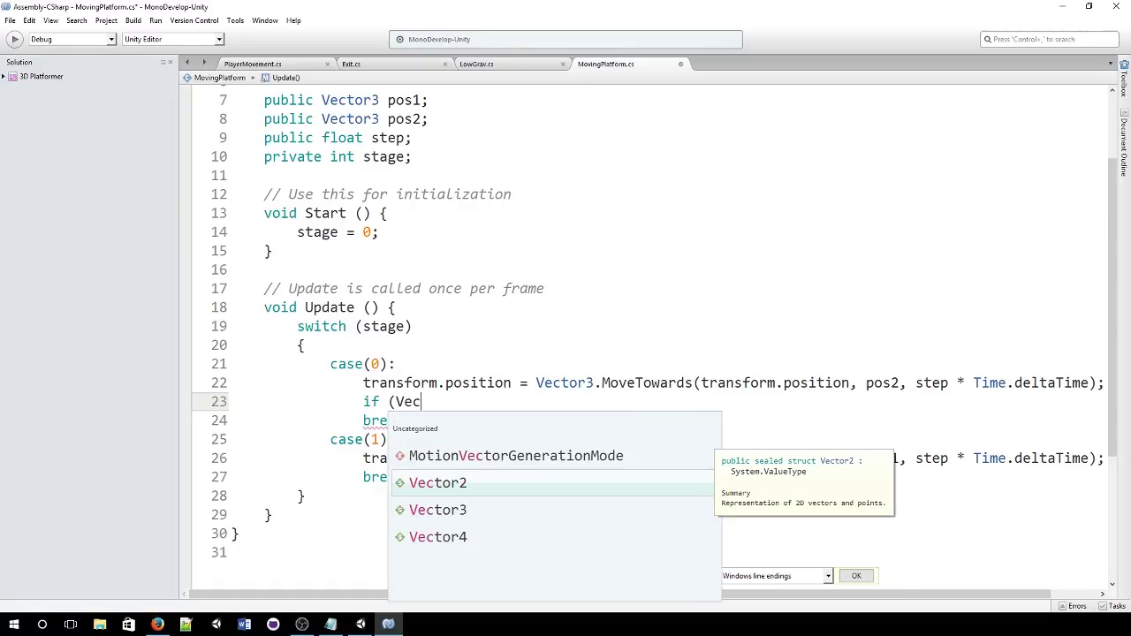
key(Down)
key(Return)
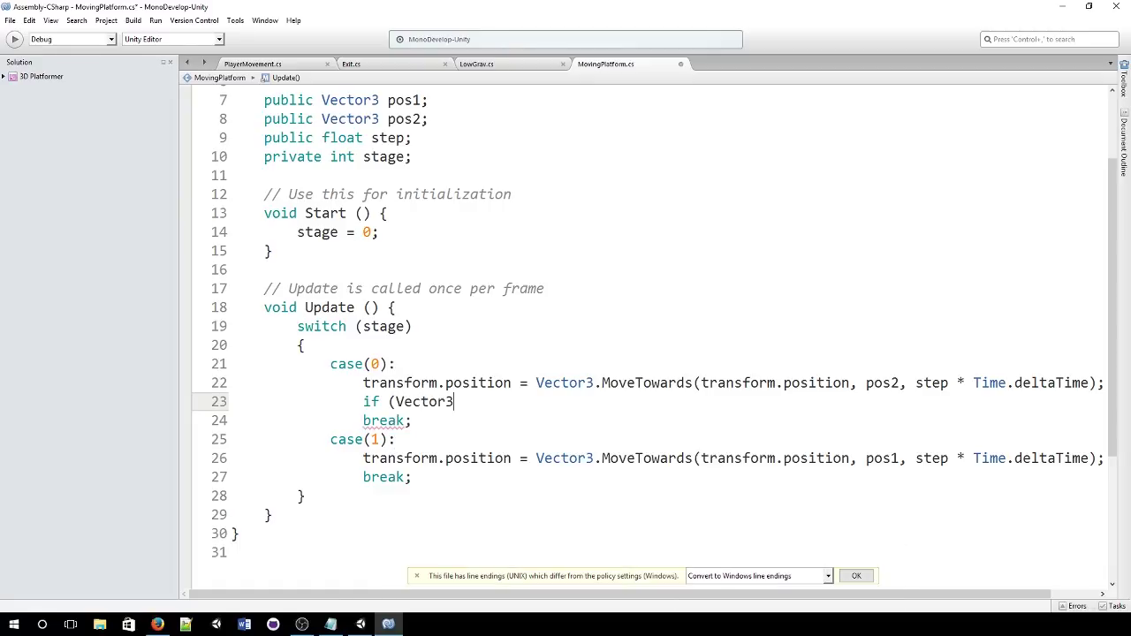
text(.Dista)
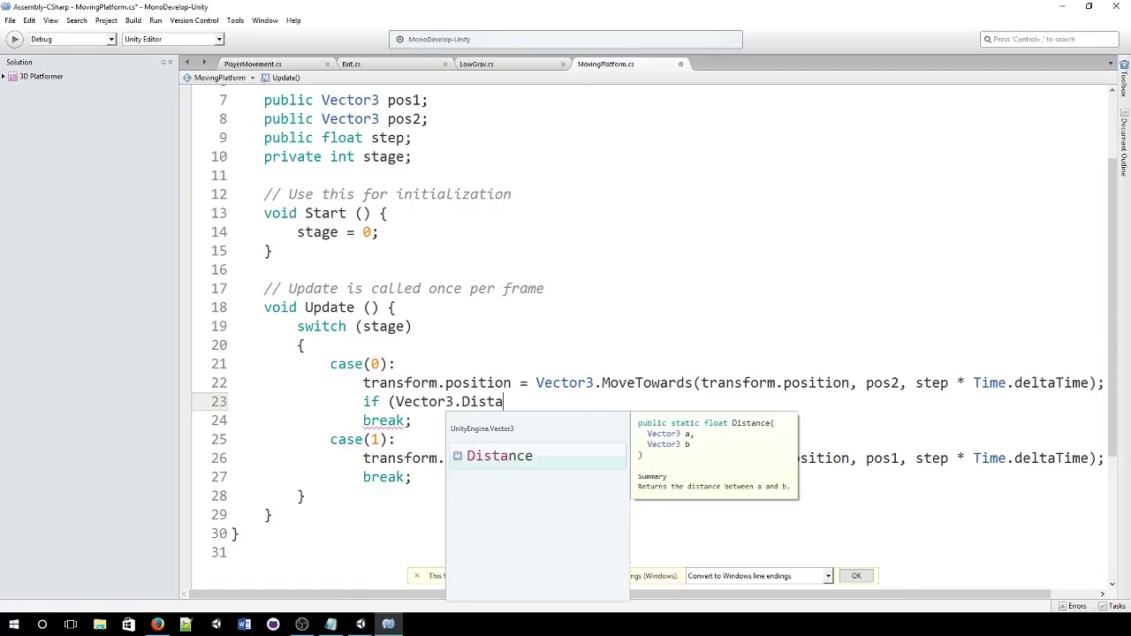
key(Return)
text((t)
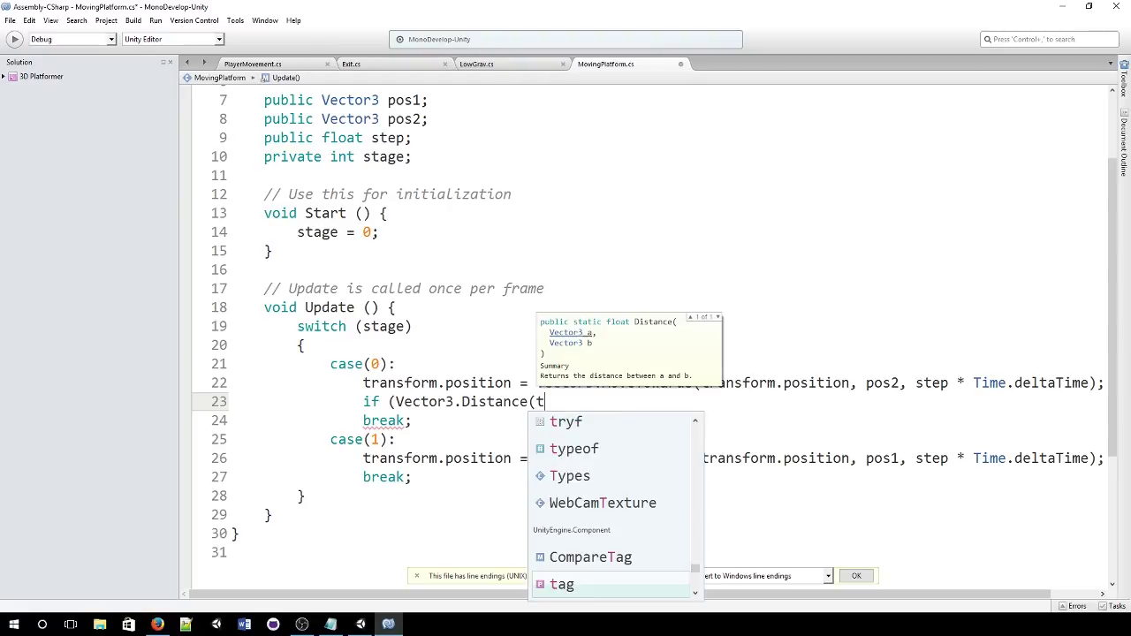
text(ransform.pos)
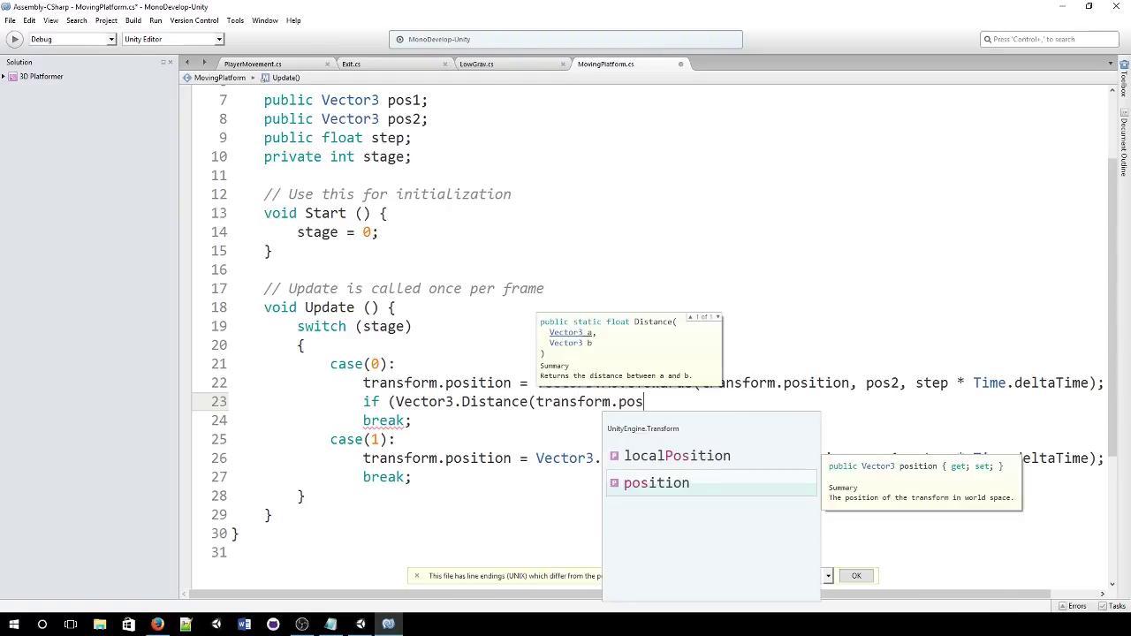
key(Return)
text(, p)
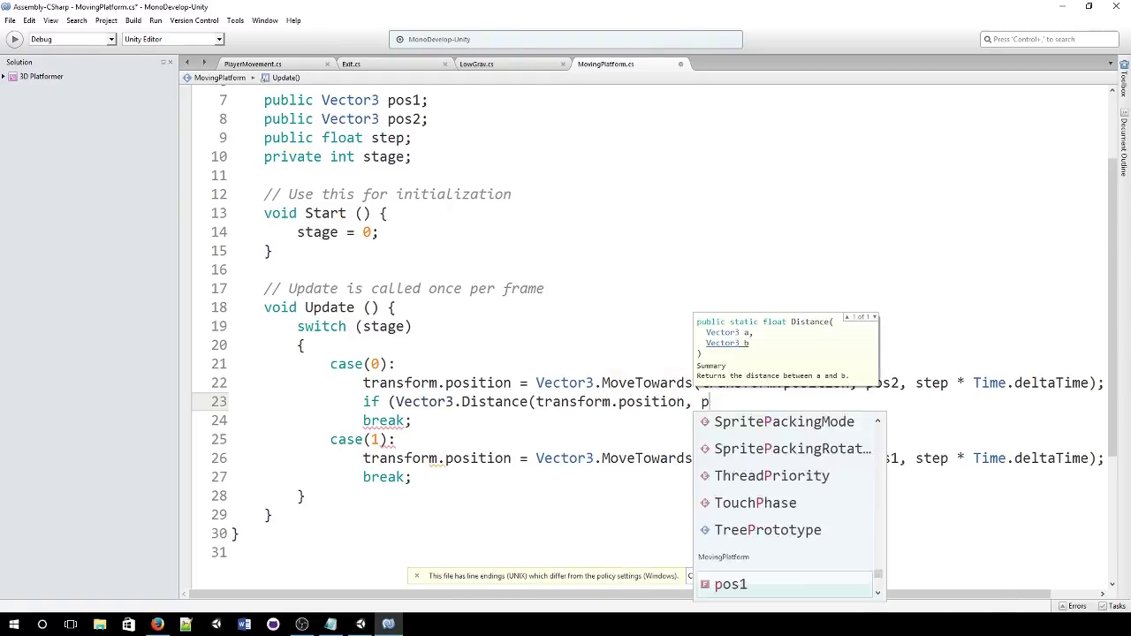
text(os2) < )
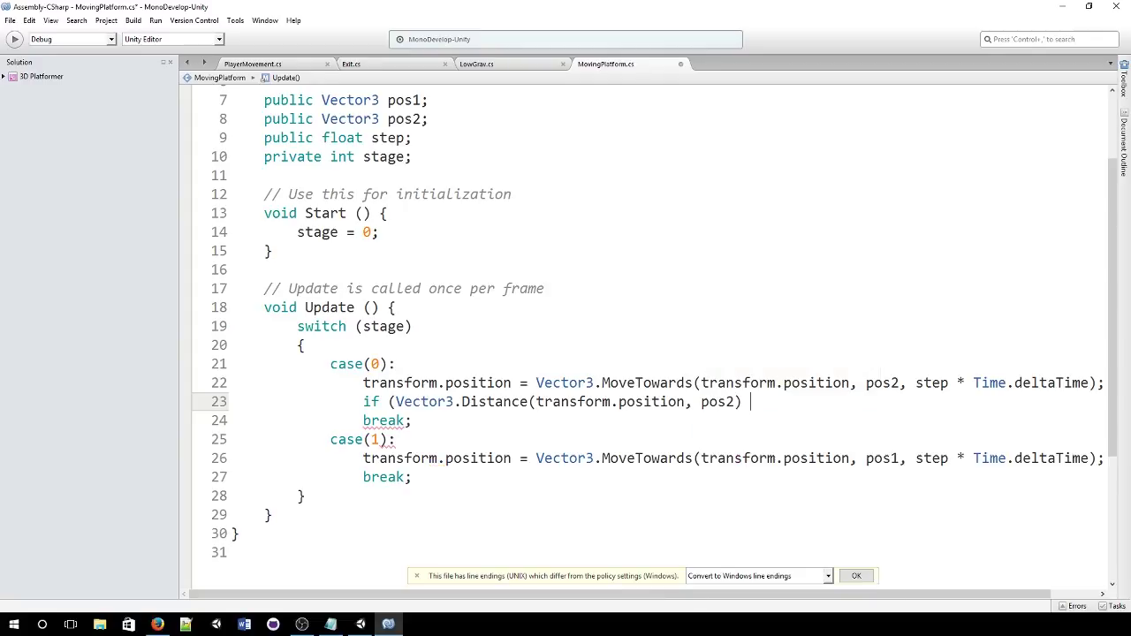
text(0.2)
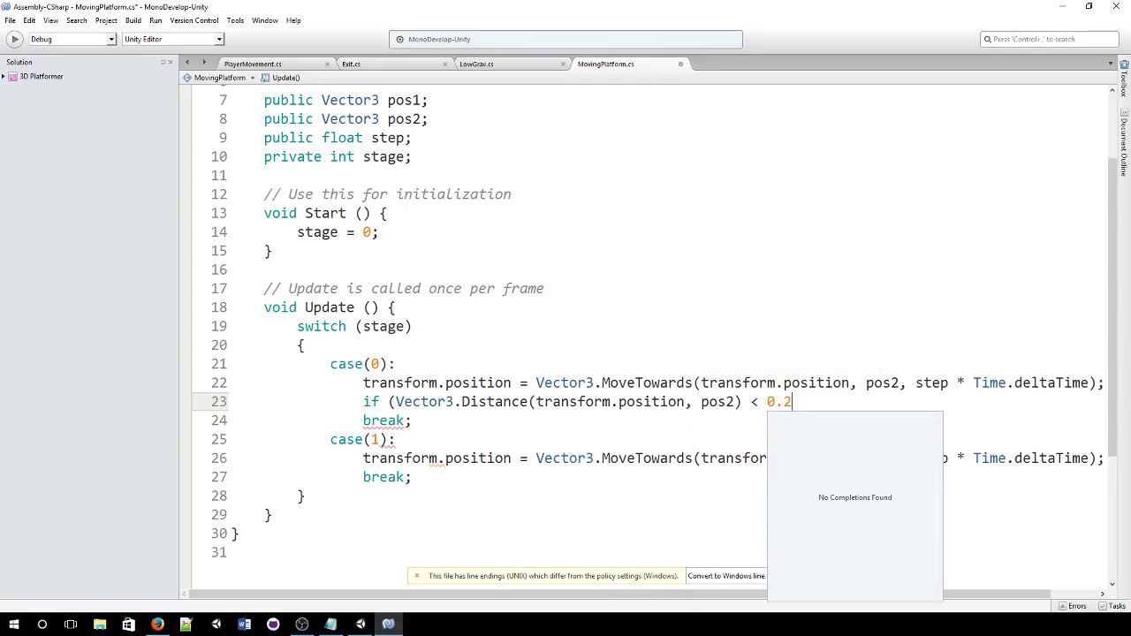
text(){)
key(Return)
key(Return)
text(\)
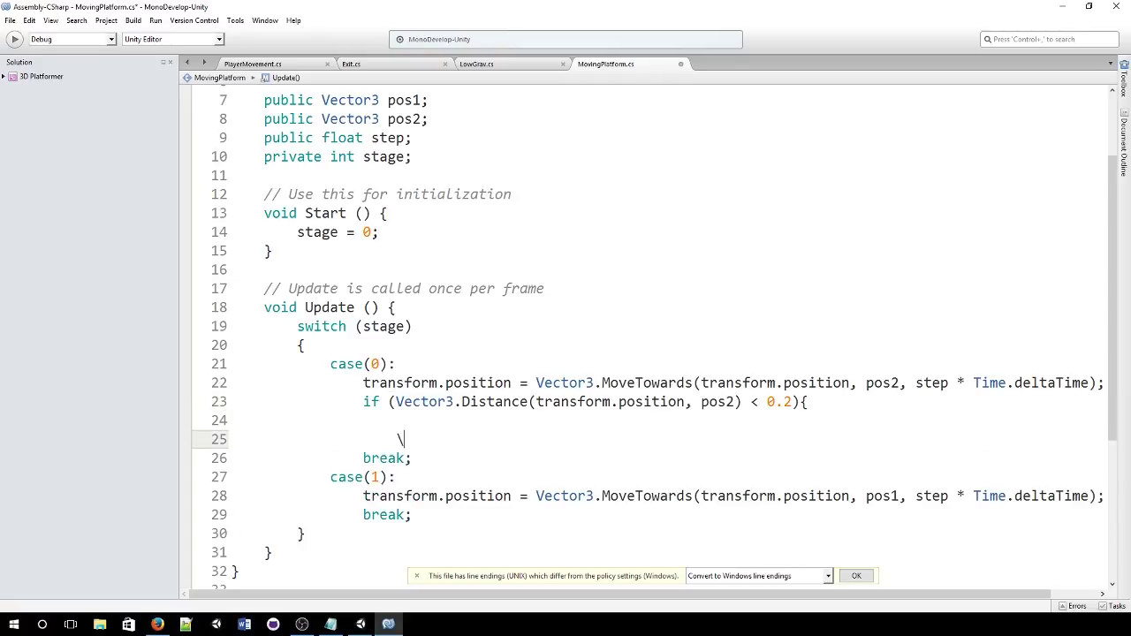
key(BackSpace)
text(})
click(396, 439)
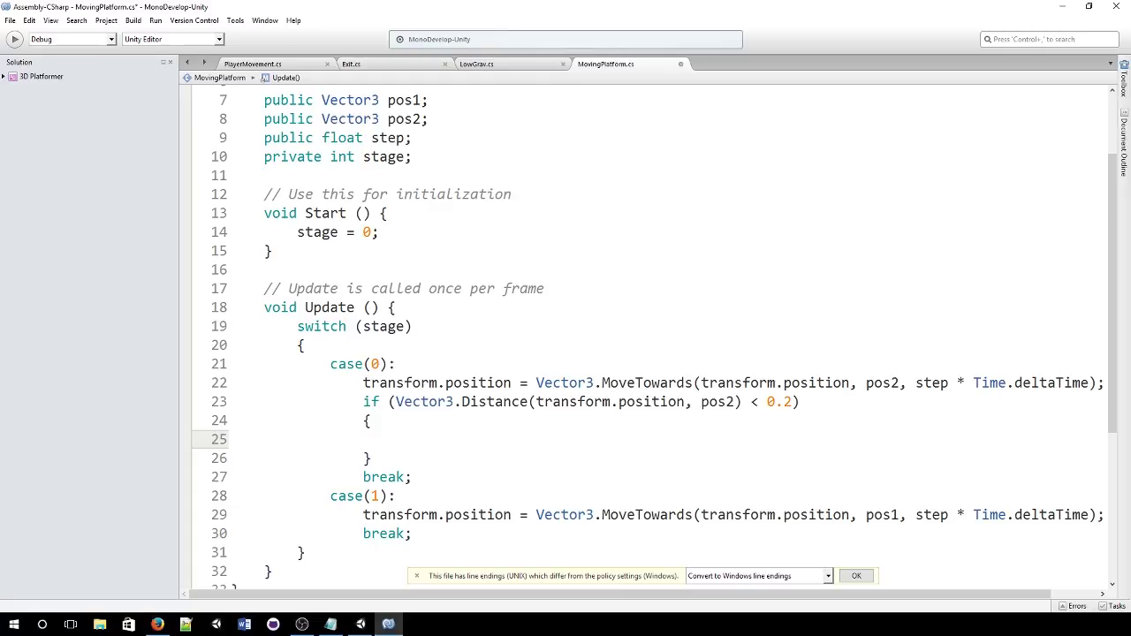
- Add 'stage = 1;' to case(0)'s if block and paste a copy of that block into case(1)
text(stag)
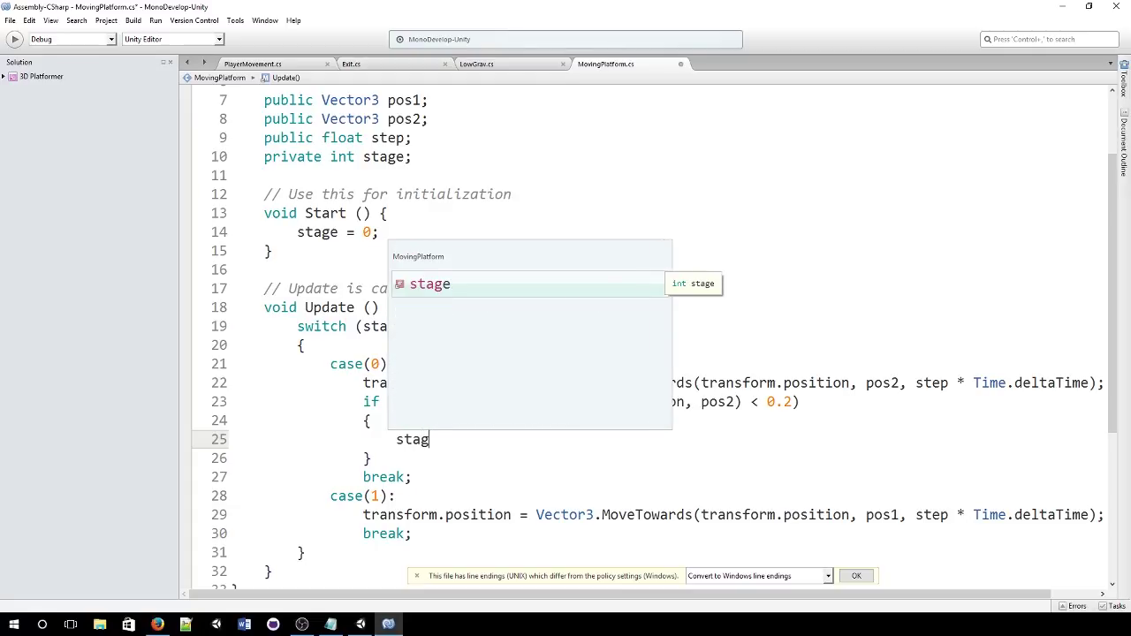
text(e = 1;)
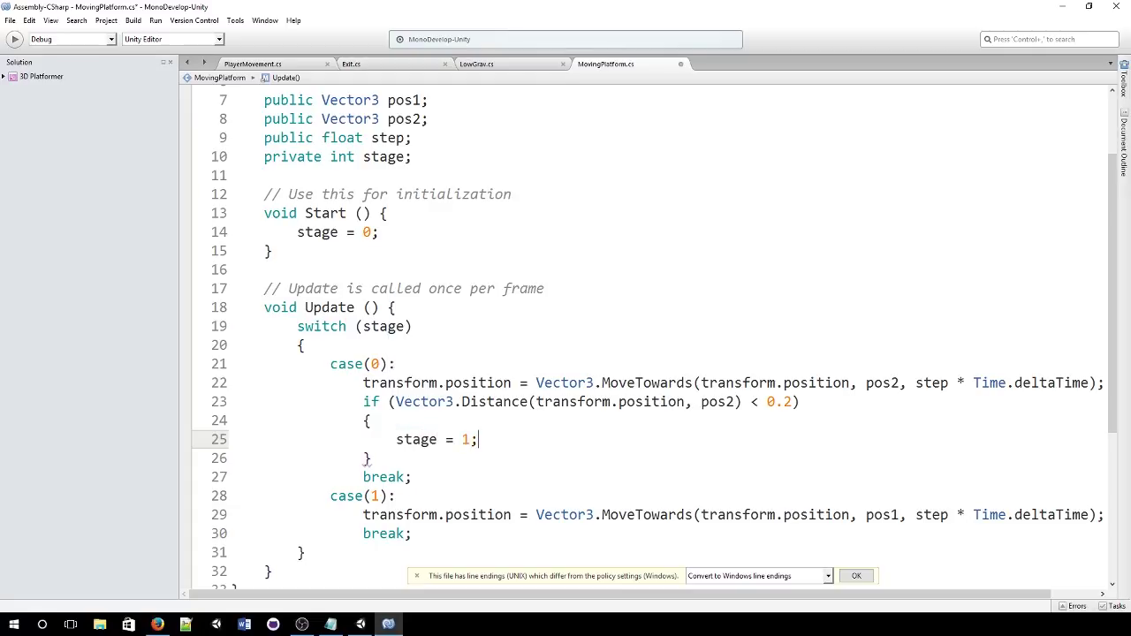
click(359, 401)
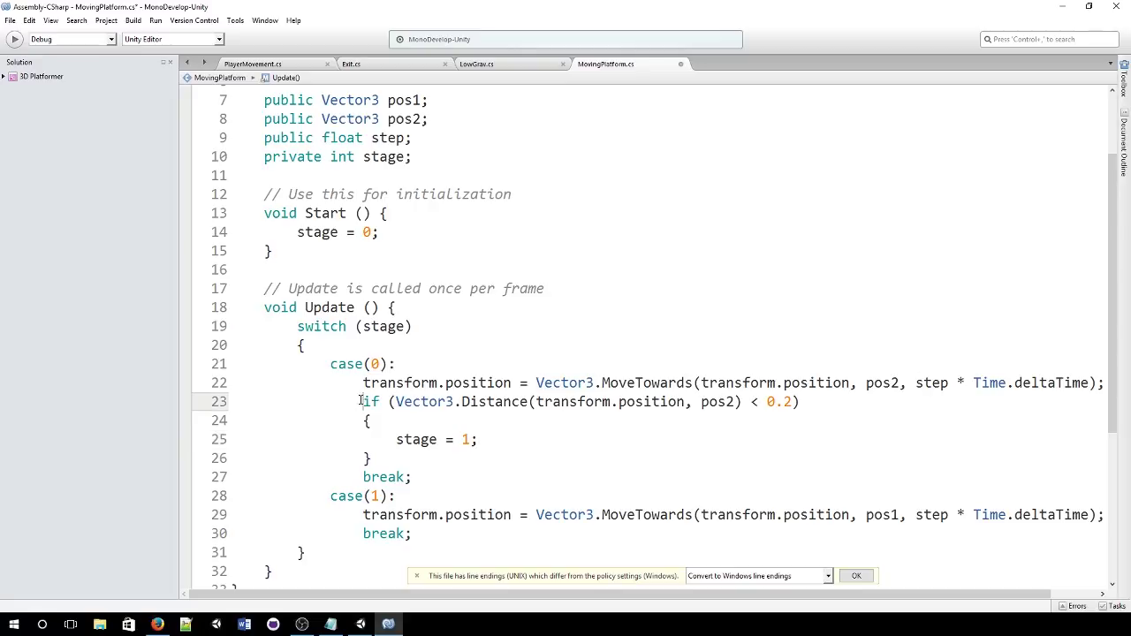
right_click(374, 457)
click(400, 500)
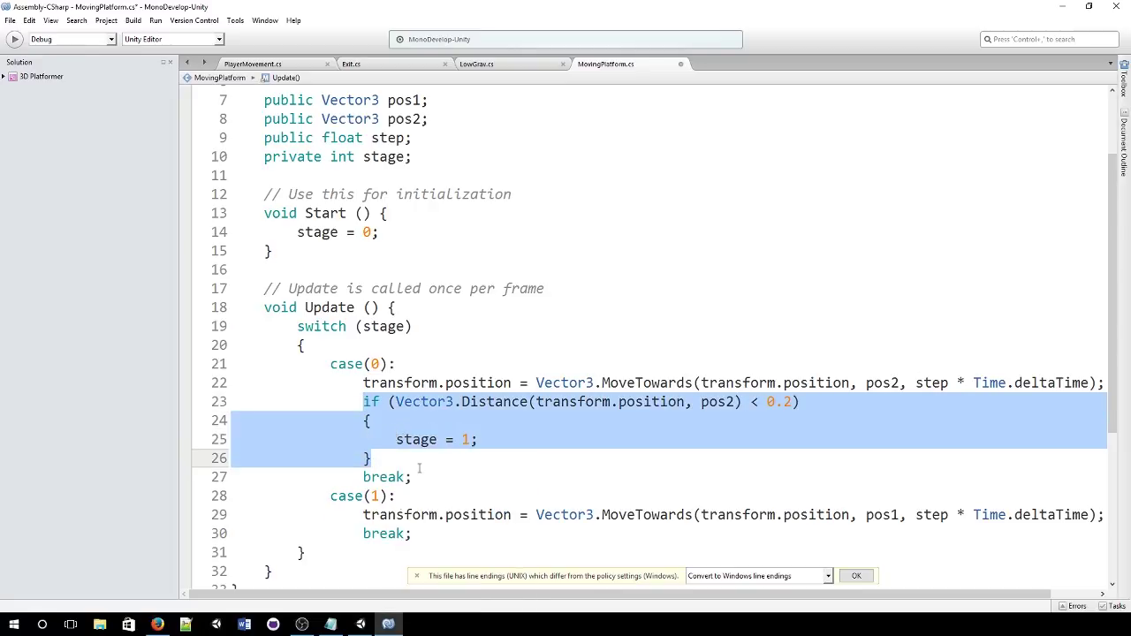
scroll(470, 438, down, 5)
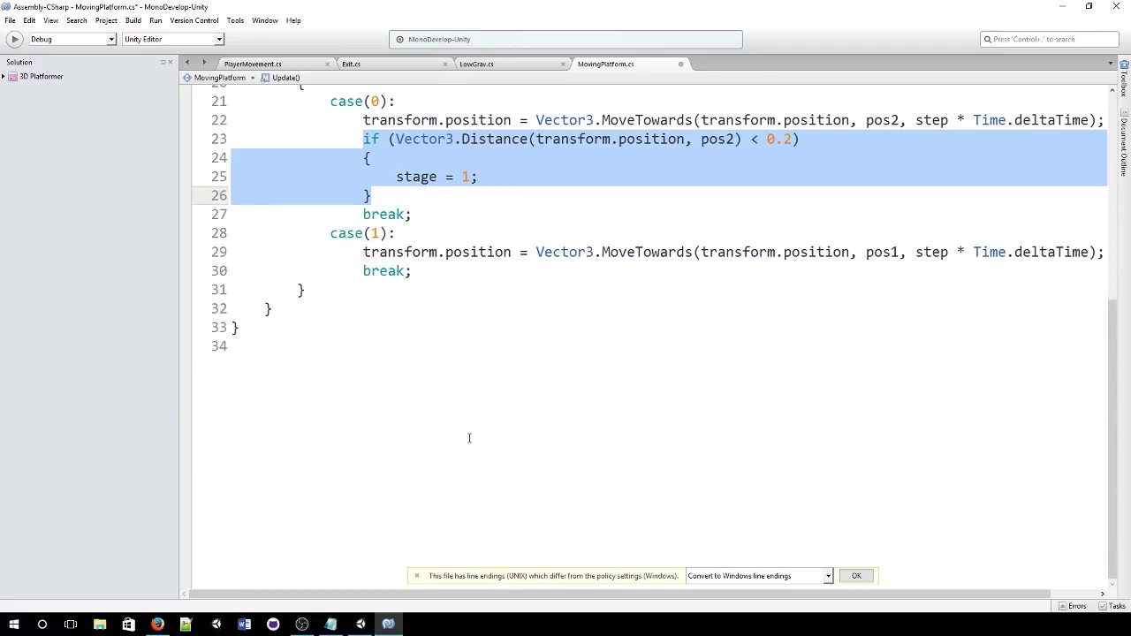
click(1103, 254)
key(Return)
key(ctrl+v)
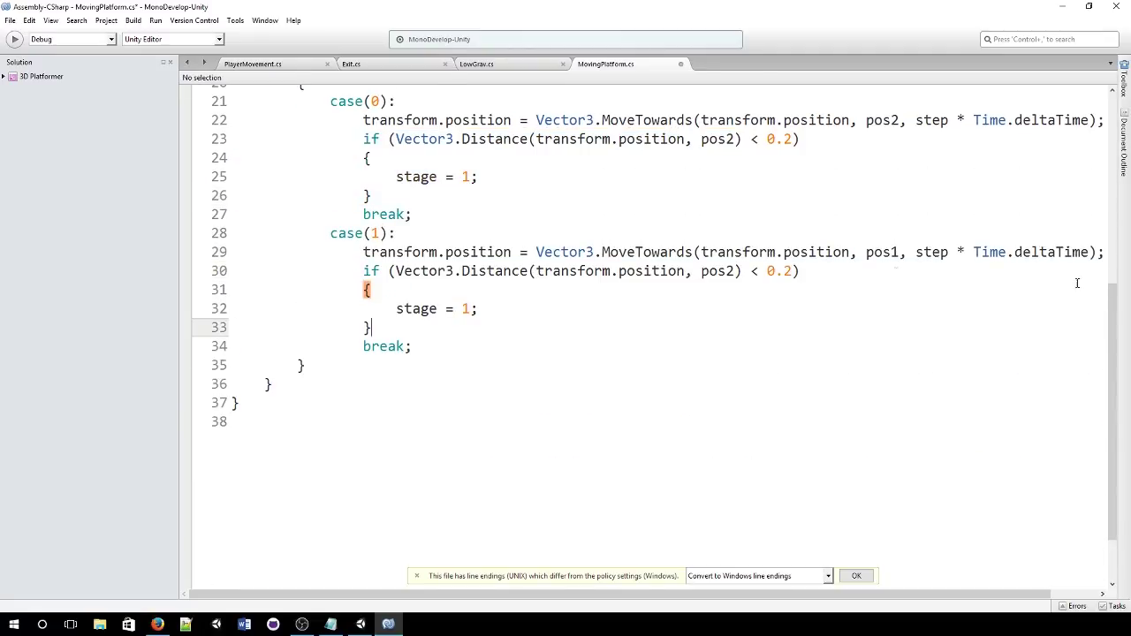
- In the case(1) copy, change pos2 to pos1 and stage = 1 to stage = 0
click(735, 270)
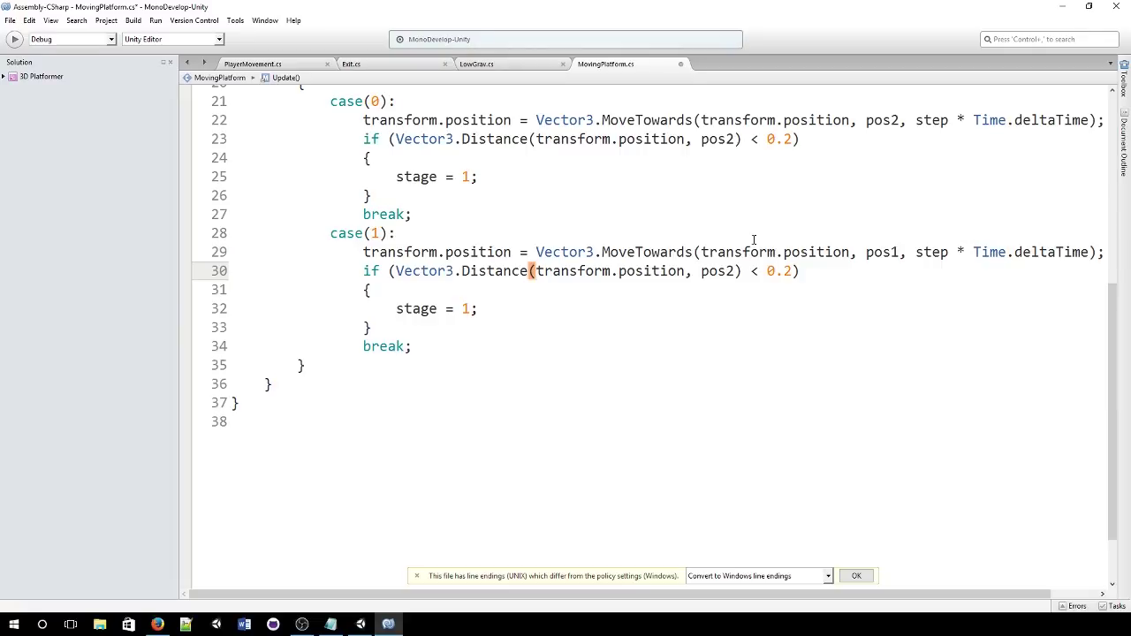
key(BackSpace)
text(1)
click(471, 307)
key(BackSpace)
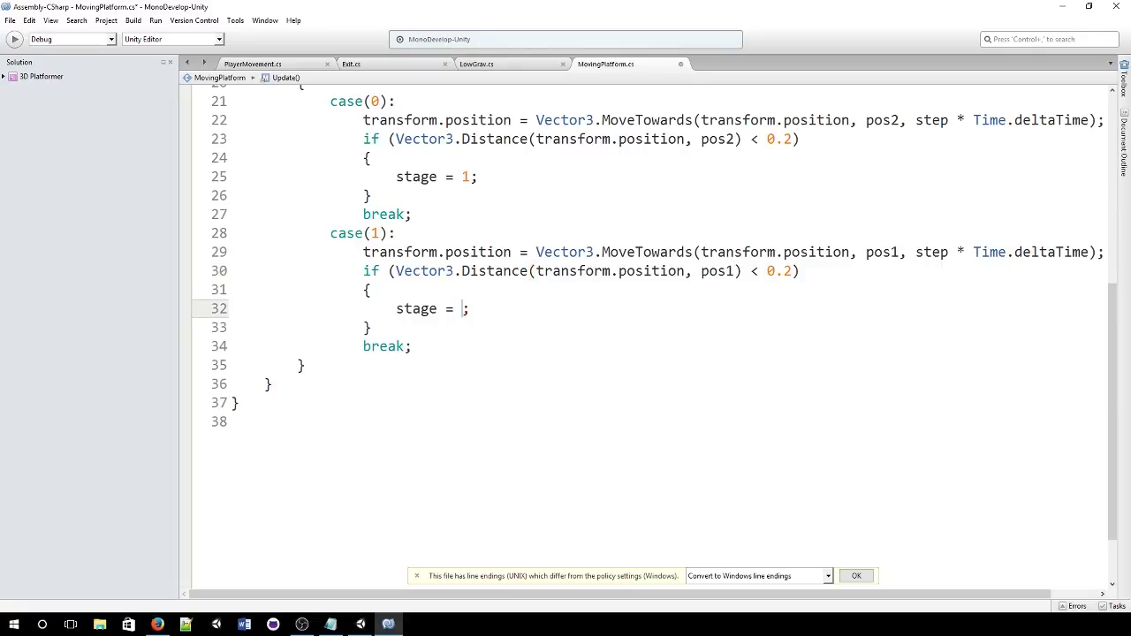
text(0)
- Save MovingPlatform.cs and return to the Unity editor
key(ctrl+s)
scroll(470, 301, up, 2)
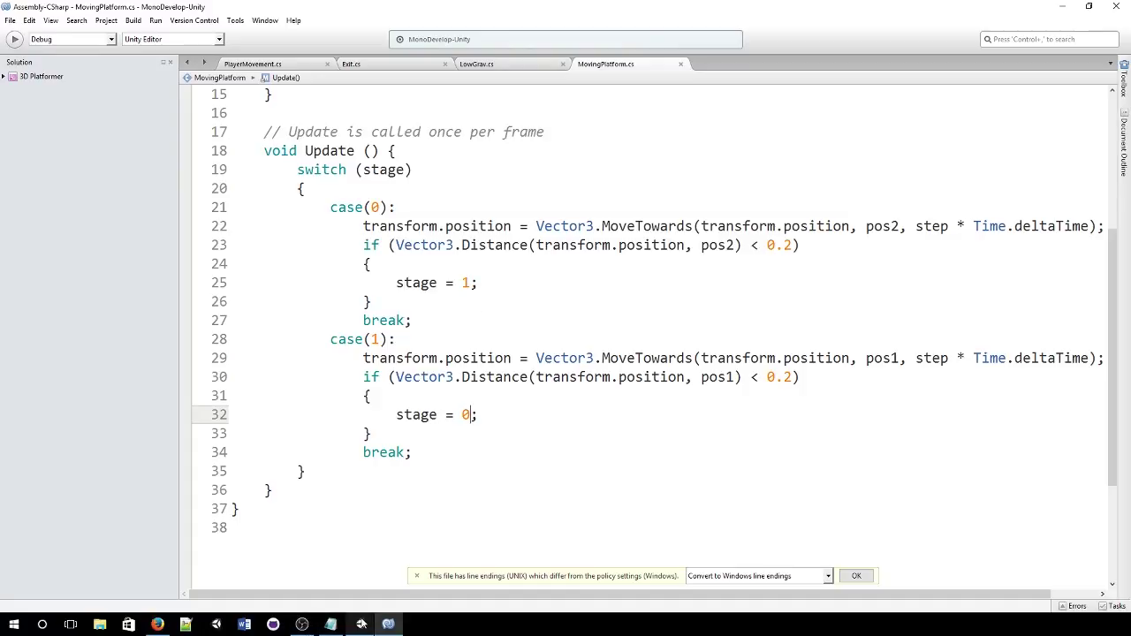
click(360, 625)
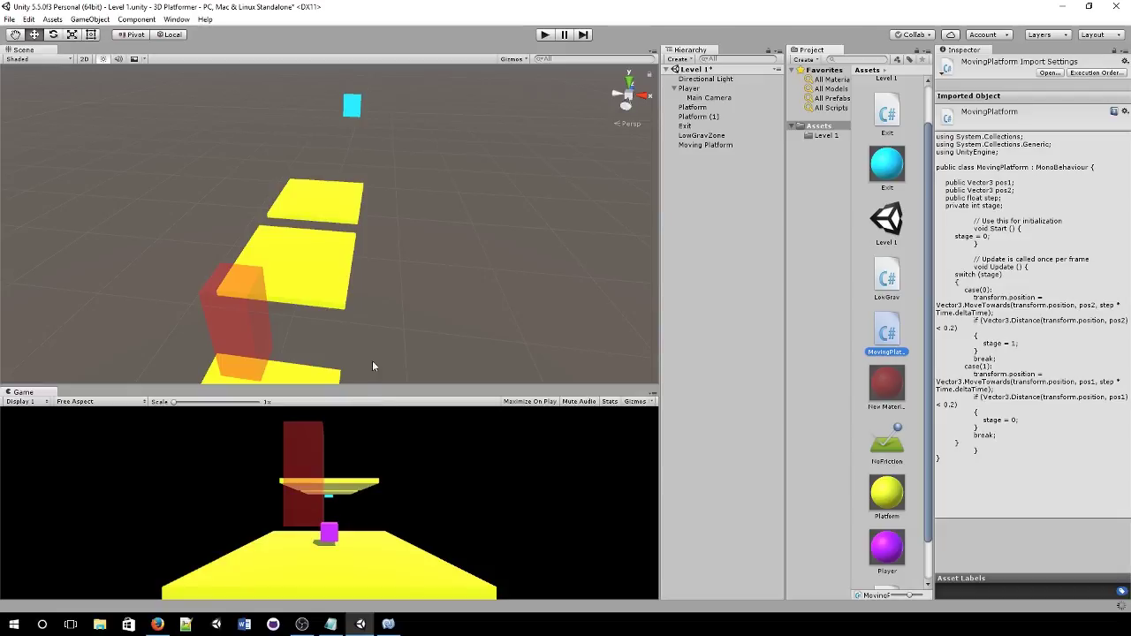
- Attach the MovingPlatform script to the Moving Platform object, with Pos 1, Pos 2 and Step at 0
click(389, 625)
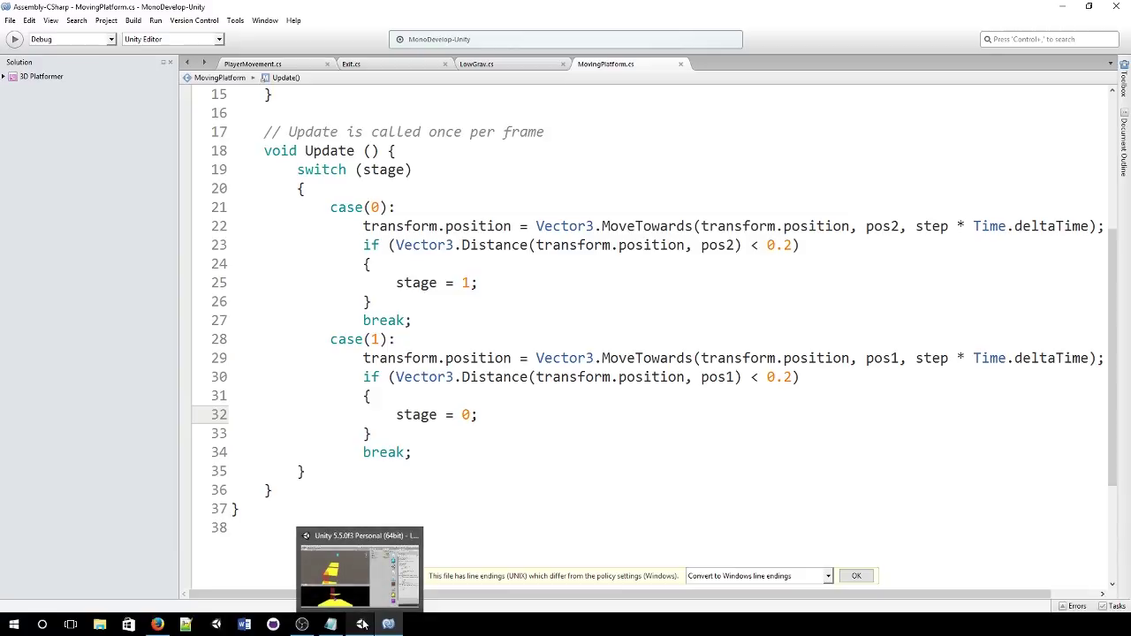
click(362, 625)
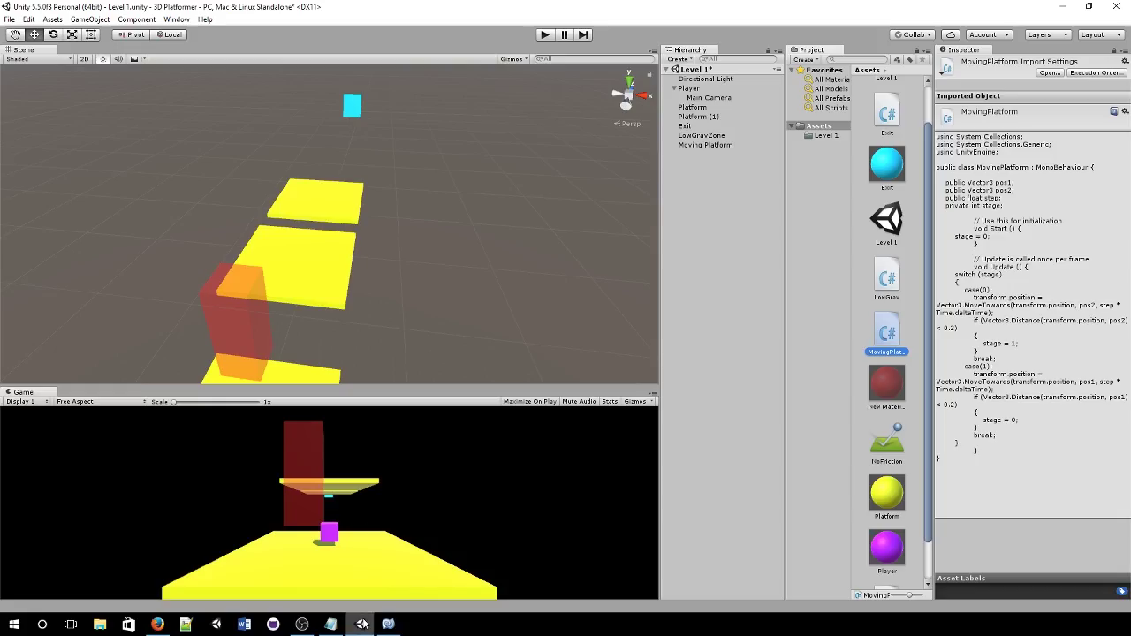
click(311, 202)
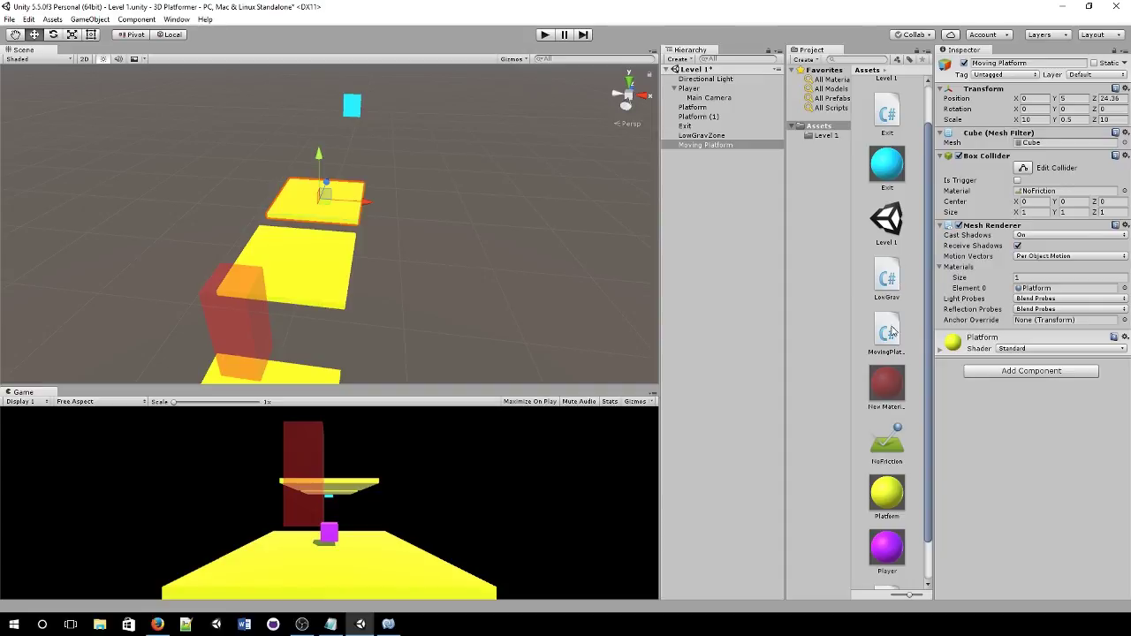
drag(891, 331, 1030, 405)
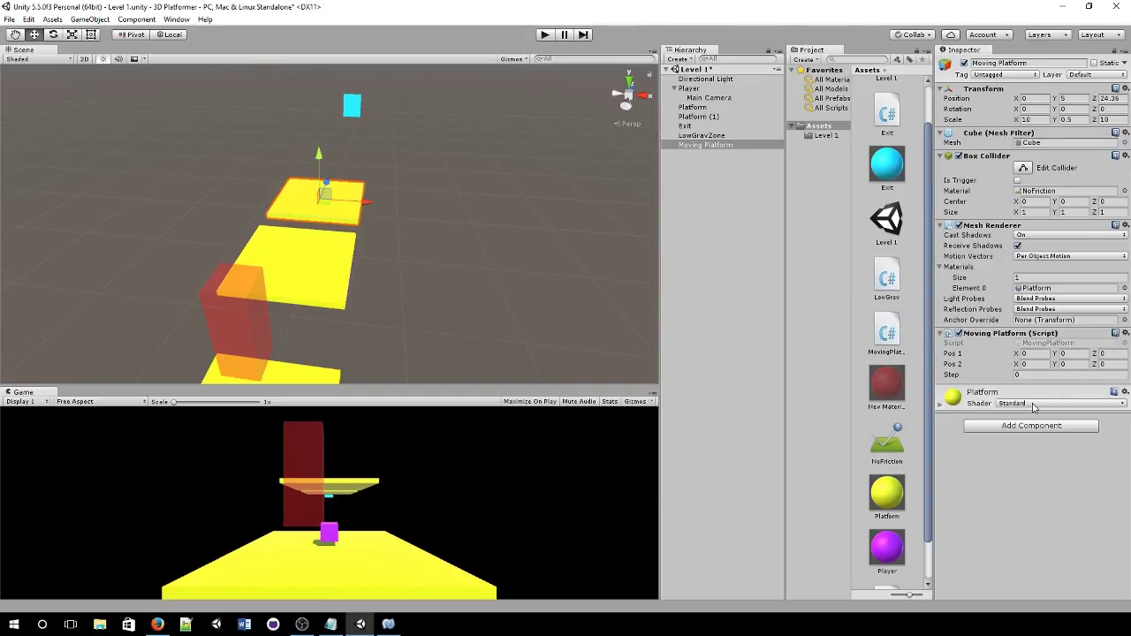
- Fill Pos 1 from the platform's position as (0, 5, 24.36)
click(1036, 98)
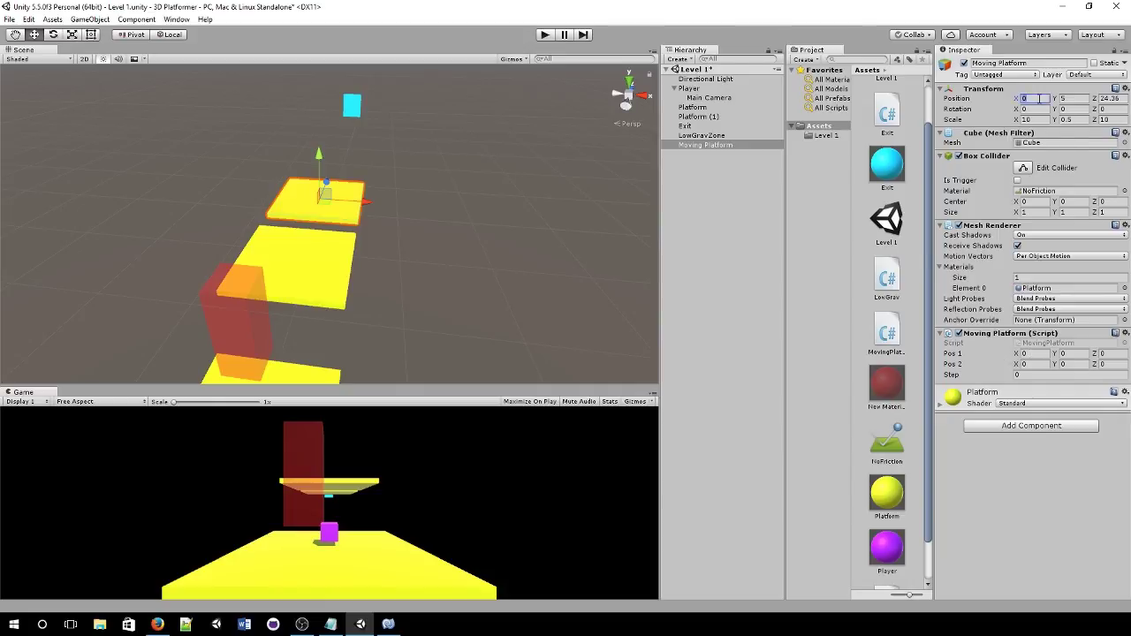
click(1038, 354)
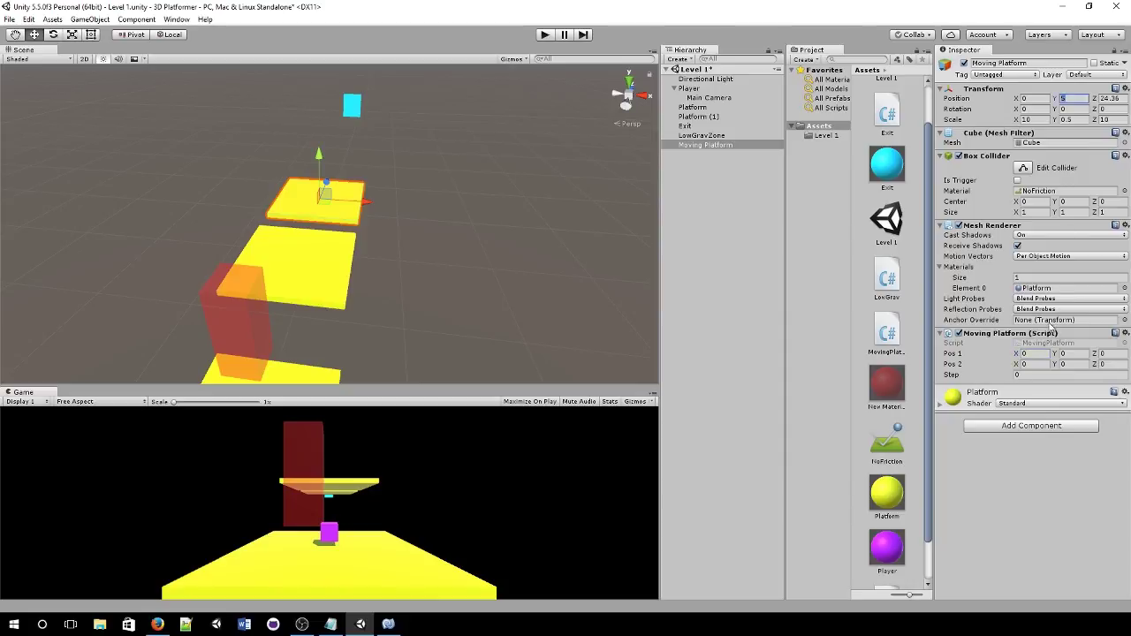
key(Tab)
text(5)
key(Return)
click(1117, 350)
key(ctrl+v)
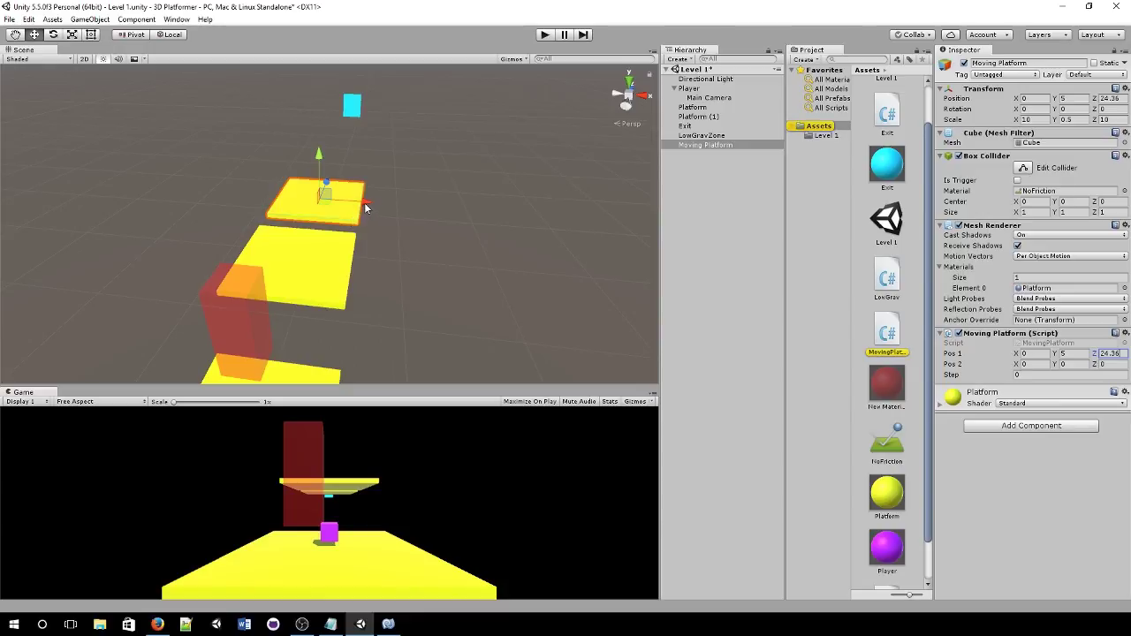
- Move the platform right along X and copy its position into Pos 2 as (30.45, 5, 24.36)
drag(367, 205, 613, 217)
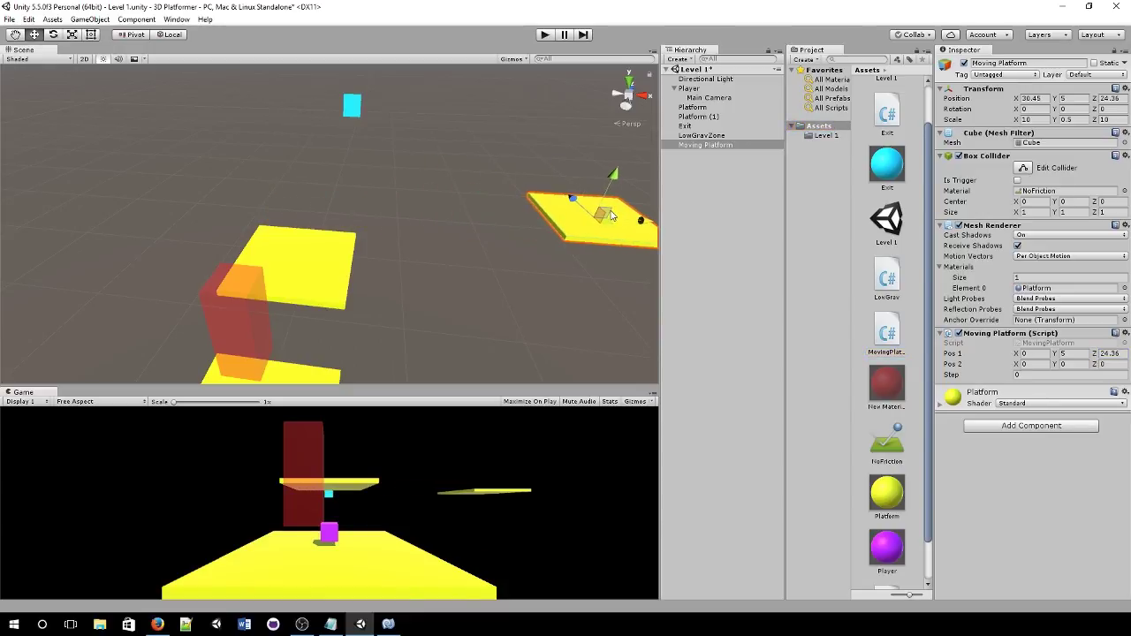
click(1034, 98)
click(1035, 366)
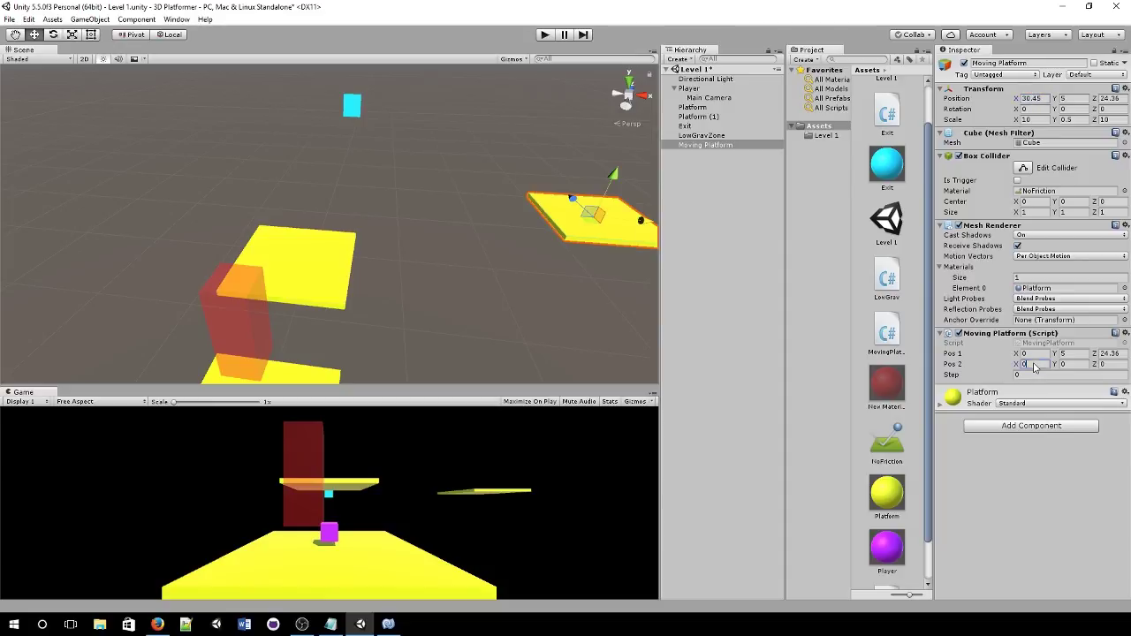
key(ctrl+v)
click(1073, 355)
click(1073, 365)
key(ctrl+v)
click(1109, 355)
click(1111, 365)
key(ctrl+v)
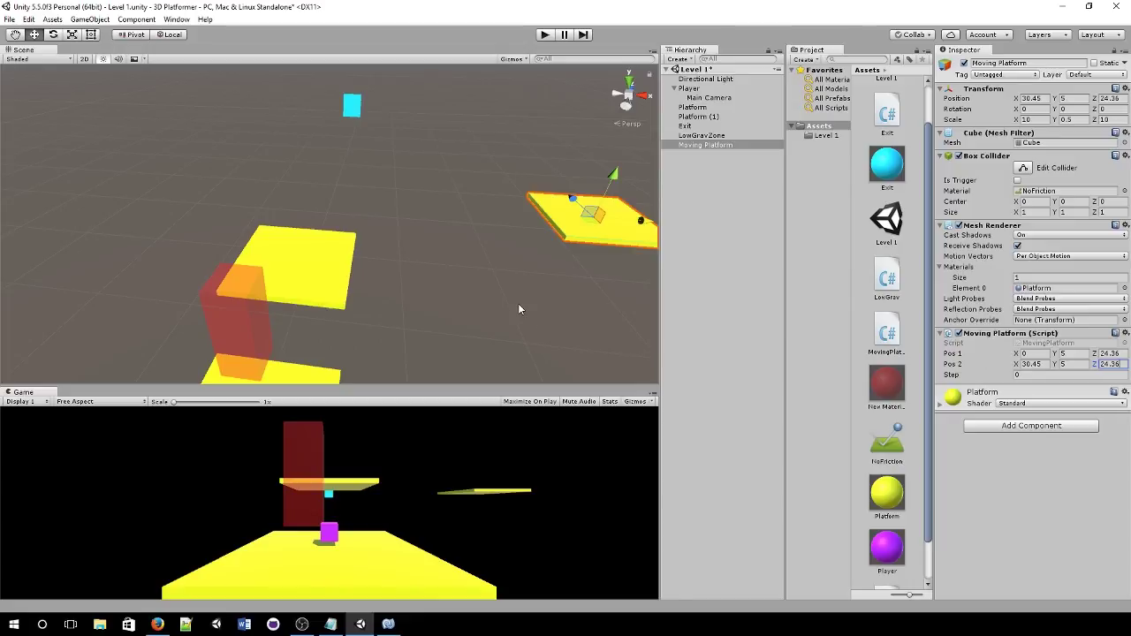
- Reset the platform's Position X to 0 and set Step to 5
click(1040, 97)
text(0)
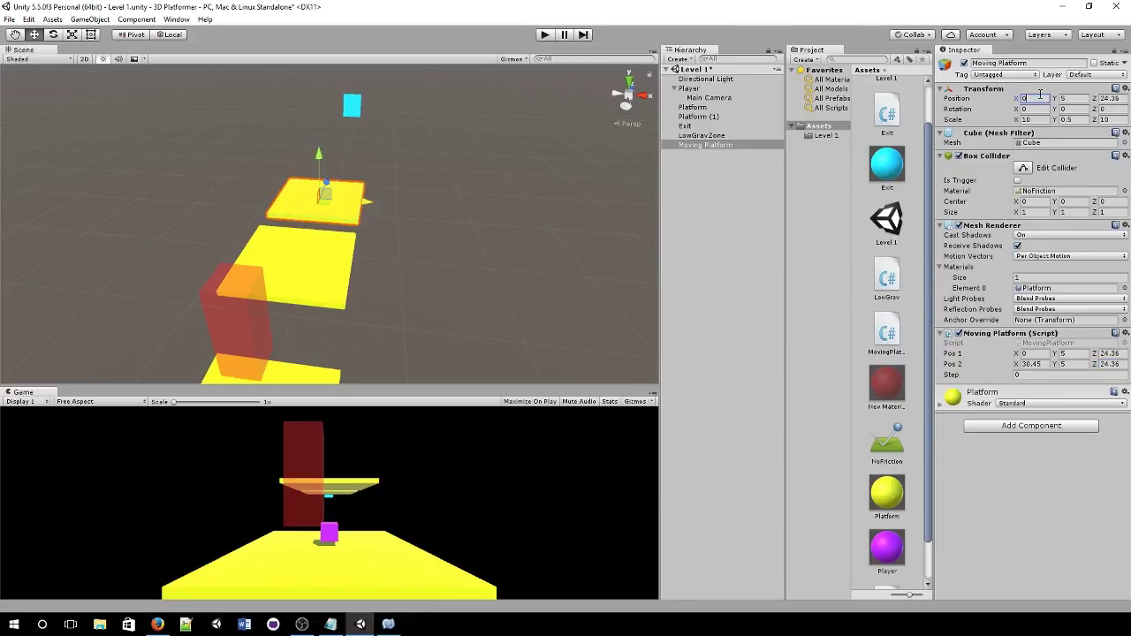
click(1043, 375)
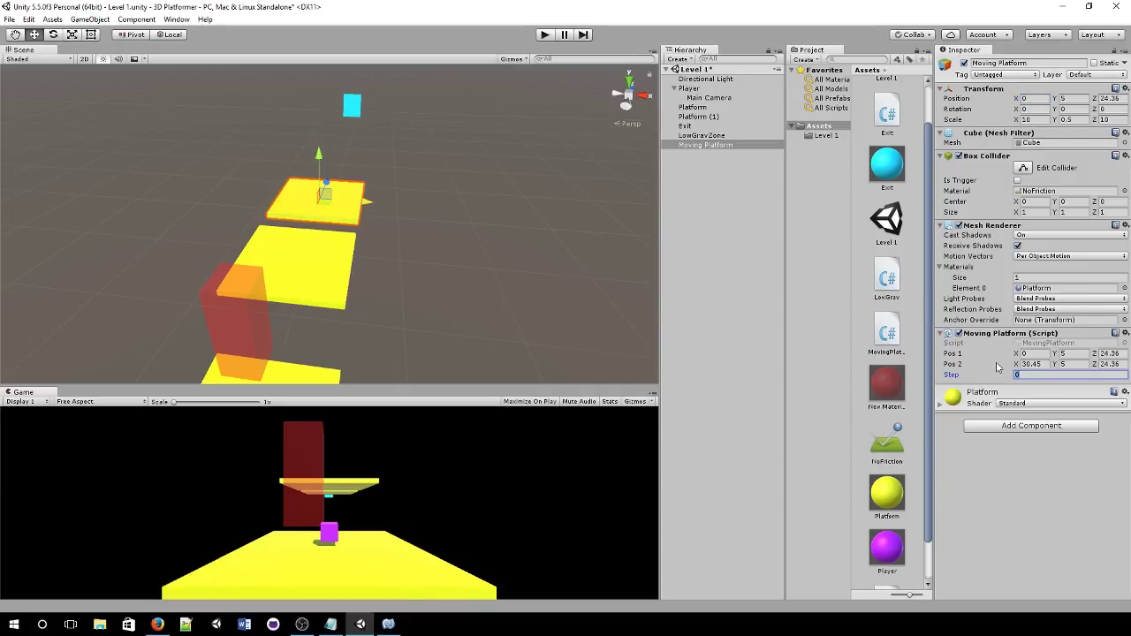
text(5)
- Reselect the Moving Platform, test-drag it along X, and undo the move
click(512, 250)
click(301, 182)
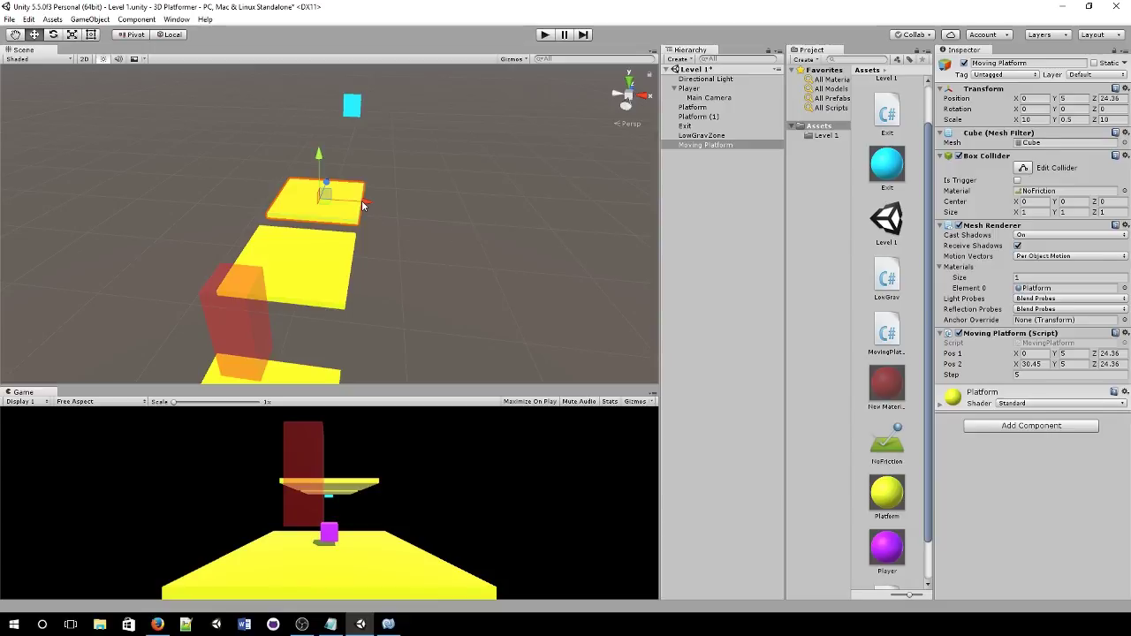
drag(364, 202, 567, 222)
key(ctrl+z)
click(545, 35)
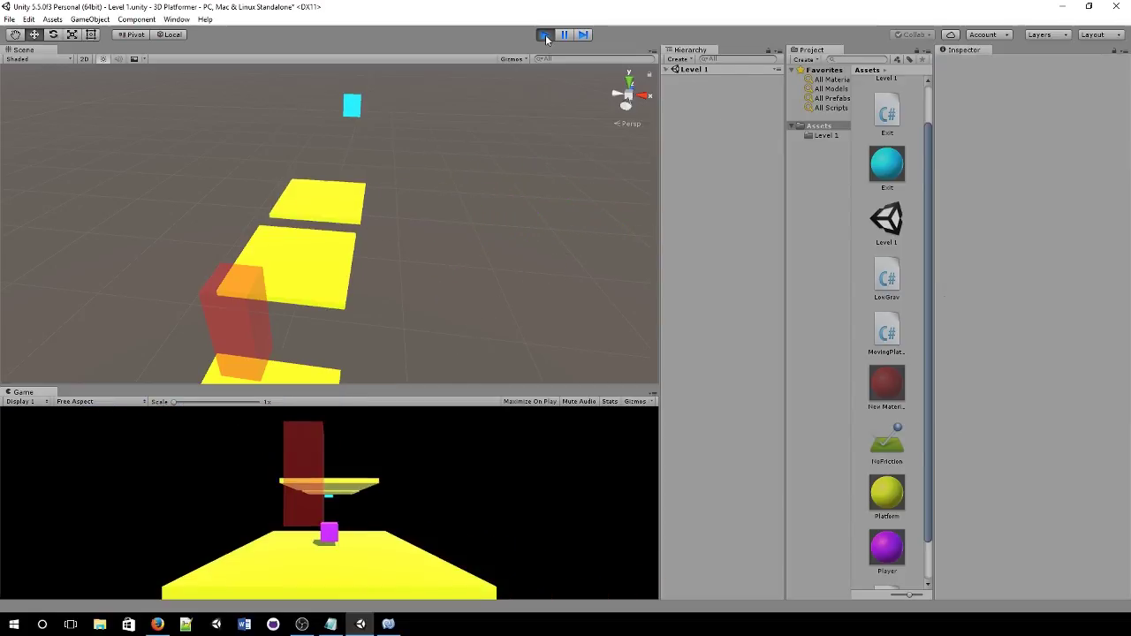
click(545, 37)
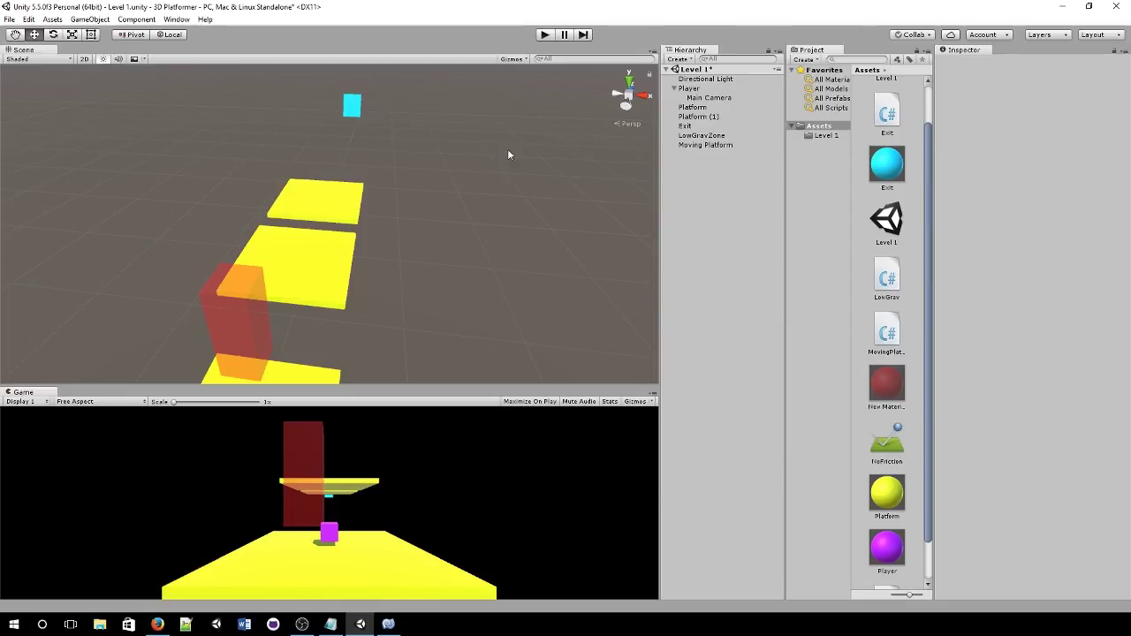
key(alt+Tab)
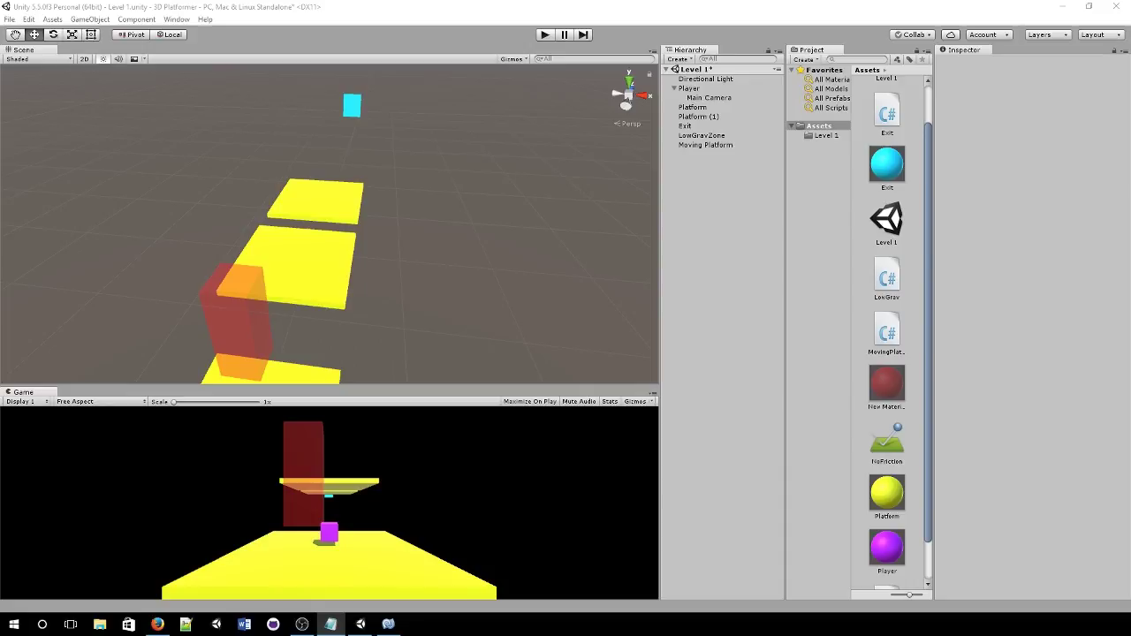
- Add a 'public Vector3 axis;' field below the pos2 declaration
click(394, 624)
click(619, 245)
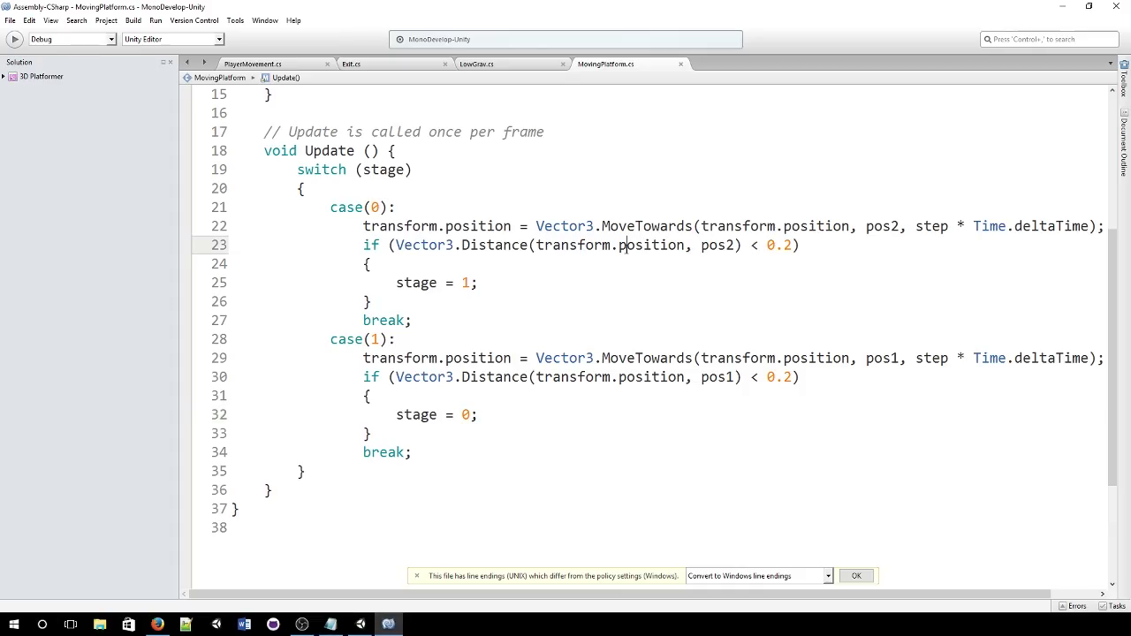
ctrl+scroll(627, 247, down, 1)
scroll(626, 249, up, 5)
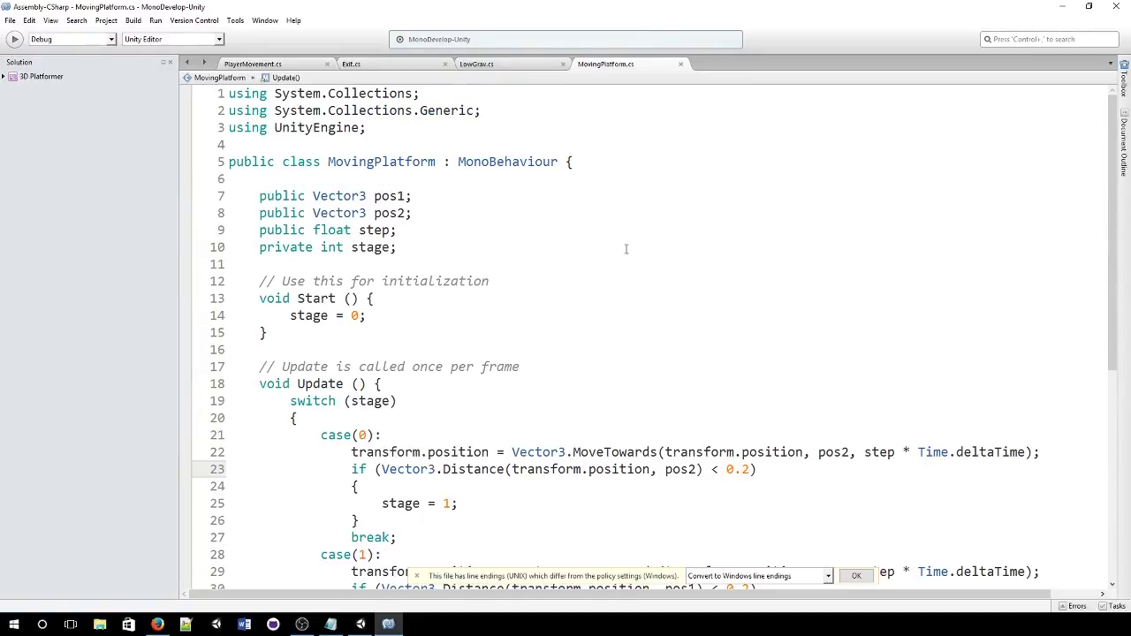
click(554, 248)
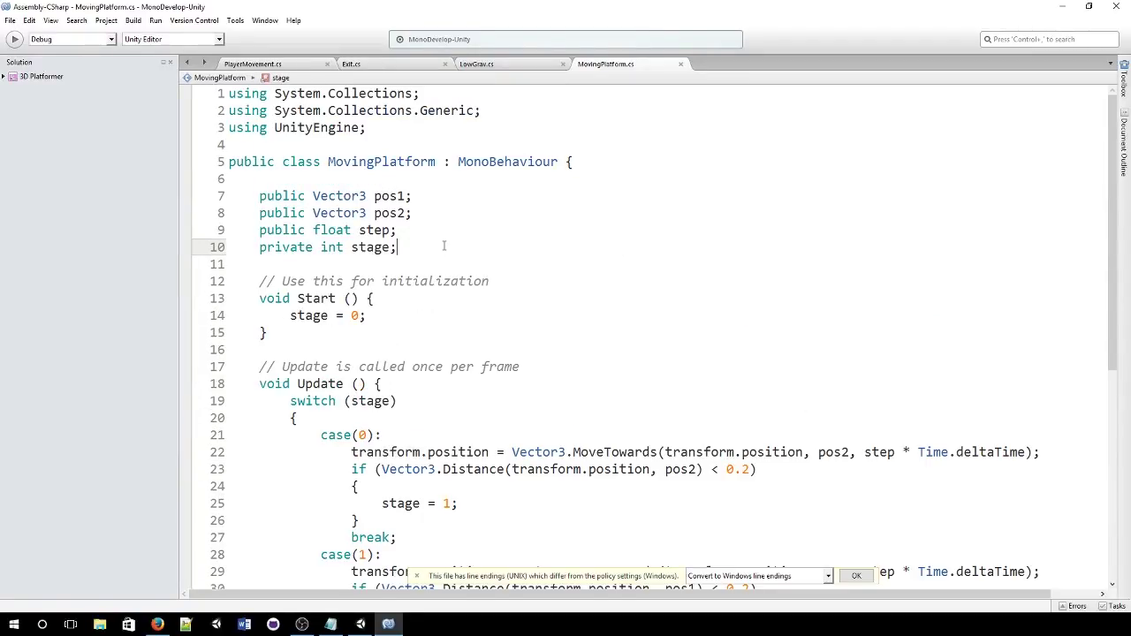
click(444, 213)
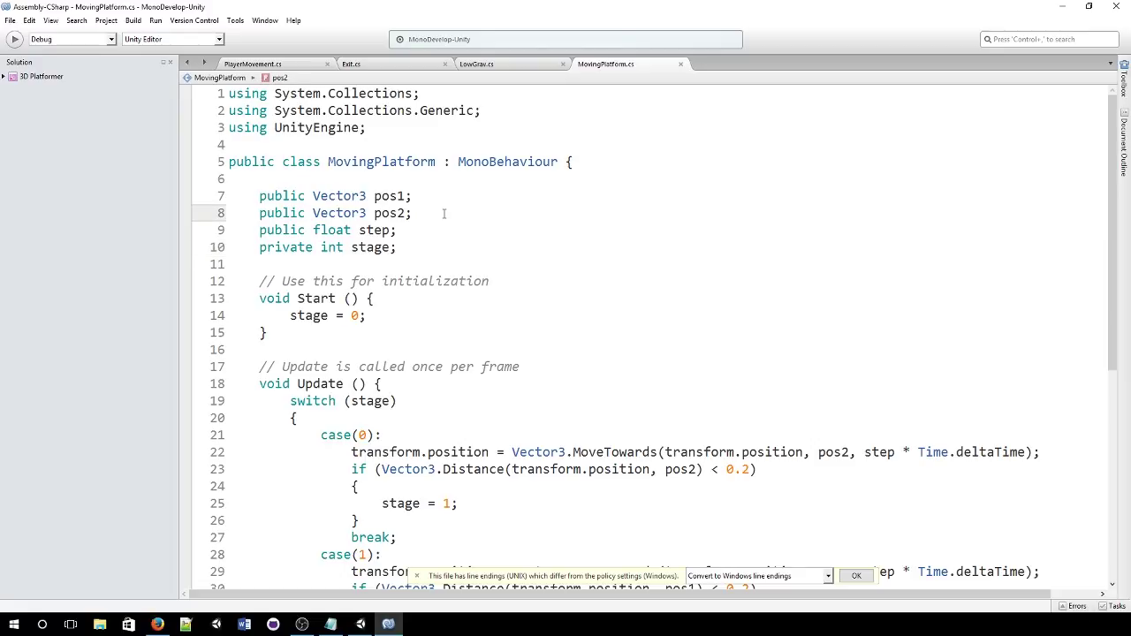
key(Return)
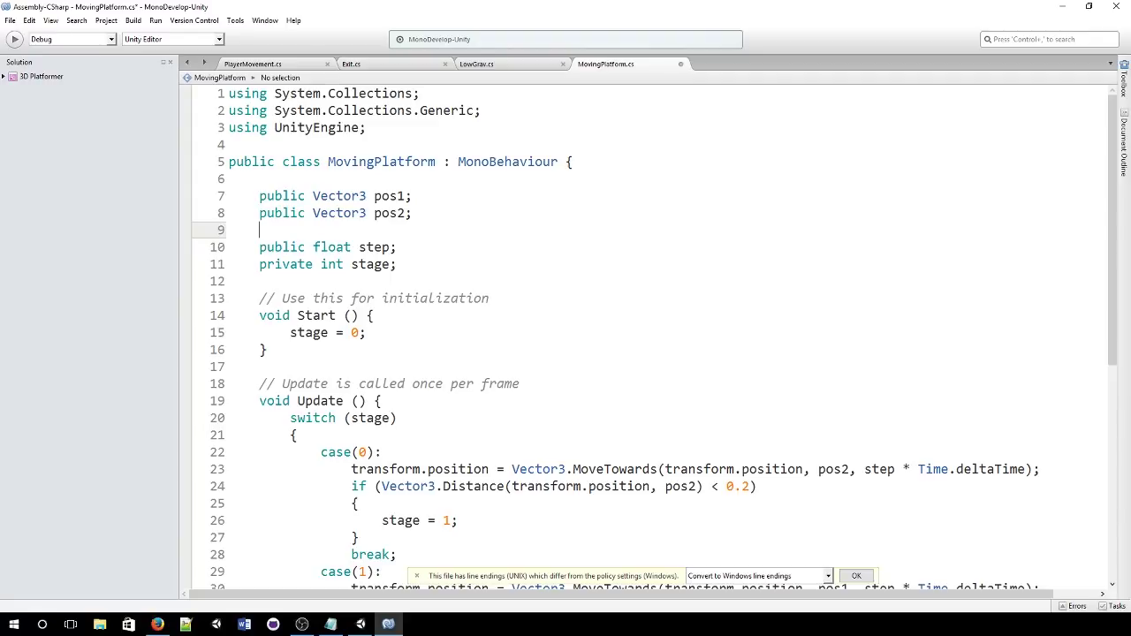
text(pu)
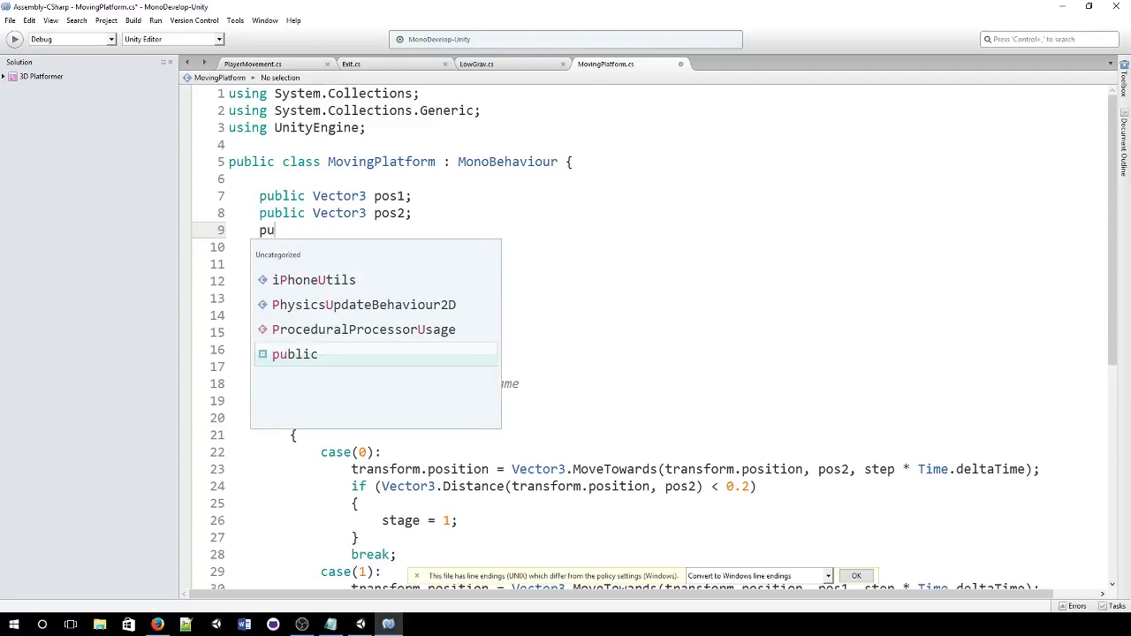
text(blic vec)
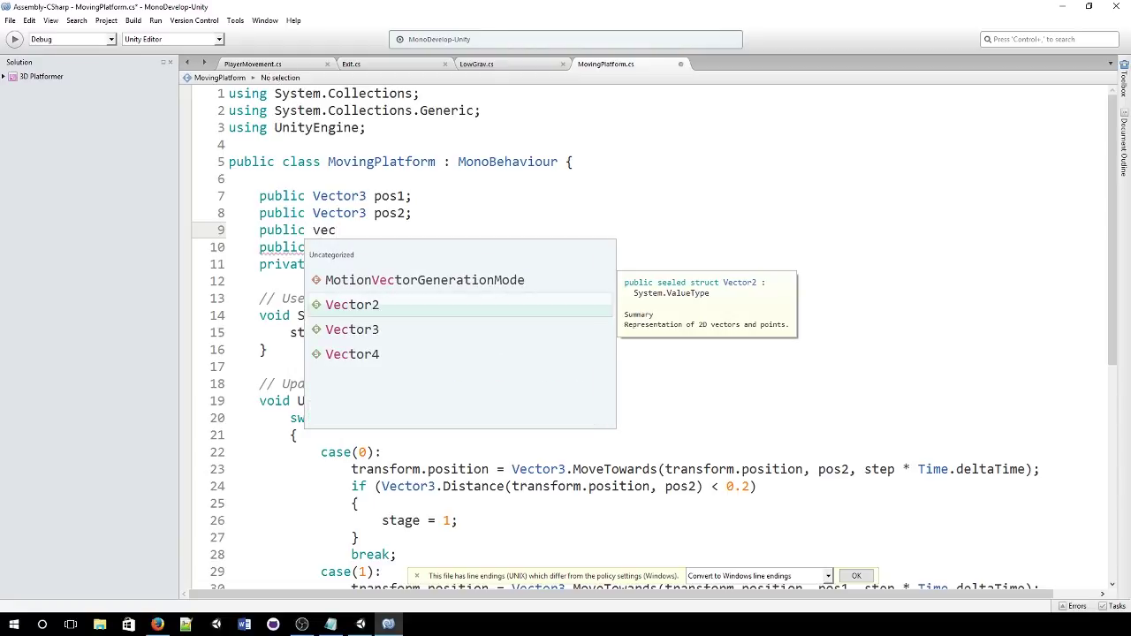
key(Down)
key(Return)
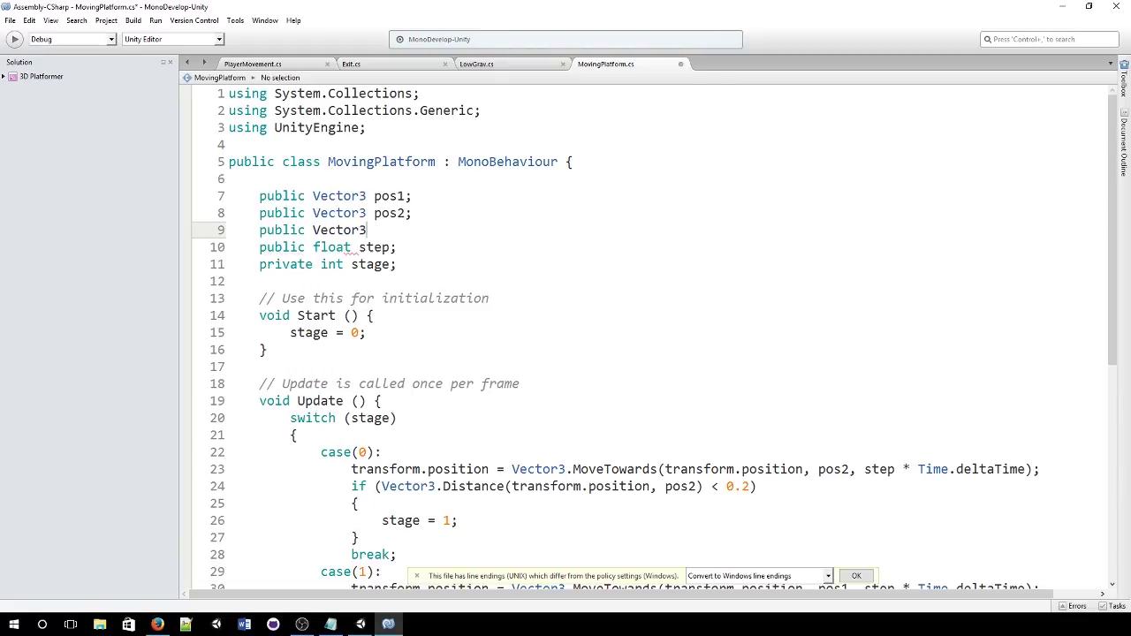
text(axis;)
- Declare 'private bool touching;' after stage and begin a 'private GameObject' field below it
click(417, 262)
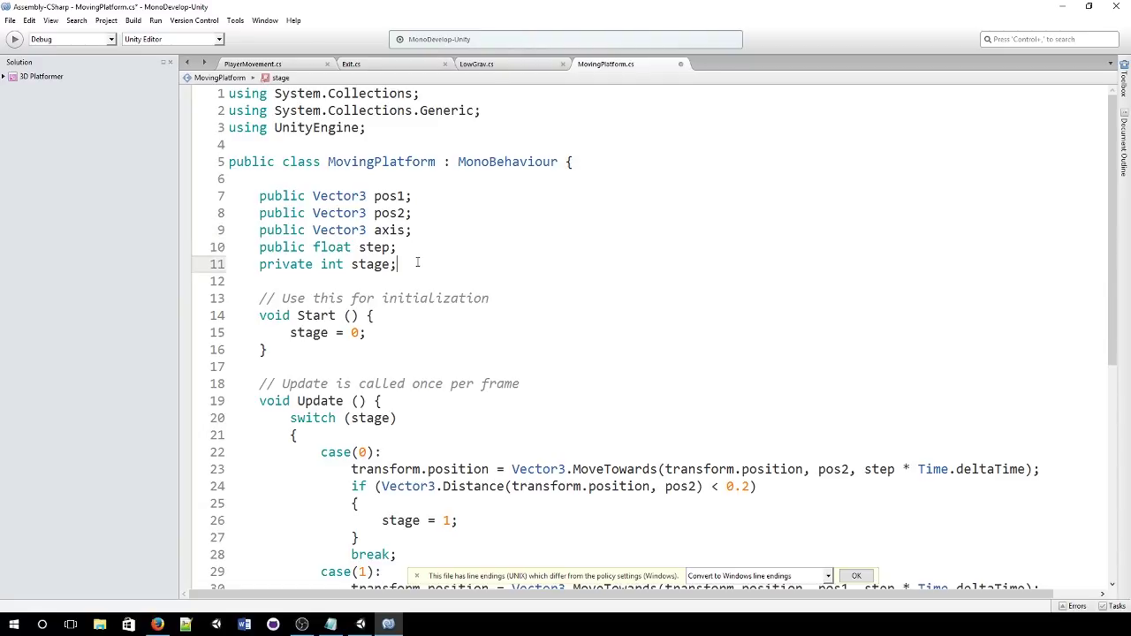
key(Return)
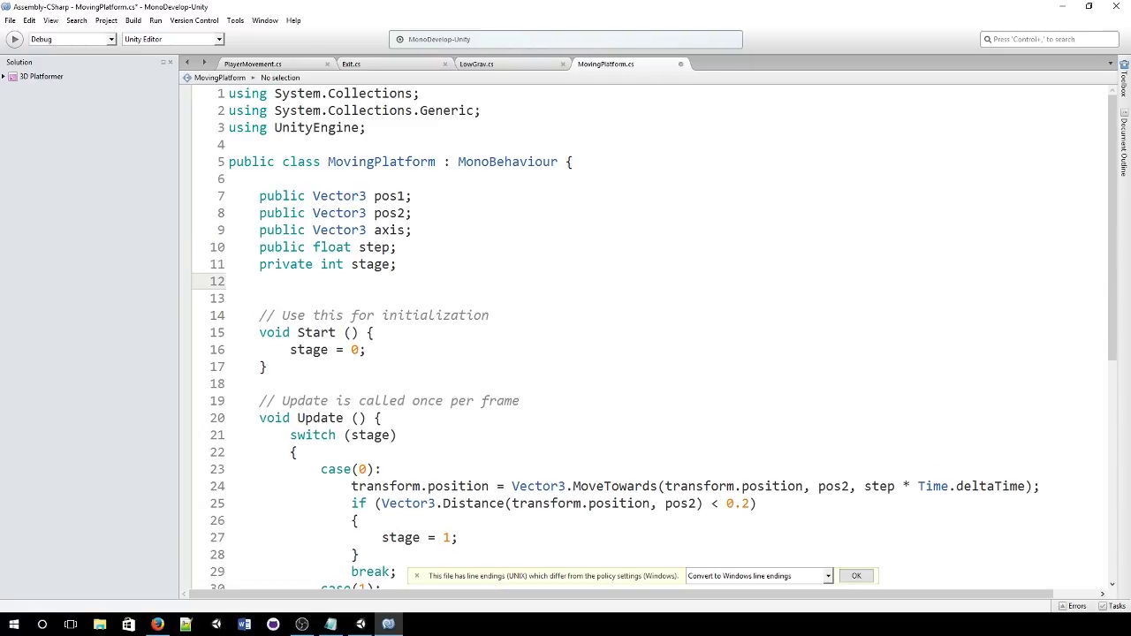
text(private boo)
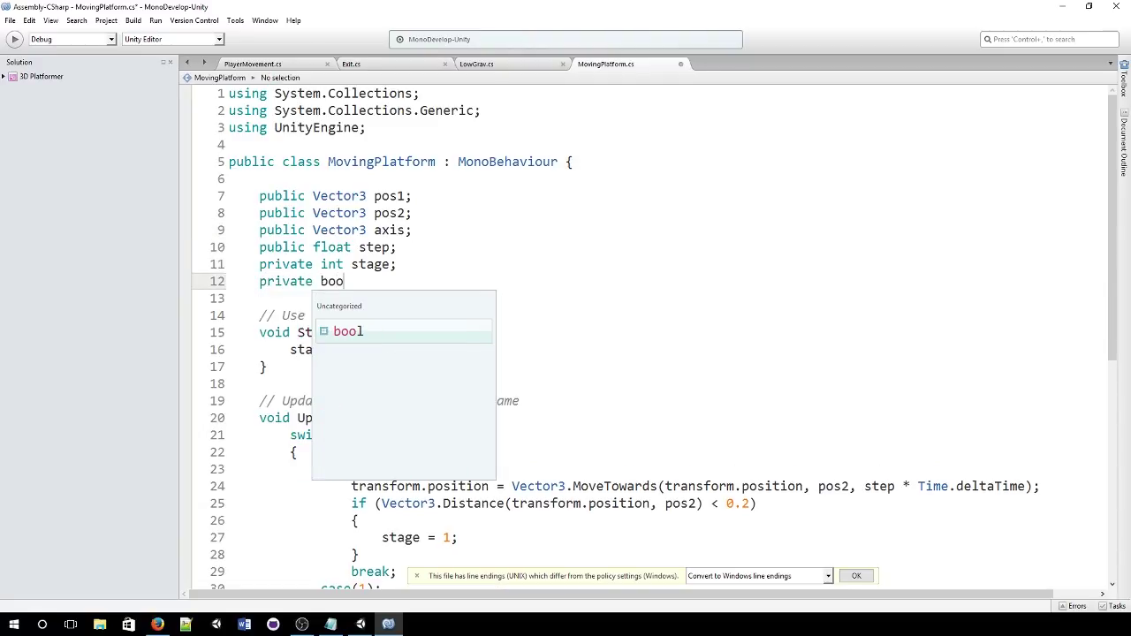
text(l touching;)
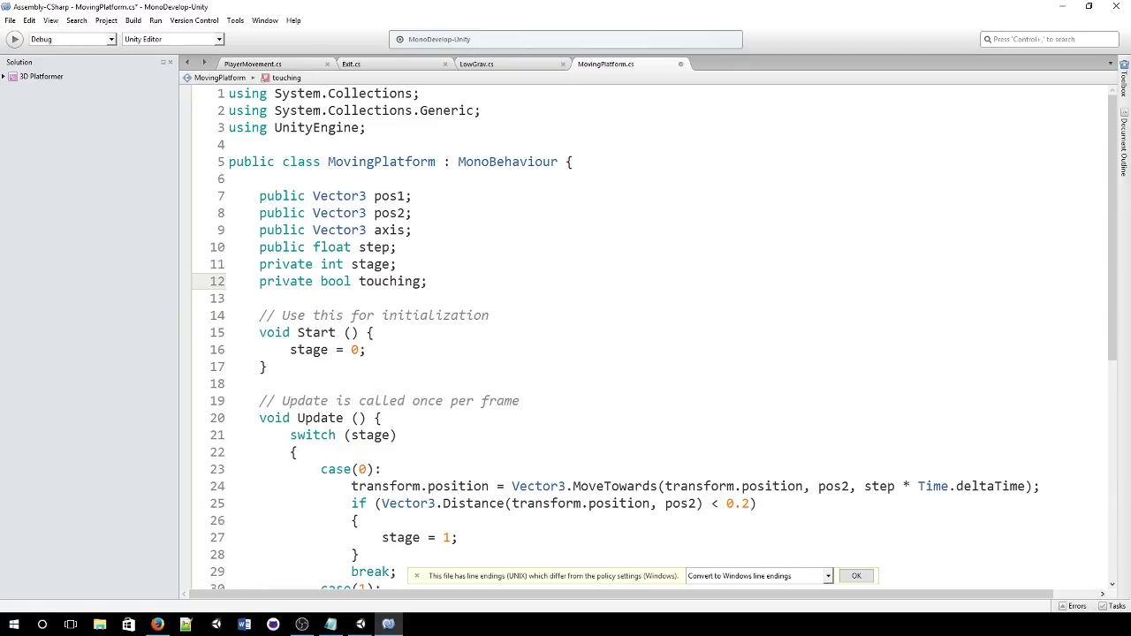
key(Return)
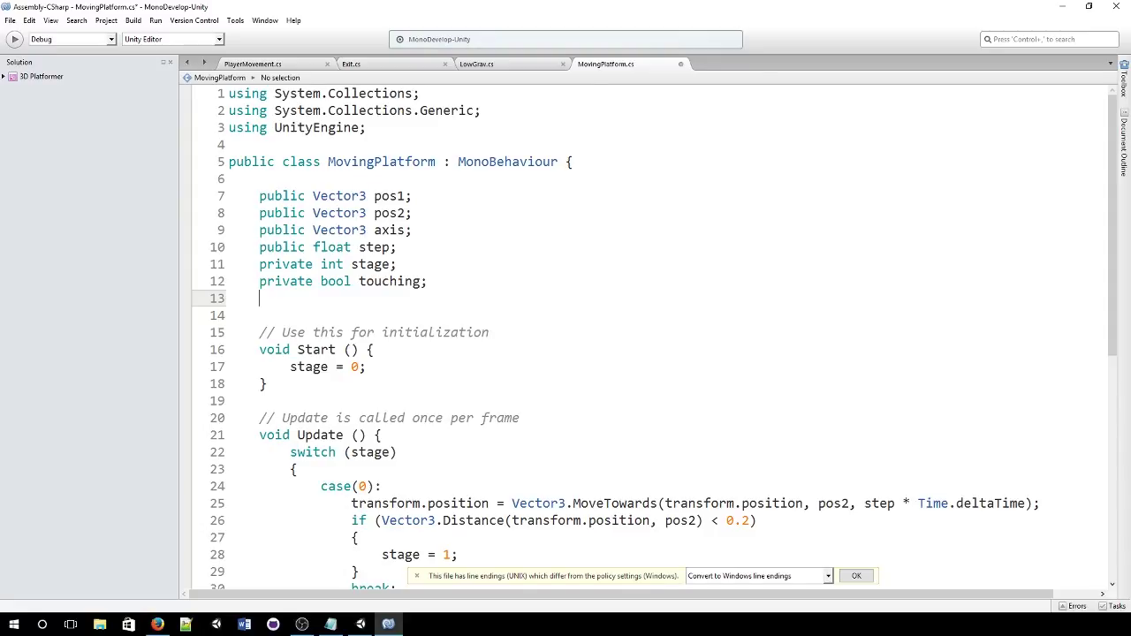
text(private GameObject)
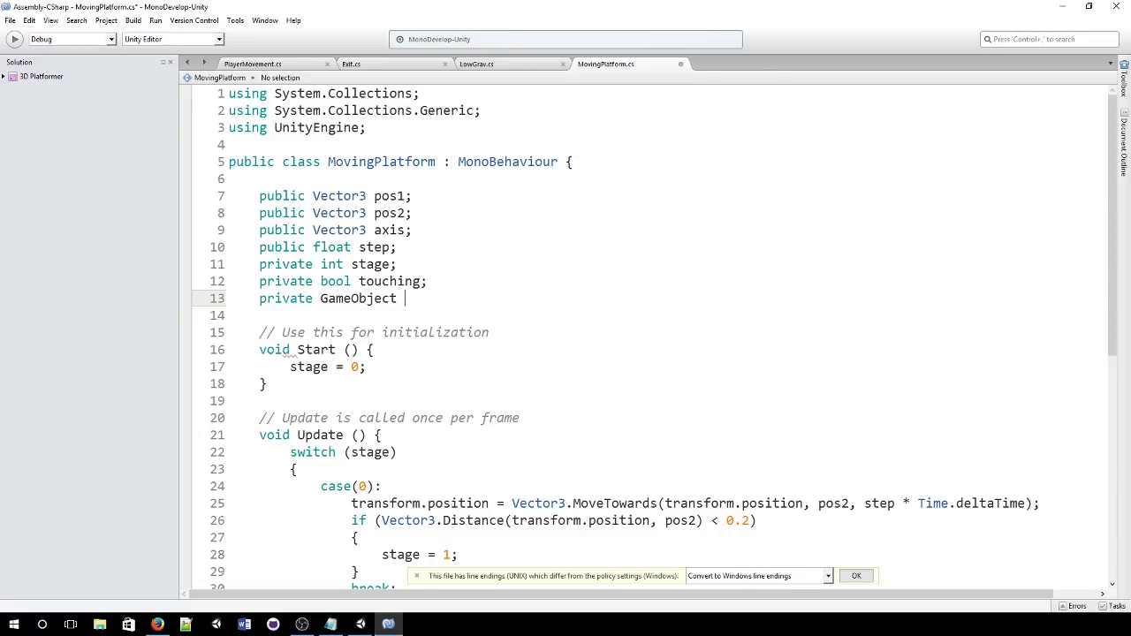
text(playerObject;)
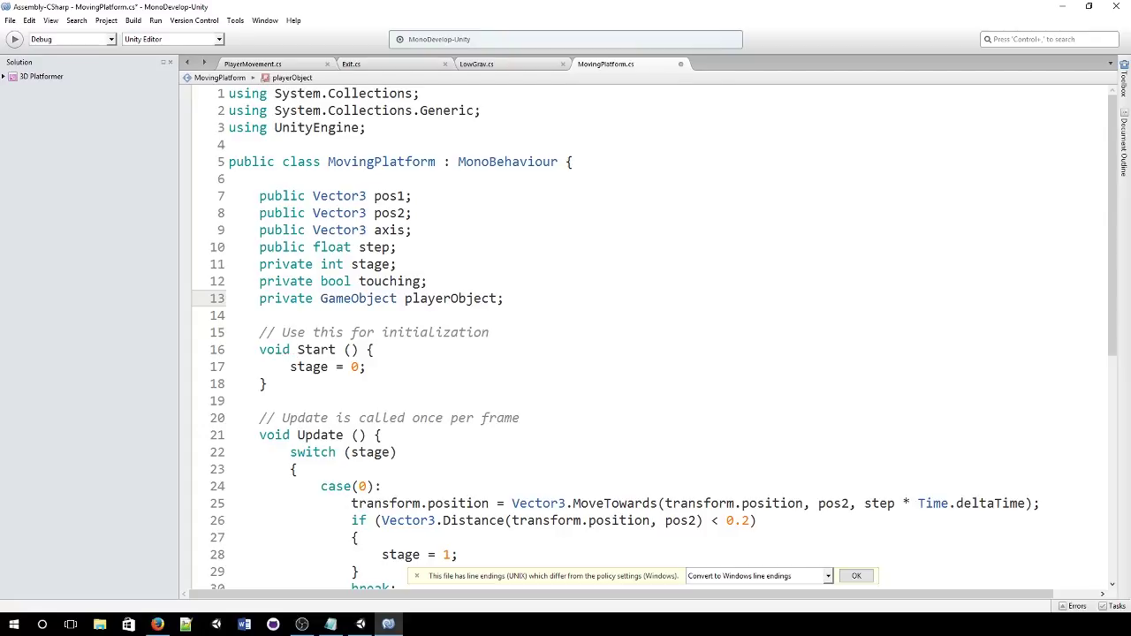
key(Return)
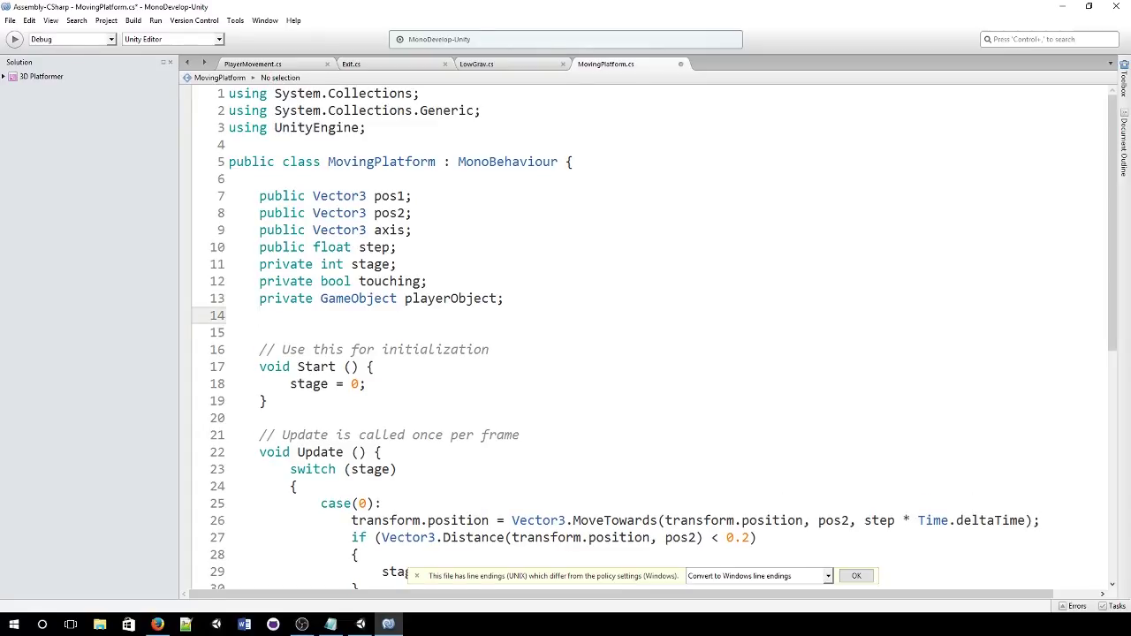
text(public bool affec)
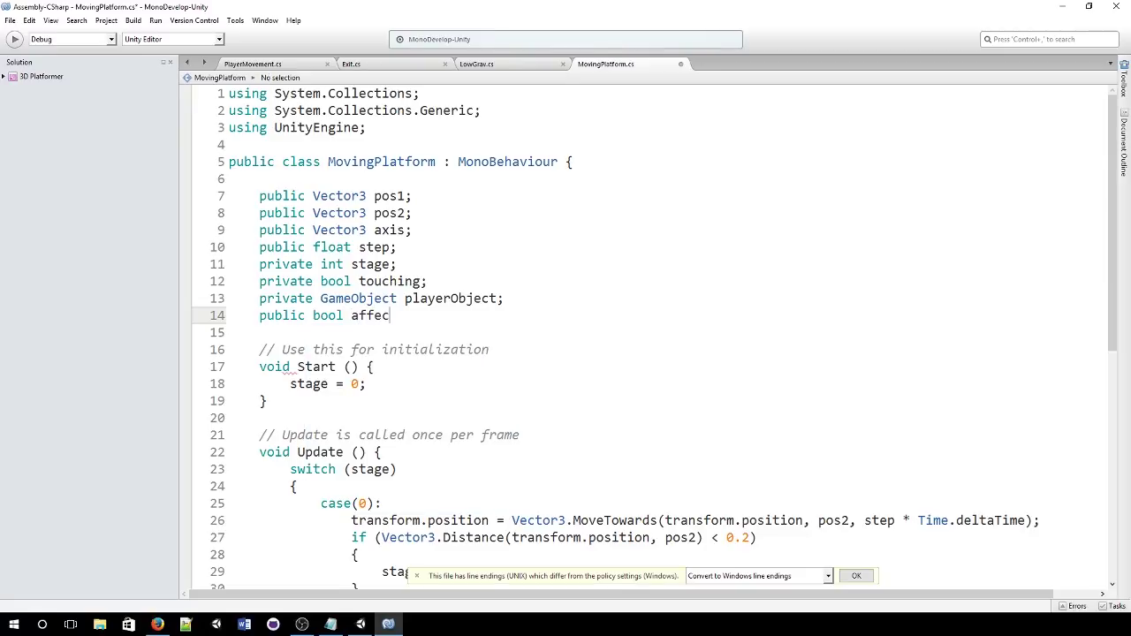
text(tPlayer;)
click(398, 382)
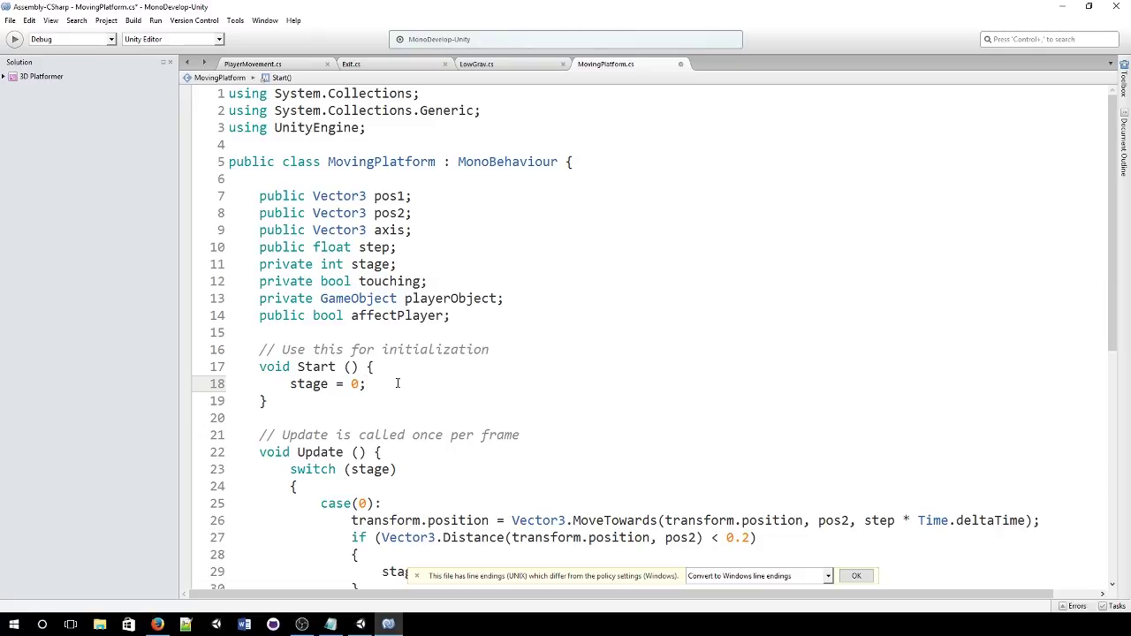
key(Return)
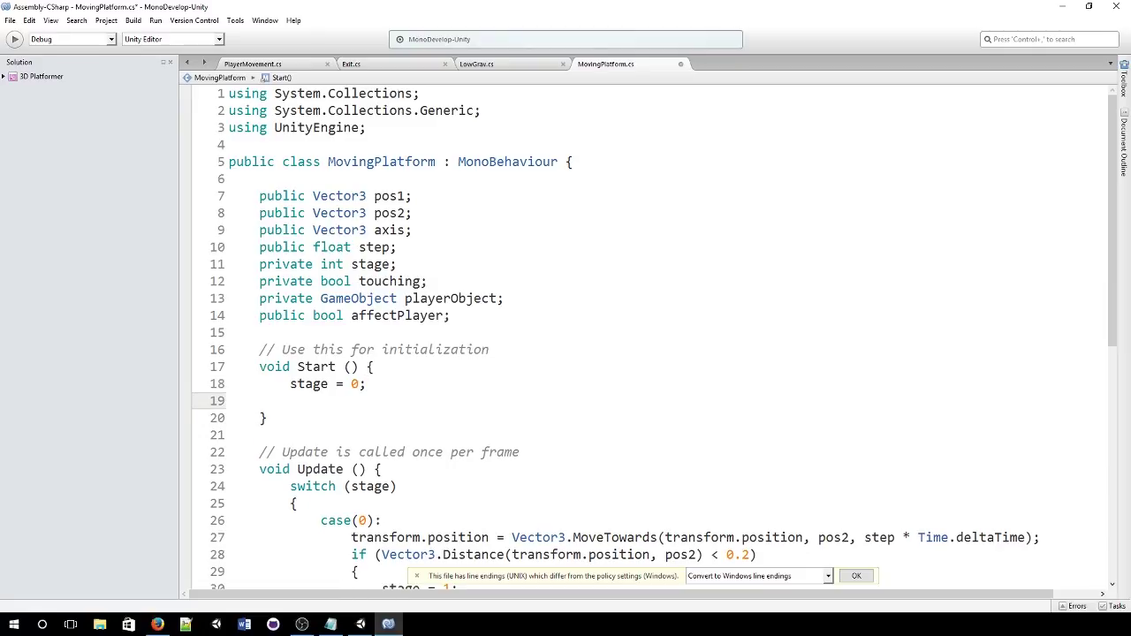
text(touching = false;)
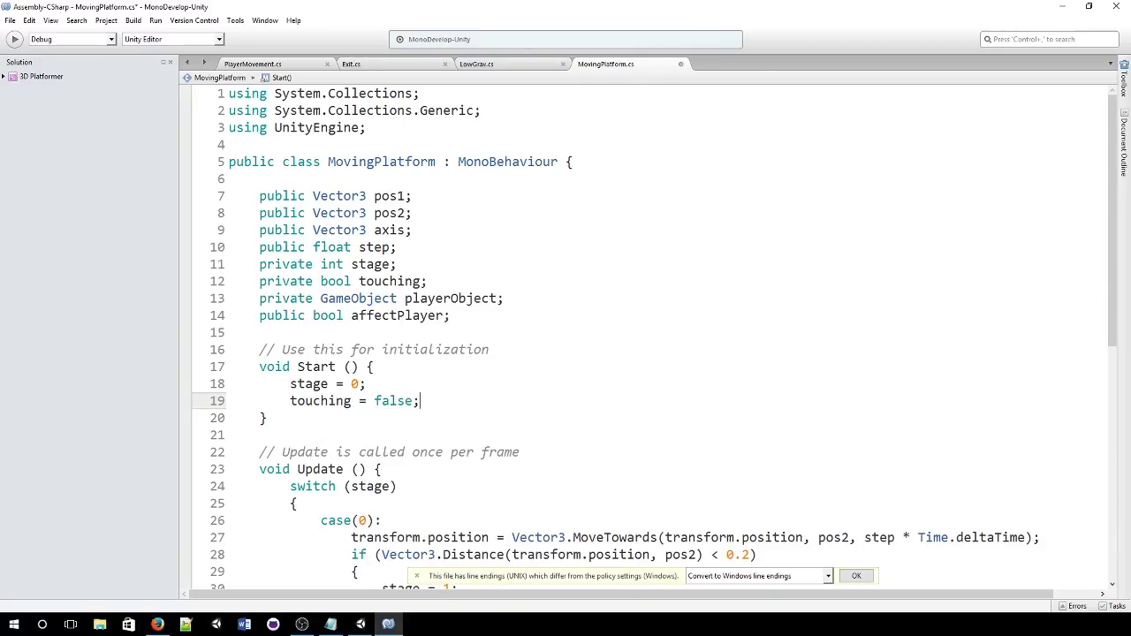
key(Return)
text(palye)
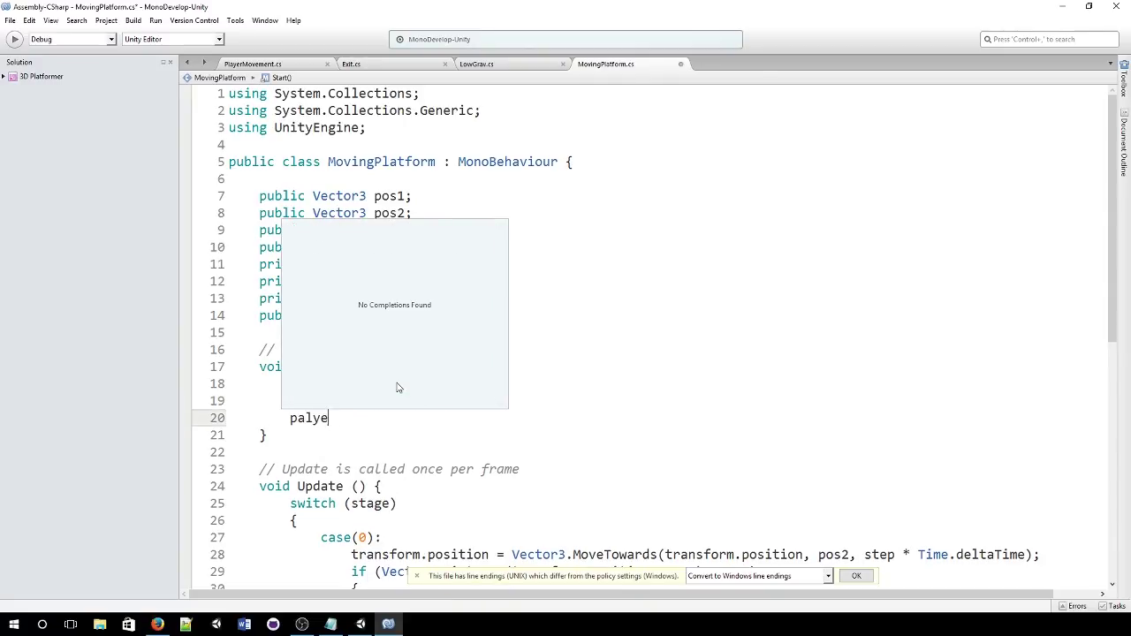
key(BackSpace)
key(BackSpace)
key(BackSpace)
key(BackSpace)
text(layer)
key(Tab)
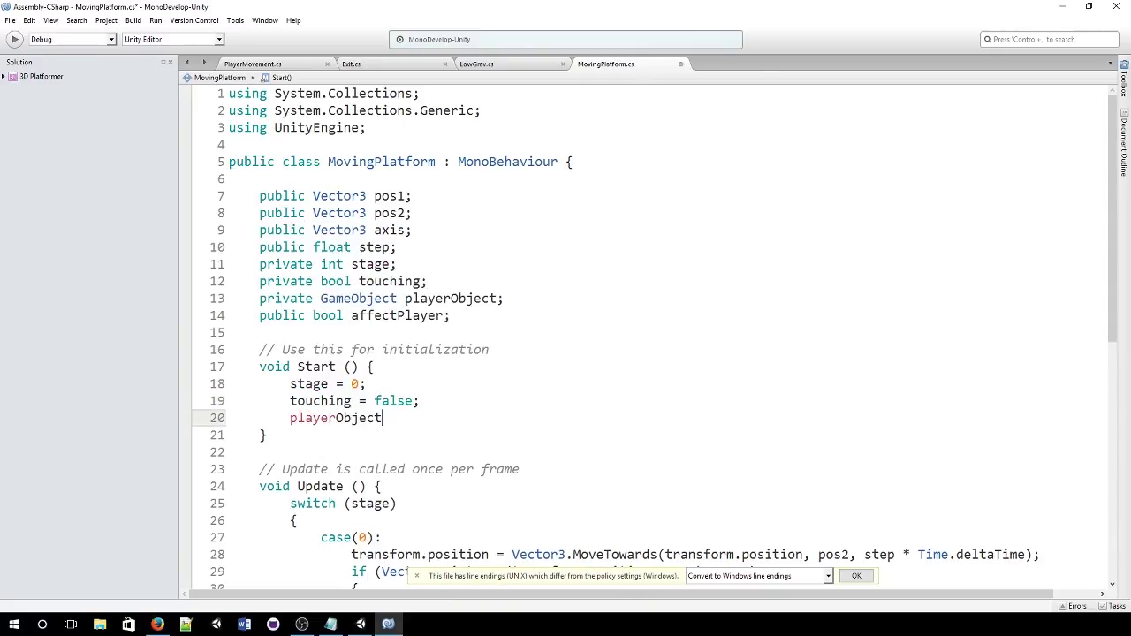
text(= G)
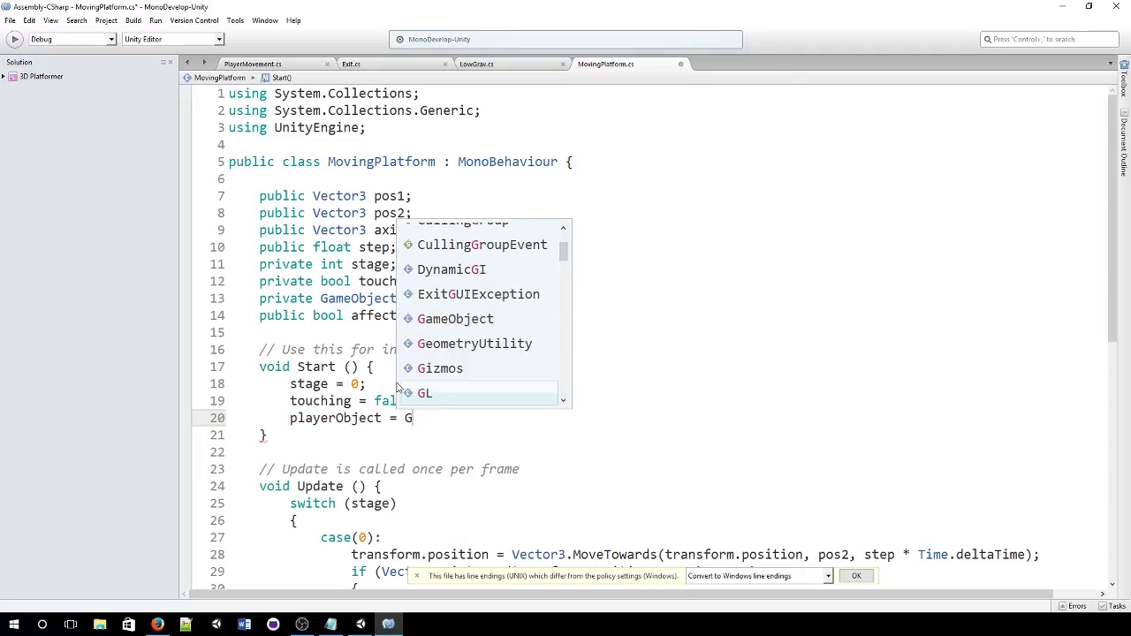
text(ameObject.)
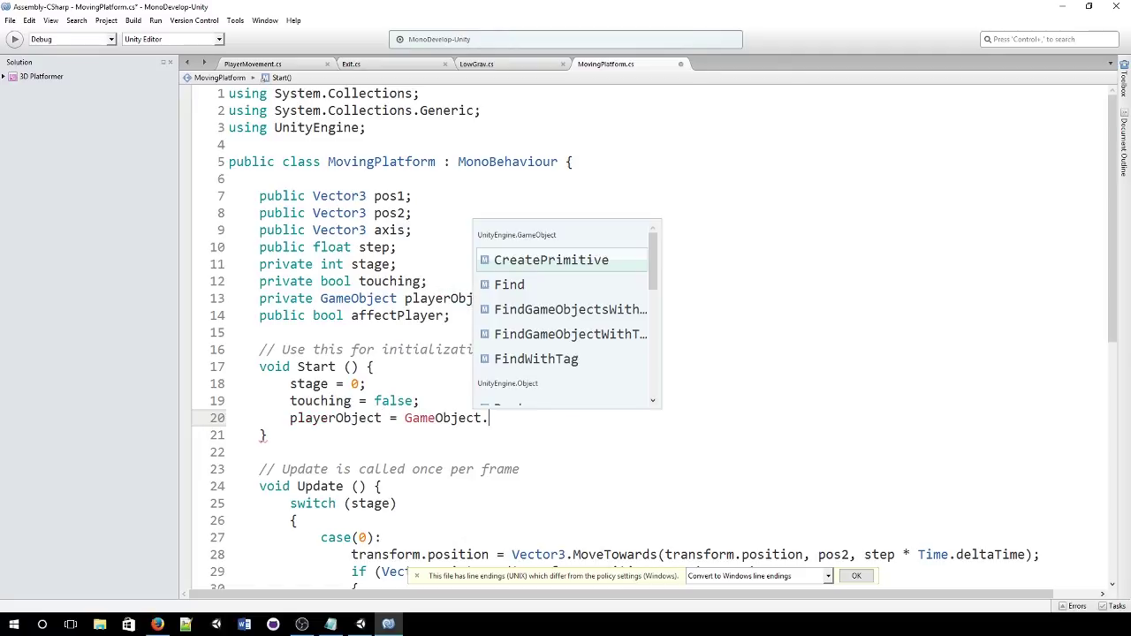
text(Find)
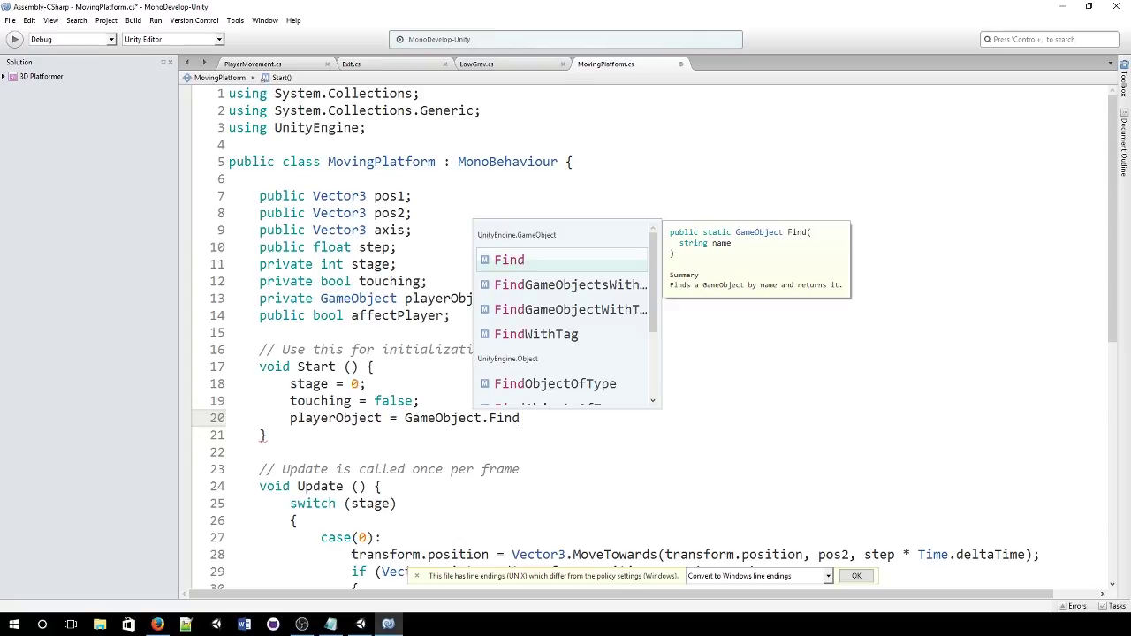
text(("Player)
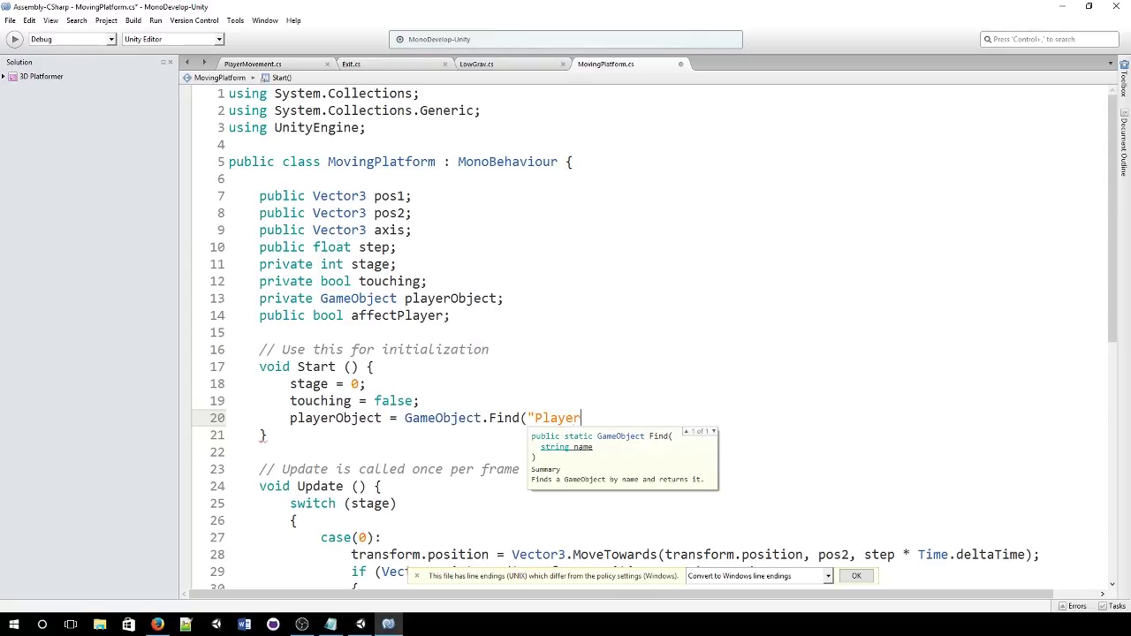
text(");)
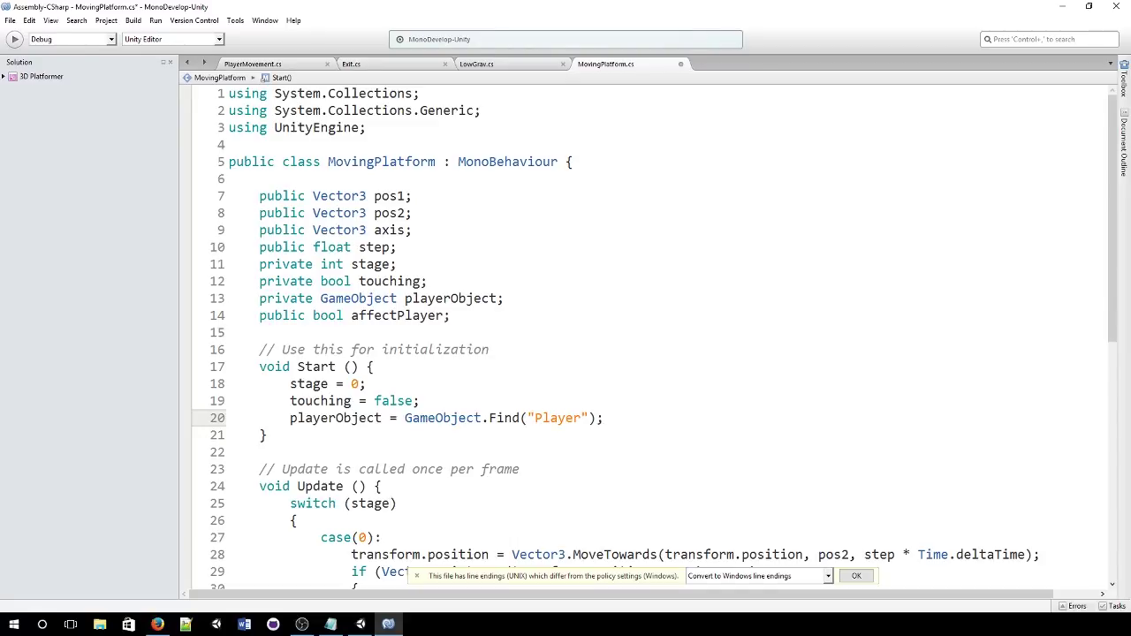
key(Return)
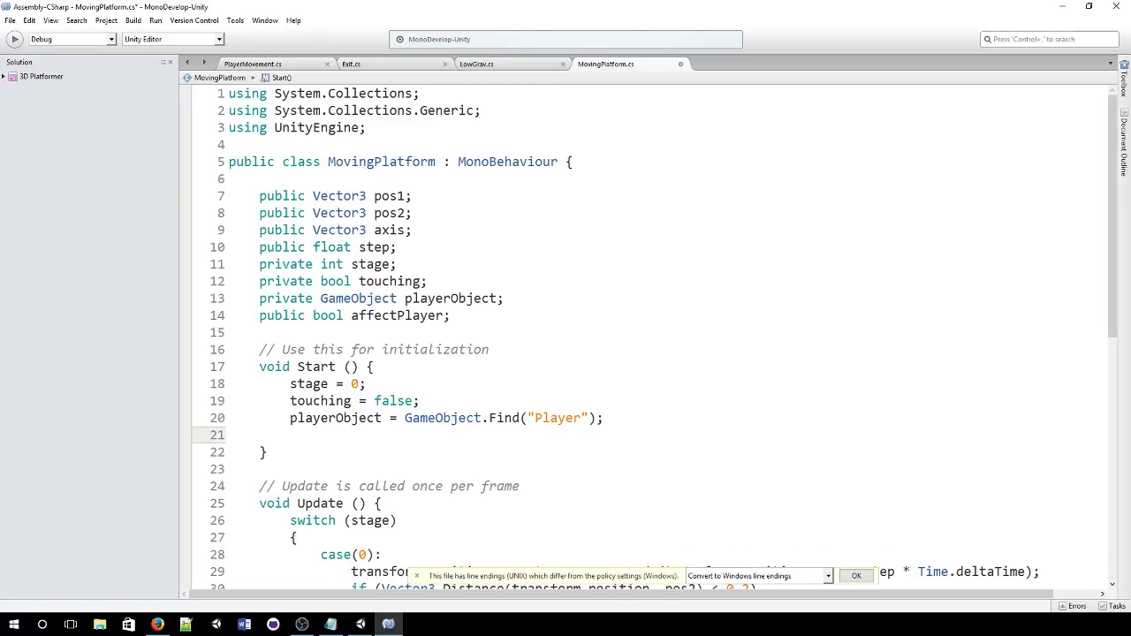
text(axis)
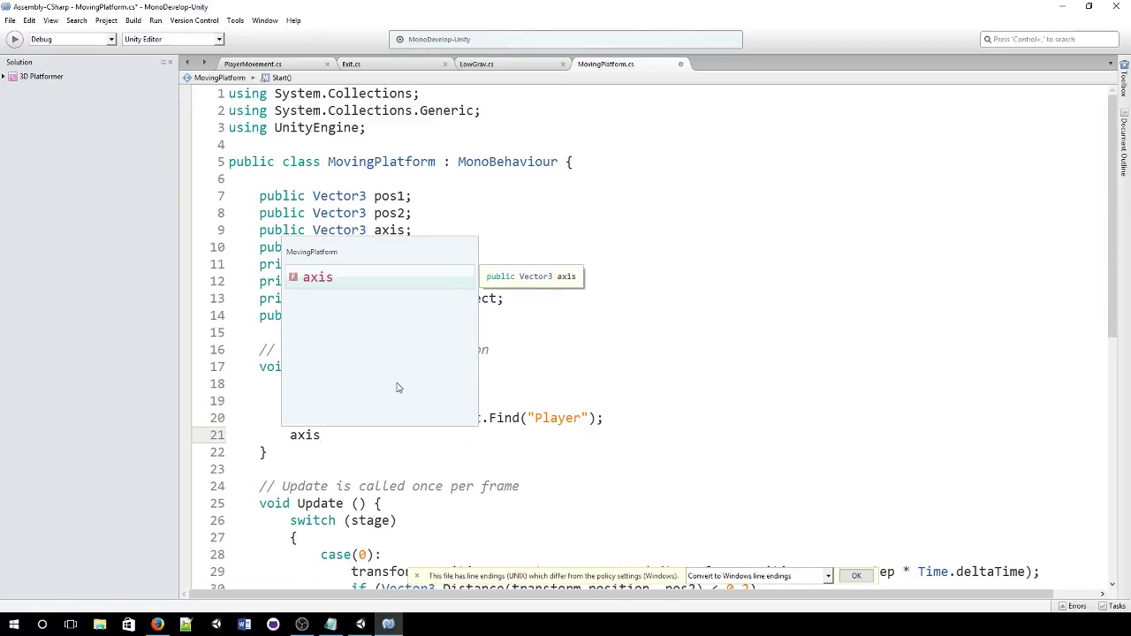
text(.Normalize)
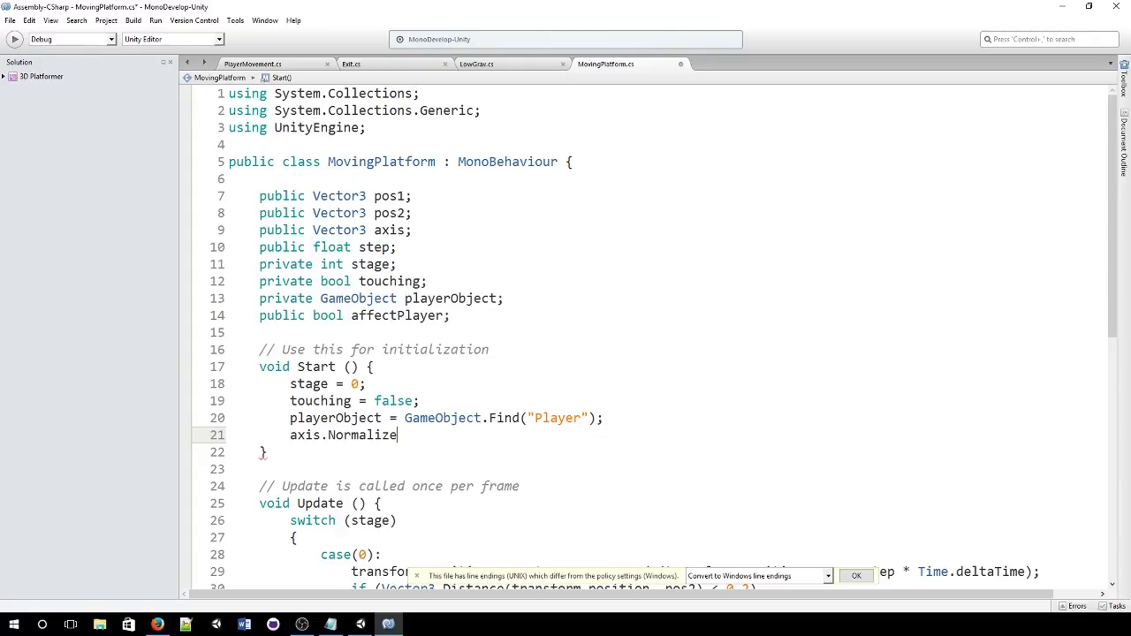
text(();)
scroll(496, 311, down, 4)
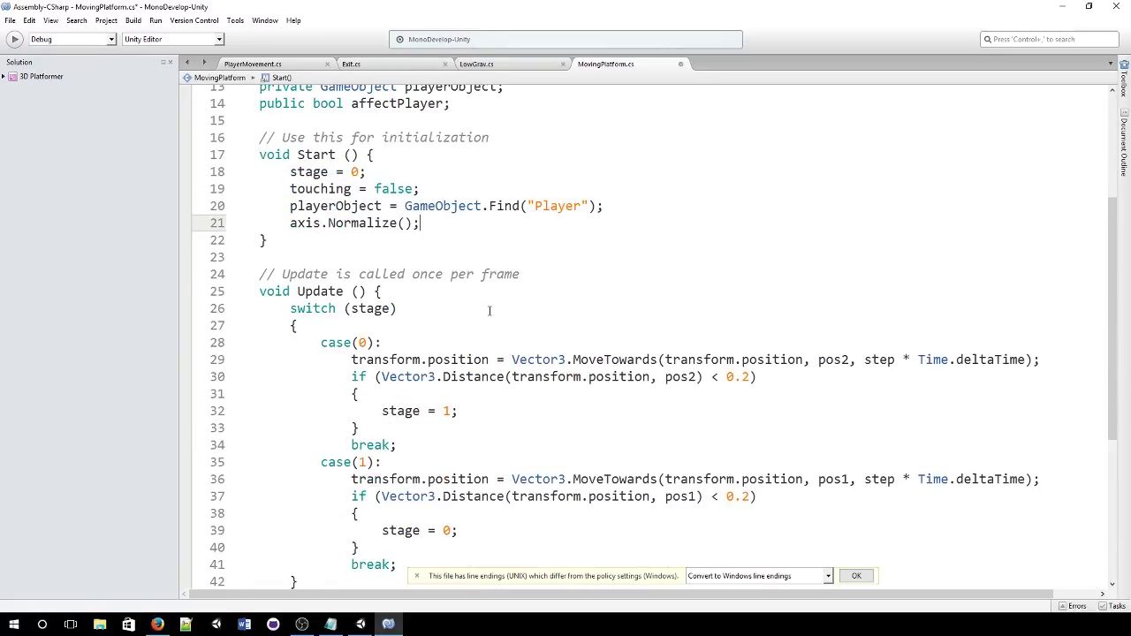
scroll(489, 312, up, 1)
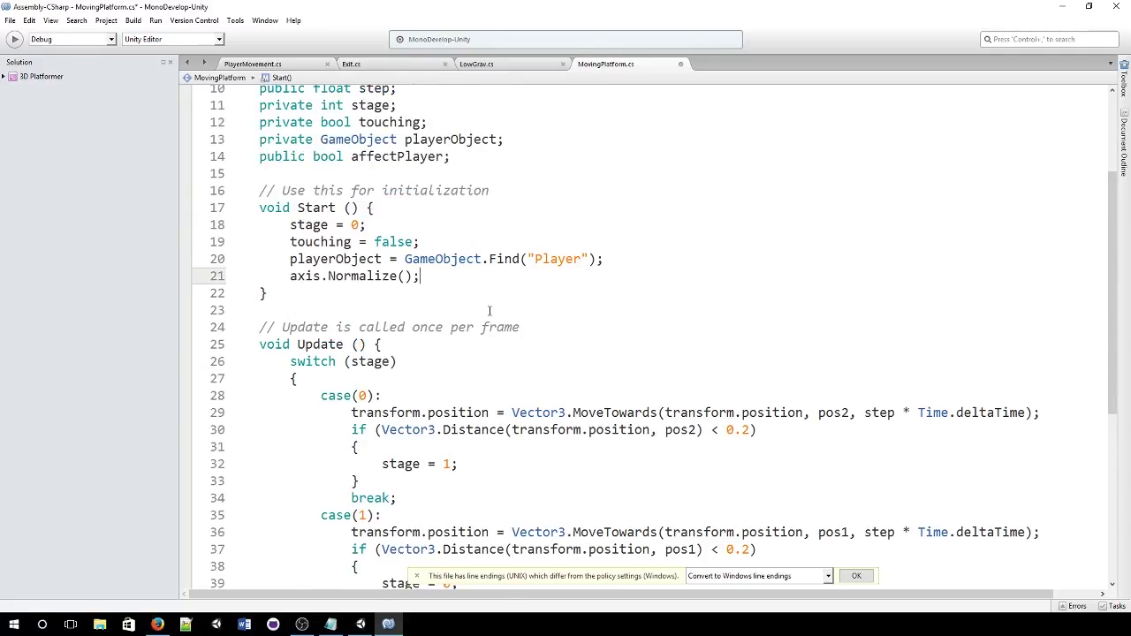
scroll(489, 311, down, 1)
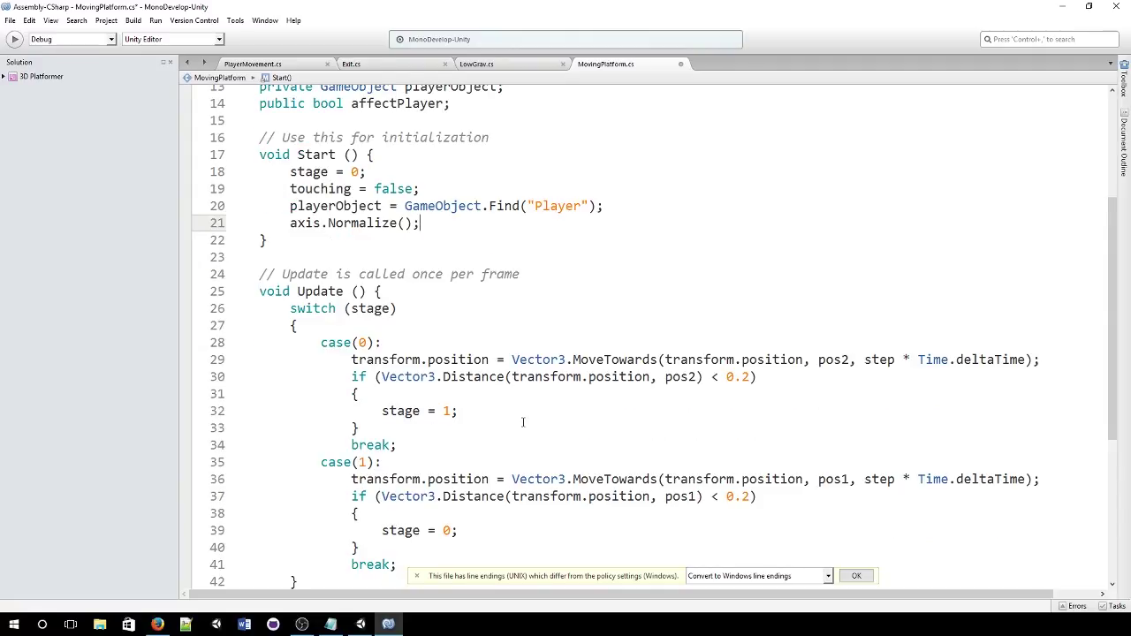
- After case 0's stage check, add an if block testing touching == true && affectPlayer == true
click(455, 412)
click(450, 429)
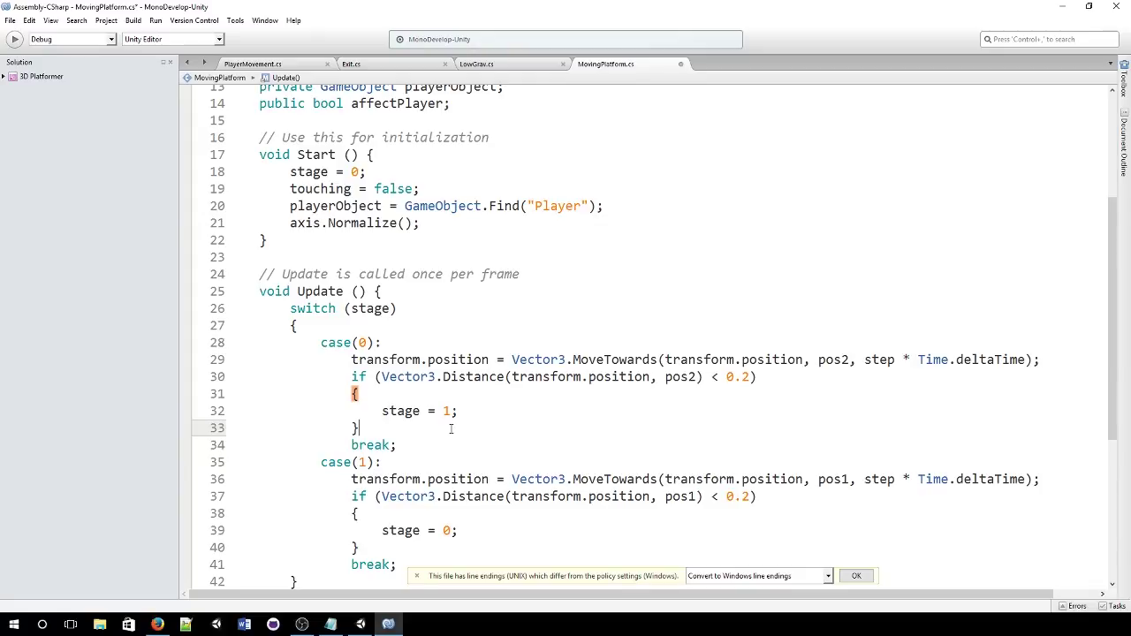
key(Return)
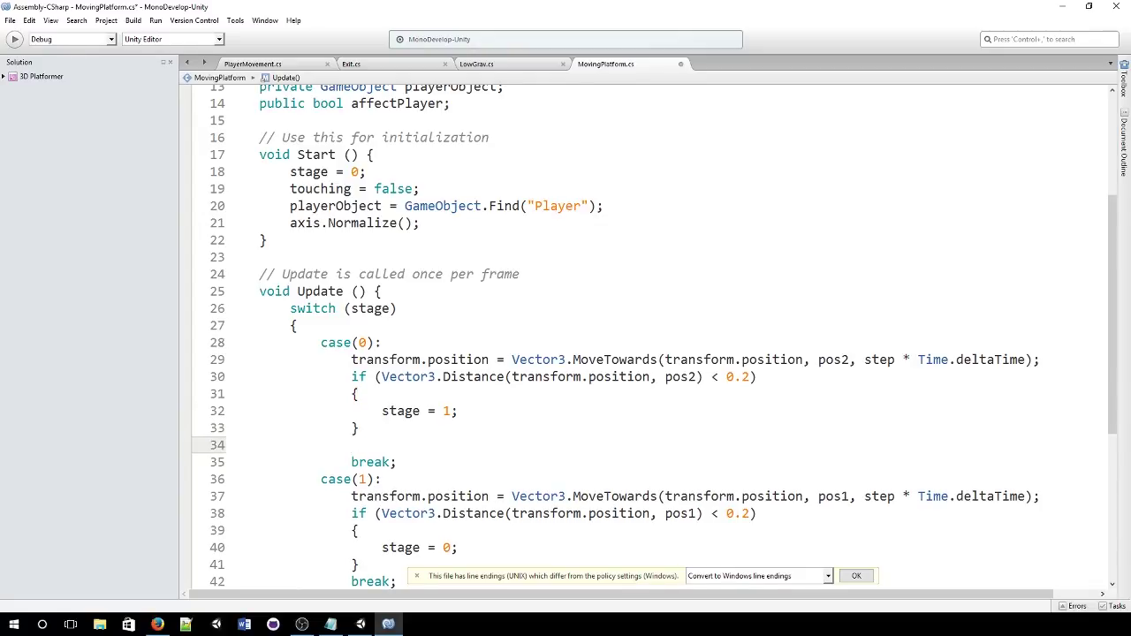
text(if (touching)
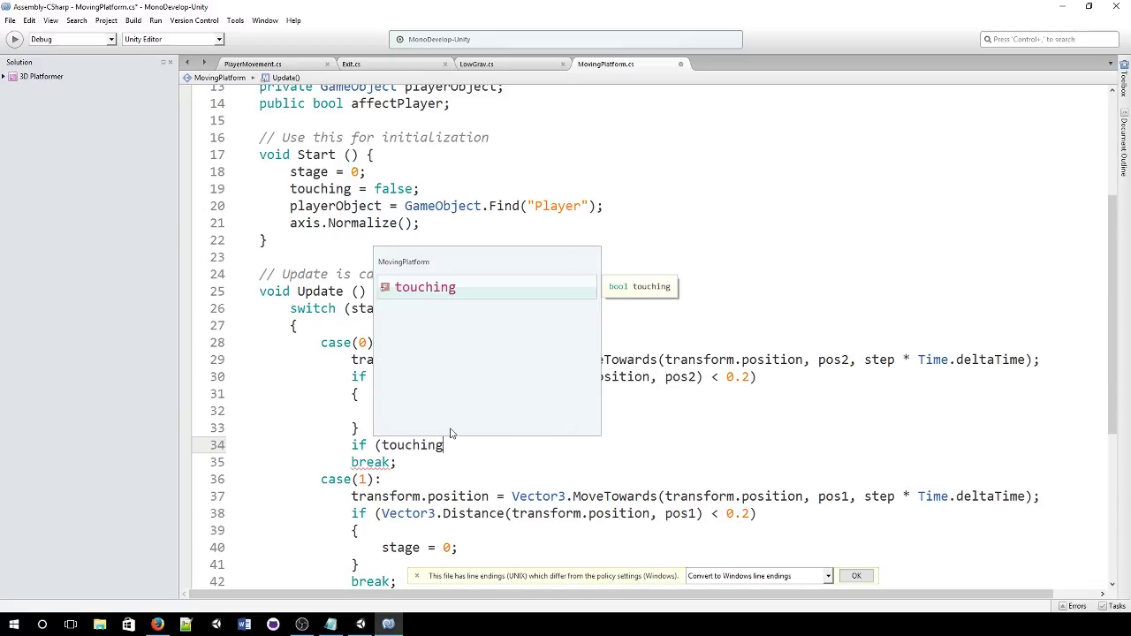
text( ==)
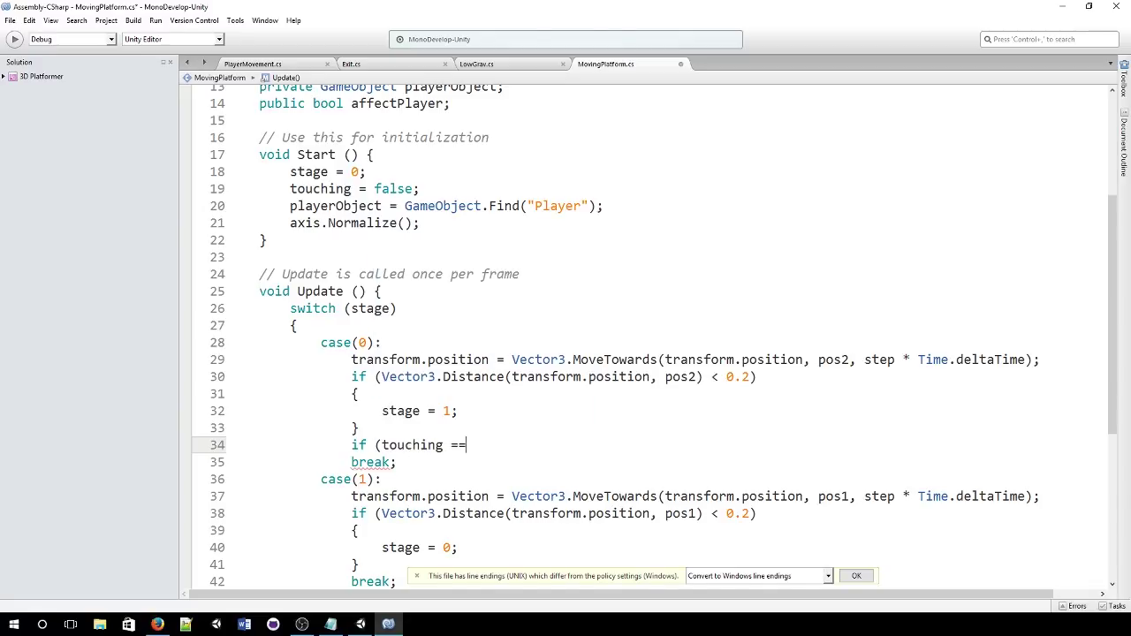
text( true ** affectPlayer c)
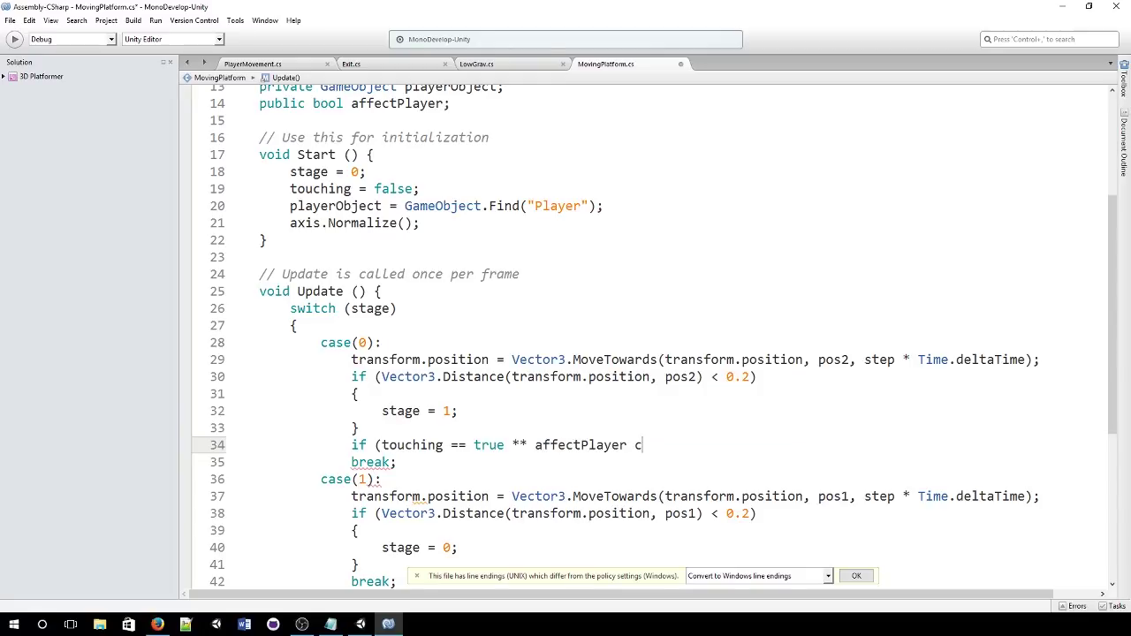
key(BackSpace)
text(== true)
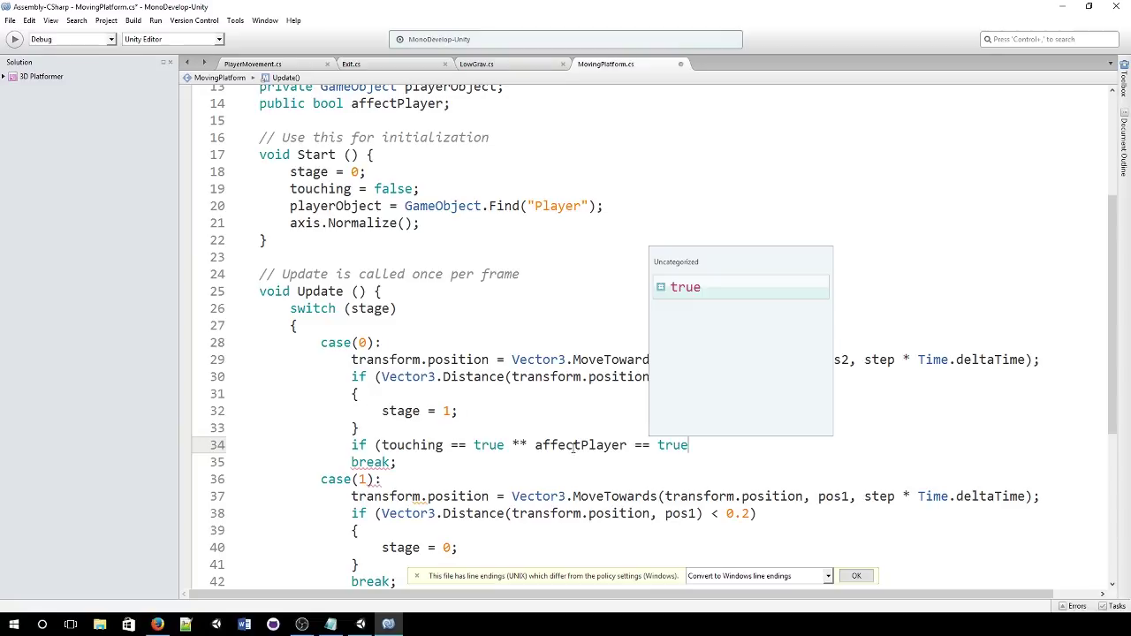
click(529, 445)
key(BackSpace)
key(BackSpace)
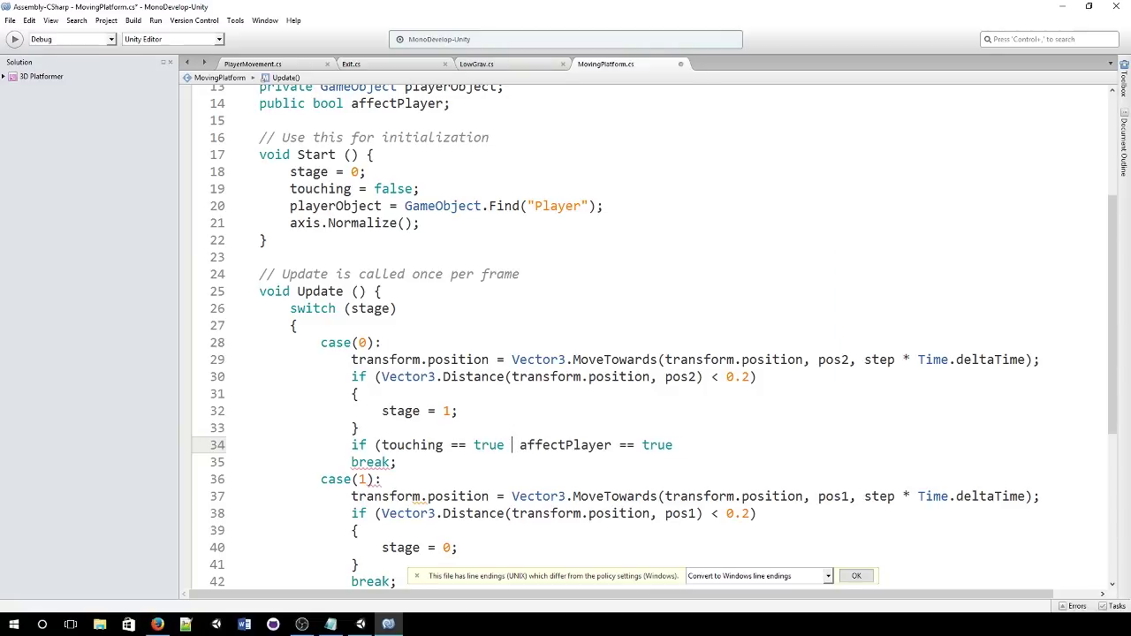
text(&&)
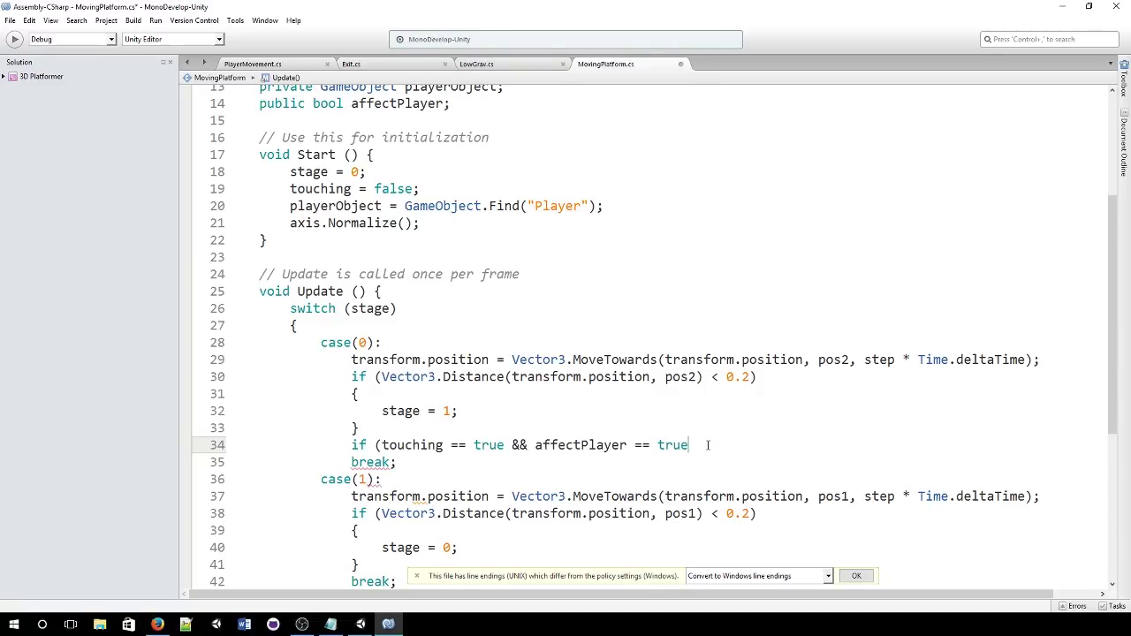
text())
key(Return)
text({)
key(Return)
text(})
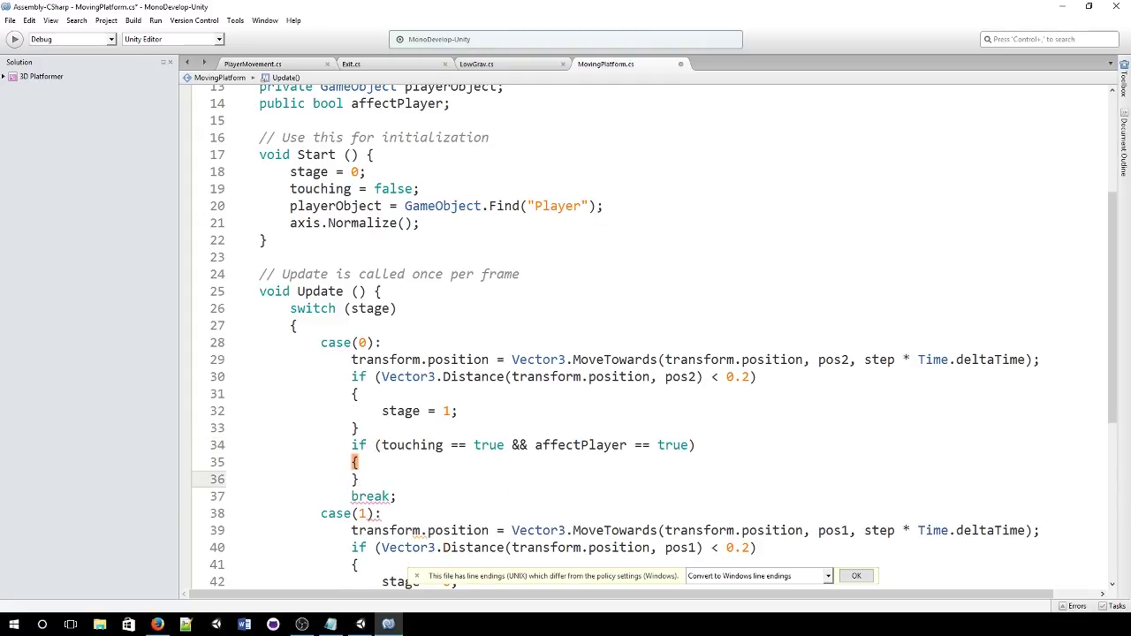
key(Left)
key(Return)
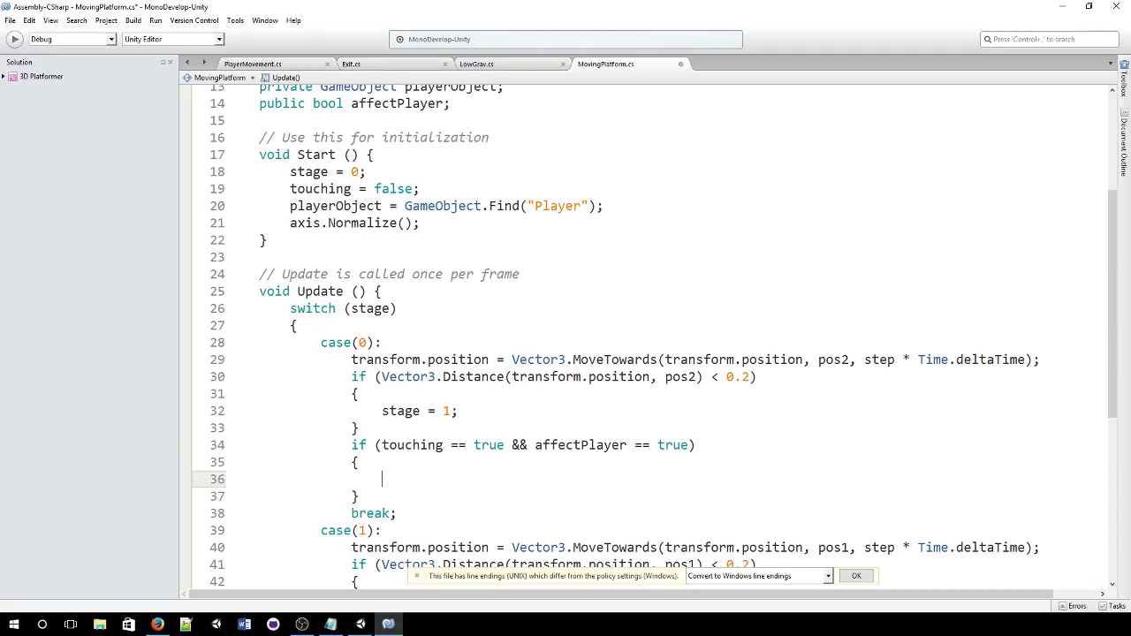
- Inside it, add 'playerObject.transform.position += axis * step * Time.deltaTime;'
text(playerObject.transform.pos)
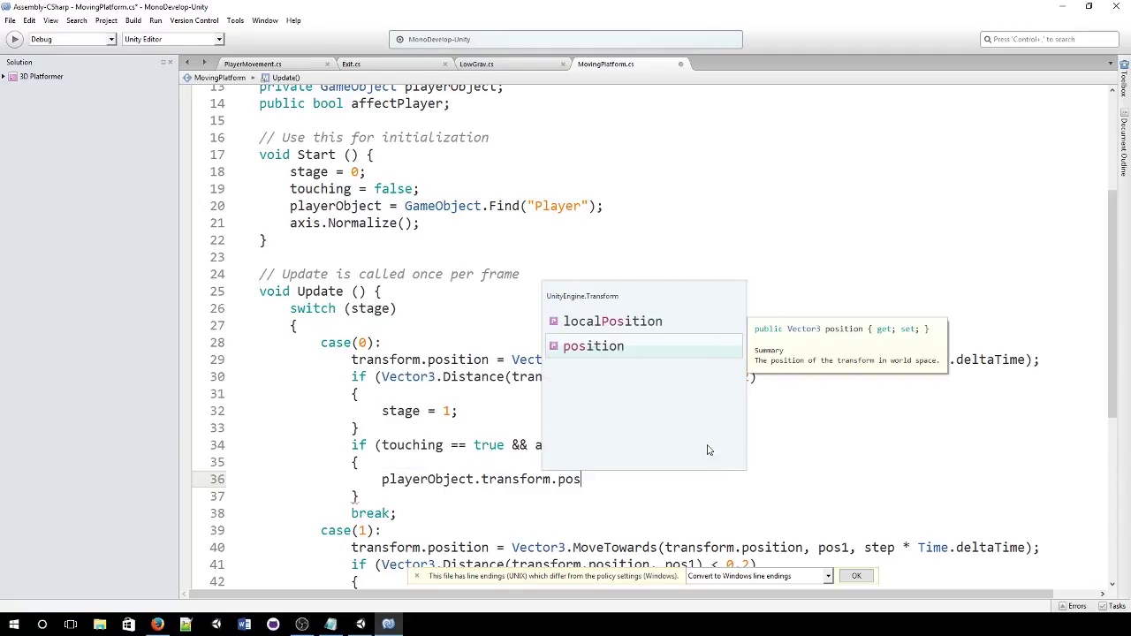
key(Return)
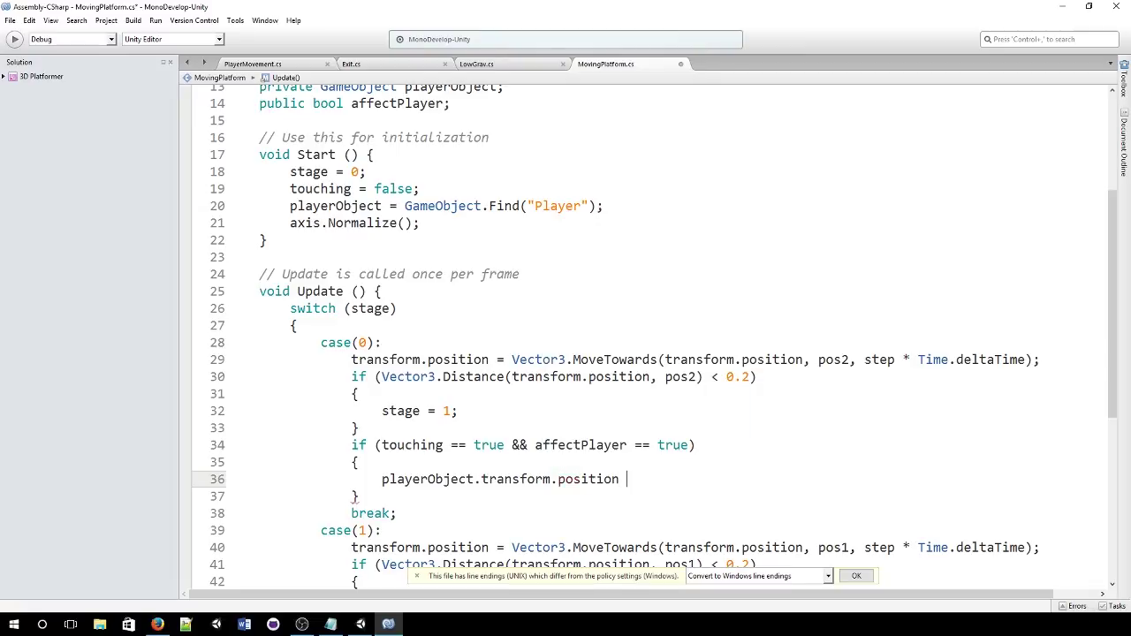
text(+= a)
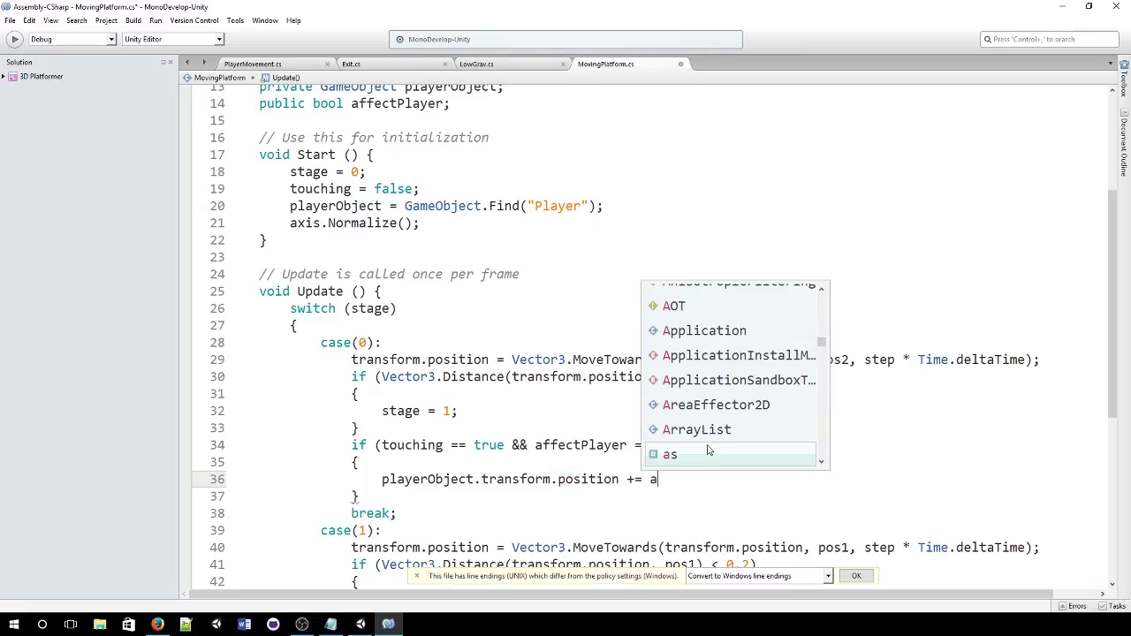
text(xis)
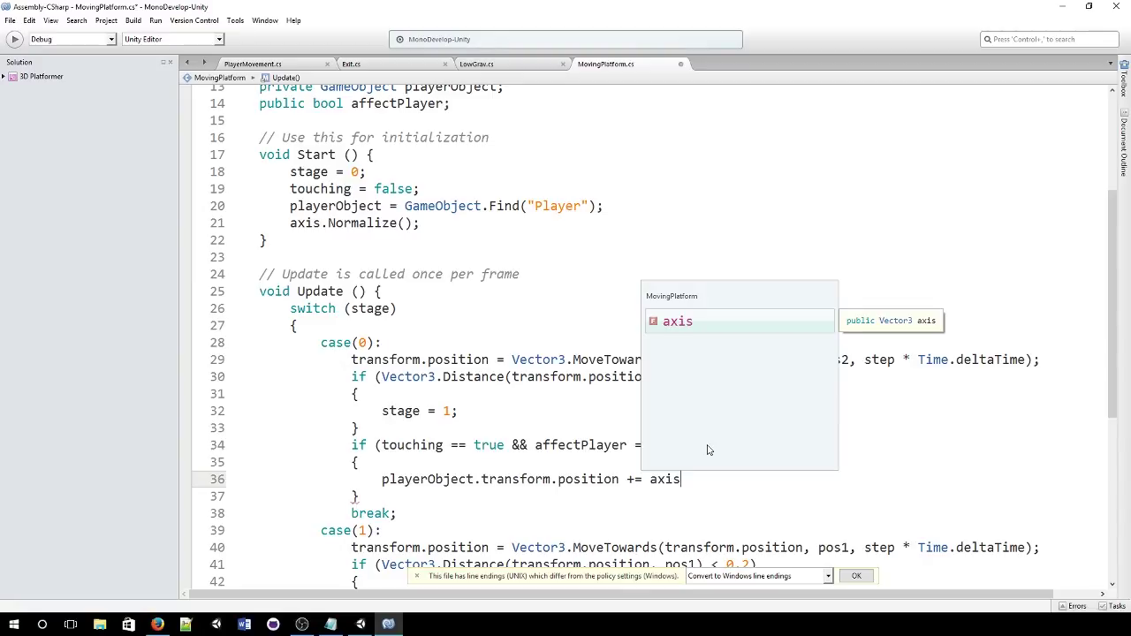
text(*)
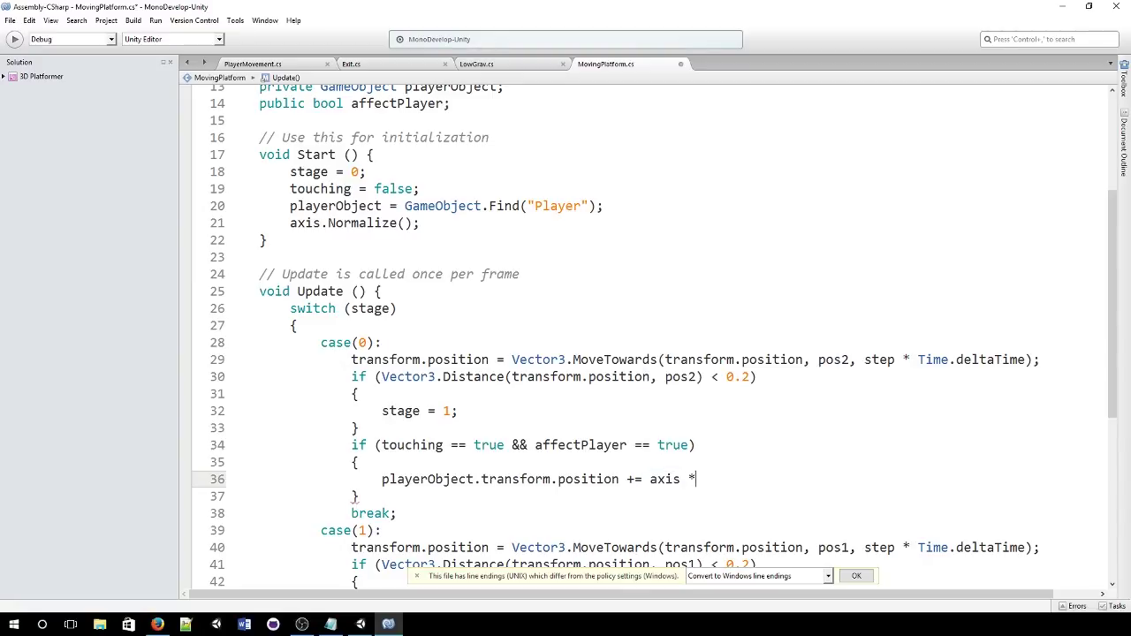
text( step)
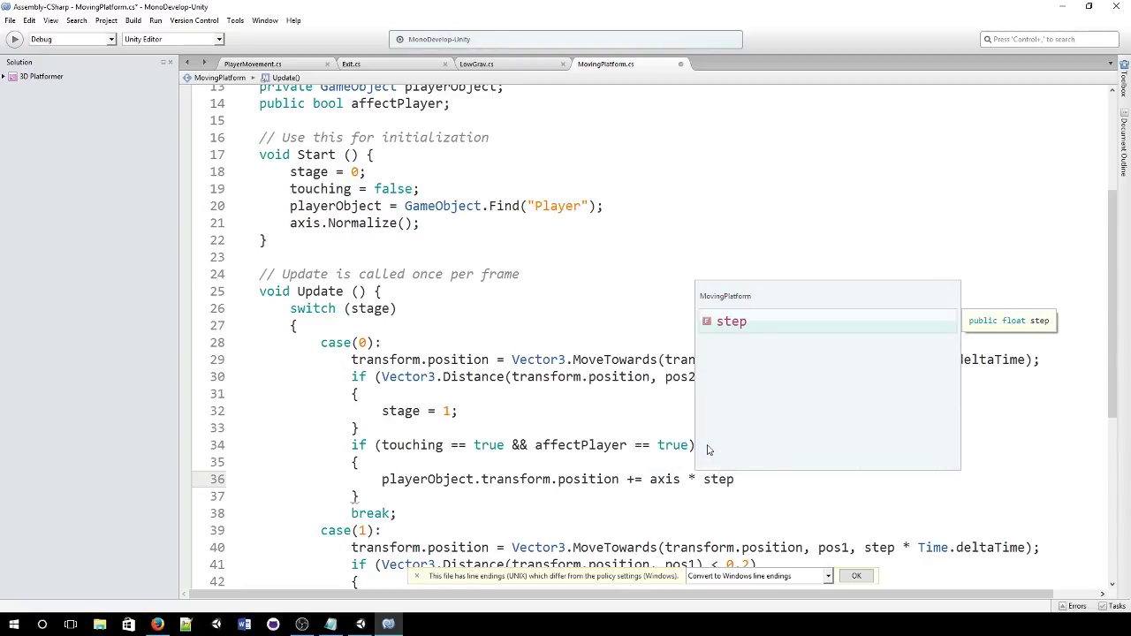
key(Escape)
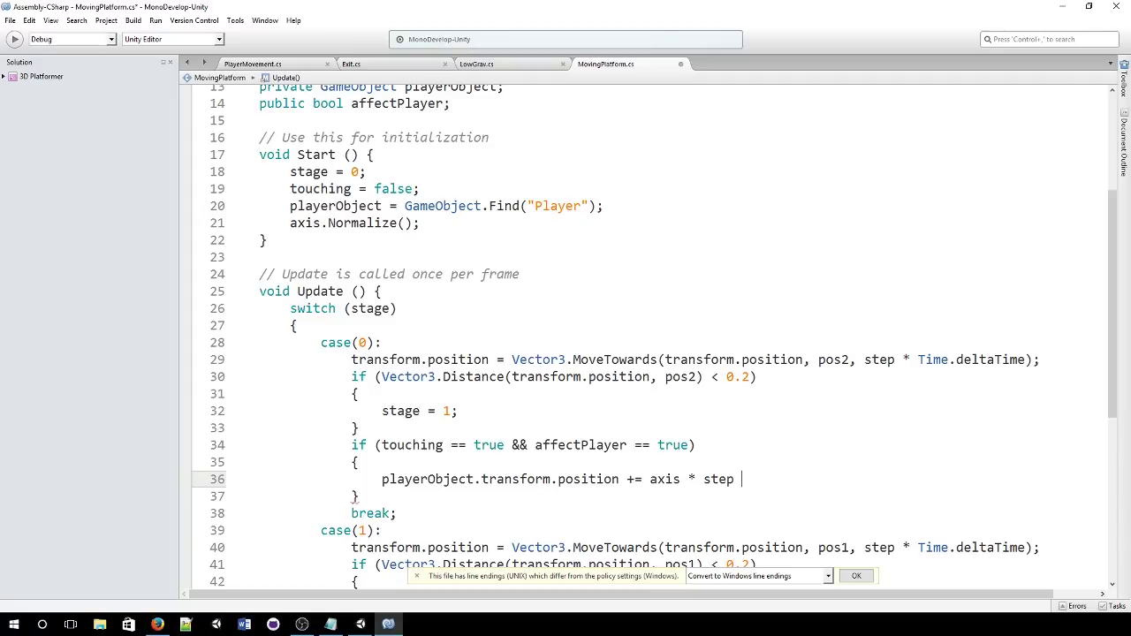
text(* Time.)
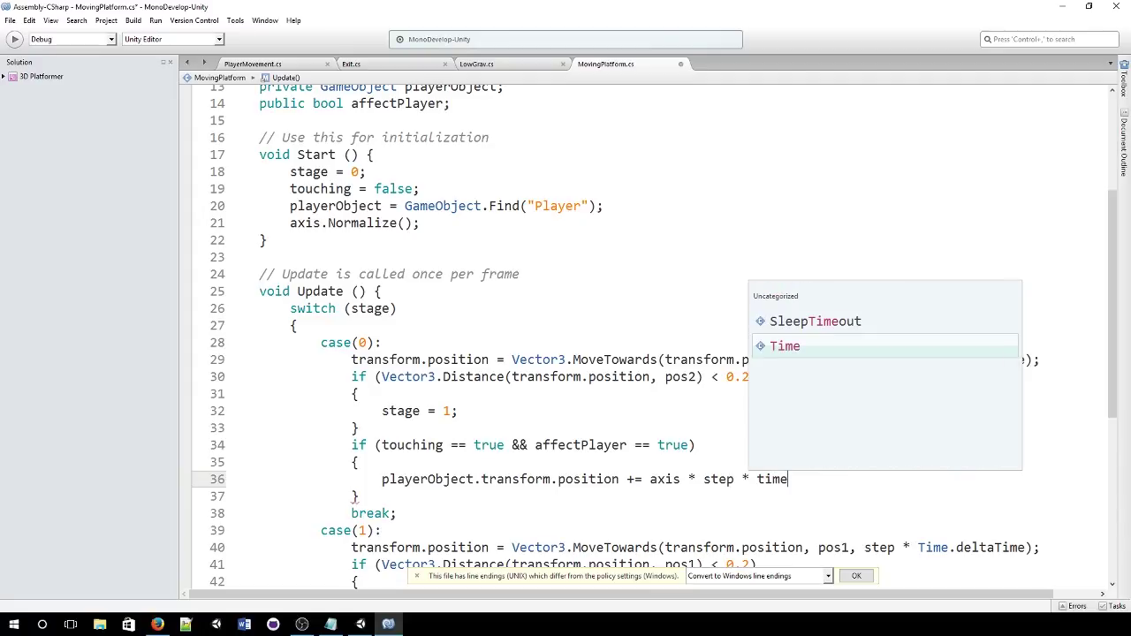
text(del)
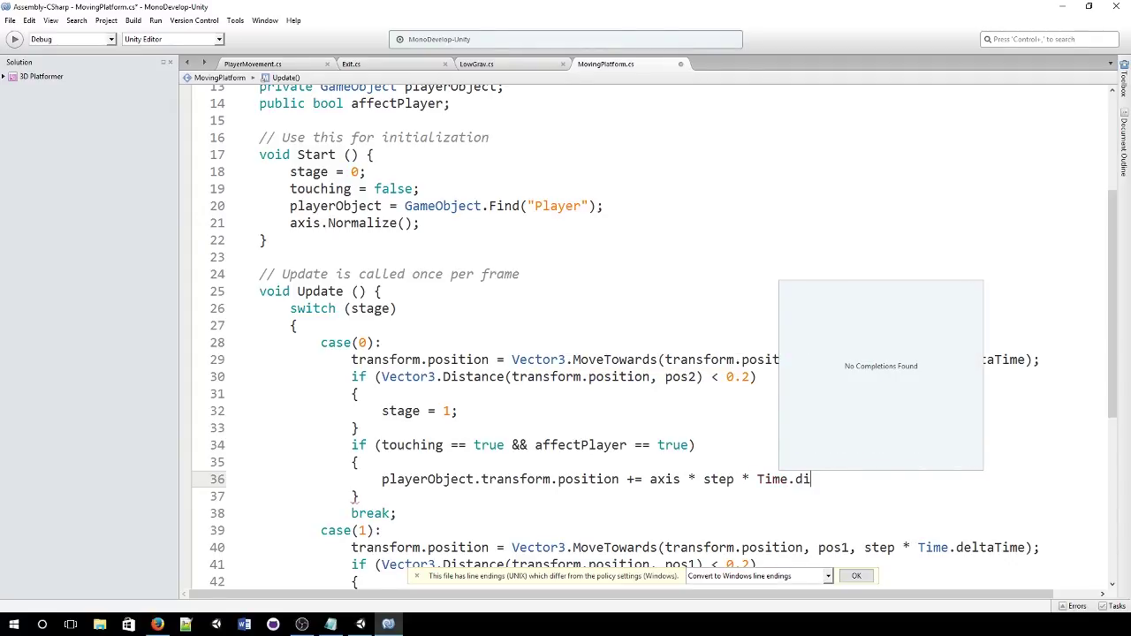
key(BackSpace)
text(e)
key(Return)
text(;)
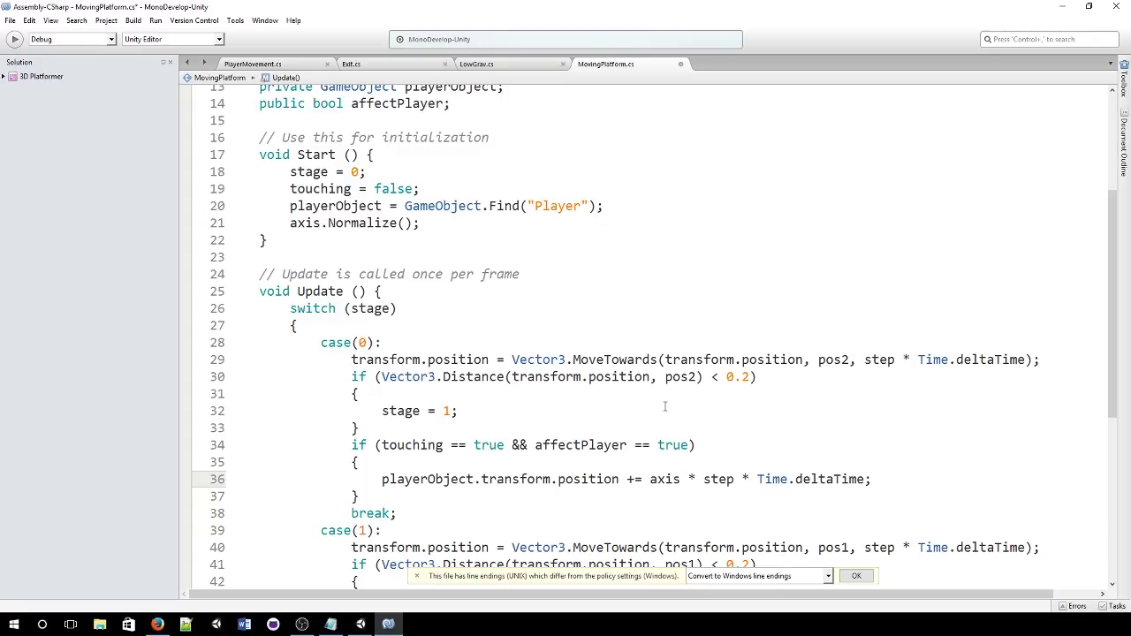
scroll(665, 407, down, 4)
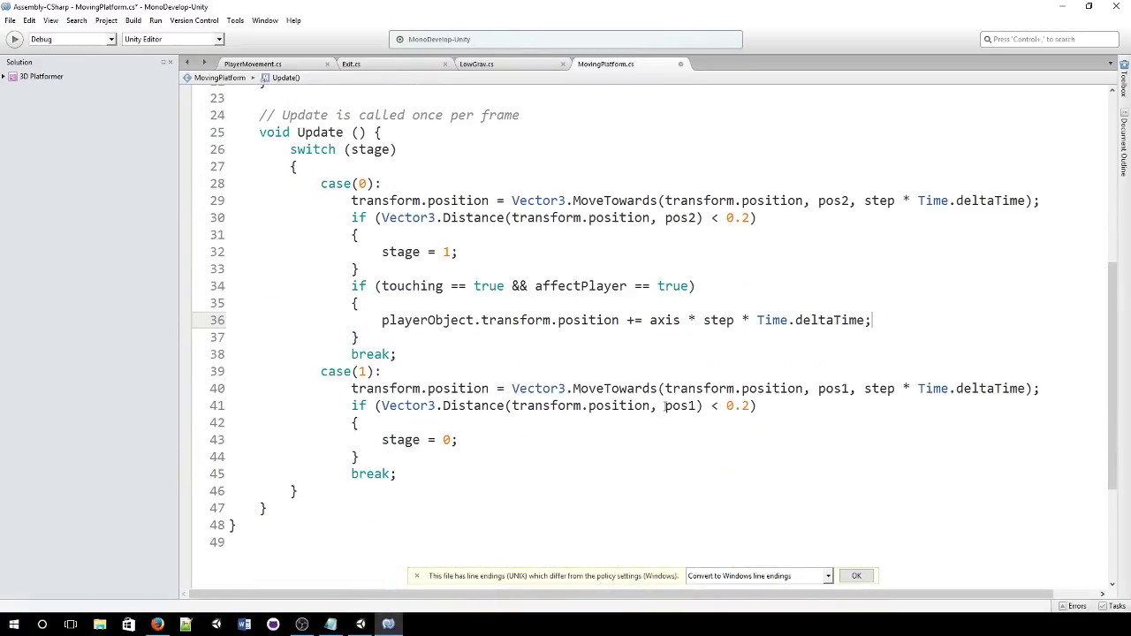
drag(353, 233, 378, 284)
key(ctrl+c)
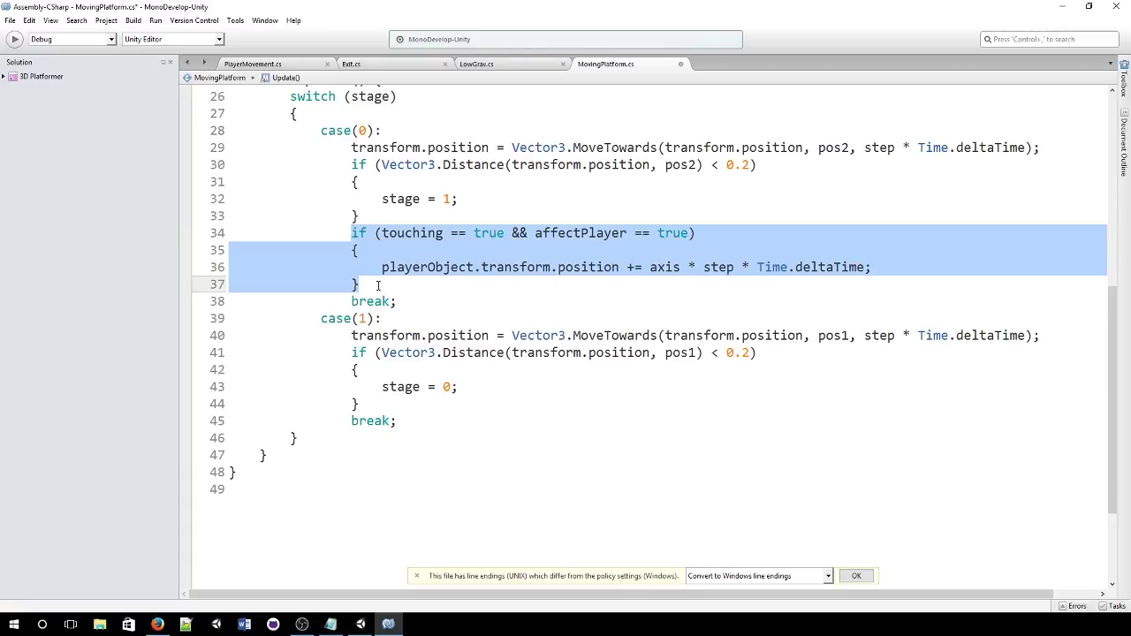
click(404, 405)
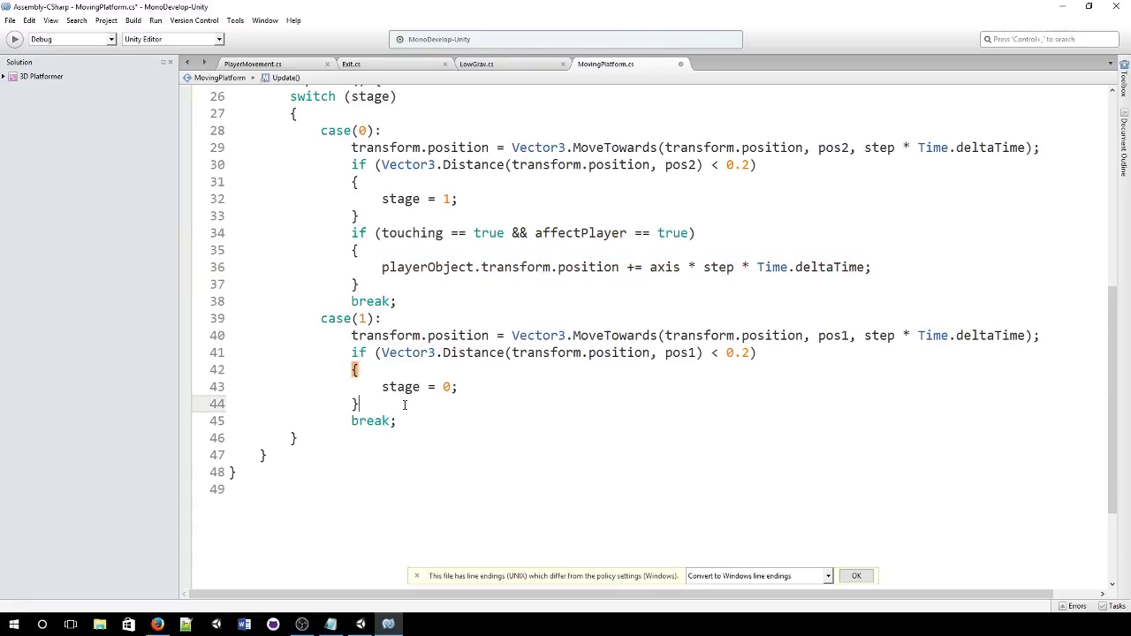
key(Return)
key(ctrl+v)
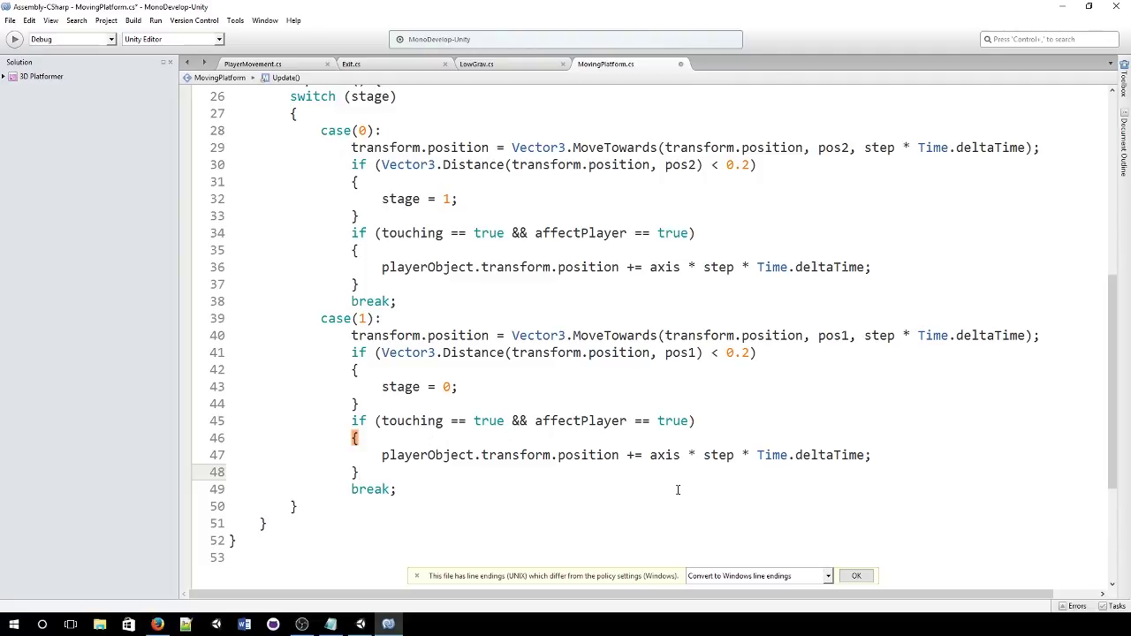
click(648, 455)
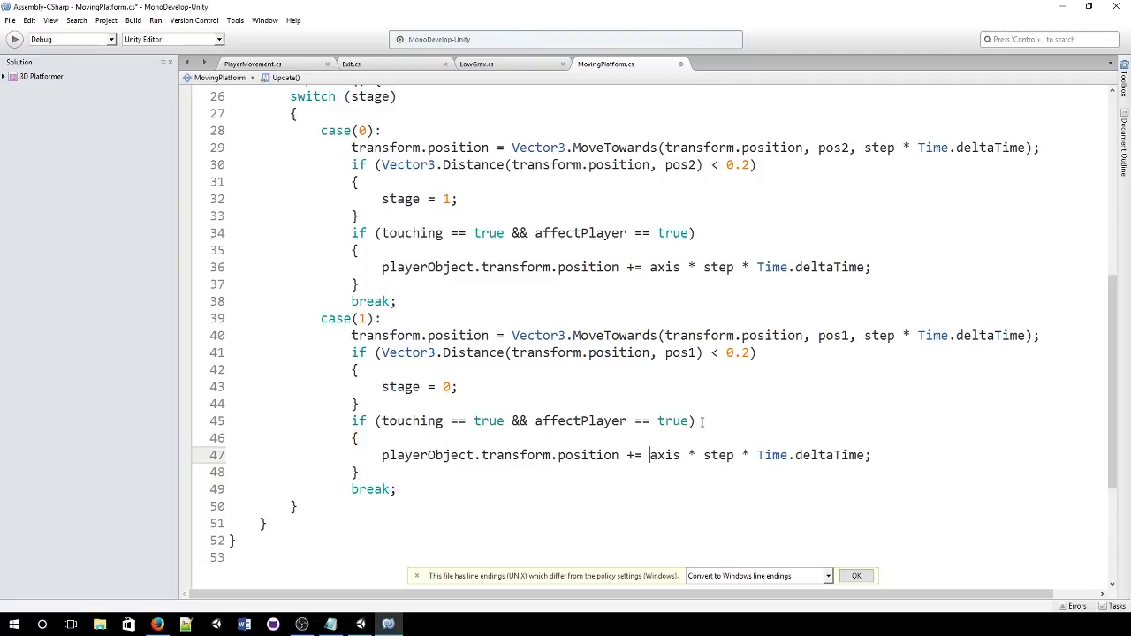
text(-)
key(ctrl+s)
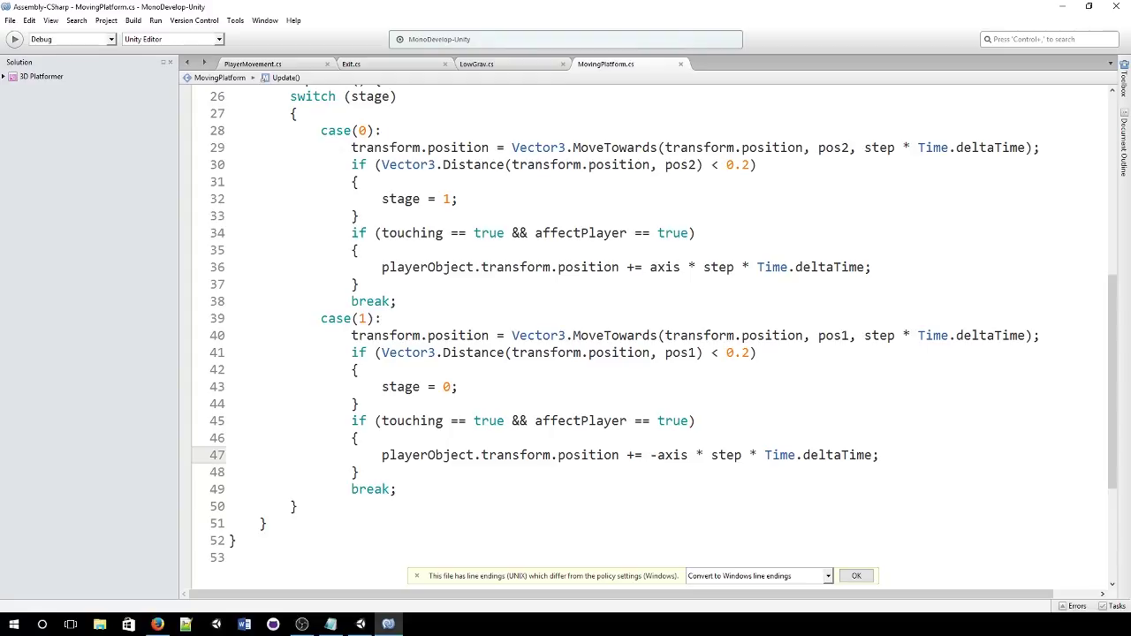
key(alt+Tab)
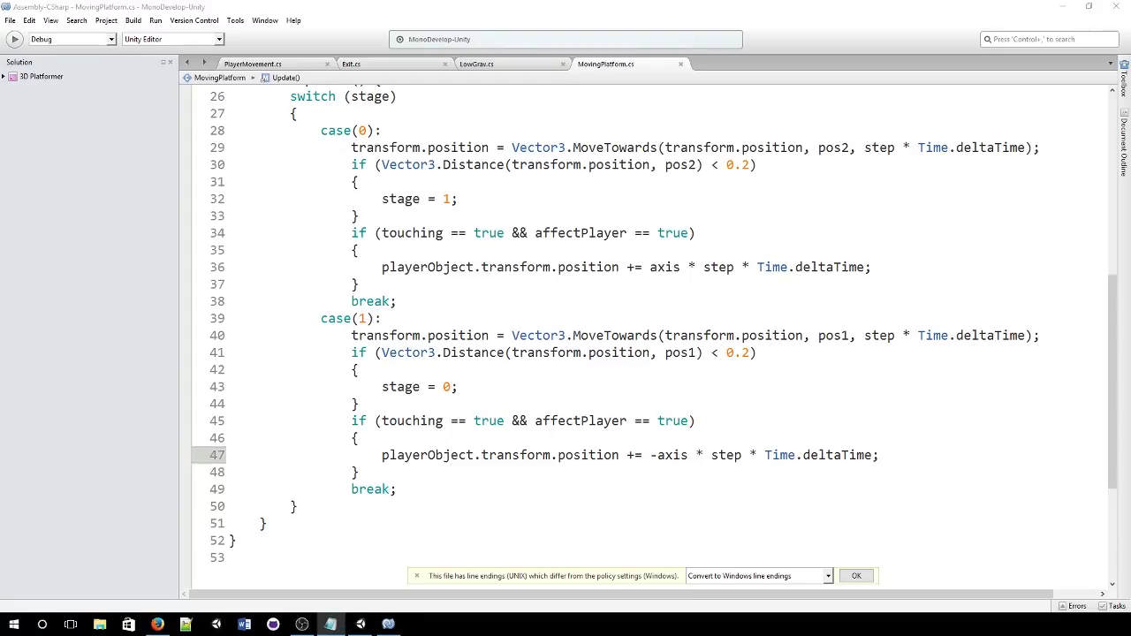
click(619, 422)
click(567, 422)
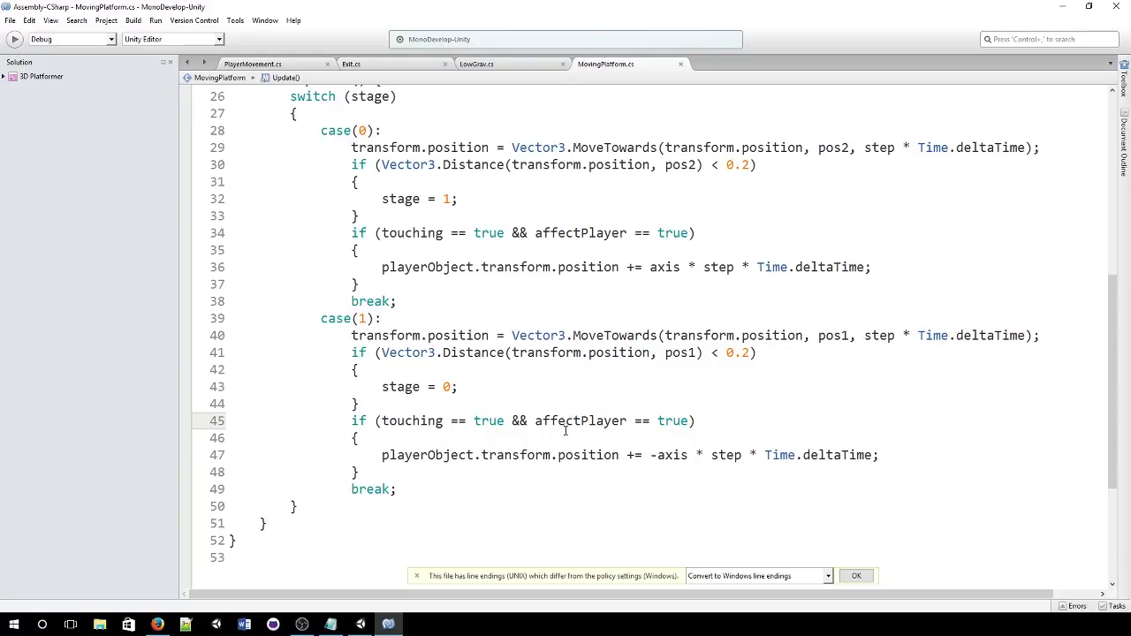
- Below Update, create an empty void OnCollisionEnter(Collision other) method
scroll(538, 421, down, 3)
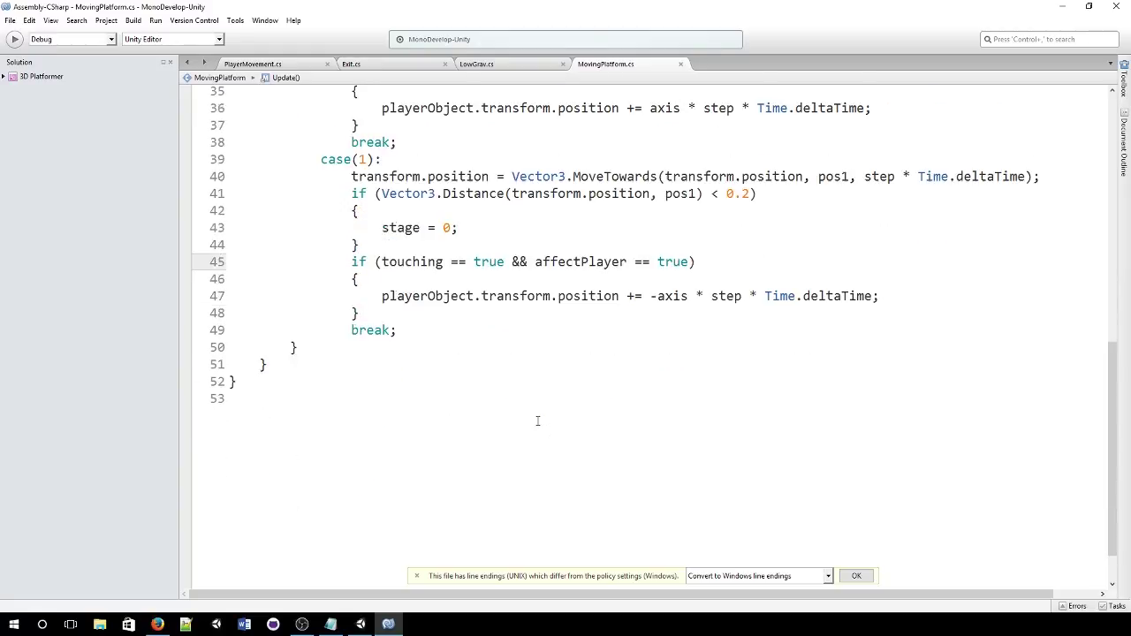
click(388, 362)
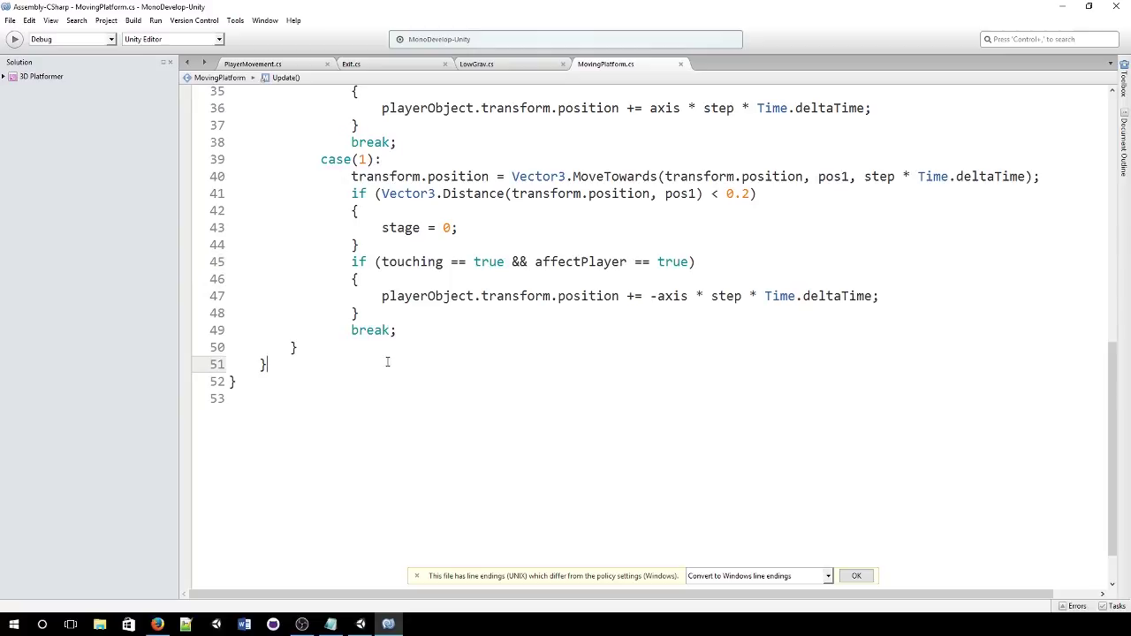
key(Return)
key(Return)
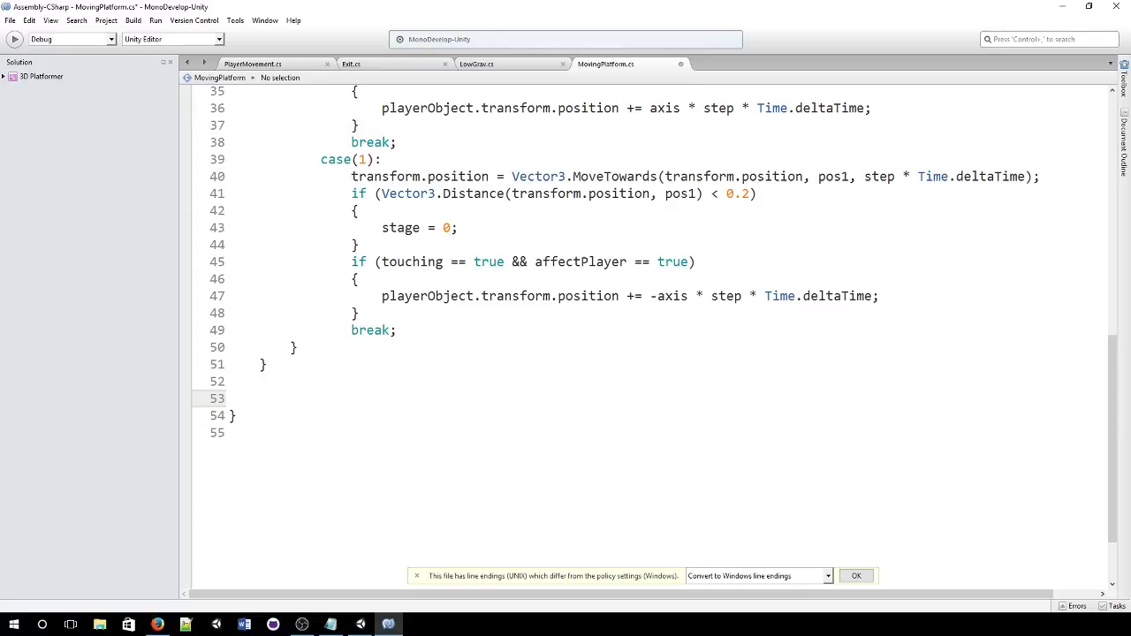
text(void OnCollisionEnter()
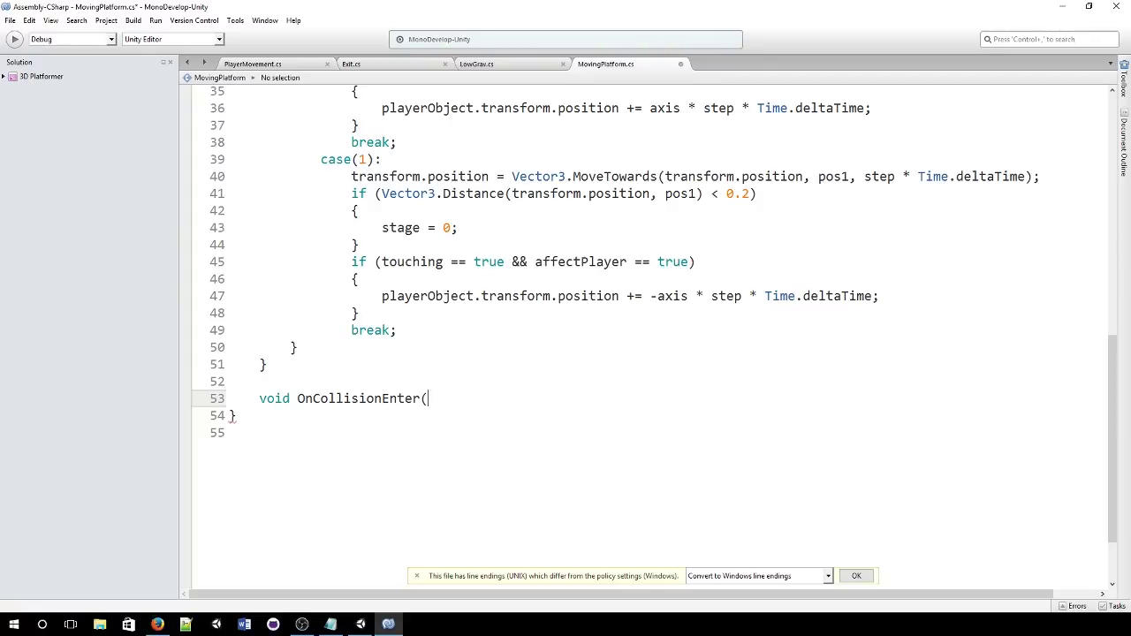
text(Collisi)
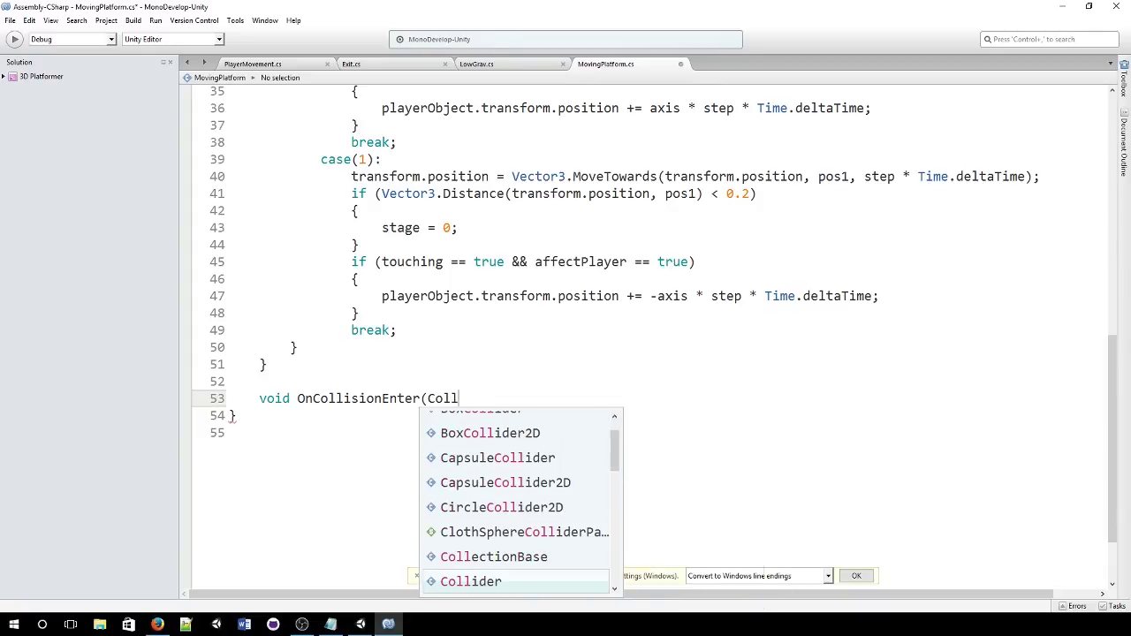
text(on oth)
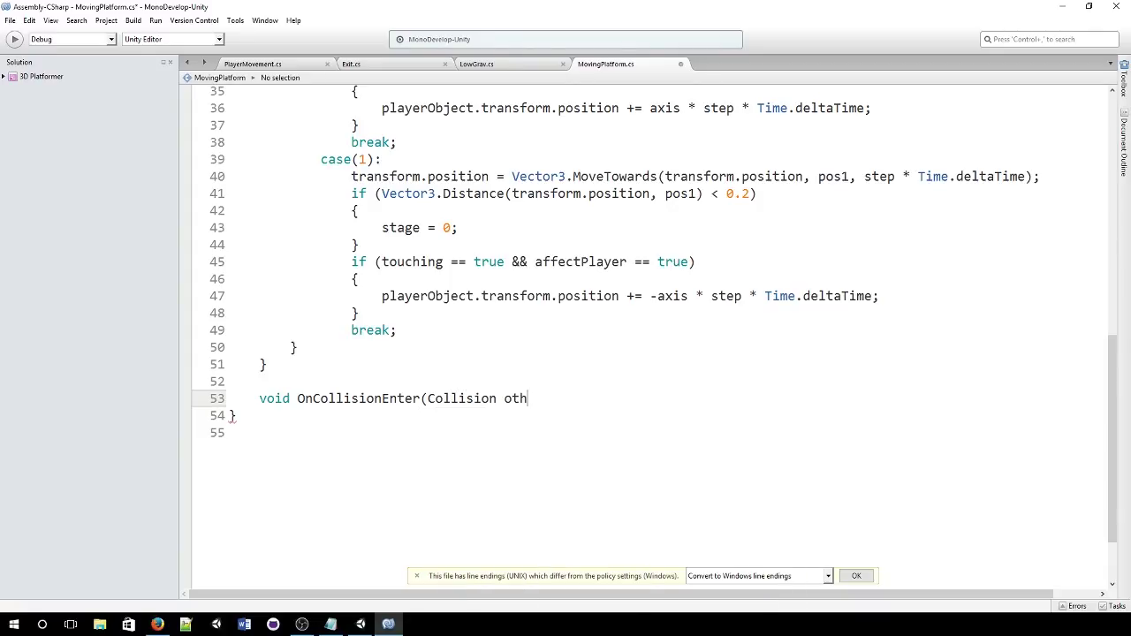
text(er){)
key(Return)
key(Return)
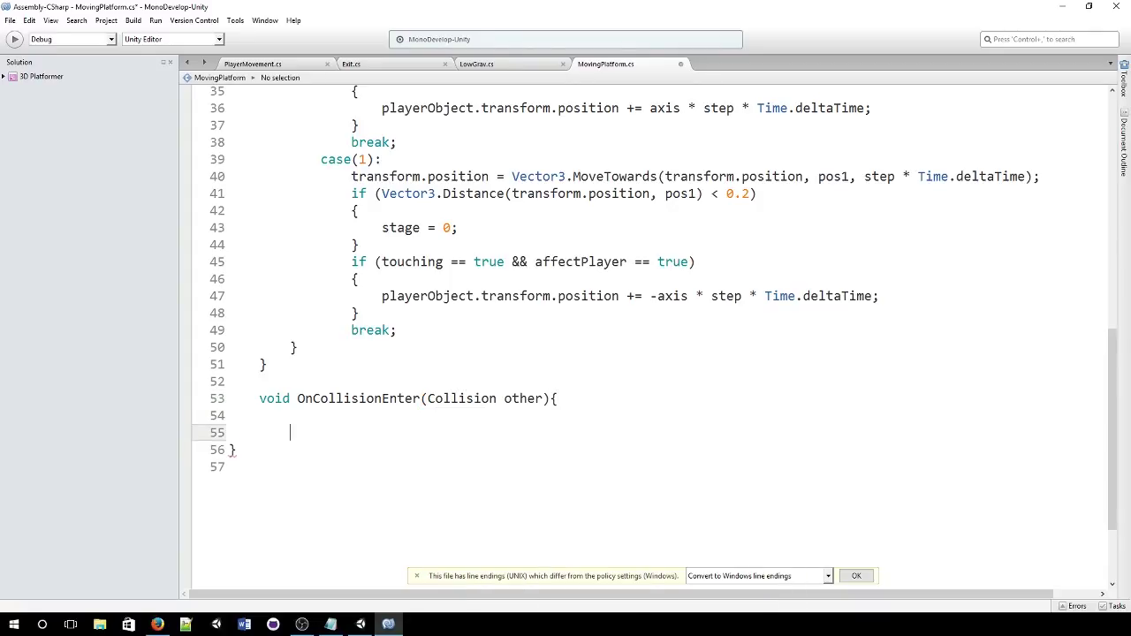
text(})
- Inside it, set touching = true when other.gameObject.name.Equals("Player")
click(289, 415)
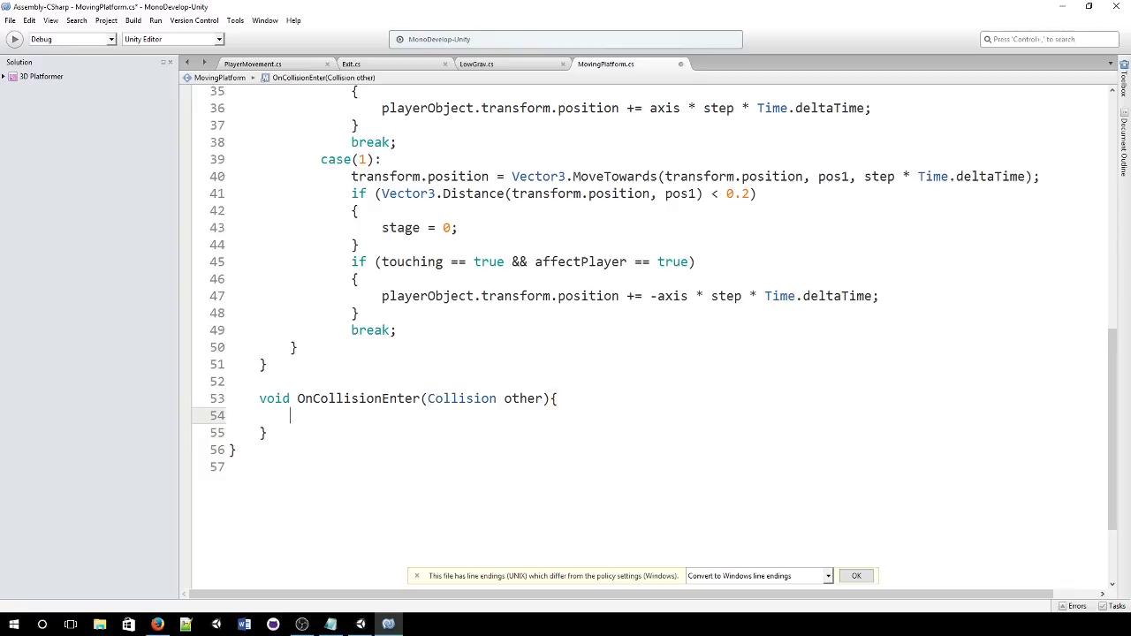
text(if (other.a)
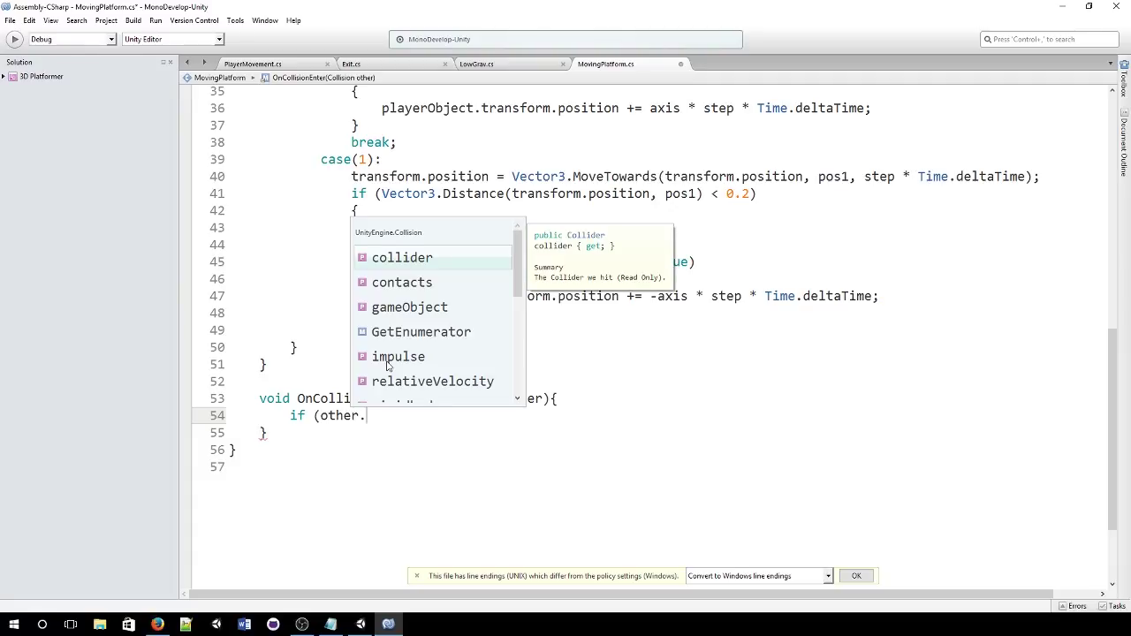
key(BackSpace)
text(name)
key(BackSpace)
key(BackSpace)
key(BackSpace)
key(BackSpace)
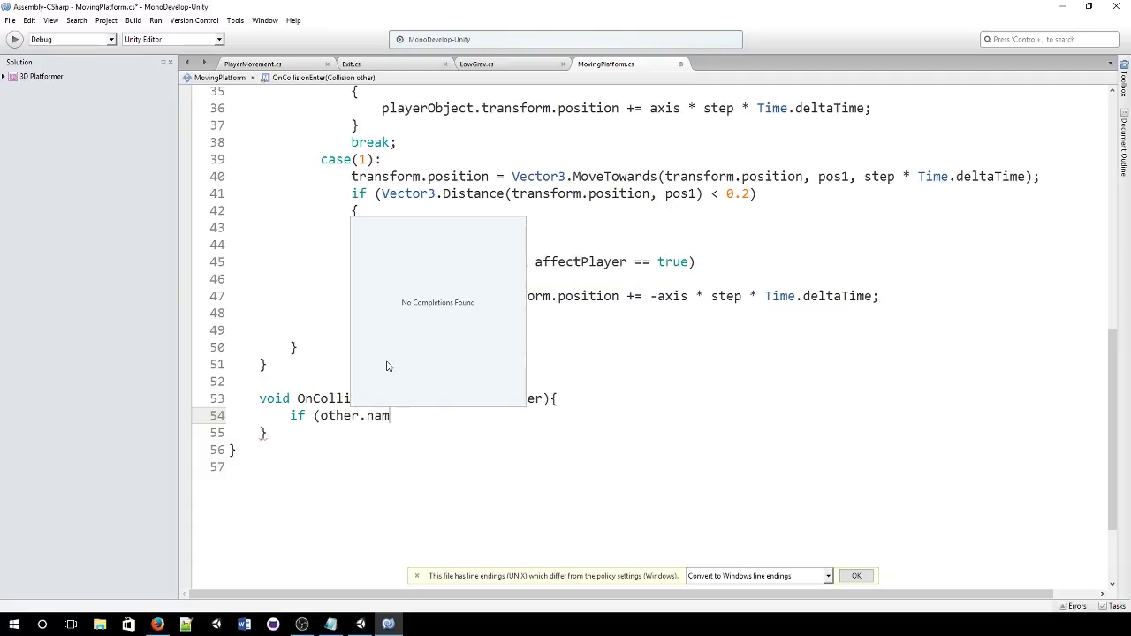
text(gameObject.na)
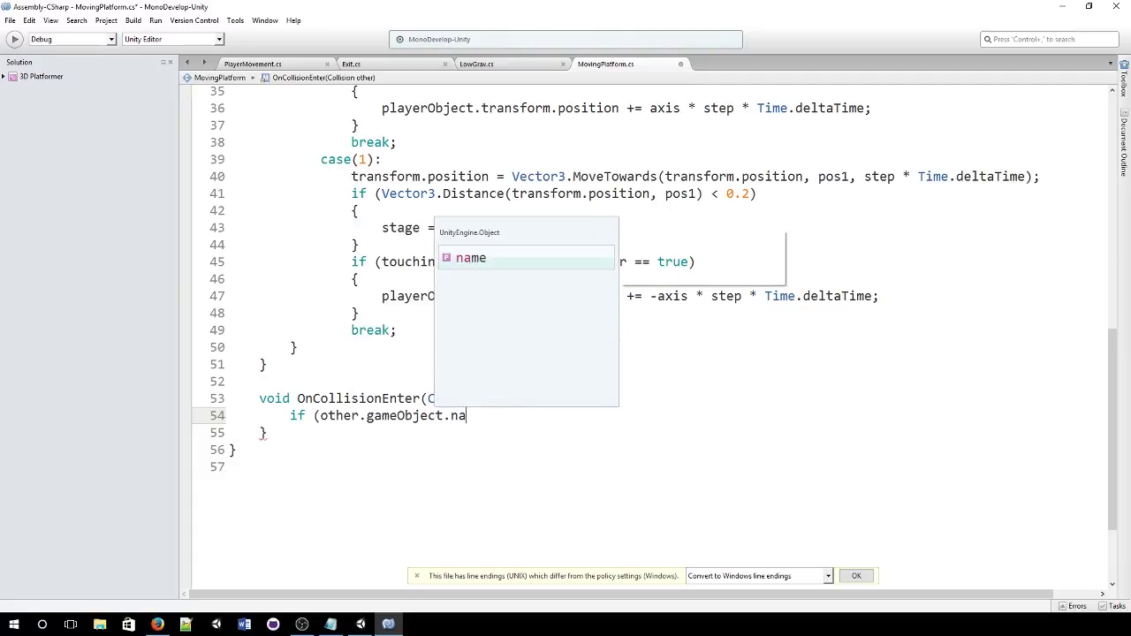
text(me.Equals)
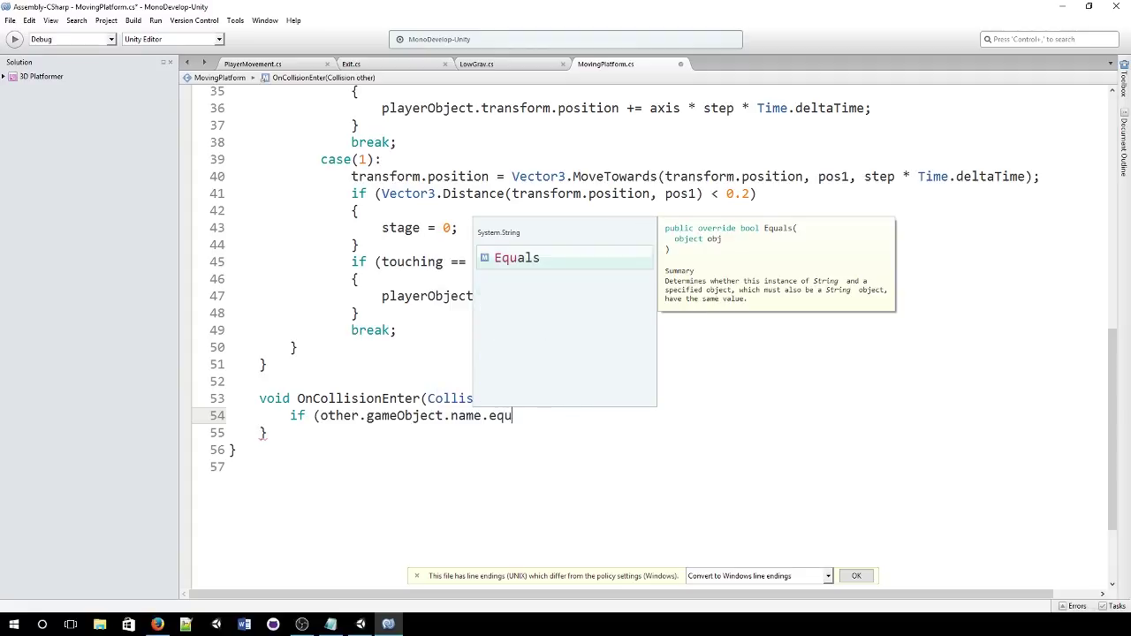
text((")
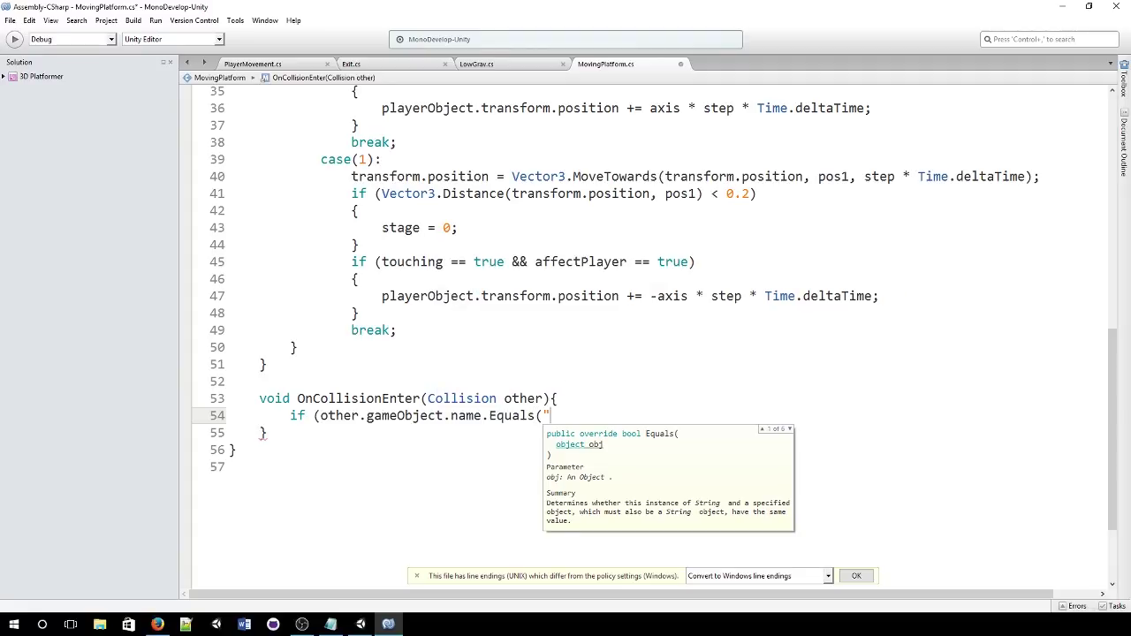
text(Player")))
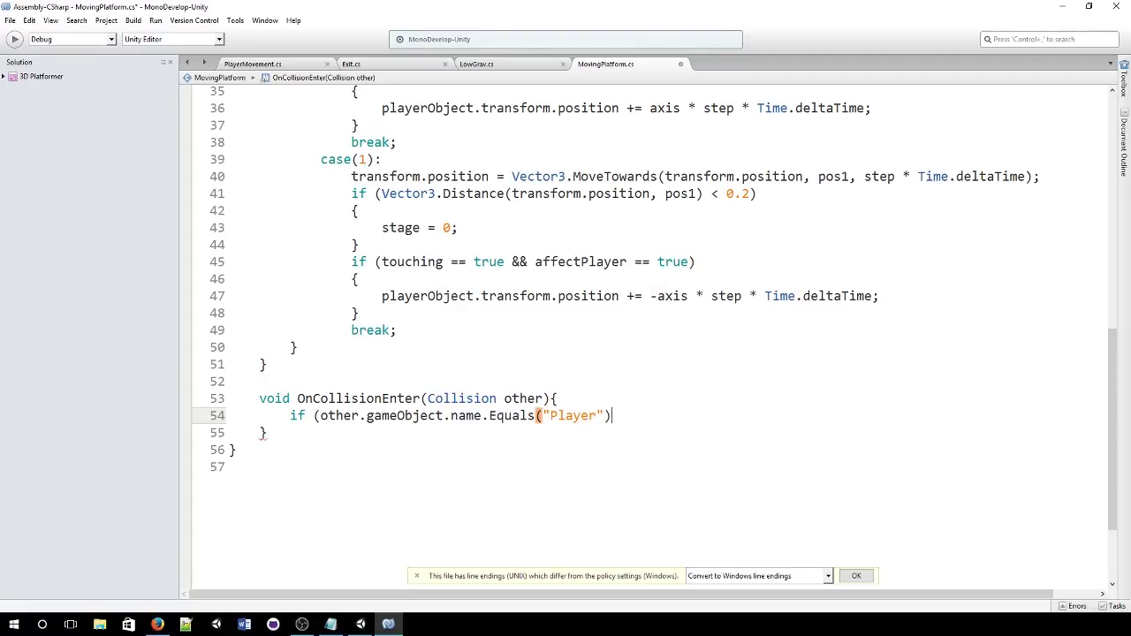
text({)
key(Return)
key(Return)
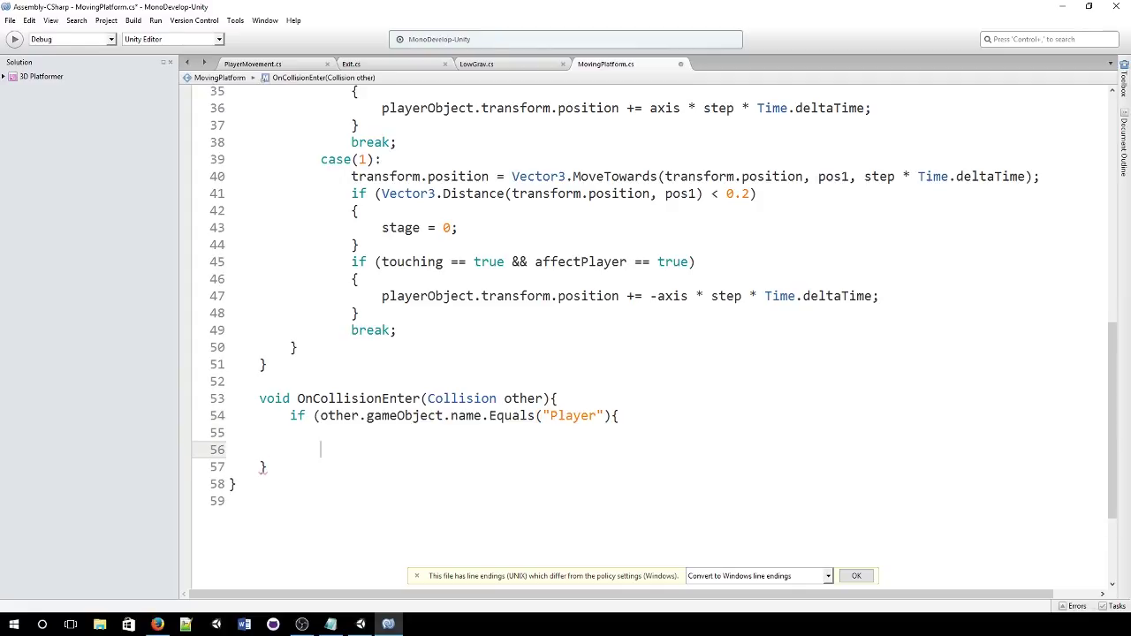
text(})
click(321, 432)
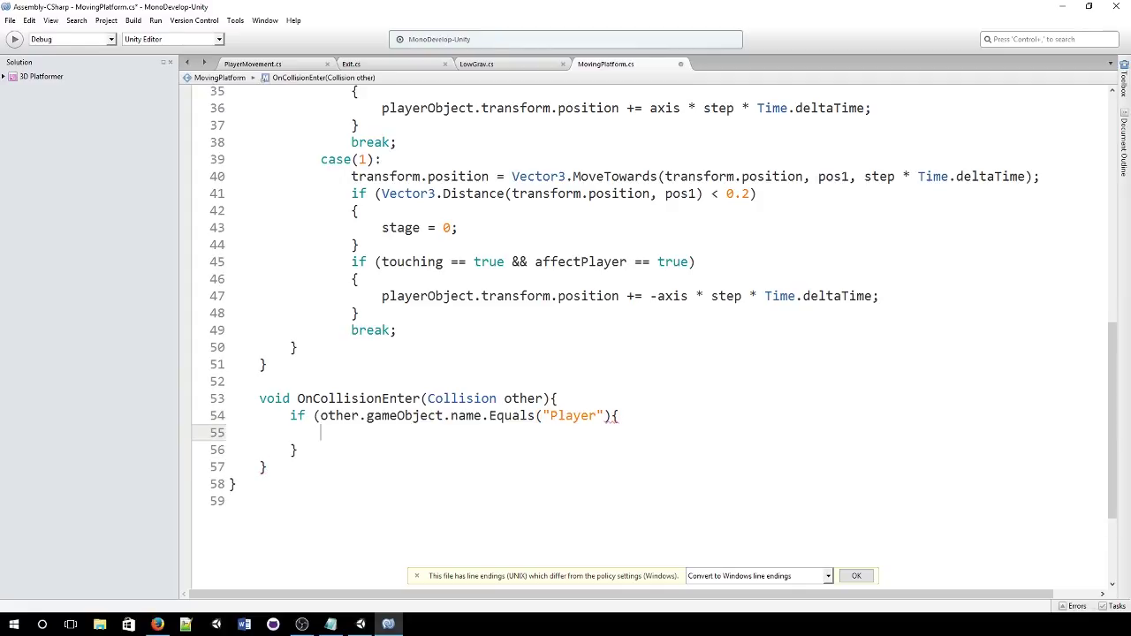
text(touching = true;)
- Select the whole OnCollisionEnter method and add blank lines after it
drag(259, 399, 283, 469)
key(ctrl+c)
click(283, 470)
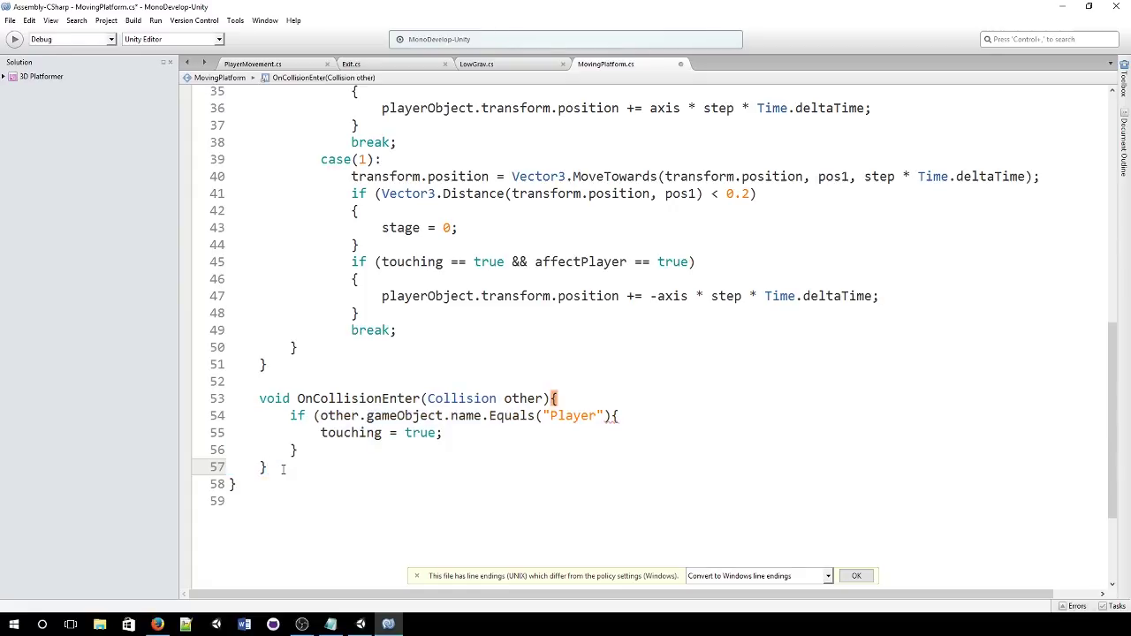
key(Return)
key(Return)
- Undo two misplaced pastes and add the missing ')' after the "Player" argument
text(void OnCollisionEnter(Collision other){ if (other.gameObject.name.Equals("Player")){ touching = true; } })
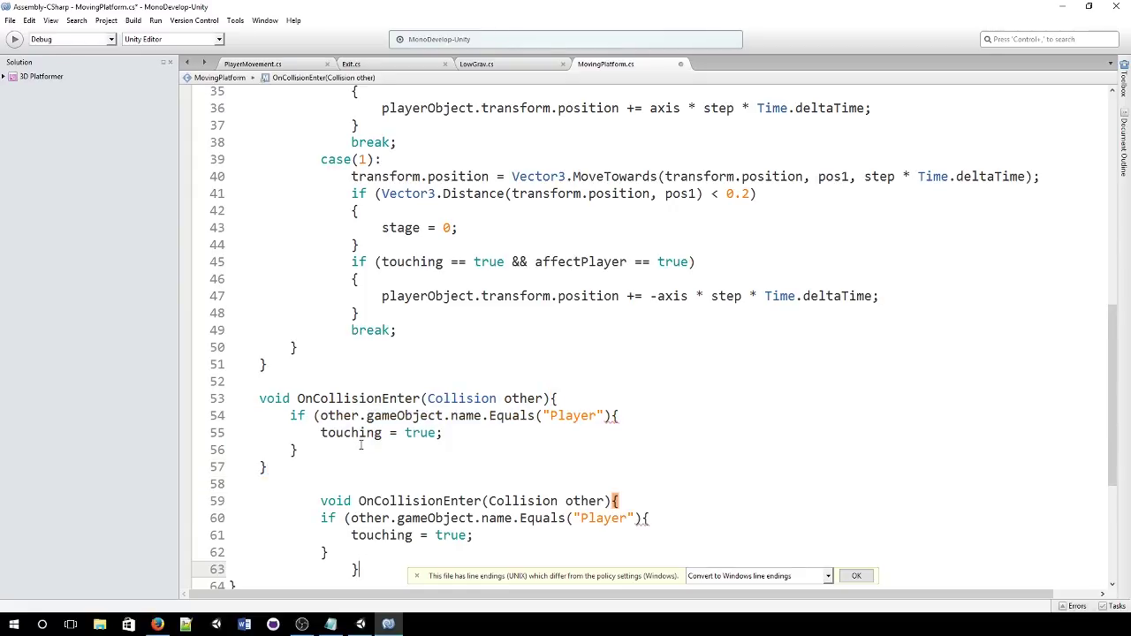
key(ctrl+z)
key(ctrl+z)
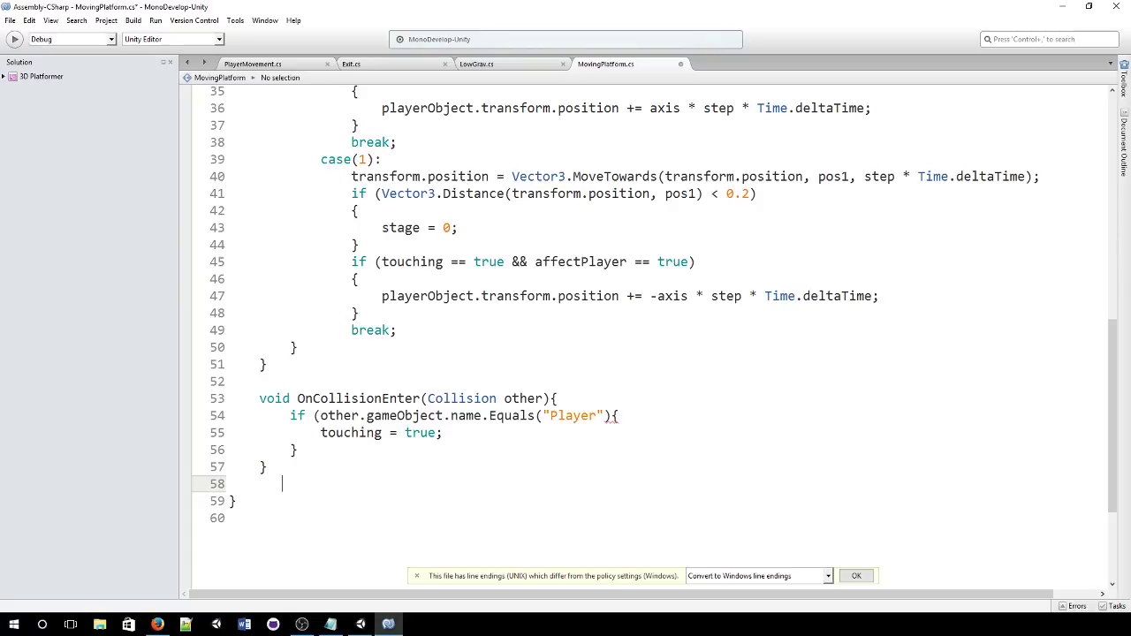
text(void OnCollisionEnter(Collision other){     if (other.gameObject.name.Equals("Player")){         touching = true;     } })
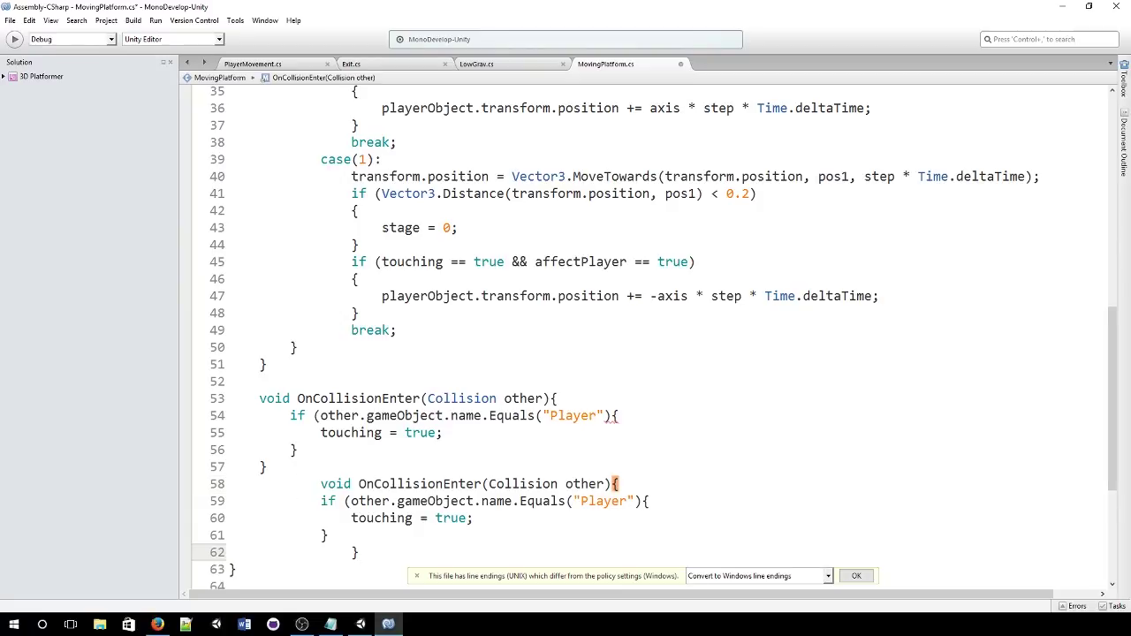
key(ctrl+z)
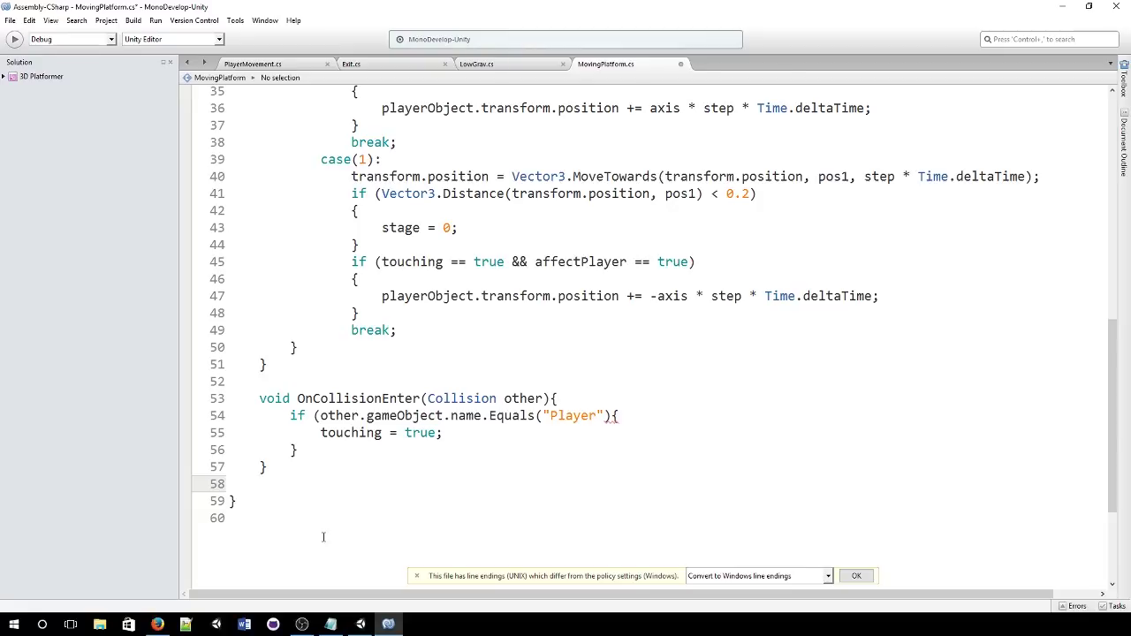
click(606, 416)
text())
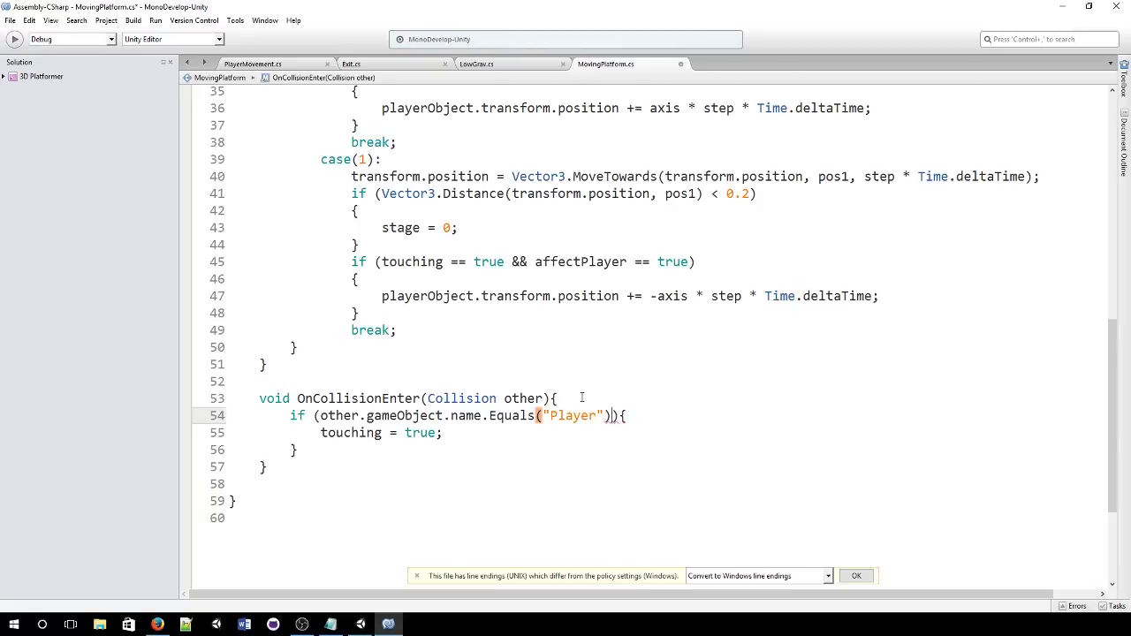
- Paste a copy of the method below, fix its Player check parenthesis, and save
click(394, 493)
click(379, 478)
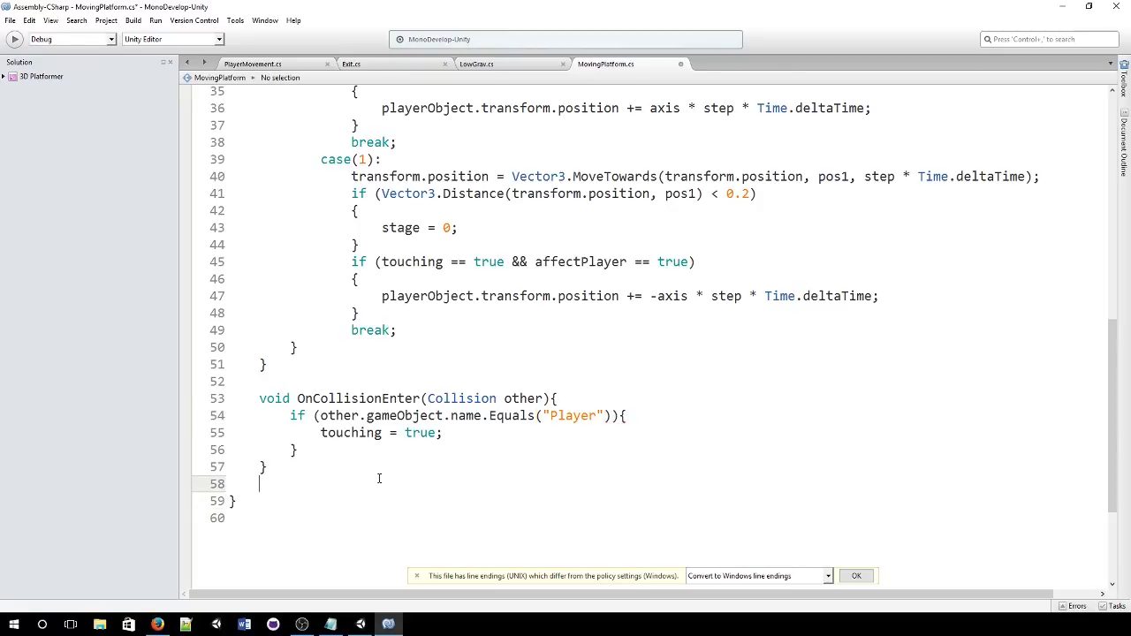
key(ctrl+v)
scroll(479, 435, down, 2)
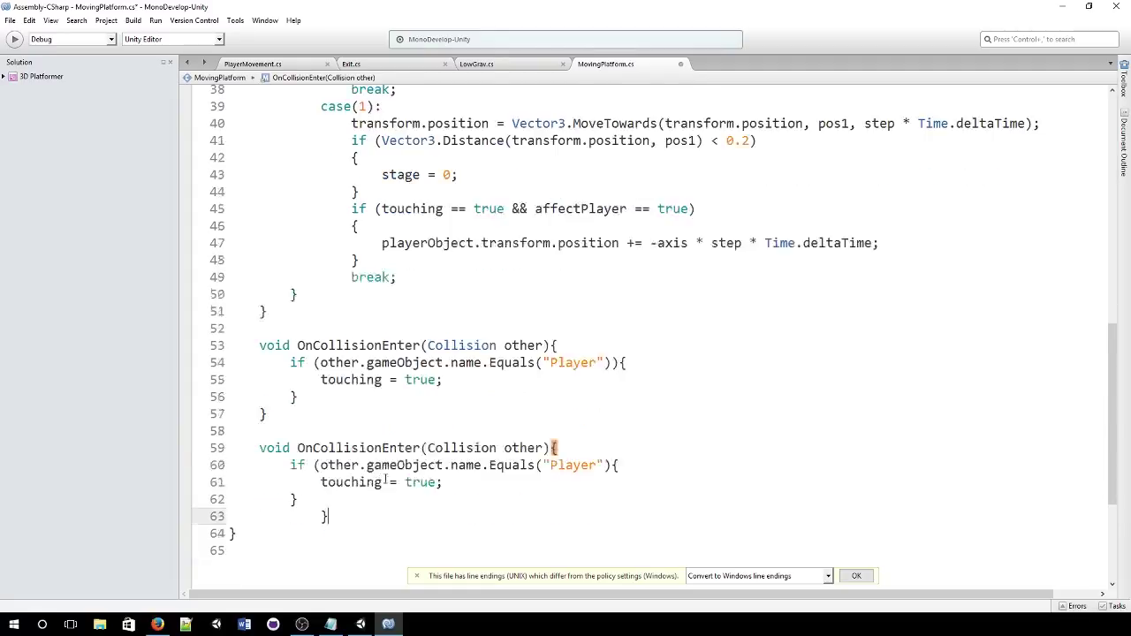
click(608, 412)
text())
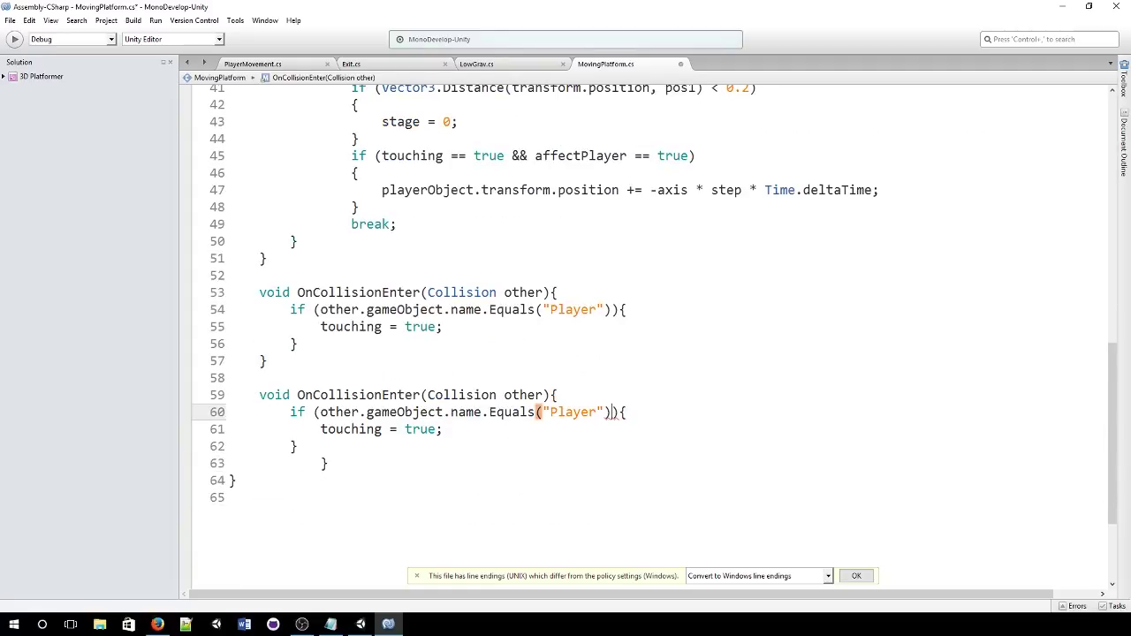
key(ctrl+s)
- Rename the copied method to OnCollisionExit
key(Up)
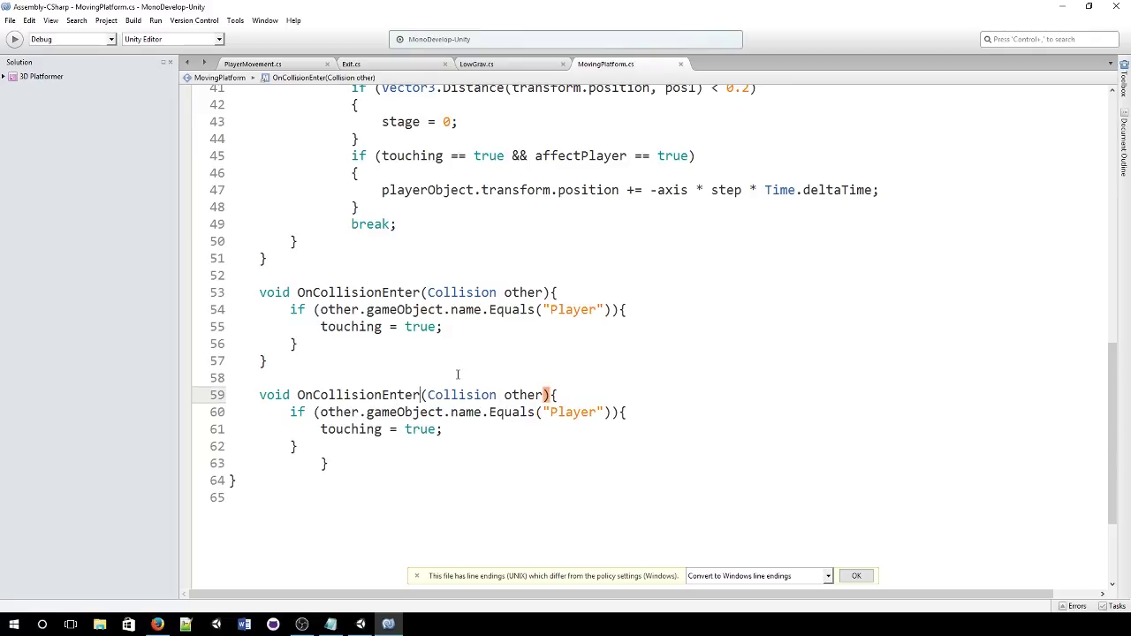
click(316, 460)
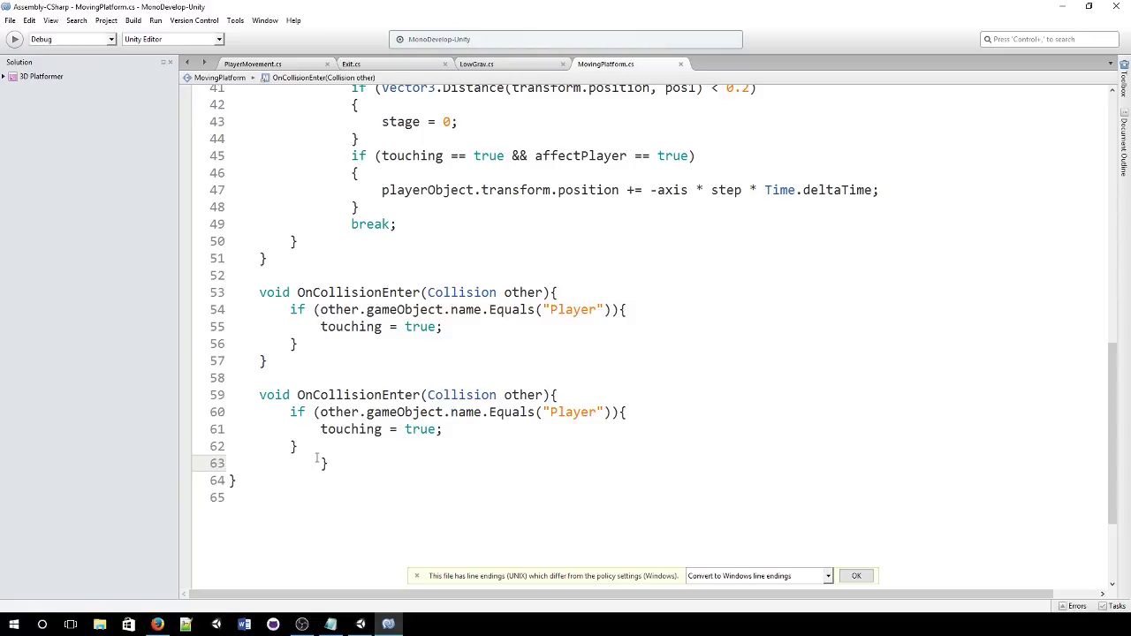
click(423, 395)
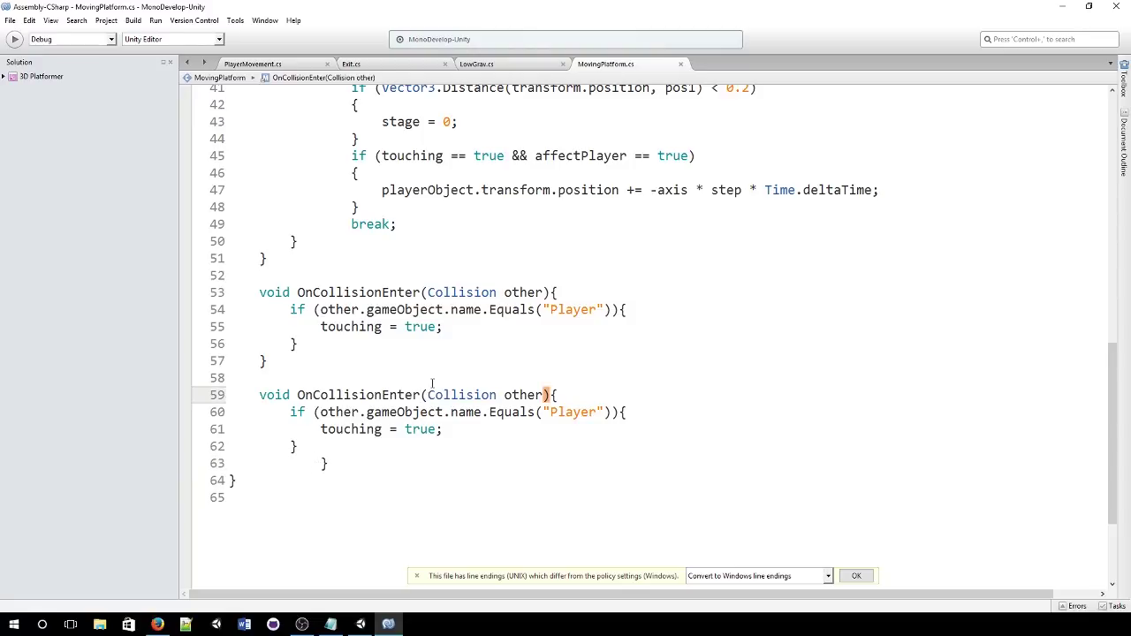
key(BackSpace)
key(BackSpace)
key(BackSpace)
key(BackSpace)
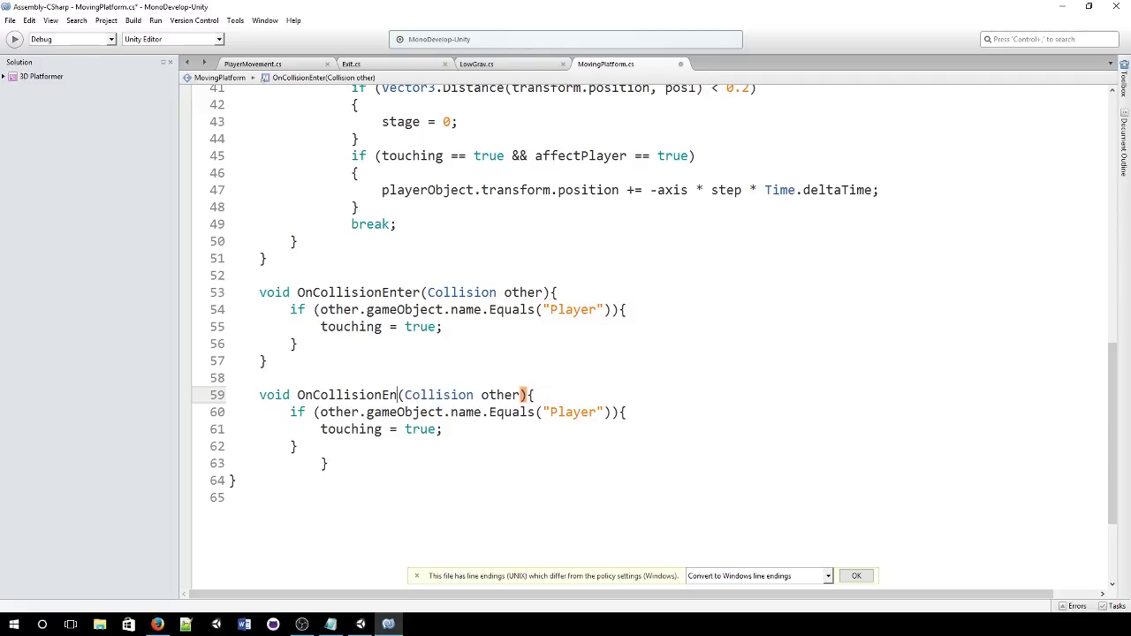
text(xit)
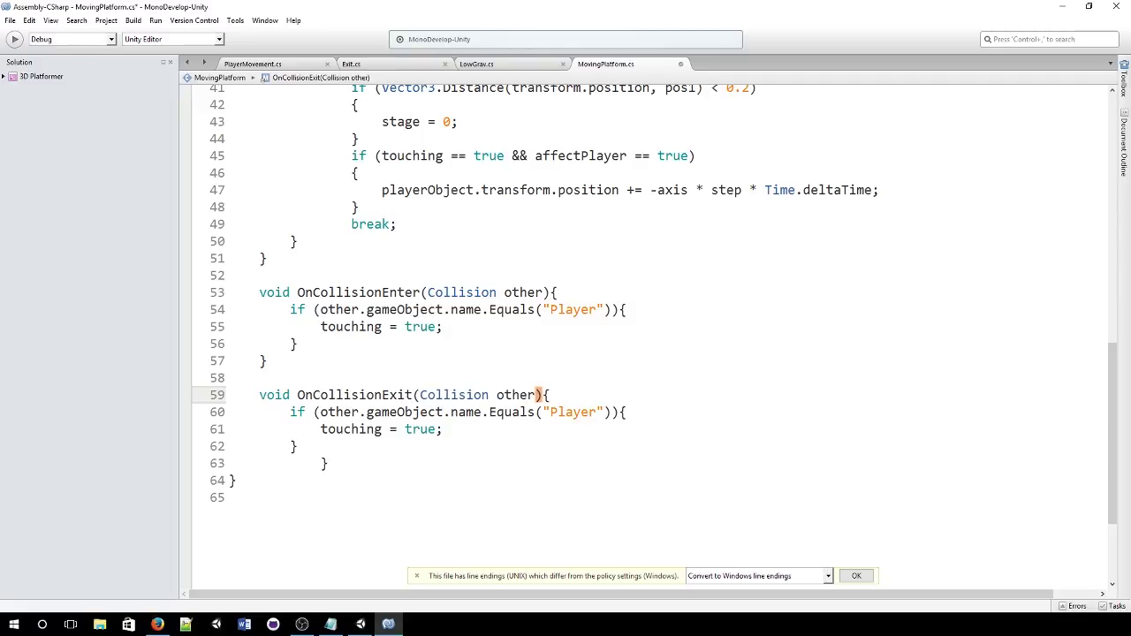
- Change touching = true to touching = false in the OnCollisionExit handler
click(322, 463)
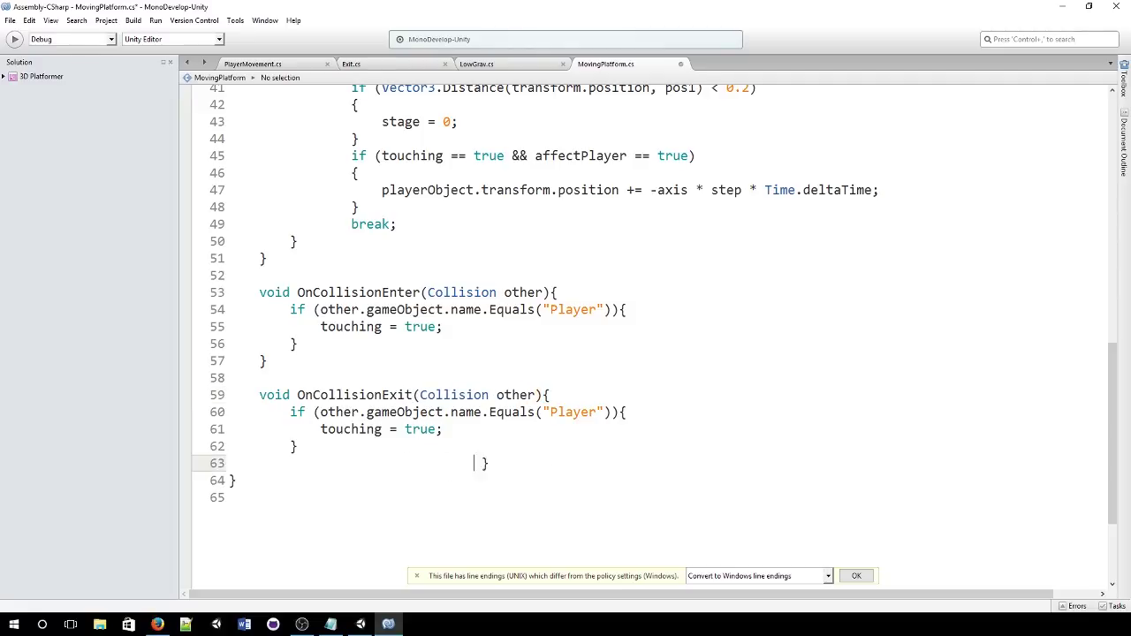
click(467, 436)
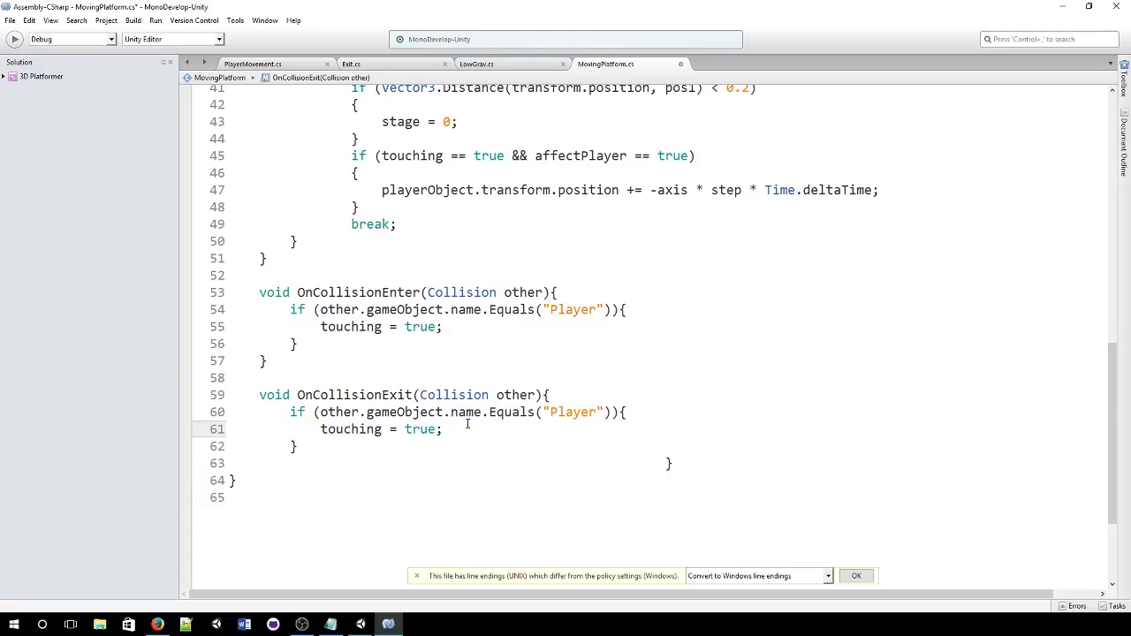
click(416, 395)
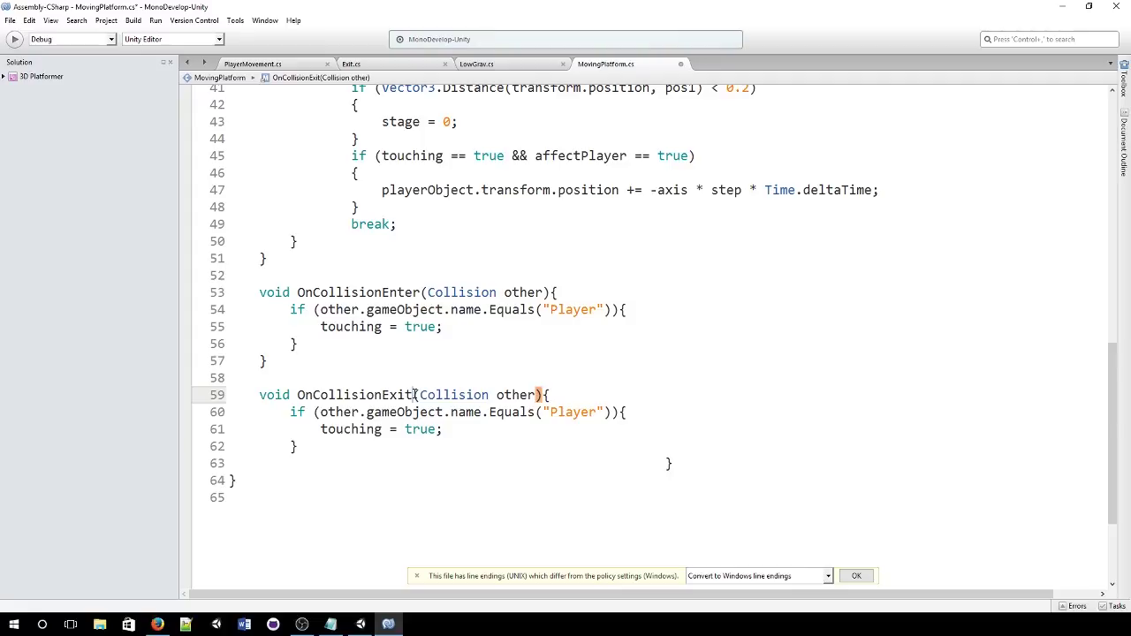
double_click(409, 430)
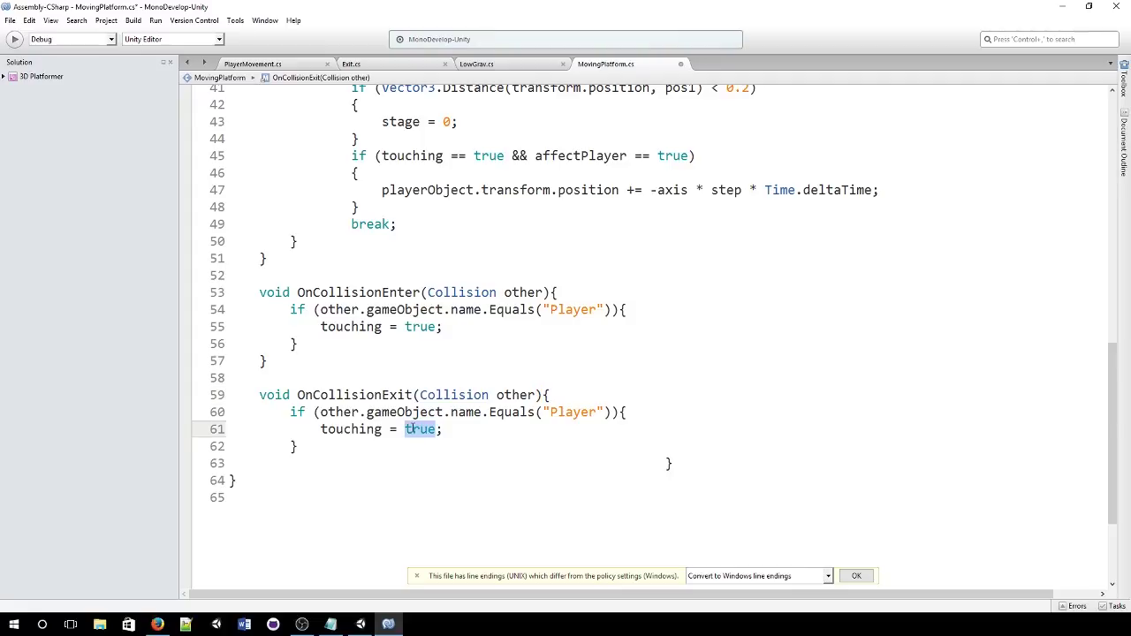
text(false)
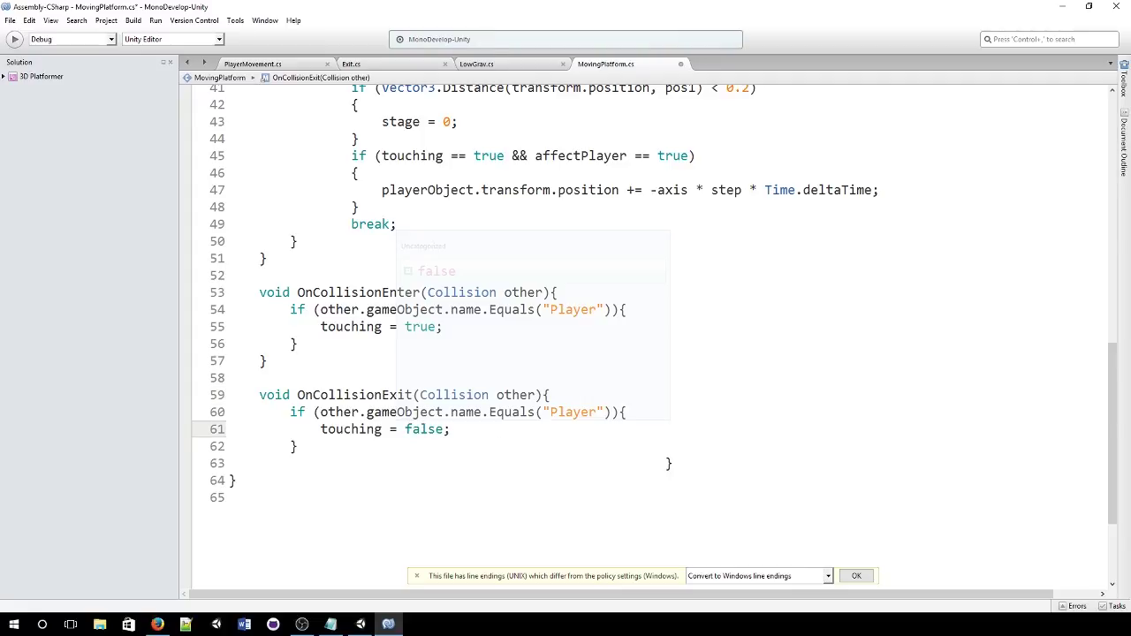
click(799, 263)
scroll(778, 283, up, 3)
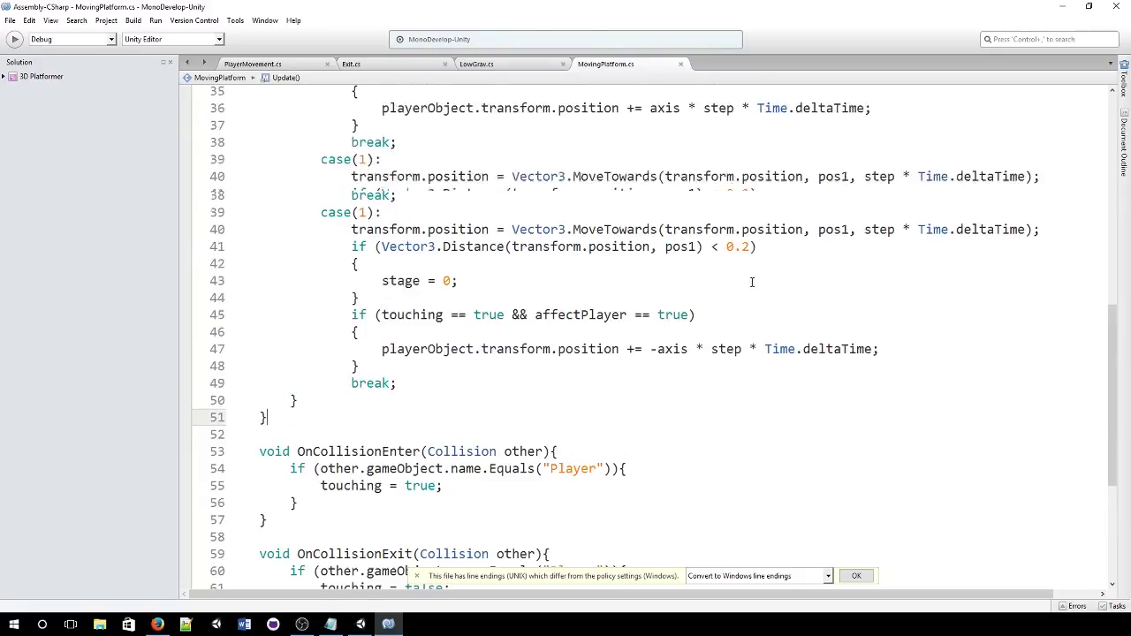
scroll(747, 289, up, 9)
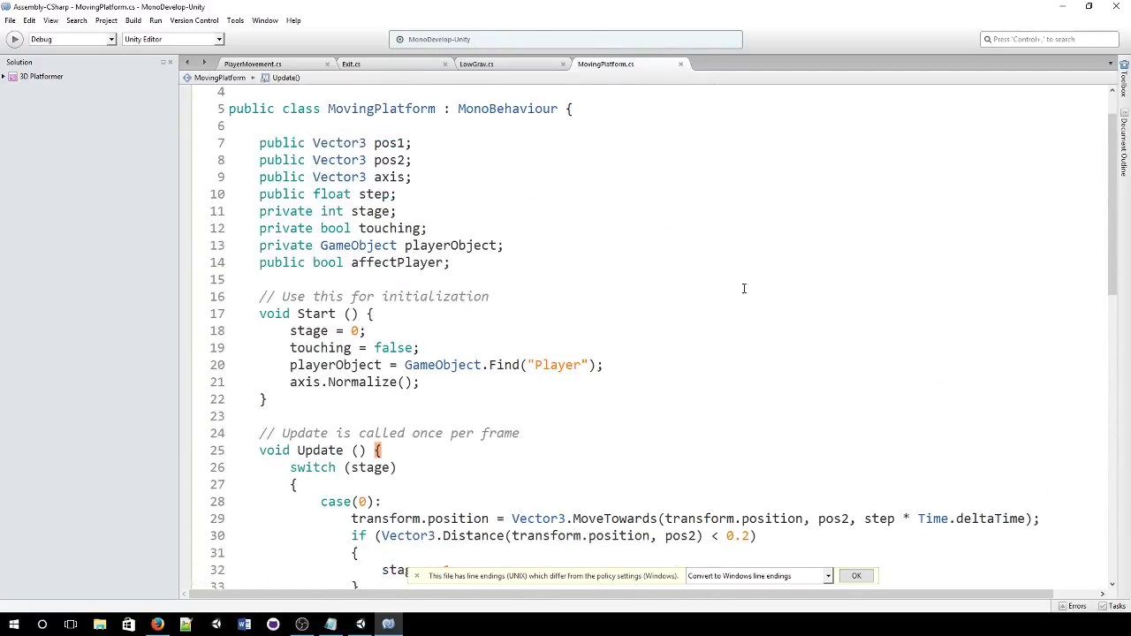
scroll(744, 288, down, 5)
scroll(744, 288, down, 10)
scroll(742, 288, up, 3)
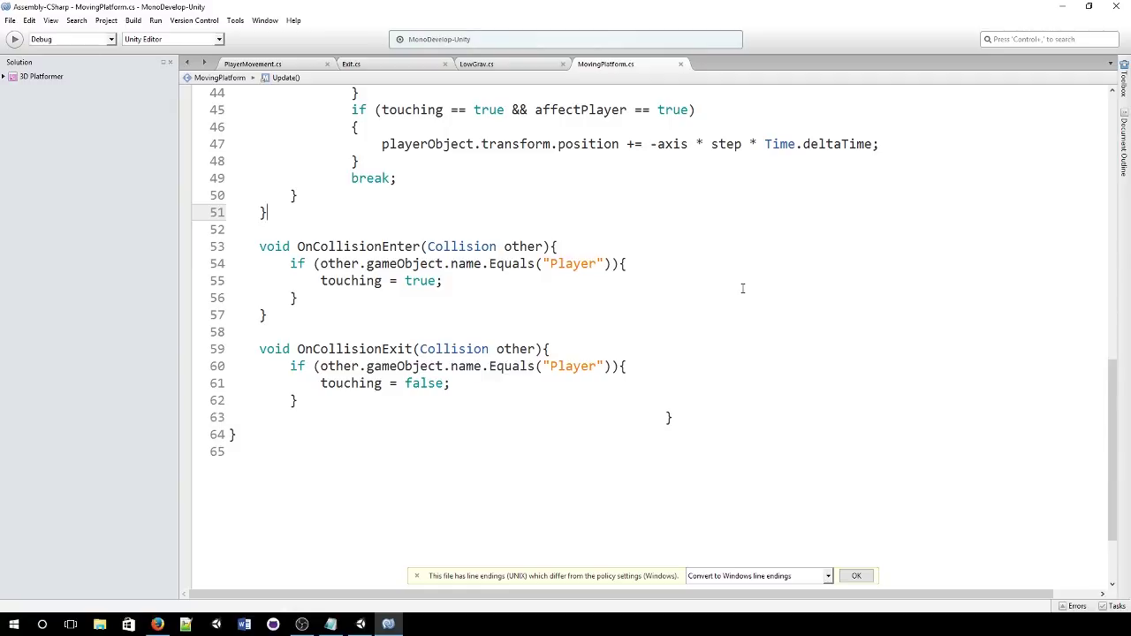
- On the Moving Platform, tick Affect Player, set Axis X to 1, and start Play mode
click(360, 624)
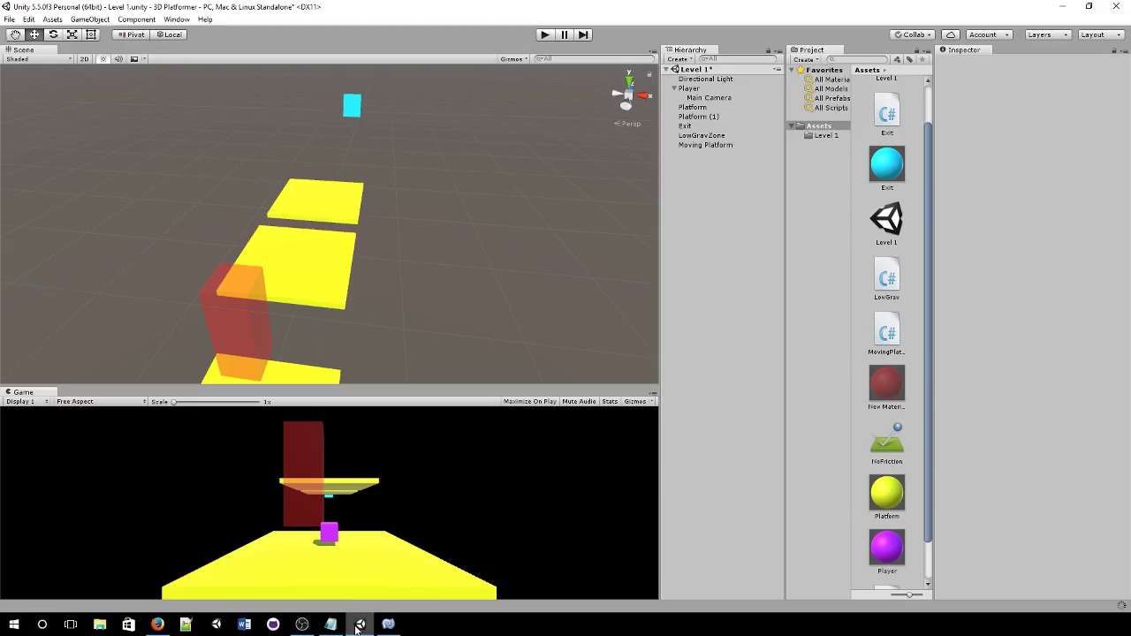
click(327, 214)
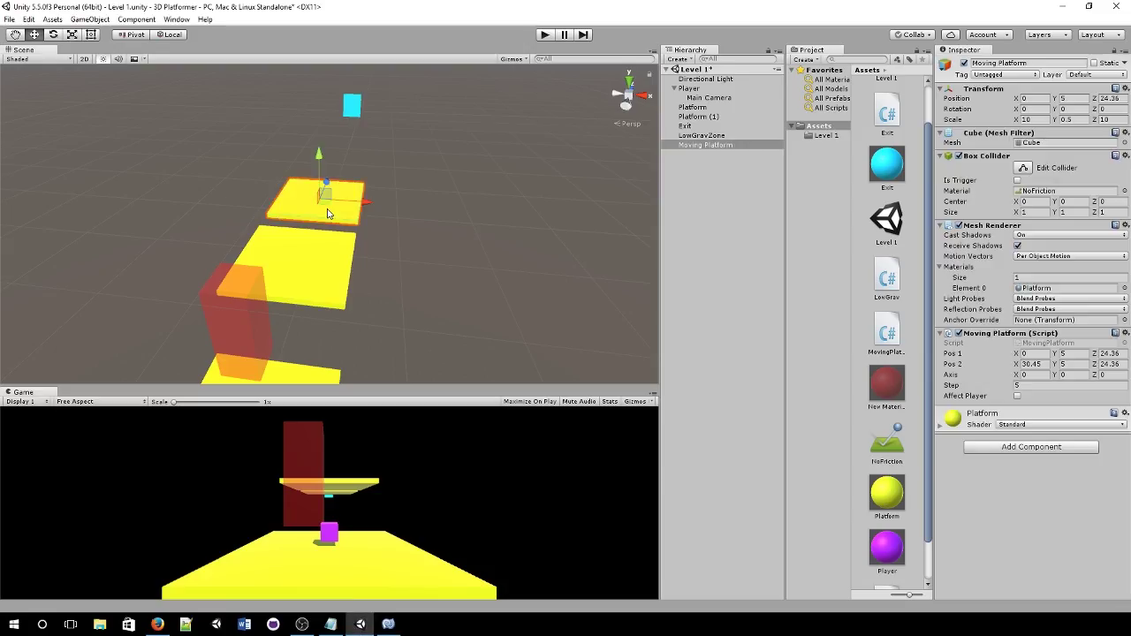
click(1019, 398)
click(1043, 378)
text(1)
click(545, 35)
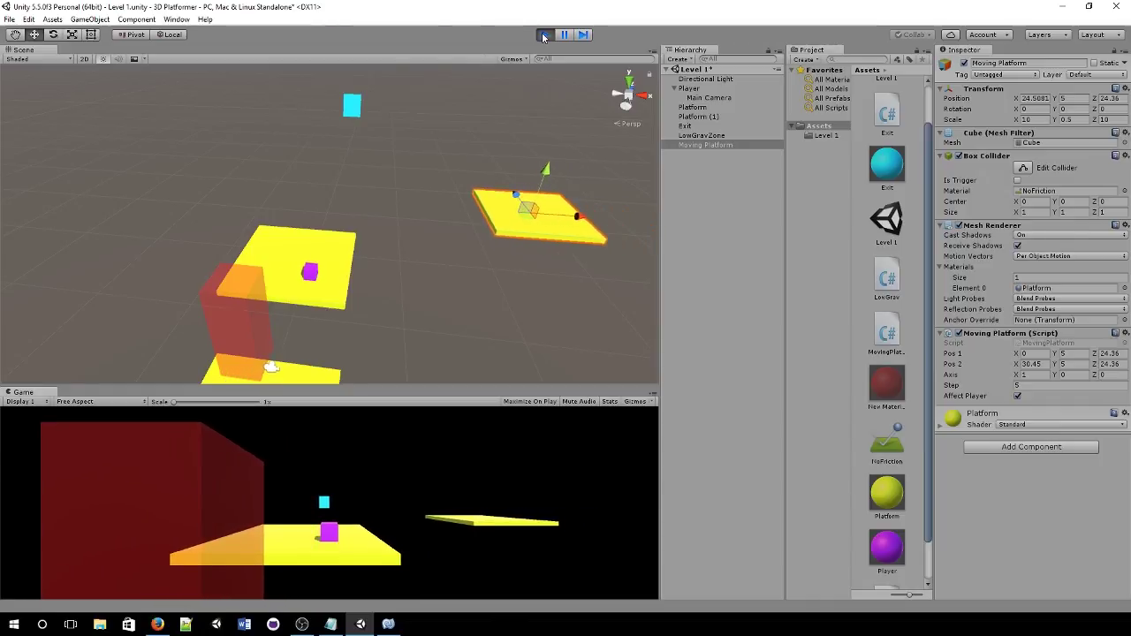
- Drive the player forward, jump onto the moving platform, ride it, then stop Play mode
key(Up)
key(space)
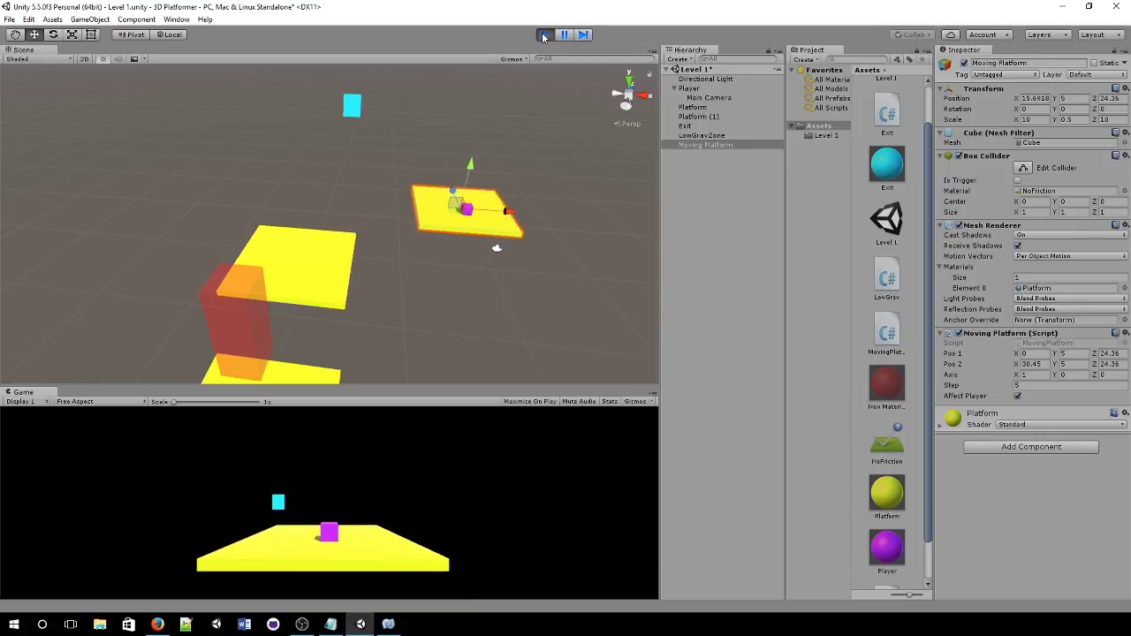
key(space)
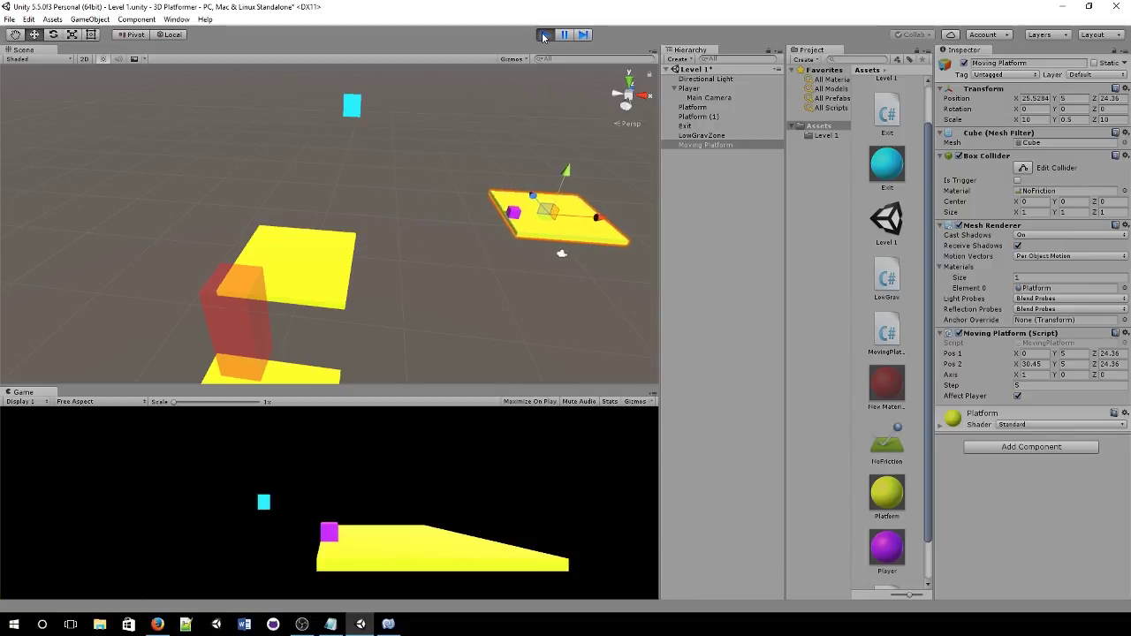
click(544, 36)
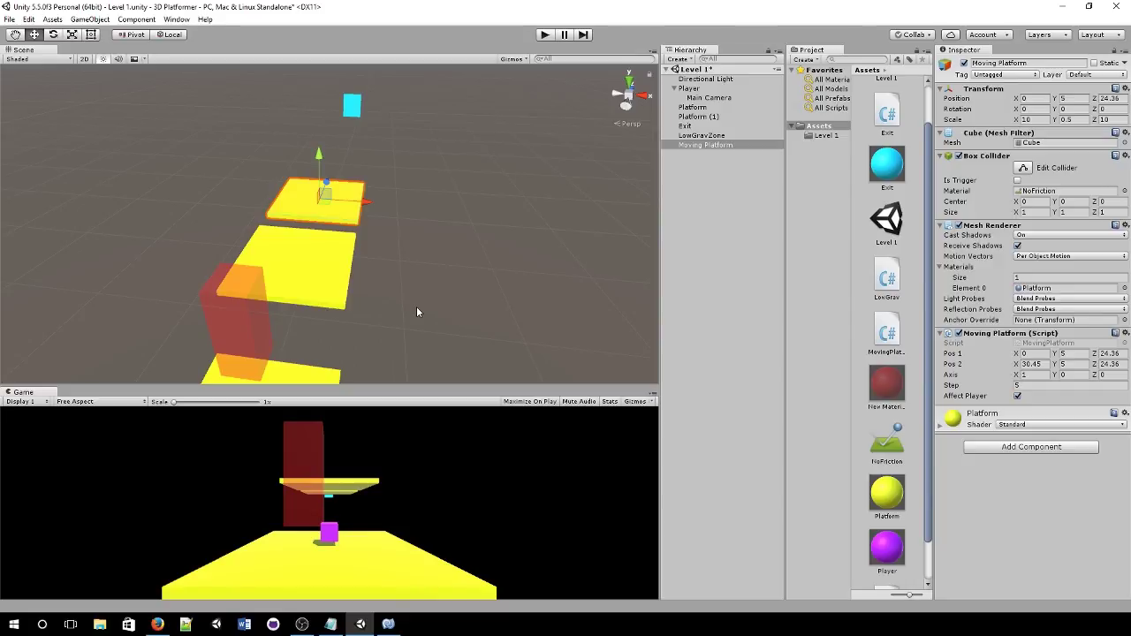
click(331, 625)
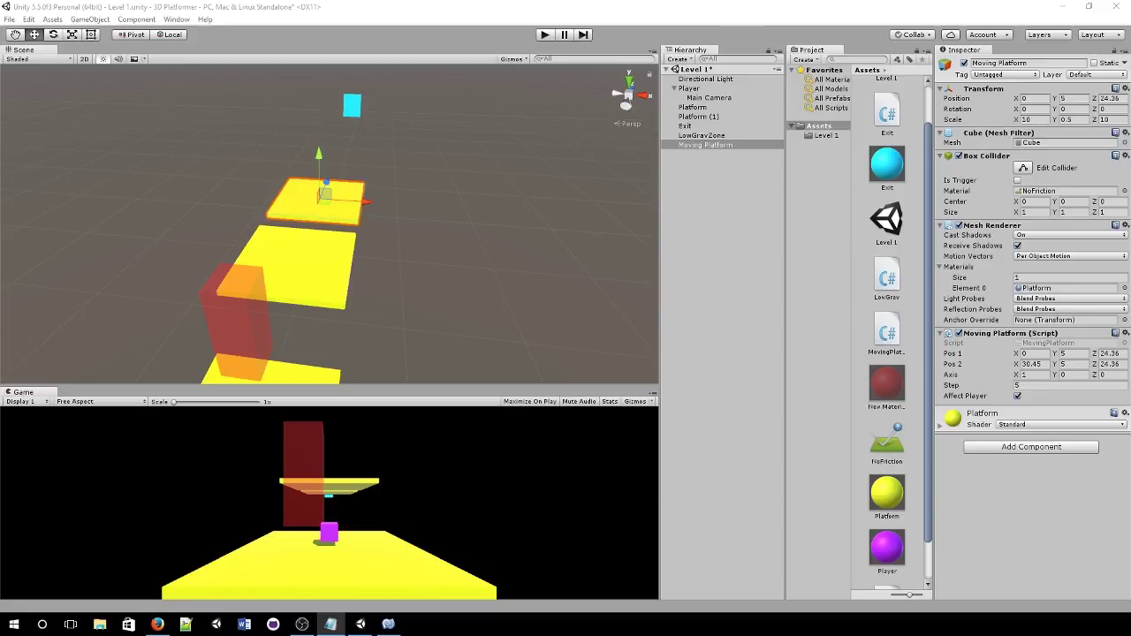
click(115, 255)
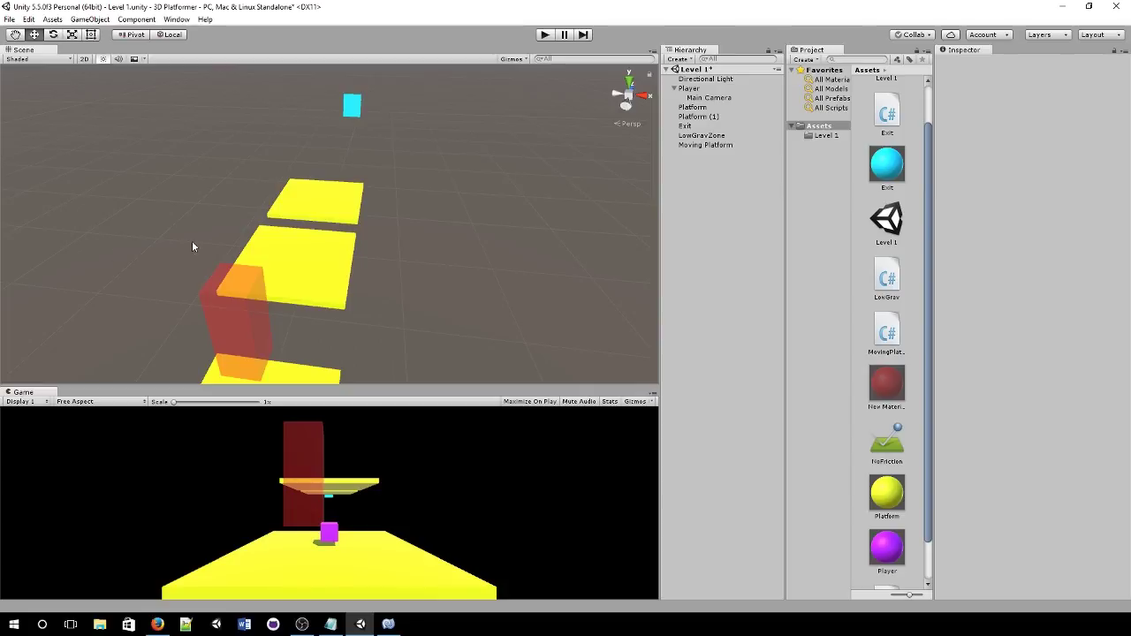
click(339, 203)
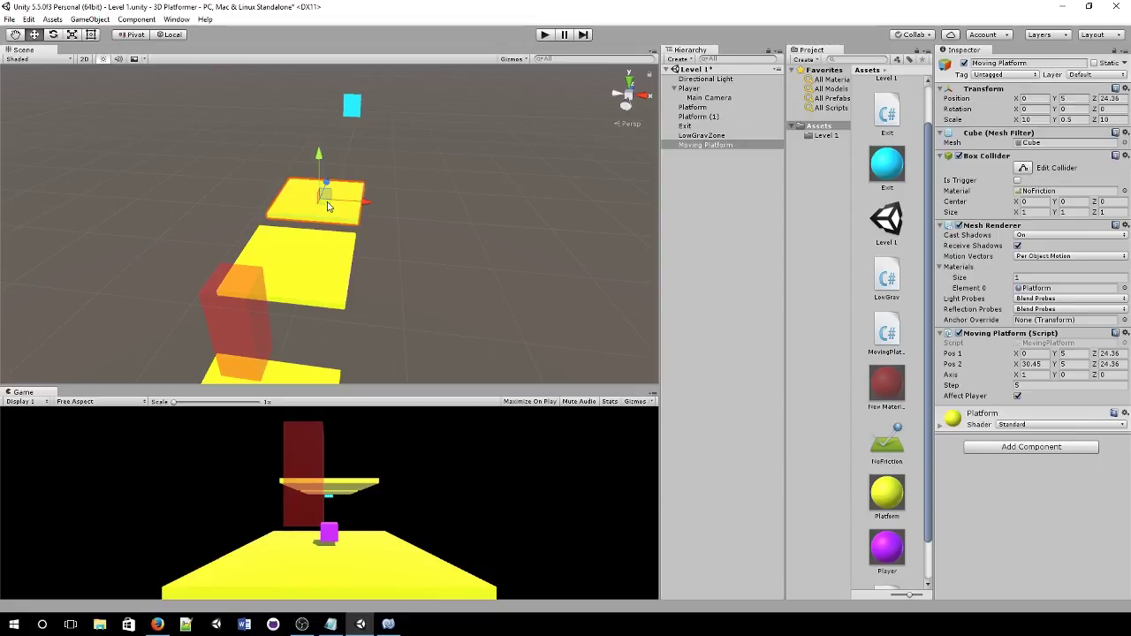
click(420, 237)
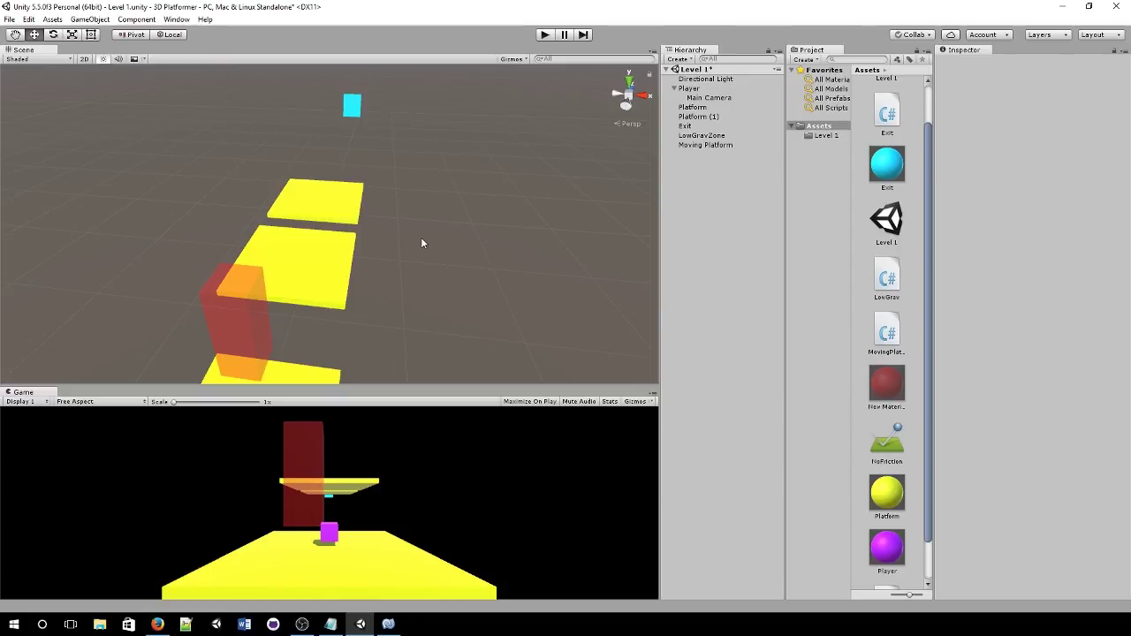
click(316, 289)
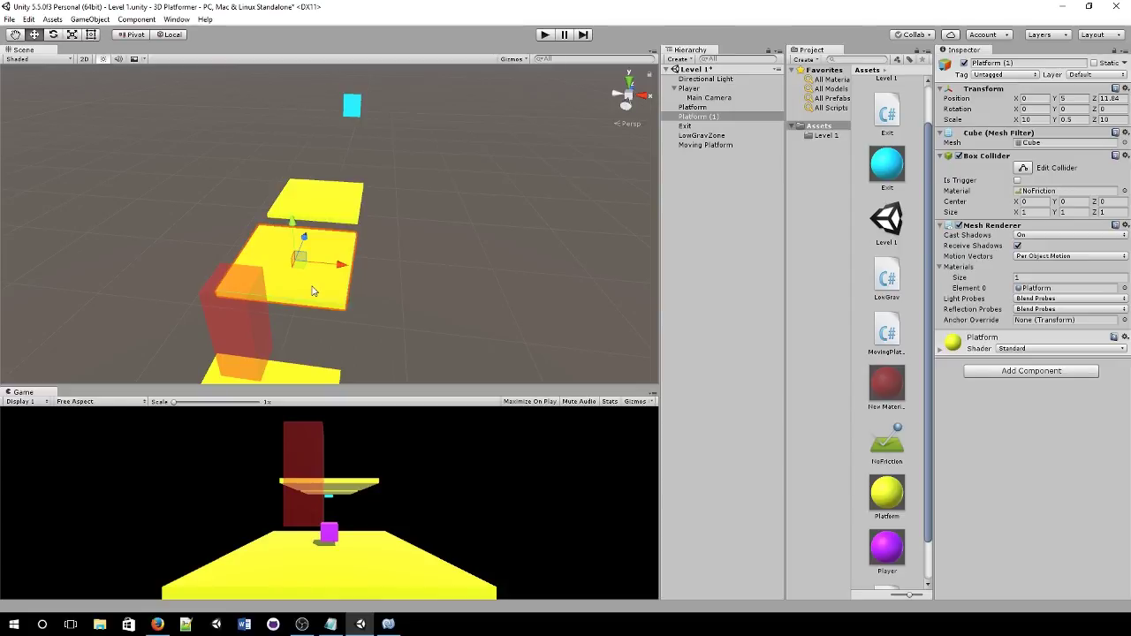